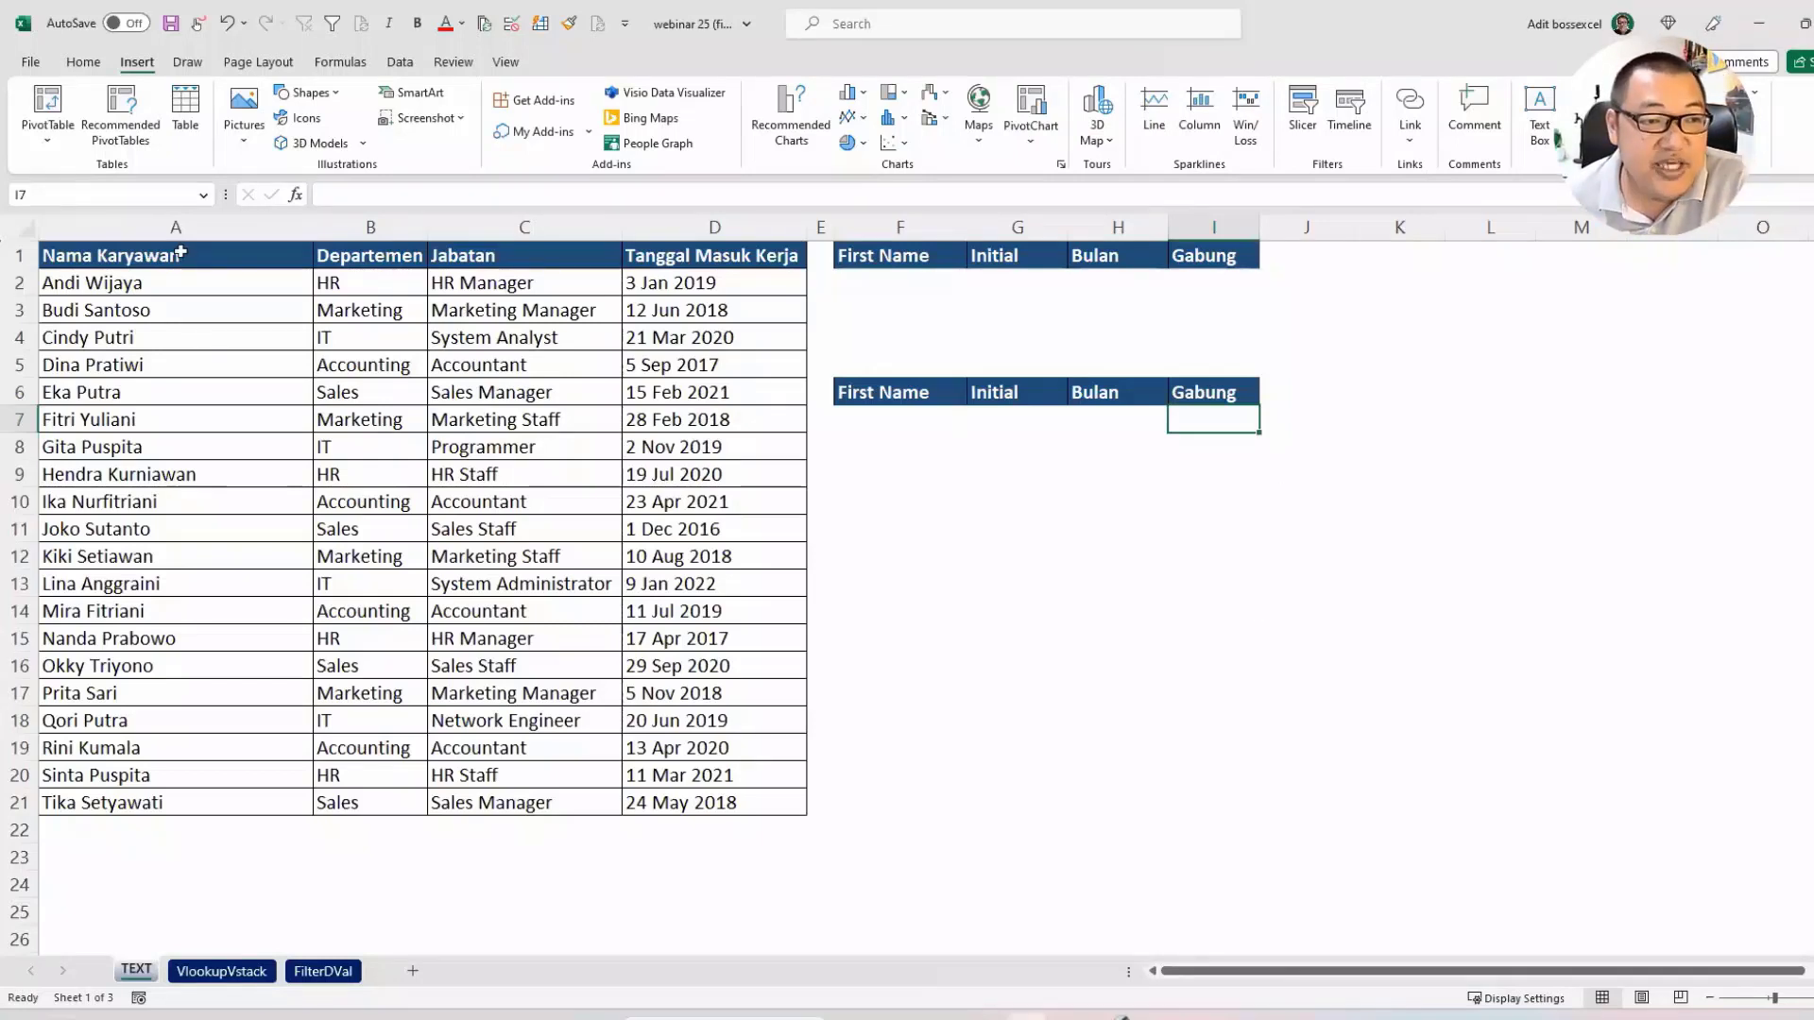
{"action": "left_click_drag", "start_coordinate": [180, 251], "coordinate": [826, 753]}
{"action": "left_click", "coordinate": [929, 631]}
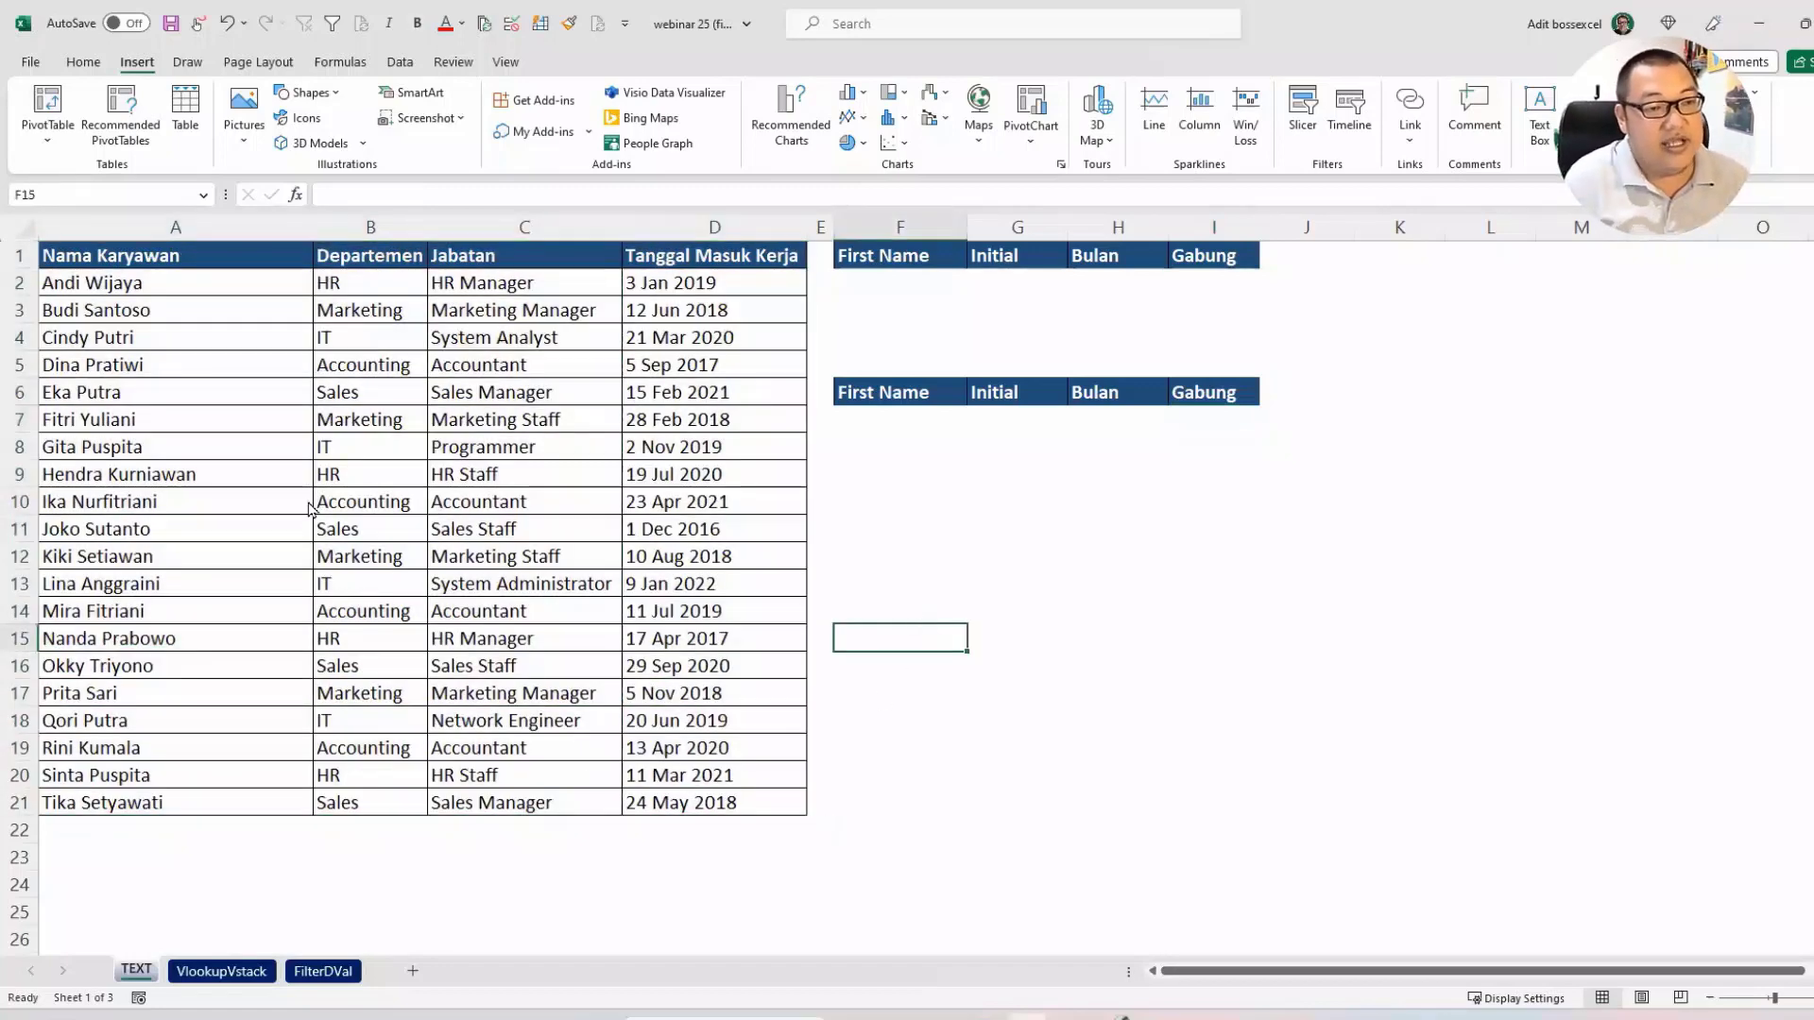
{"action": "mouse_move", "coordinate": [26, 225]}
{"action": "left_mouse_down"}
{"action": "mouse_move", "coordinate": [729, 559]}
{"action": "mouse_move", "coordinate": [812, 761]}
{"action": "mouse_move", "coordinate": [820, 837]}
{"action": "left_mouse_up"}
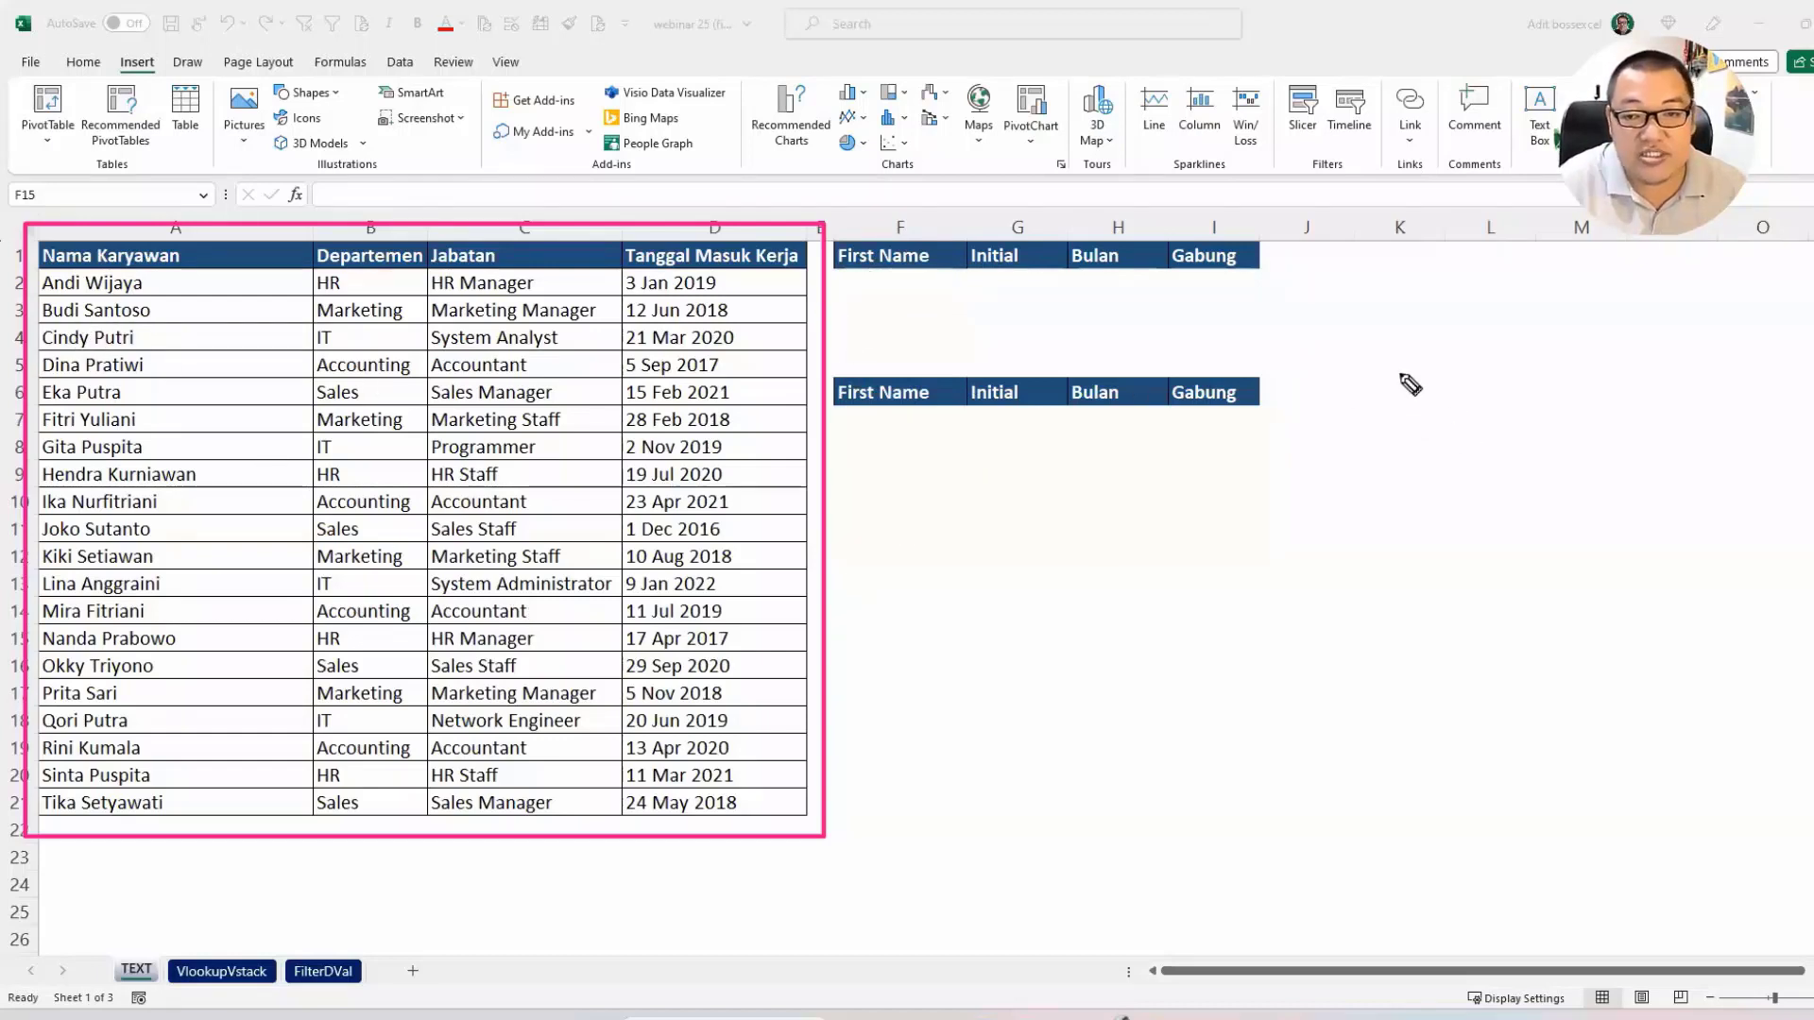
{"action": "mouse_move", "coordinate": [1397, 377]}
{"action": "left_mouse_down"}
{"action": "mouse_move", "coordinate": [1400, 450]}
{"action": "mouse_move", "coordinate": [1445, 405]}
{"action": "mouse_move", "coordinate": [1498, 413]}
{"action": "mouse_move", "coordinate": [1491, 387]}
{"action": "left_mouse_up"}
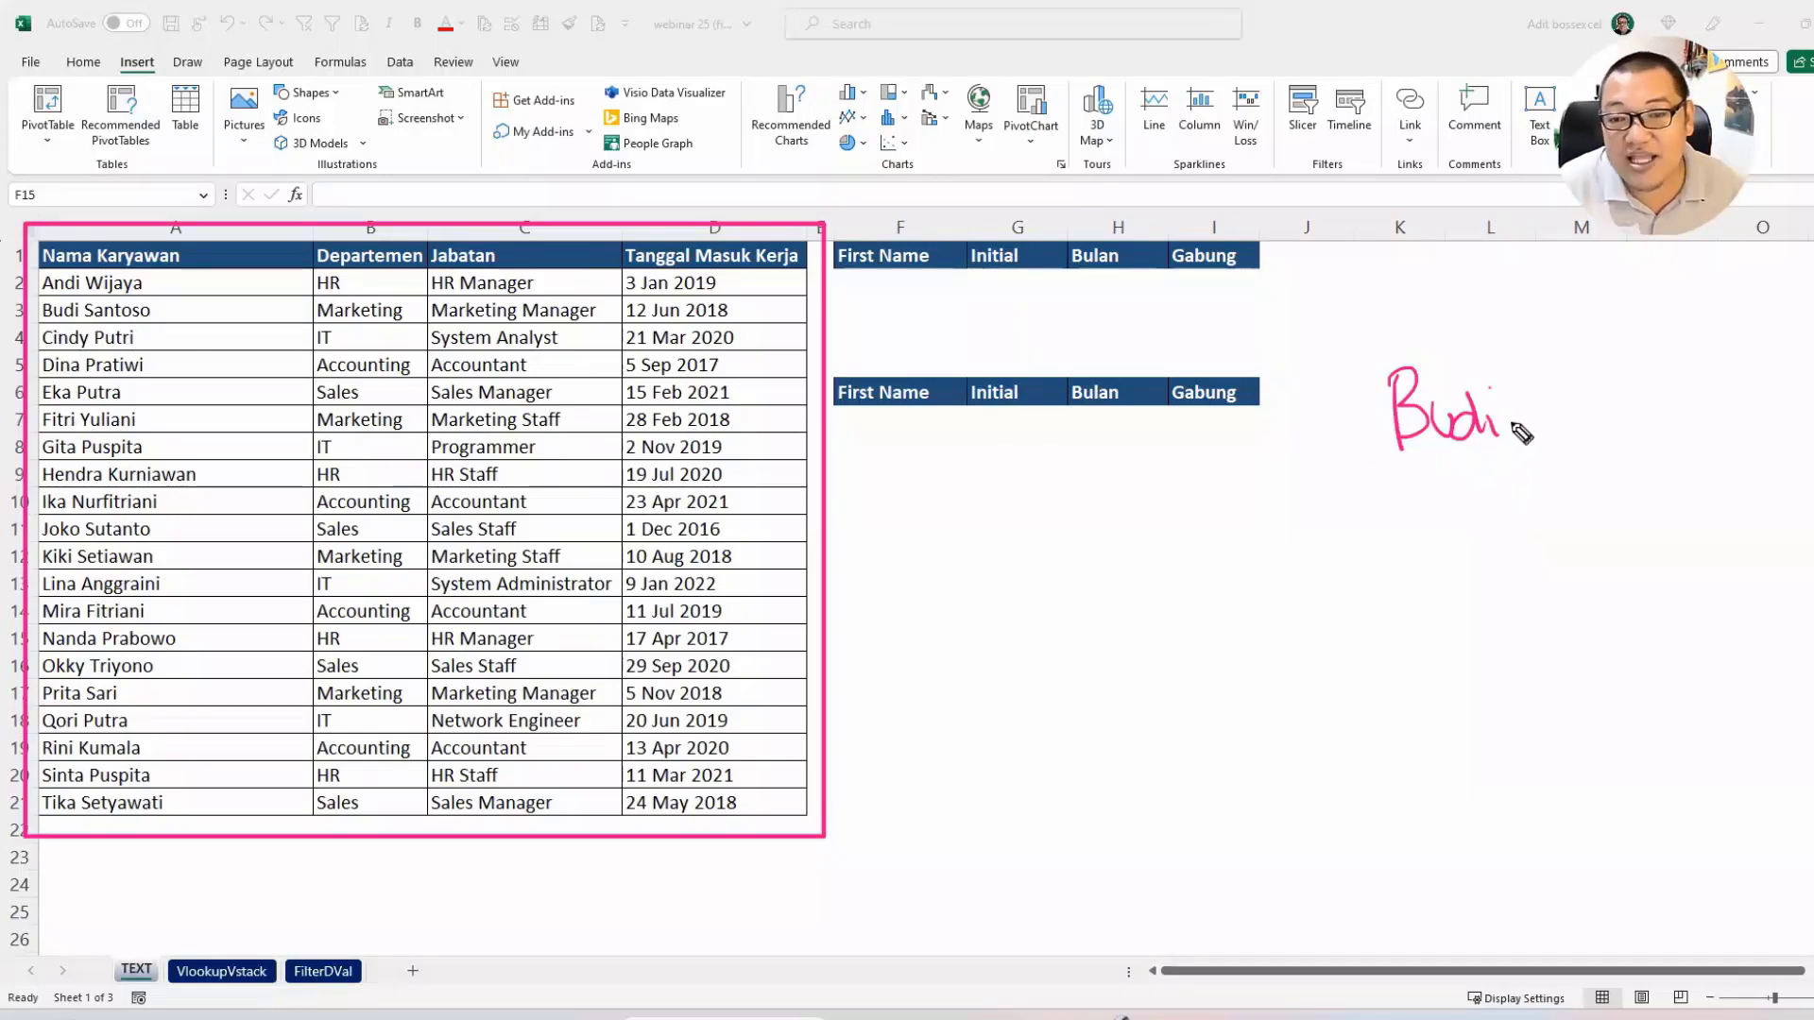
{"action": "mouse_move", "coordinate": [1510, 422]}
{"action": "left_mouse_down"}
{"action": "mouse_move", "coordinate": [1580, 430]}
{"action": "mouse_move", "coordinate": [1544, 440]}
{"action": "left_mouse_up"}
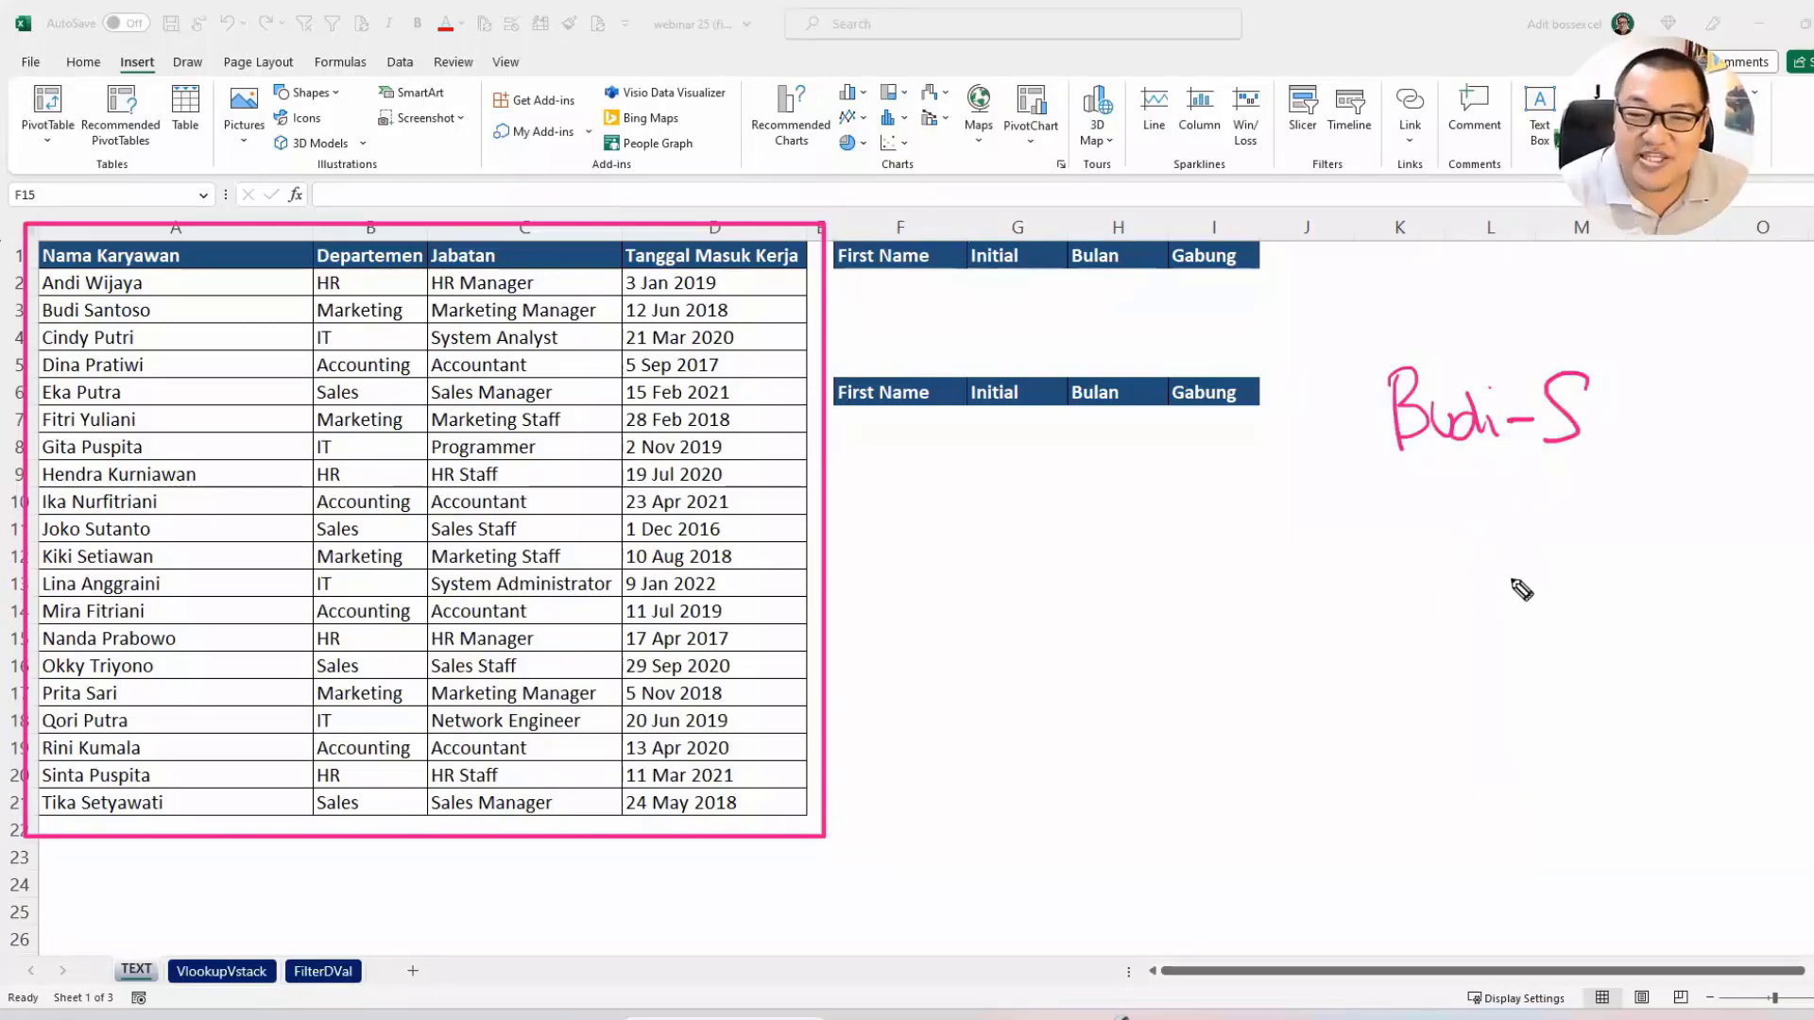
{"action": "left_click_drag", "start_coordinate": [1593, 417], "coordinate": [1615, 416]}
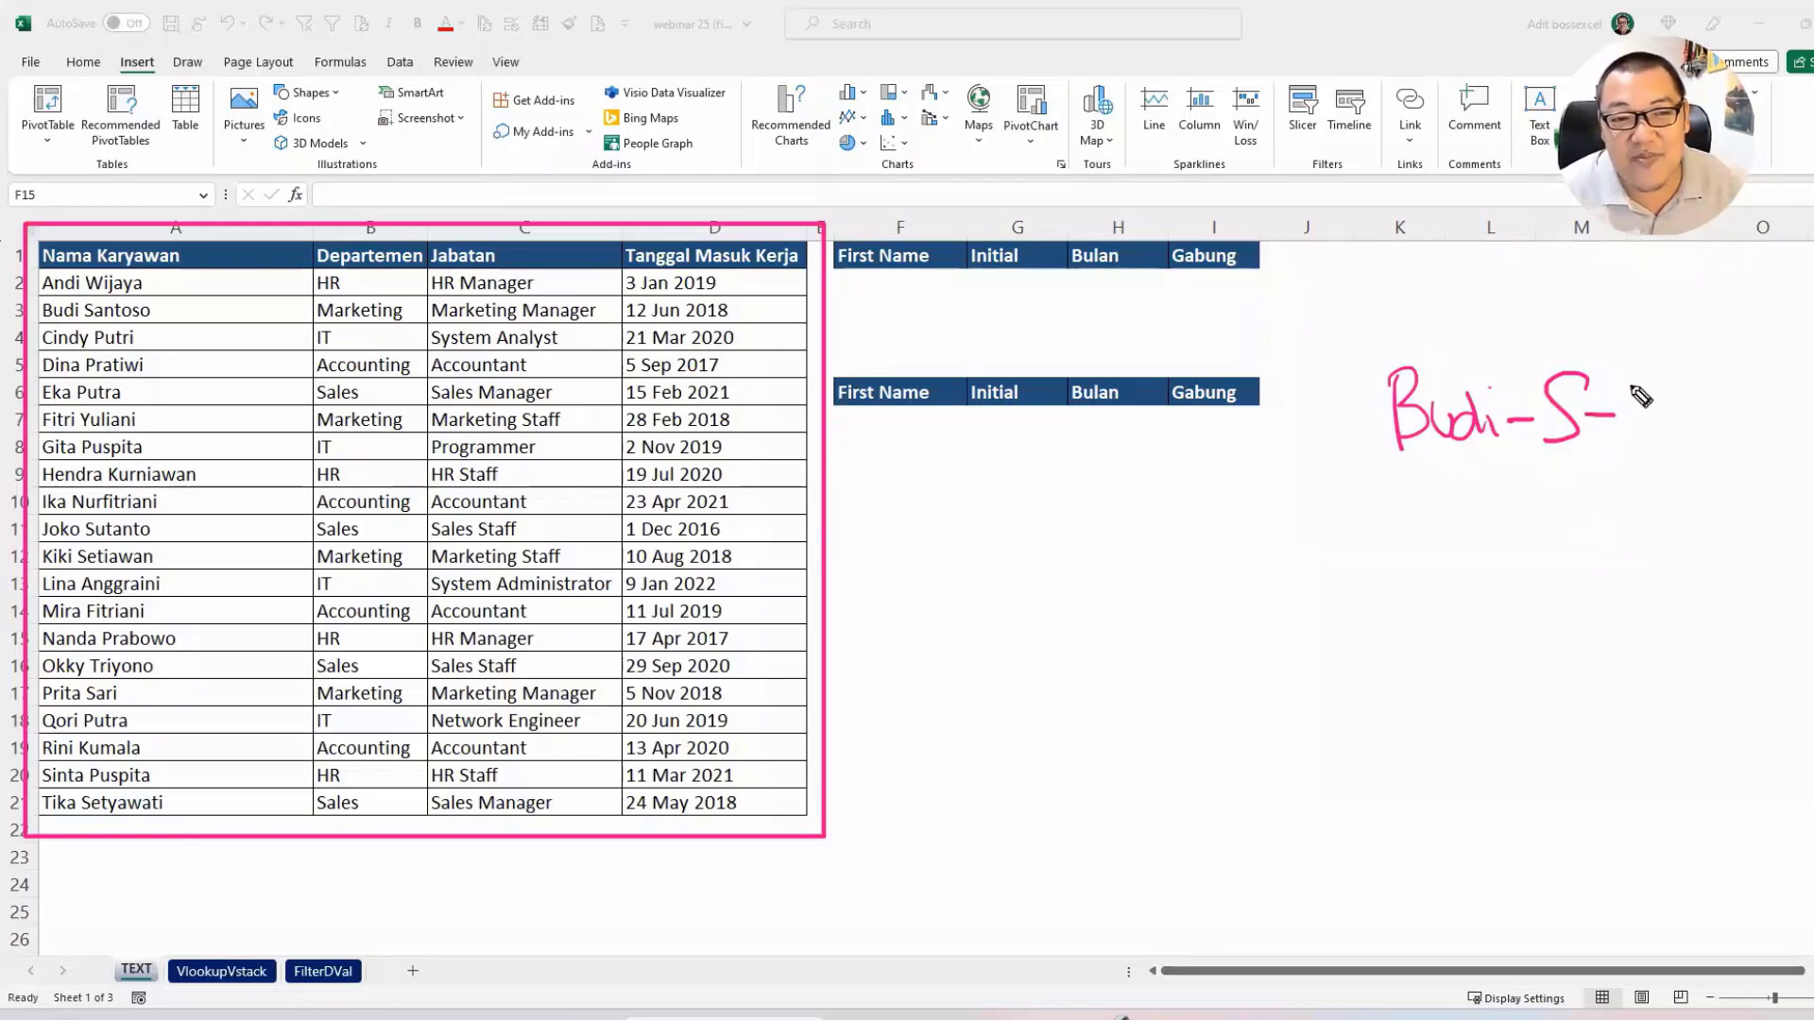
{"action": "left_click_drag", "start_coordinate": [1644, 382], "coordinate": [1672, 380]}
{"action": "mouse_move", "coordinate": [1656, 382]}
{"action": "left_mouse_down"}
{"action": "mouse_move", "coordinate": [1623, 436]}
{"action": "mouse_move", "coordinate": [1687, 434]}
{"action": "left_mouse_up"}
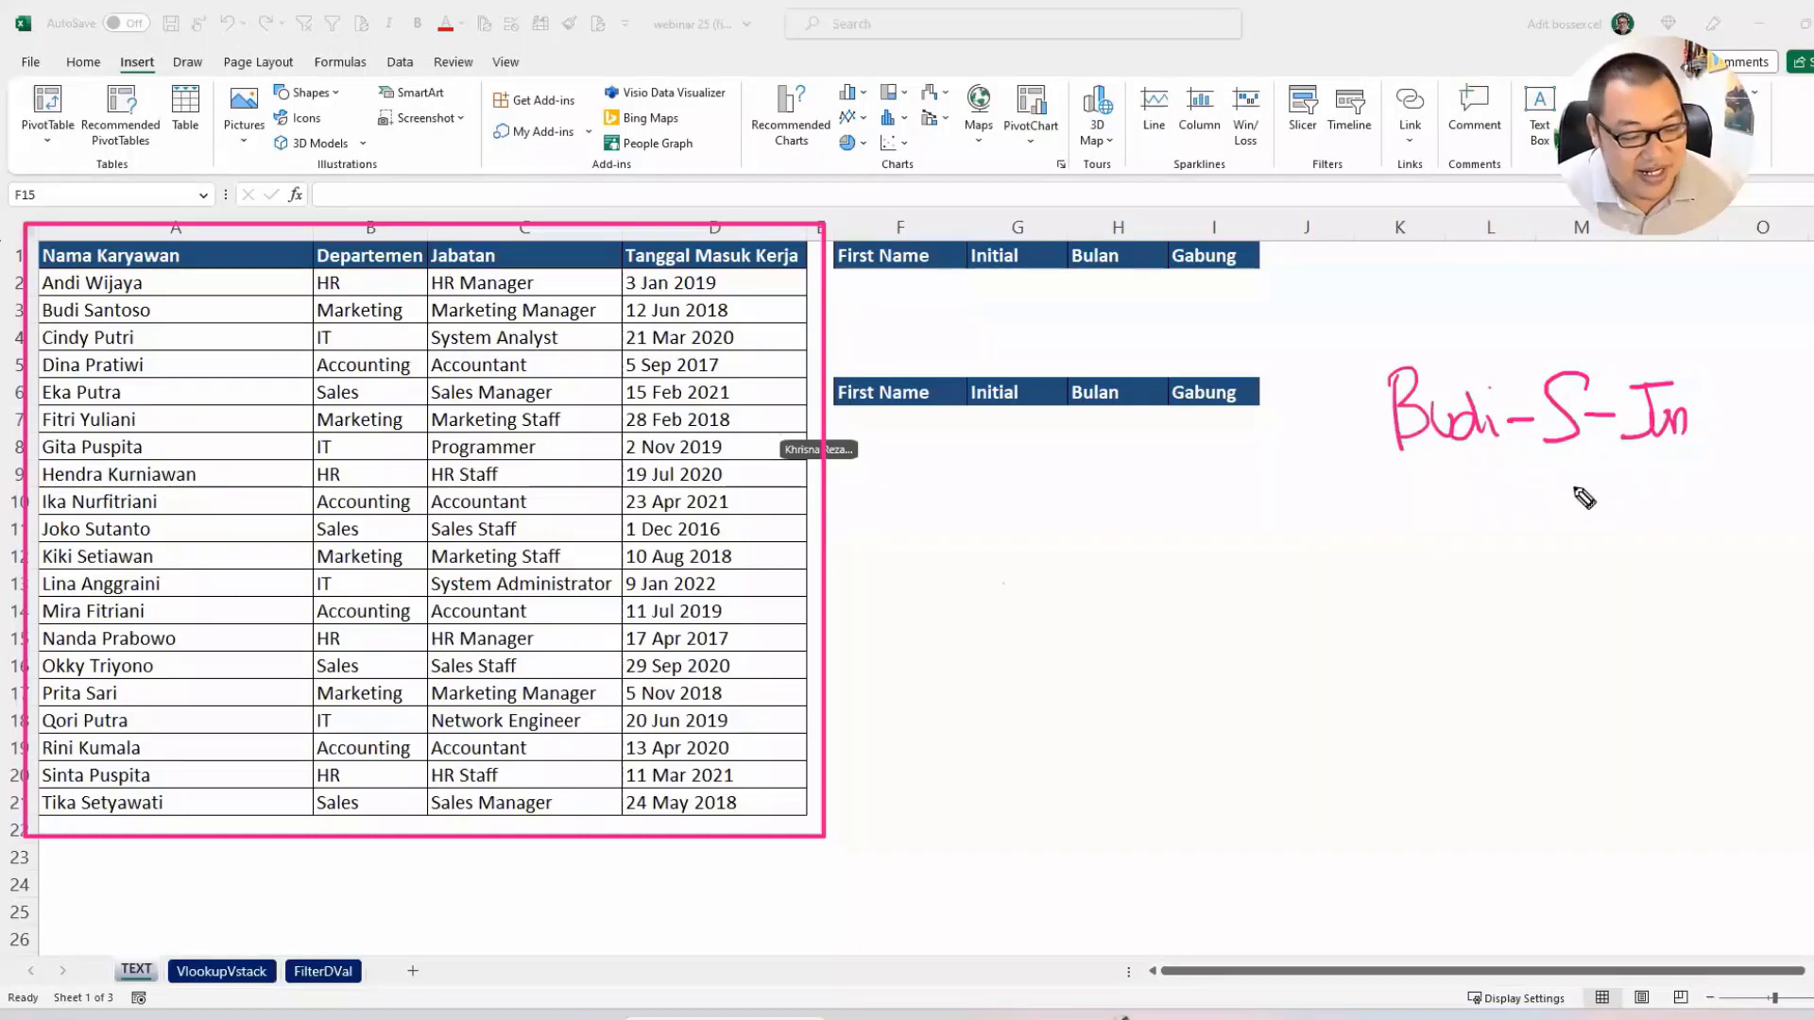
{"action": "key", "text": "Escape"}
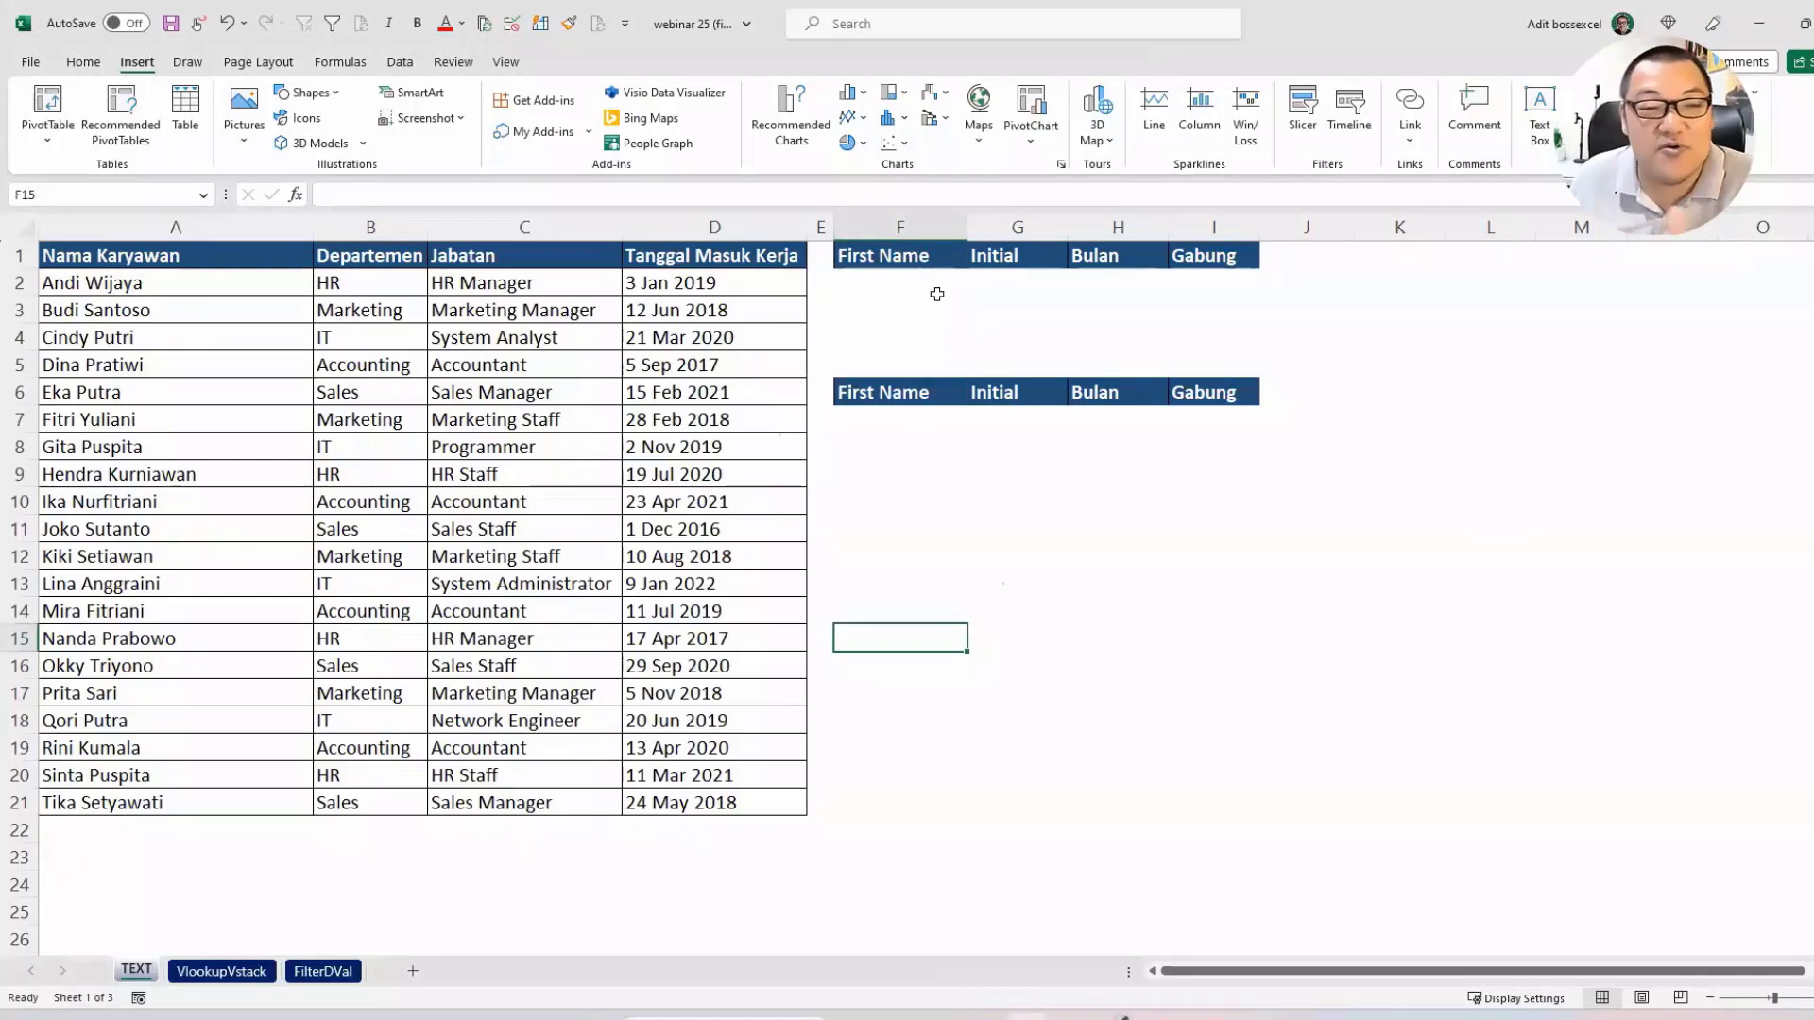
Start a LEFT formula in F2 that takes its text from the employee name in A2.
{"action": "left_click", "coordinate": [935, 284]}
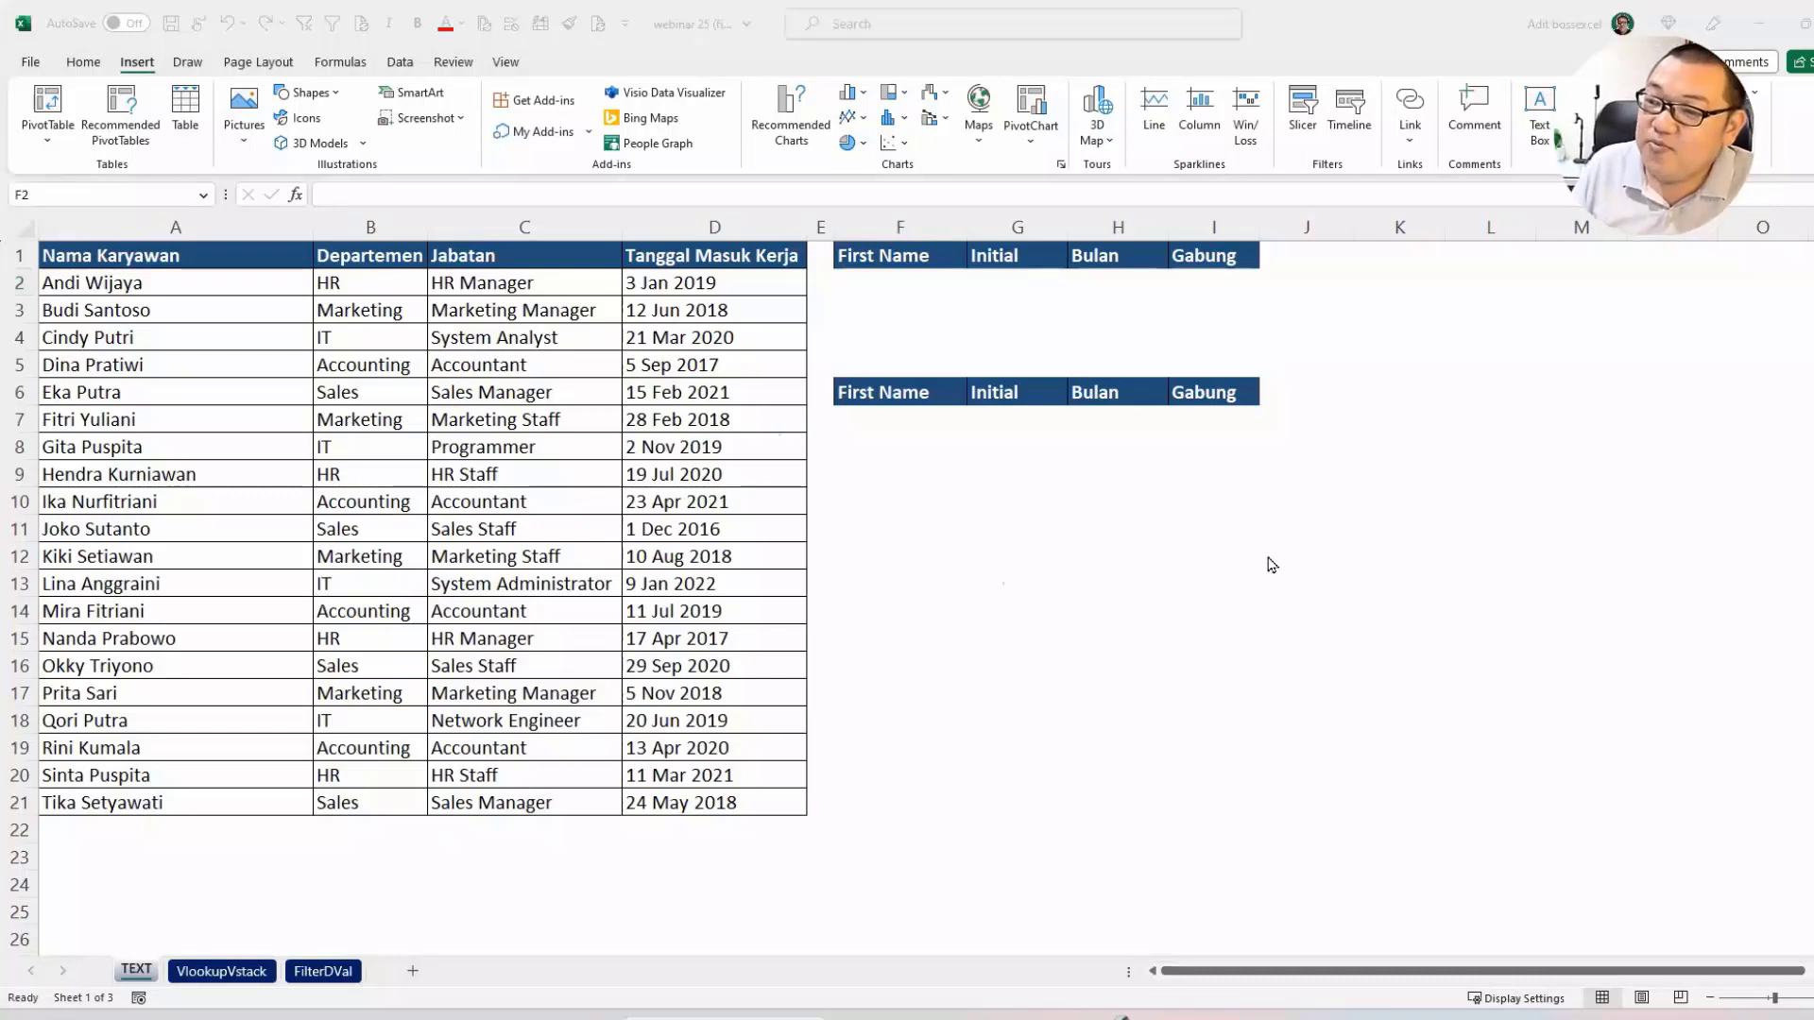
{"action": "left_click", "coordinate": [910, 285]}
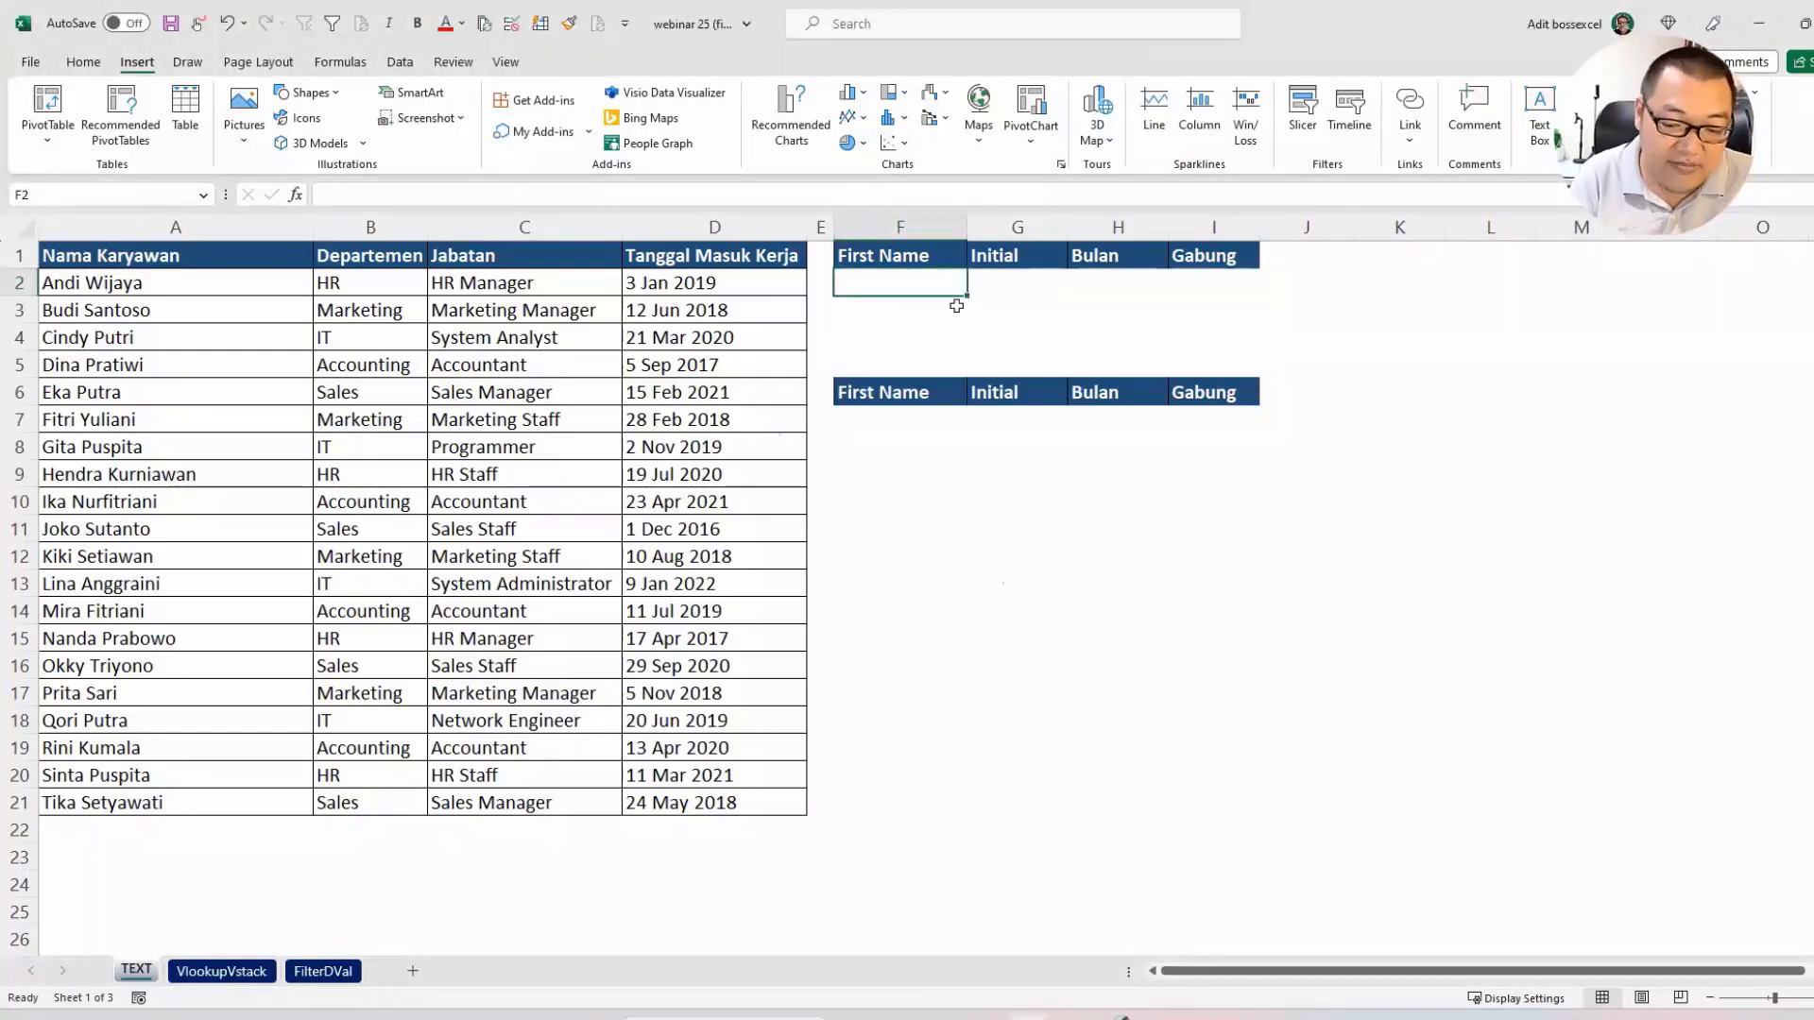
{"action": "type", "text": "le=left"}
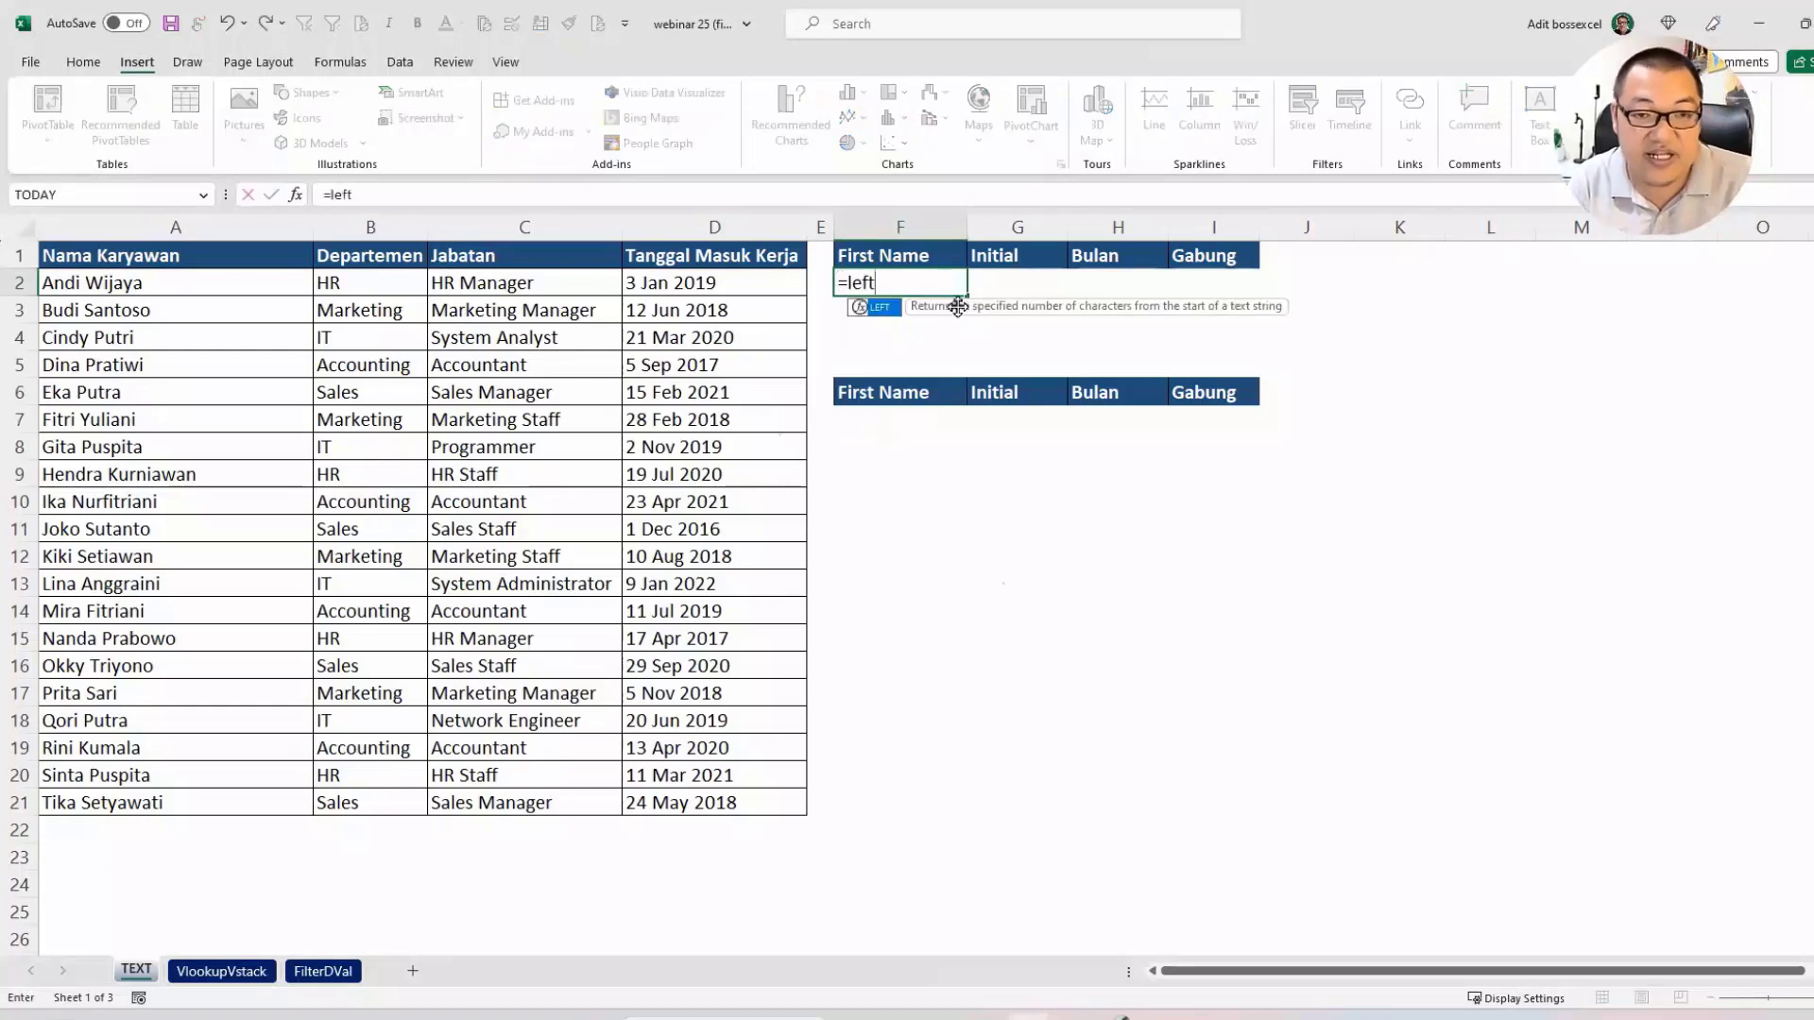
{"action": "key", "text": "Tab"}
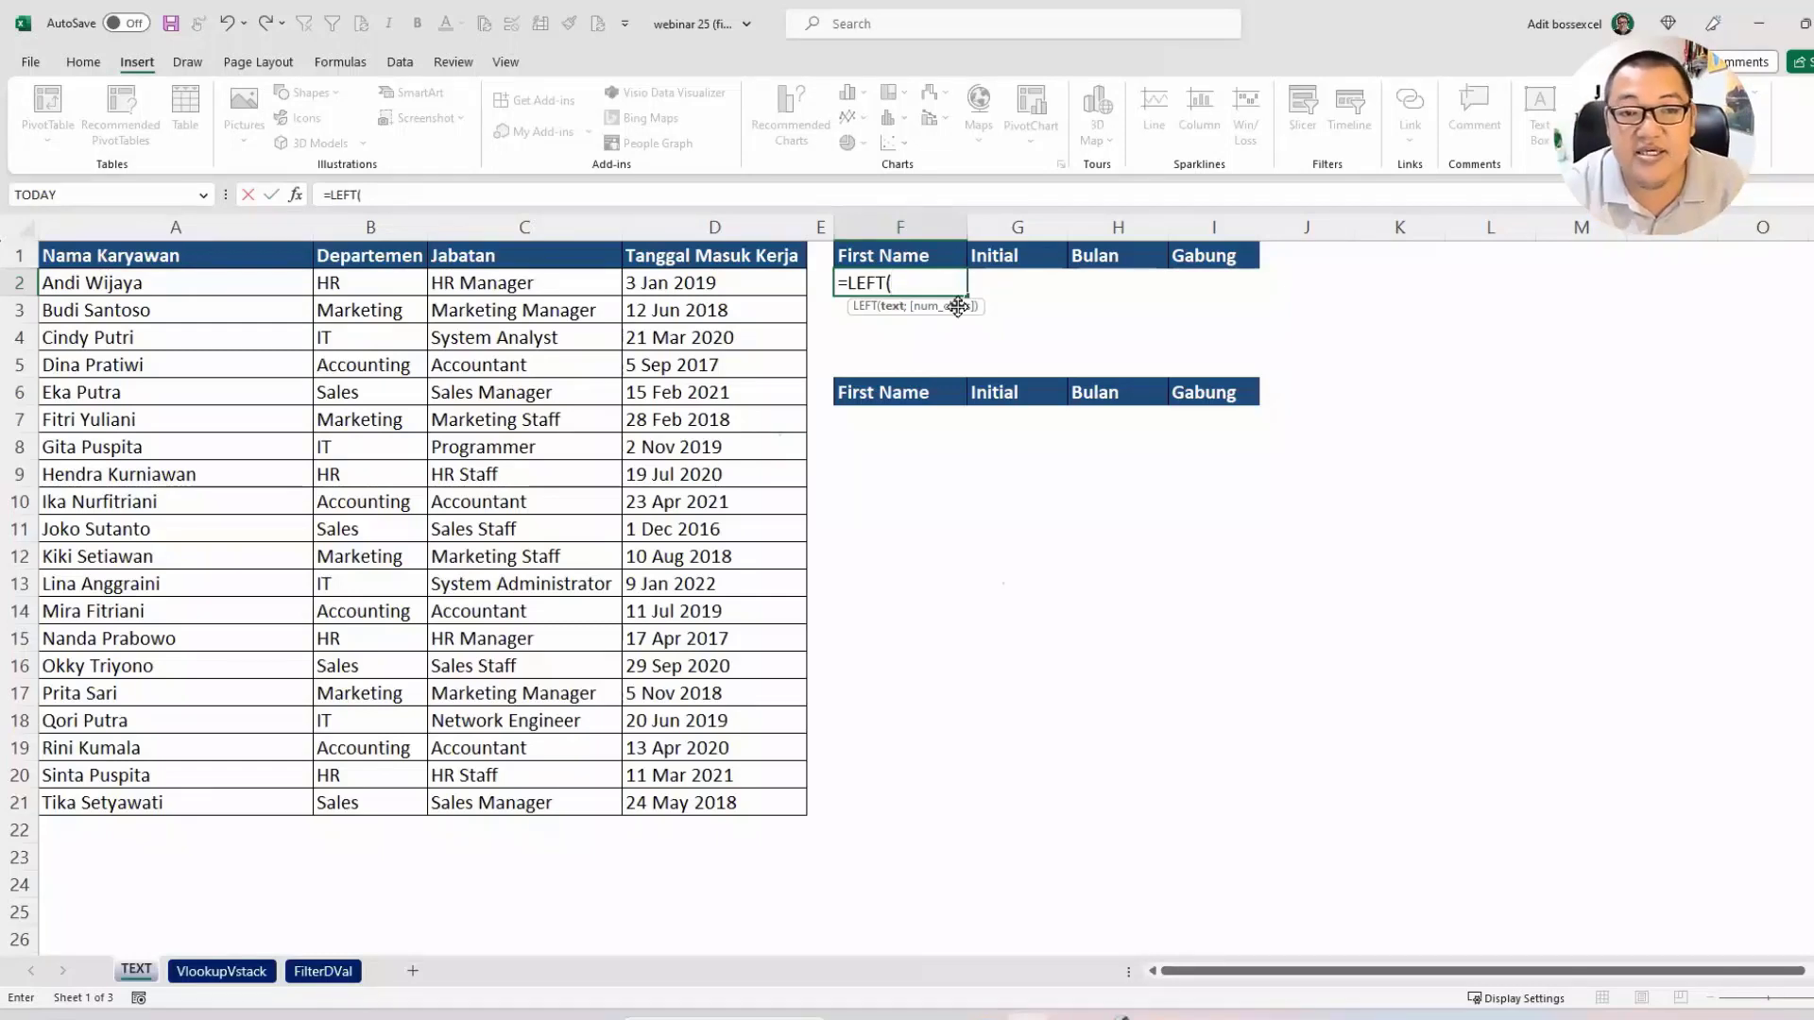
{"action": "left_click", "coordinate": [253, 282]}
{"action": "type", "text": ";"}
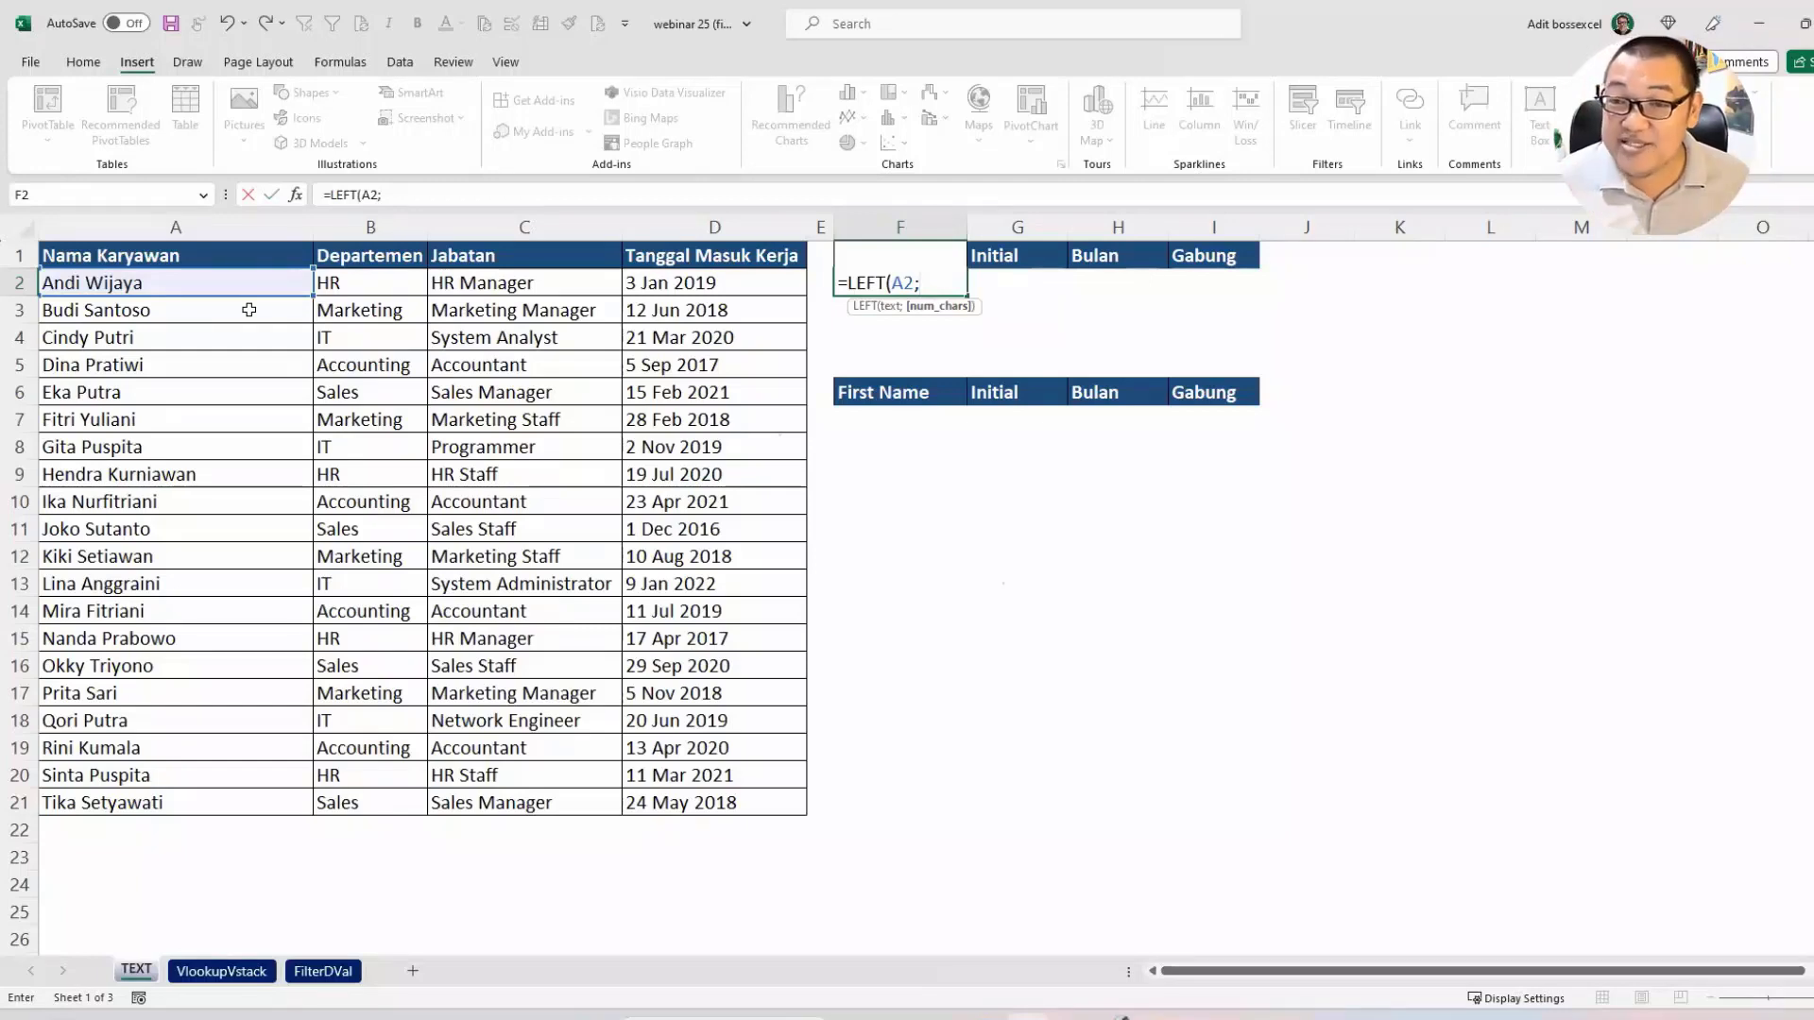
Enter SEARCH(" ";A2) as the number of characters for the LEFT formula in F2.
{"action": "type", "text": "sear"}
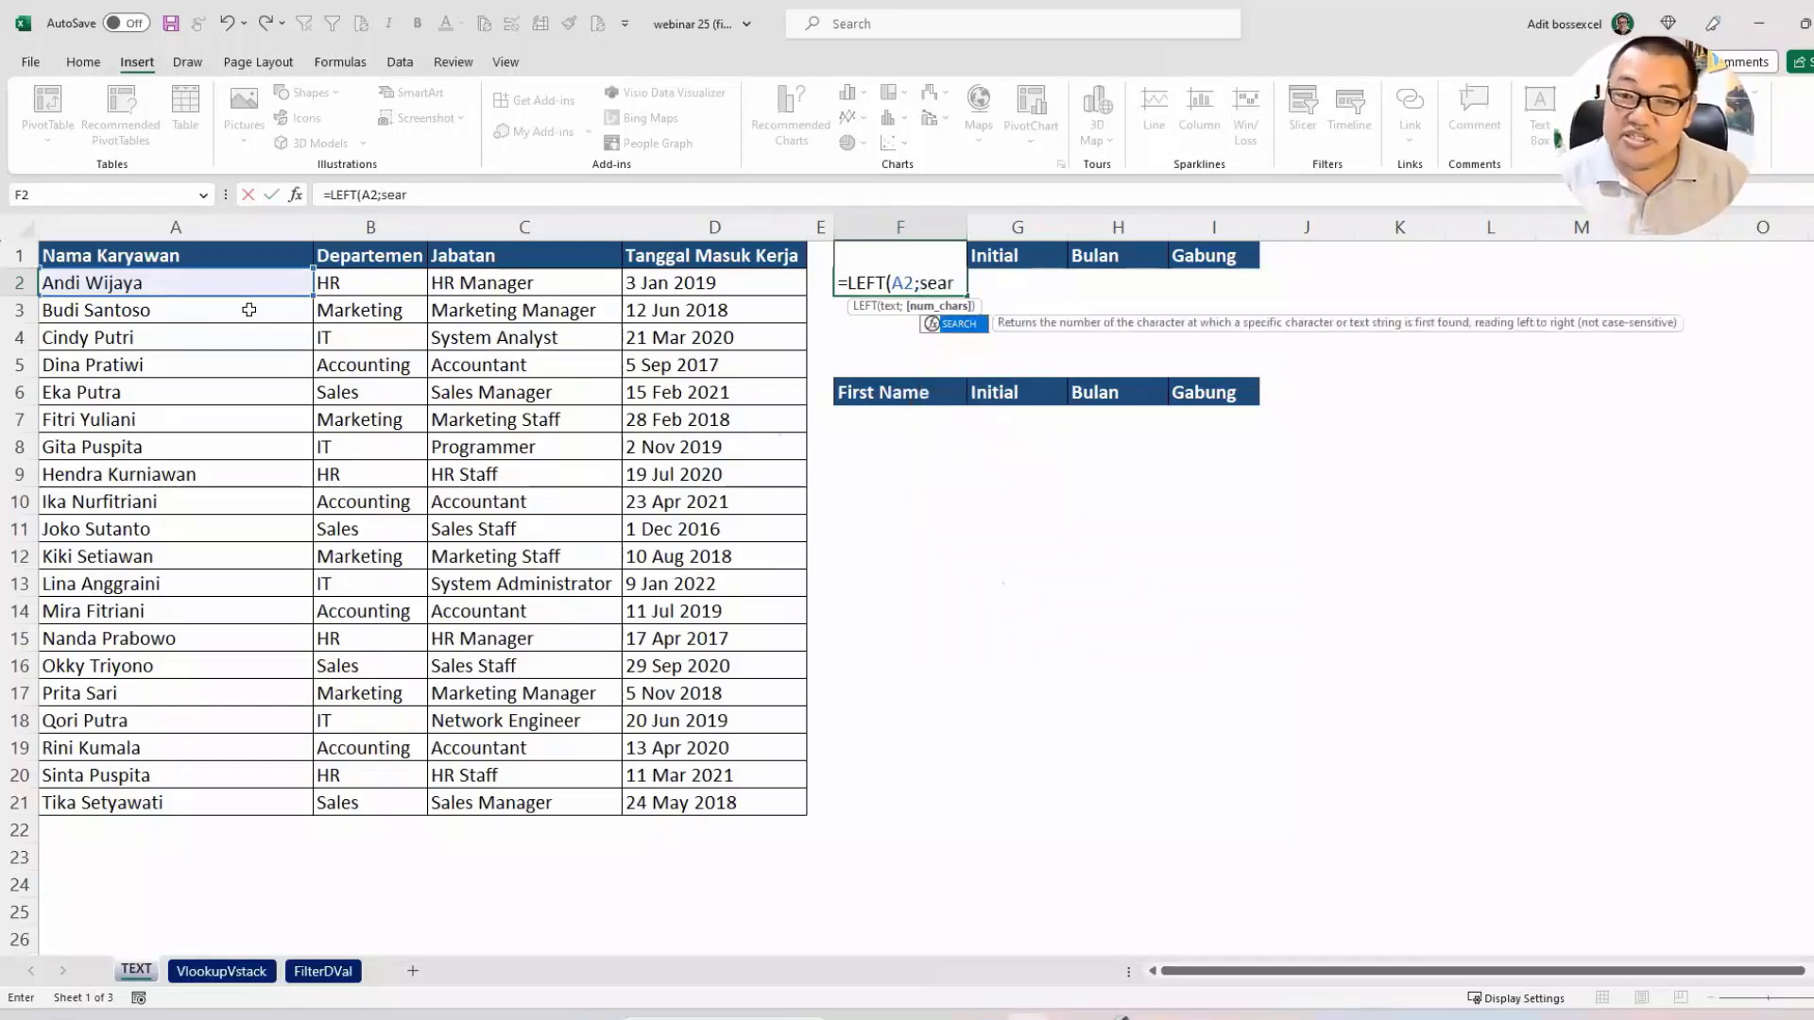
{"action": "key", "text": "Tab"}
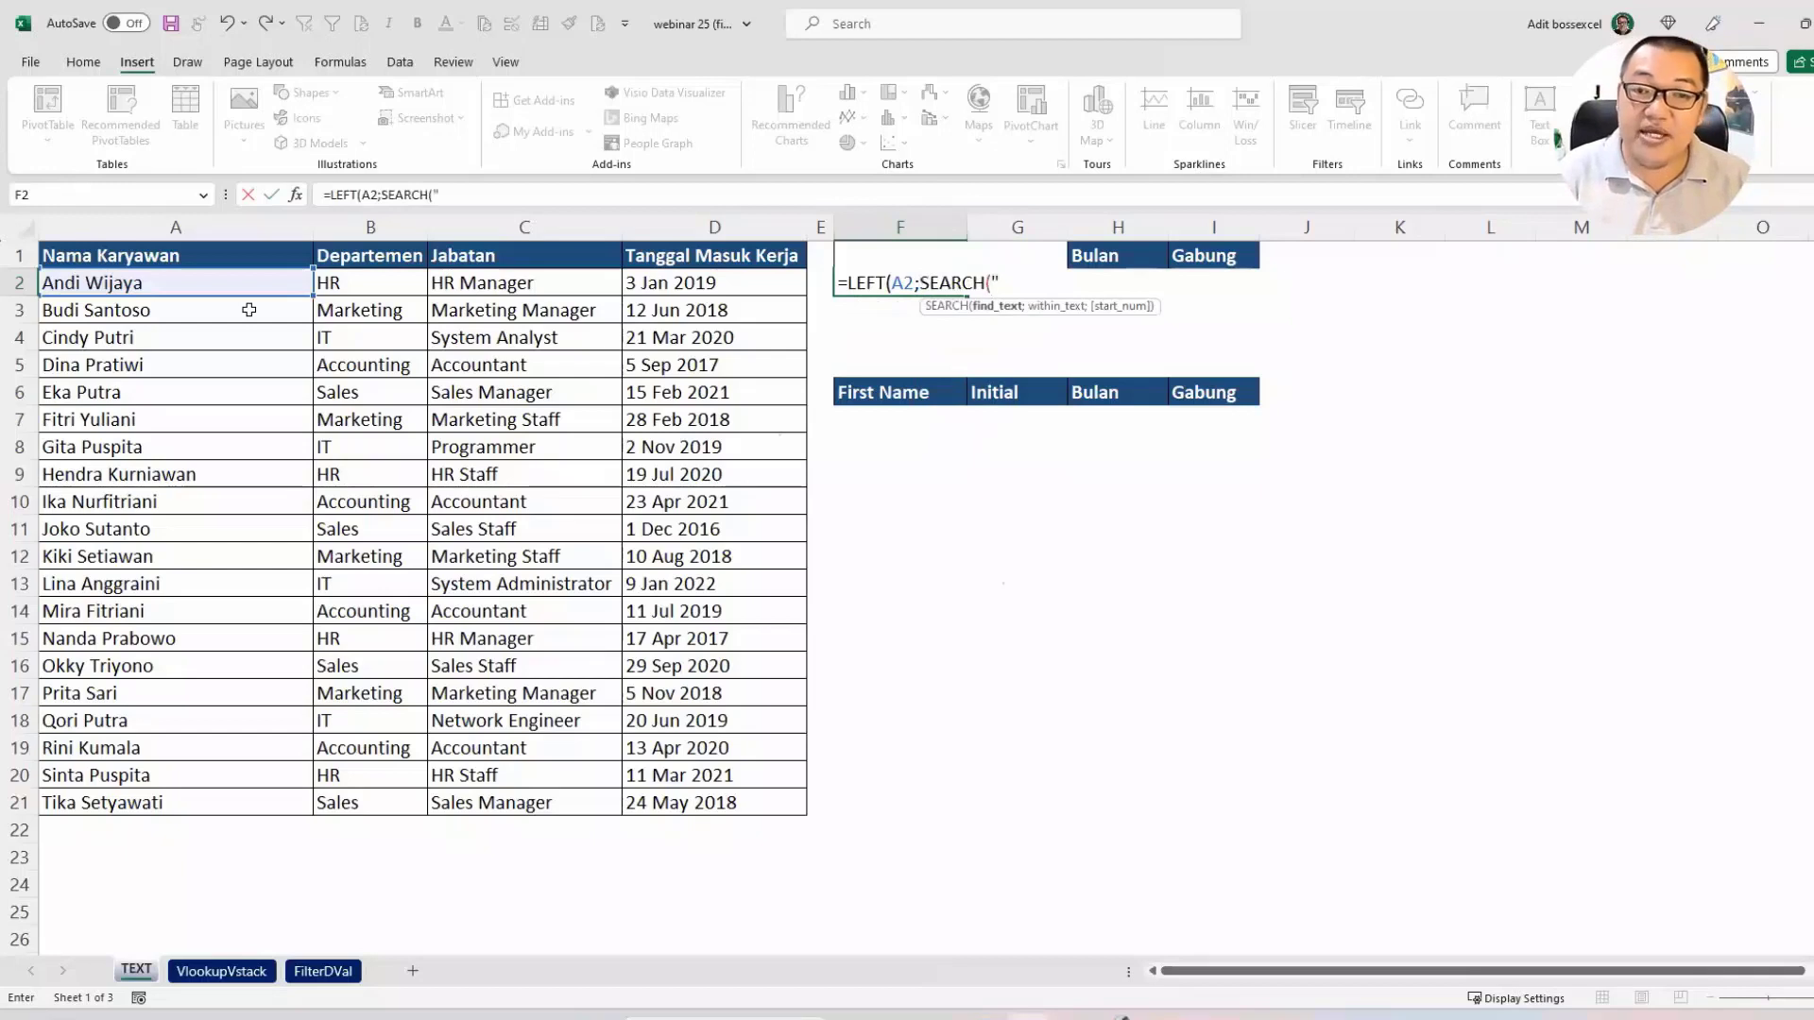
{"action": "type", "text": "\" \";"}
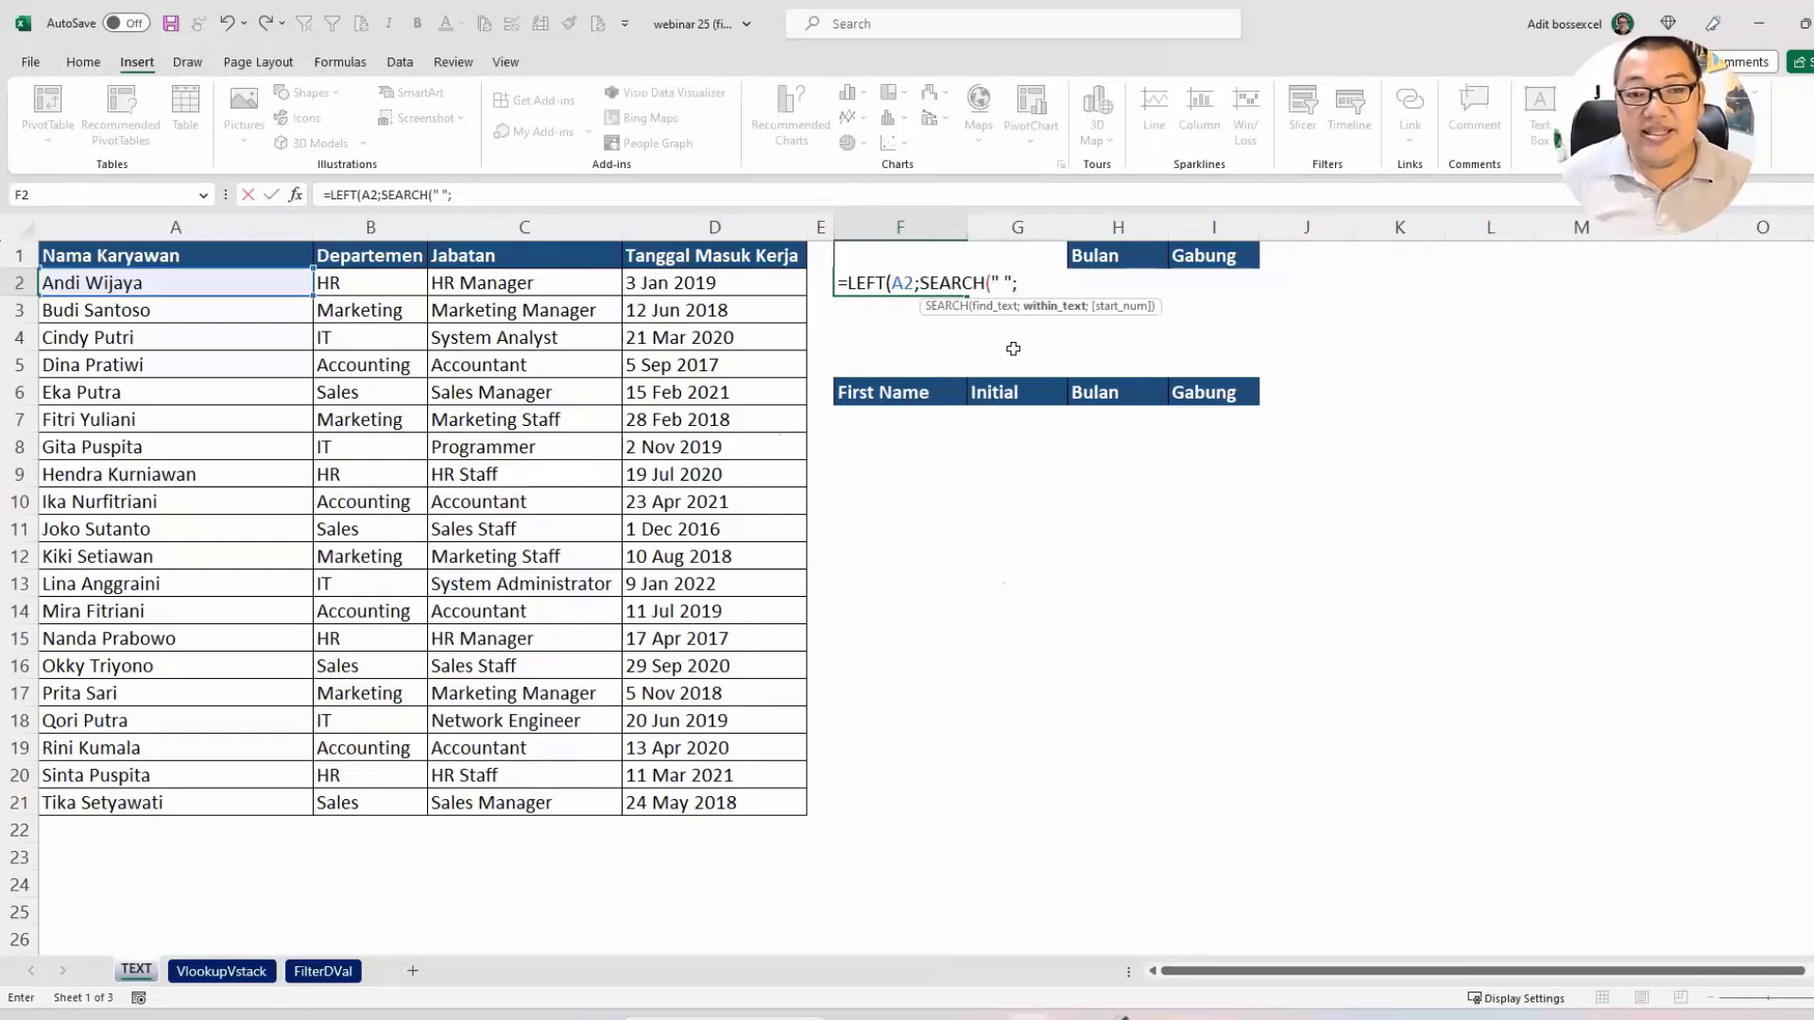
{"action": "left_click", "coordinate": [208, 283]}
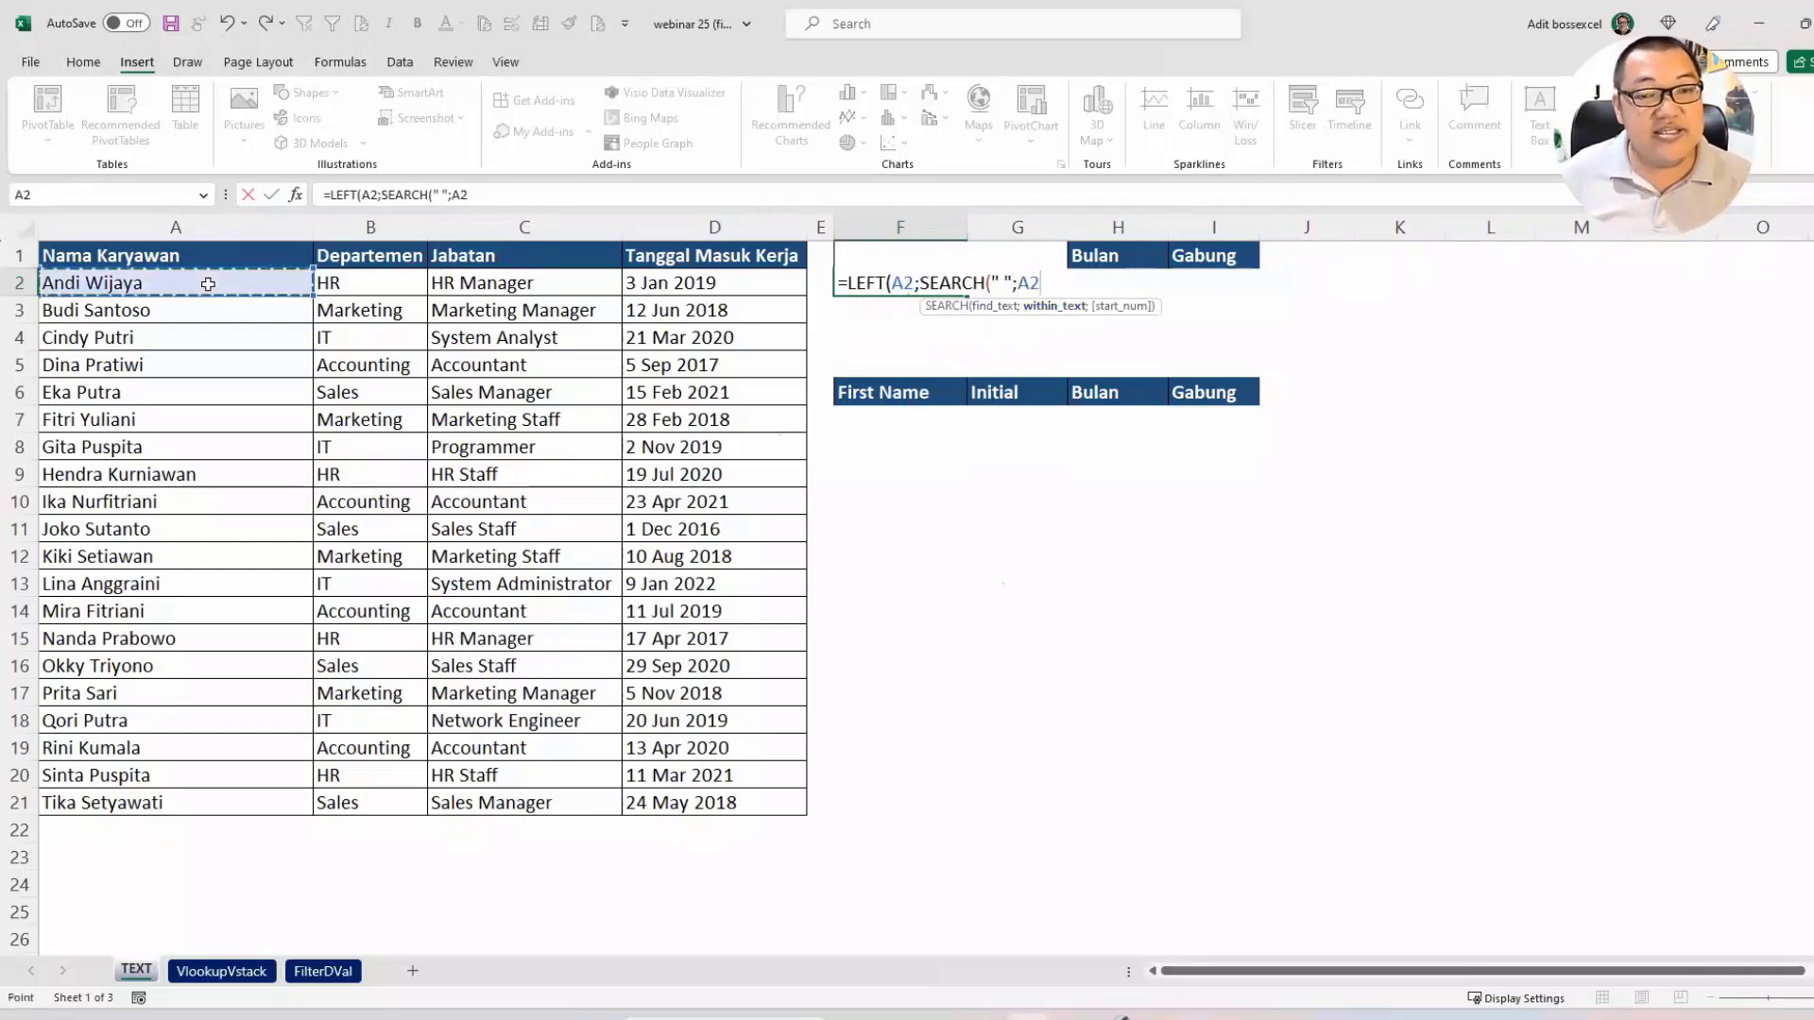
{"action": "type", "text": ")"}
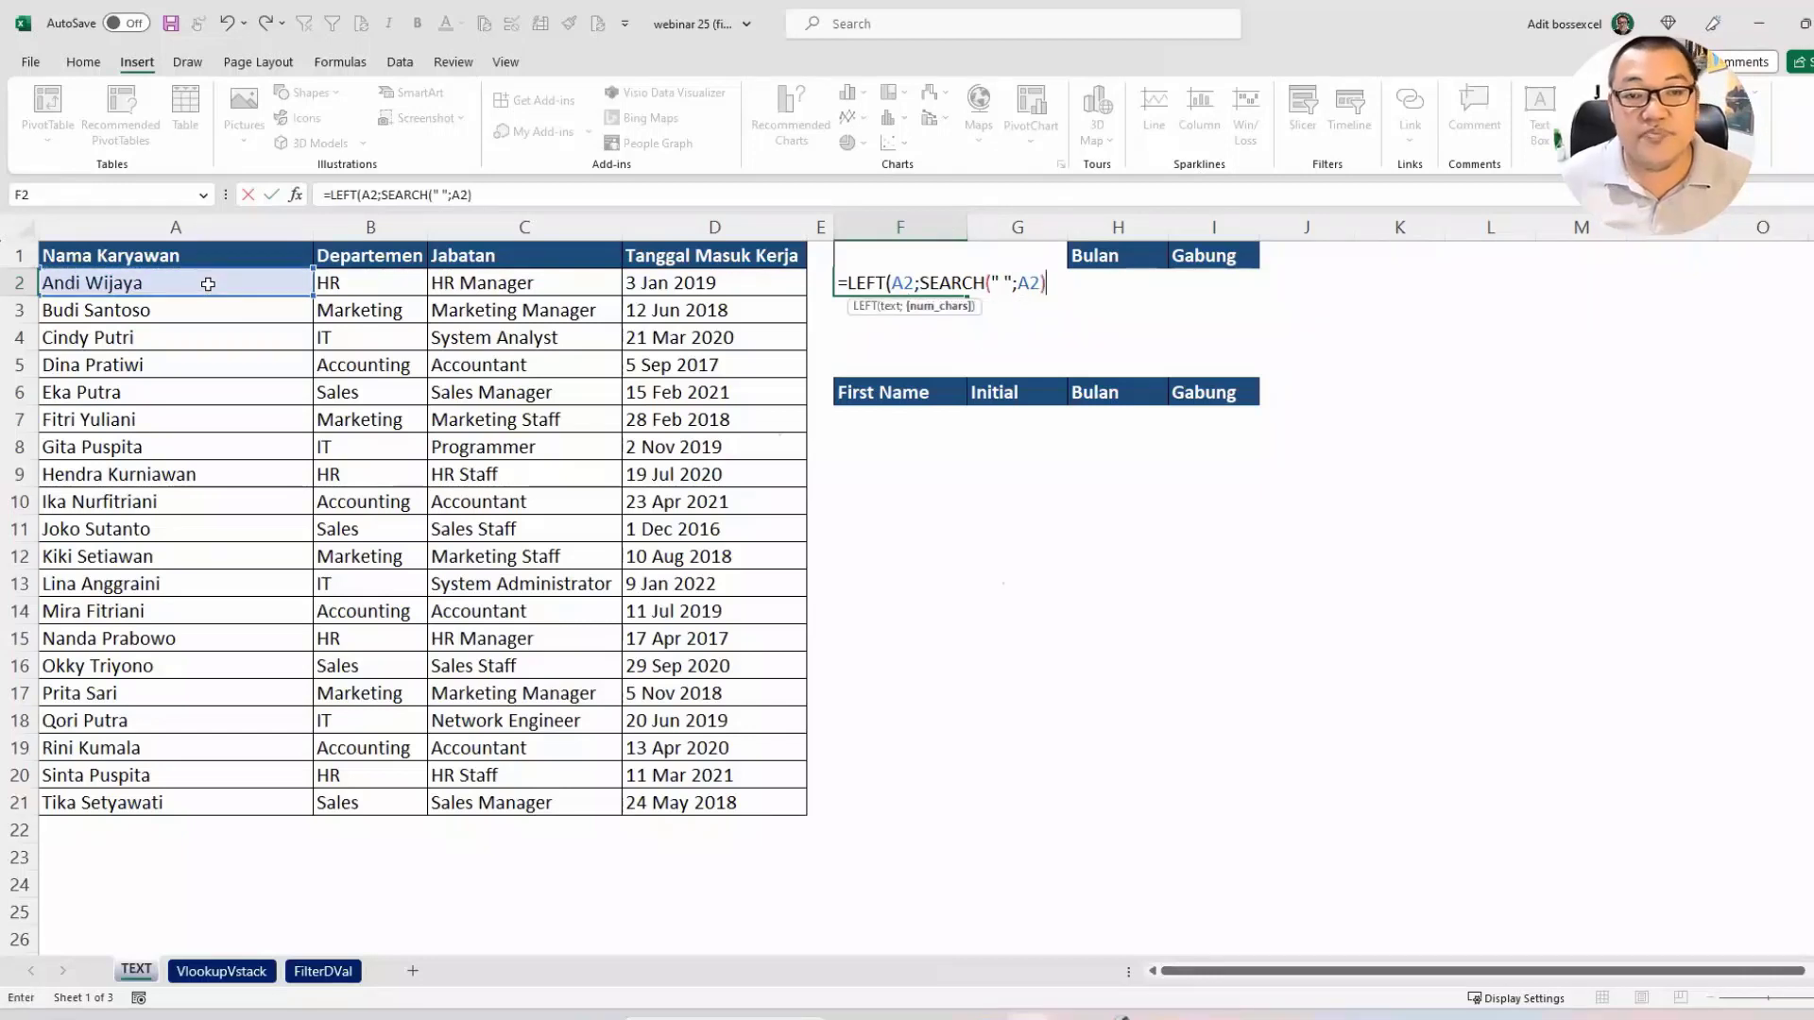
Evaluate the SEARCH part of the F2 formula, restore it, and subtract 1 from it.
{"action": "left_click_drag", "start_coordinate": [1045, 282], "coordinate": [922, 274]}
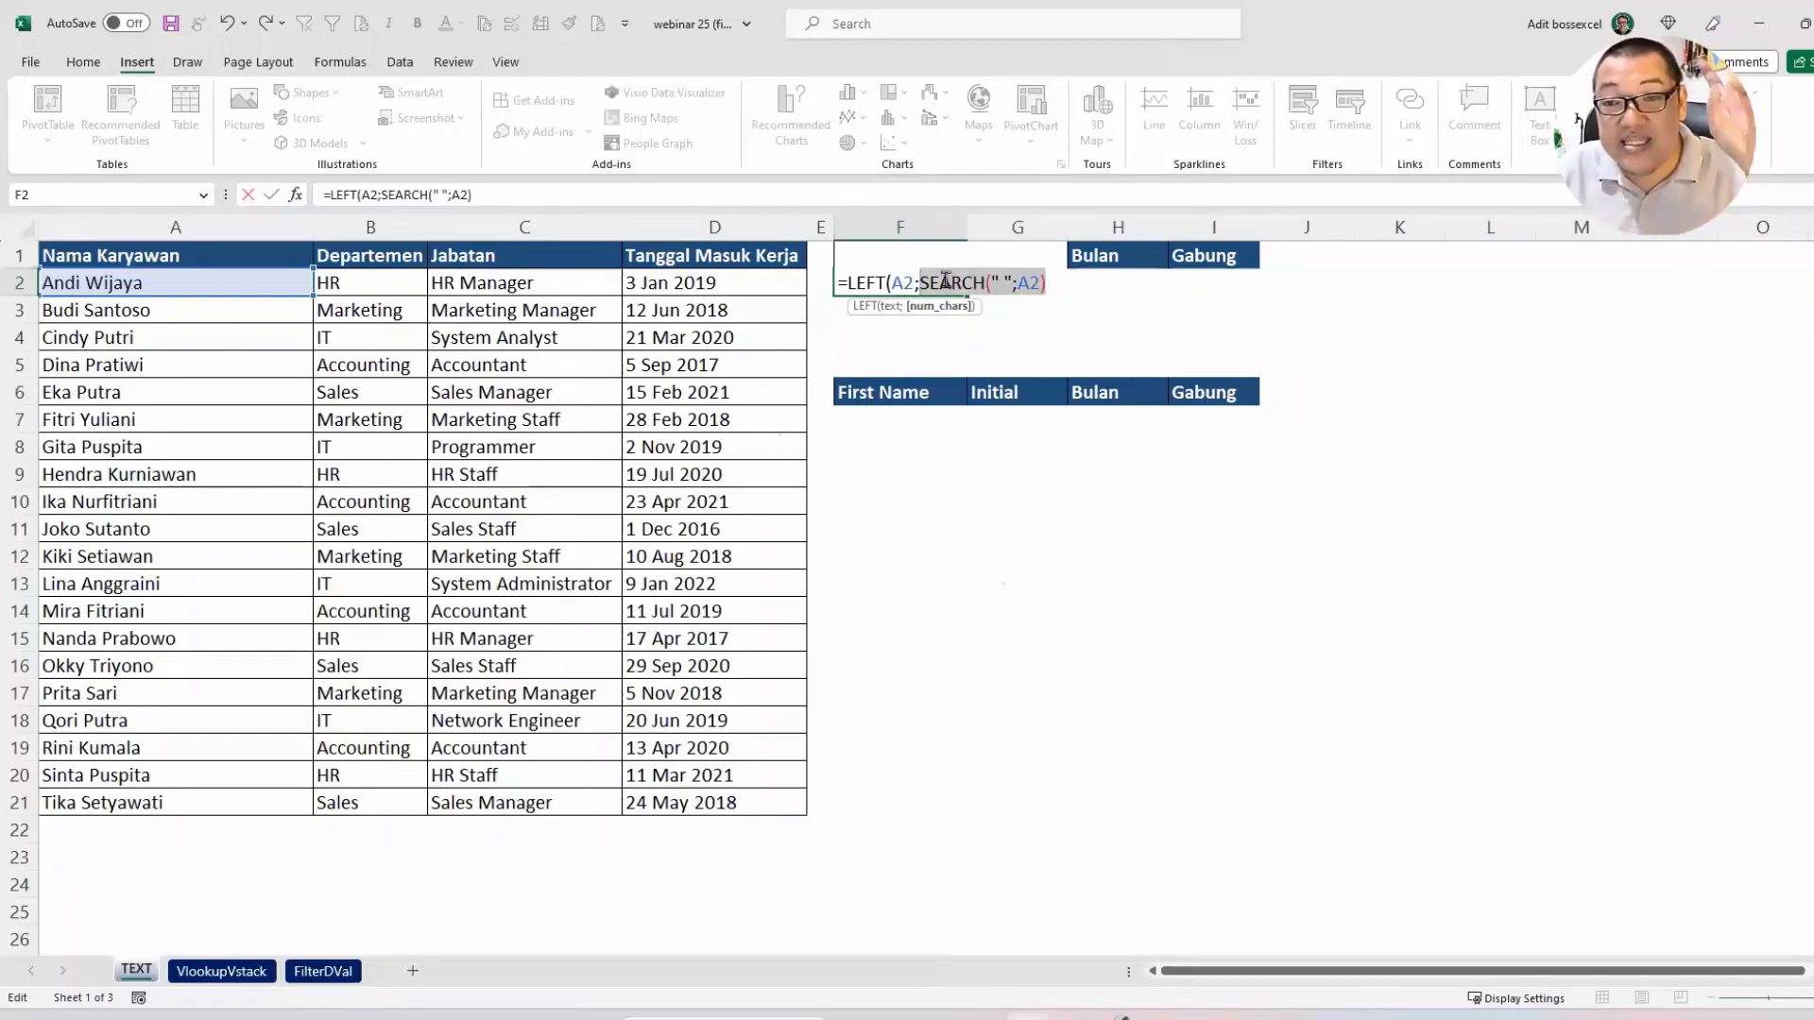
{"action": "type", "text": "5"}
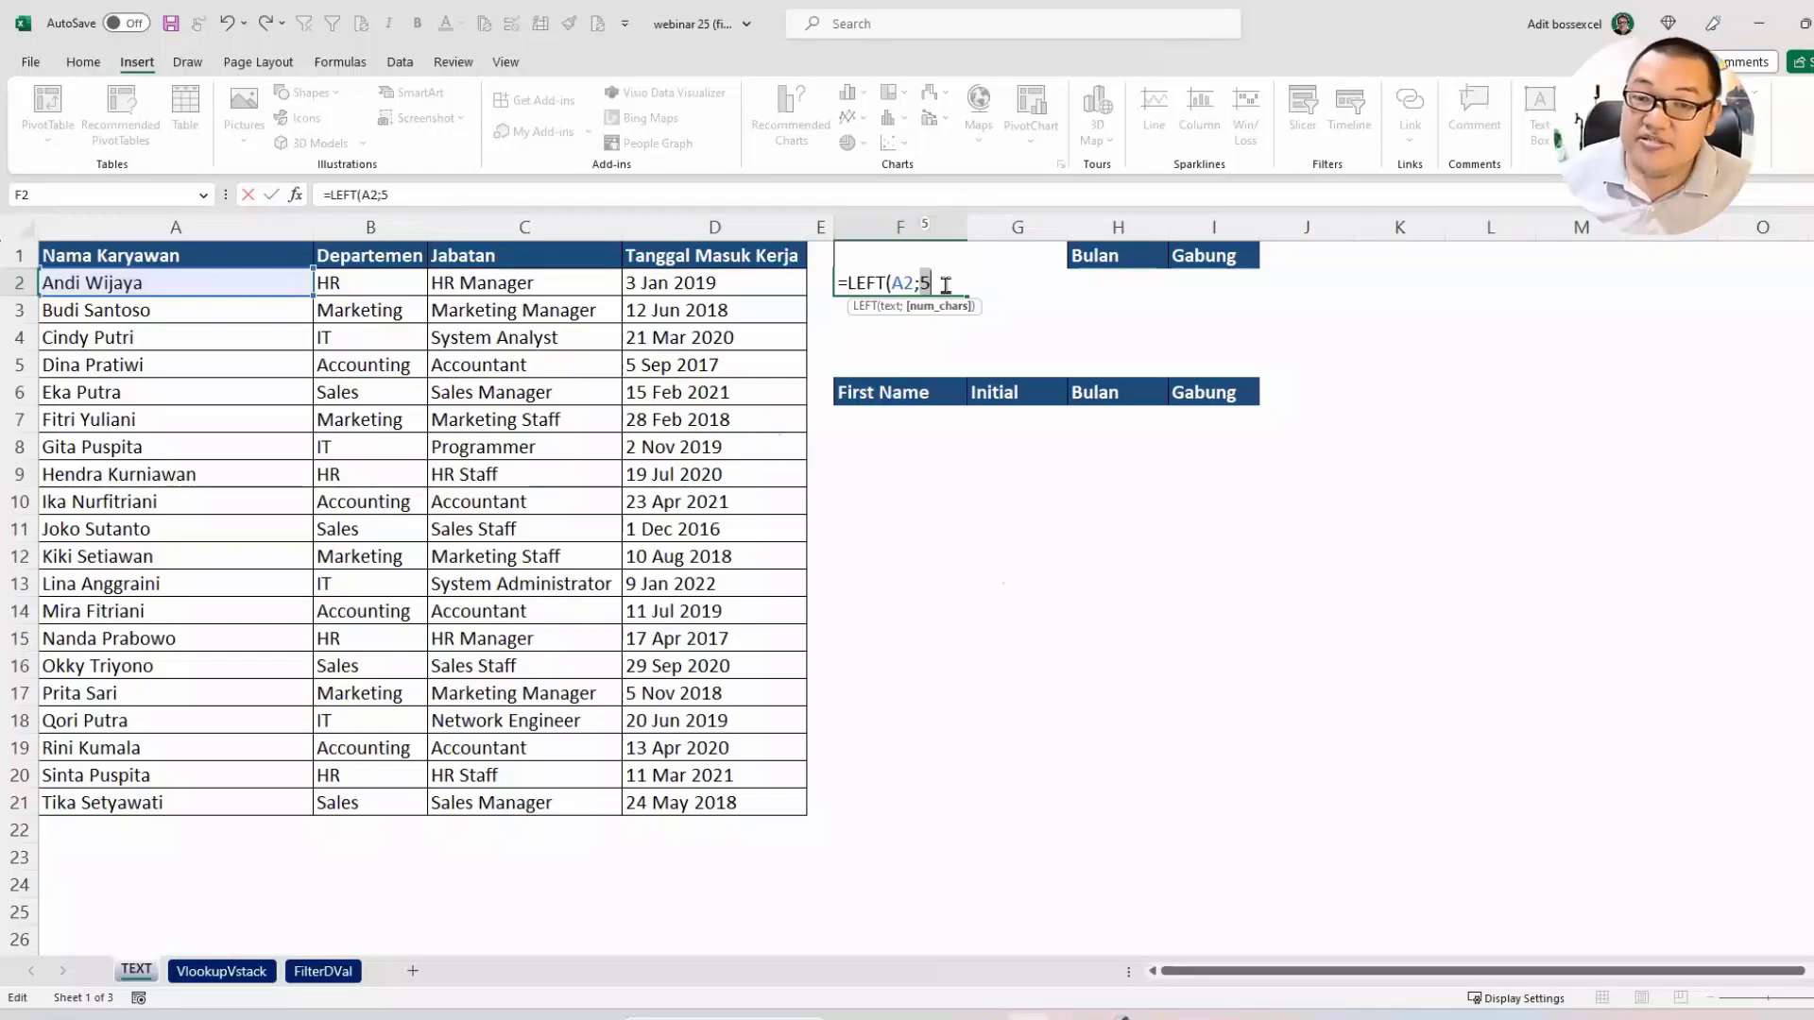
{"action": "key", "text": "ctrl+z"}
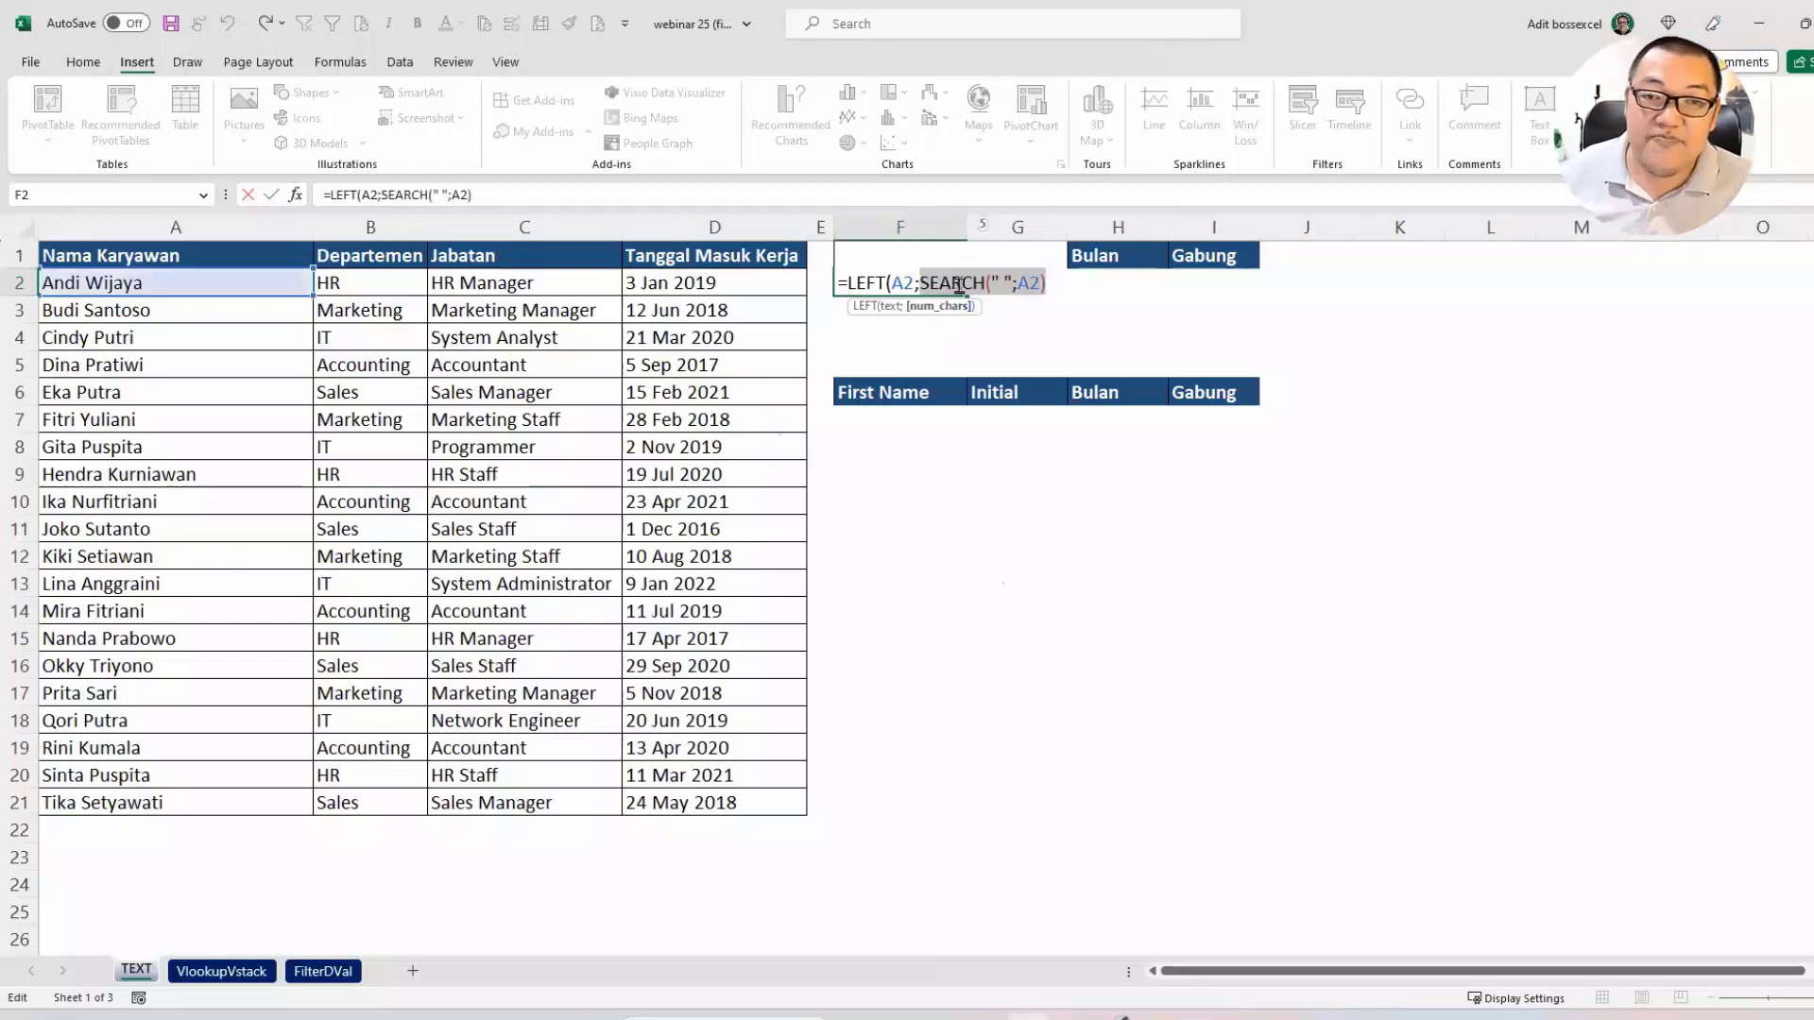
{"action": "left_click", "coordinate": [1052, 284]}
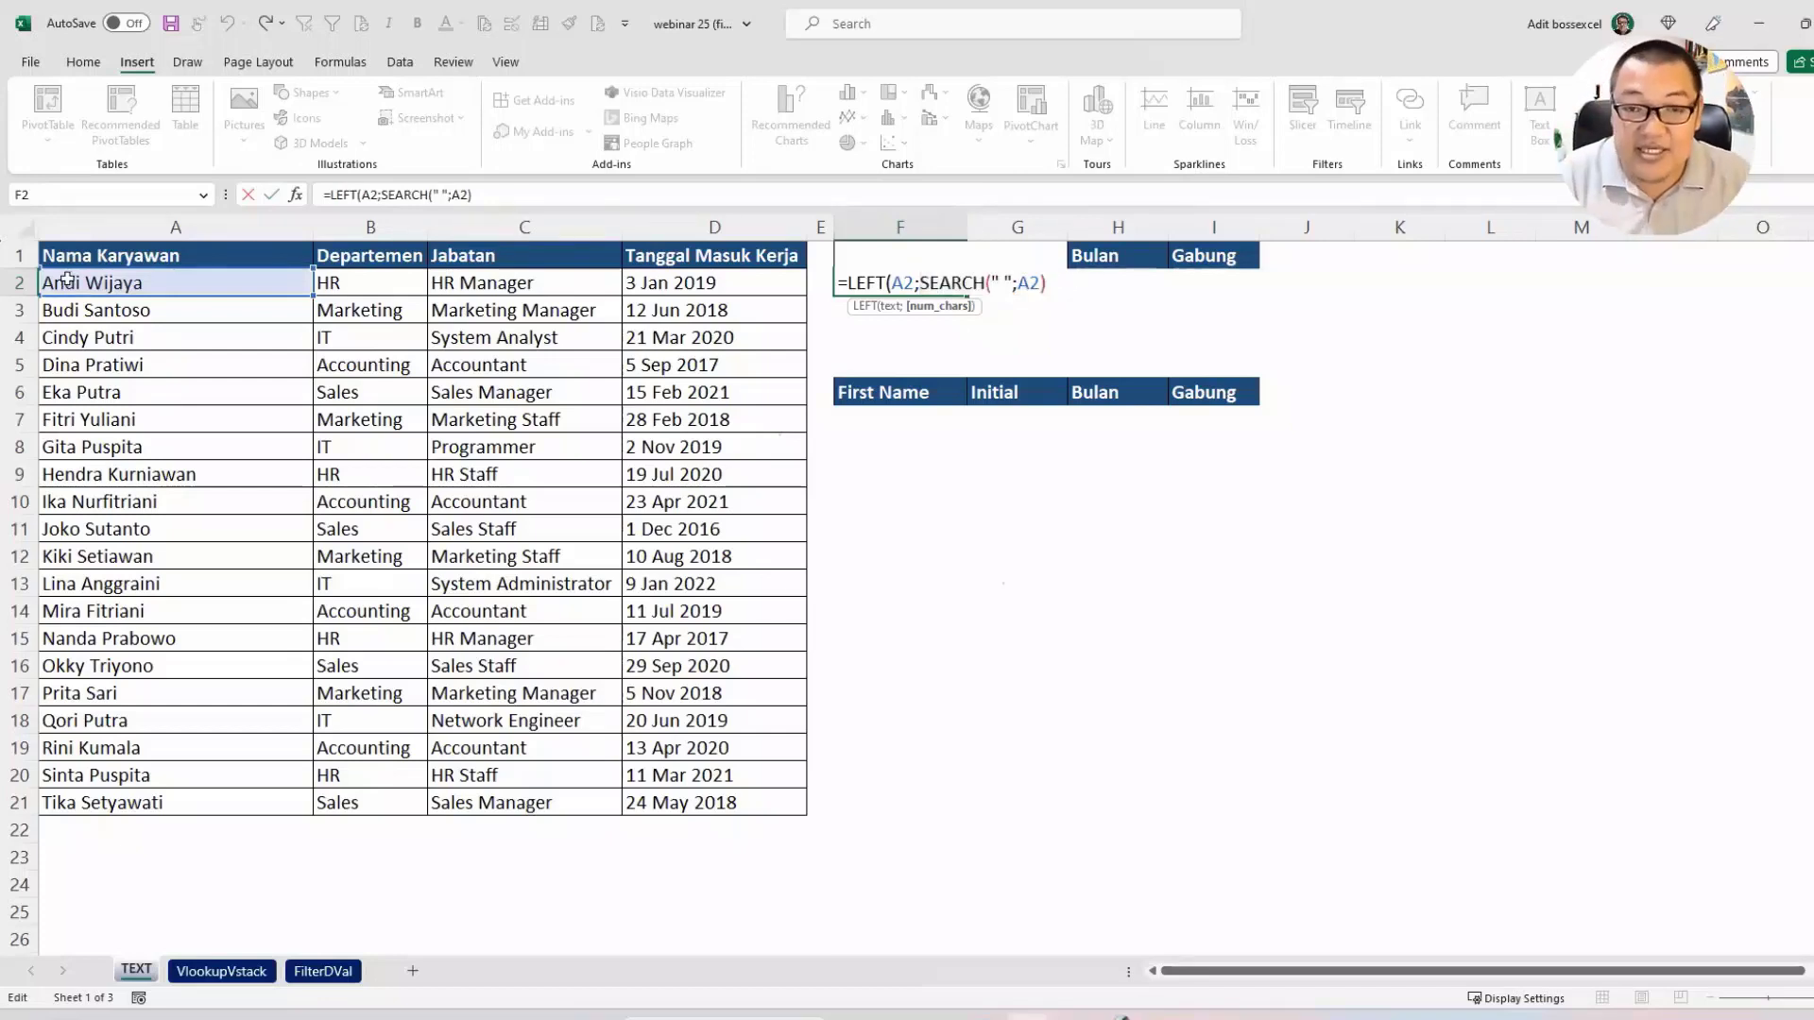
{"action": "type", "text": "-1"}
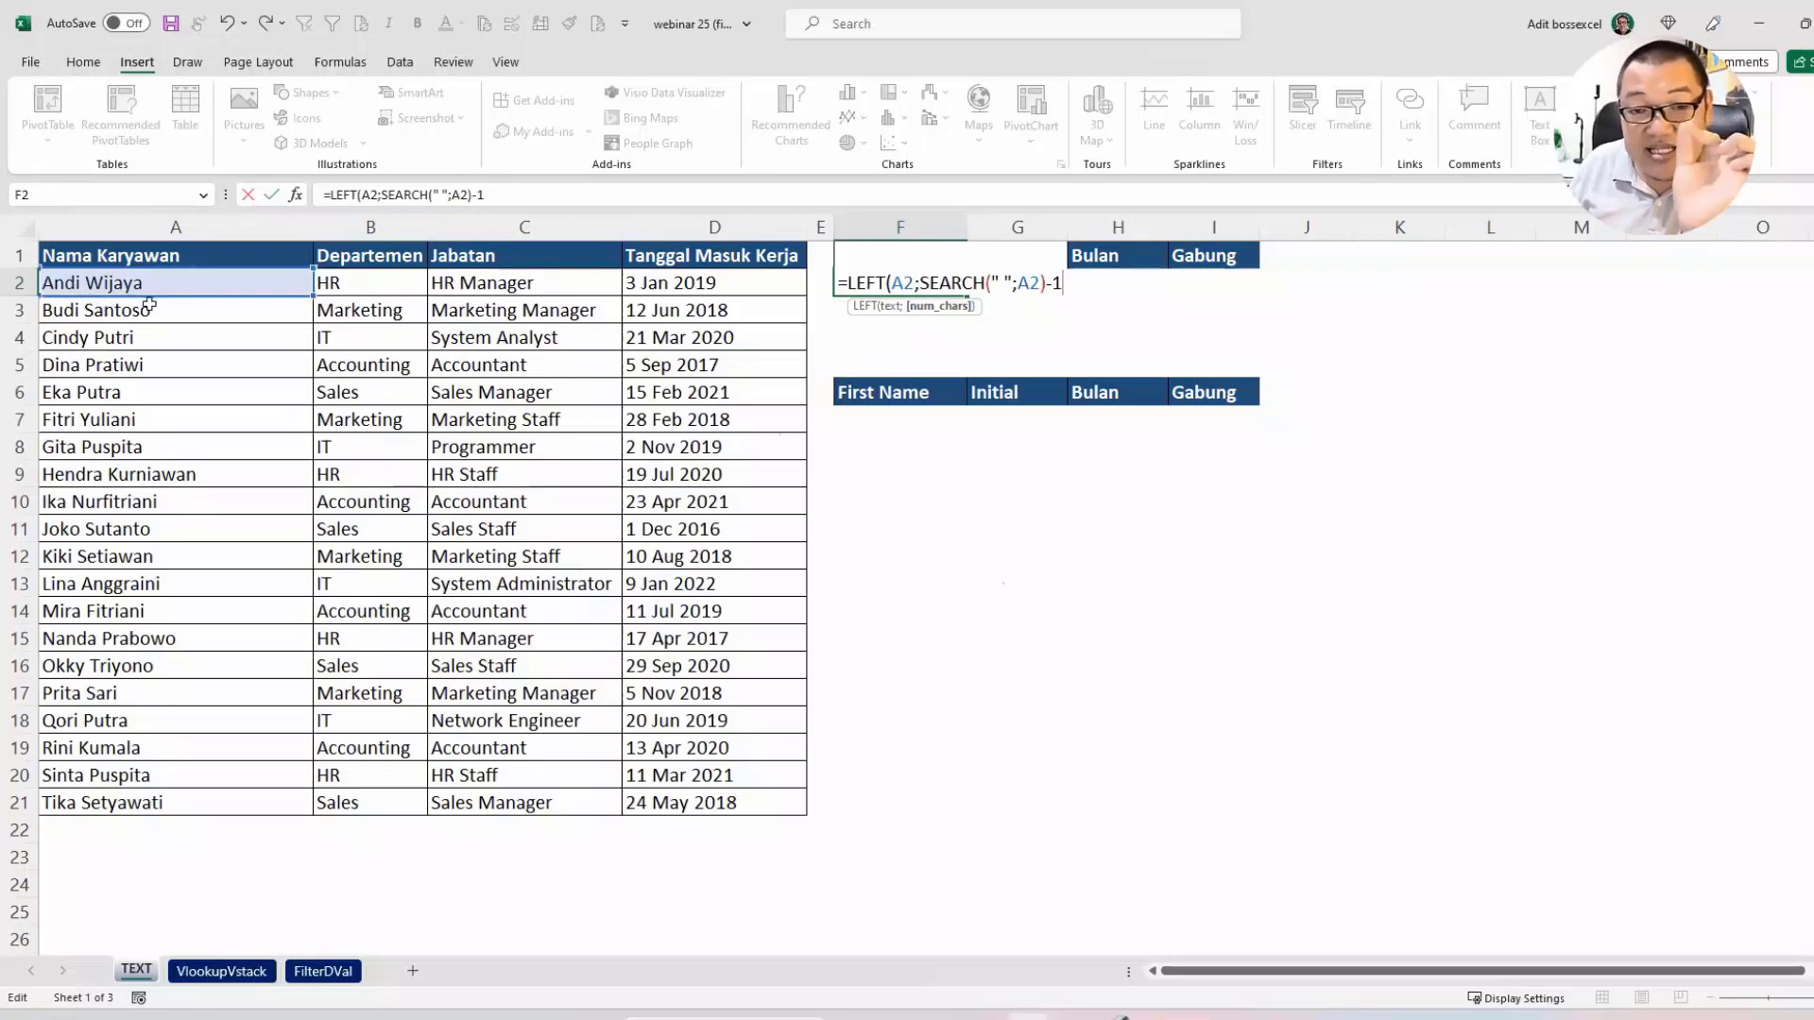
Remove the number-of-characters argument from the F2 formula, leaving =LEFT(A2; in the cell.
{"action": "left_click_drag", "start_coordinate": [1066, 284], "coordinate": [937, 287]}
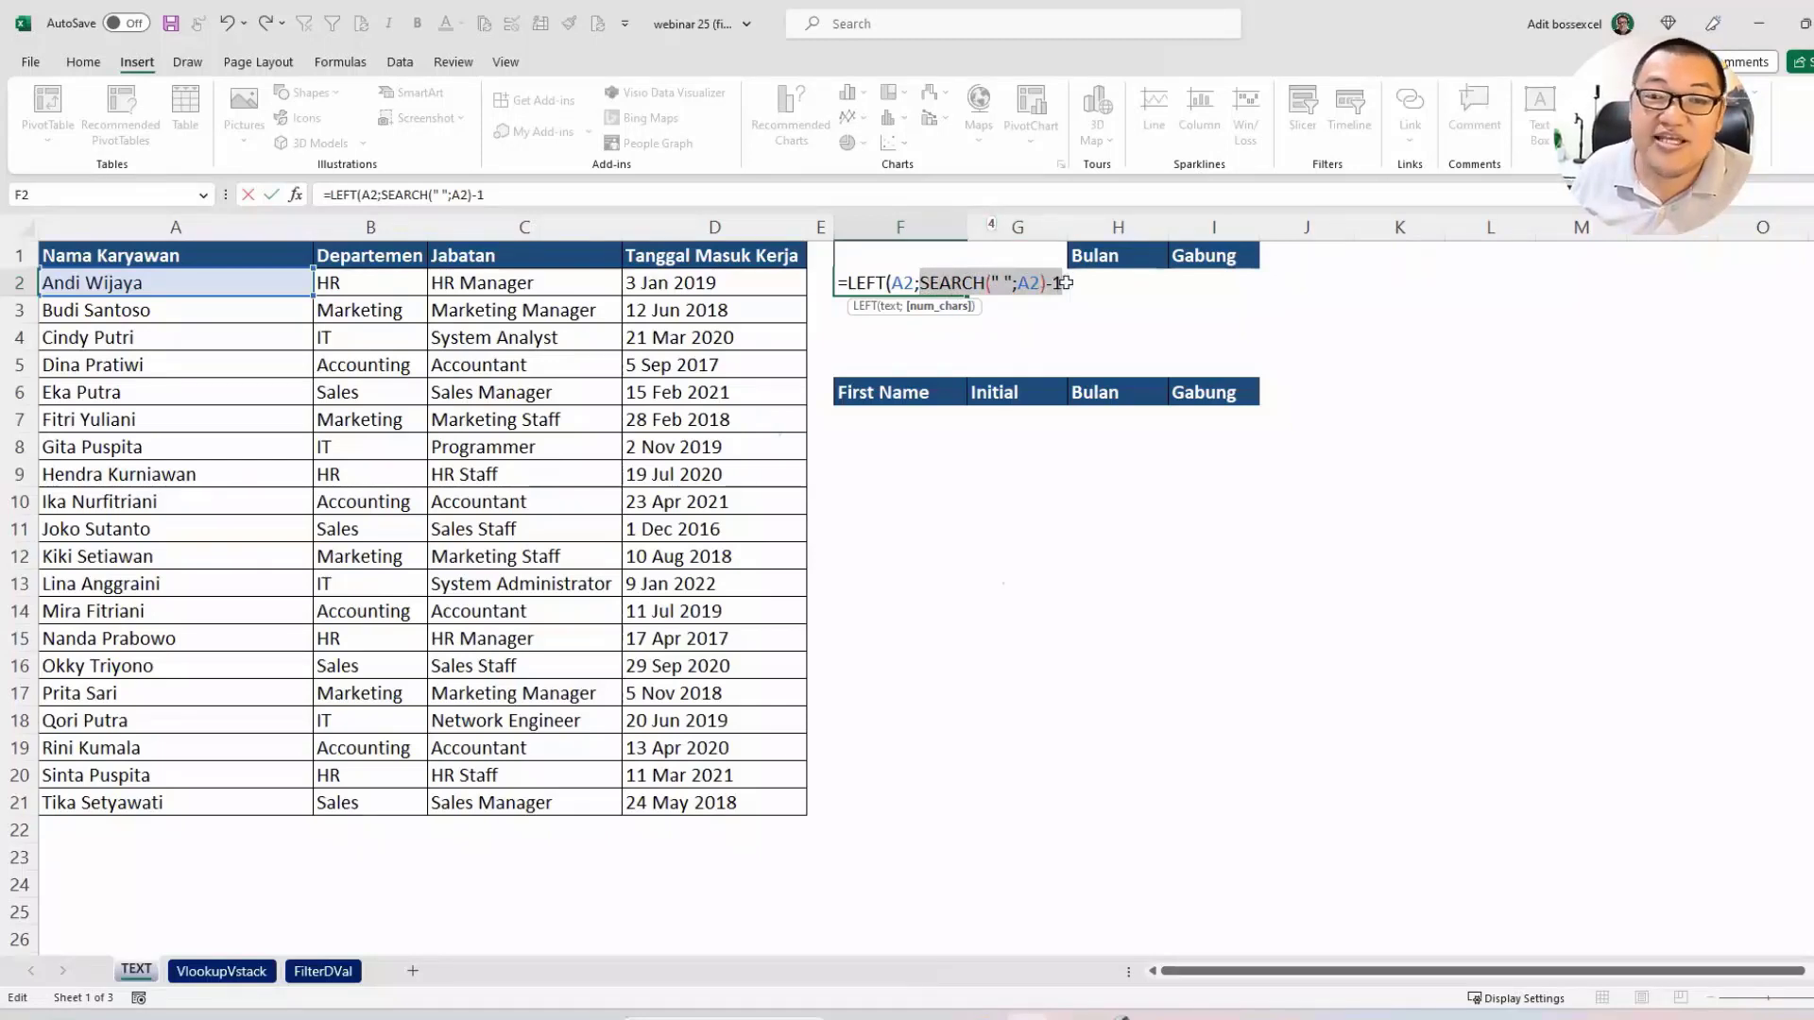
{"action": "key", "text": "ctrl+x"}
{"action": "left_click", "coordinate": [989, 285]}
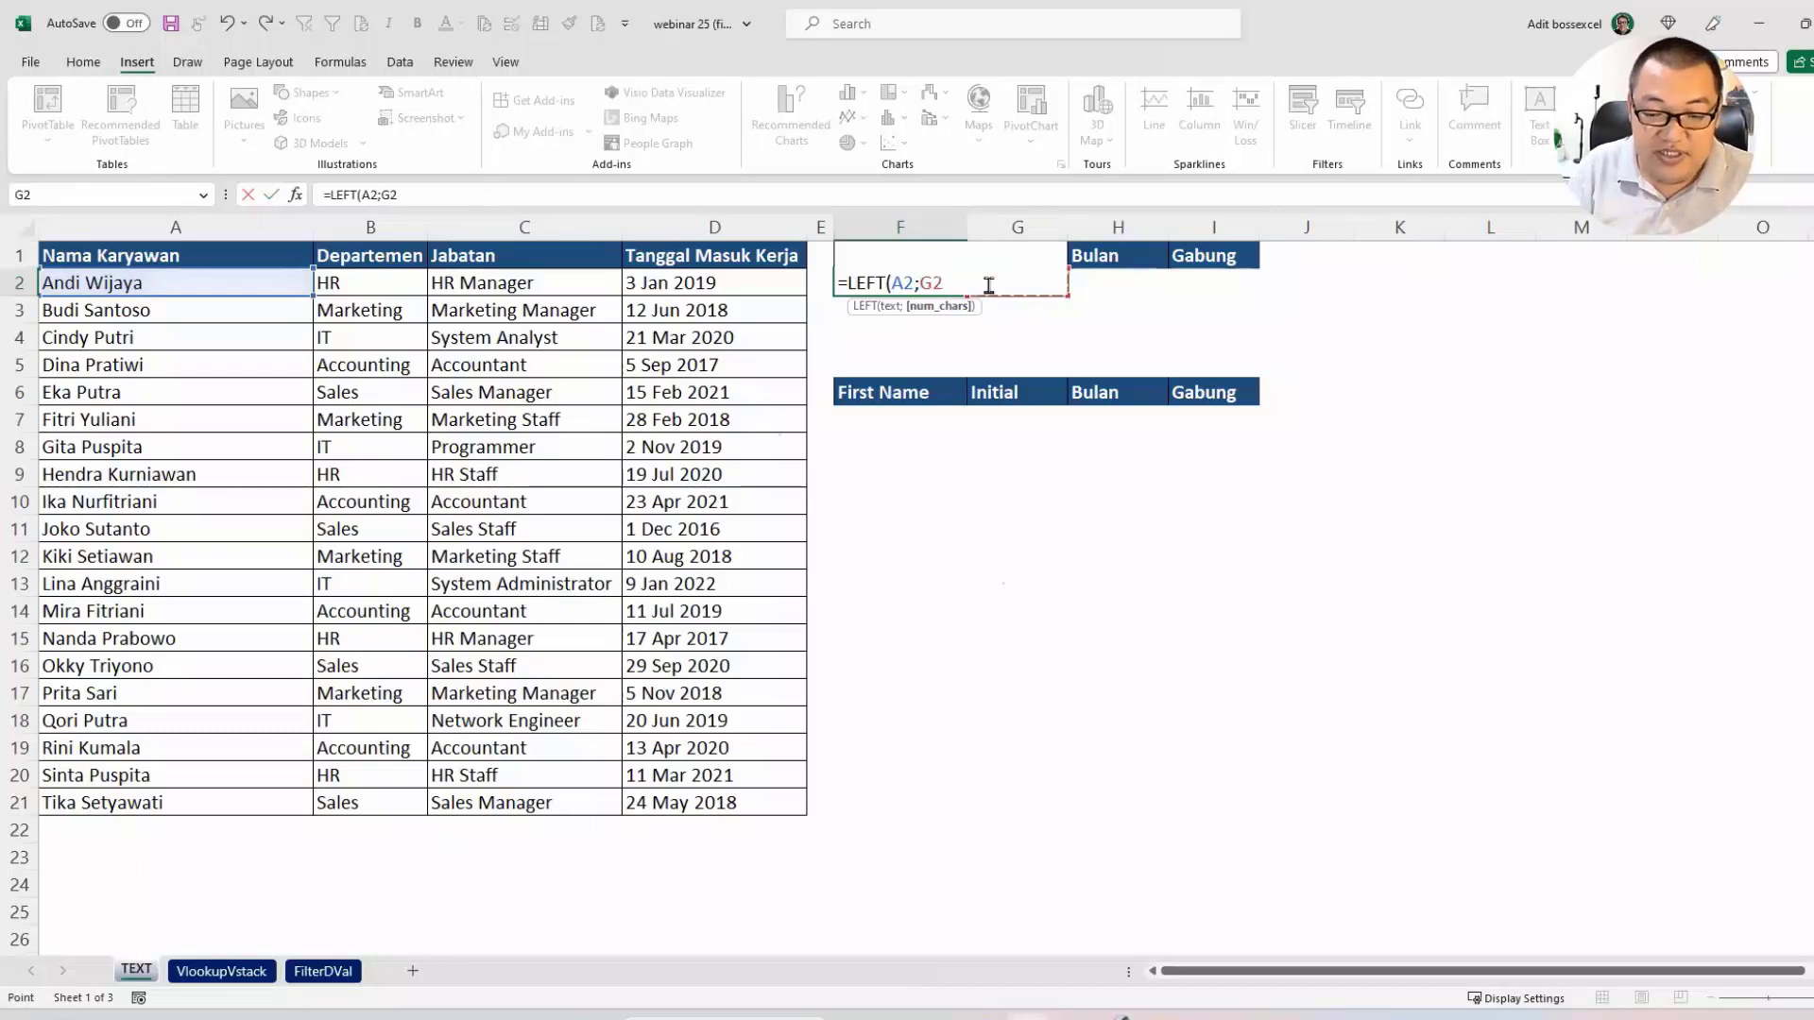
{"action": "key", "text": "BackSpace"}
{"action": "key", "text": "BackSpace"}
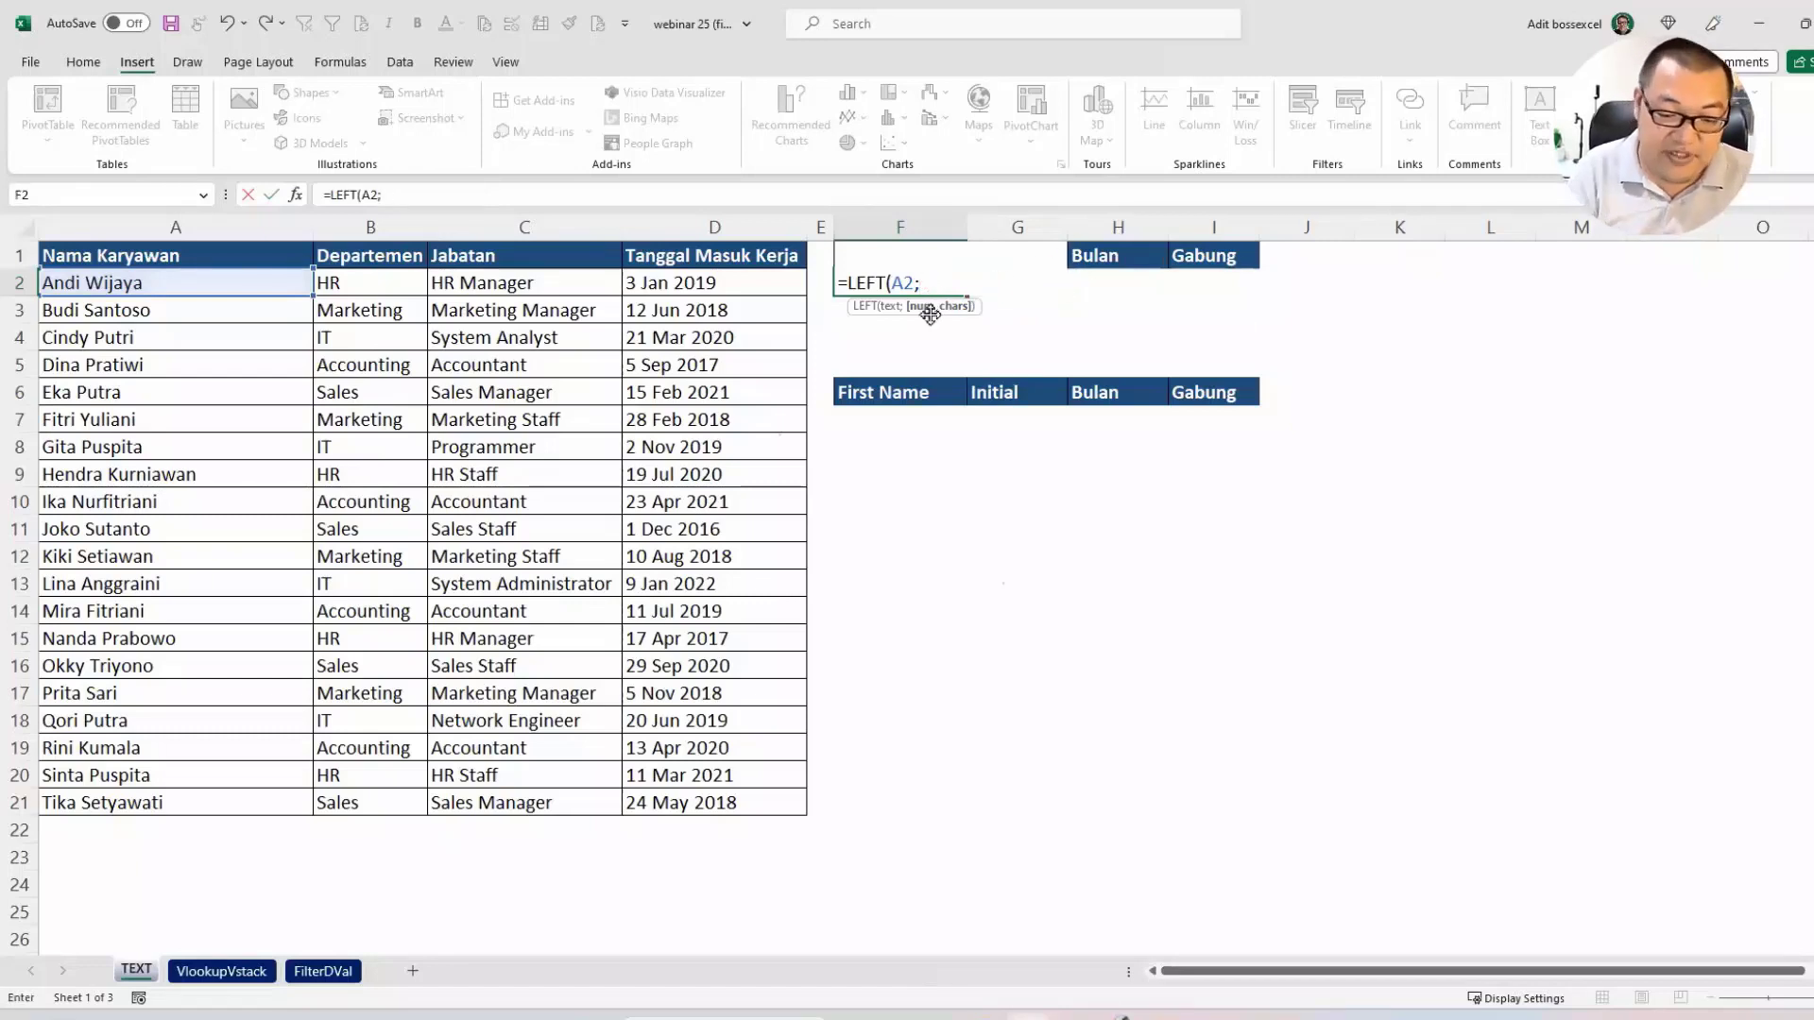
Complete the first-name formula in F2 as =LEFT(A2;SEARCH(" ";A2)-1).
{"action": "type", "text": "sear"}
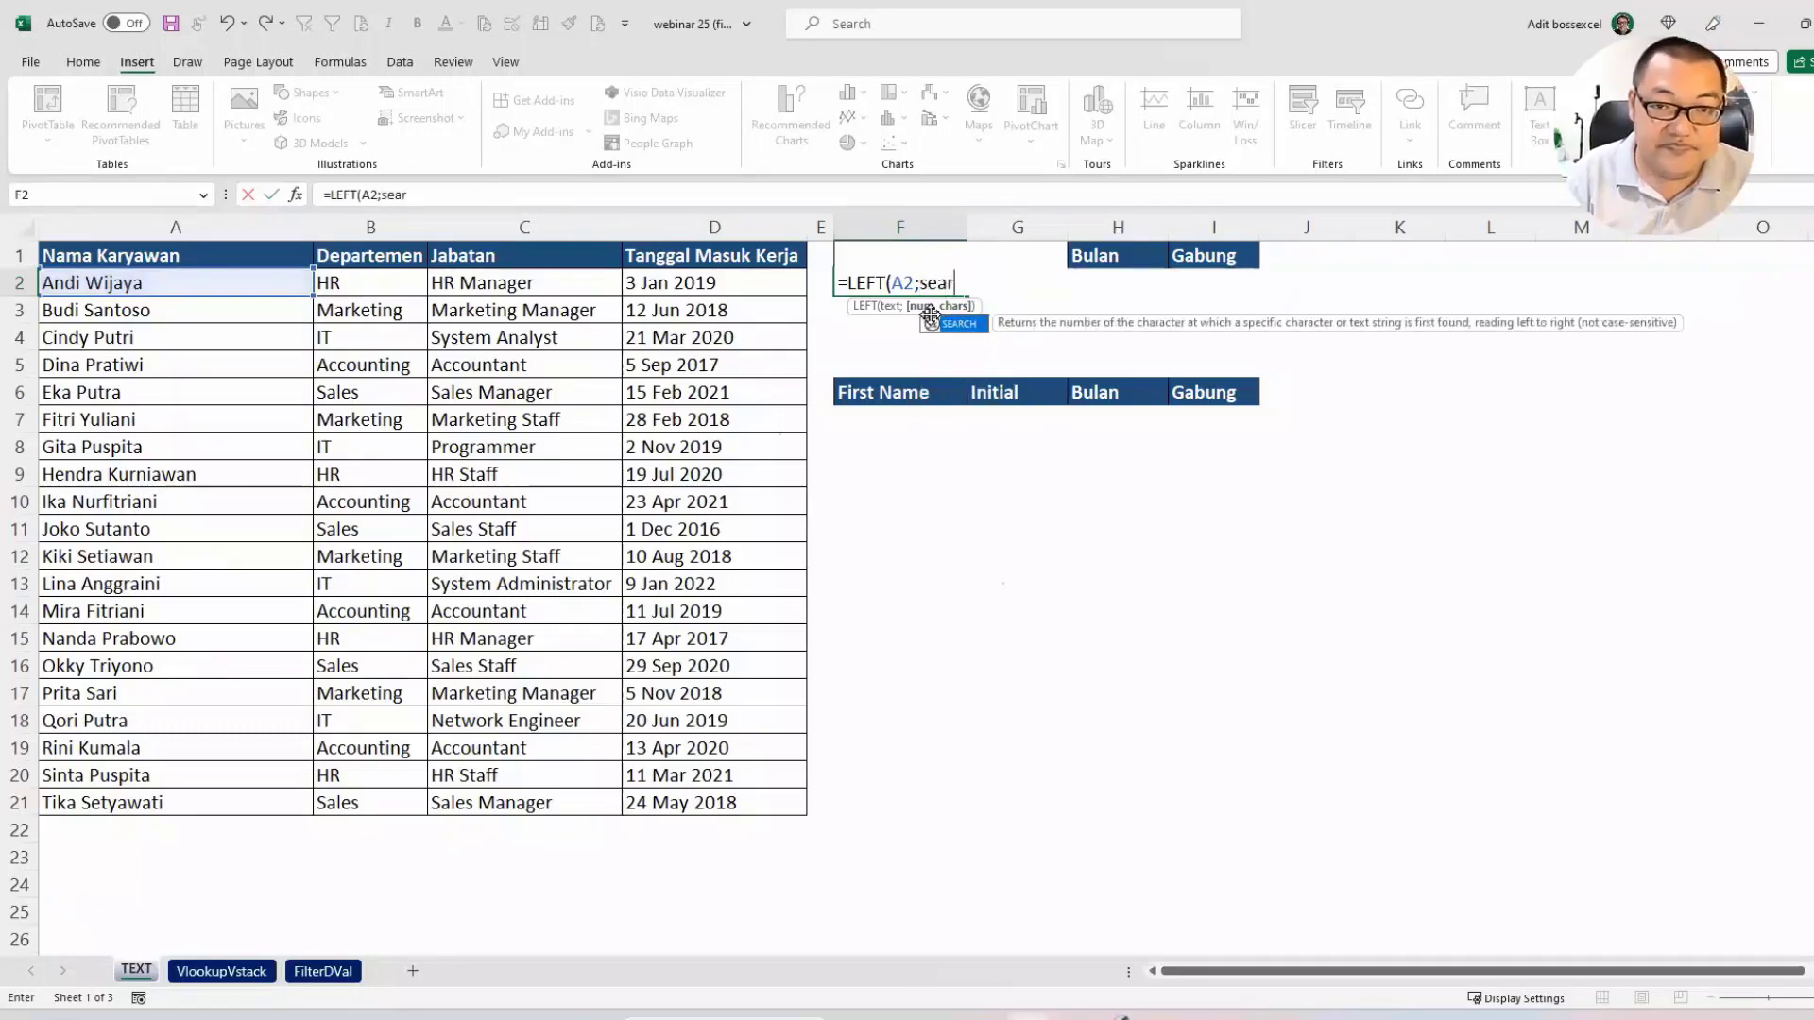
{"action": "key", "text": "Tab"}
{"action": "type", "text": "\" \""}
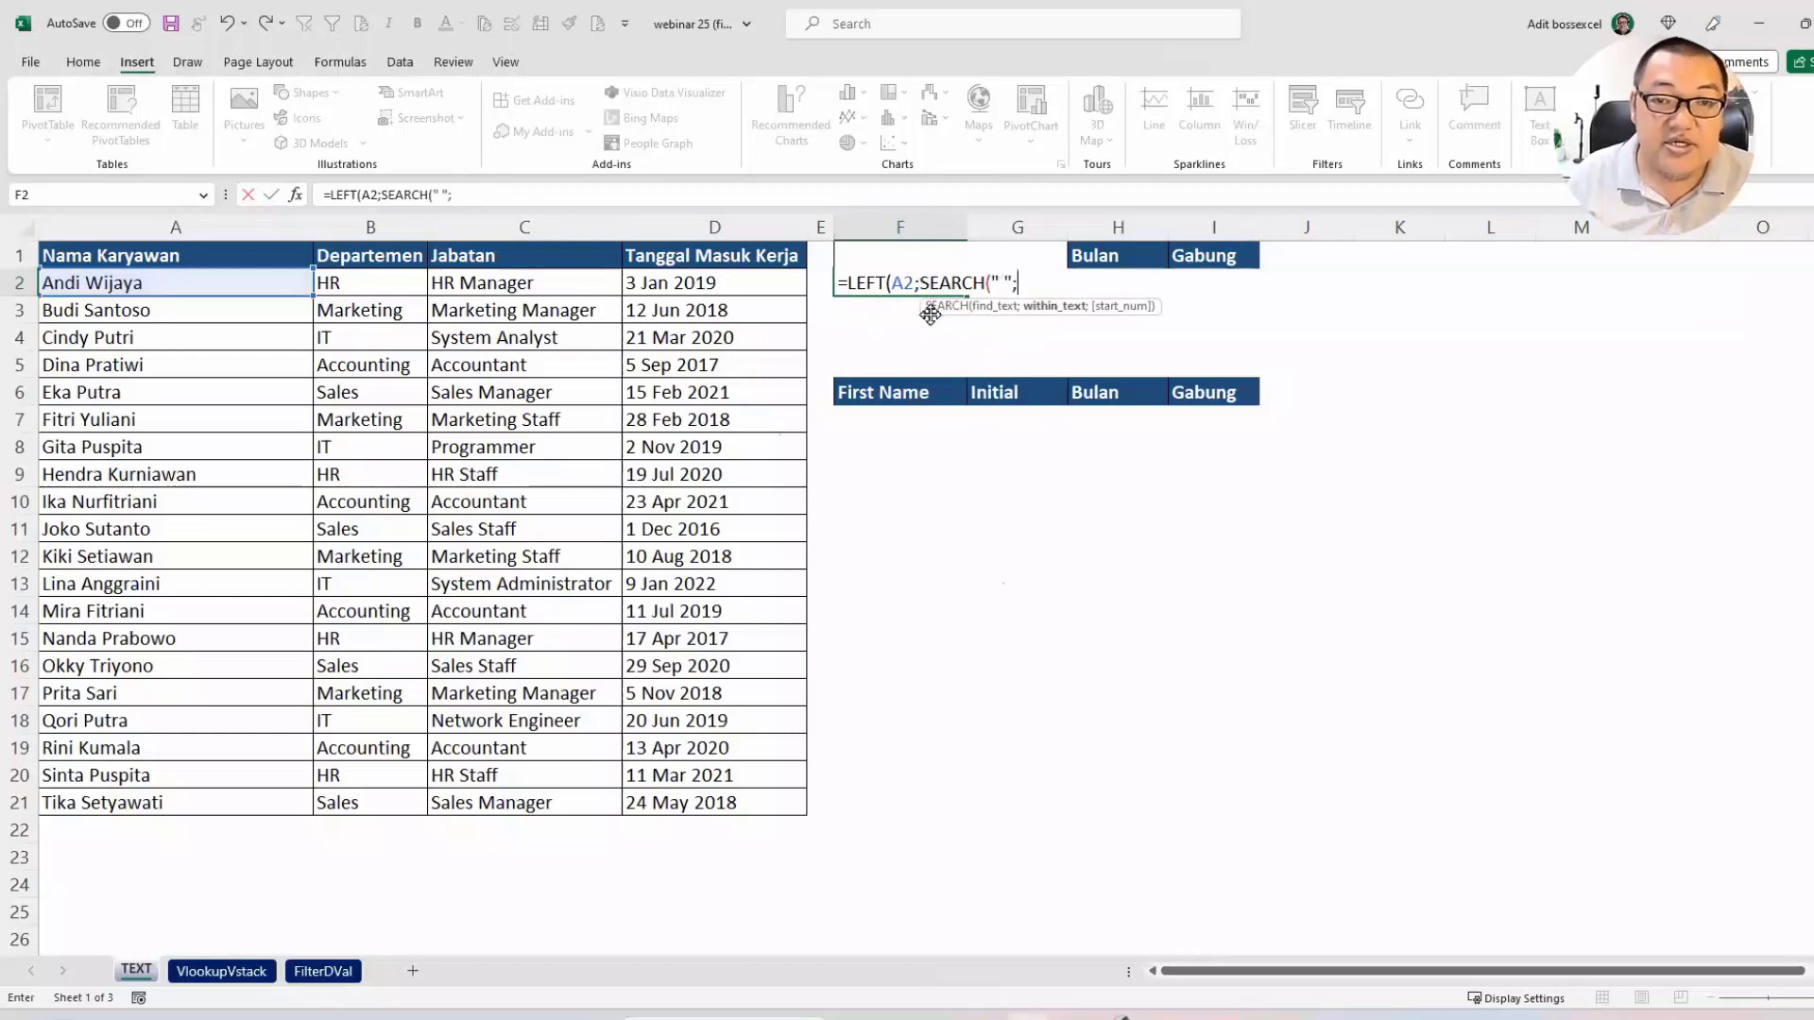
{"action": "type", "text": ";"}
{"action": "left_click", "coordinate": [263, 281]}
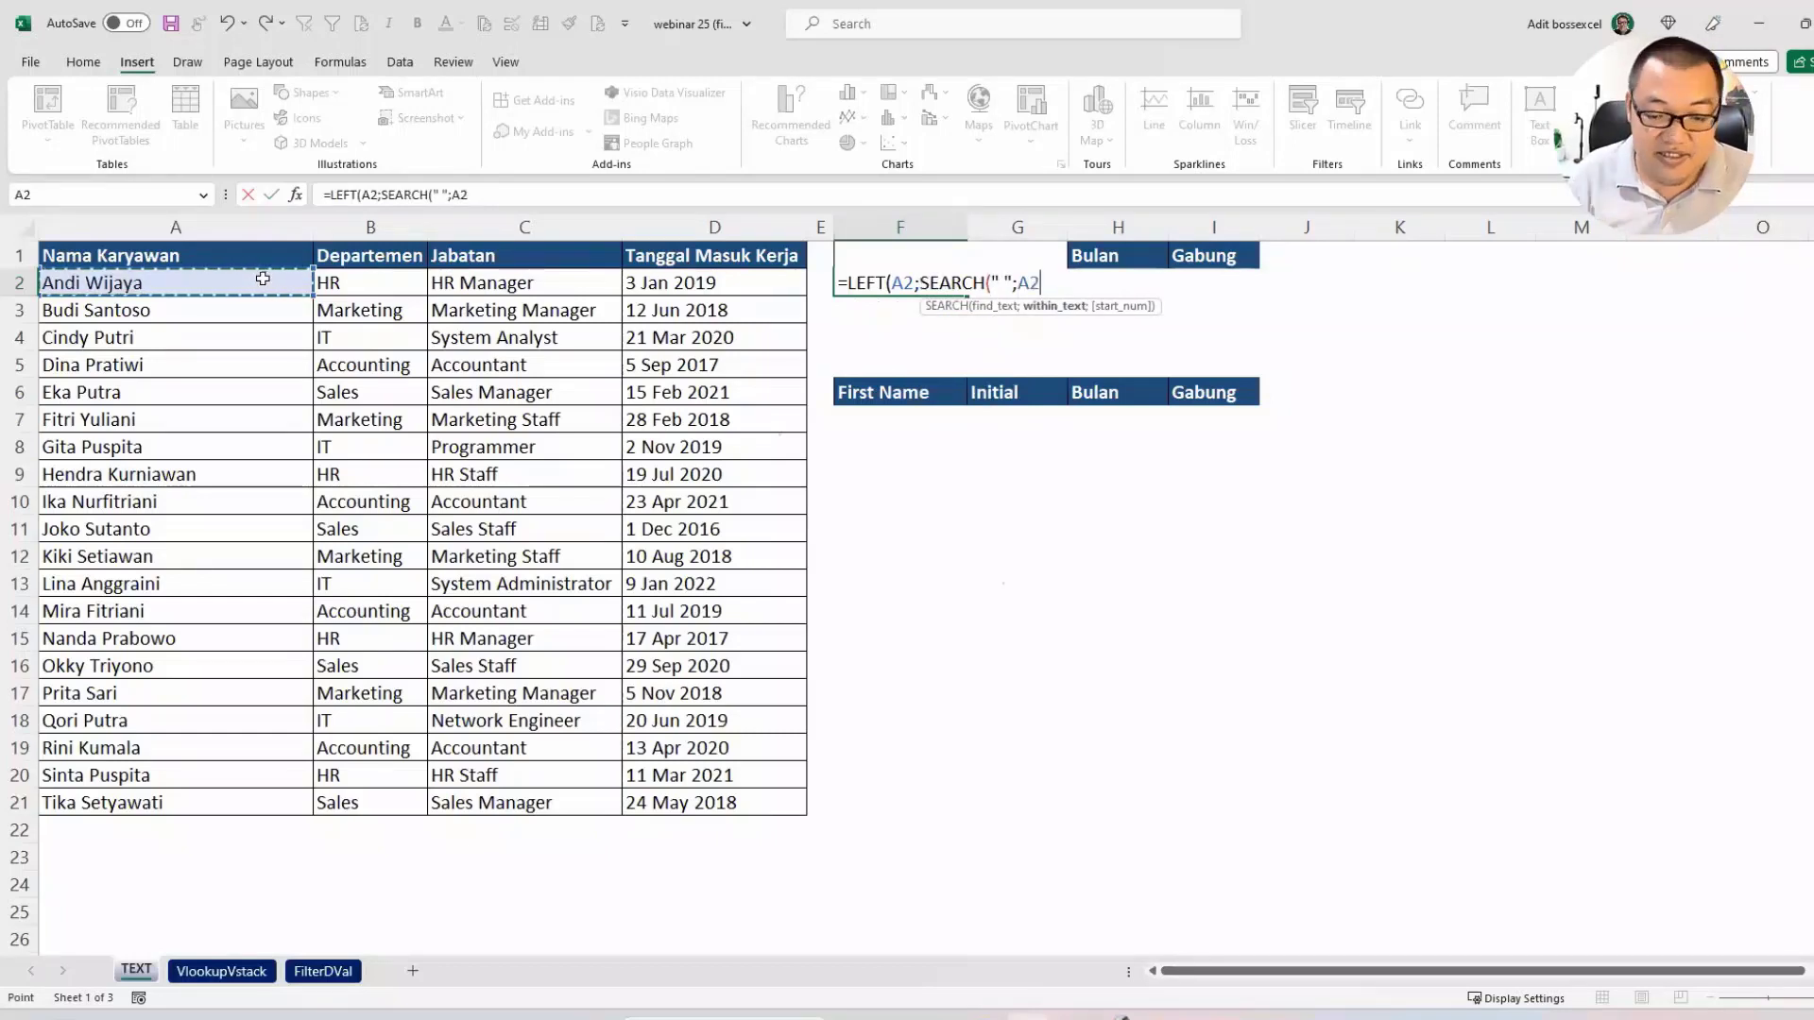
{"action": "type", "text": ")-"}
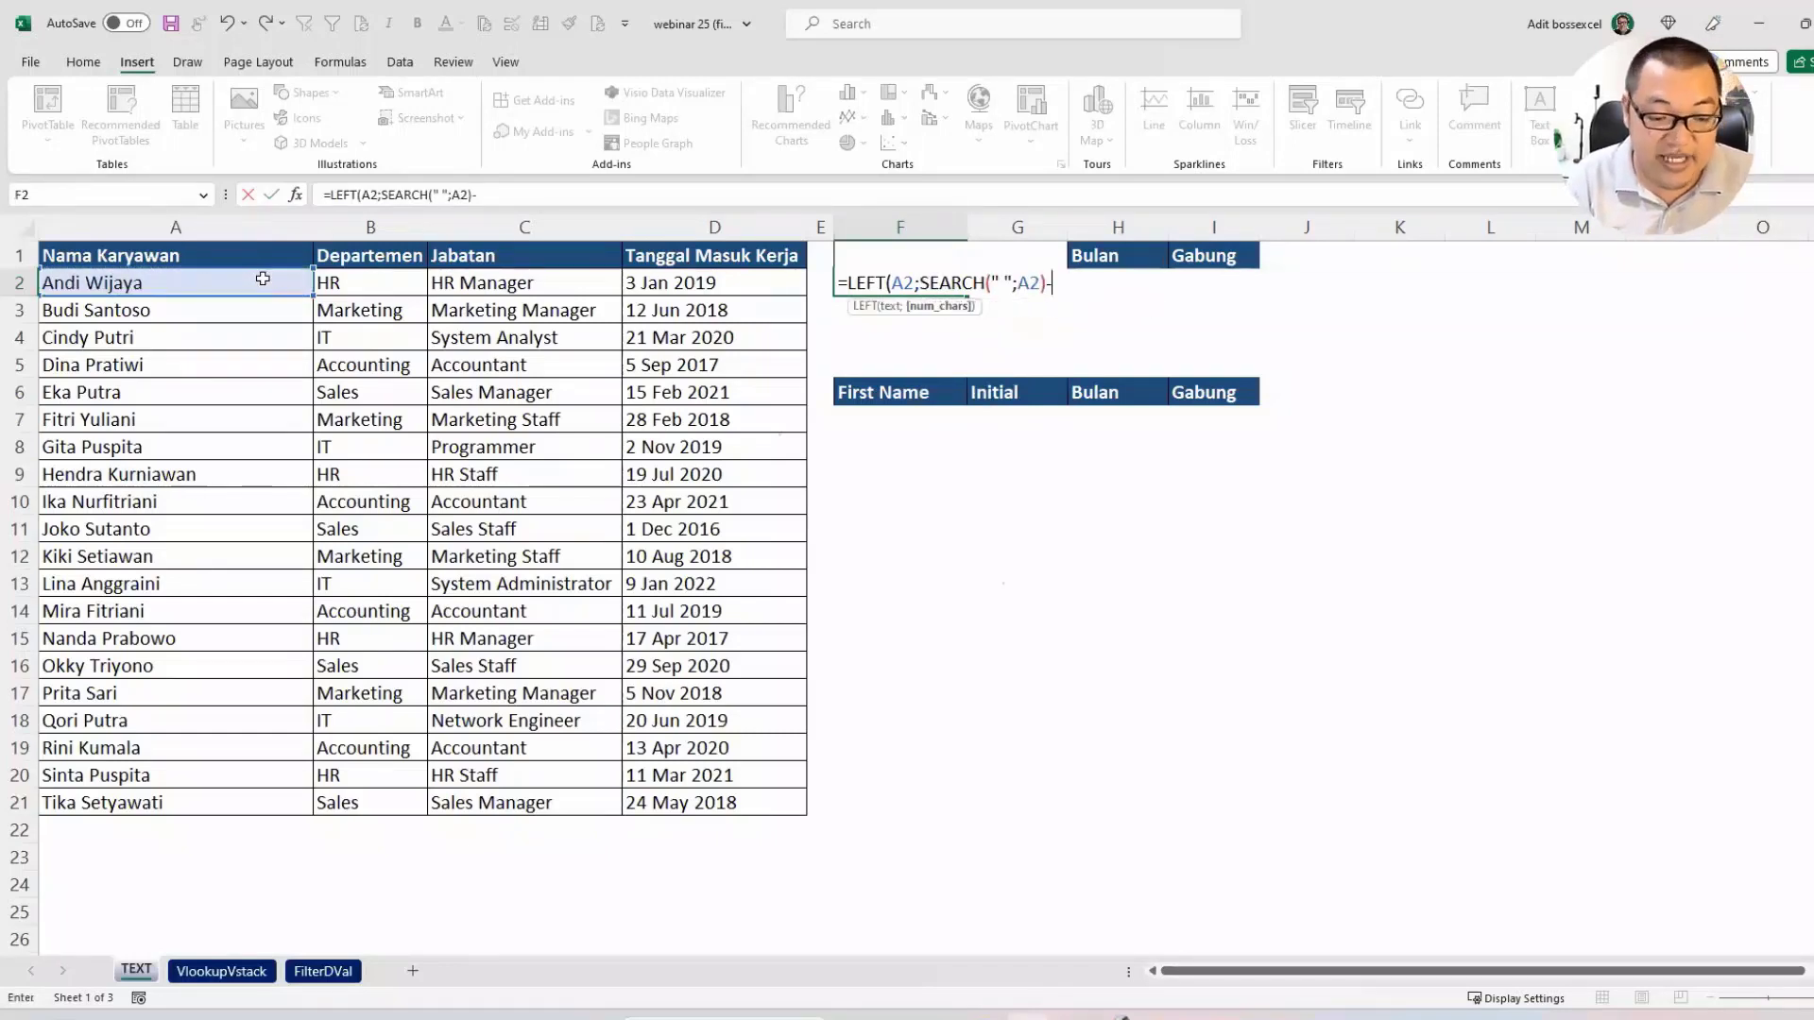
{"action": "type", "text": "1)"}
{"action": "key", "text": "Return"}
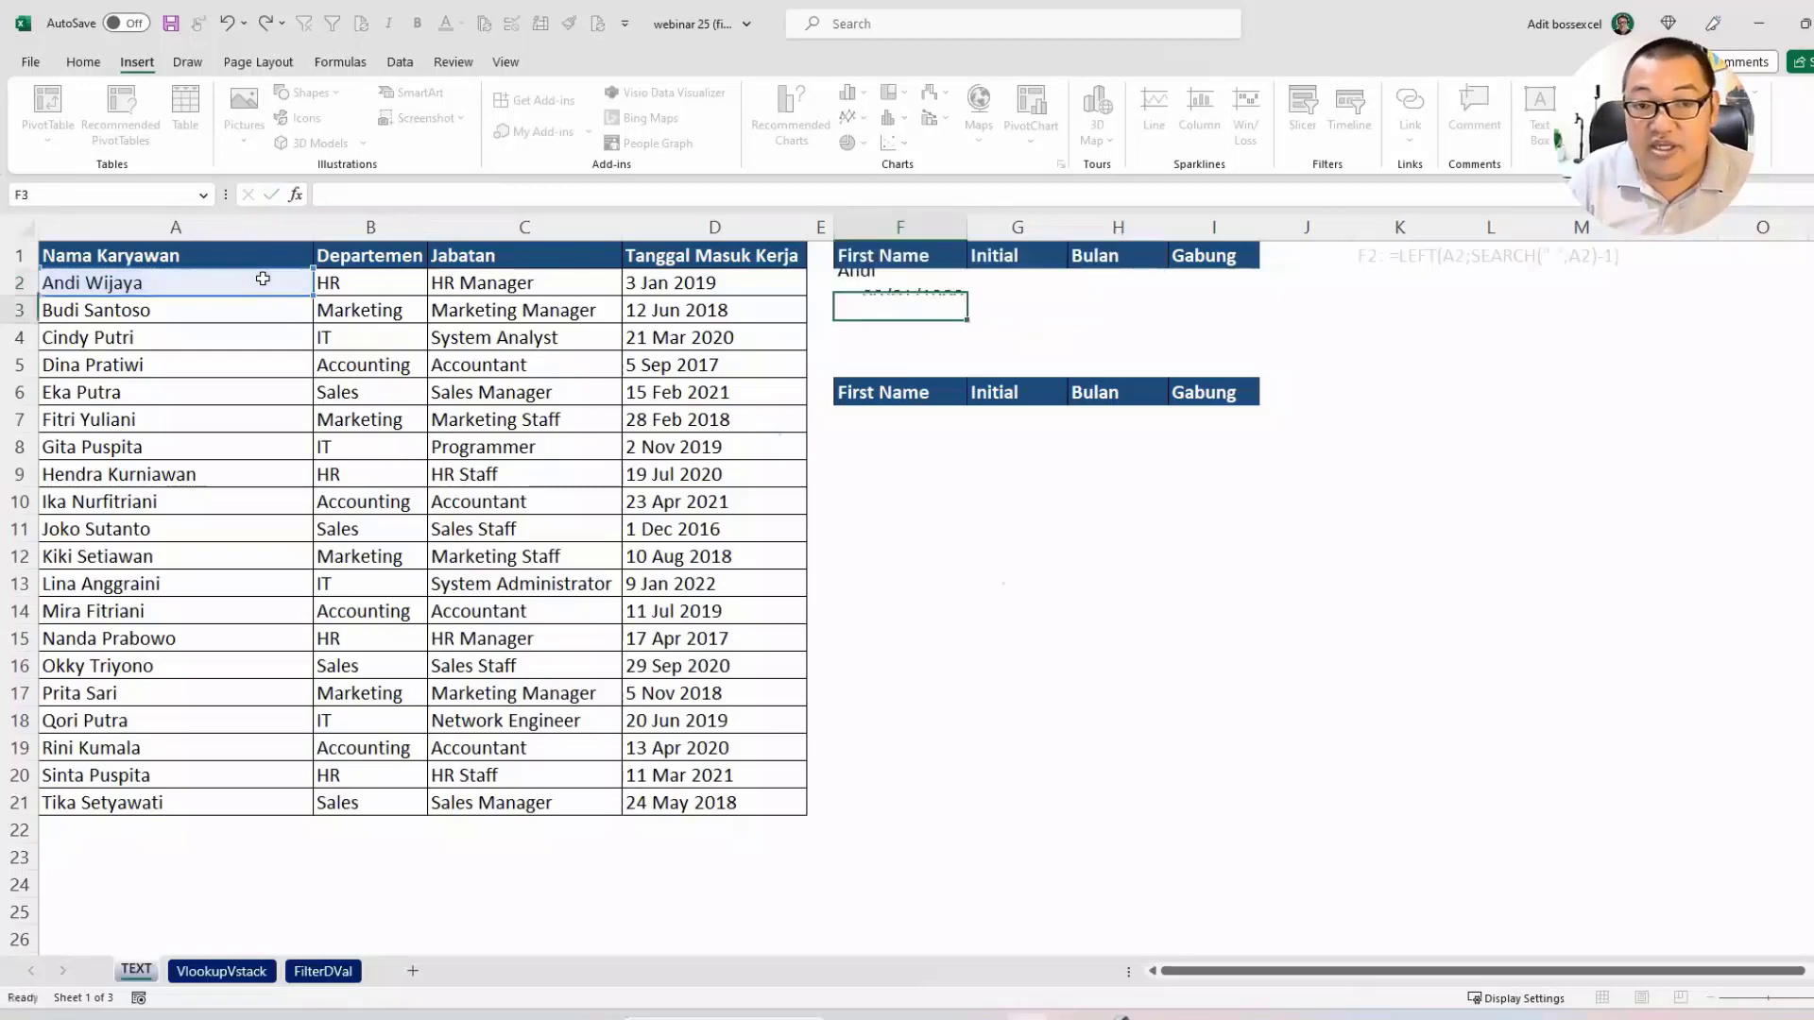
{"action": "left_click", "coordinate": [902, 284]}
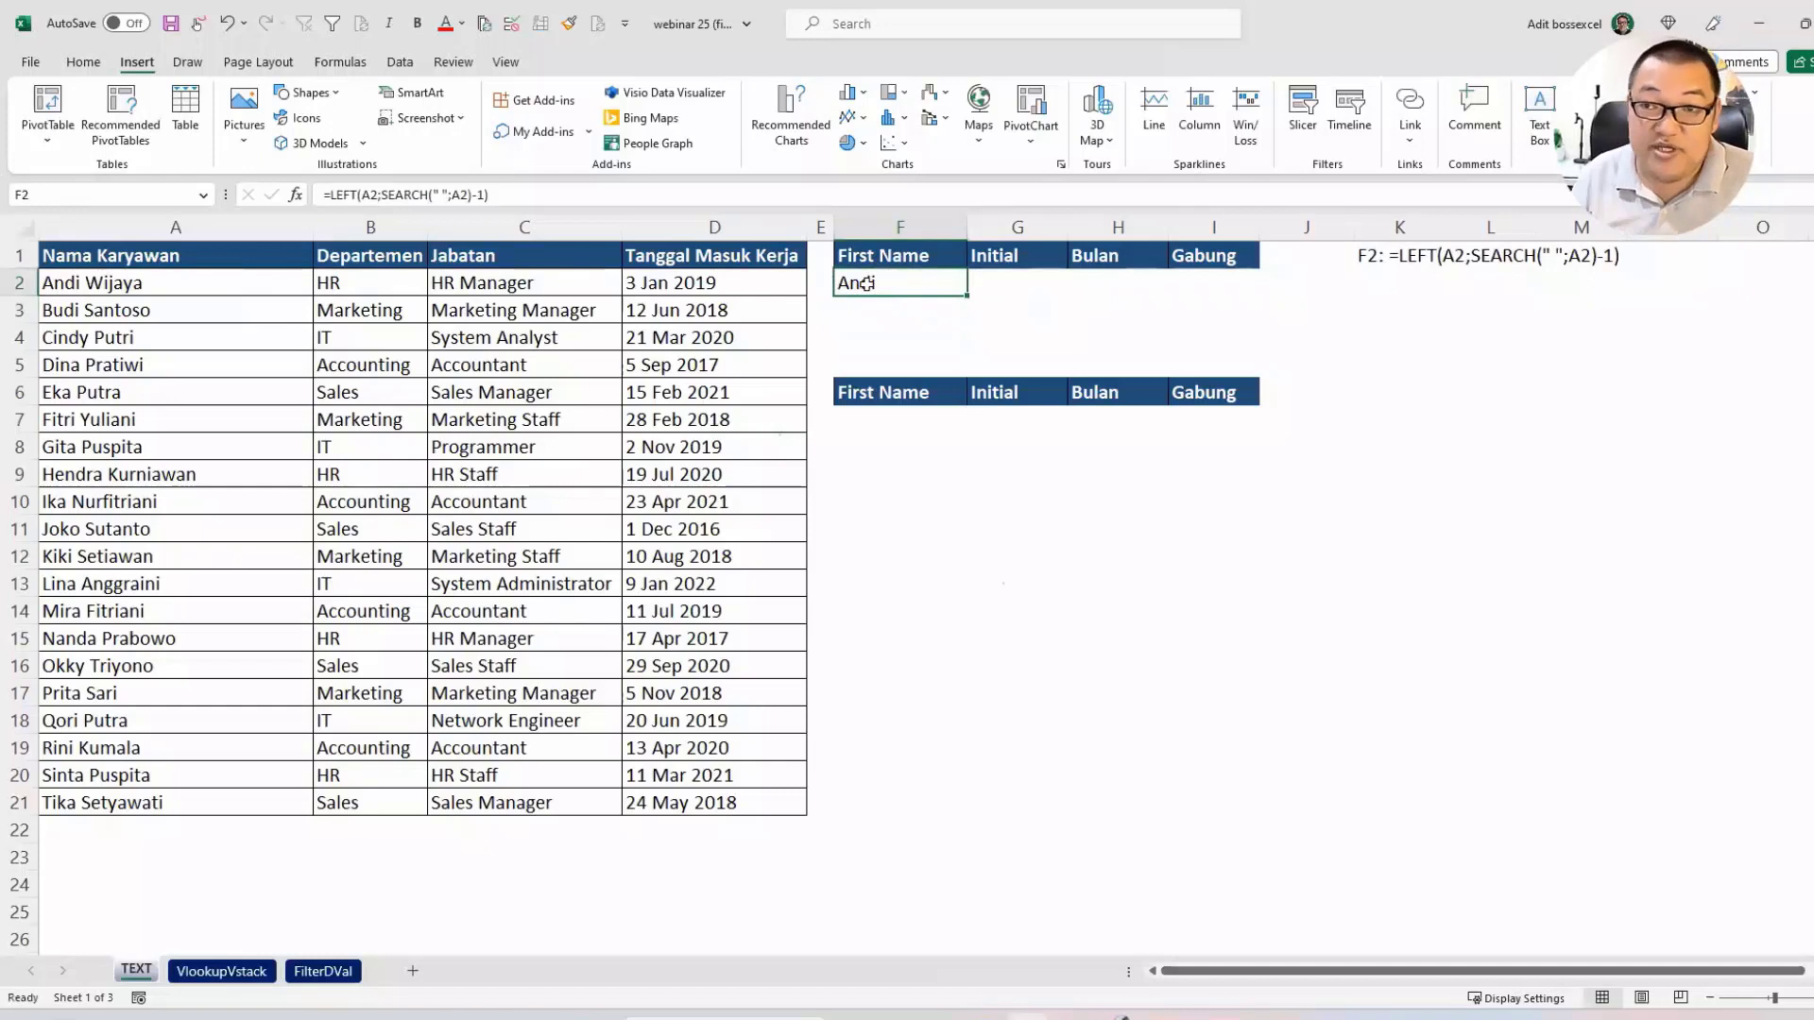
Start a MID formula in G2 under Initial with A2 as its text argument.
{"action": "left_click", "coordinate": [1044, 278]}
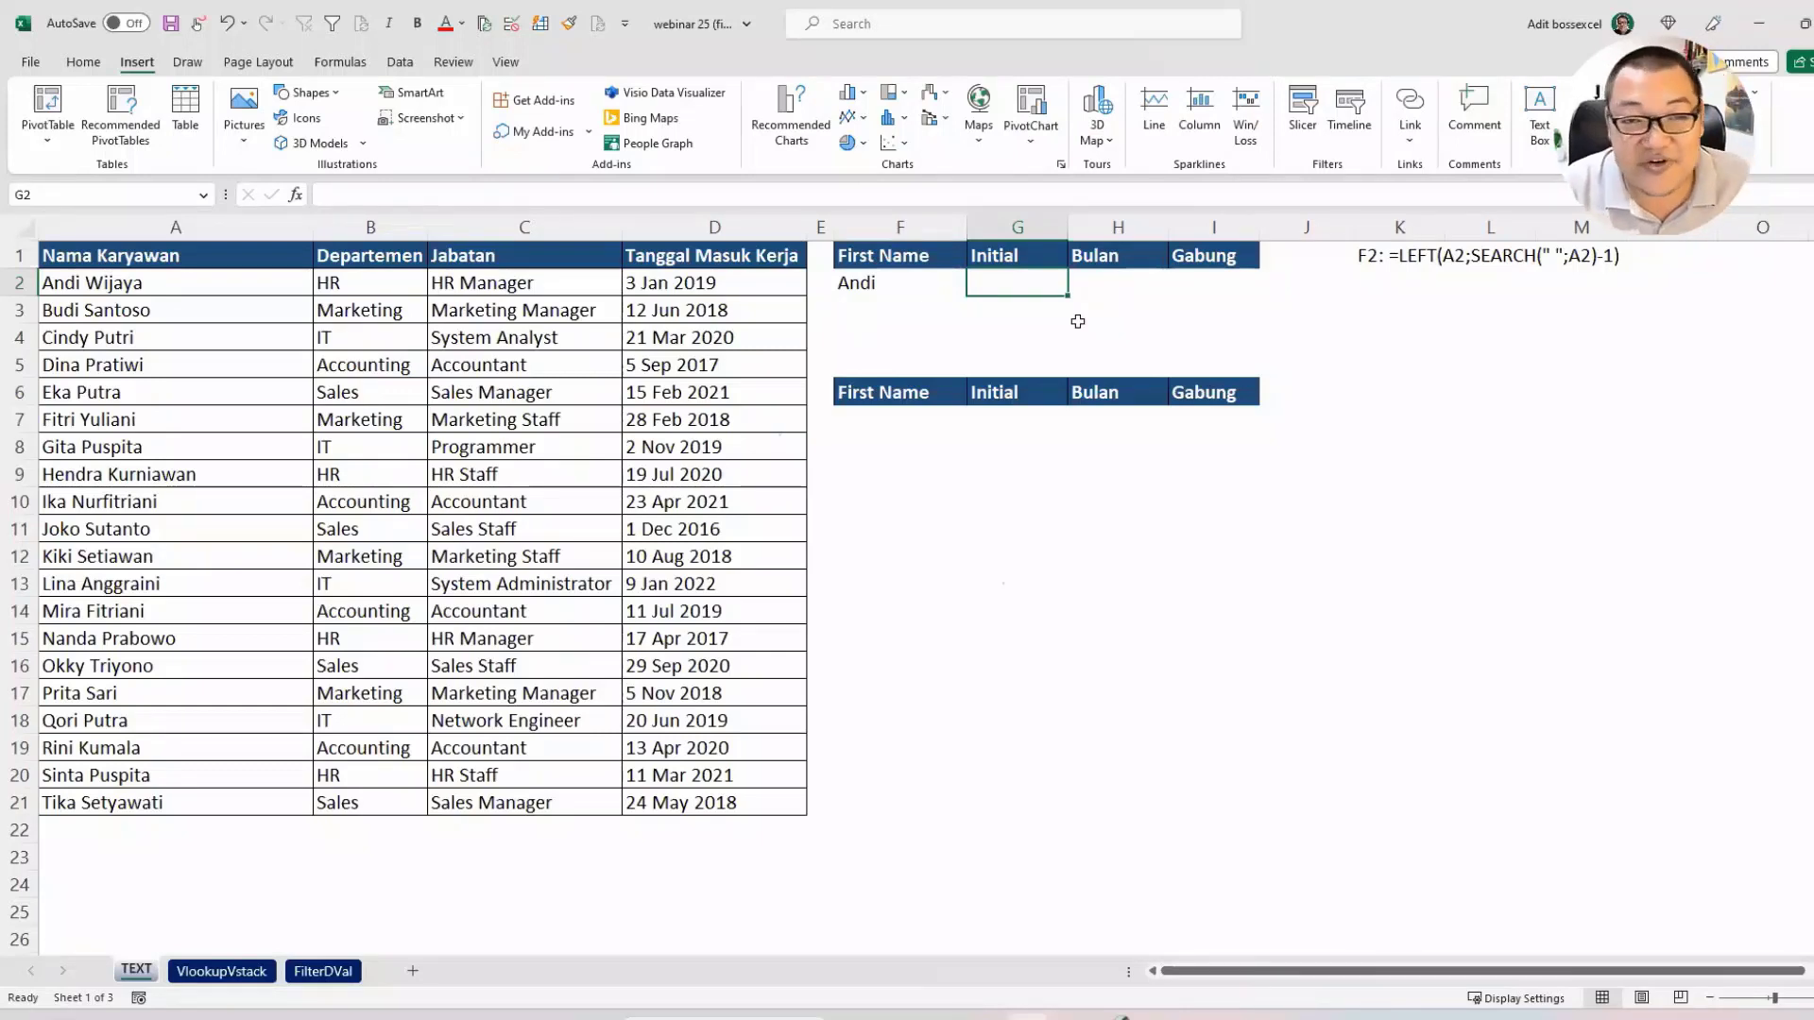
{"action": "type", "text": "=mid"}
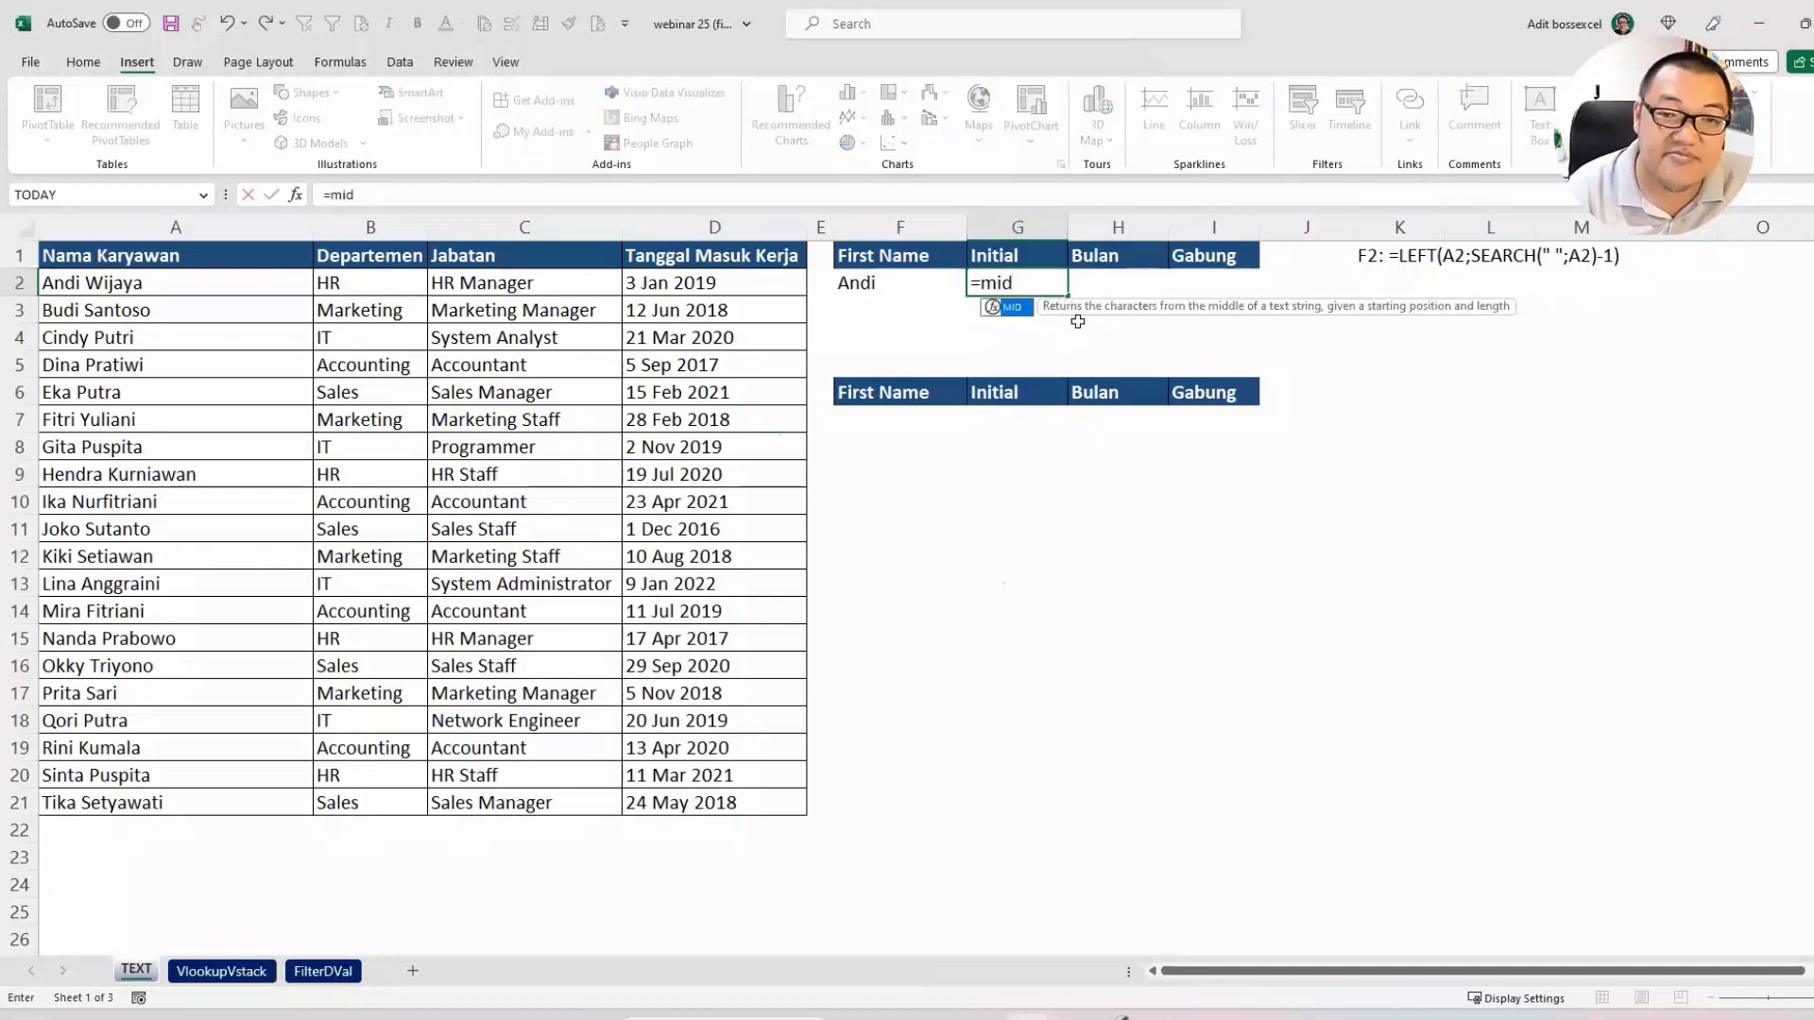
{"action": "key", "text": "Tab"}
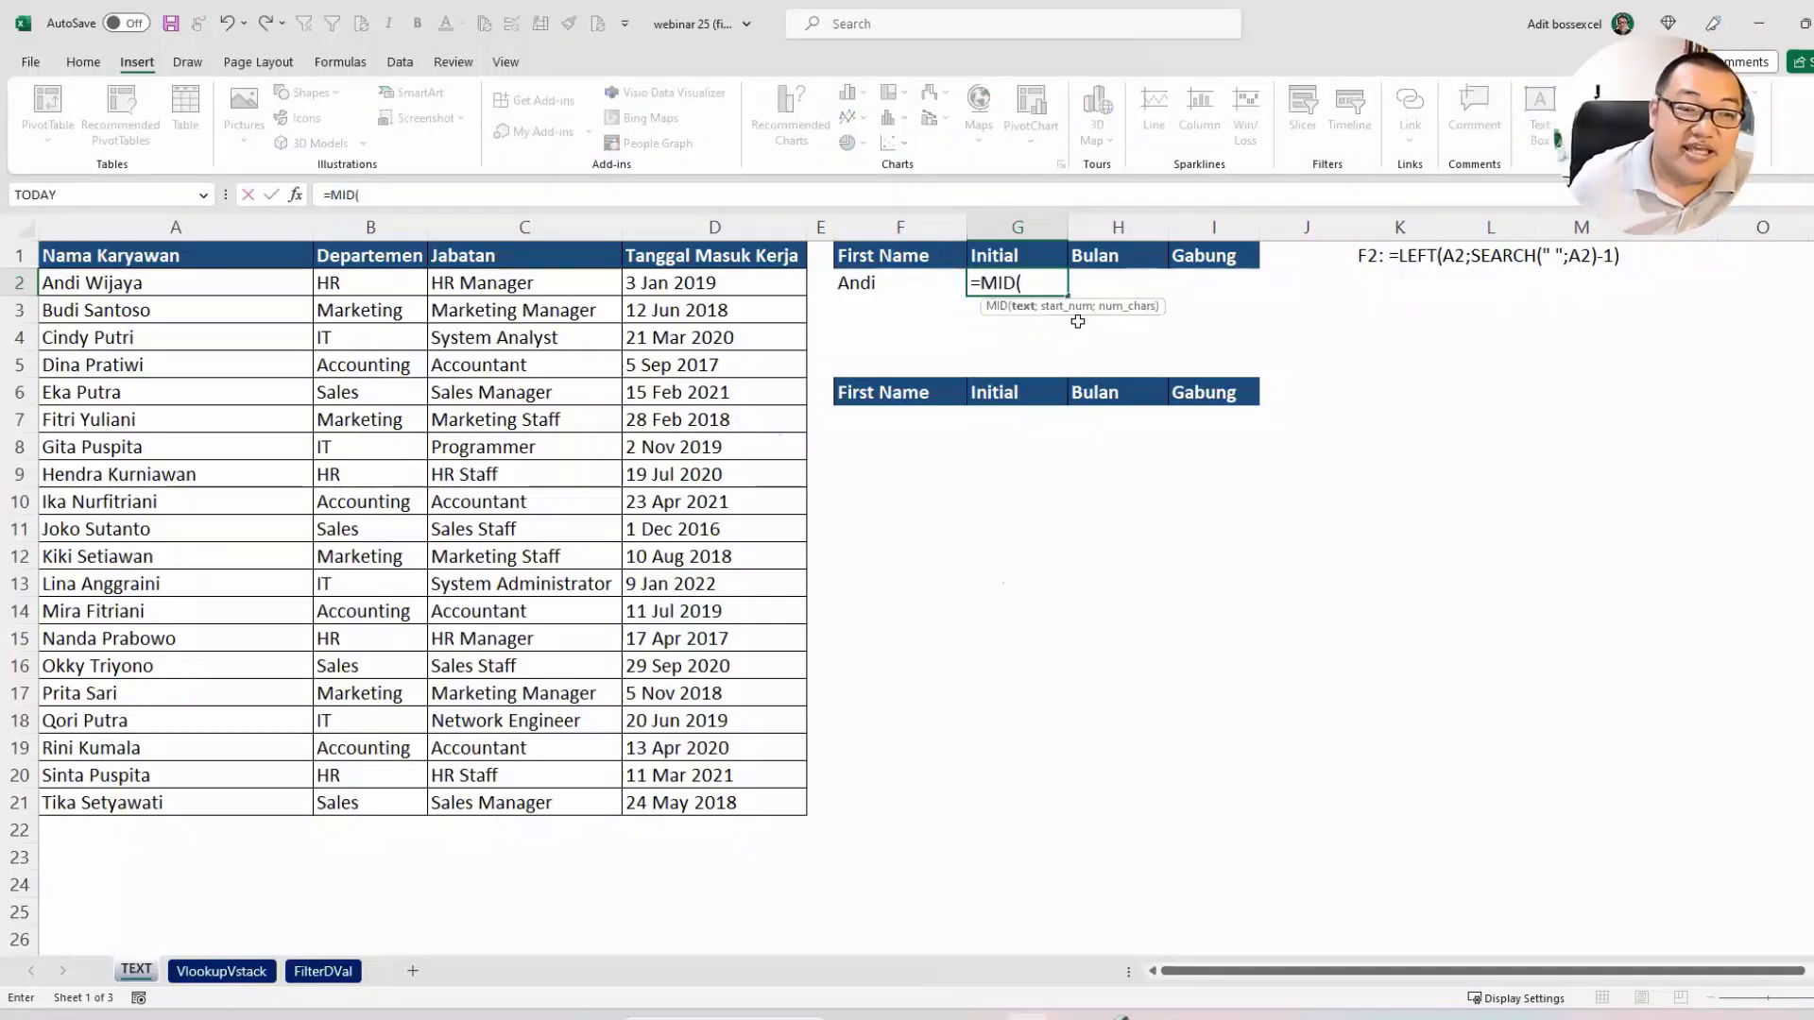
{"action": "left_click", "coordinate": [216, 279]}
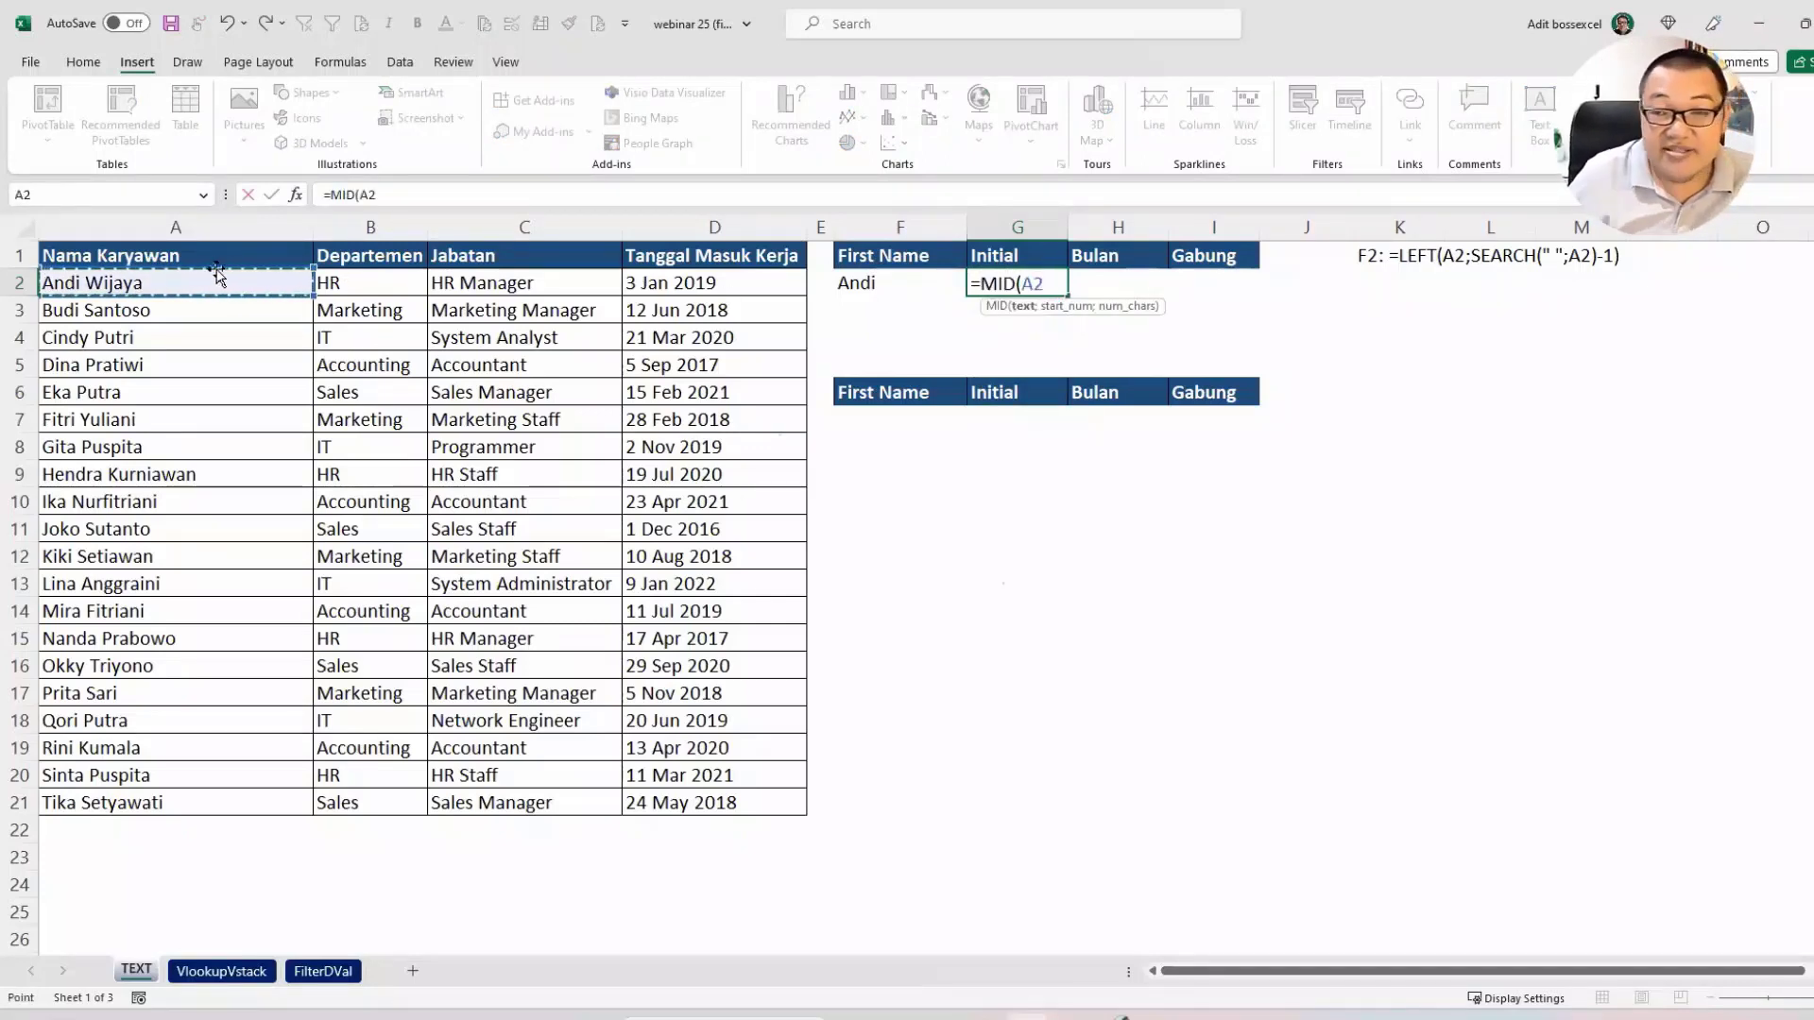
{"action": "type", "text": ";"}
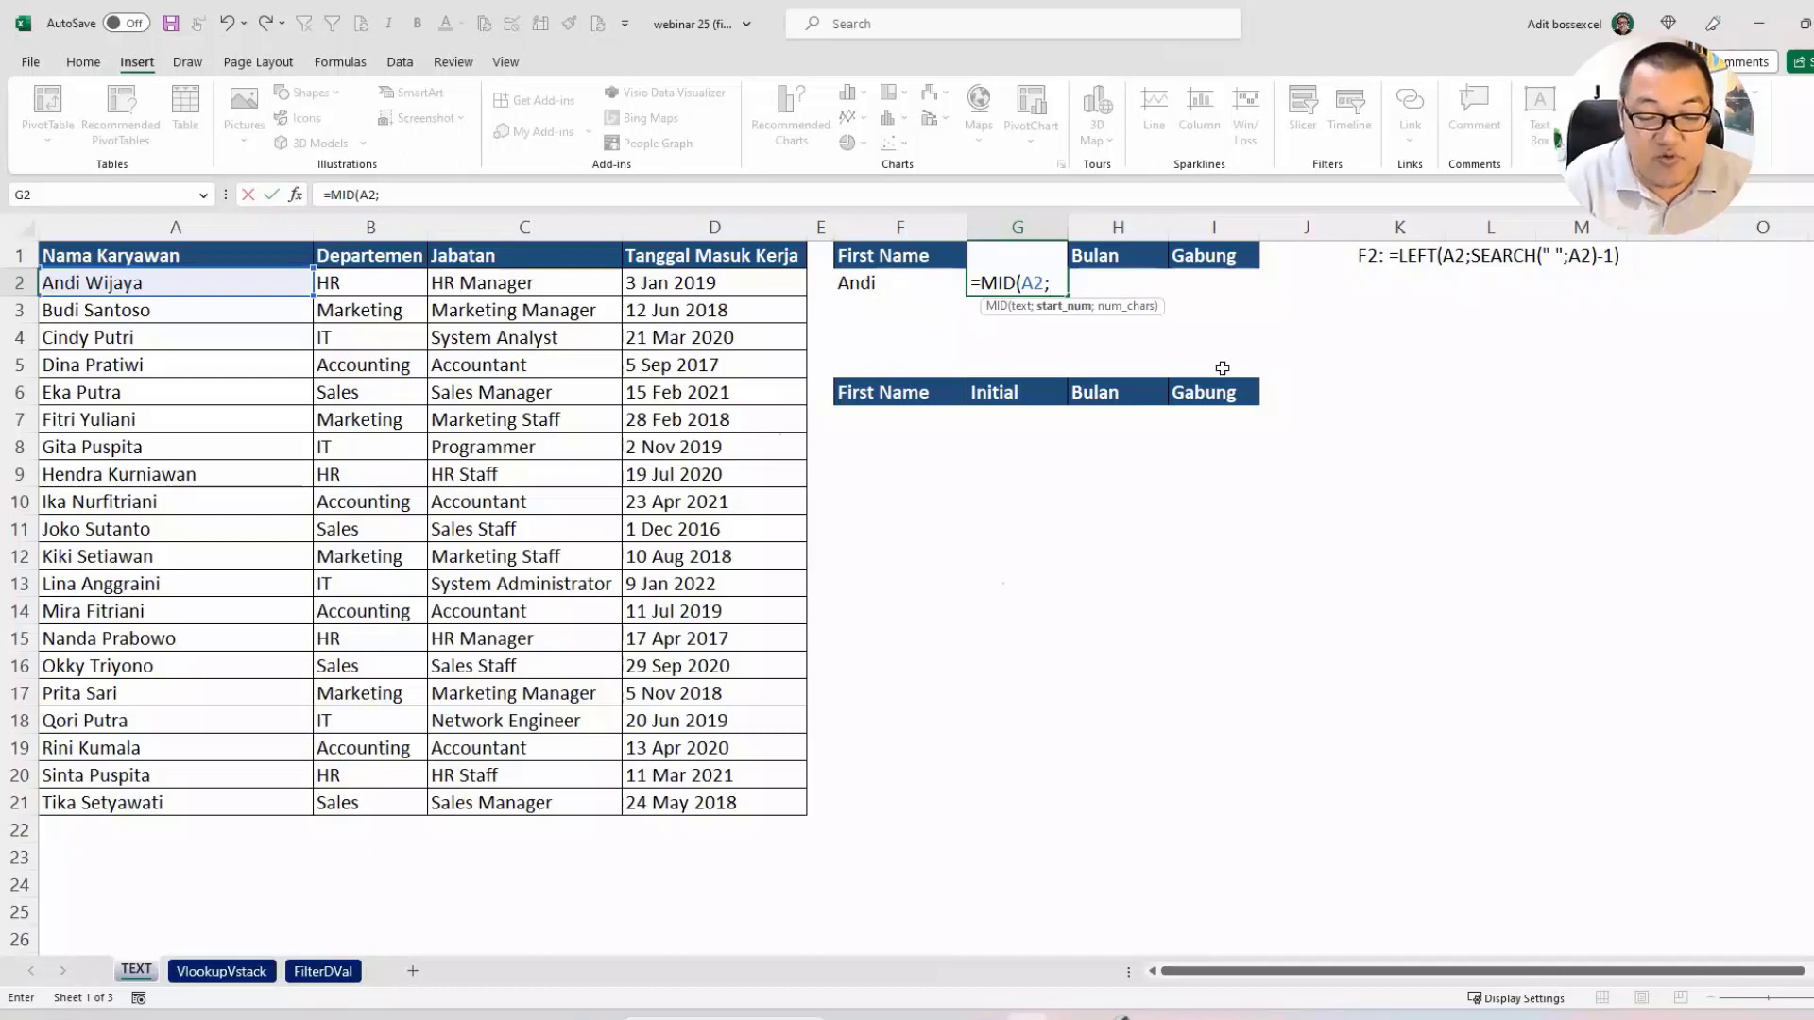
Enter SEARCH(" ";A2) as the start number of the MID formula in G2.
{"action": "type", "text": "sea"}
{"action": "key", "text": "Tab"}
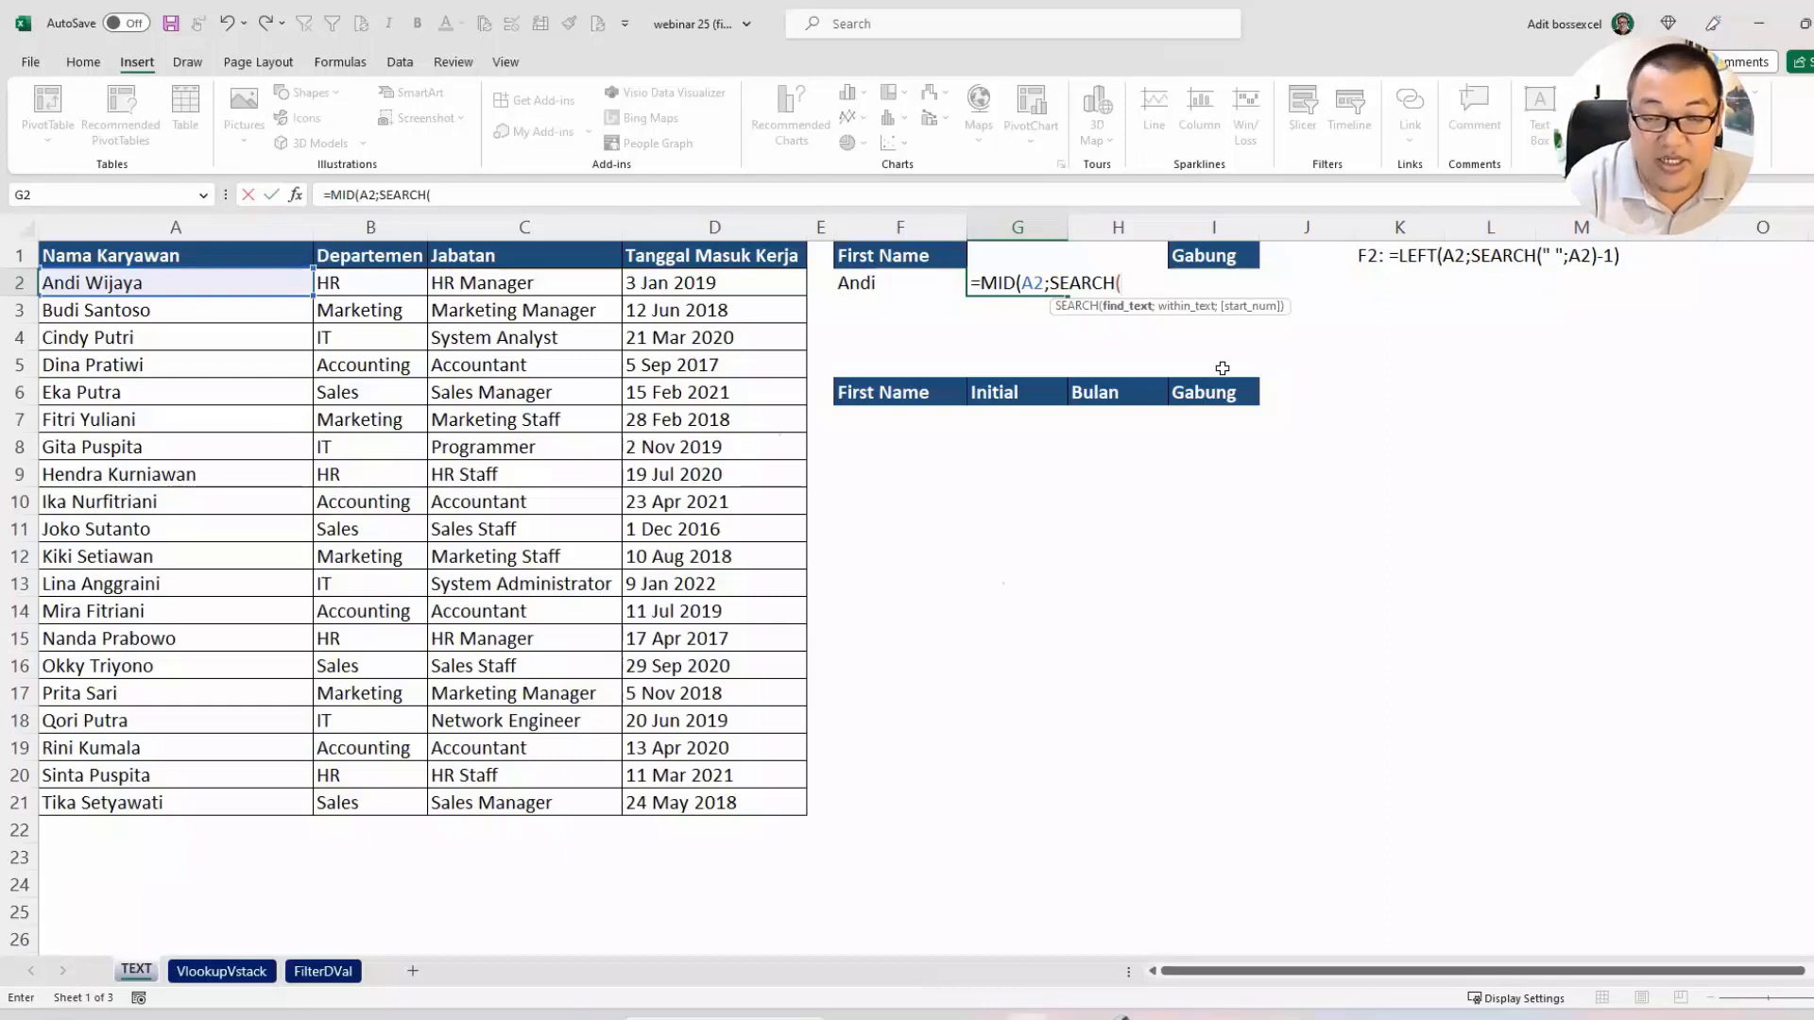
{"action": "type", "text": "\" \";"}
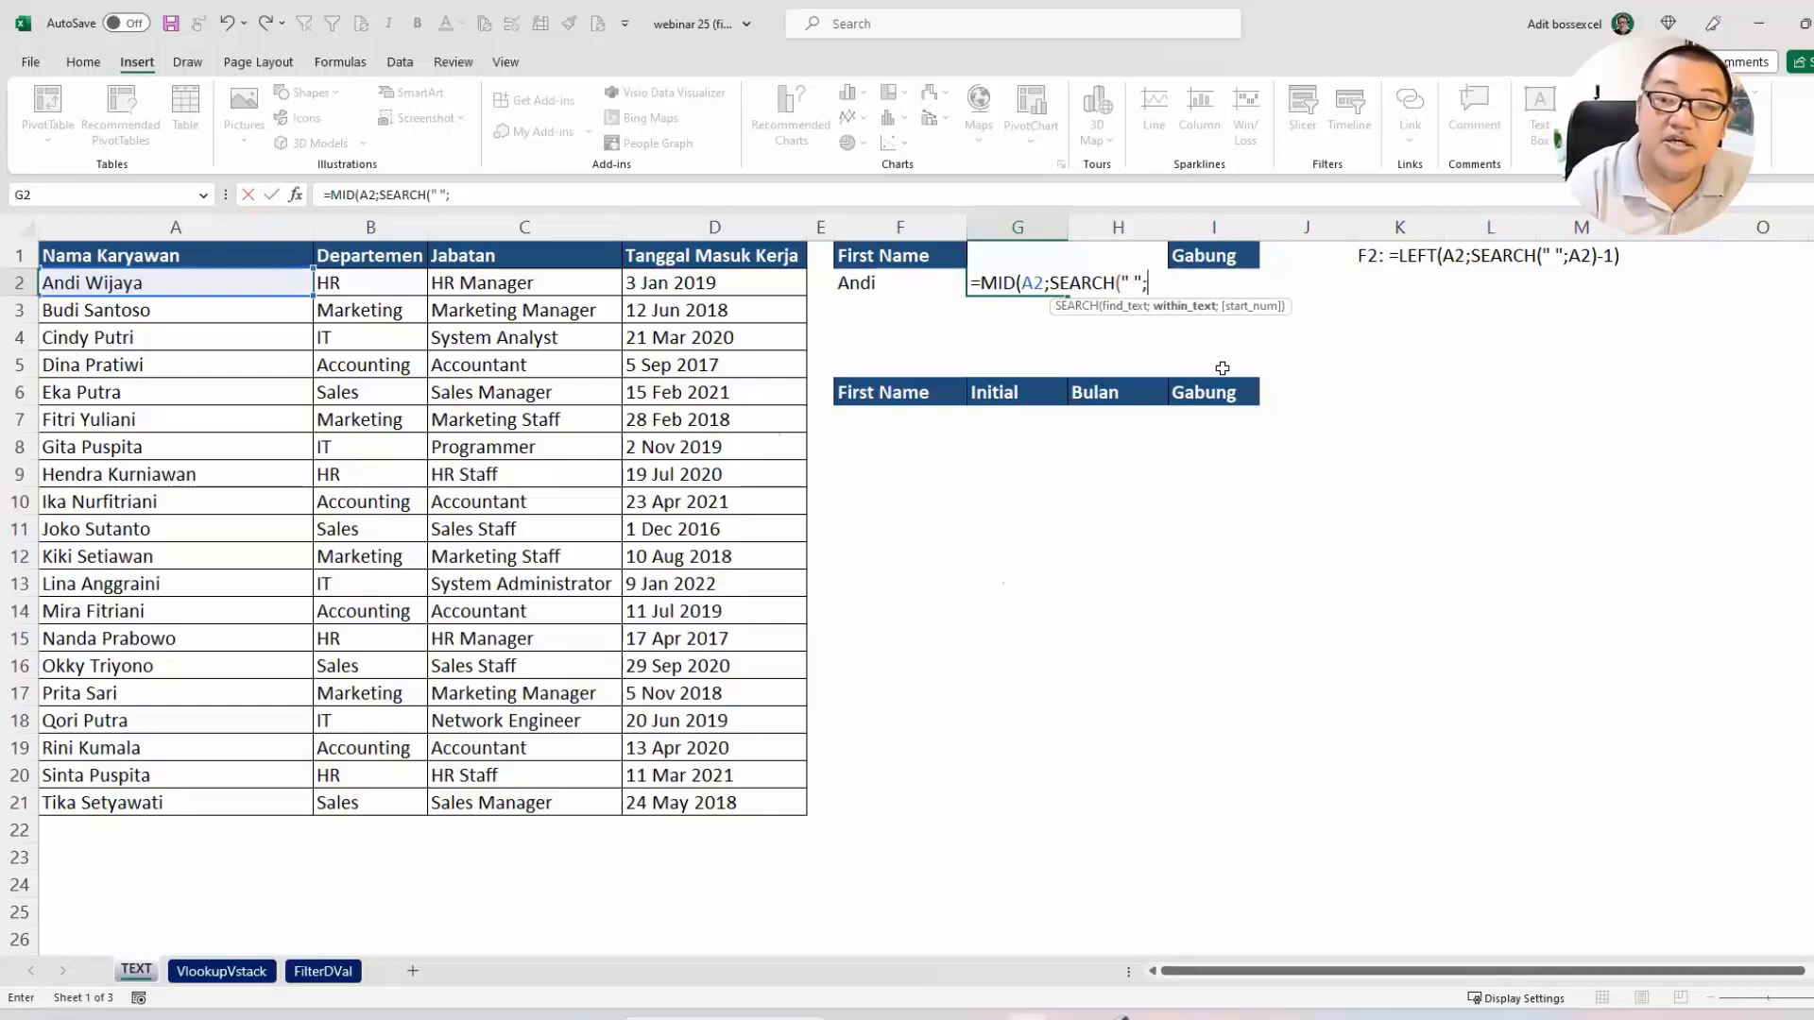
{"action": "left_click", "coordinate": [264, 285]}
{"action": "type", "text": ")"}
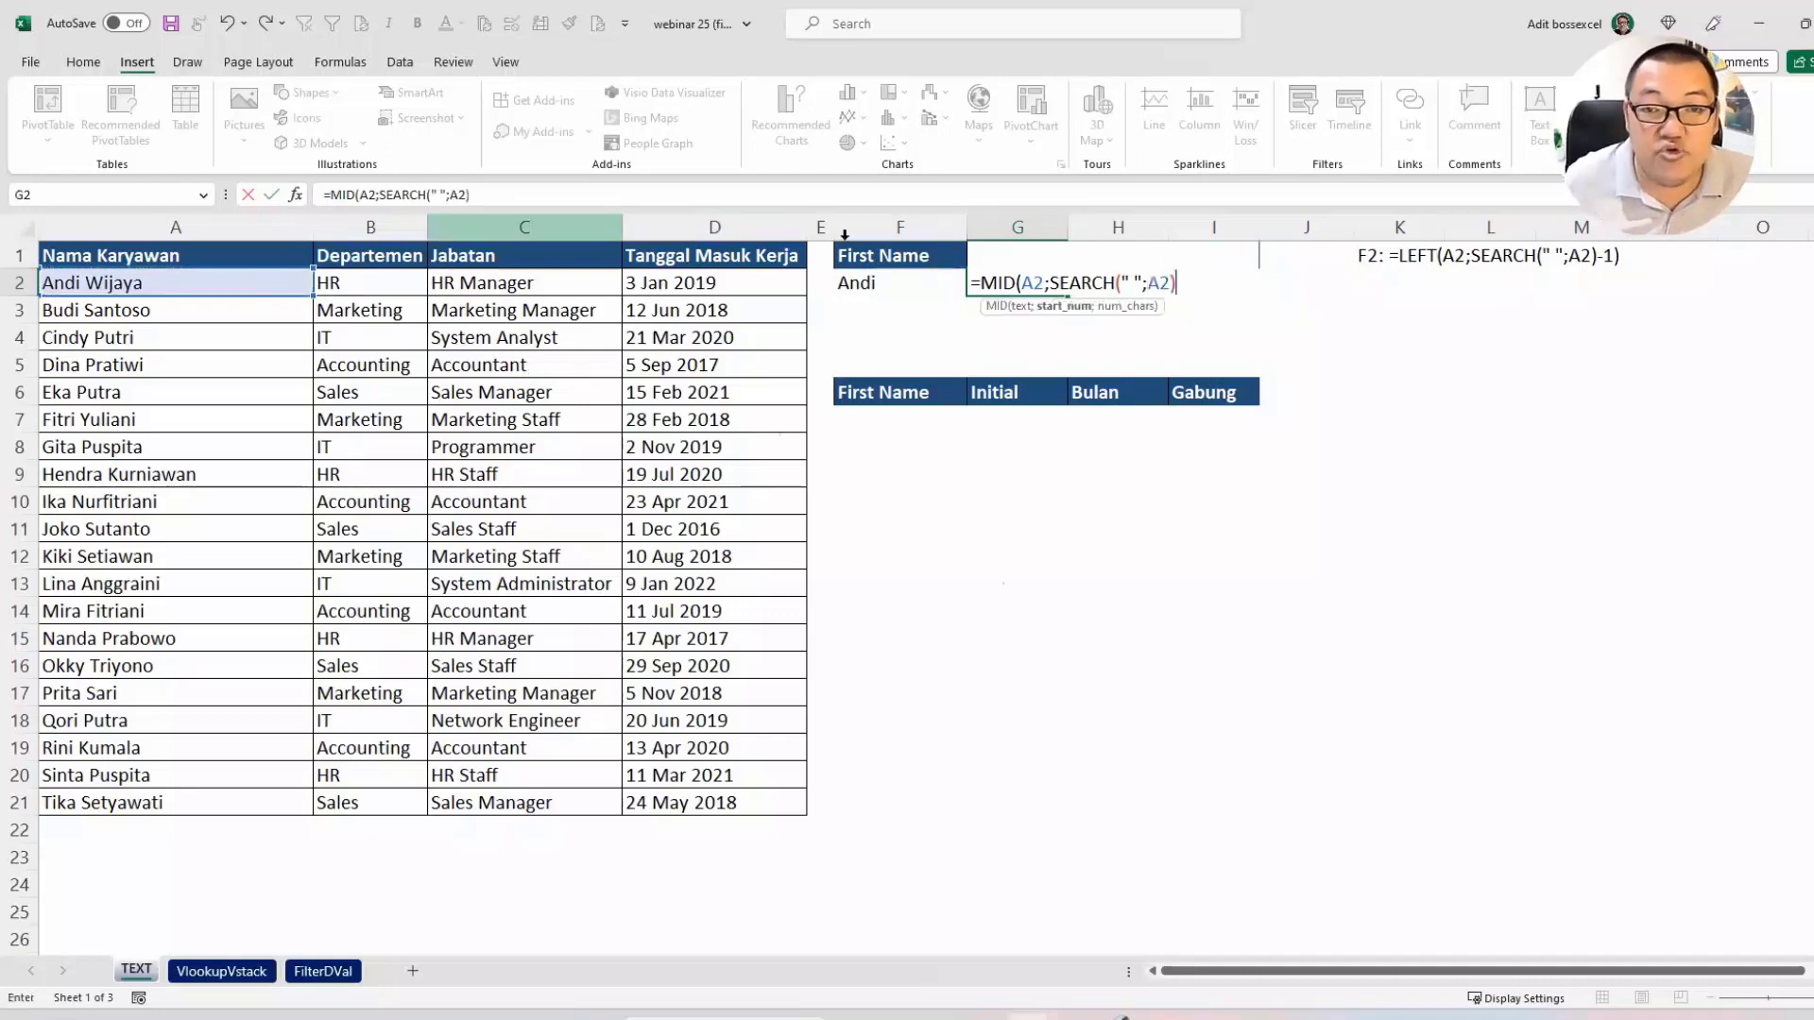
Add 1 to the SEARCH part and finish the G2 formula as =MID(A2;SEARCH(" ";A2)+1;99).
{"action": "double_click", "coordinate": [1053, 281]}
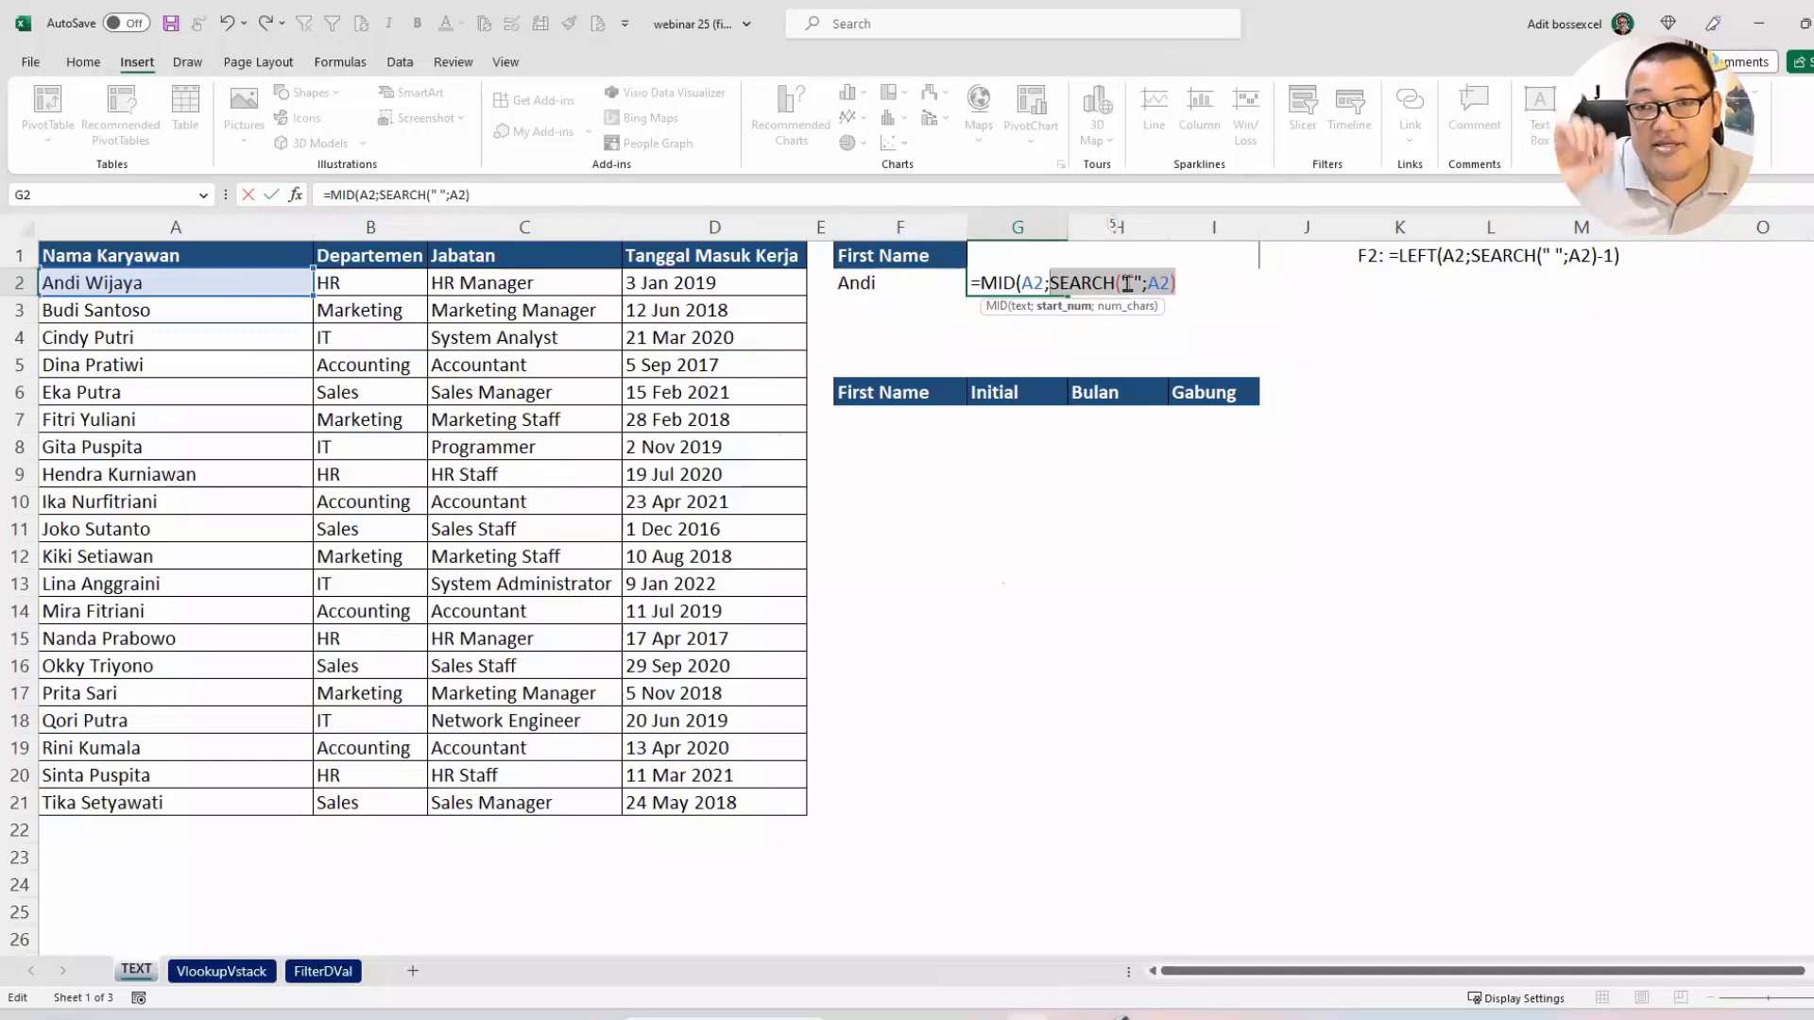
{"action": "left_click", "coordinate": [1198, 288]}
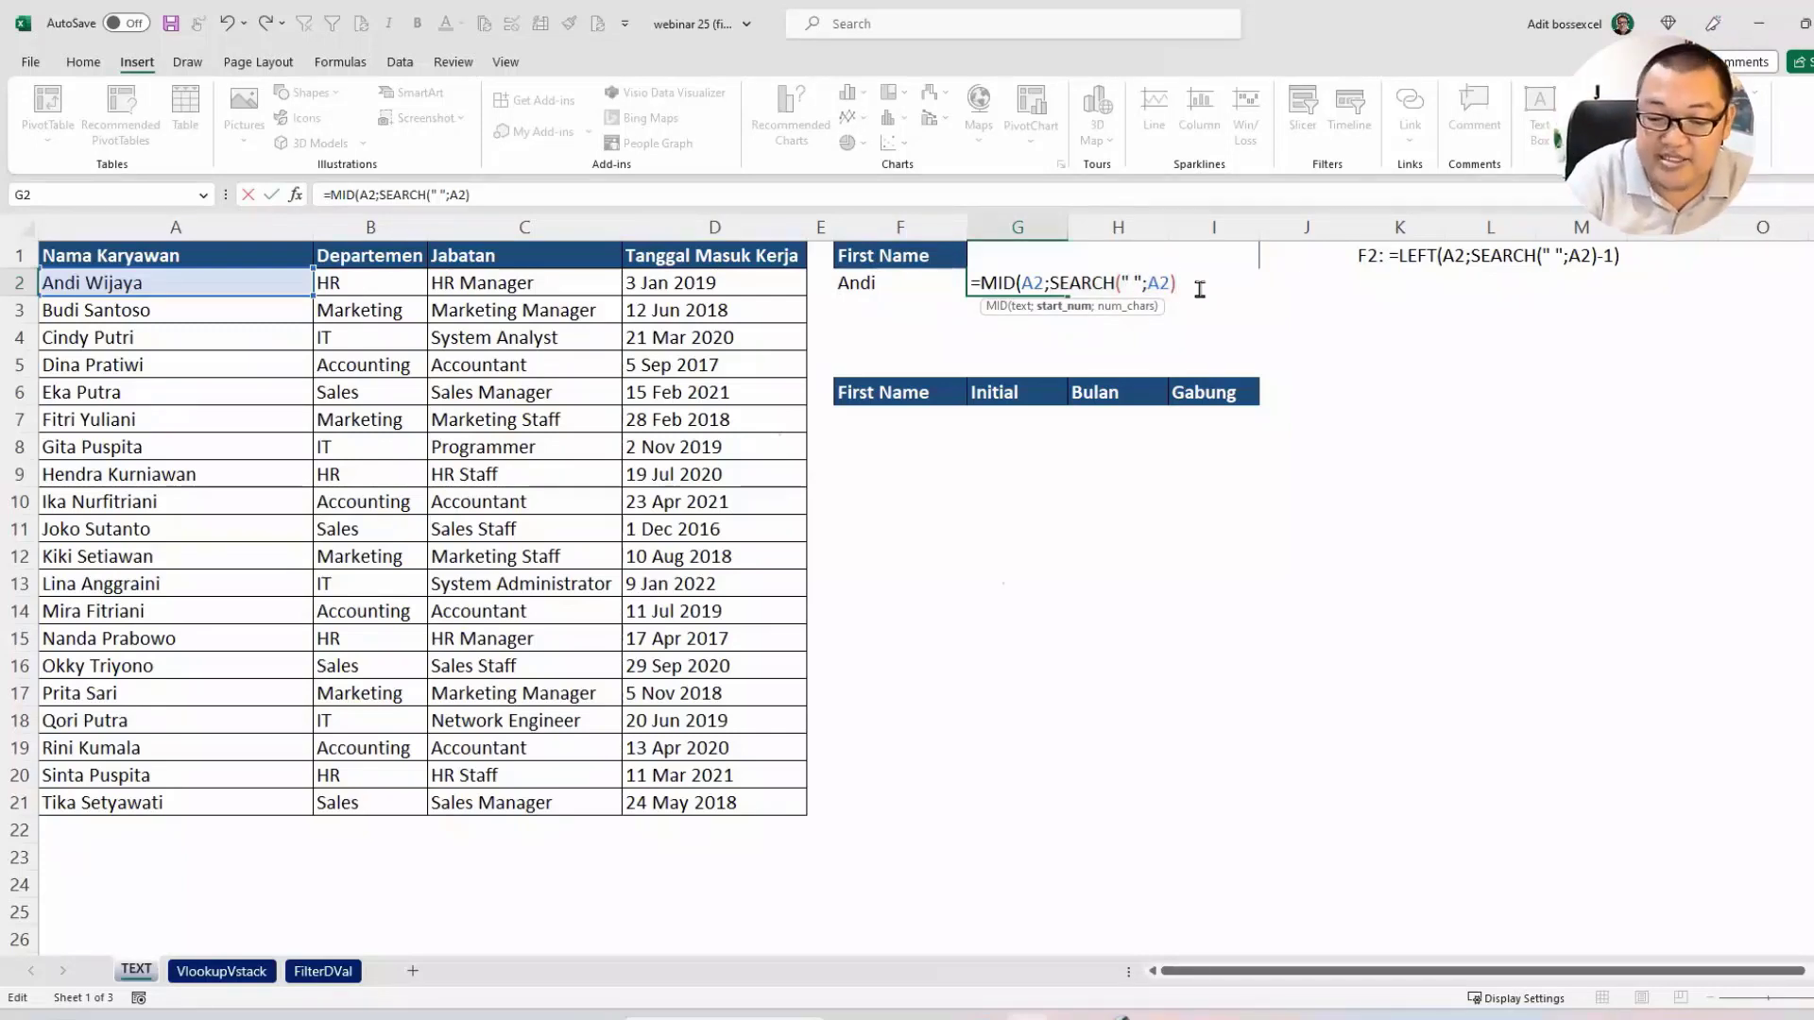
{"action": "type", "text": "+1"}
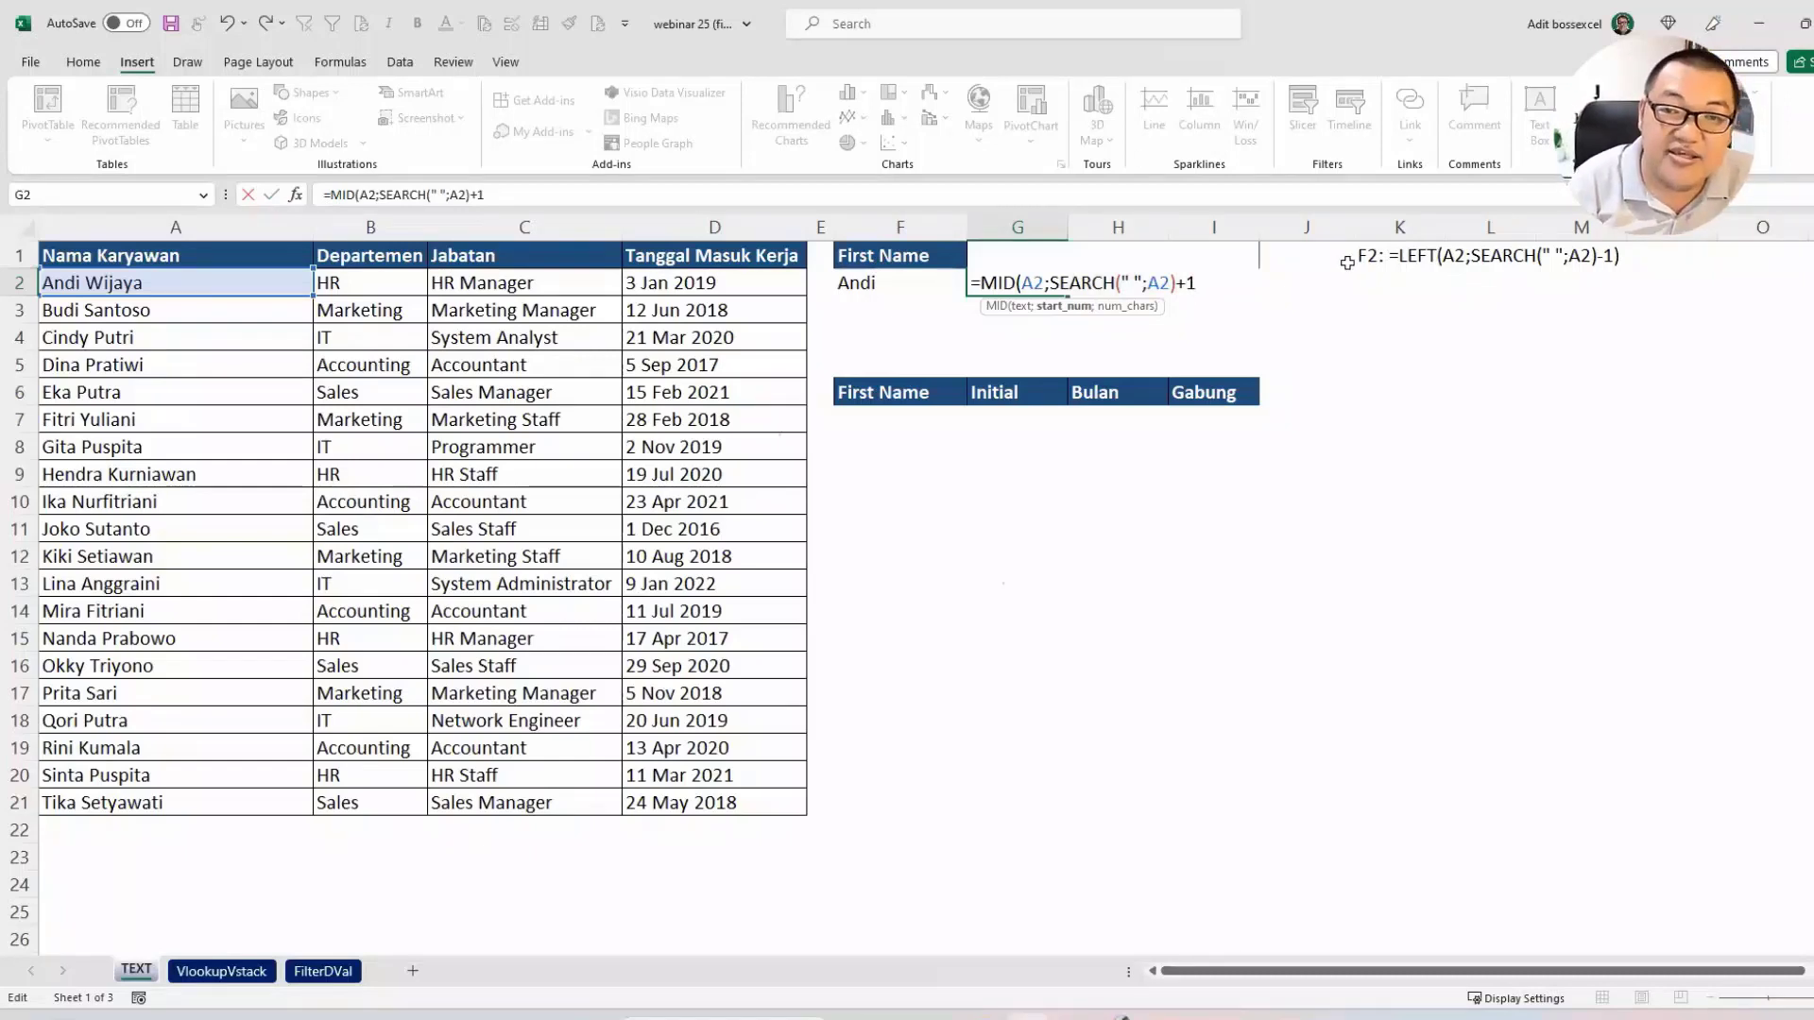
{"action": "type", "text": ";"}
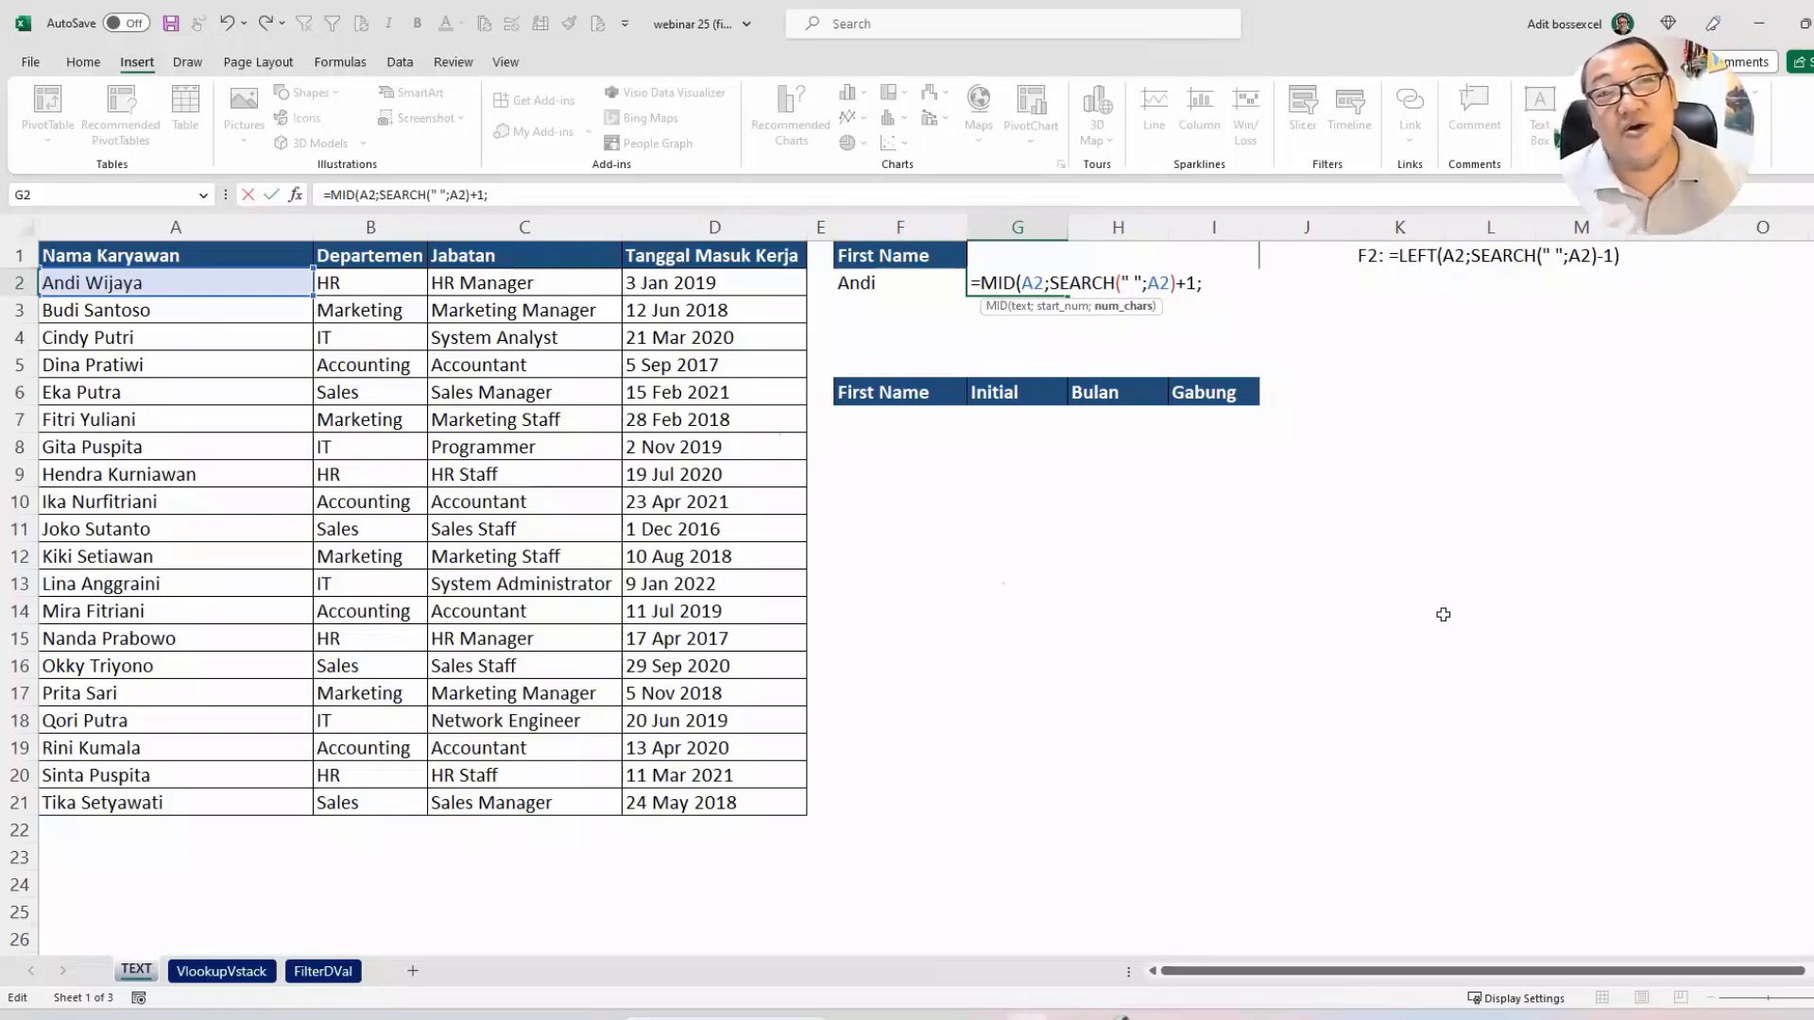
{"action": "type", "text": "99"}
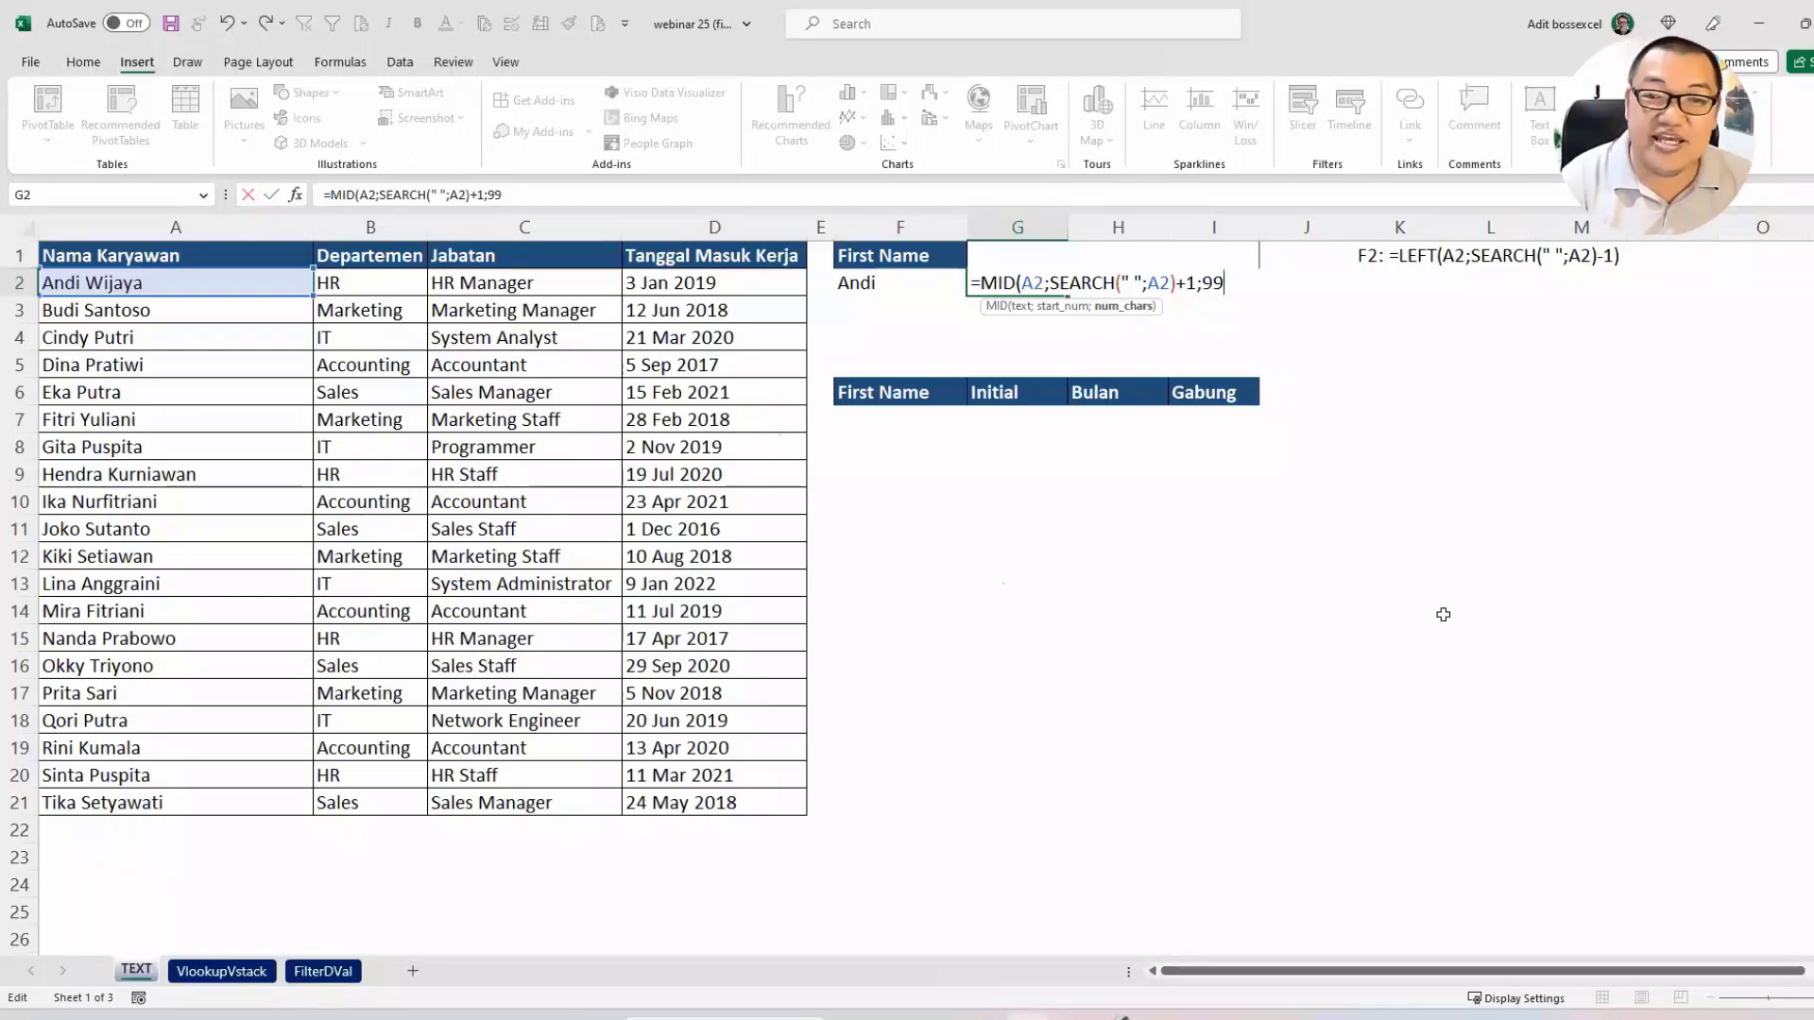
{"action": "type", "text": ")"}
{"action": "key", "text": "Return"}
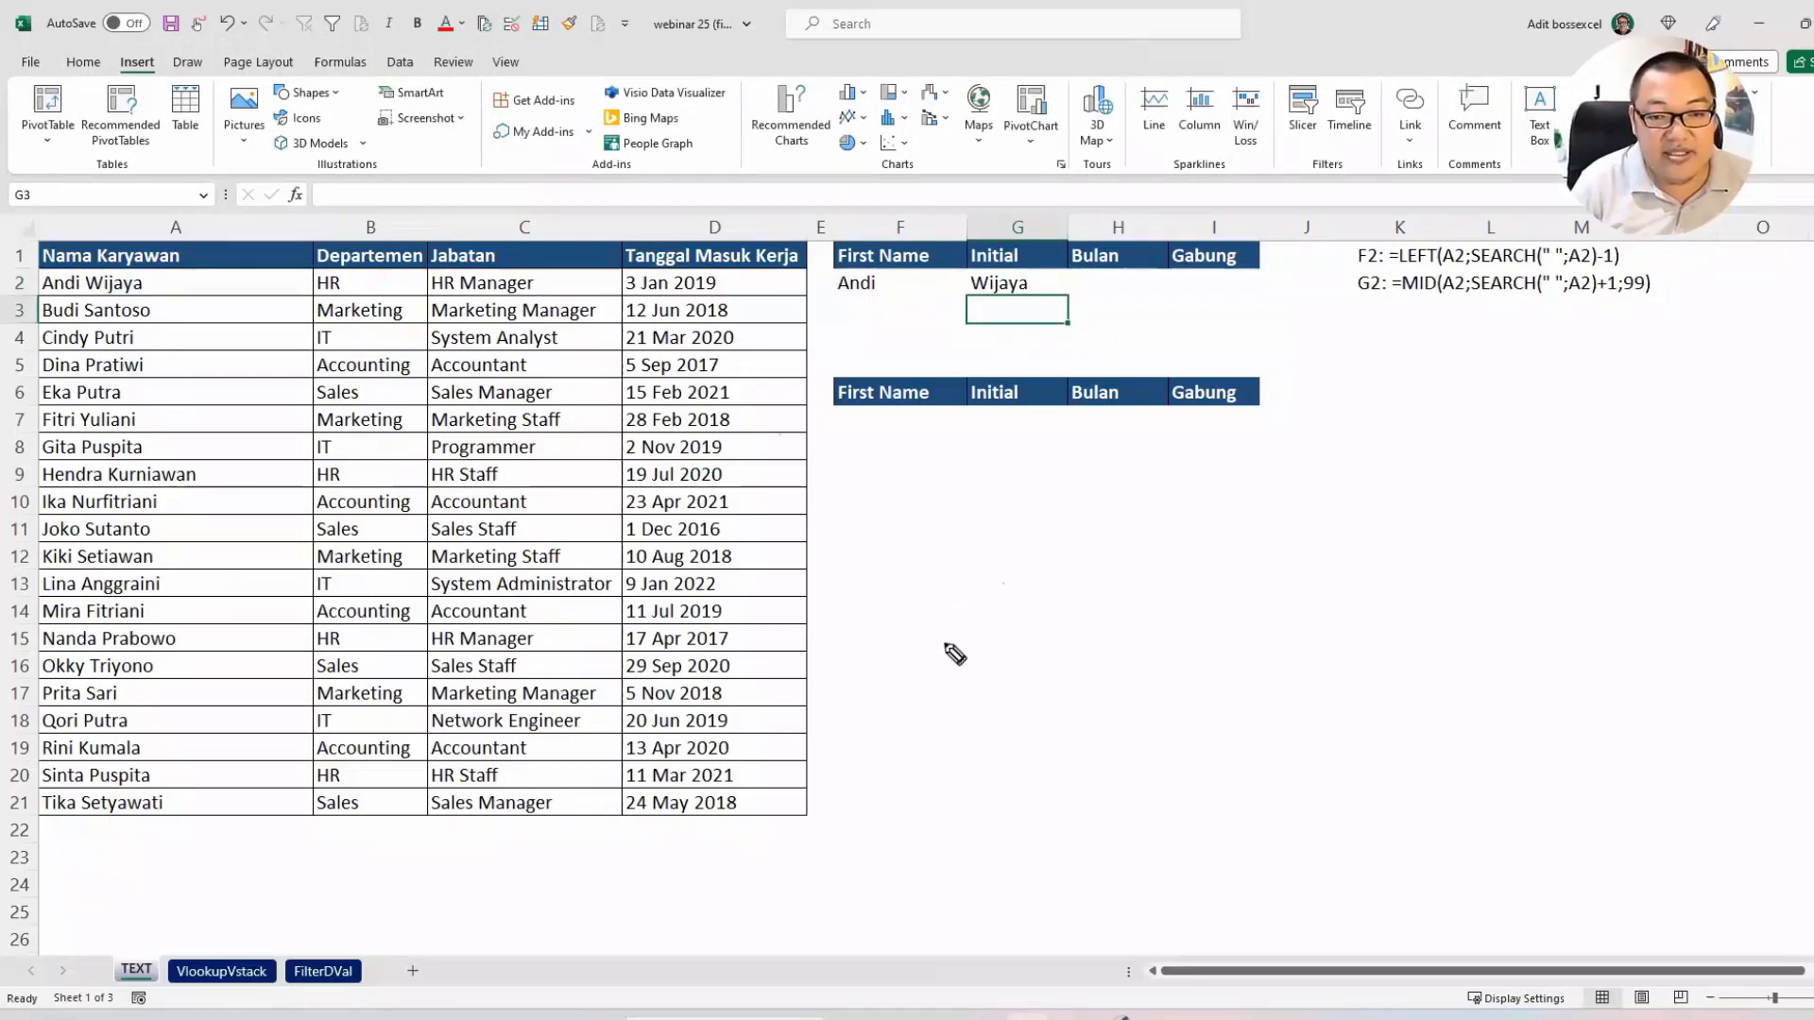
Handwrite the first employee's full name on the screen and mark its space with an arrow labelled 5+1.
{"action": "mouse_move", "coordinate": [948, 646]}
{"action": "left_mouse_down"}
{"action": "mouse_move", "coordinate": [1138, 588]}
{"action": "mouse_move", "coordinate": [1228, 607]}
{"action": "mouse_move", "coordinate": [1259, 639]}
{"action": "mouse_move", "coordinate": [1358, 614]}
{"action": "left_mouse_up"}
{"action": "left_click", "coordinate": [1196, 572]}
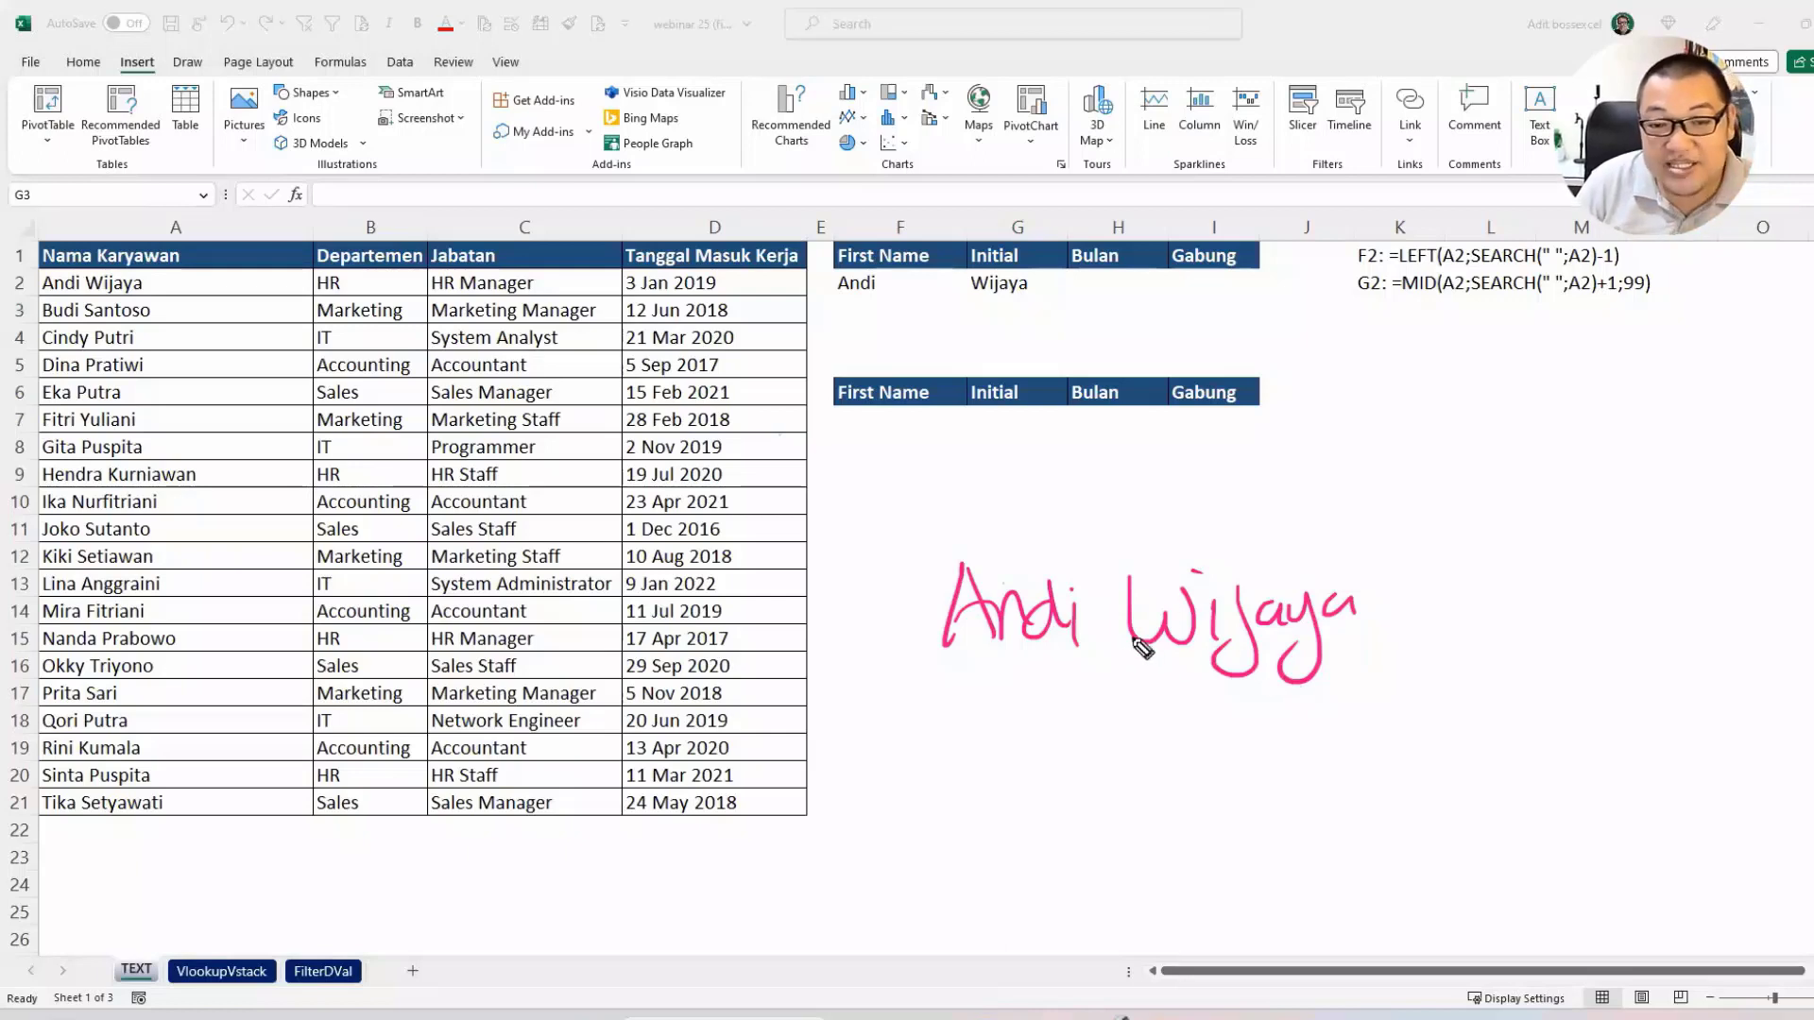
{"action": "left_click_drag", "start_coordinate": [1102, 772], "coordinate": [1123, 641]}
{"action": "left_click", "coordinate": [1091, 802]}
{"action": "mouse_move", "coordinate": [1093, 801]}
{"action": "left_mouse_down"}
{"action": "mouse_move", "coordinate": [1120, 824]}
{"action": "mouse_move", "coordinate": [1154, 803]}
{"action": "mouse_move", "coordinate": [1143, 820]}
{"action": "mouse_move", "coordinate": [1171, 818]}
{"action": "left_mouse_up"}
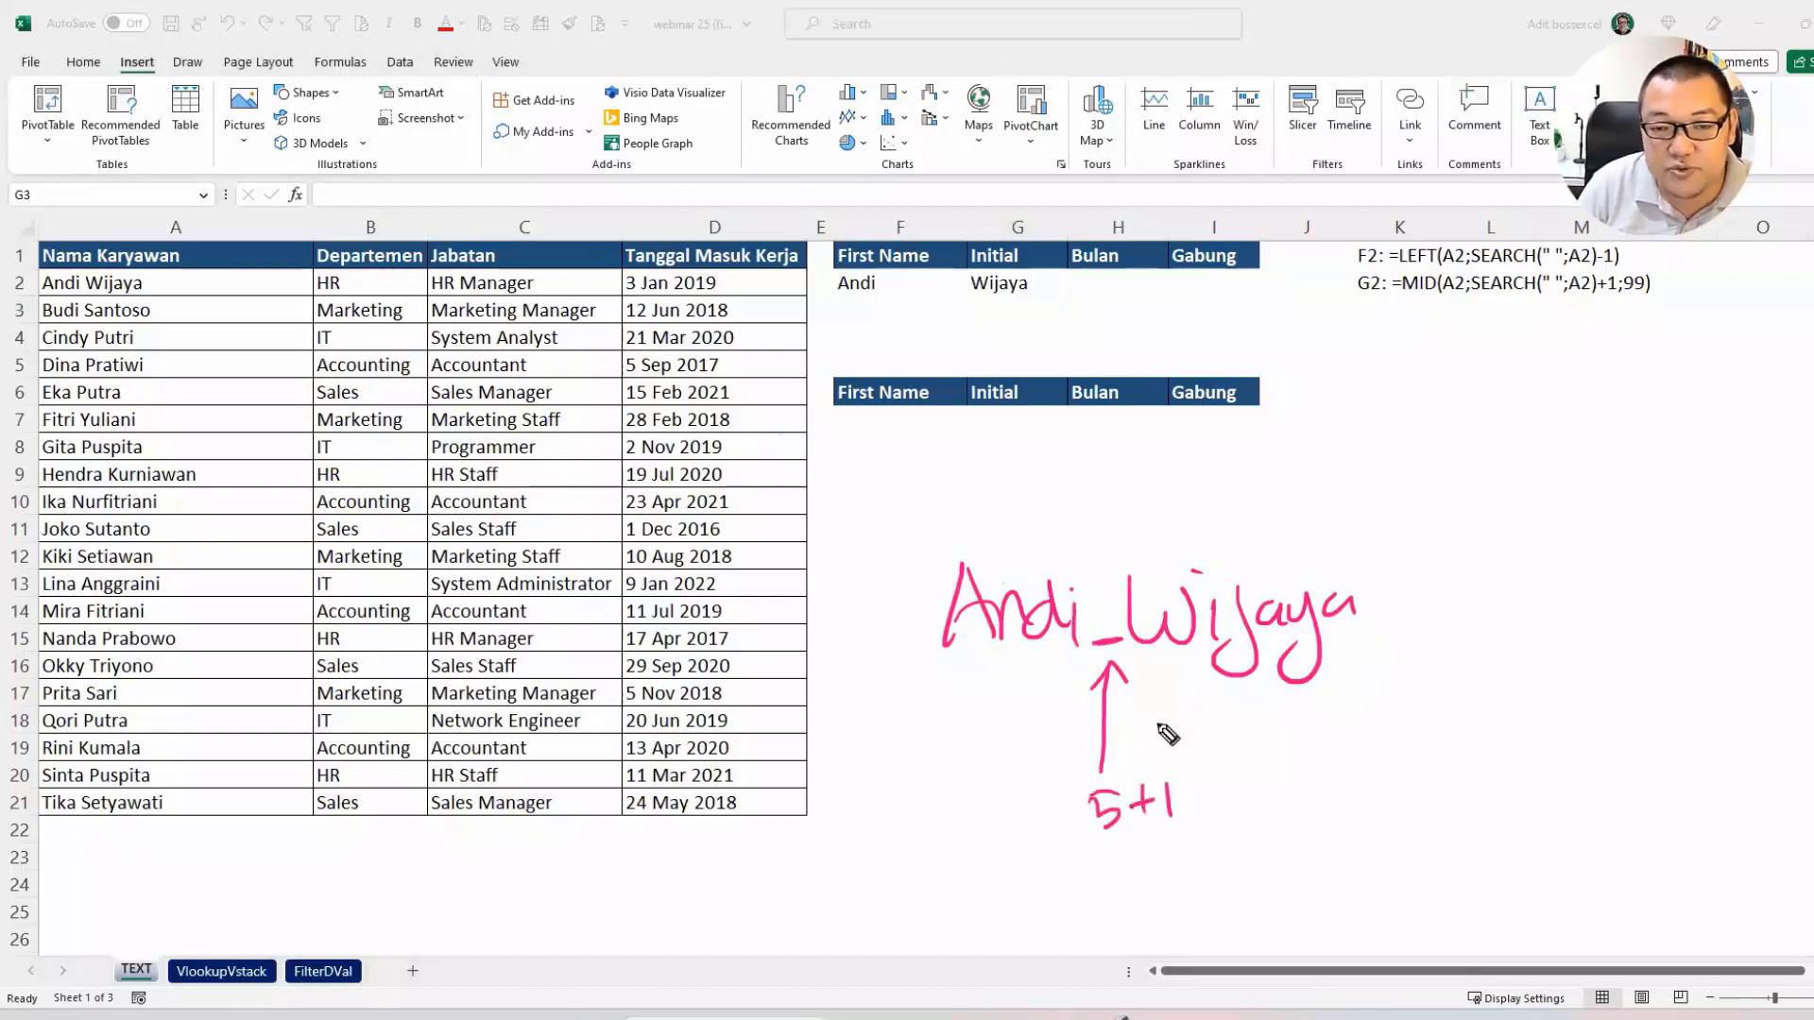
Mark the last name's first letter, draw an arrow labelled 99 above the last name, and clear the drawing.
{"action": "mouse_move", "coordinate": [1160, 726]}
{"action": "left_mouse_down"}
{"action": "mouse_move", "coordinate": [1160, 661]}
{"action": "mouse_move", "coordinate": [1178, 673]}
{"action": "left_mouse_up"}
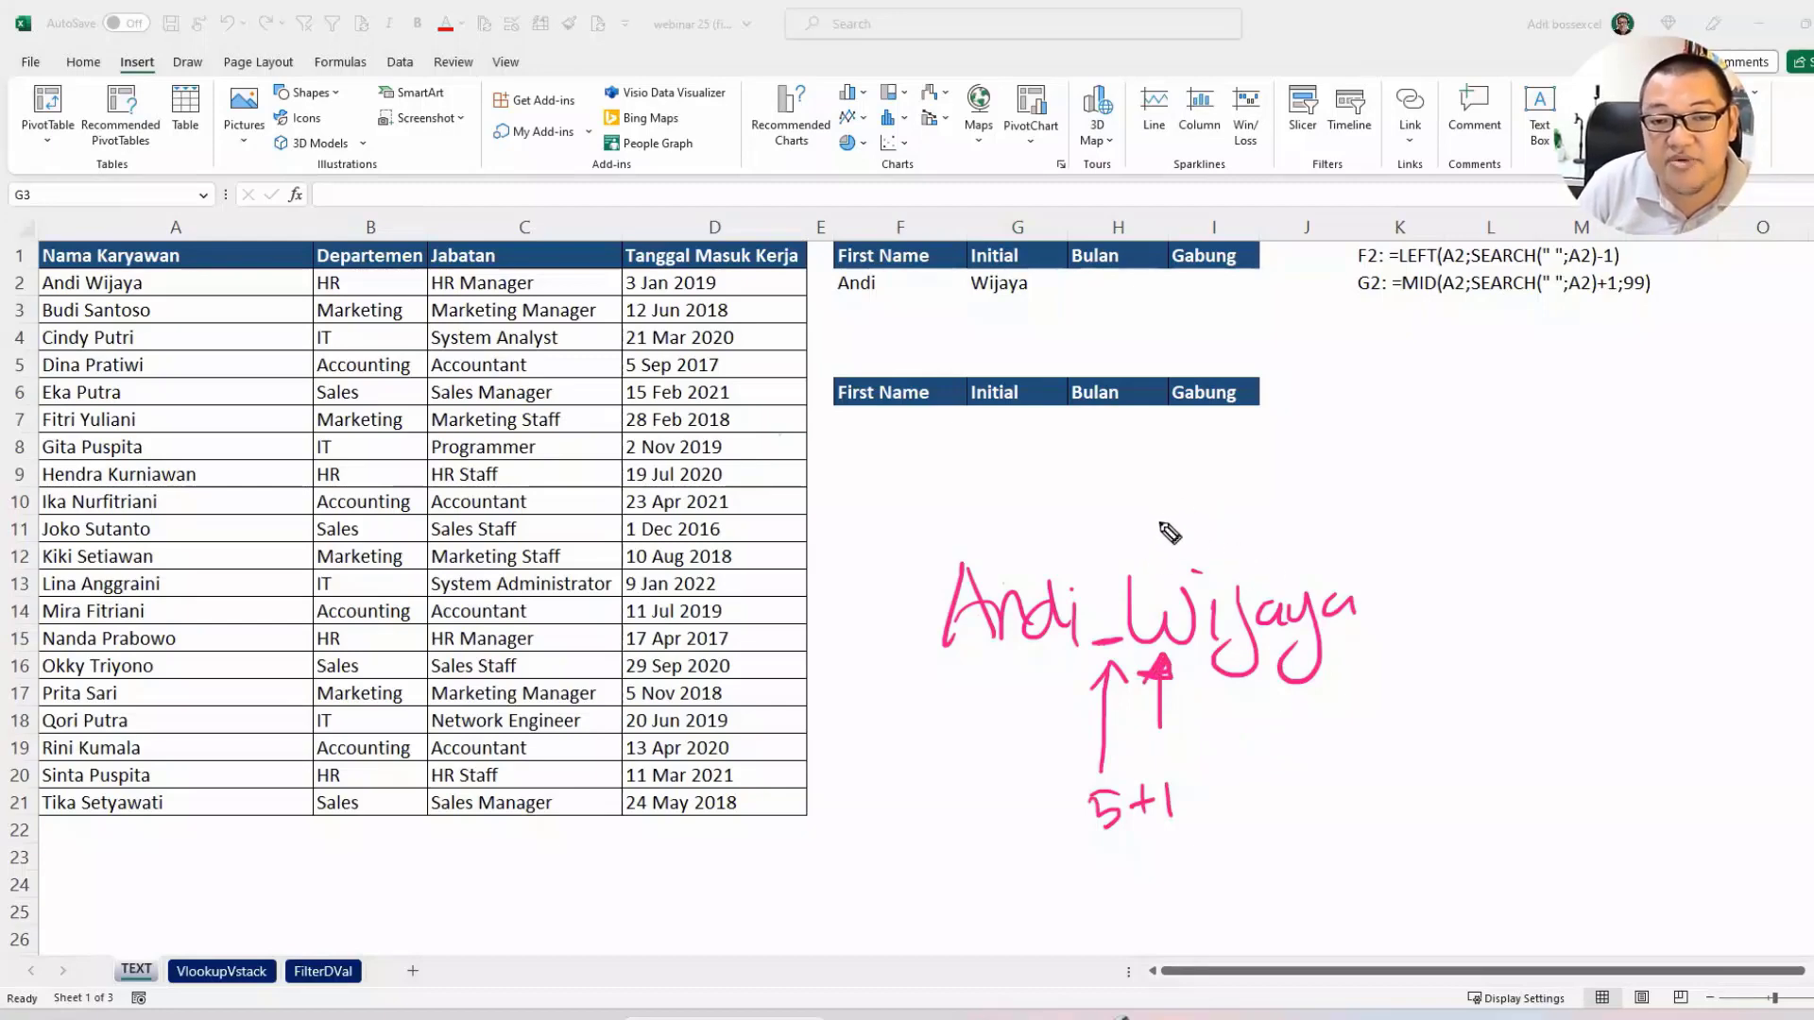
{"action": "left_click_drag", "start_coordinate": [1148, 535], "coordinate": [1124, 535]}
{"action": "mouse_move", "coordinate": [1272, 548]}
{"action": "left_mouse_down"}
{"action": "mouse_move", "coordinate": [1342, 531]}
{"action": "mouse_move", "coordinate": [1351, 576]}
{"action": "left_mouse_up"}
{"action": "left_click_drag", "start_coordinate": [1387, 471], "coordinate": [1389, 534]}
{"action": "left_click_drag", "start_coordinate": [1425, 484], "coordinate": [1422, 525]}
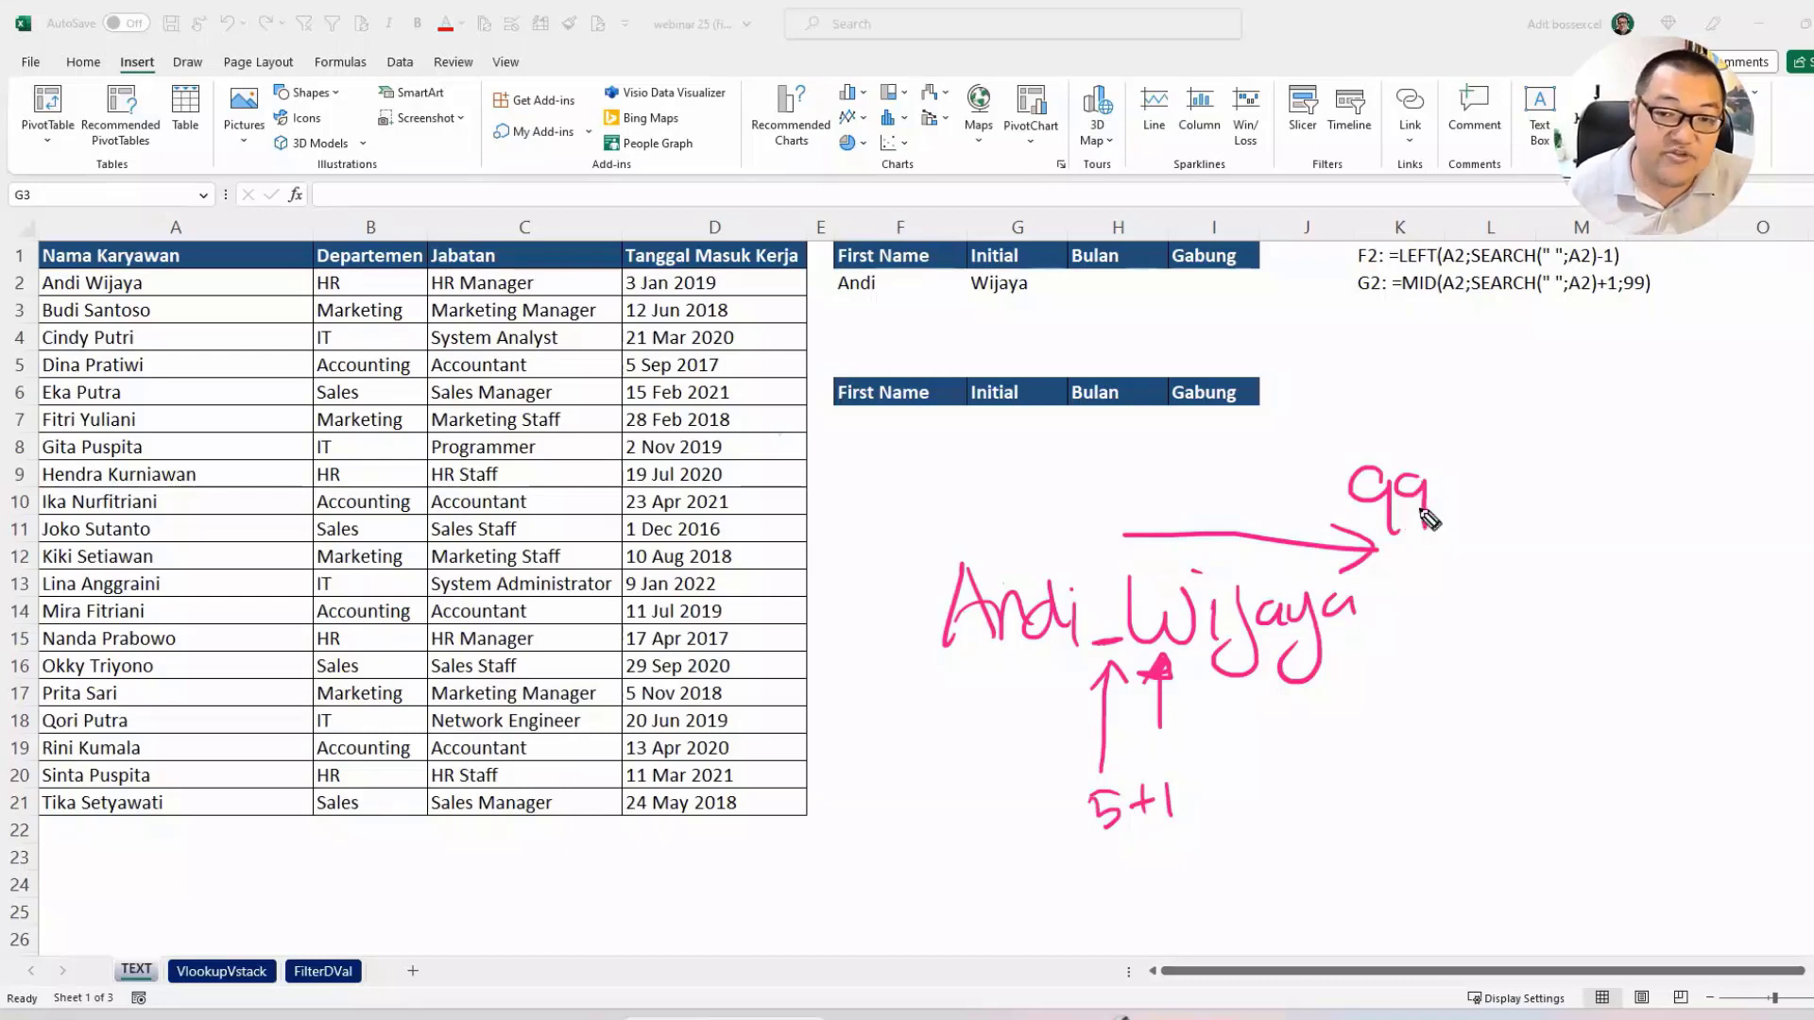
{"action": "key", "text": "Escape"}
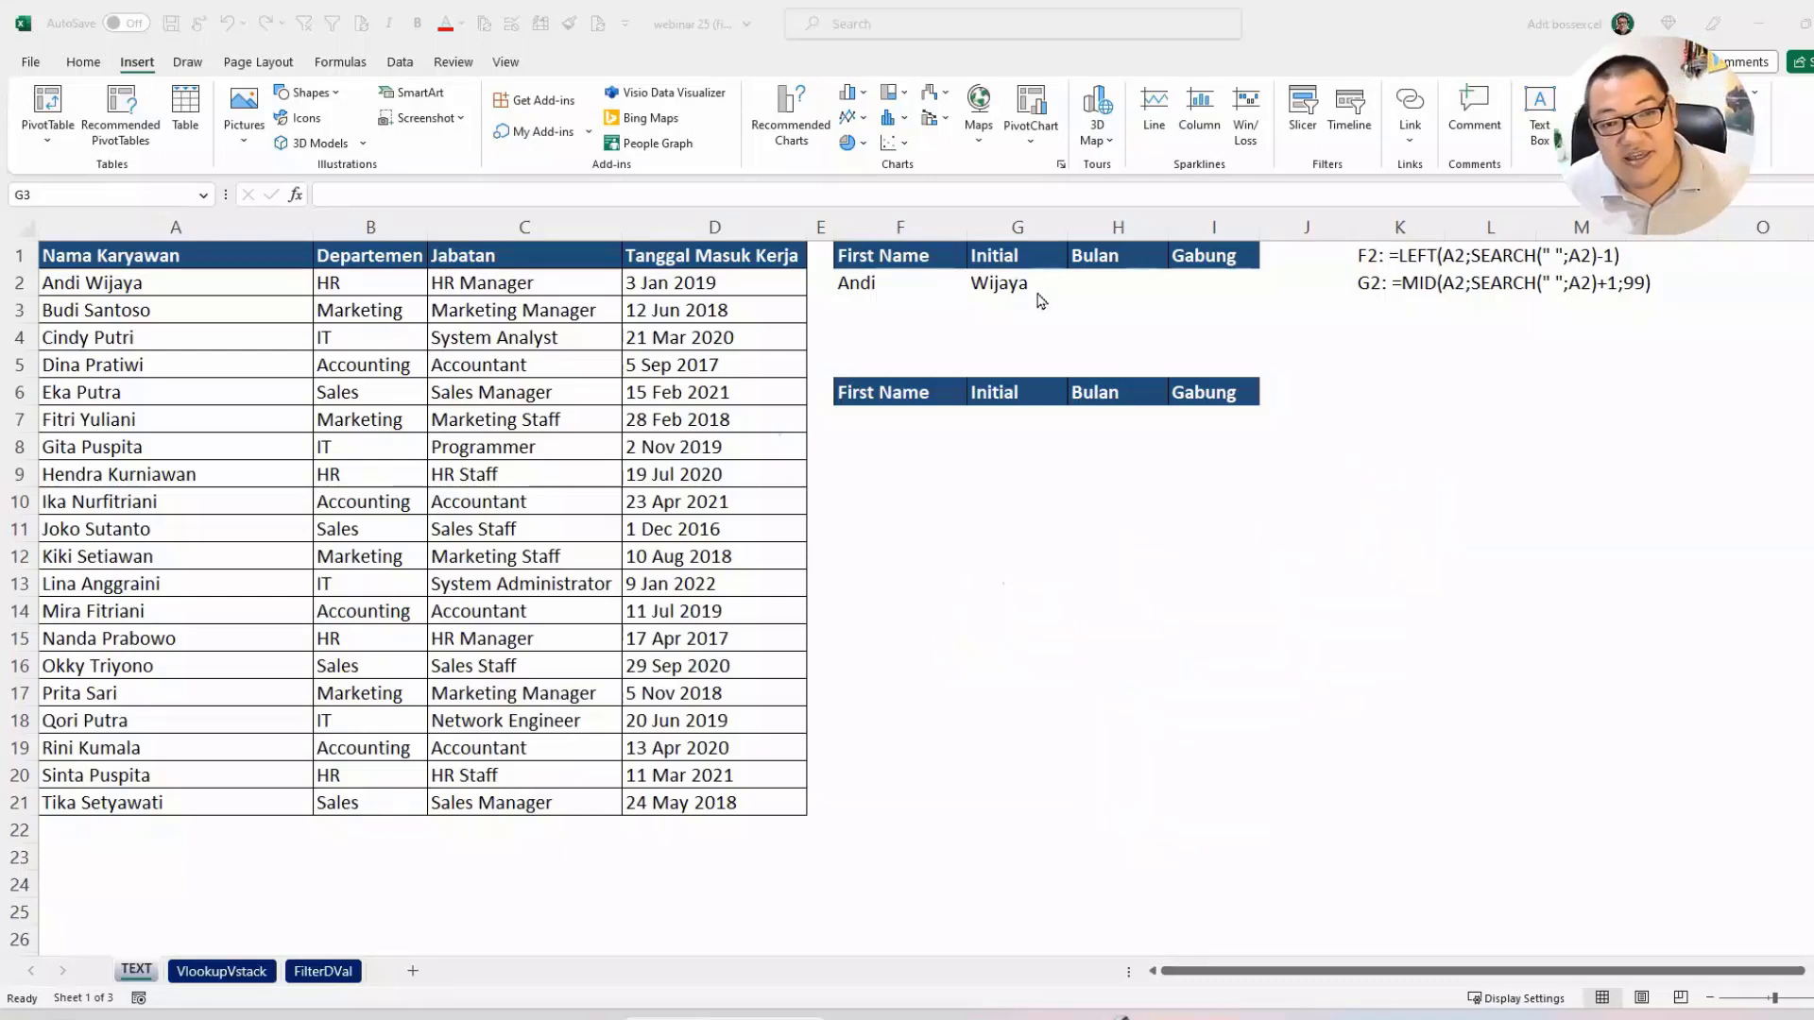
Wrap the G2 formula in LEFT so it reads =LEFT(MID(A2;SEARCH(" ";A2)+1;99)).
{"action": "left_click", "coordinate": [1008, 282]}
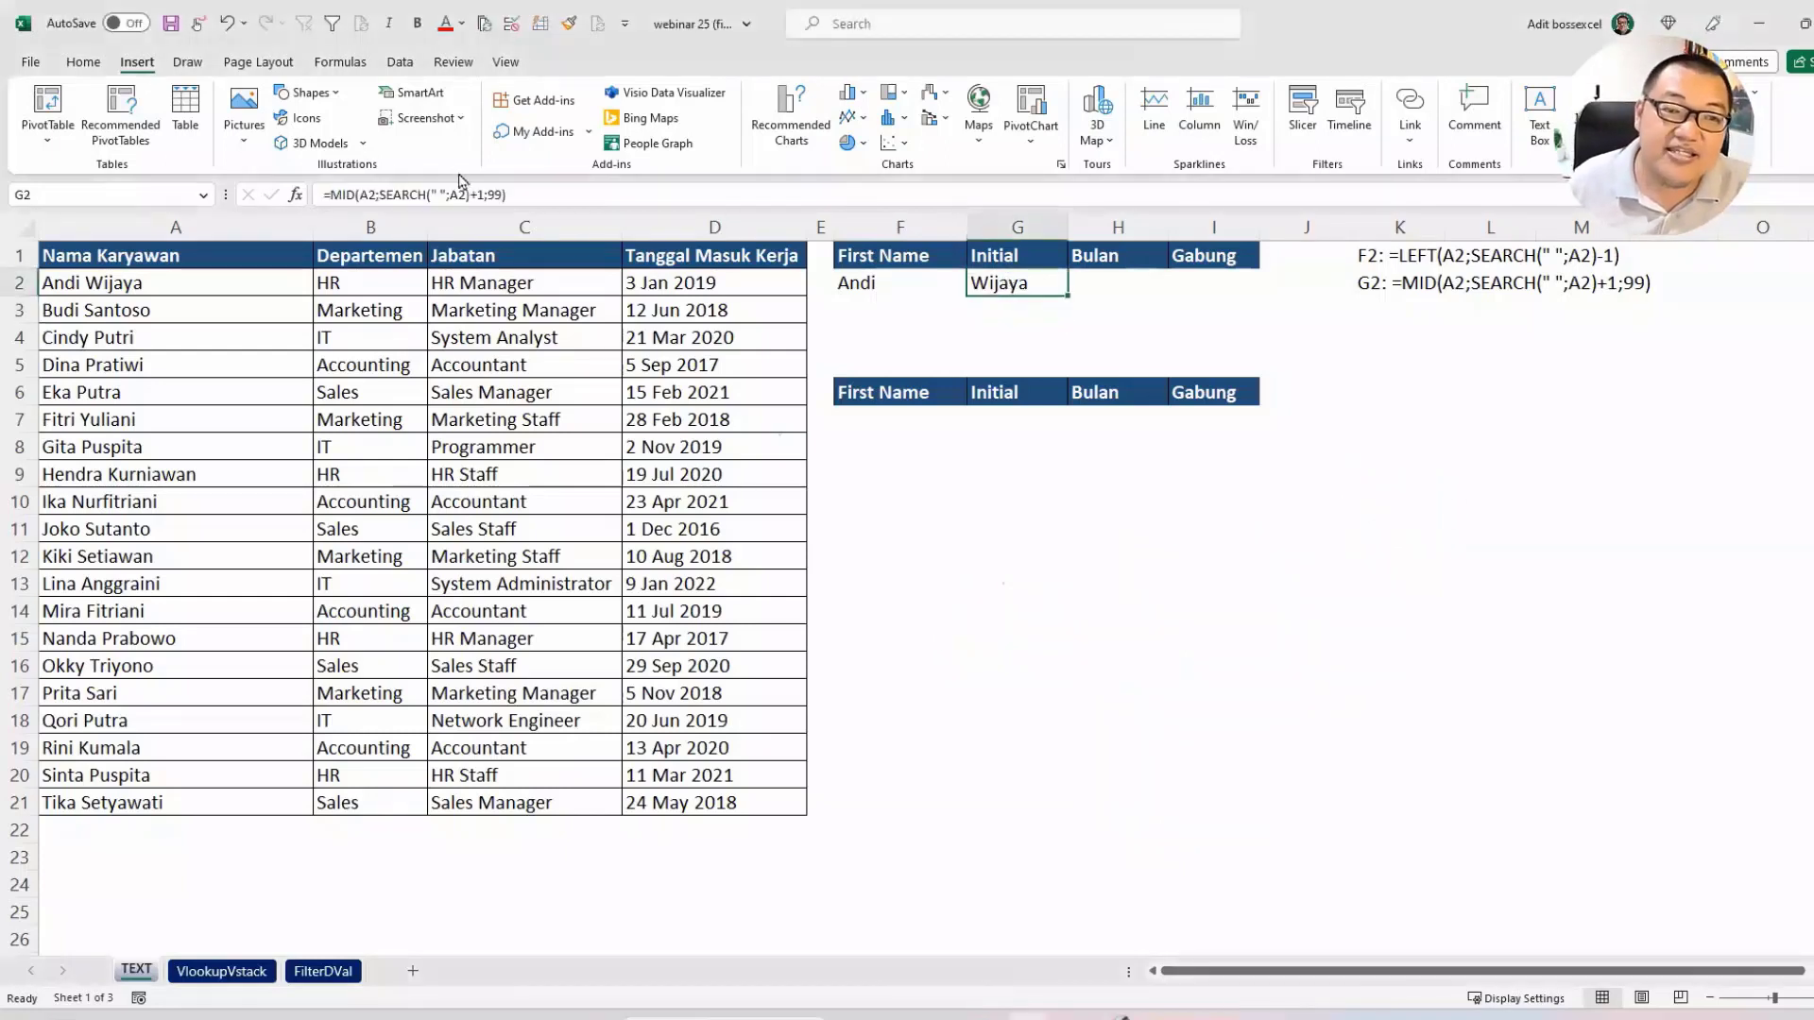
{"action": "double_click", "coordinate": [987, 282]}
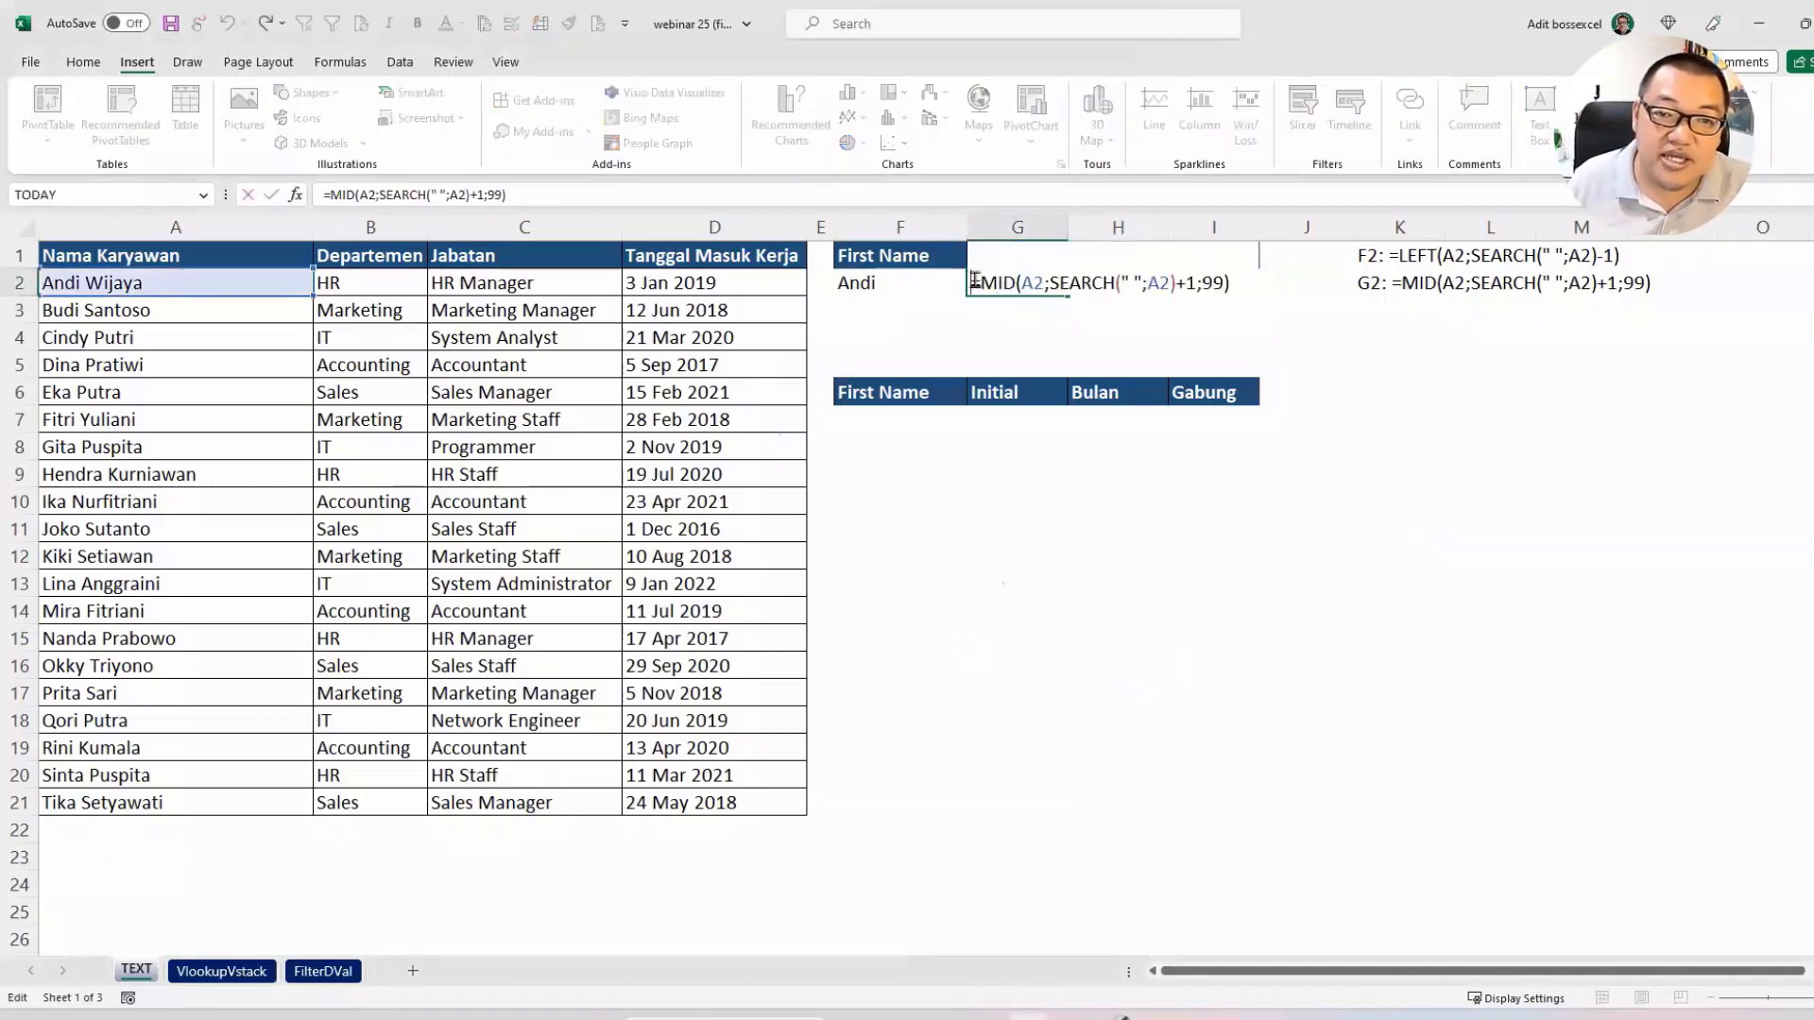
{"action": "type", "text": "LEFT("}
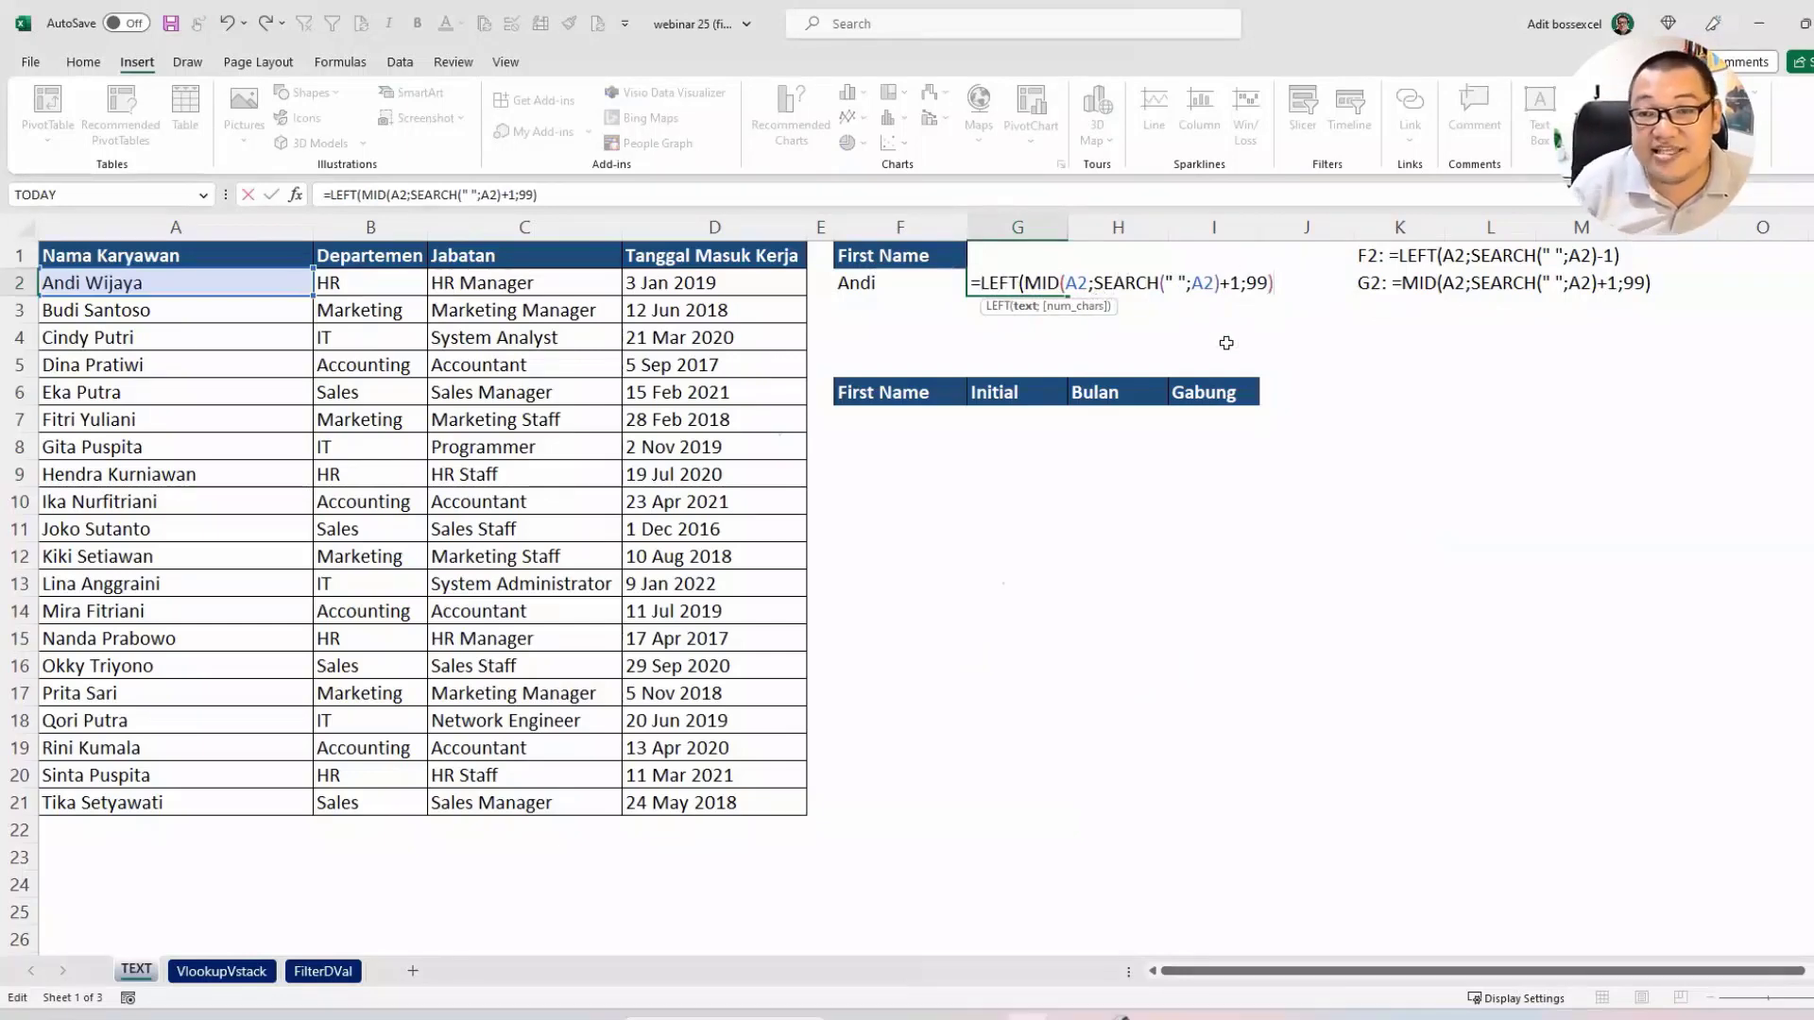
{"action": "type", "text": ")"}
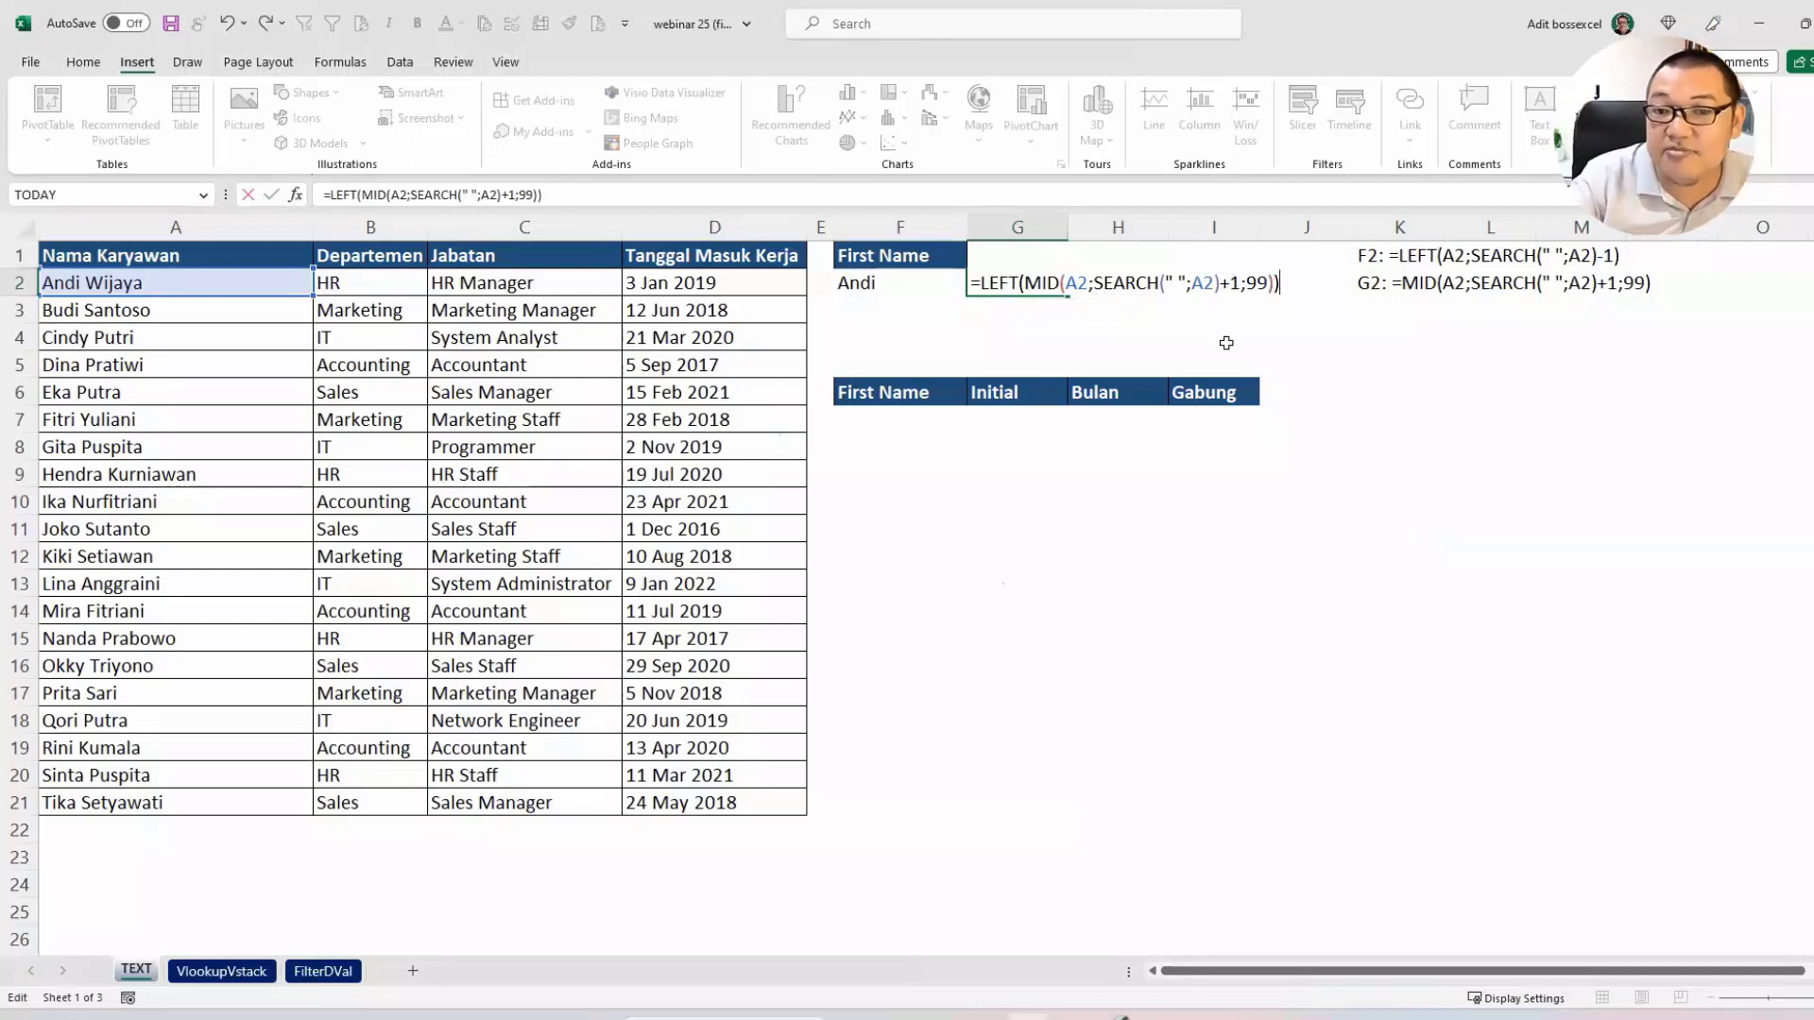
{"action": "key", "text": "Return"}
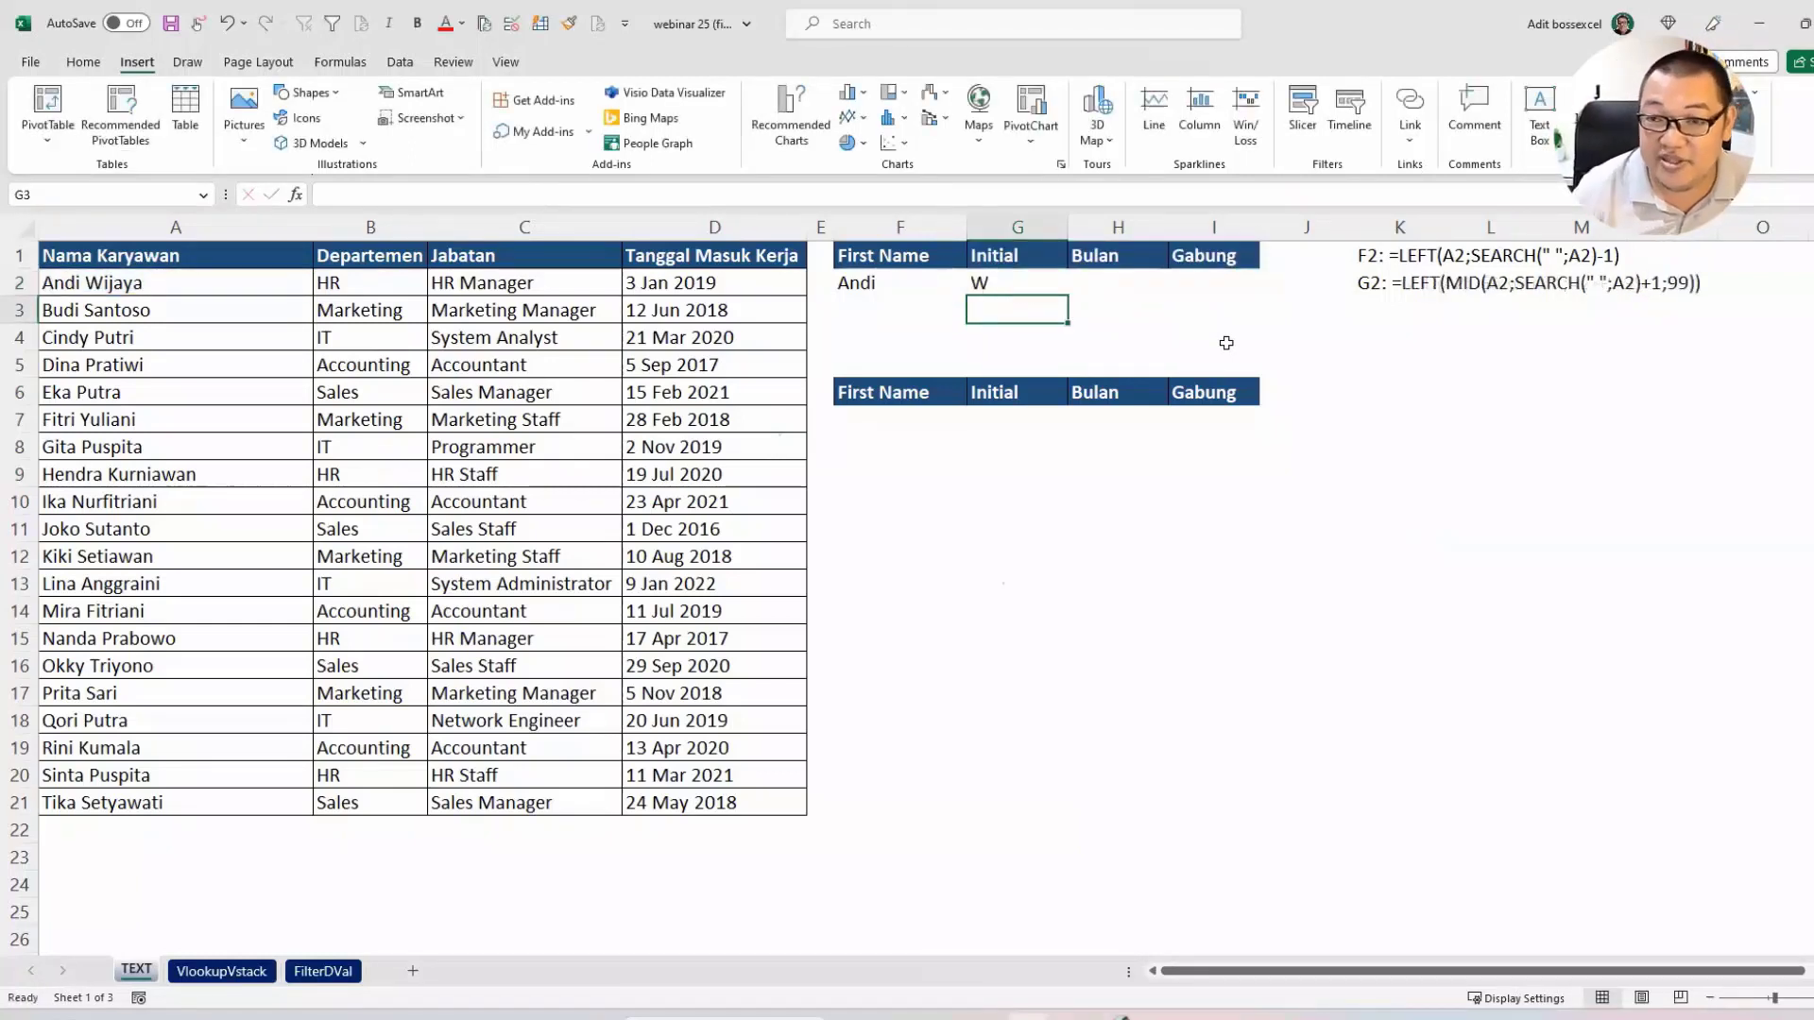
Start a MID formula in H2 under Bulan with the joining date in D2 as its text argument.
{"action": "left_click", "coordinate": [1122, 284]}
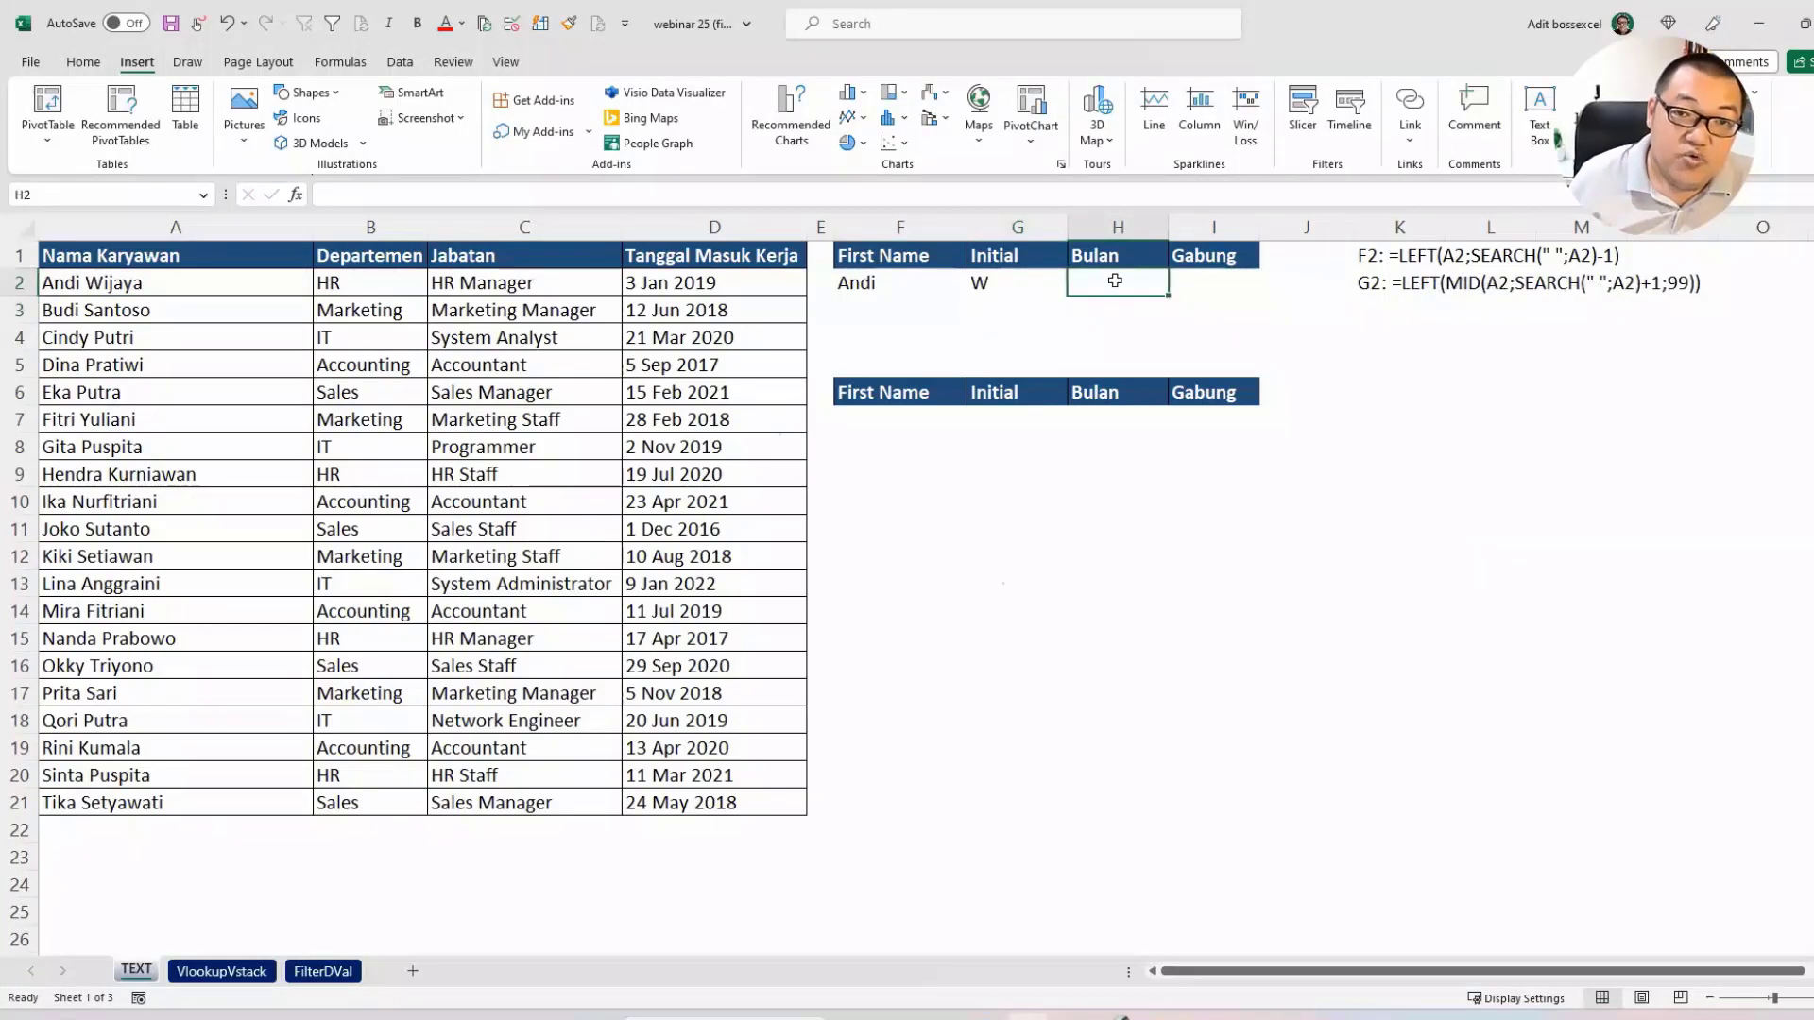
{"action": "left_click", "coordinate": [708, 283]}
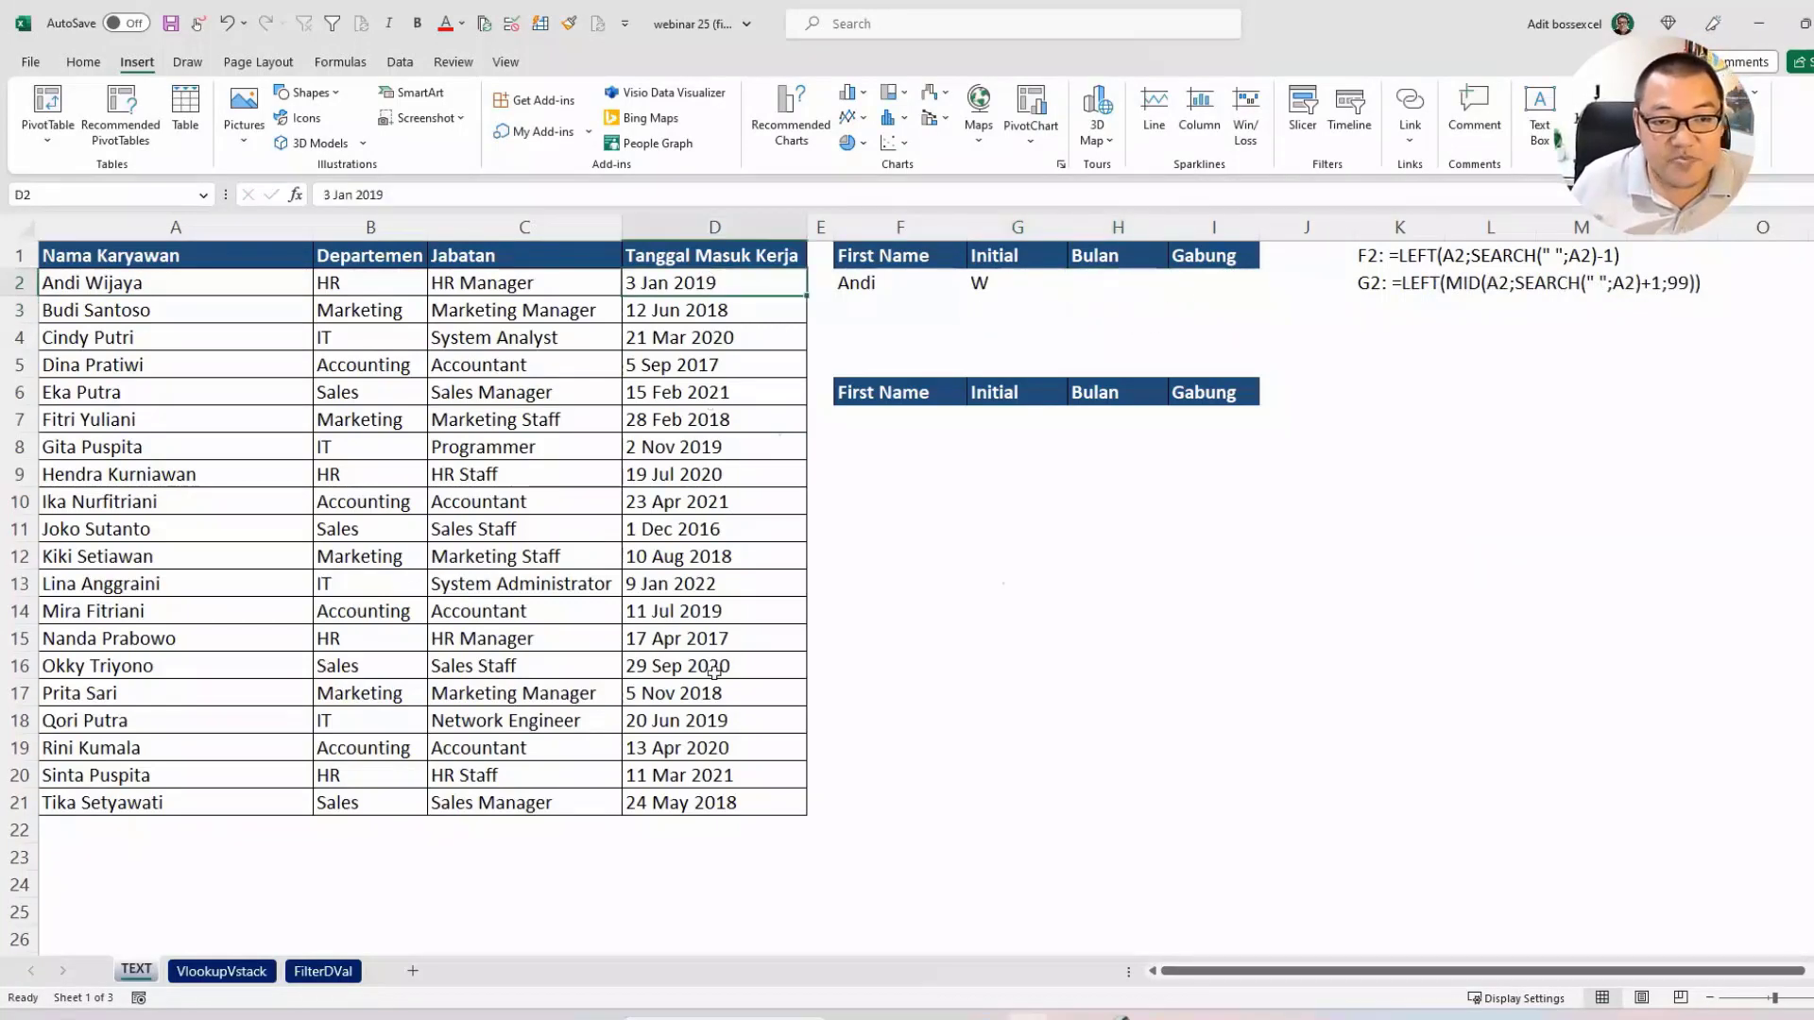
{"action": "left_click", "coordinate": [1140, 280]}
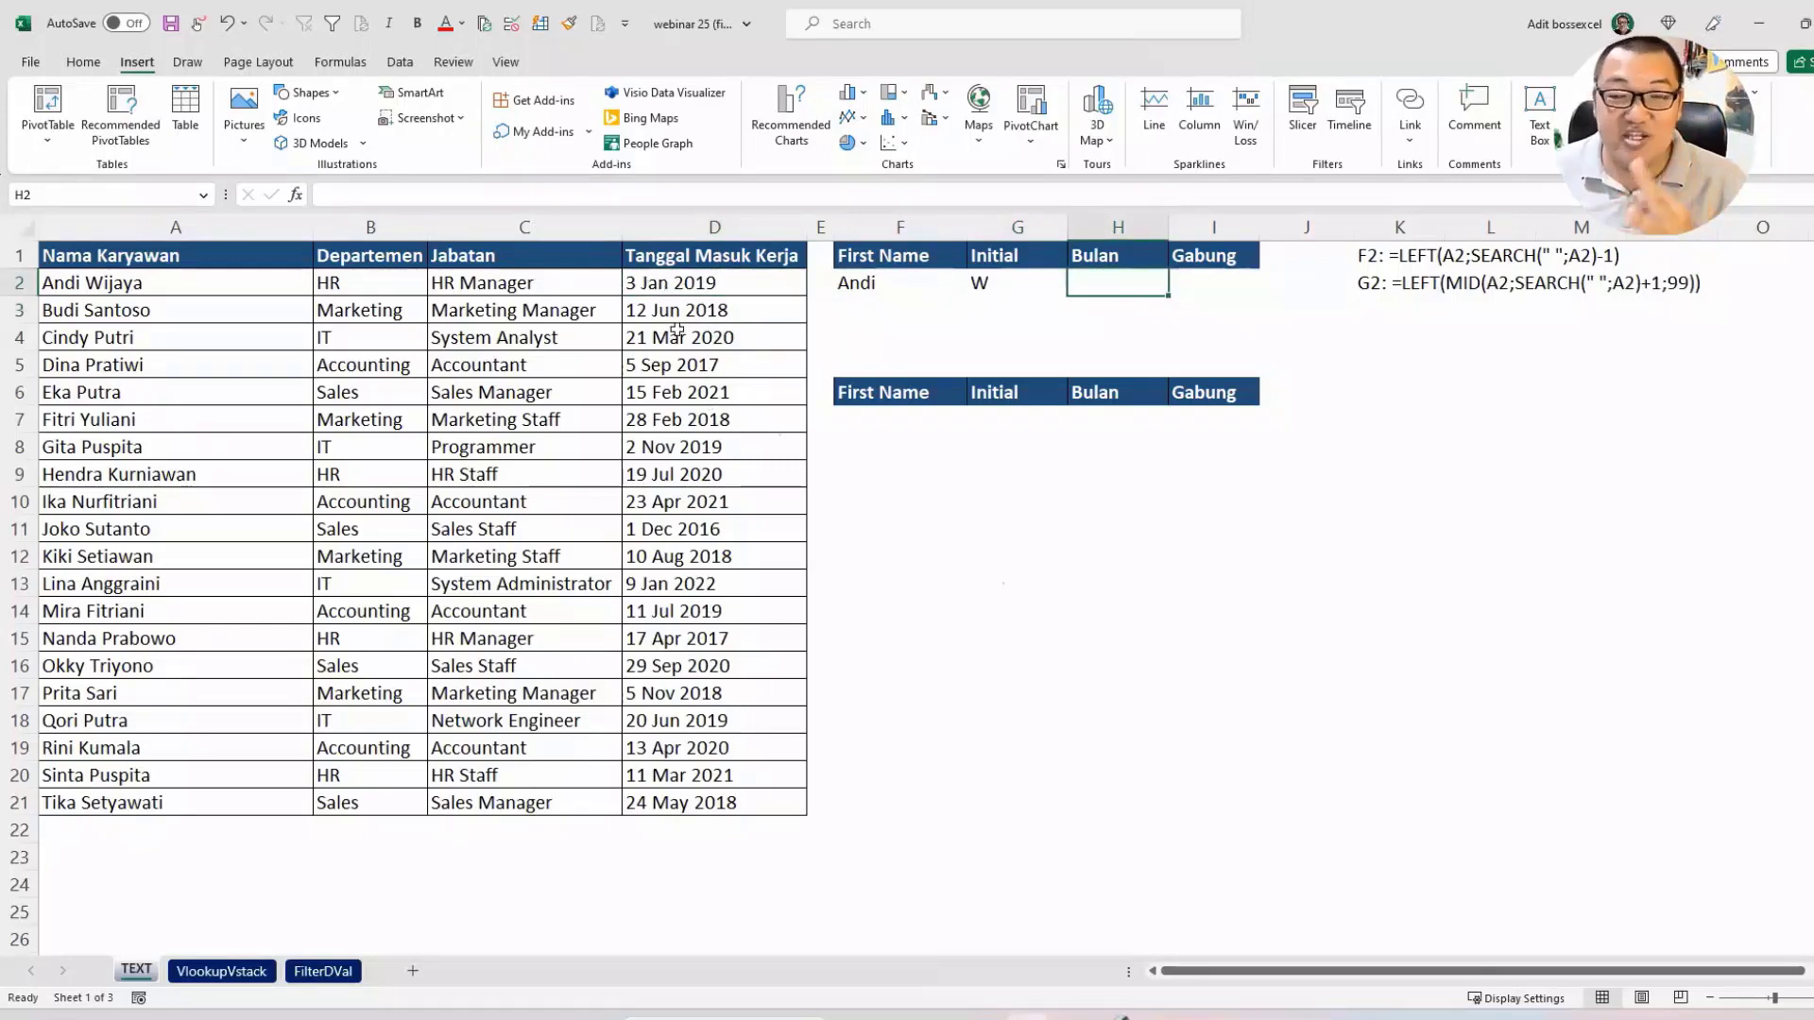
{"action": "type", "text": "=mid("}
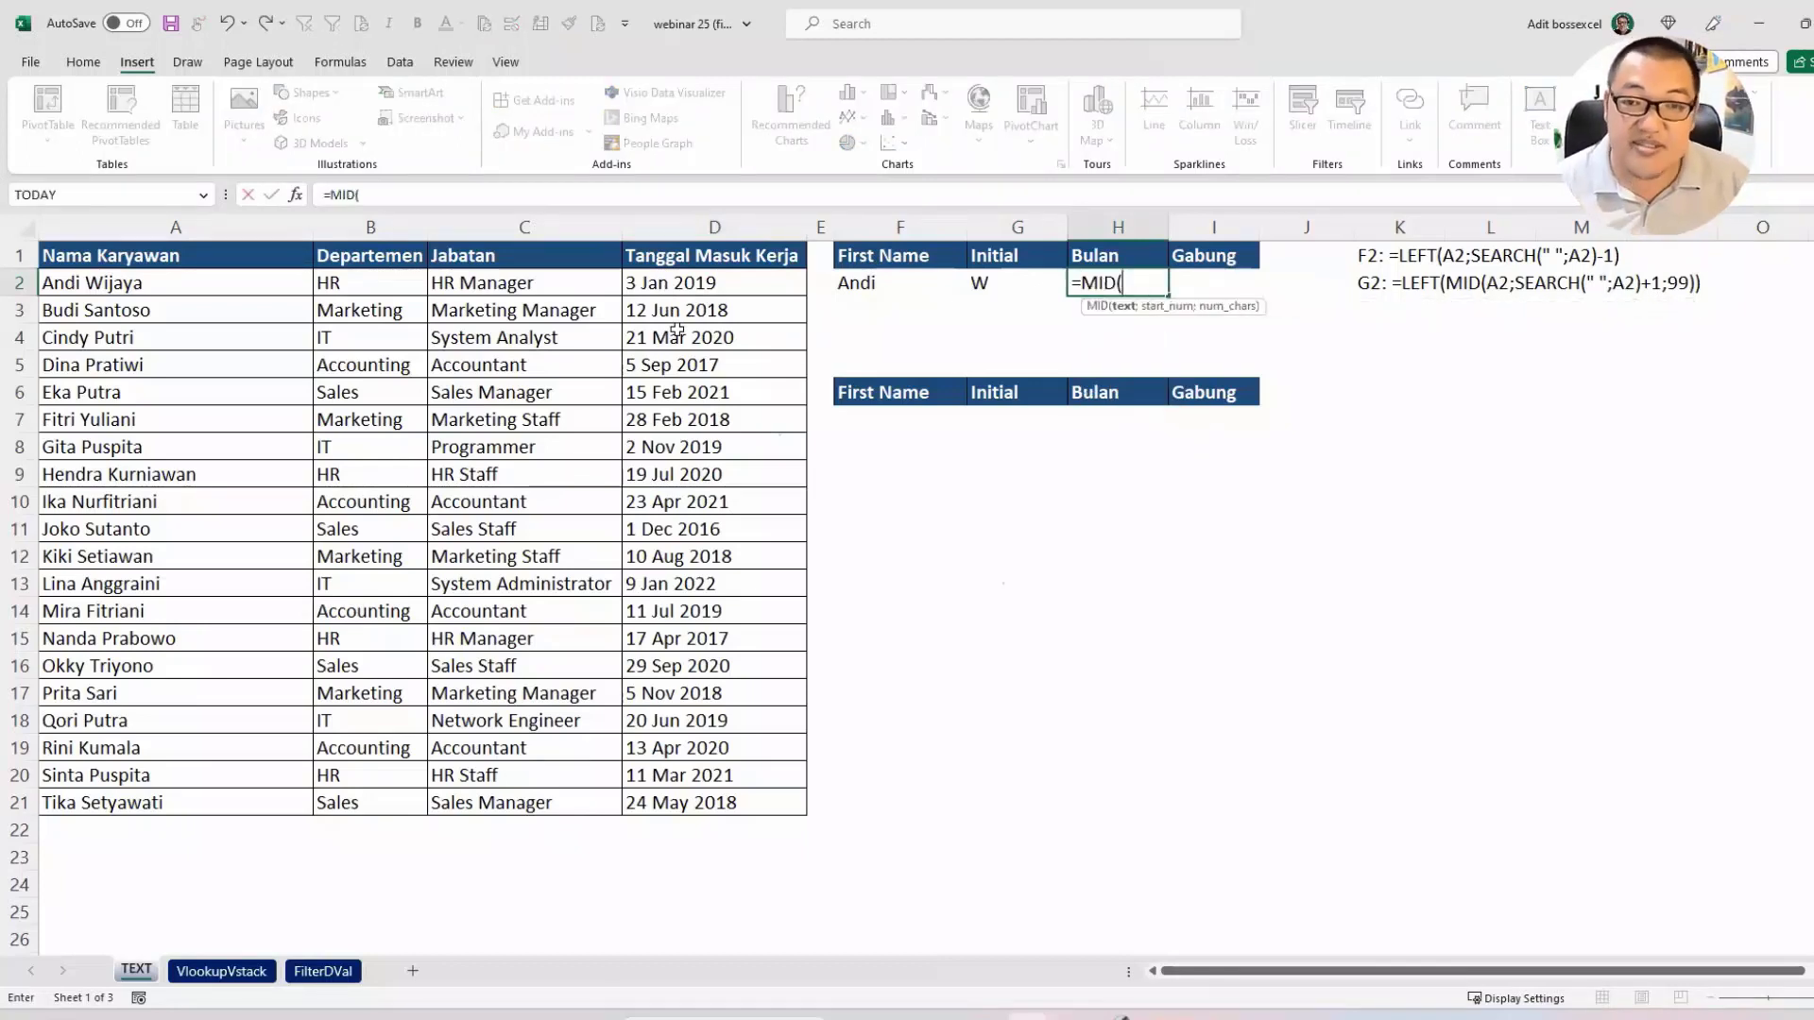
{"action": "left_click", "coordinate": [658, 285]}
{"action": "type", "text": ";"}
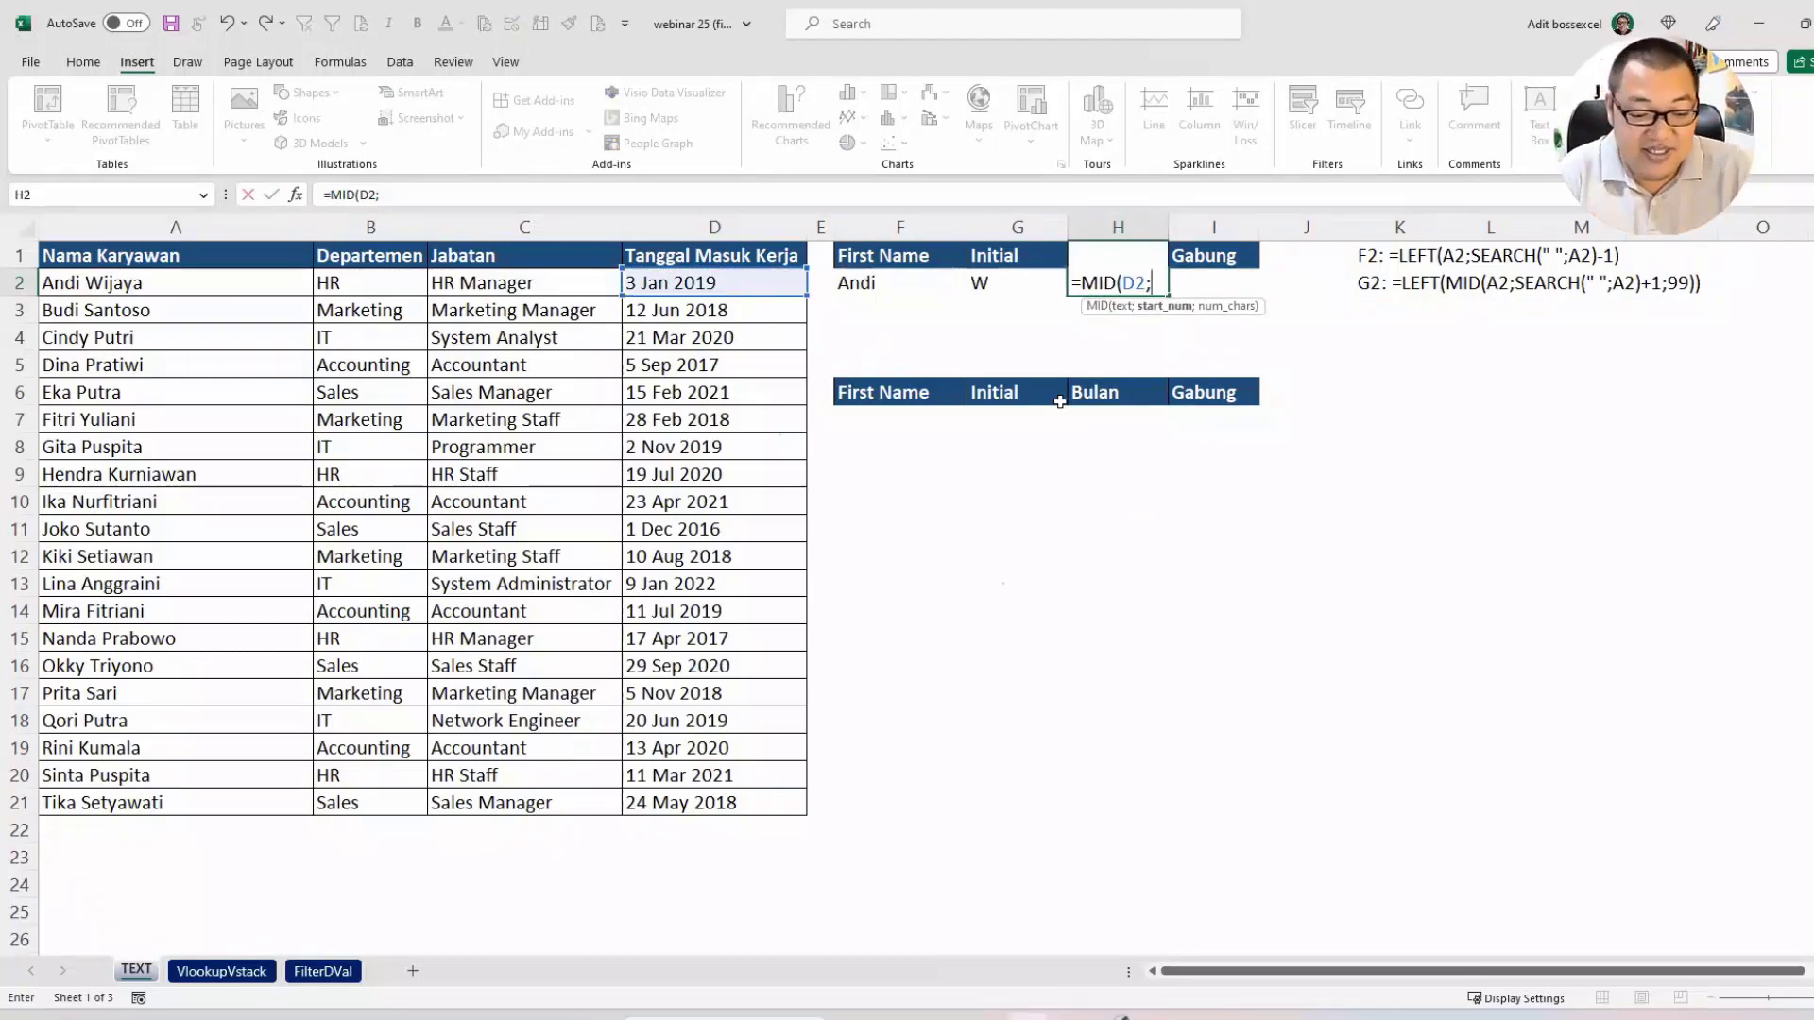
Complete the Bulan formula in H2 as =MID(D2;SEARCH(" ";D2)+1;3).
{"action": "type", "text": "sear"}
{"action": "key", "text": "Tab"}
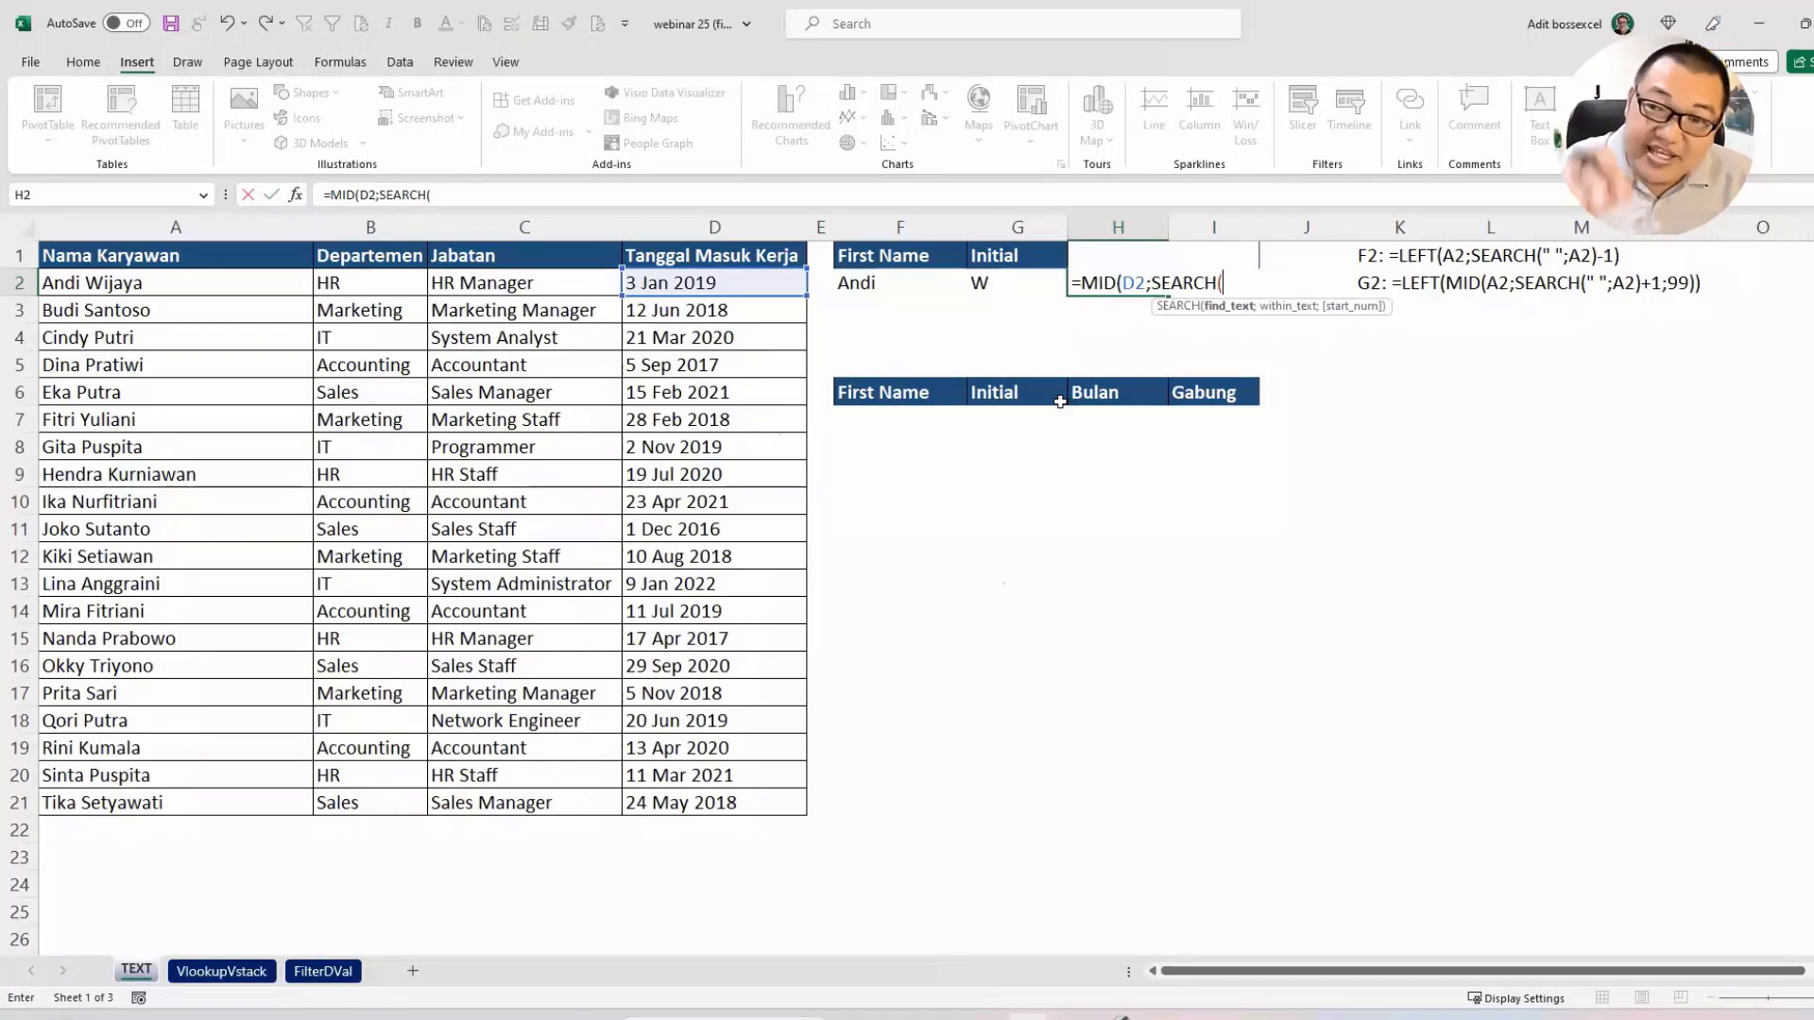
{"action": "type", "text": "\" "}
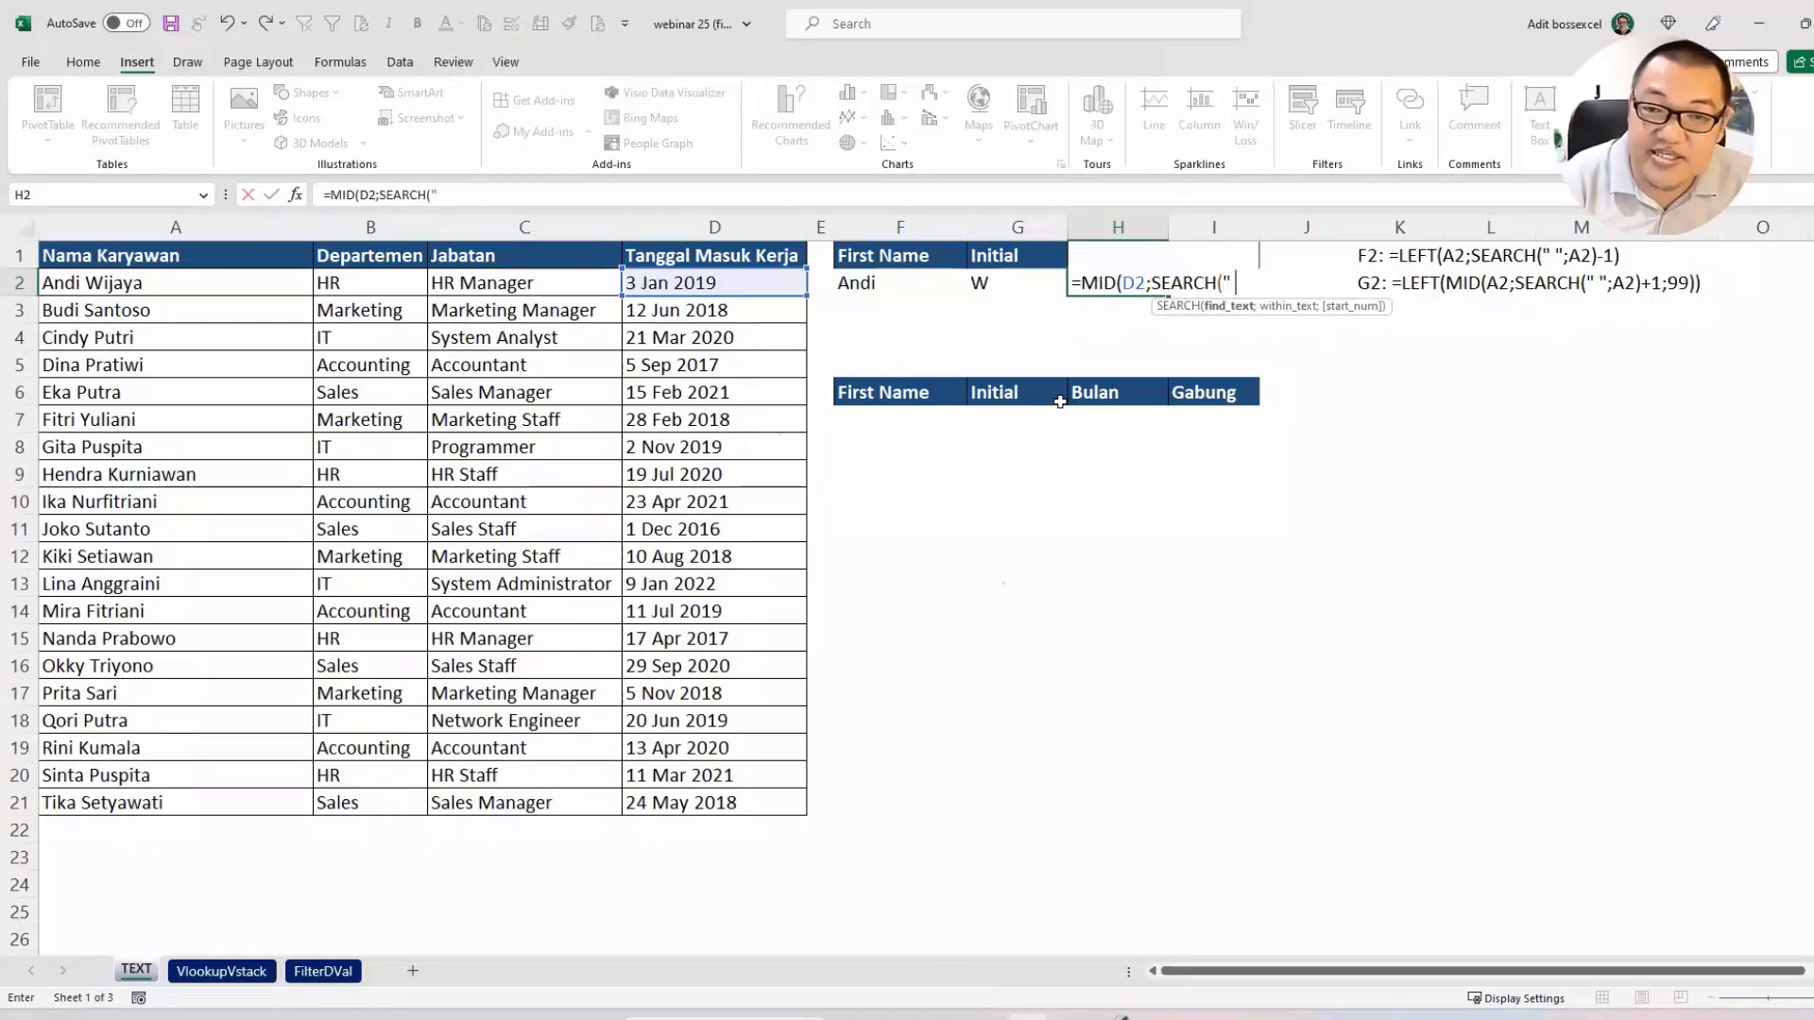
{"action": "type", "text": "\";"}
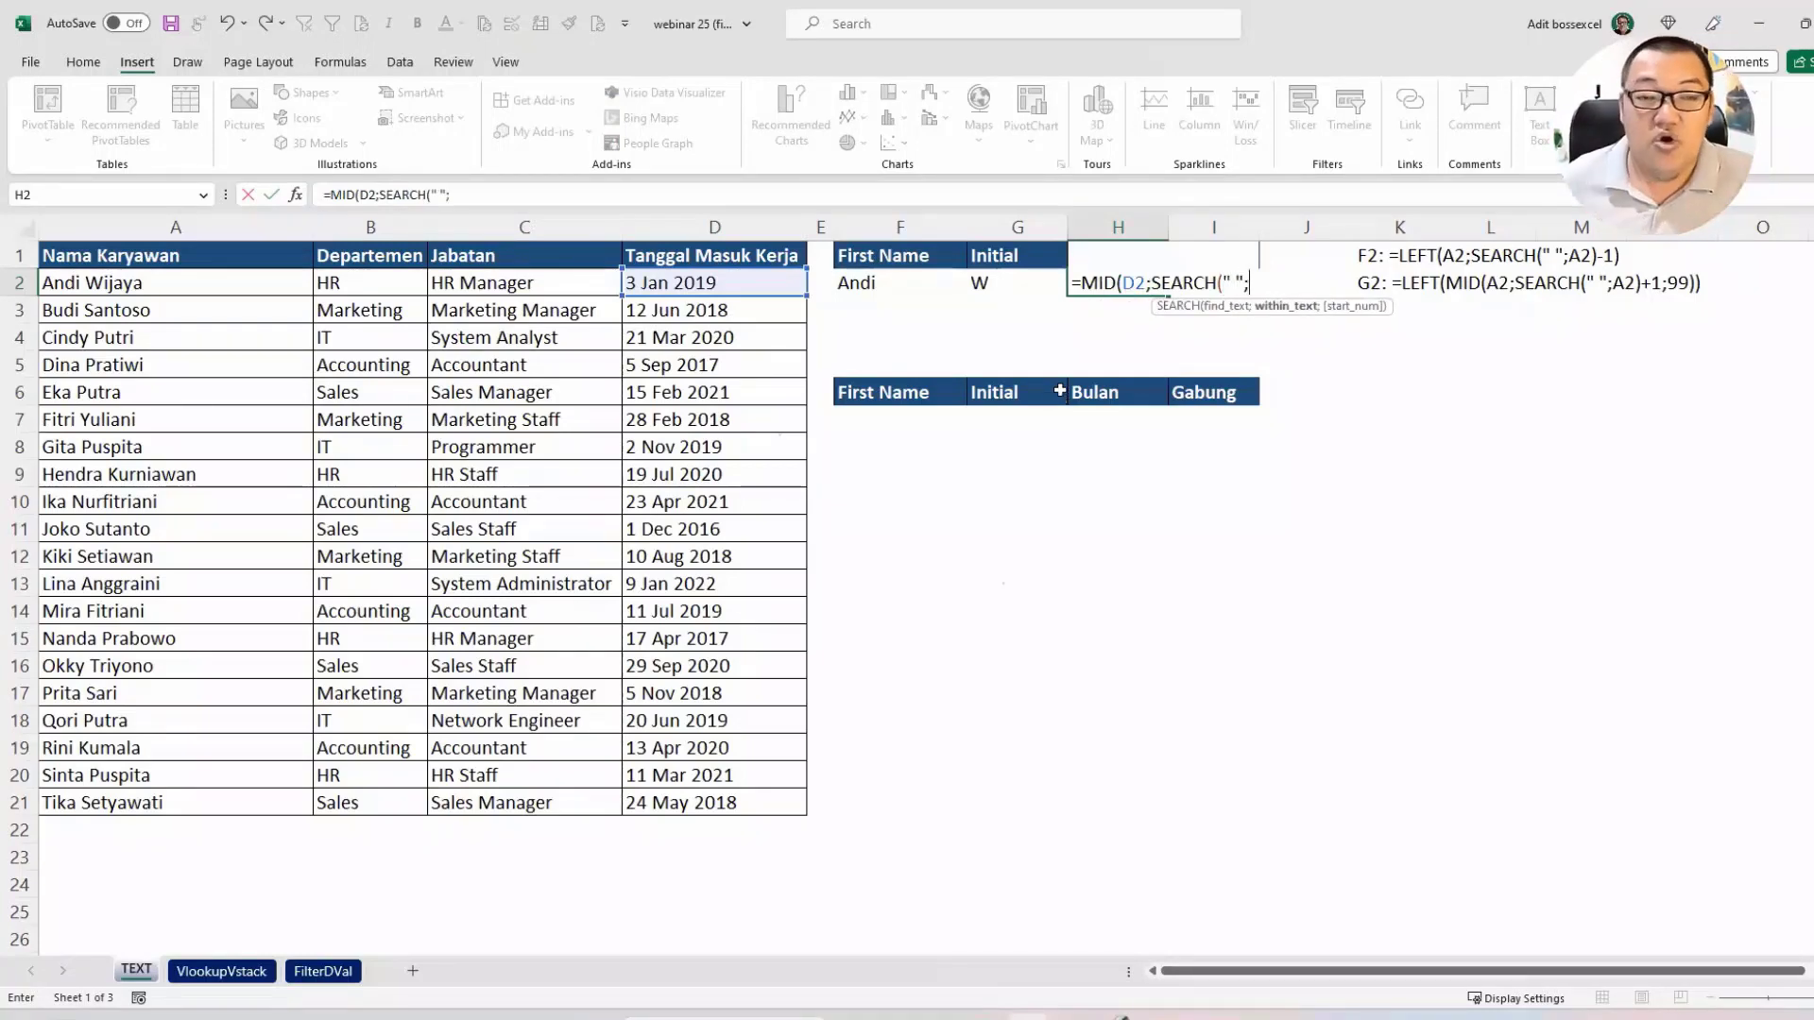
{"action": "left_click", "coordinate": [700, 285]}
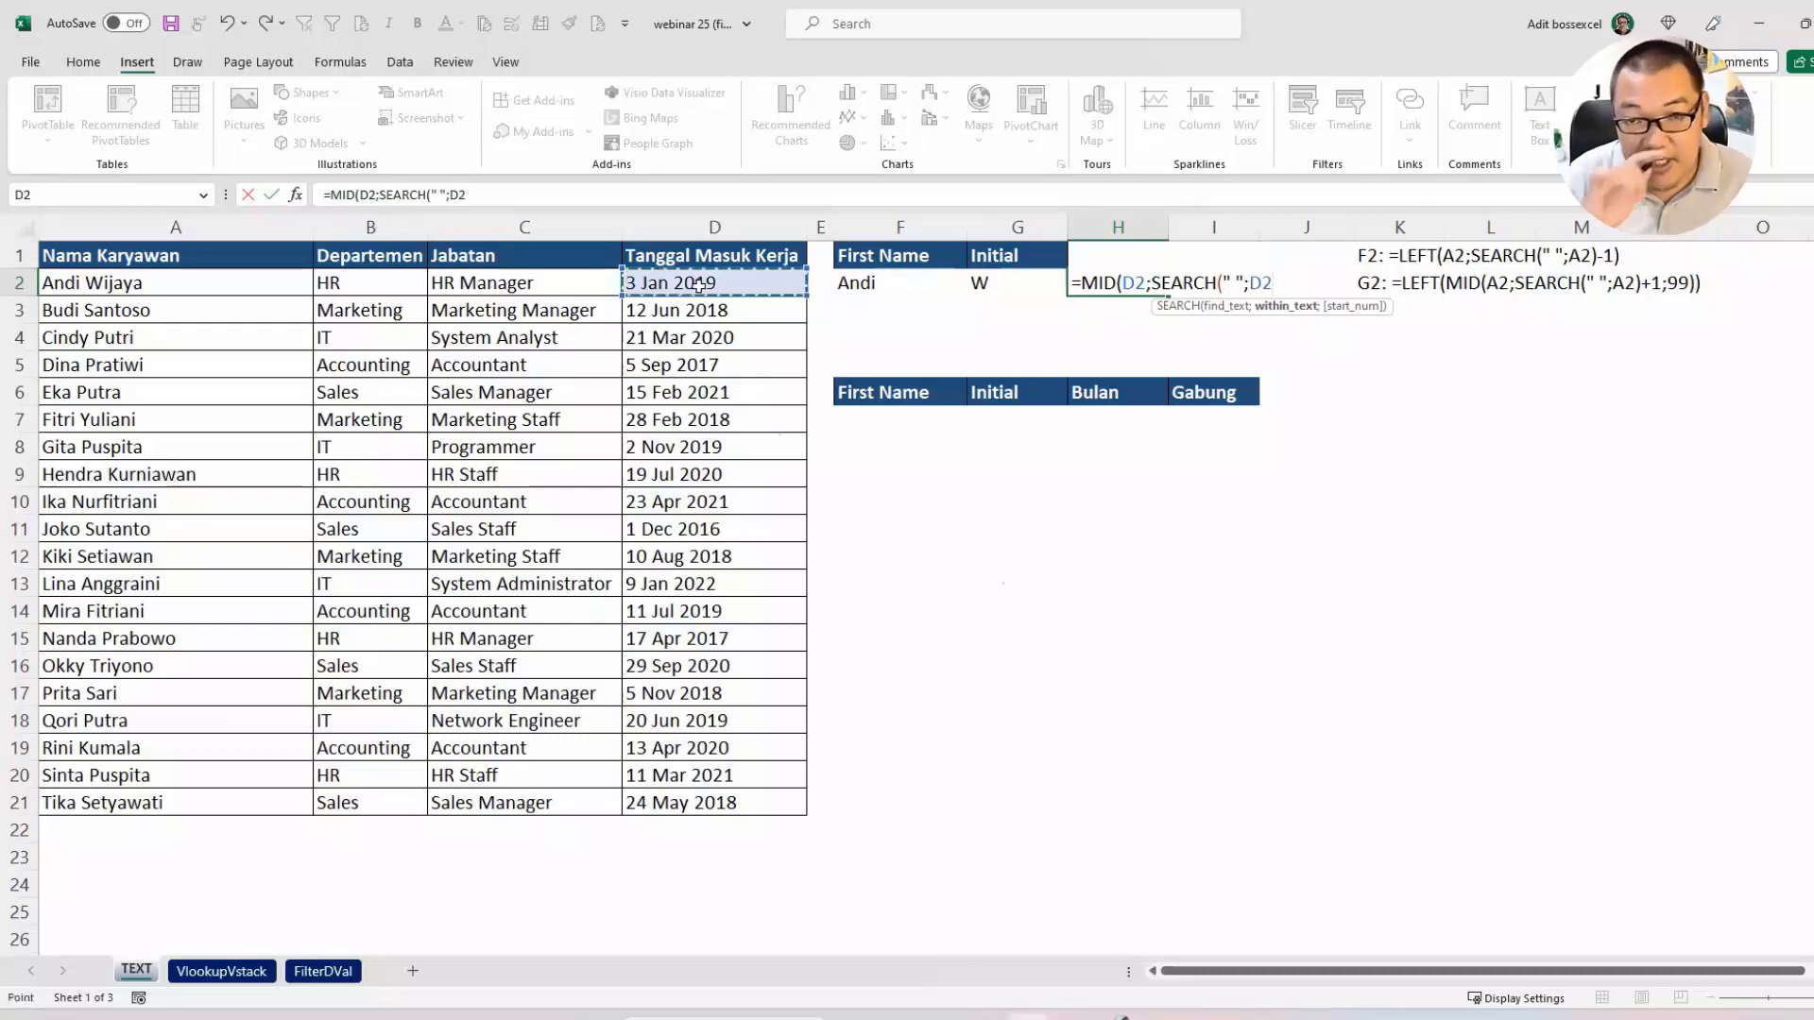
{"action": "type", "text": ")"}
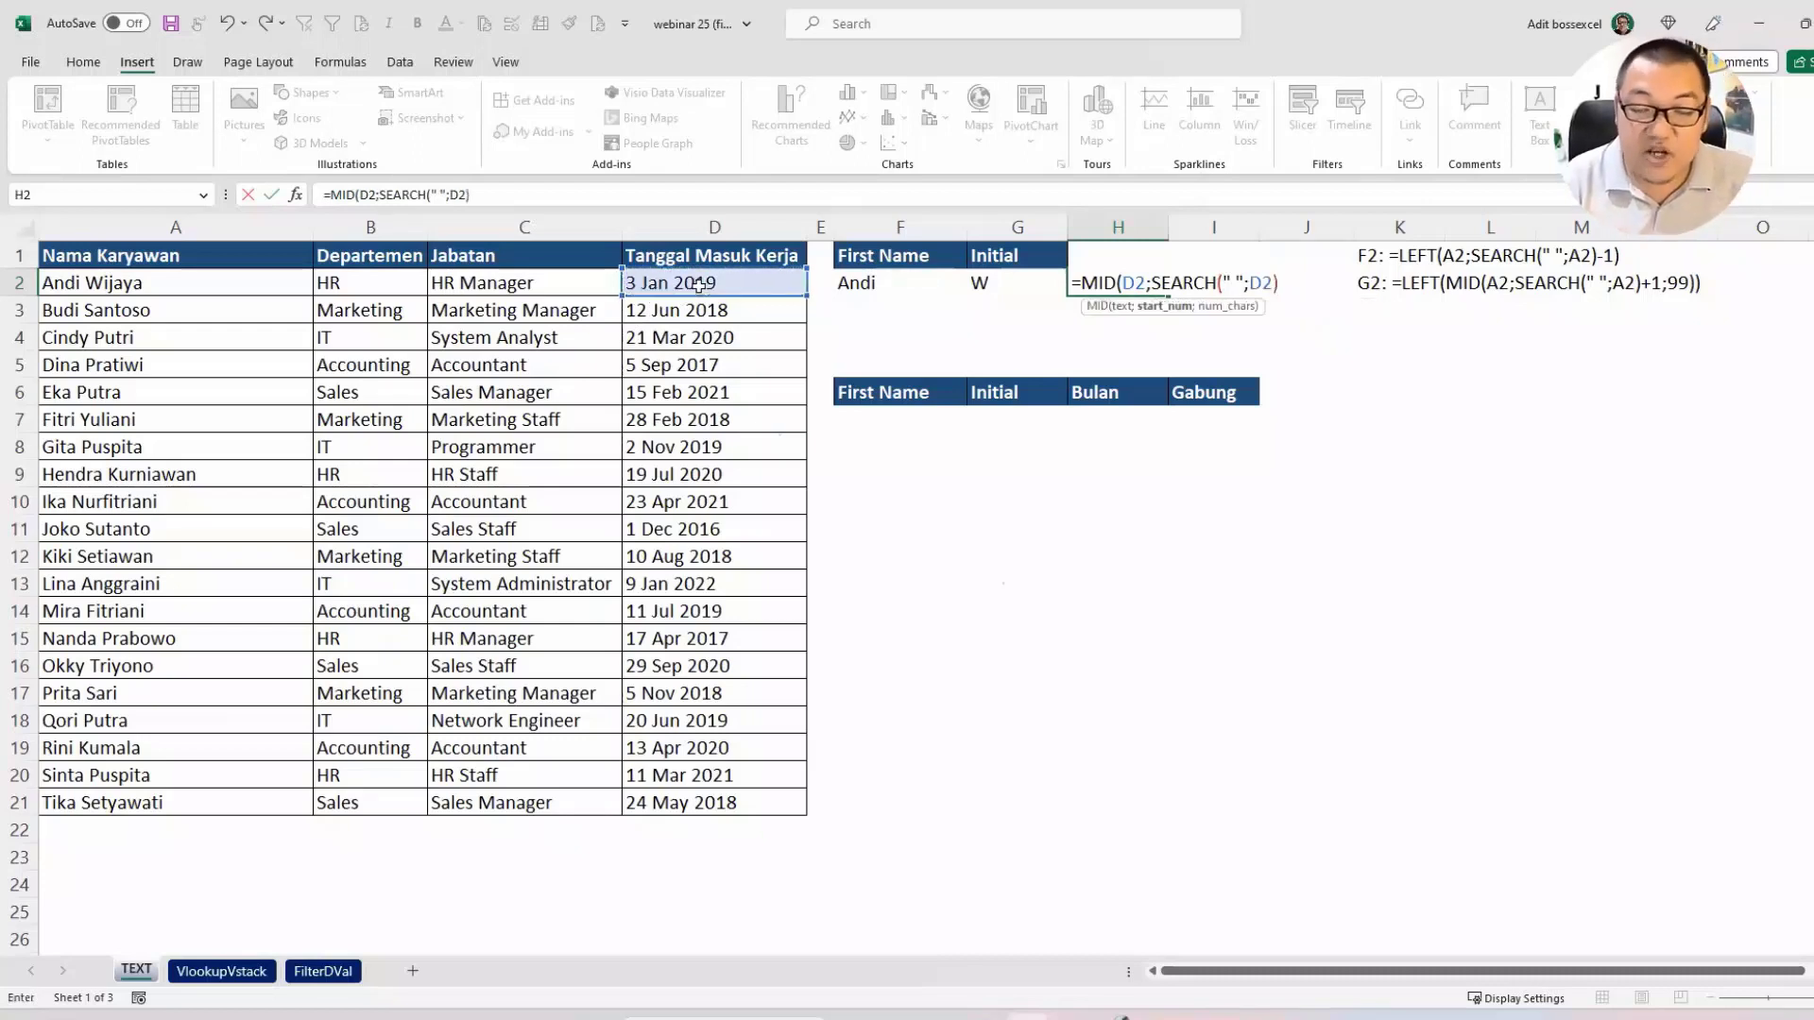
{"action": "type", "text": "+1"}
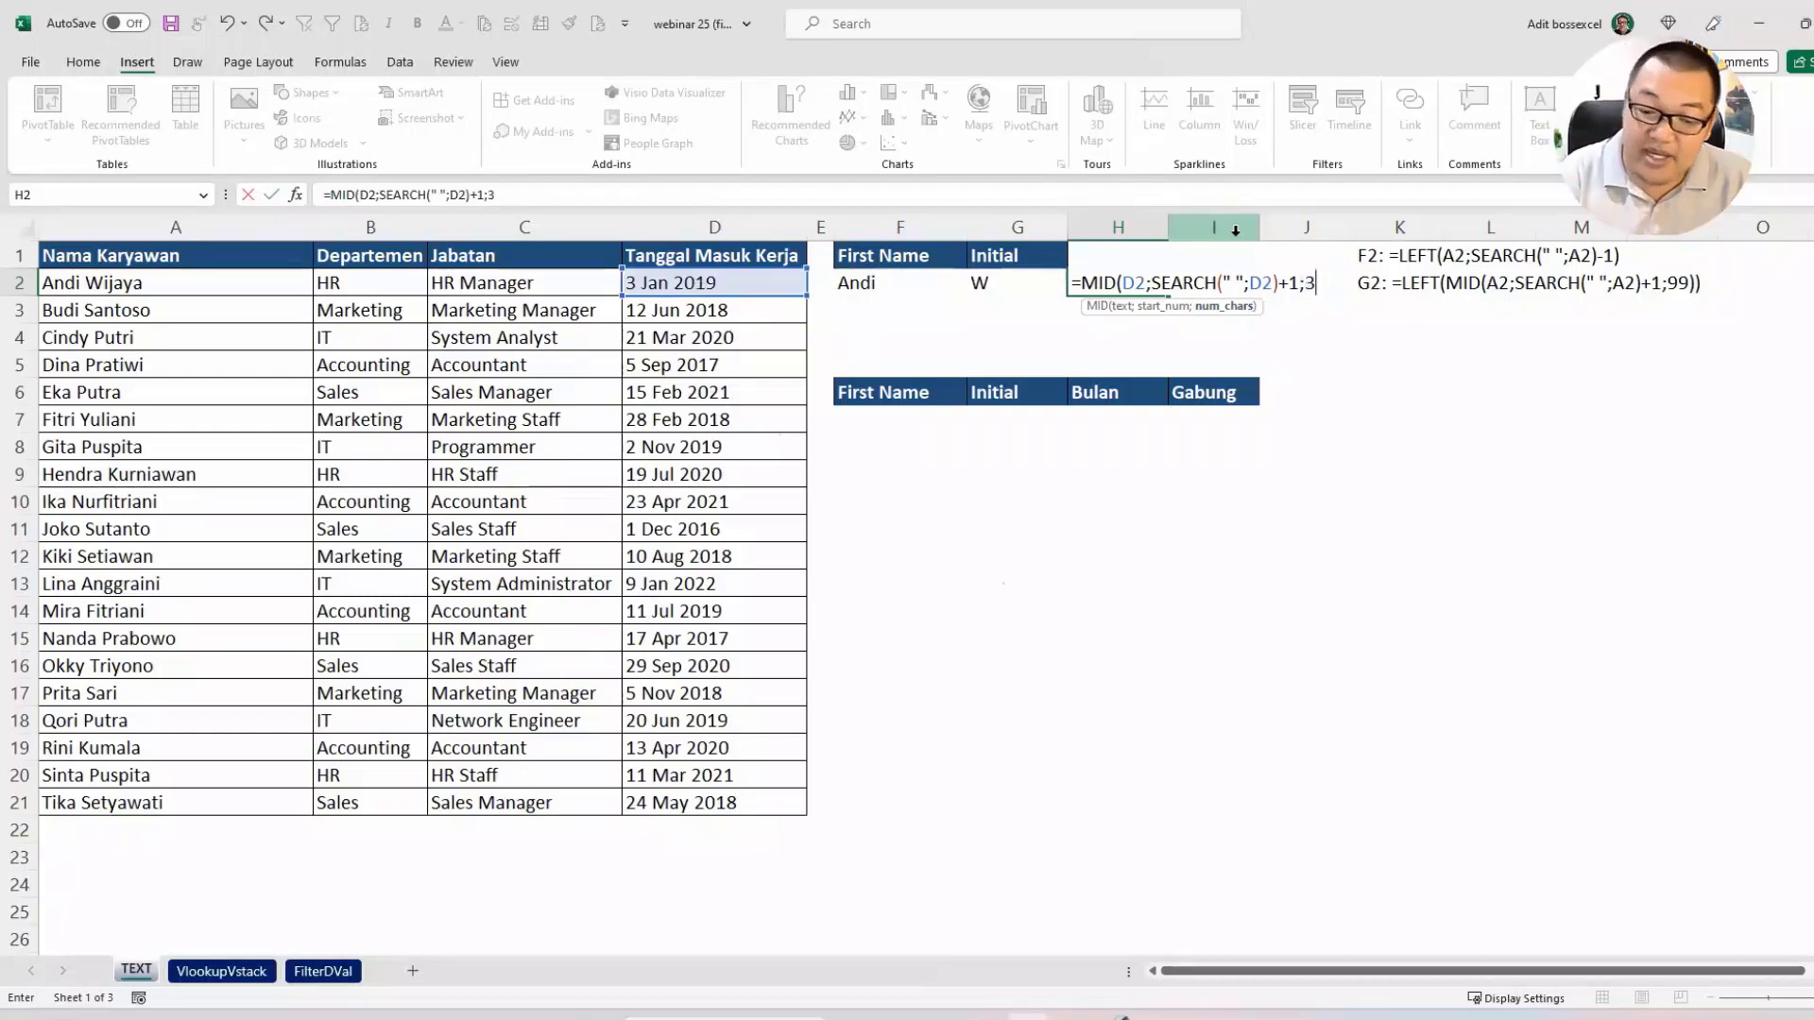
{"action": "type", "text": "3)"}
{"action": "key", "text": "Return"}
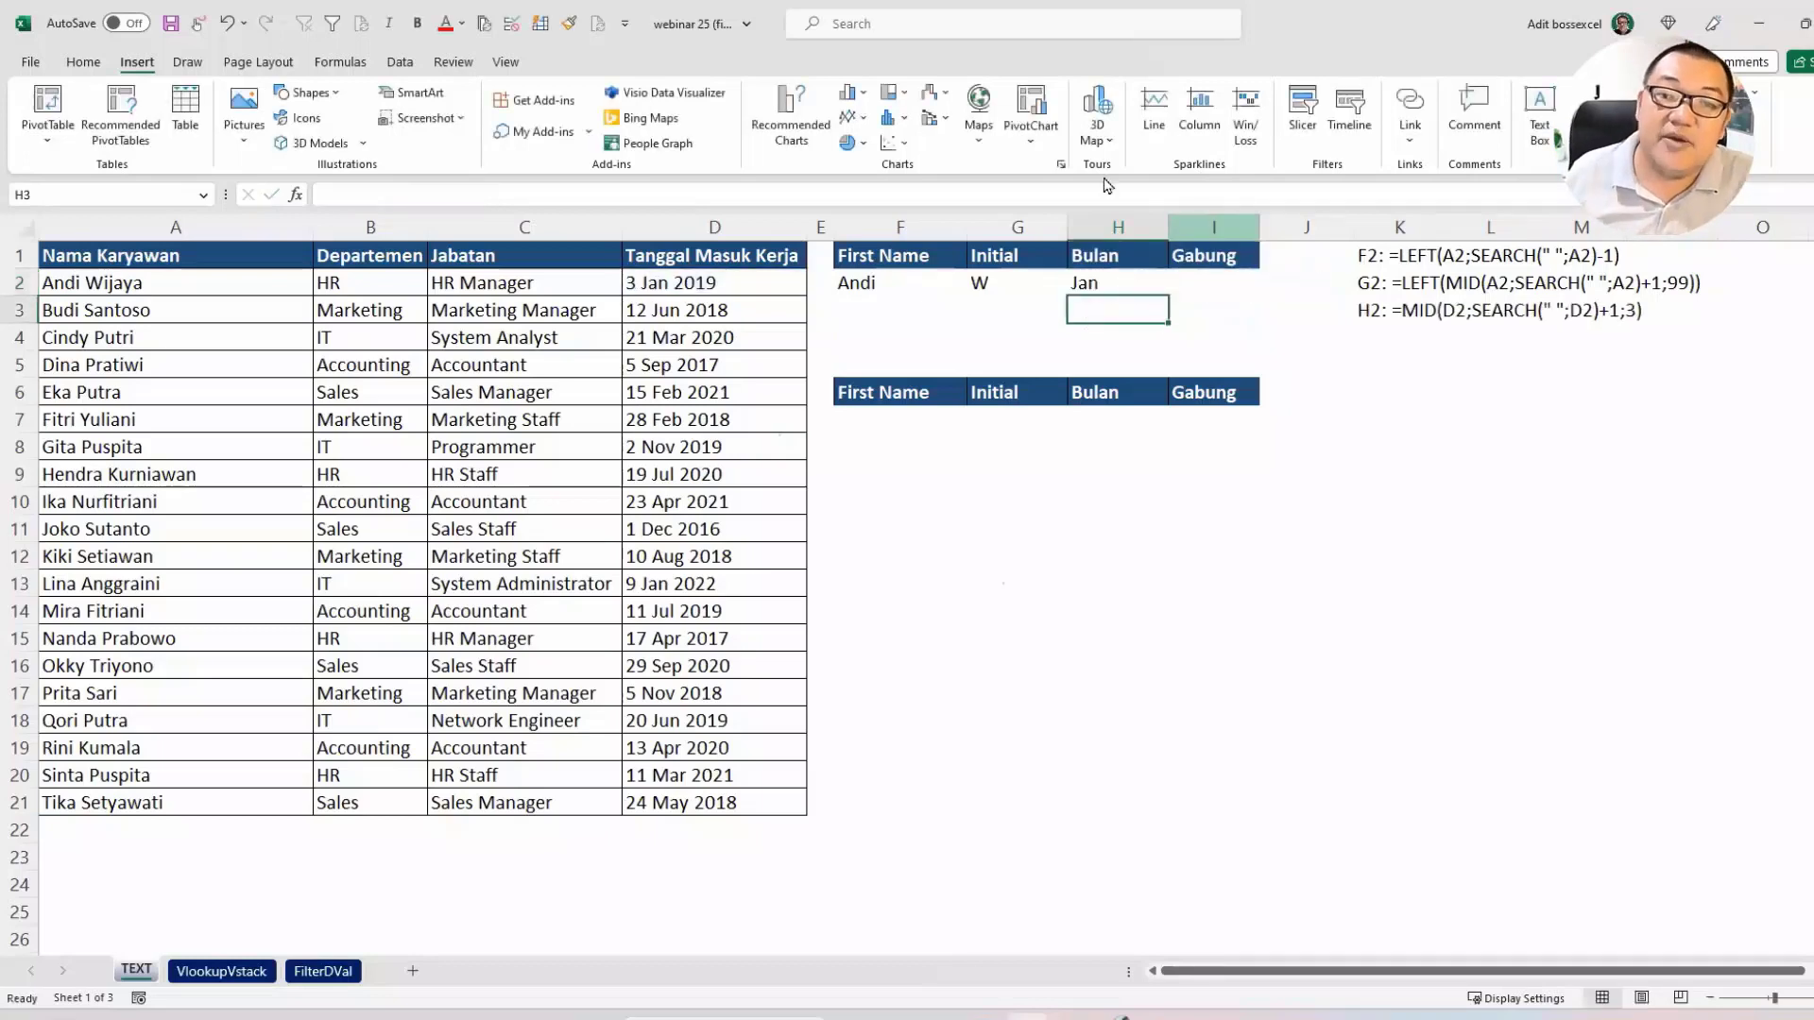
Review the formula texts listed in column K and the first-name, initial and month cells F2 to H2.
{"action": "left_click", "coordinate": [1214, 280]}
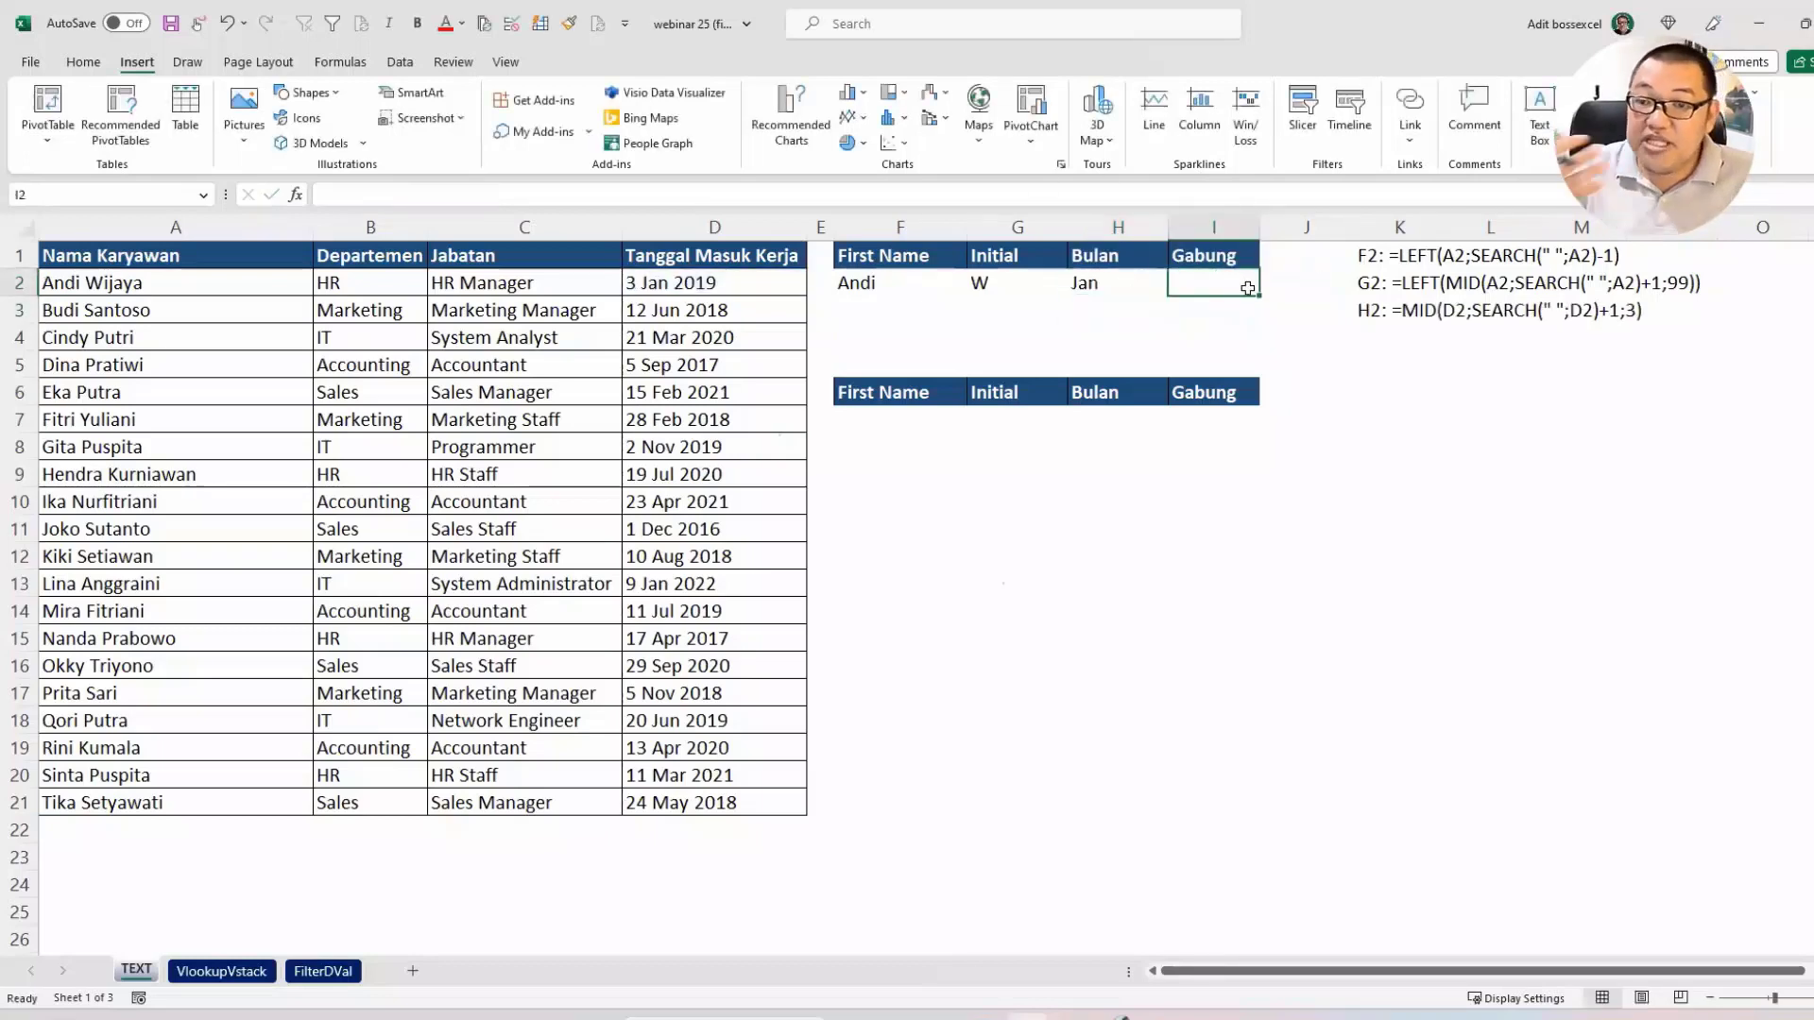
{"action": "left_click_drag", "start_coordinate": [1386, 247], "coordinate": [1701, 319]}
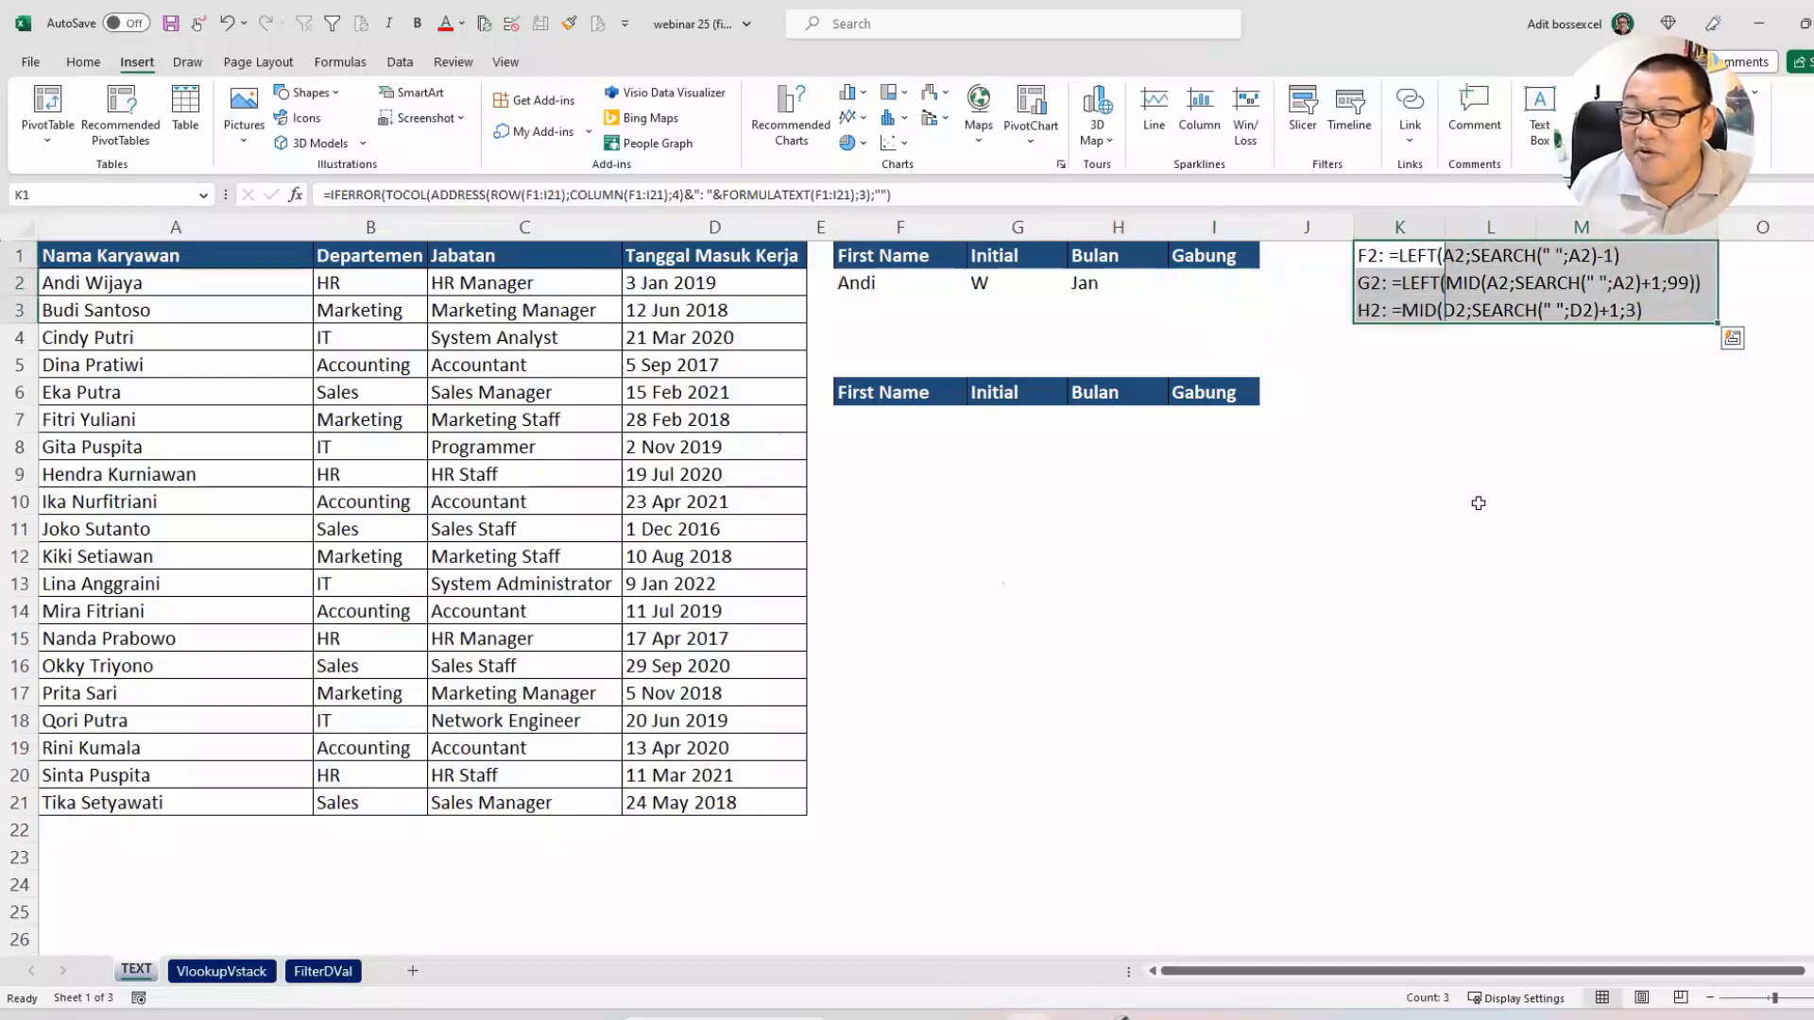
{"action": "left_click", "coordinate": [1191, 279]}
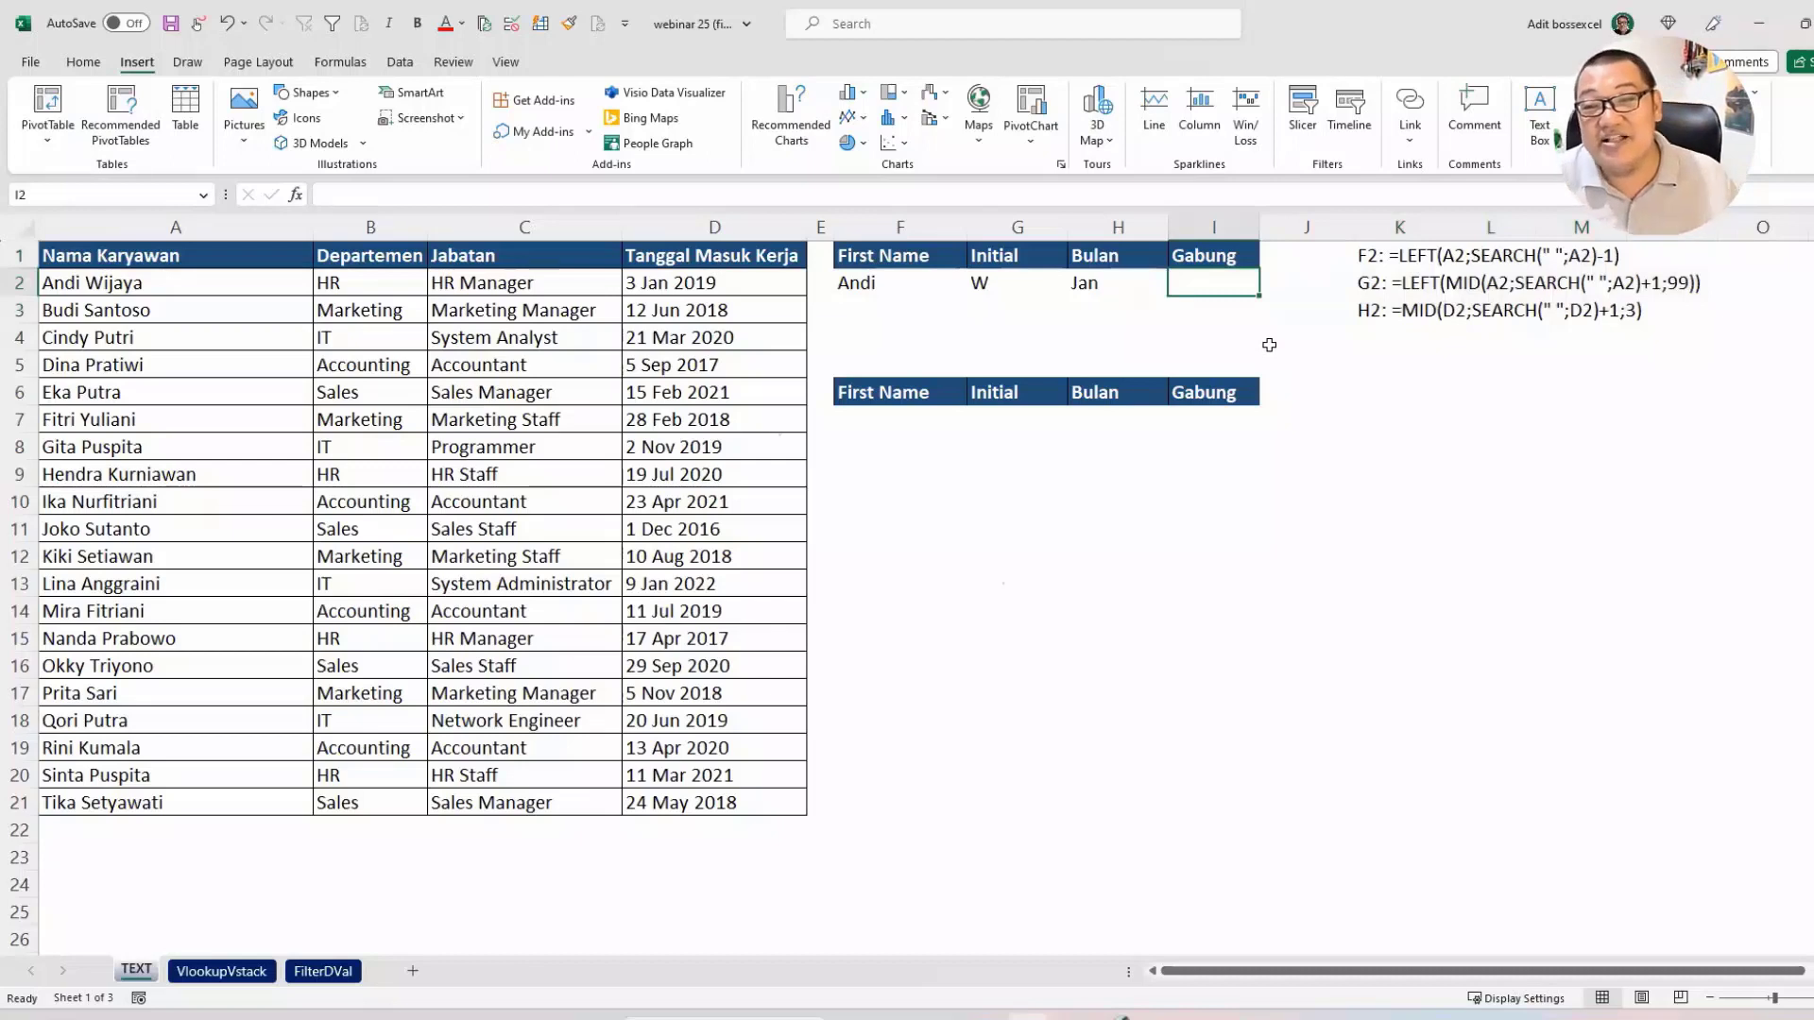
{"action": "left_click", "coordinate": [912, 277]}
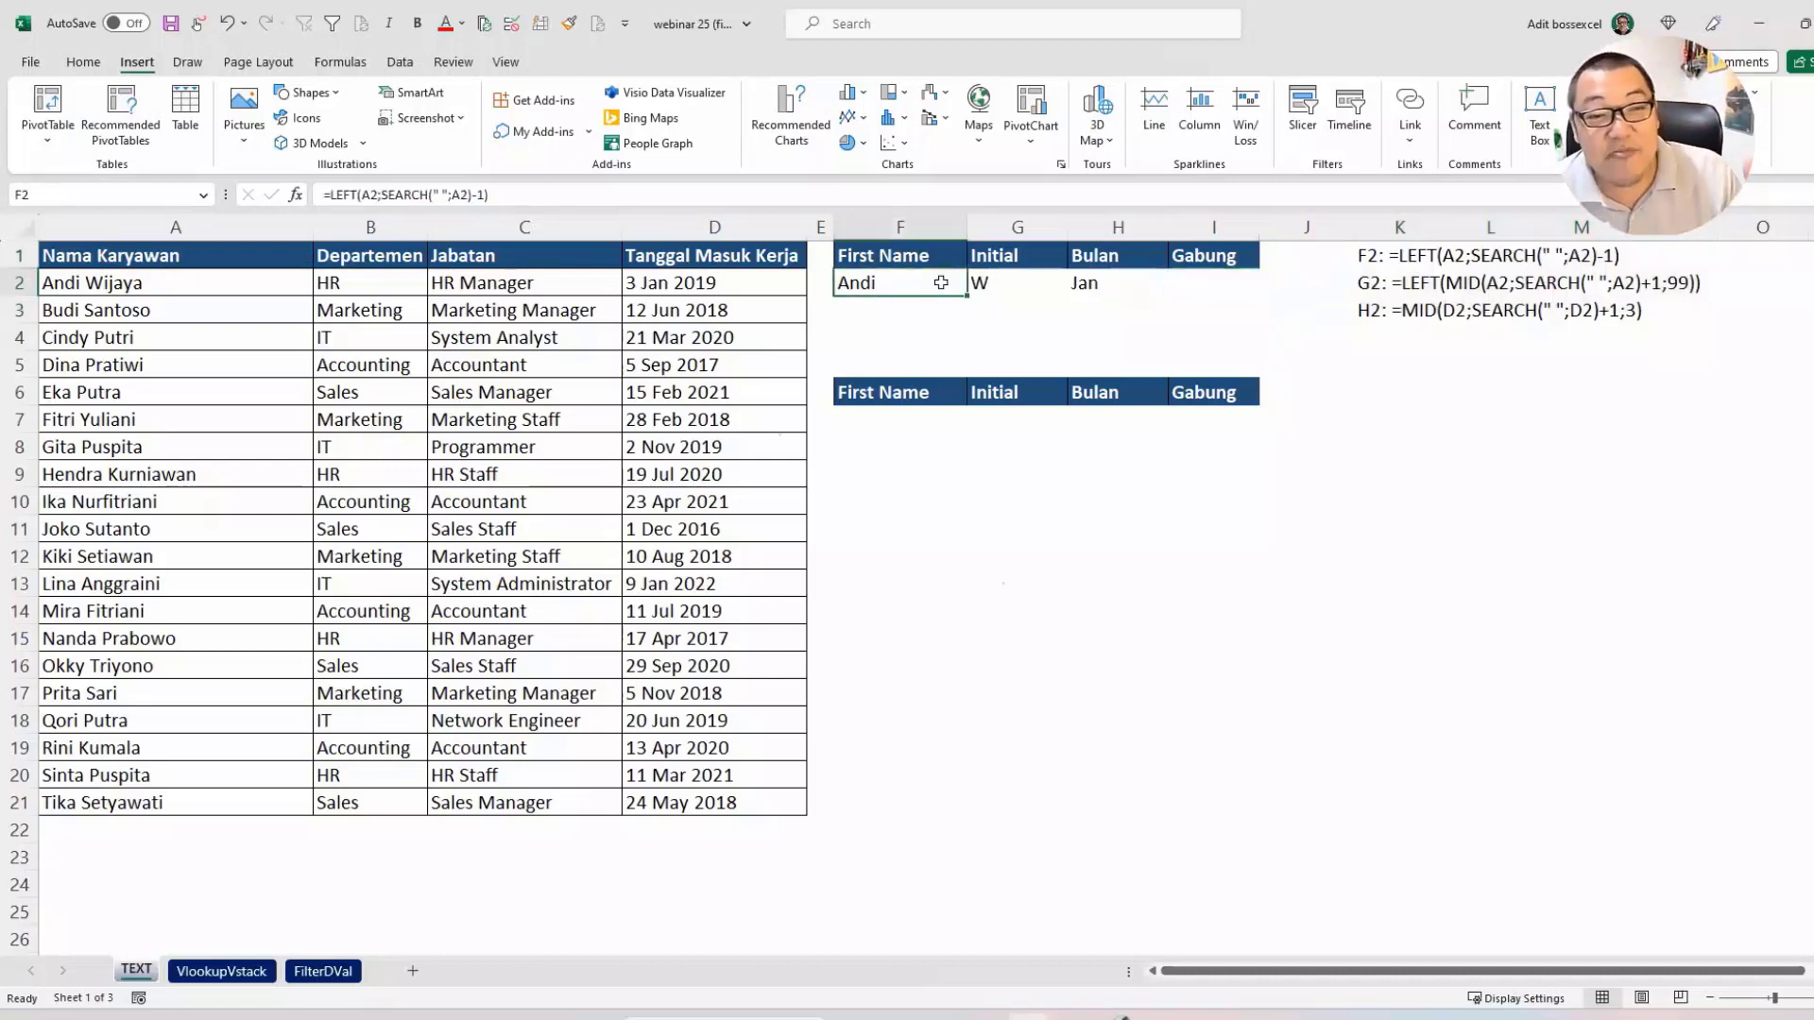
{"action": "left_click", "coordinate": [1003, 280]}
{"action": "left_click", "coordinate": [1096, 281]}
Enter =F2&"-"&G2&"-"&H2 in I2 under Gabung and autofit the width of column I.
{"action": "left_click", "coordinate": [1217, 283]}
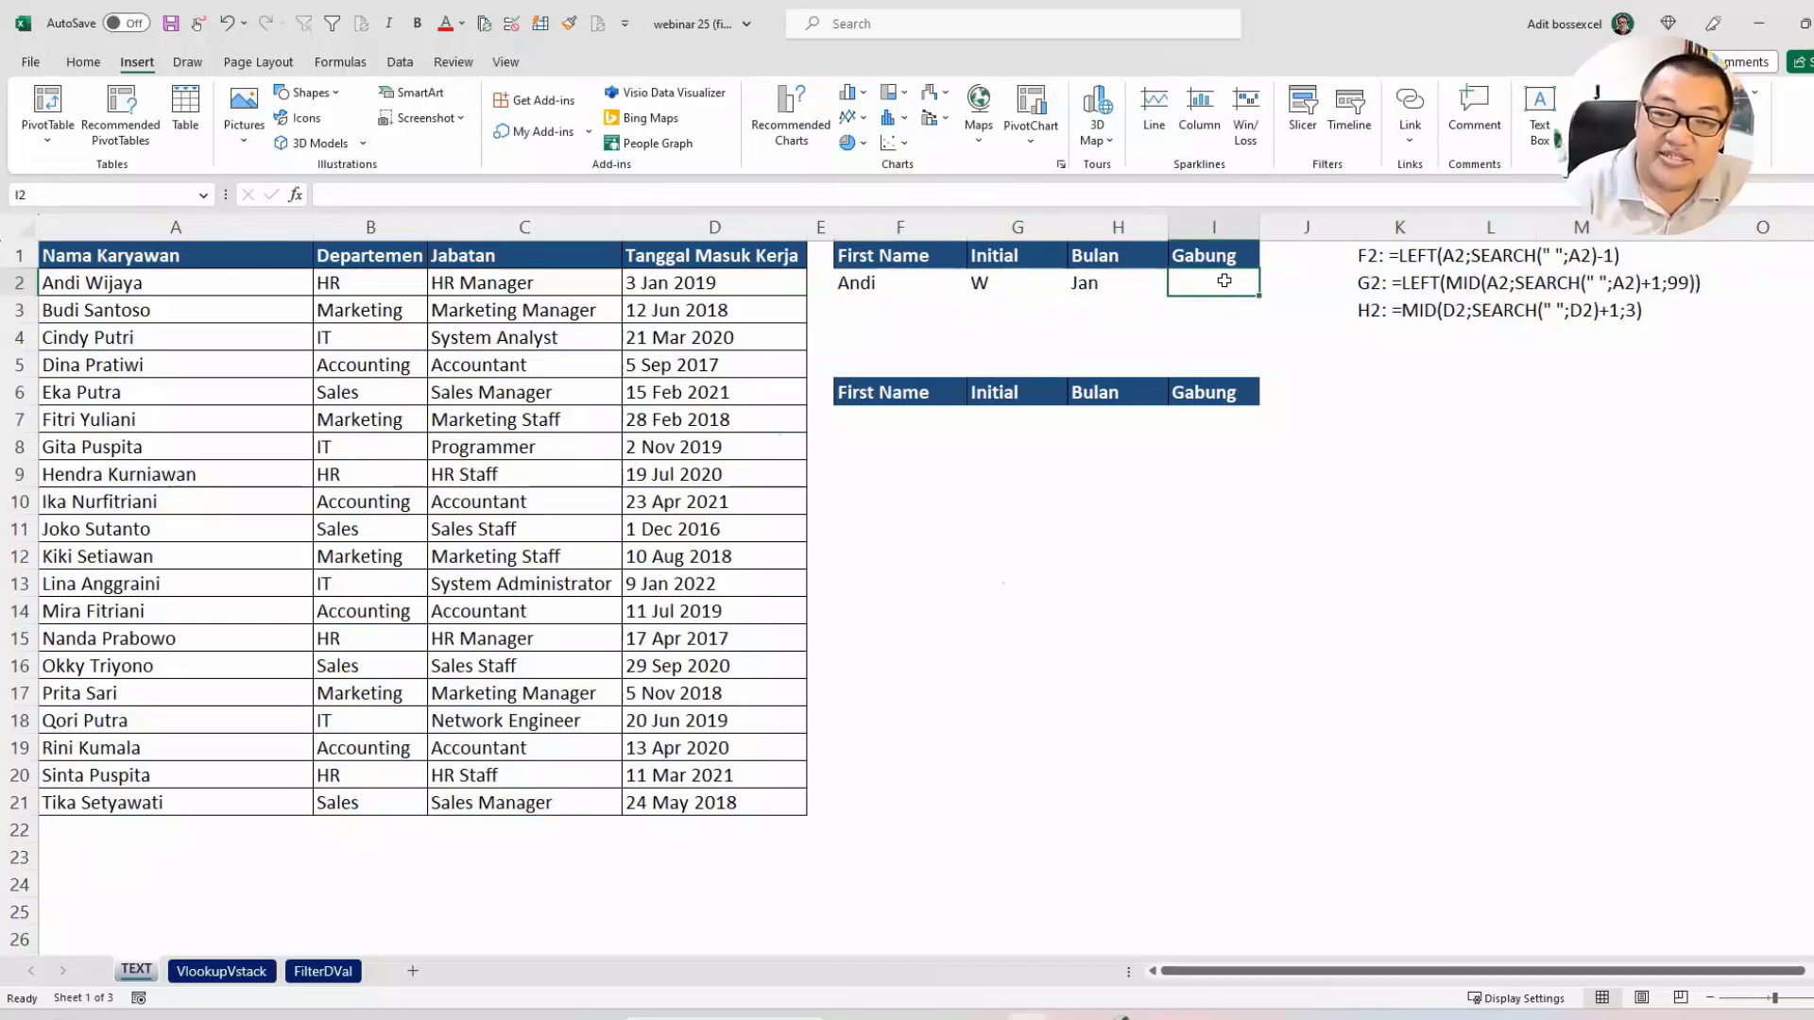
{"action": "type", "text": "="}
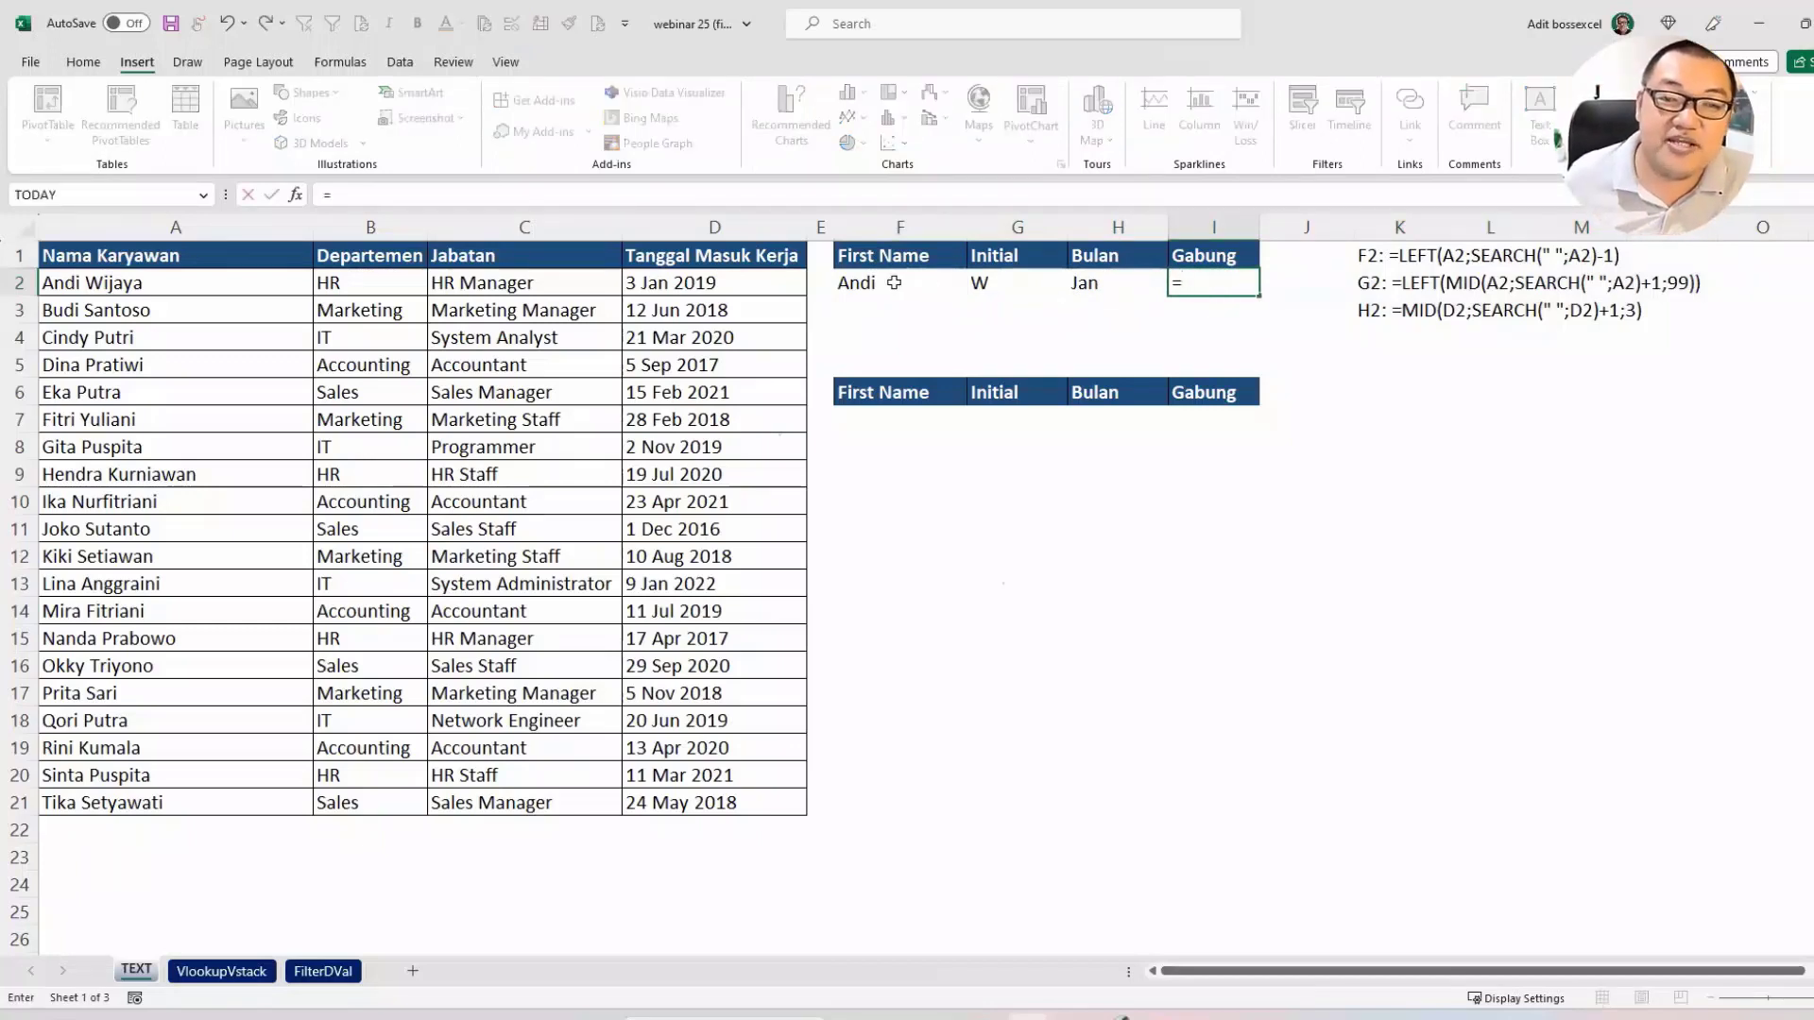
{"action": "left_click", "coordinate": [894, 282]}
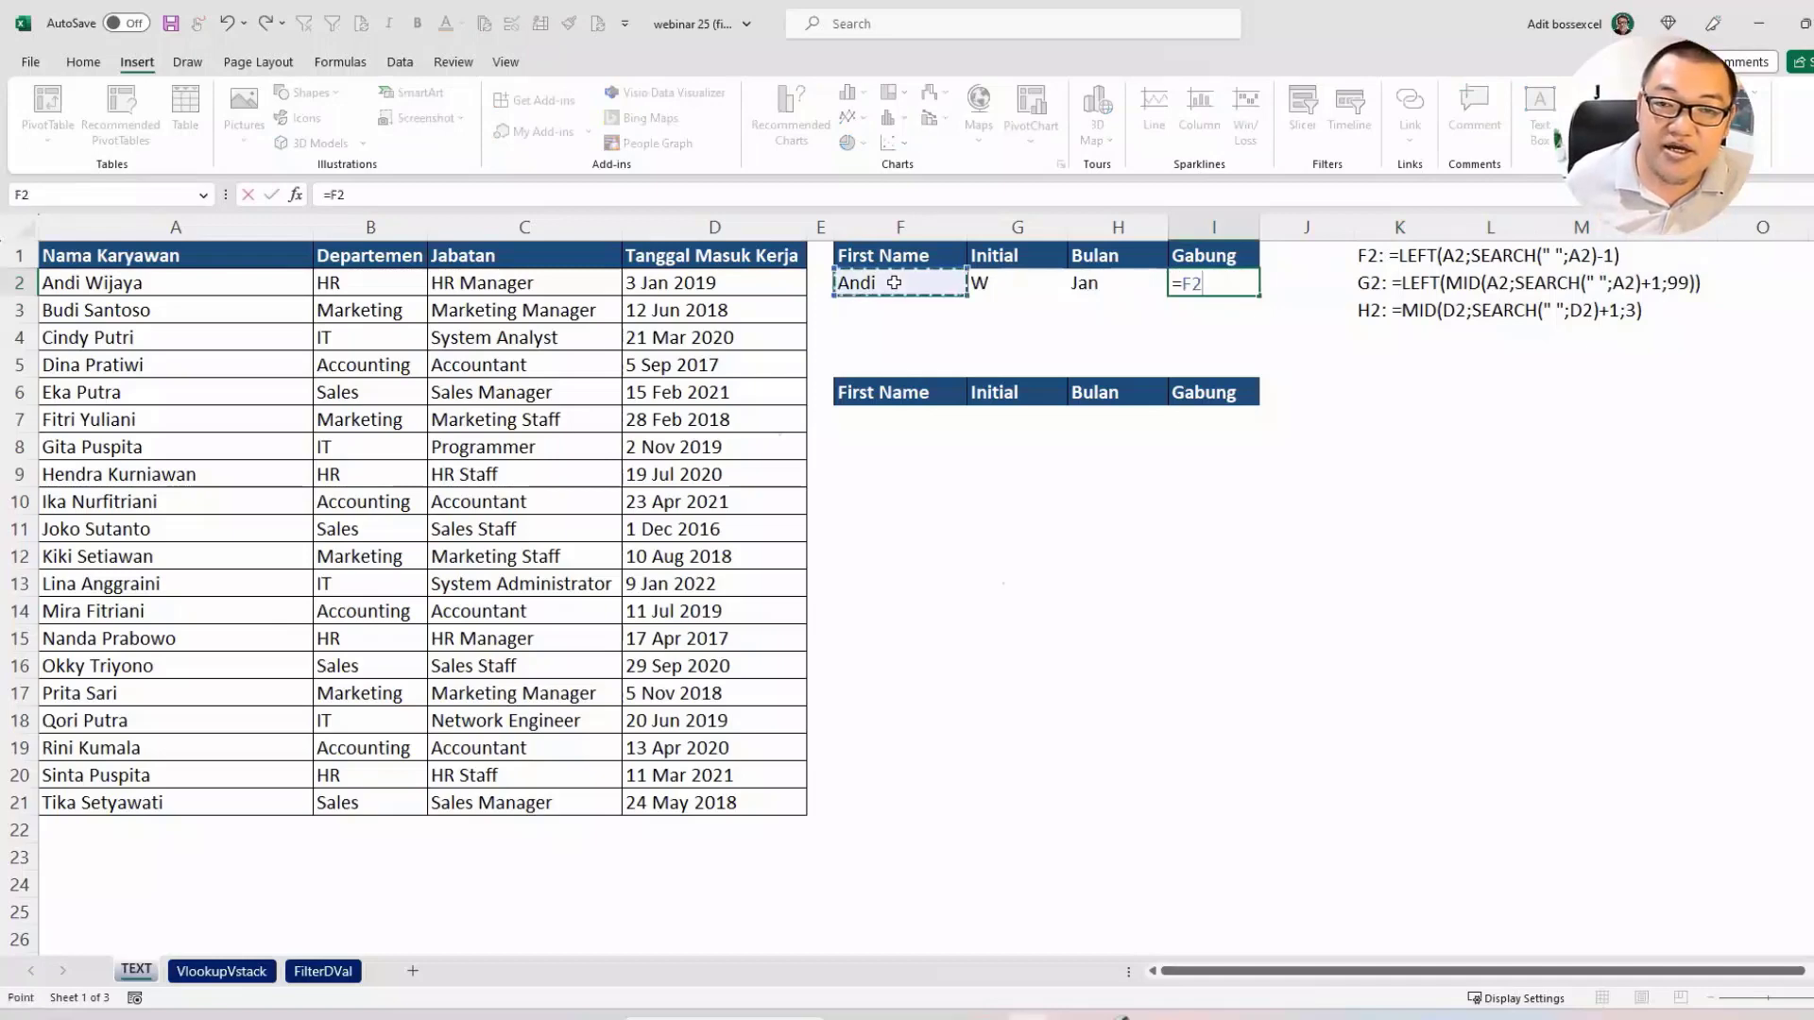
{"action": "type", "text": "&\"-"}
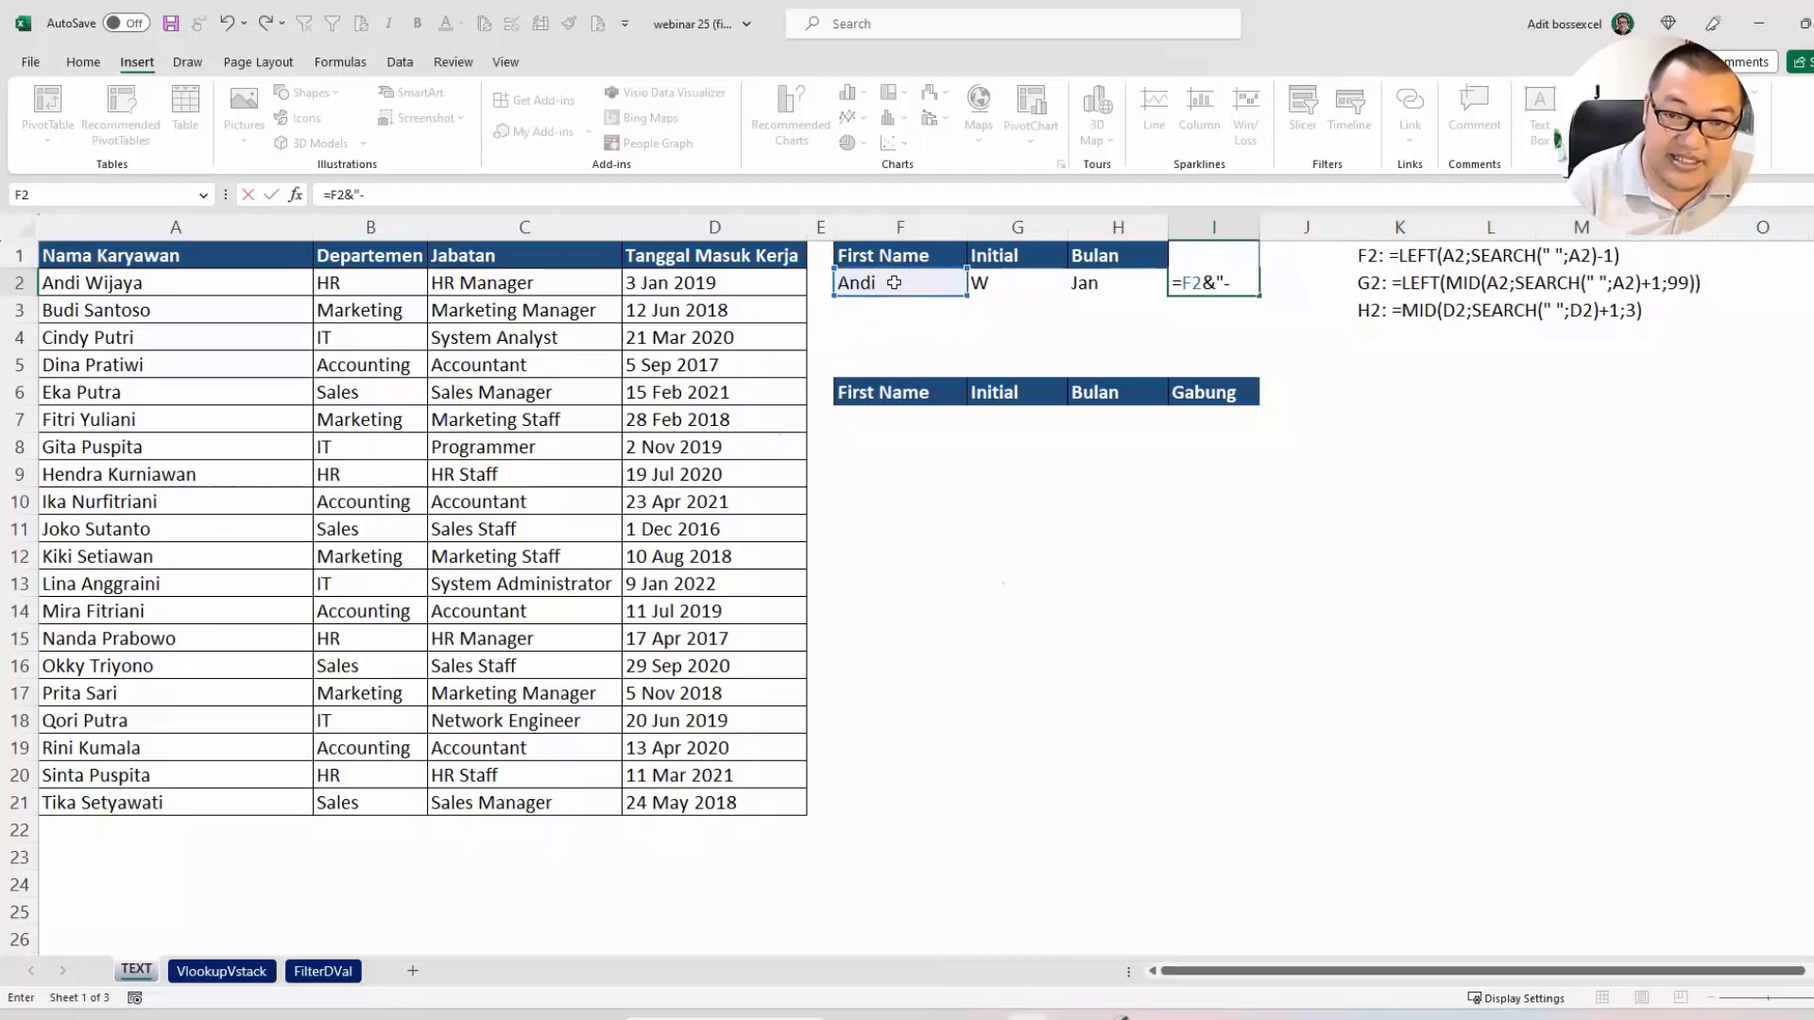
{"action": "type", "text": "\"&"}
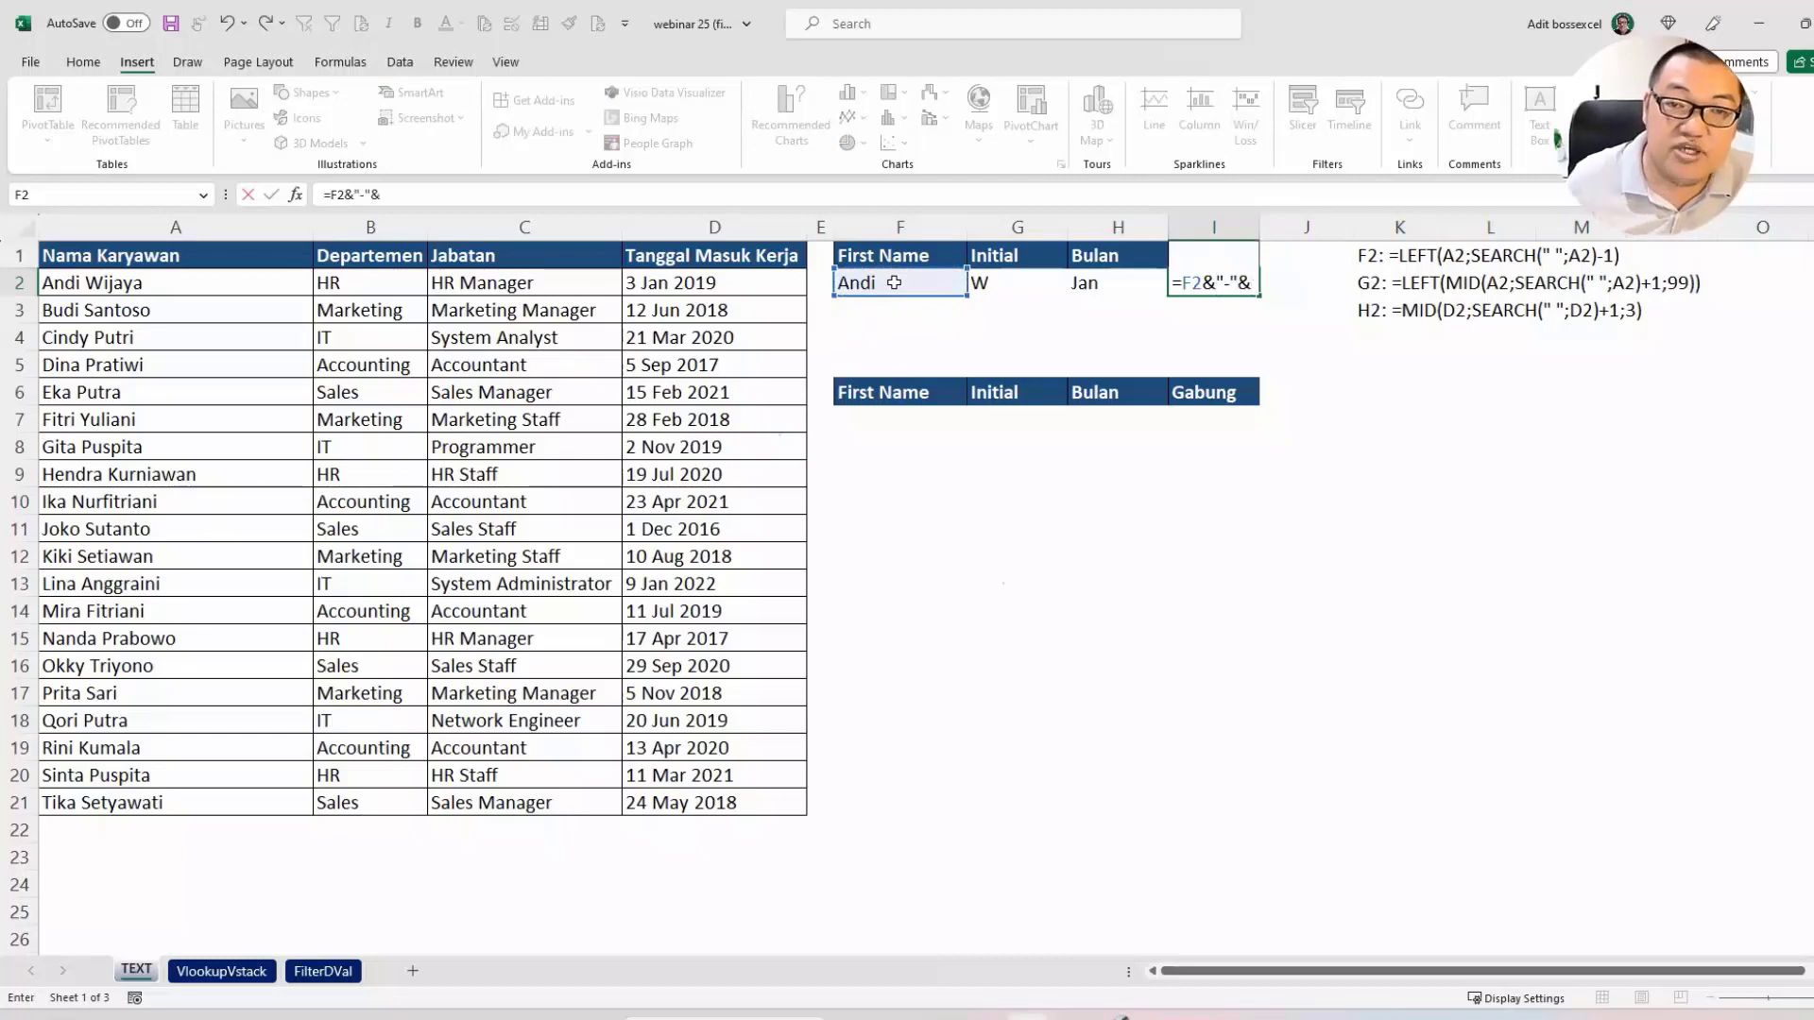
{"action": "left_click", "coordinate": [984, 281]}
{"action": "type", "text": "&"}
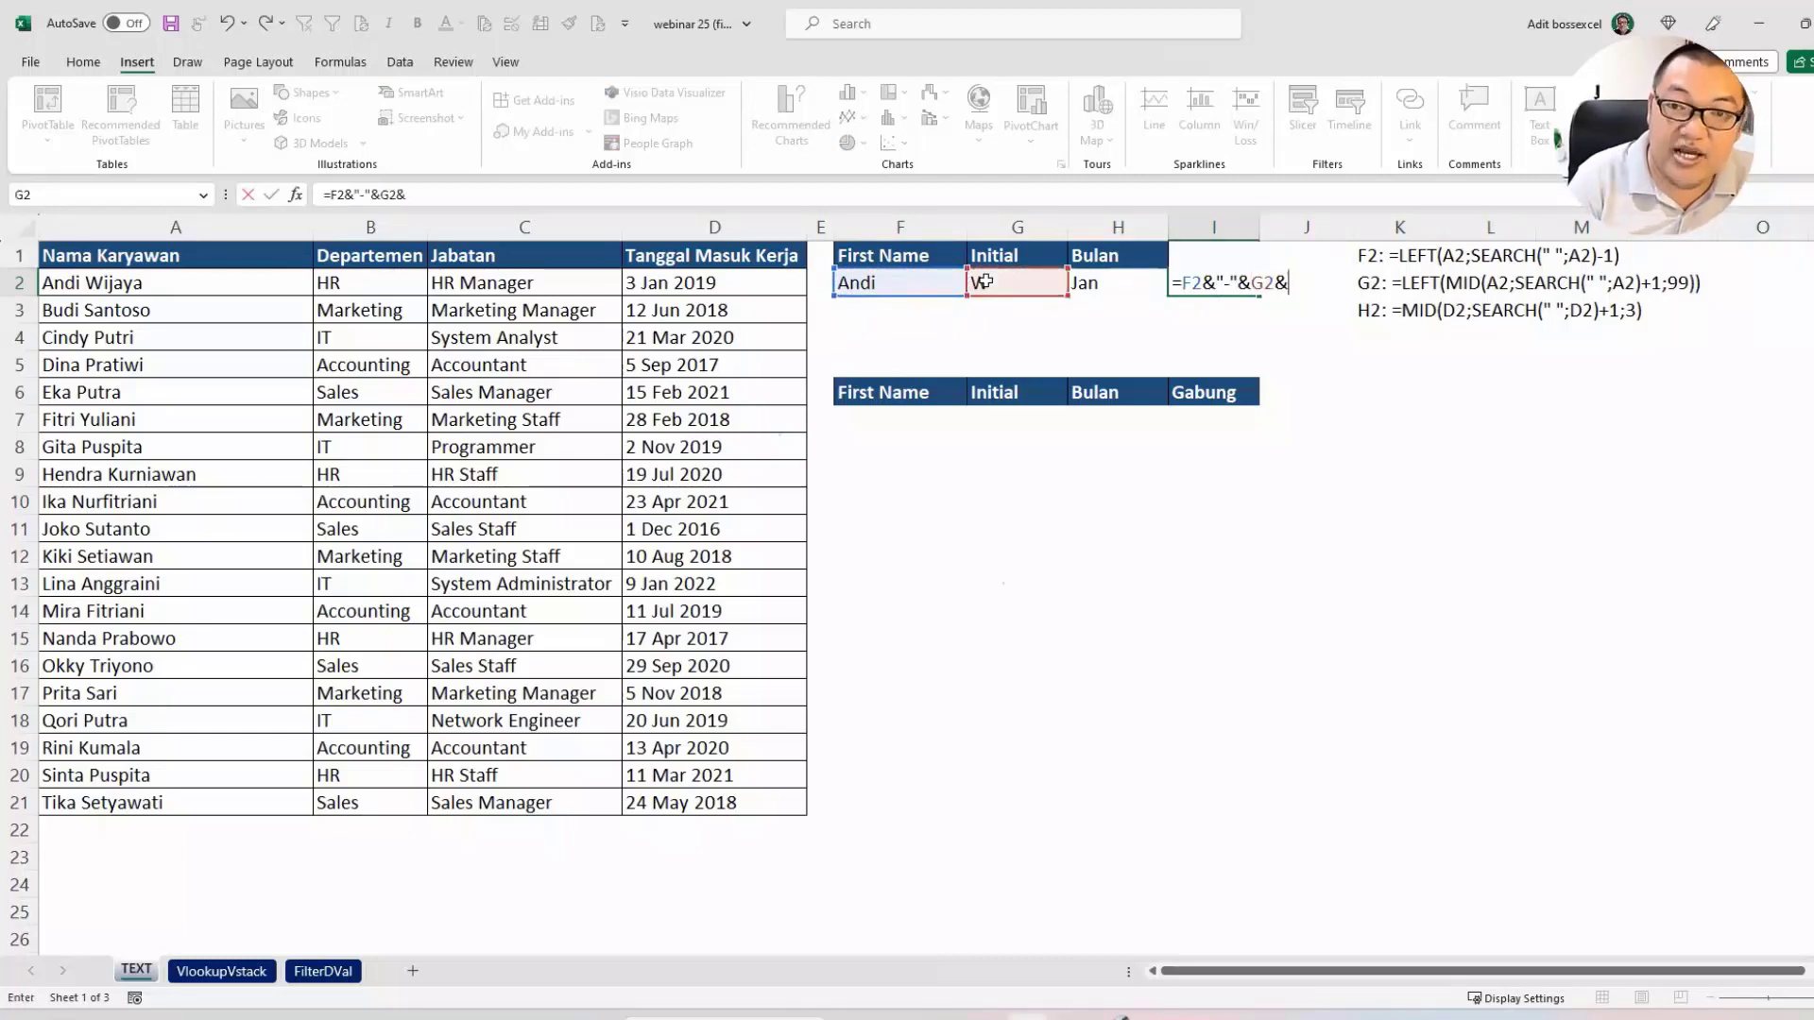
{"action": "type", "text": "\"-\""}
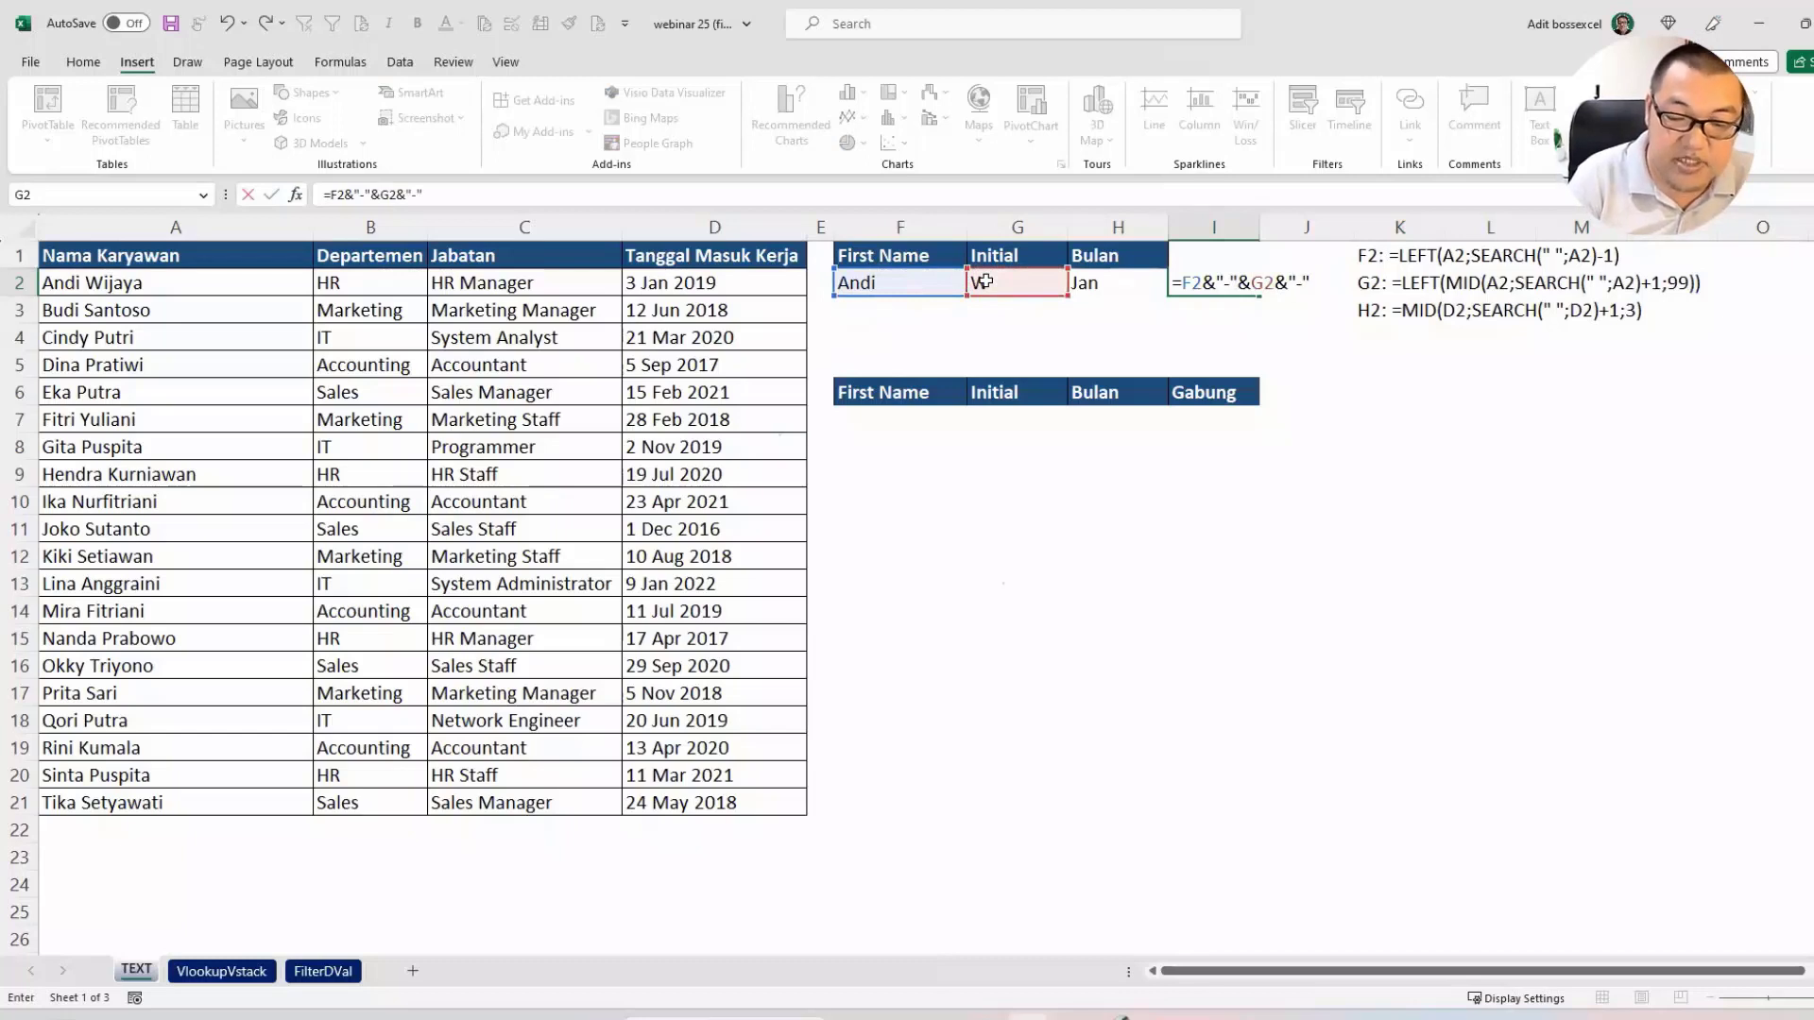
{"action": "type", "text": "&"}
{"action": "left_click", "coordinate": [1082, 281]}
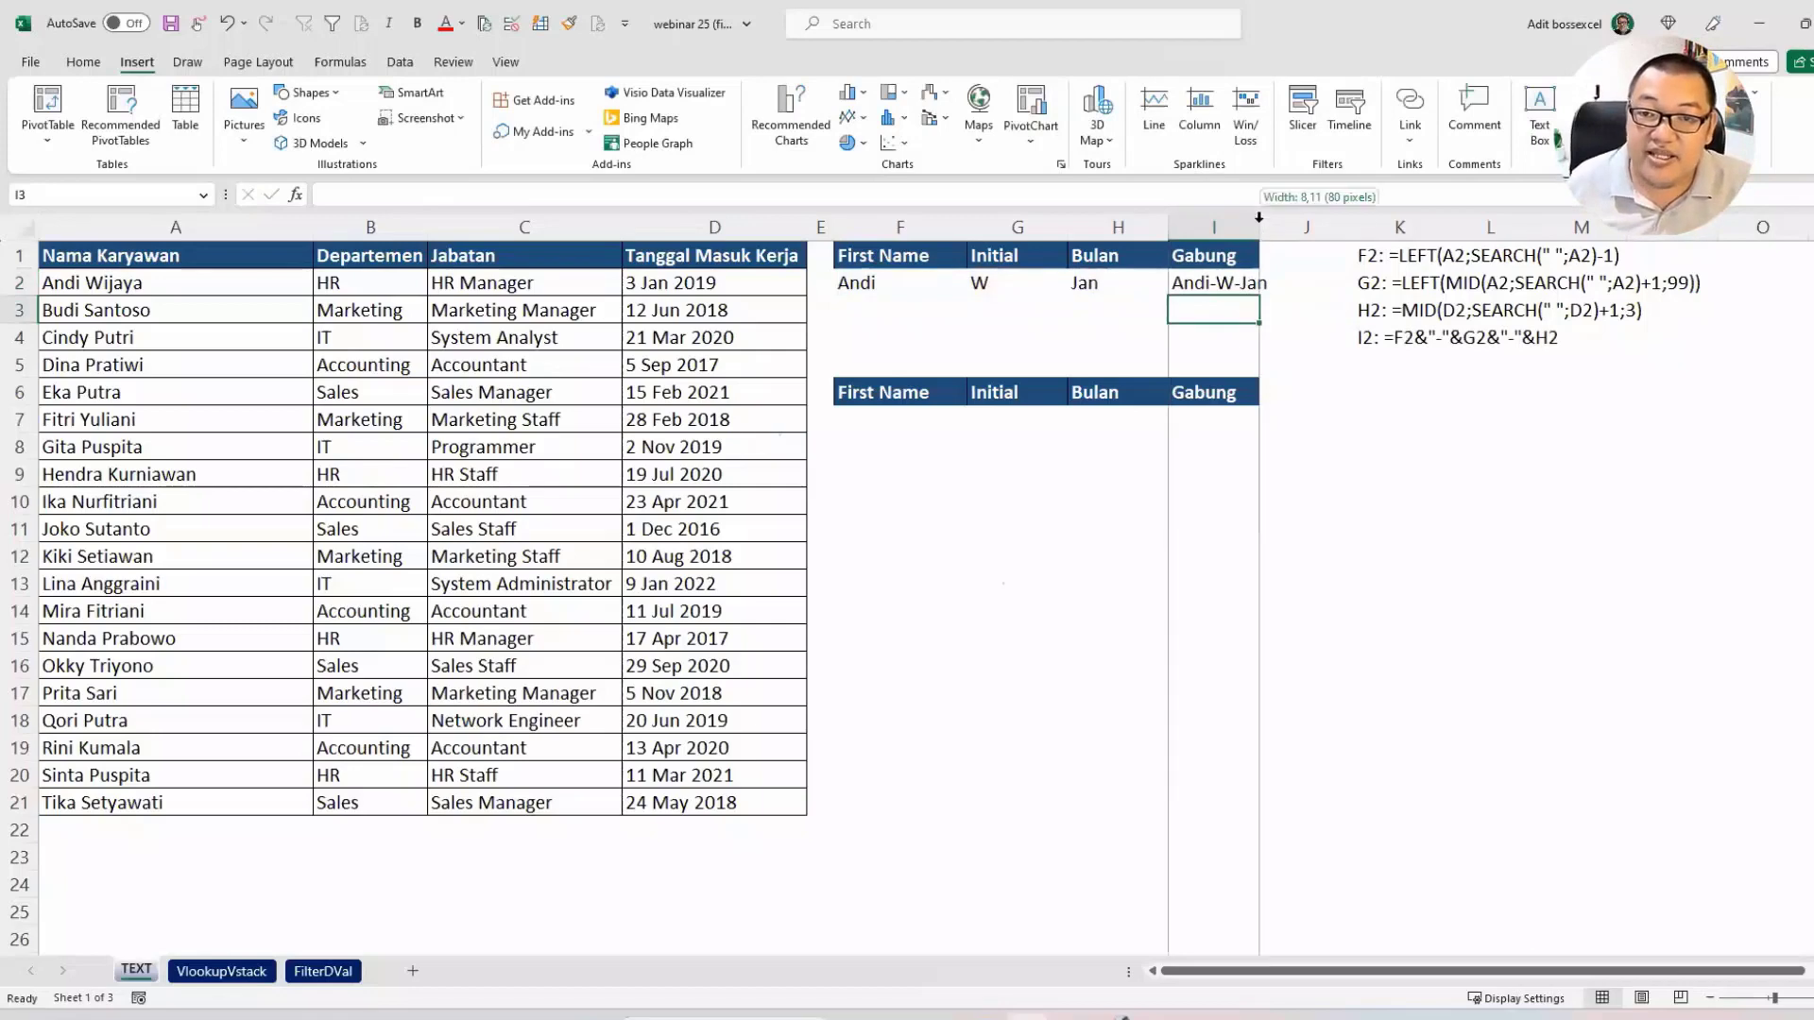
{"action": "double_click", "coordinate": [1260, 227]}
{"action": "left_click", "coordinate": [1261, 269]}
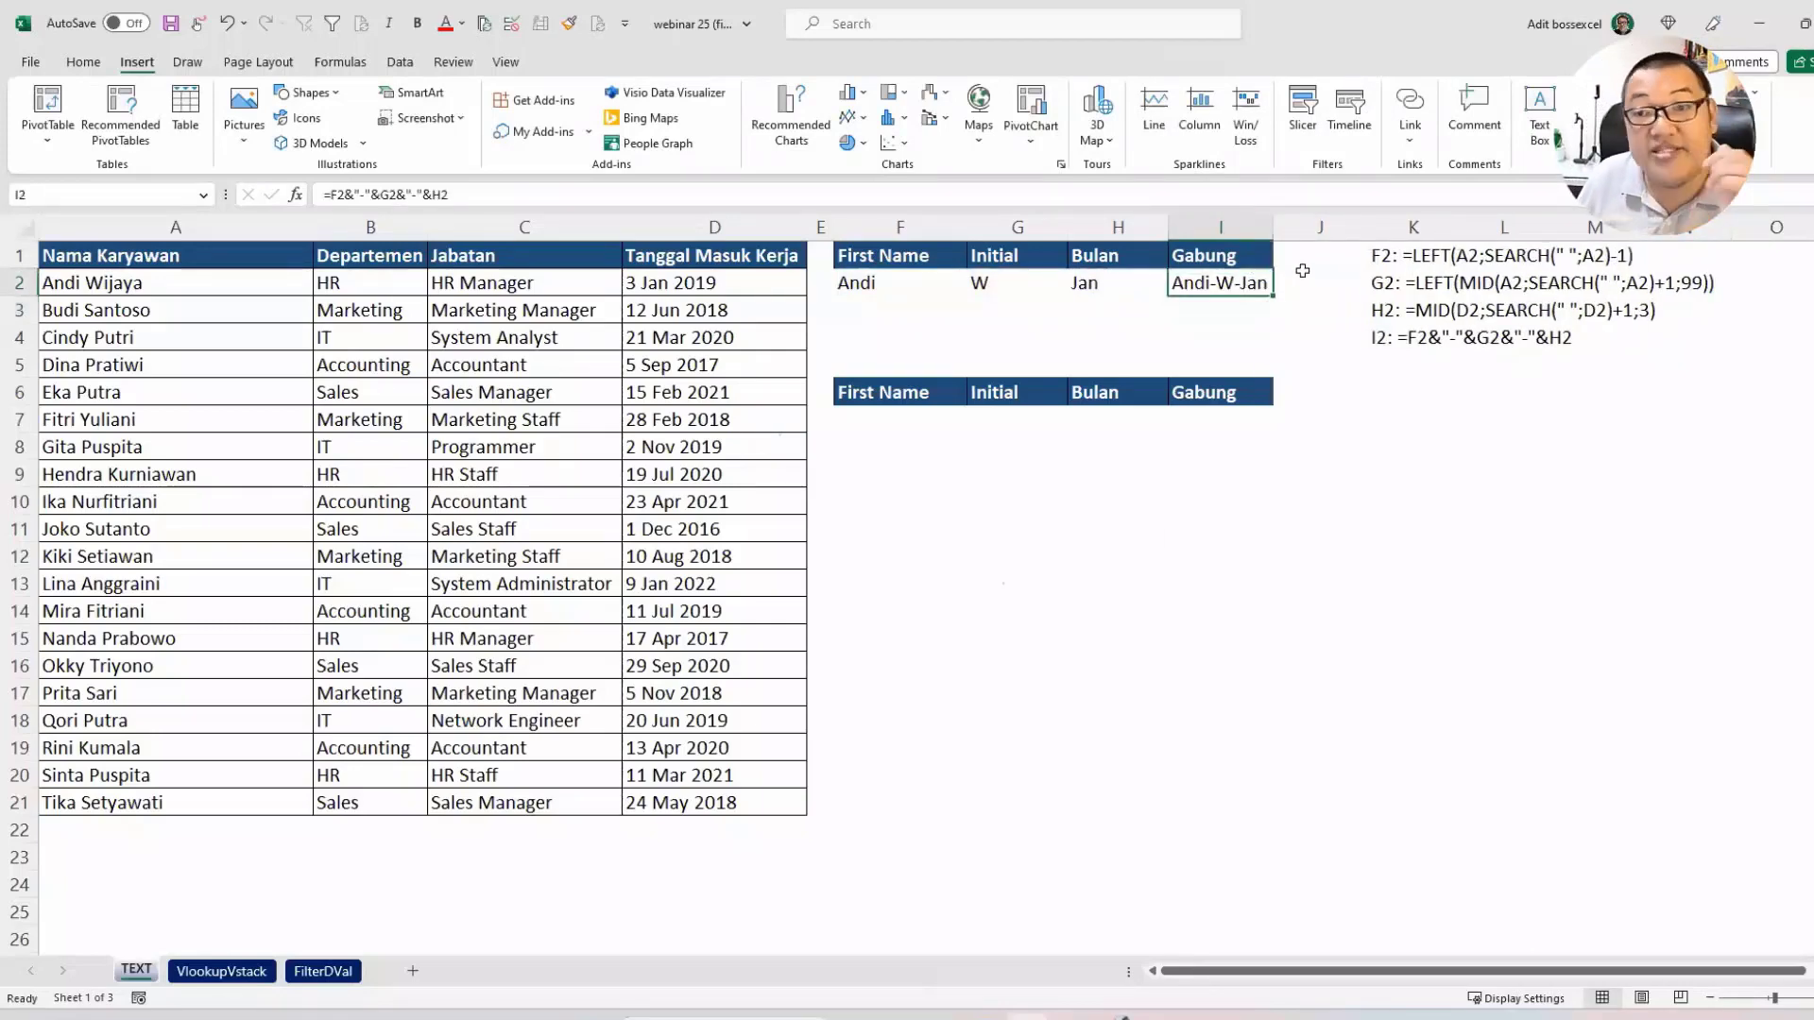
Try filling the formulas in F2:I2 down to row 4, and undo the fill.
{"action": "left_click", "coordinate": [871, 288]}
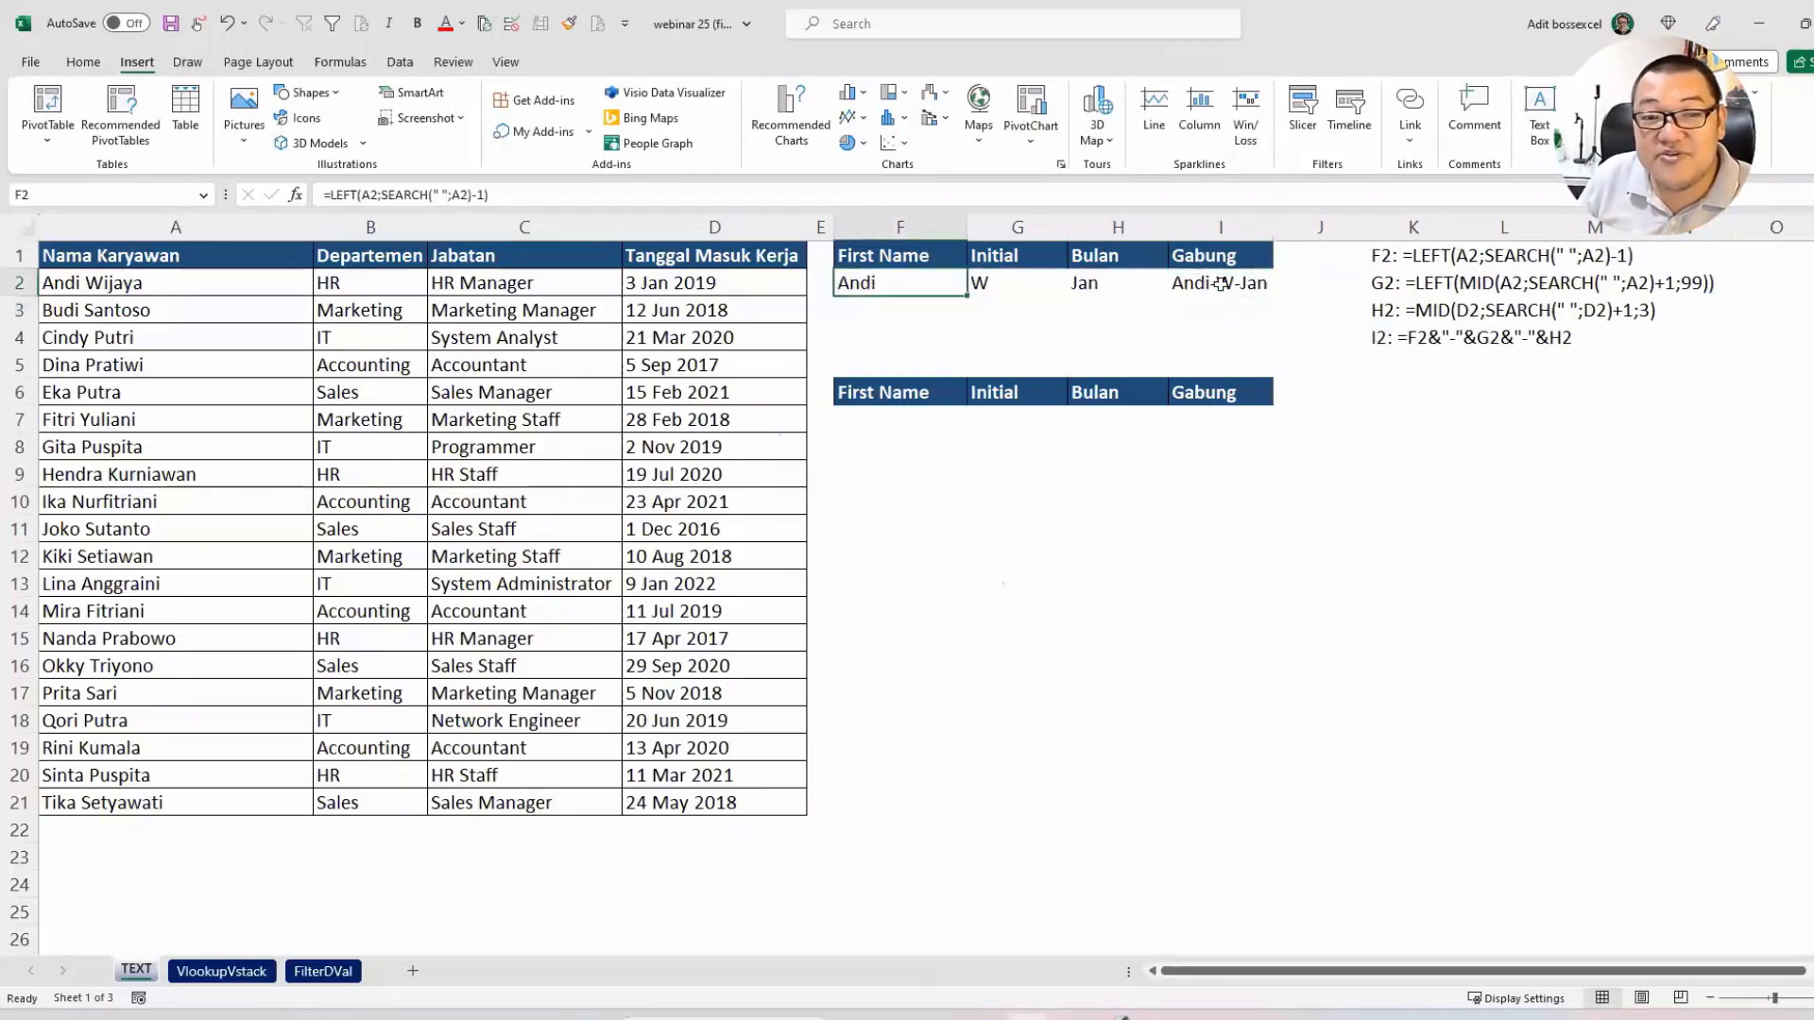
{"action": "left_click", "coordinate": [1221, 284], "text": "shift"}
{"action": "left_click_drag", "start_coordinate": [1271, 296], "coordinate": [1267, 347]}
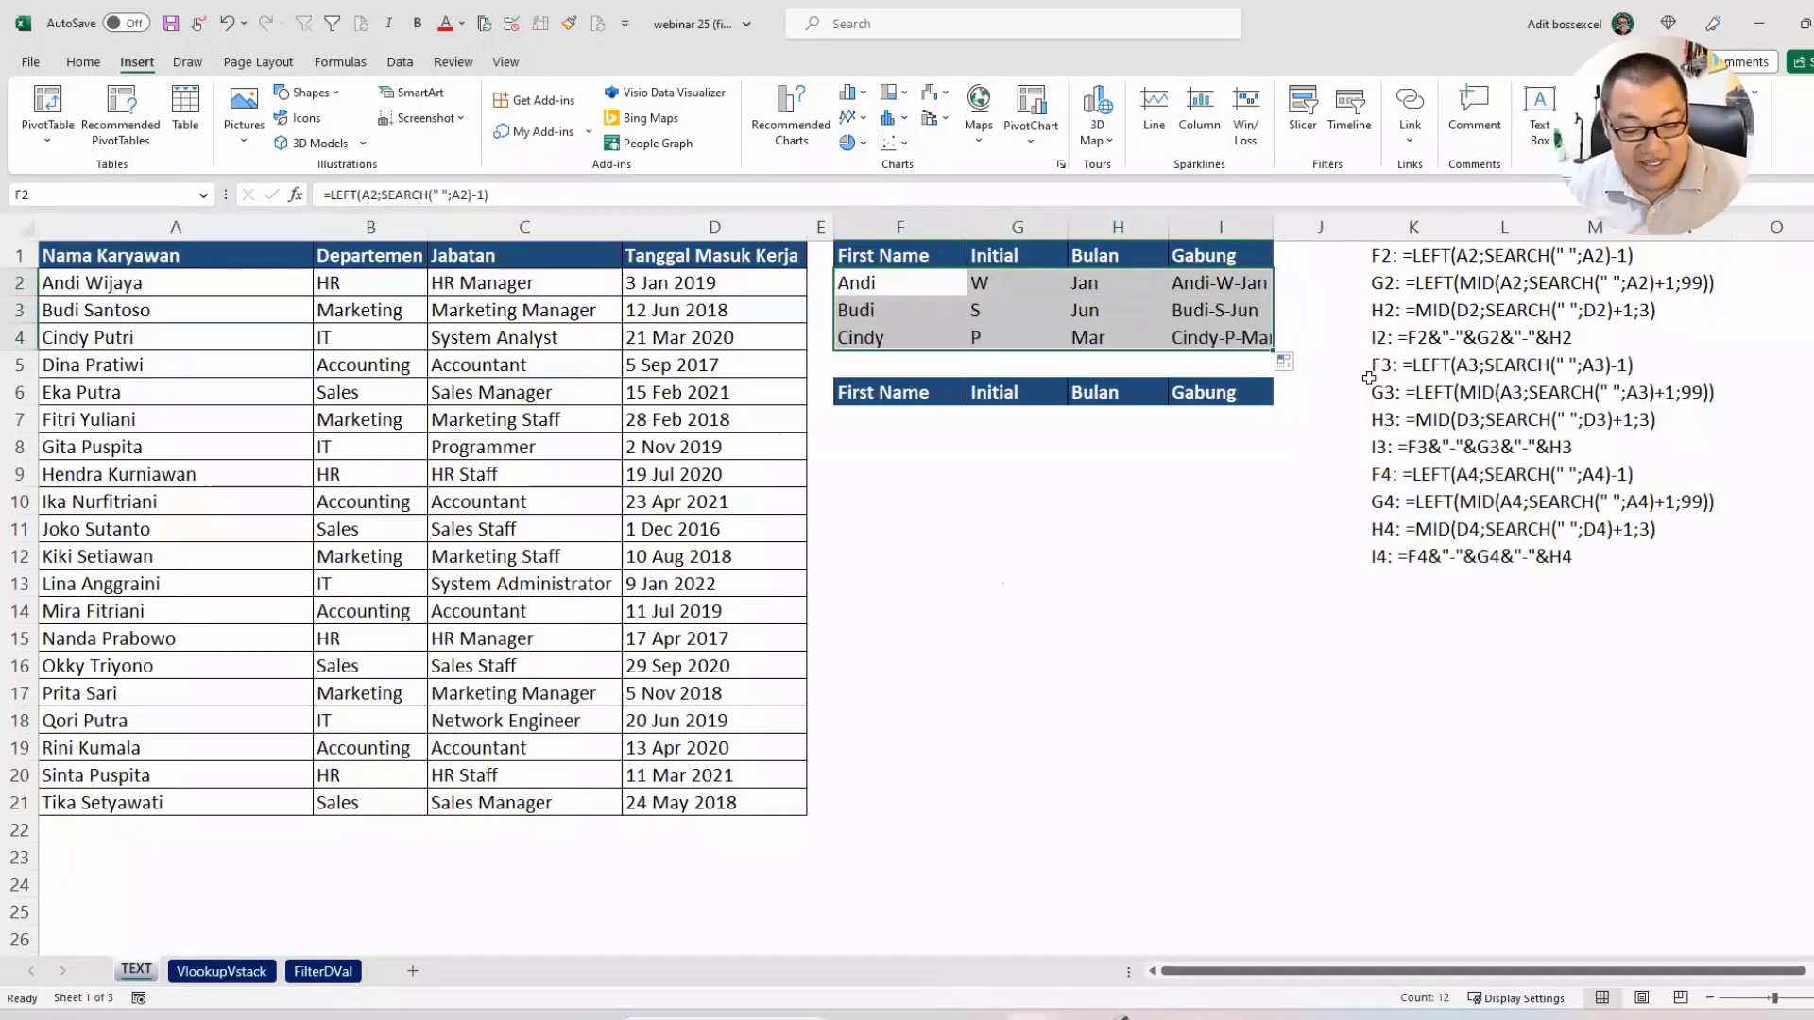
{"action": "key", "text": "ctrl+z"}
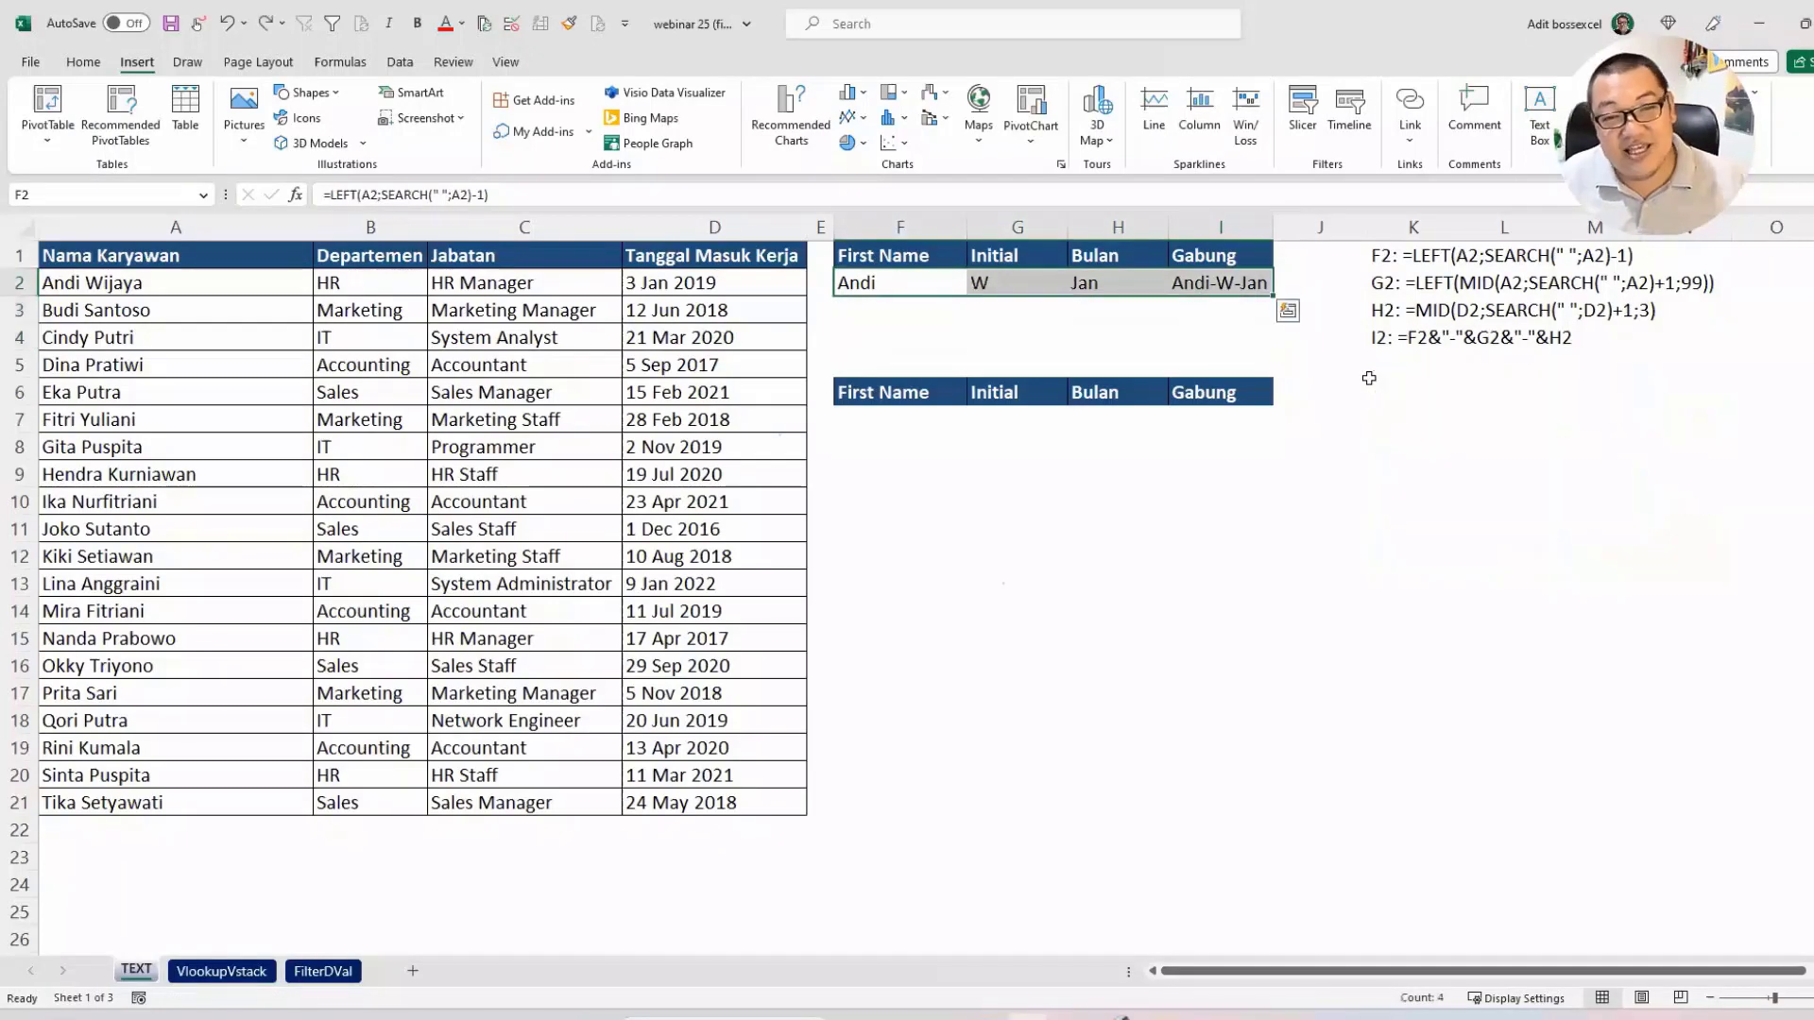
Draw an arrow to the listed F2 formula, underline its LEFT and SEARCH functions, and clear the drawing.
{"action": "left_click", "coordinate": [1213, 462]}
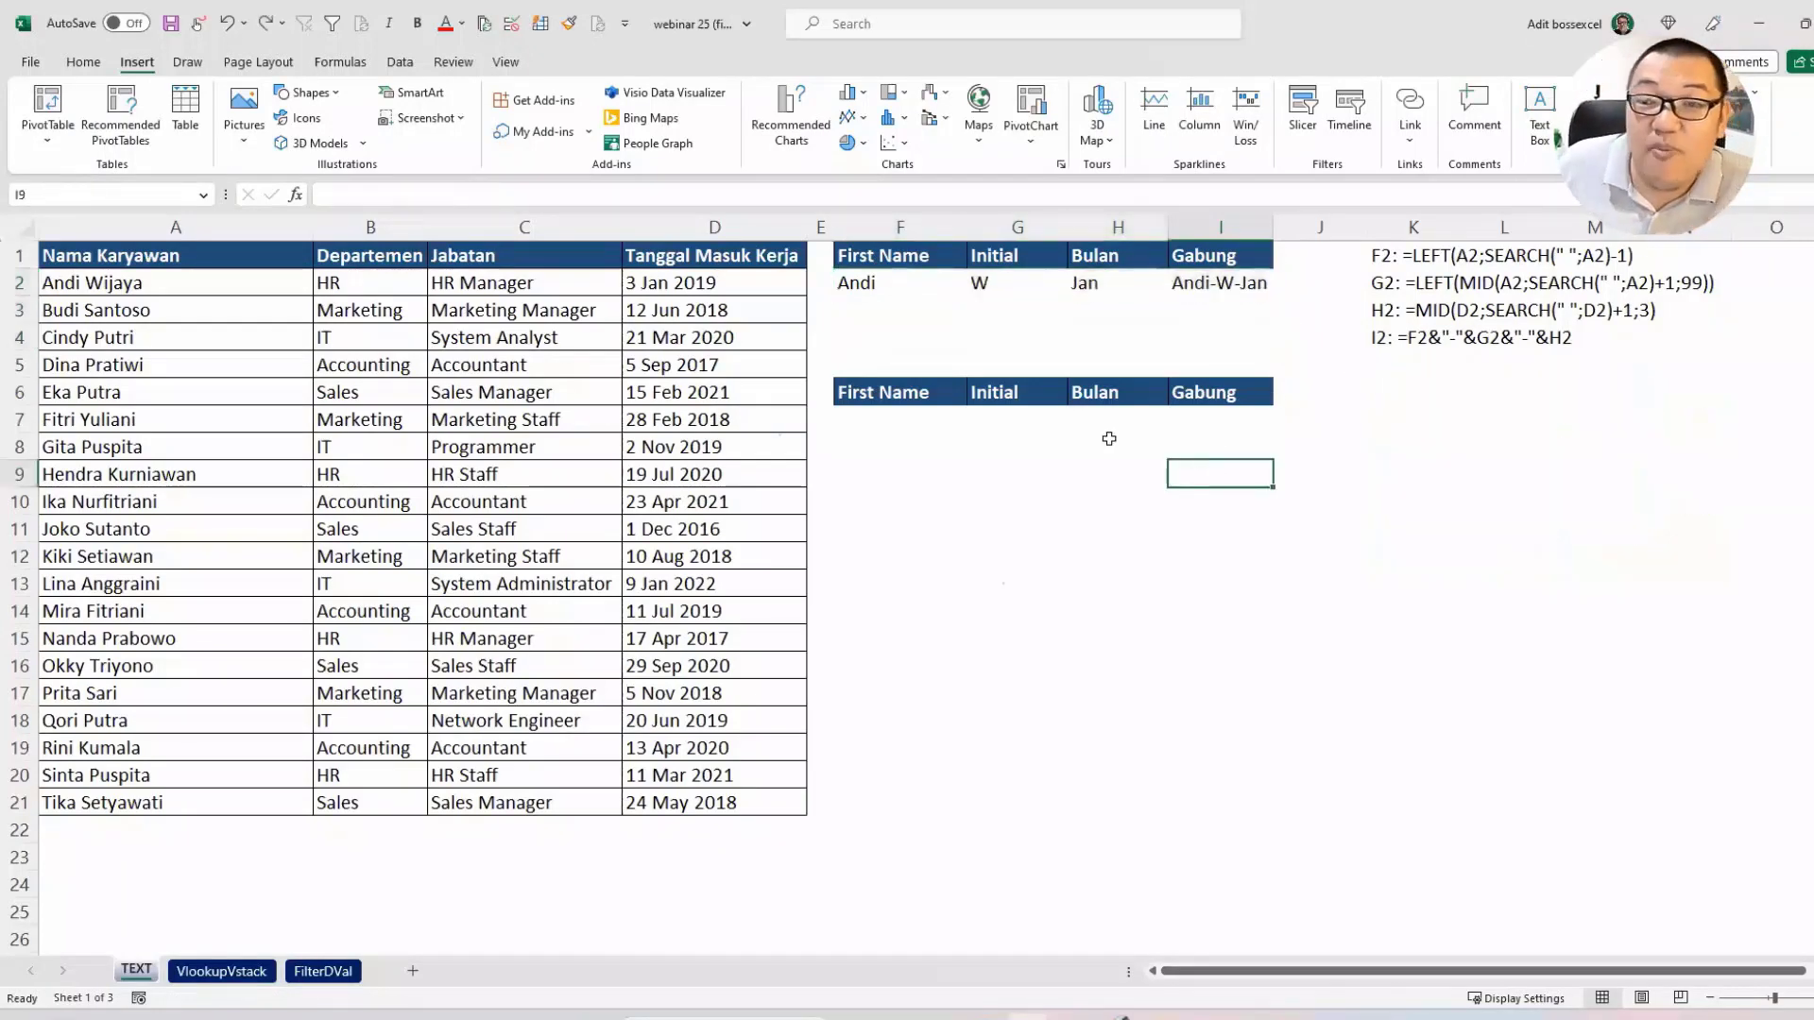
{"action": "left_click", "coordinate": [902, 417]}
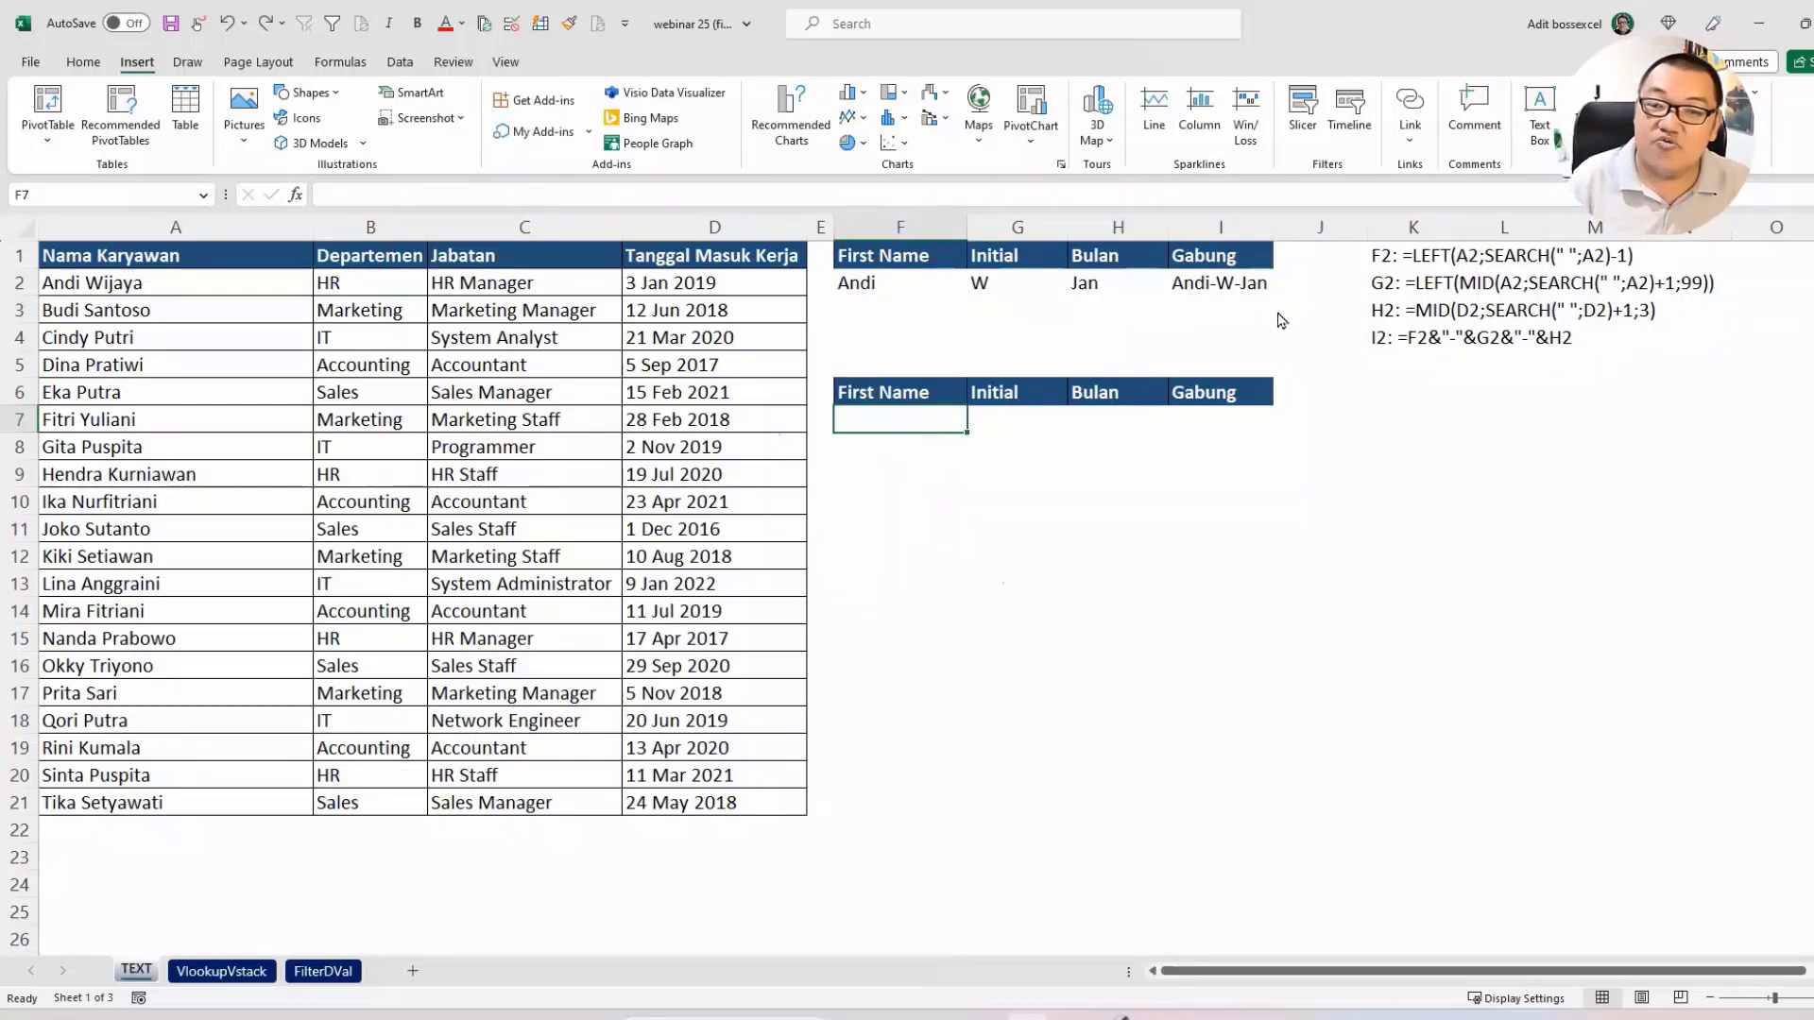
{"action": "mouse_move", "coordinate": [1287, 316]}
{"action": "left_mouse_down"}
{"action": "mouse_move", "coordinate": [1369, 263]}
{"action": "mouse_move", "coordinate": [1483, 266]}
{"action": "left_mouse_up"}
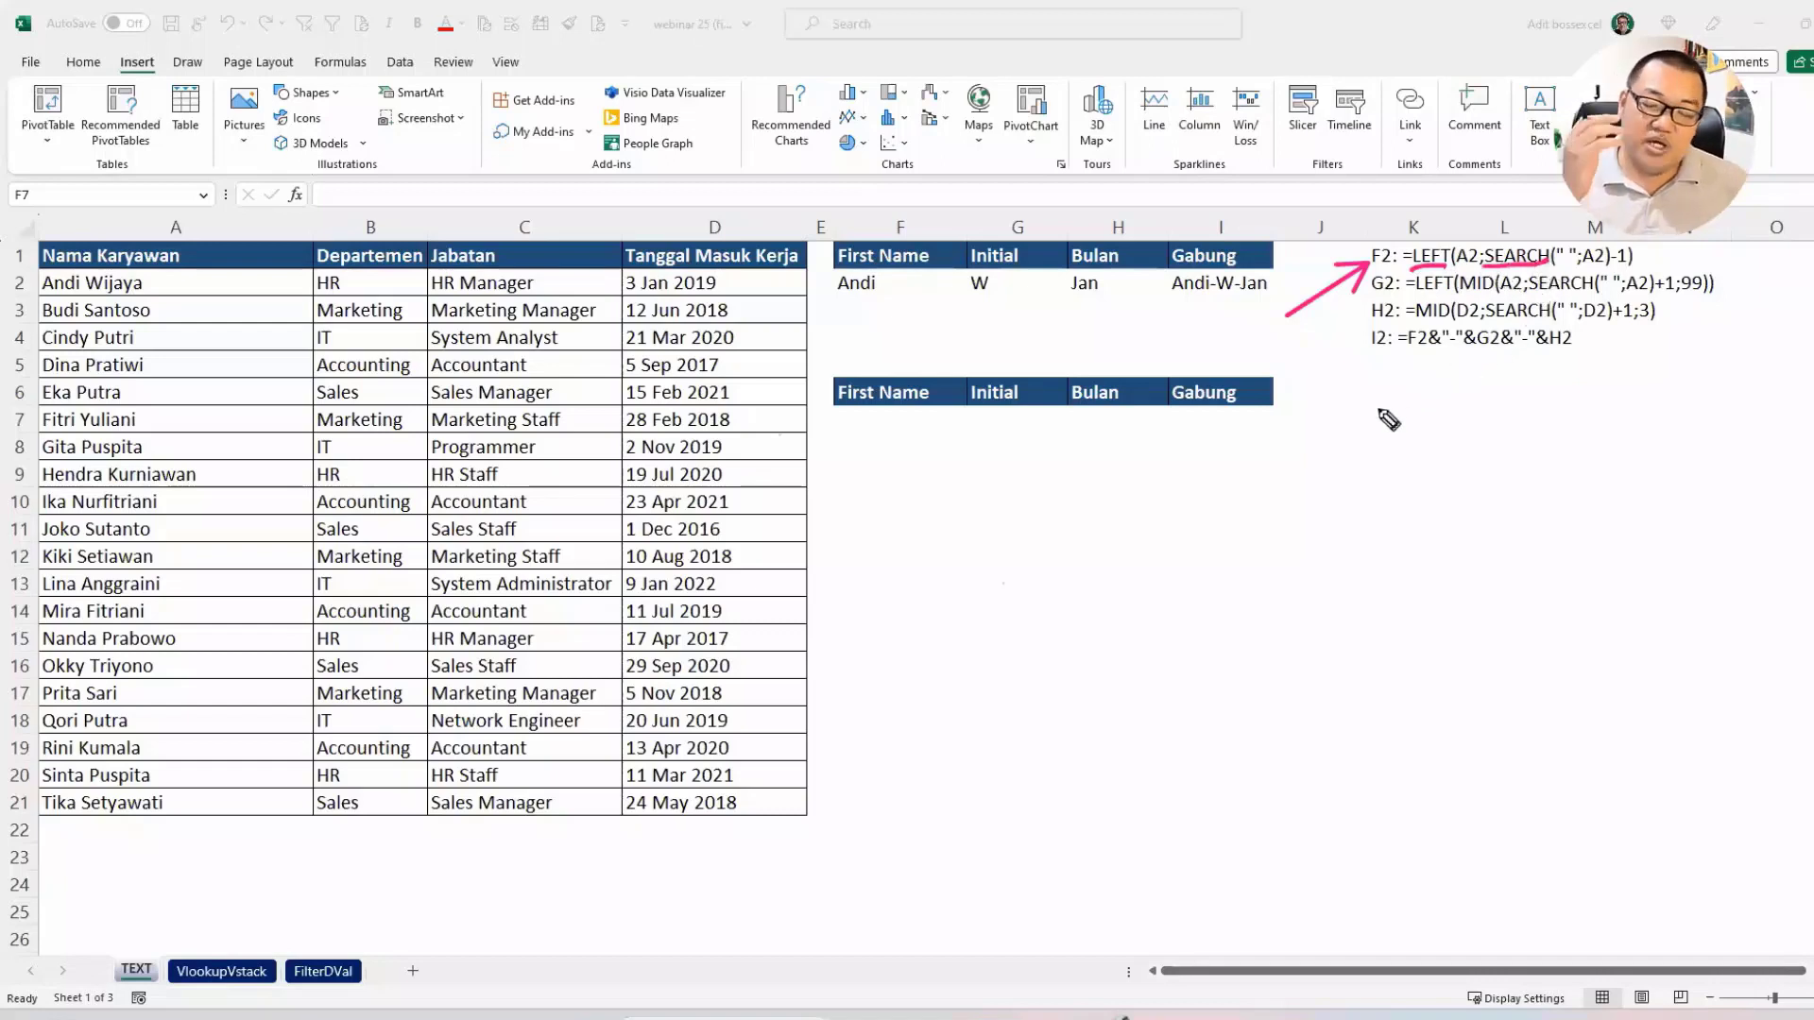
{"action": "key", "text": "e"}
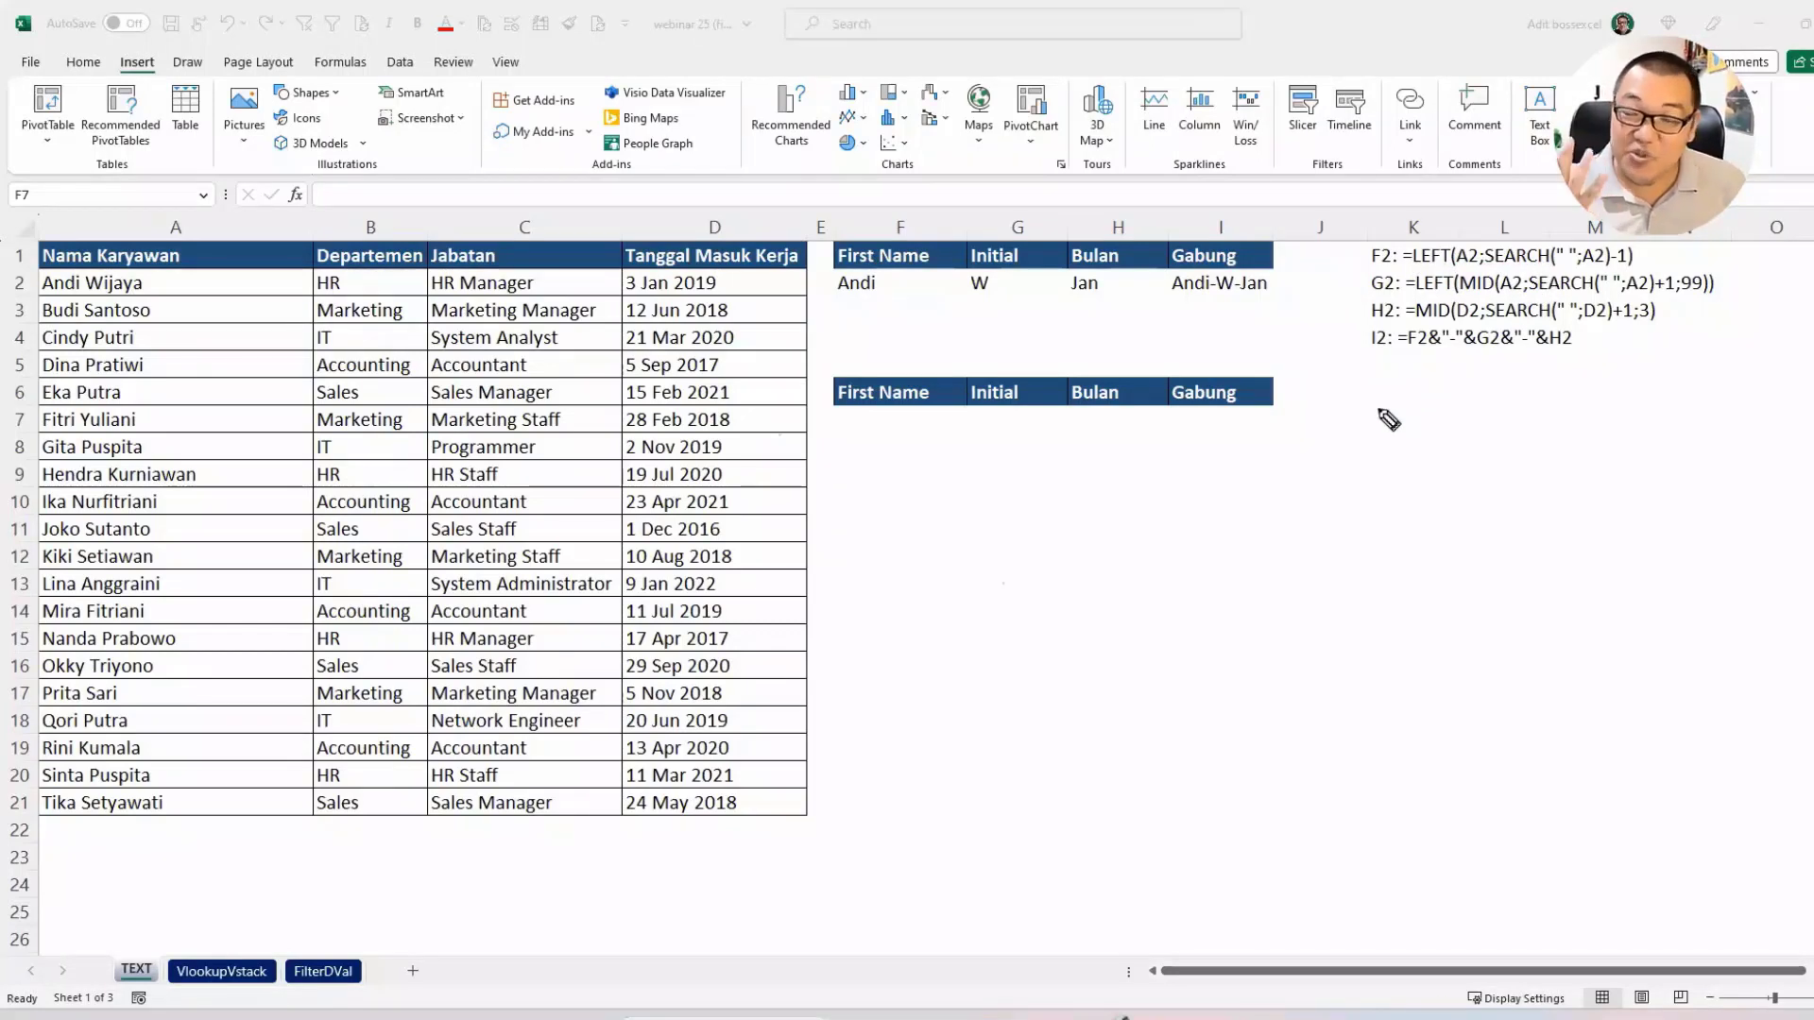
{"action": "key", "text": "Escape"}
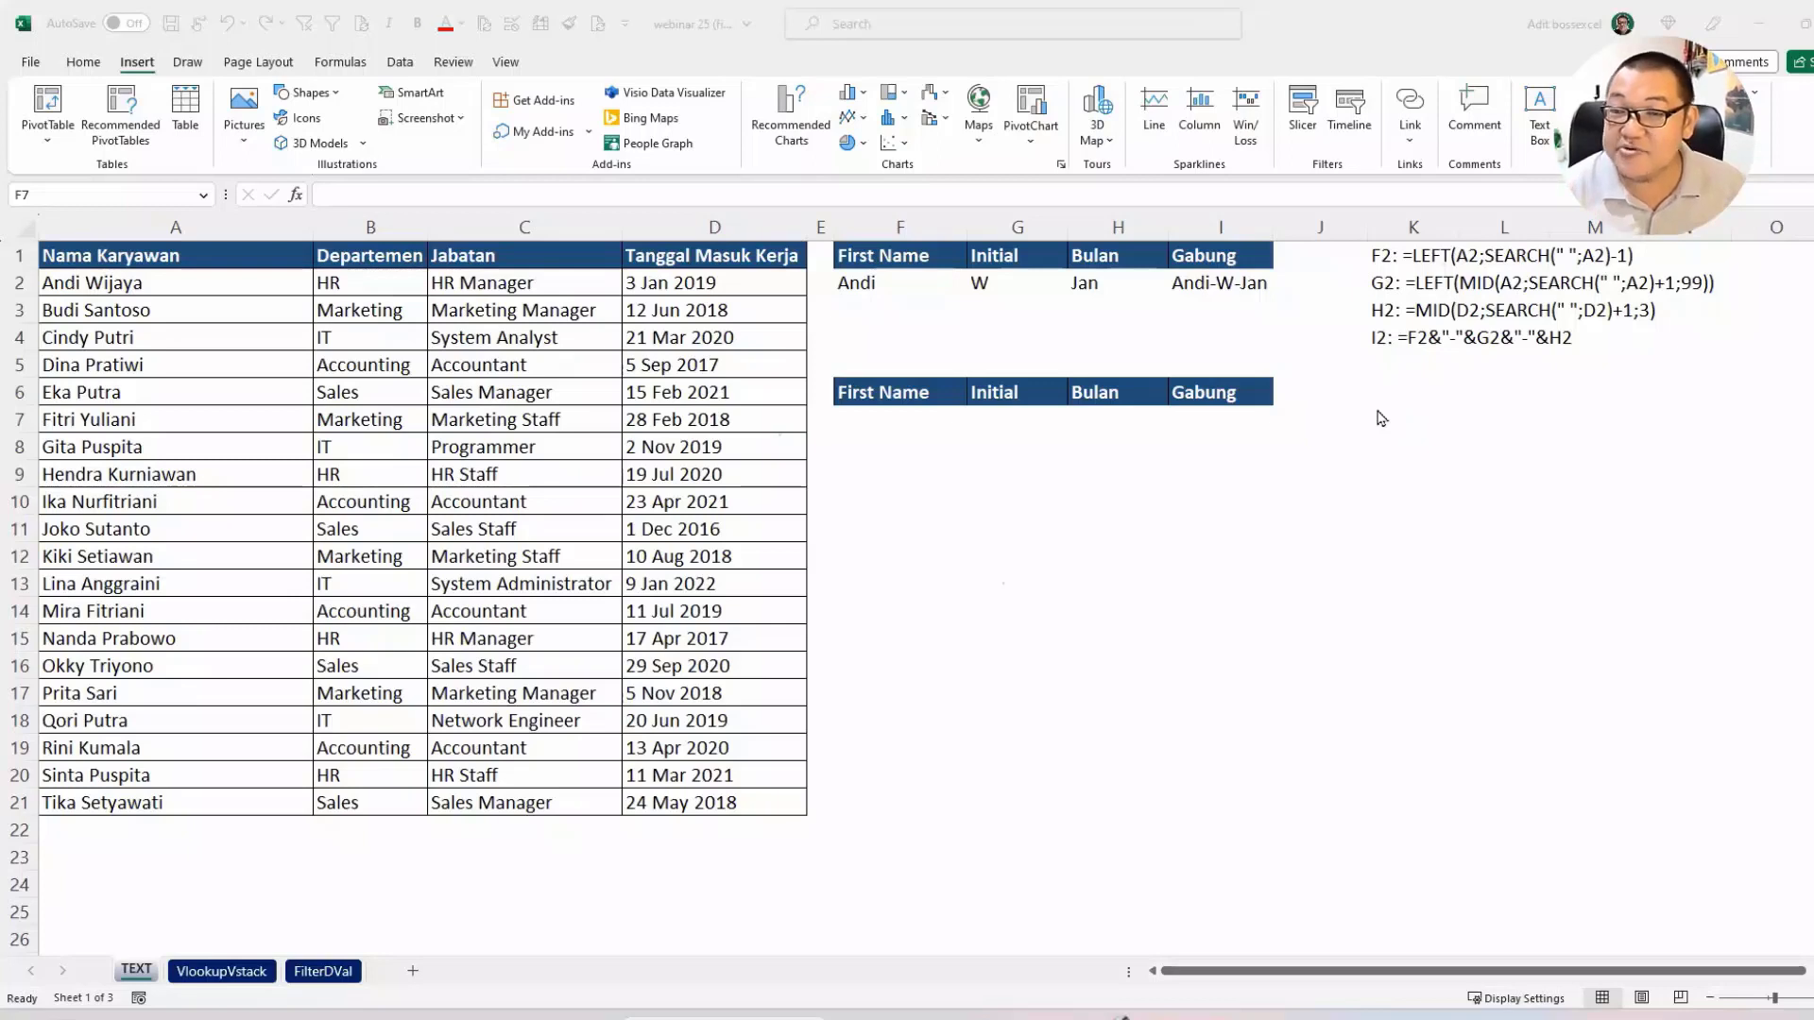
{"action": "left_click", "coordinate": [928, 417]}
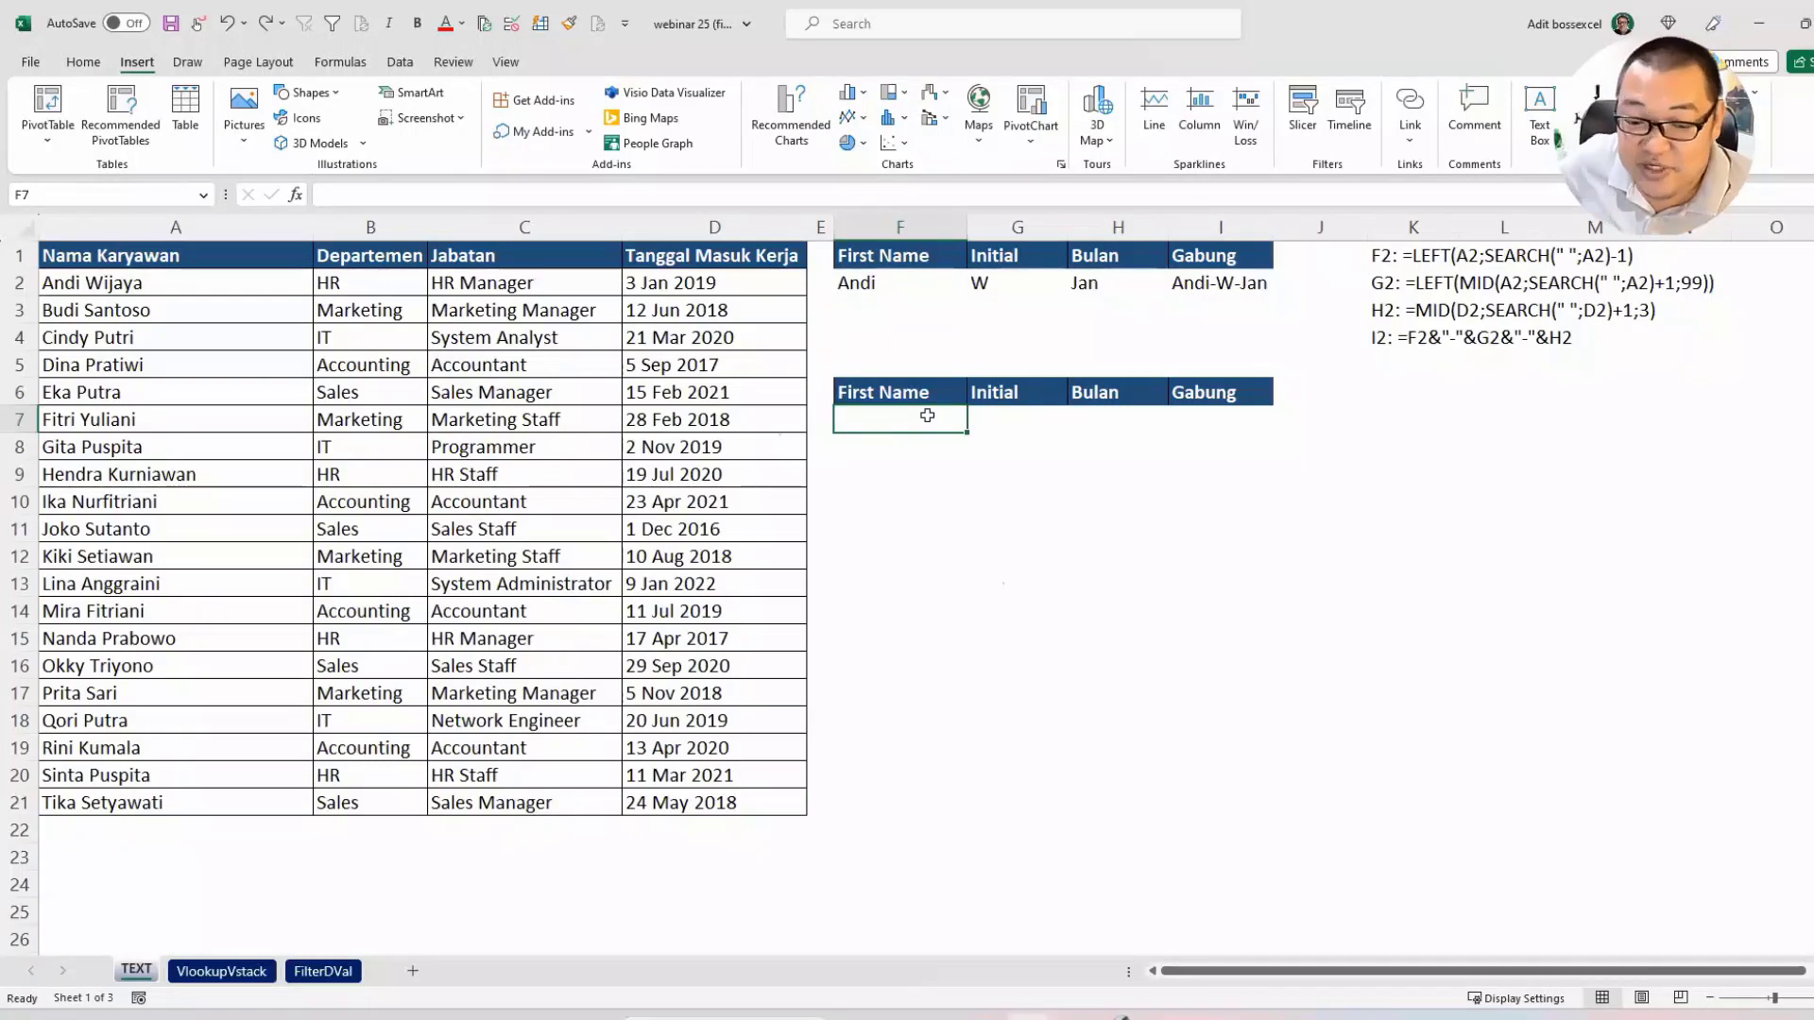
{"action": "type", "text": "="}
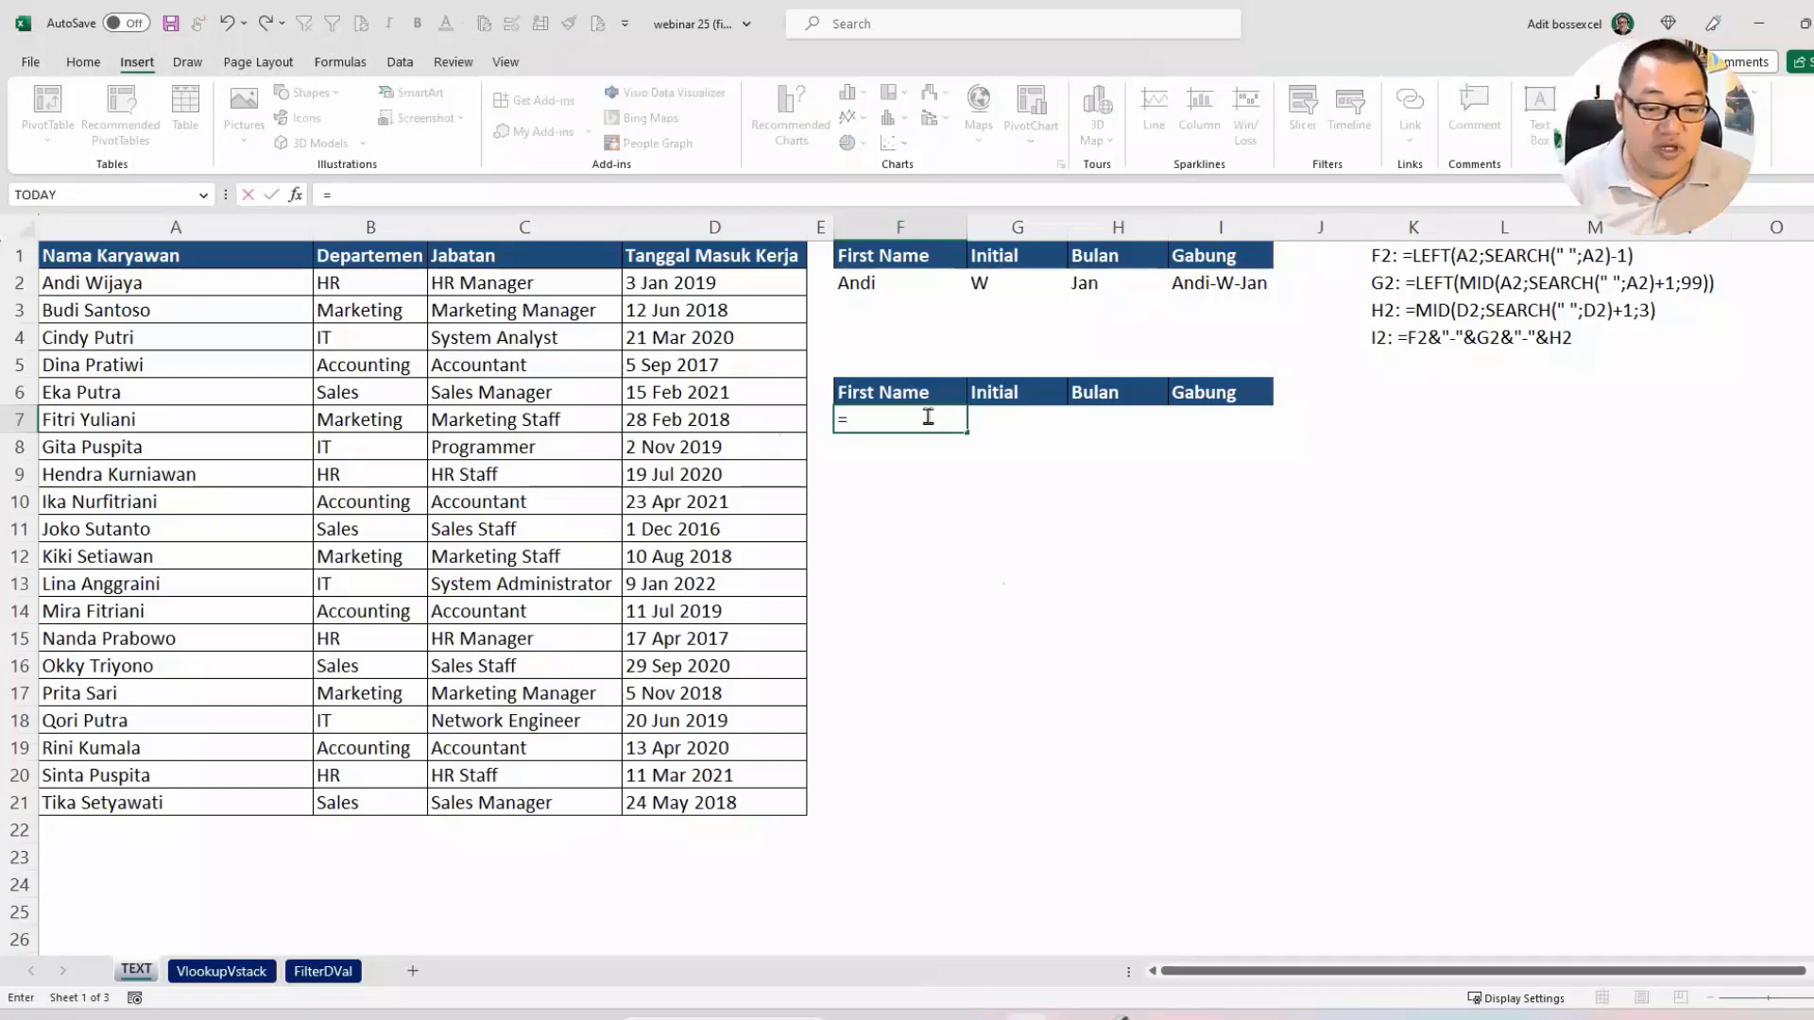
{"action": "key", "text": "Escape"}
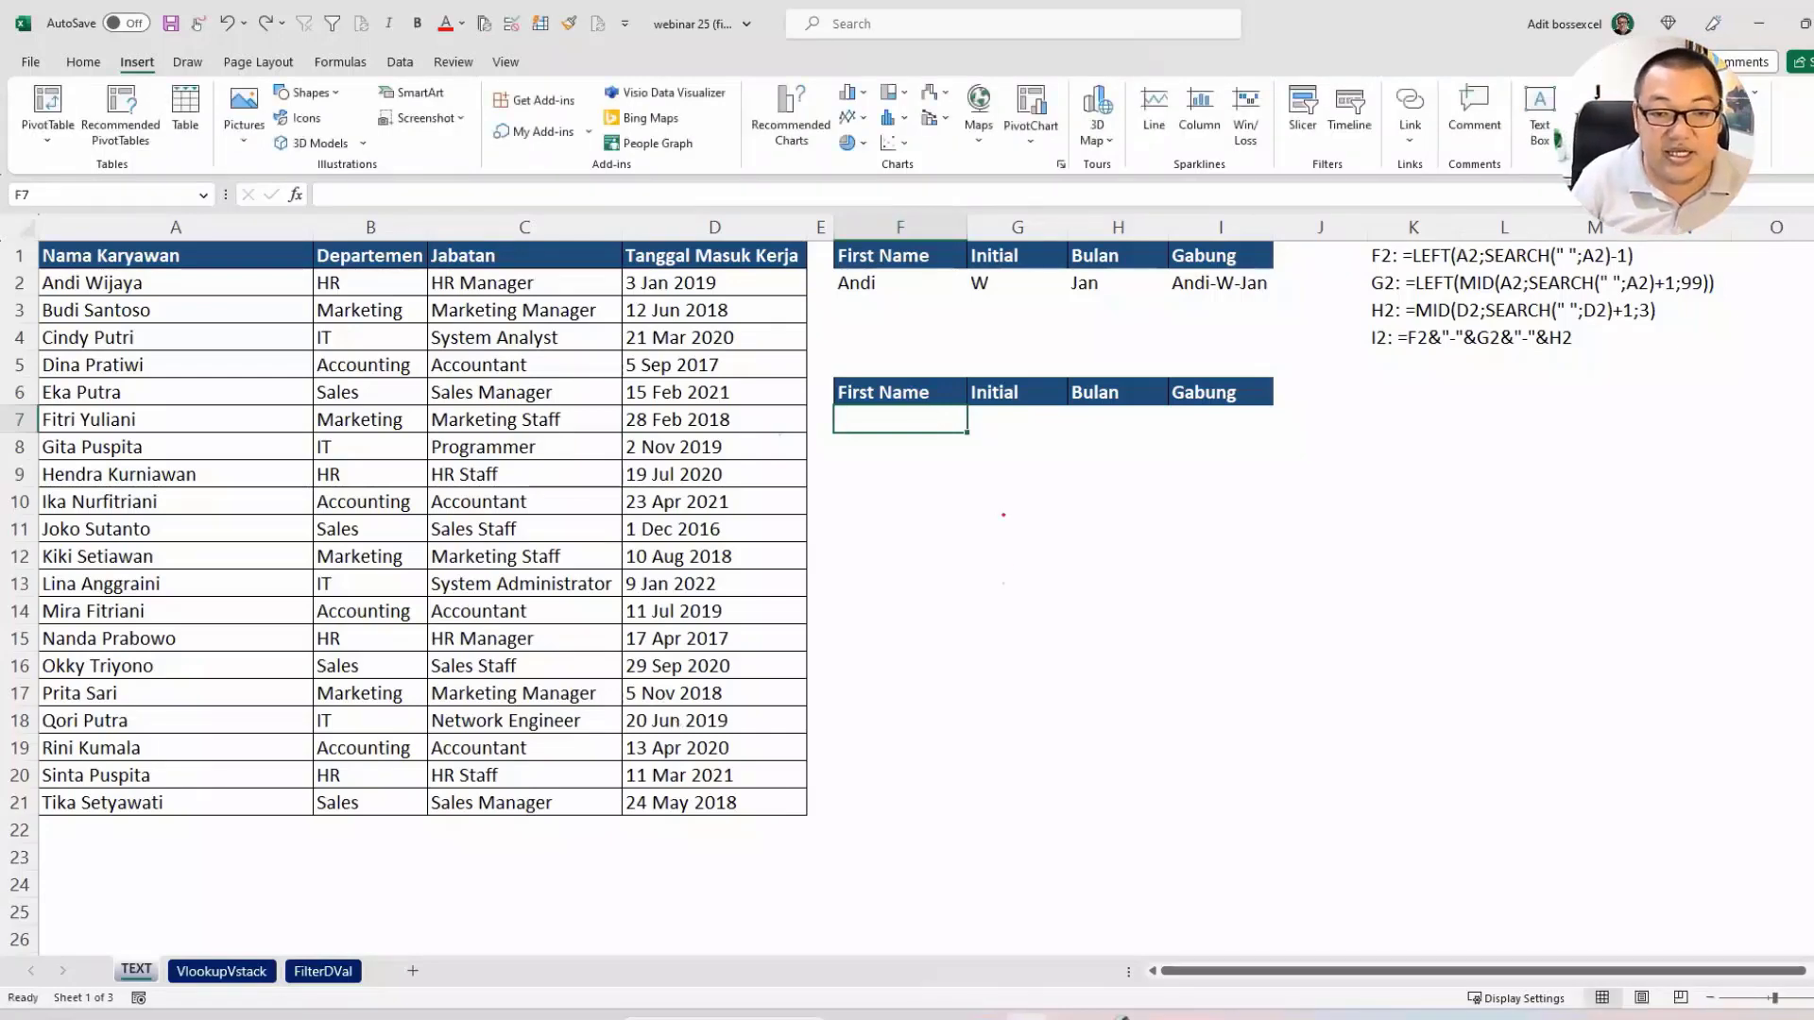
Handwrite the first employee's full name, mark its space with an arrow labelled spasi, and draw a box and boundary line at the space.
{"action": "mouse_move", "coordinate": [1012, 599]}
{"action": "left_mouse_down"}
{"action": "mouse_move", "coordinate": [990, 571]}
{"action": "mouse_move", "coordinate": [974, 629]}
{"action": "mouse_move", "coordinate": [1087, 605]}
{"action": "mouse_move", "coordinate": [1224, 623]}
{"action": "mouse_move", "coordinate": [1198, 612]}
{"action": "mouse_move", "coordinate": [1266, 595]}
{"action": "mouse_move", "coordinate": [1354, 619]}
{"action": "left_mouse_up"}
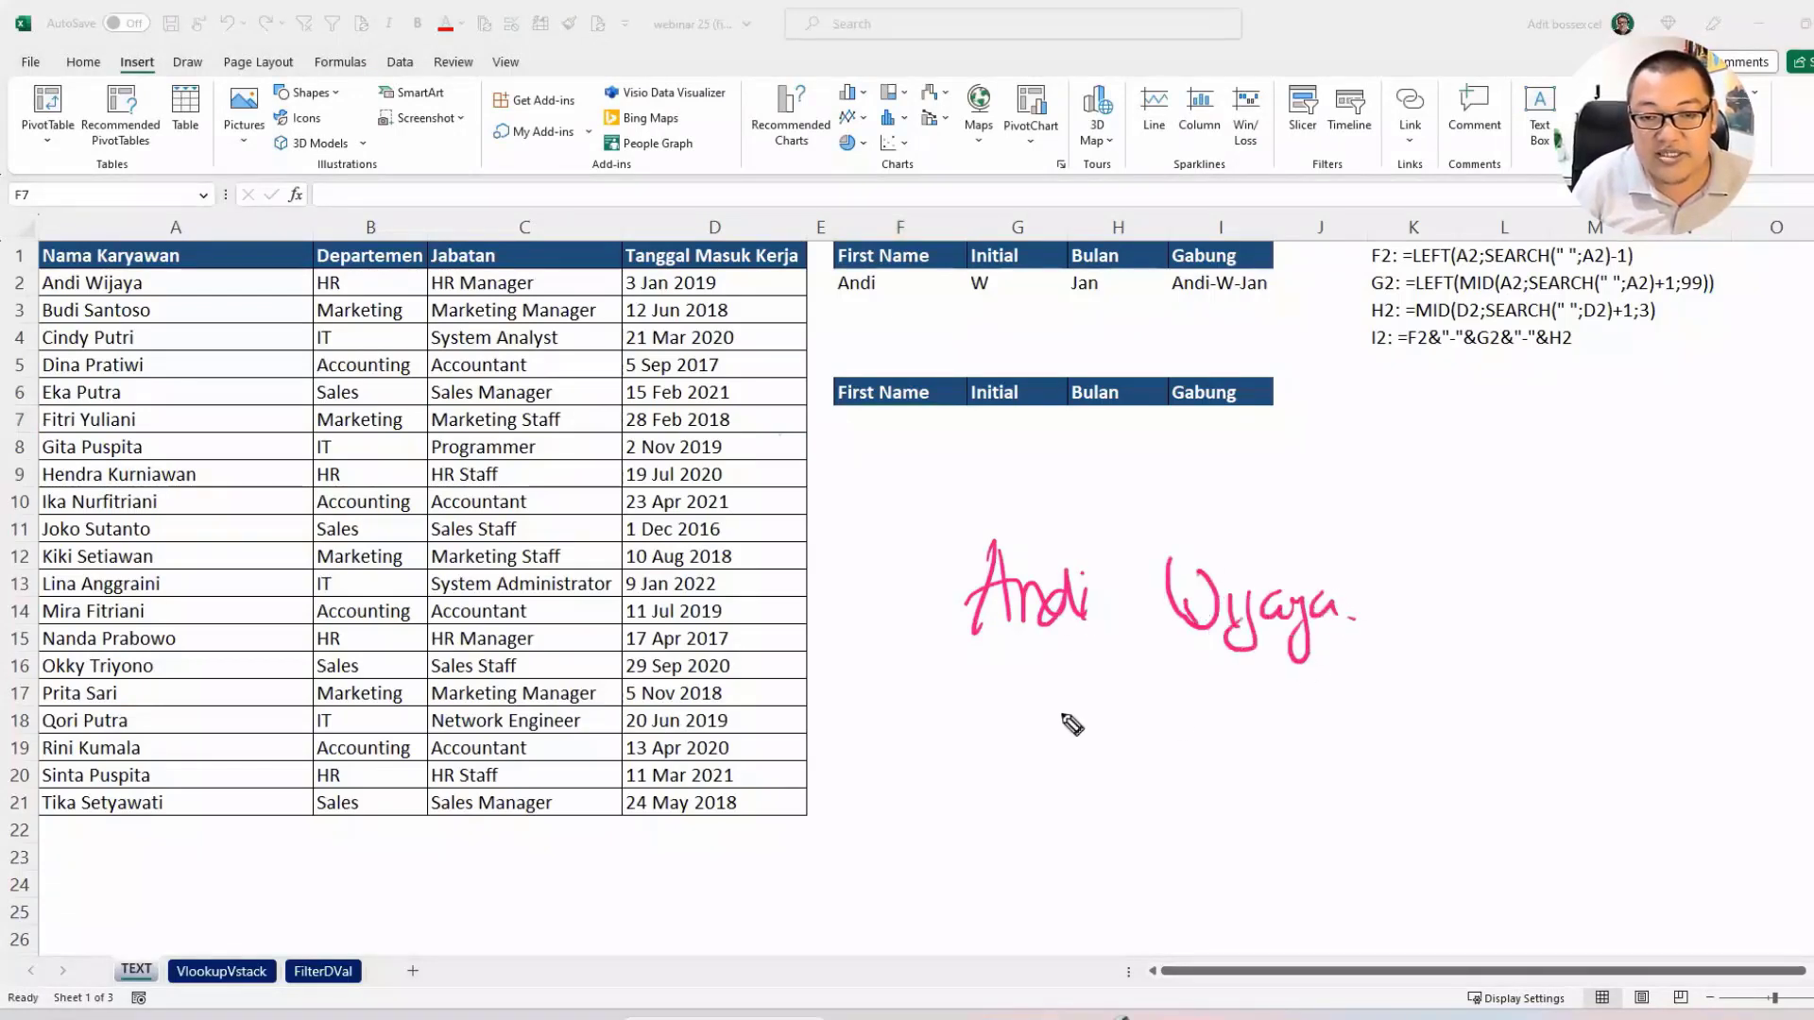
{"action": "left_click_drag", "start_coordinate": [1129, 792], "coordinate": [1124, 659]}
{"action": "mouse_move", "coordinate": [1101, 699]}
{"action": "left_mouse_down"}
{"action": "mouse_move", "coordinate": [1125, 658]}
{"action": "mouse_move", "coordinate": [1152, 682]}
{"action": "left_mouse_up"}
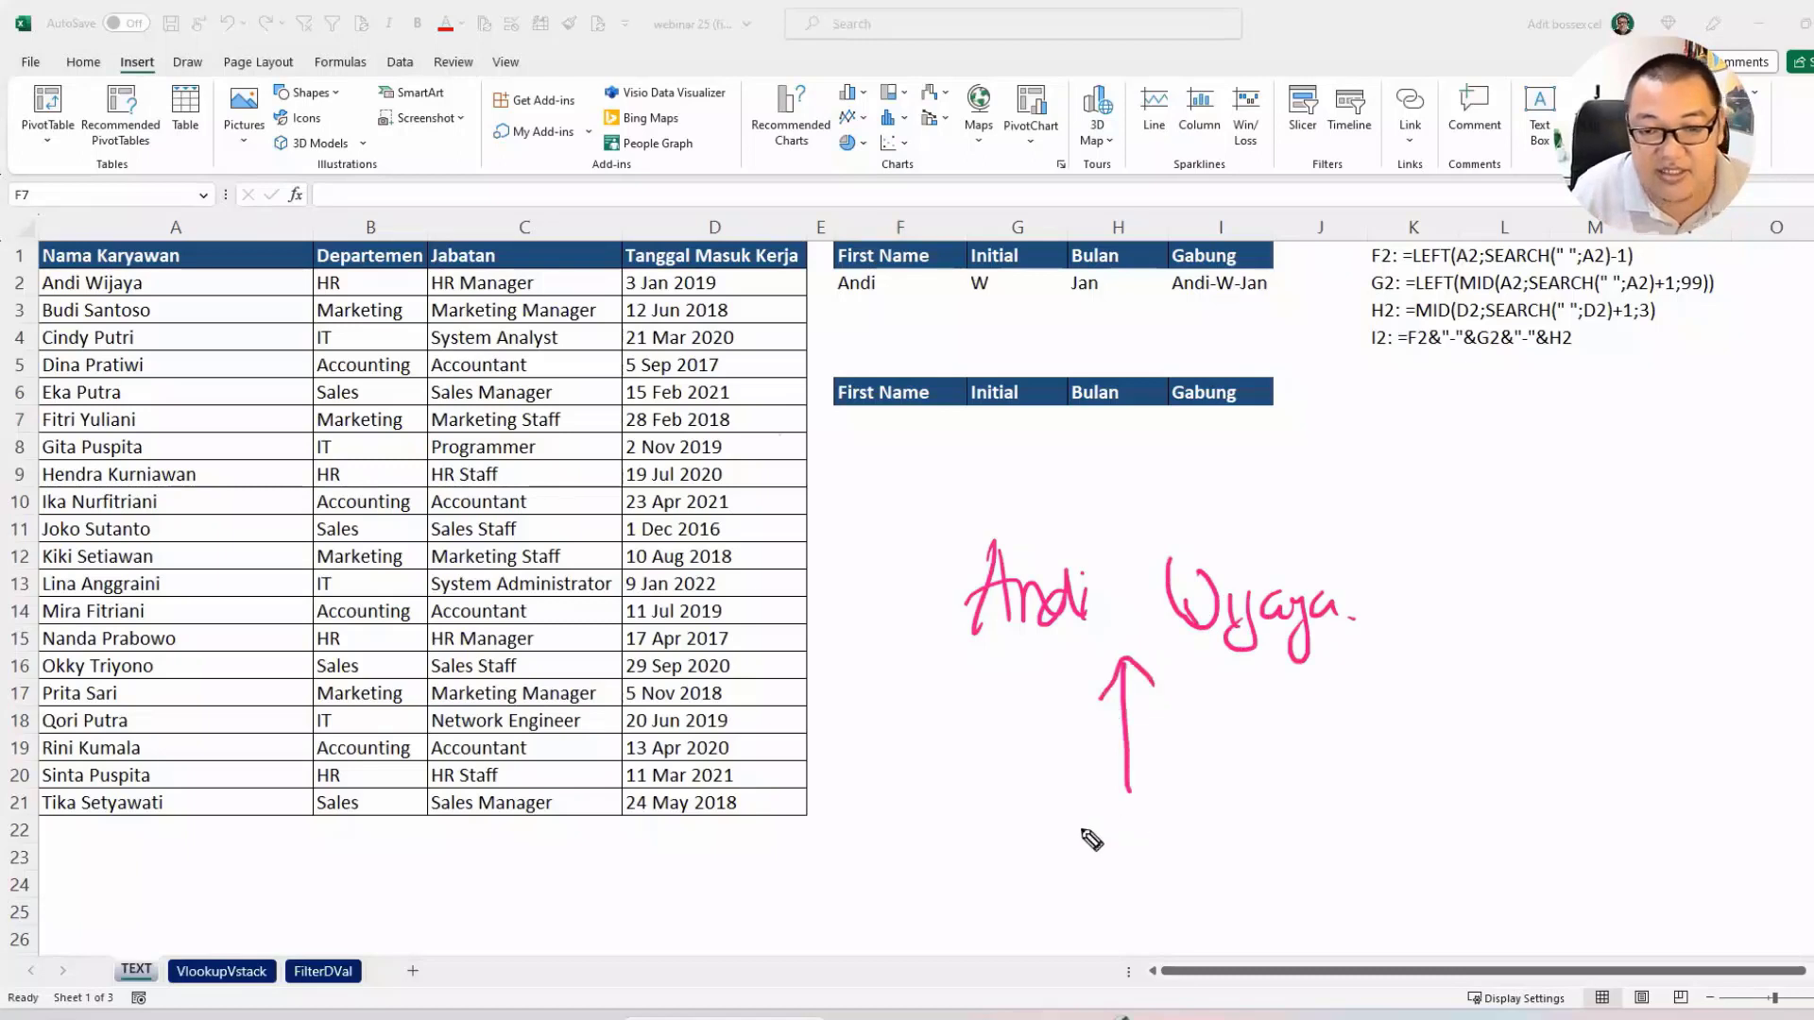
{"action": "mouse_move", "coordinate": [1119, 805]}
{"action": "left_mouse_down"}
{"action": "mouse_move", "coordinate": [1085, 852]}
{"action": "mouse_move", "coordinate": [1181, 813]}
{"action": "mouse_move", "coordinate": [1222, 822]}
{"action": "left_mouse_up"}
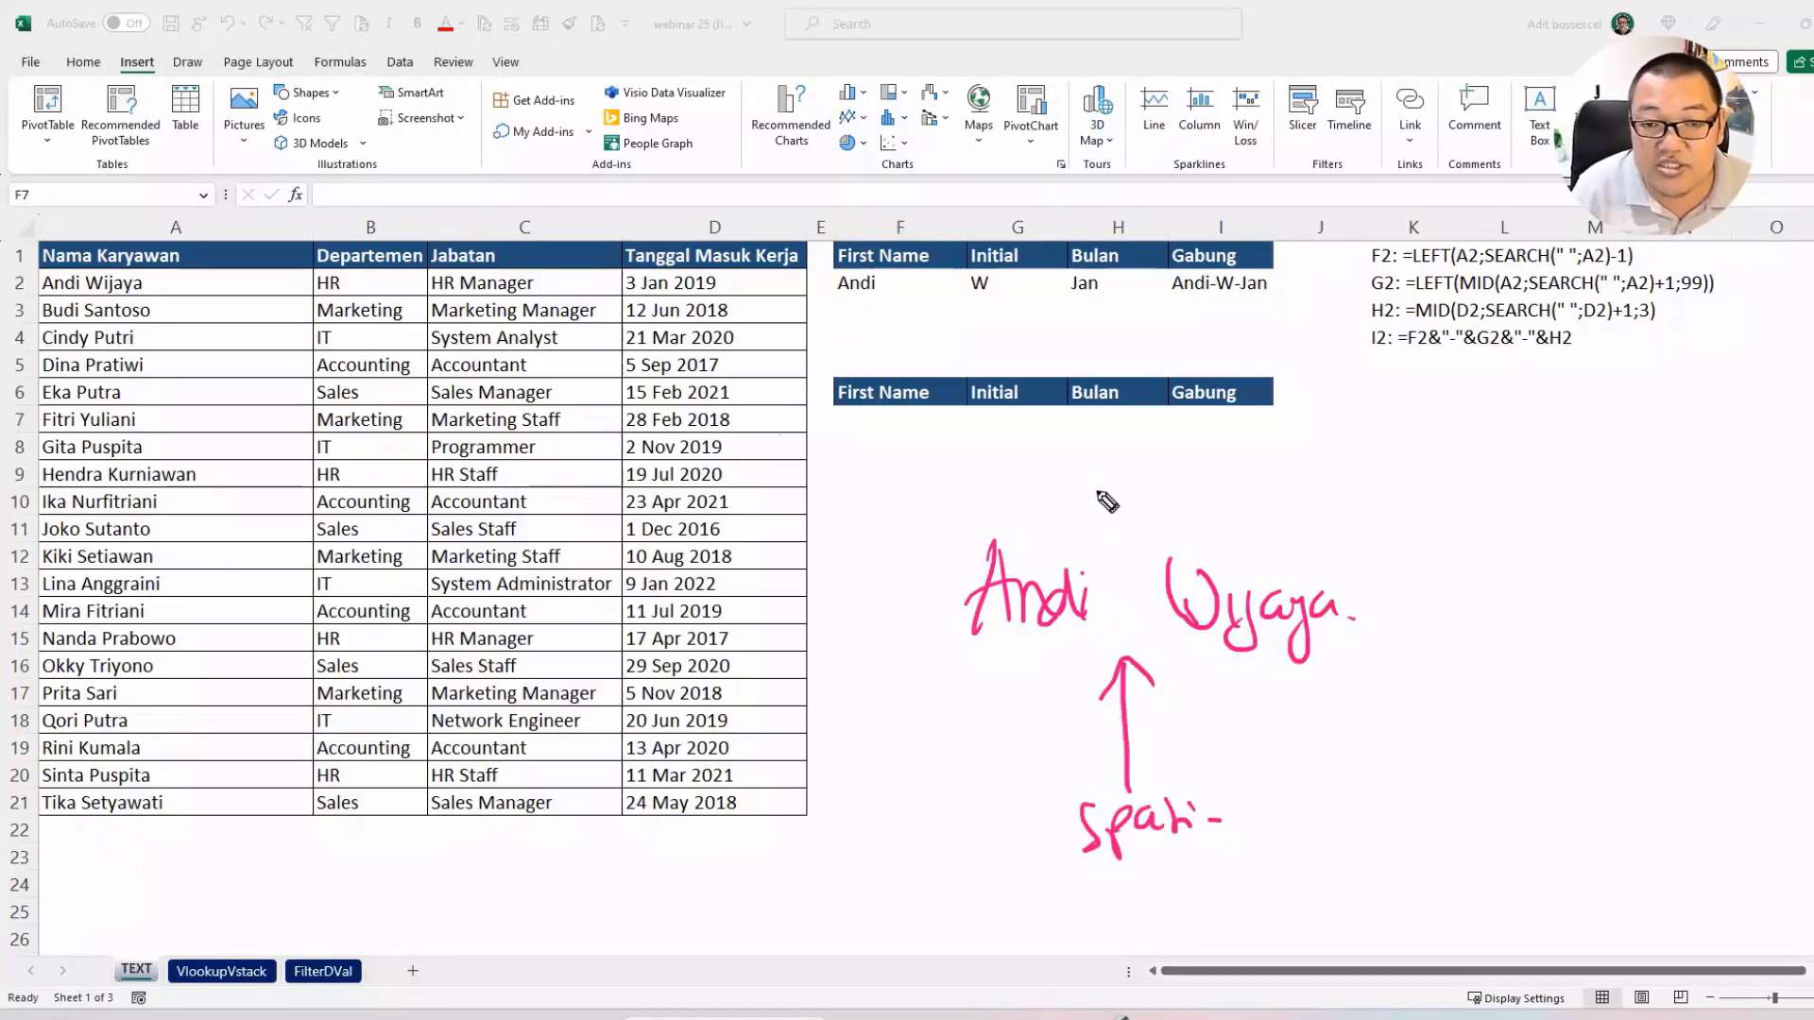
{"action": "mouse_move", "coordinate": [1098, 487]}
{"action": "left_mouse_down"}
{"action": "mouse_move", "coordinate": [1155, 566]}
{"action": "mouse_move", "coordinate": [1098, 481]}
{"action": "mouse_move", "coordinate": [1058, 668]}
{"action": "mouse_move", "coordinate": [897, 667]}
{"action": "mouse_move", "coordinate": [1080, 471]}
{"action": "left_mouse_up"}
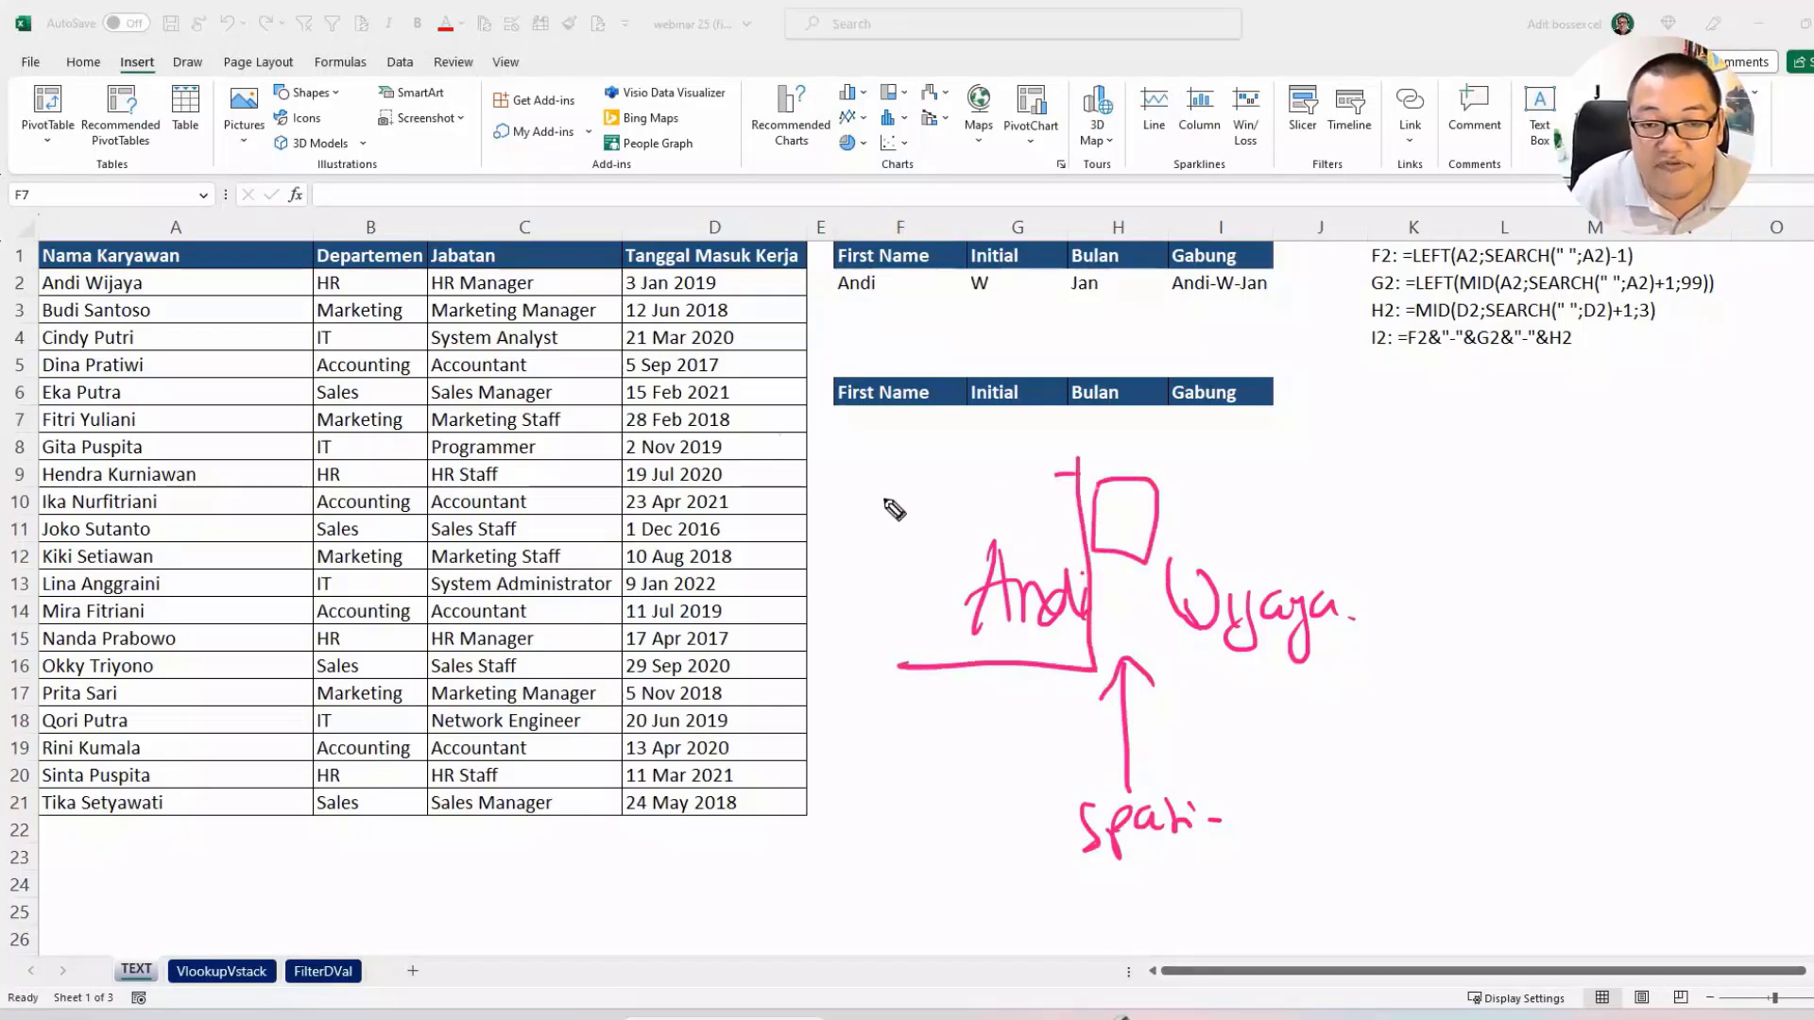
Draw bracket lines around the handwritten first name and last name on either side of the space, and leave drawing mode.
{"action": "left_click_drag", "start_coordinate": [879, 498], "coordinate": [1077, 473]}
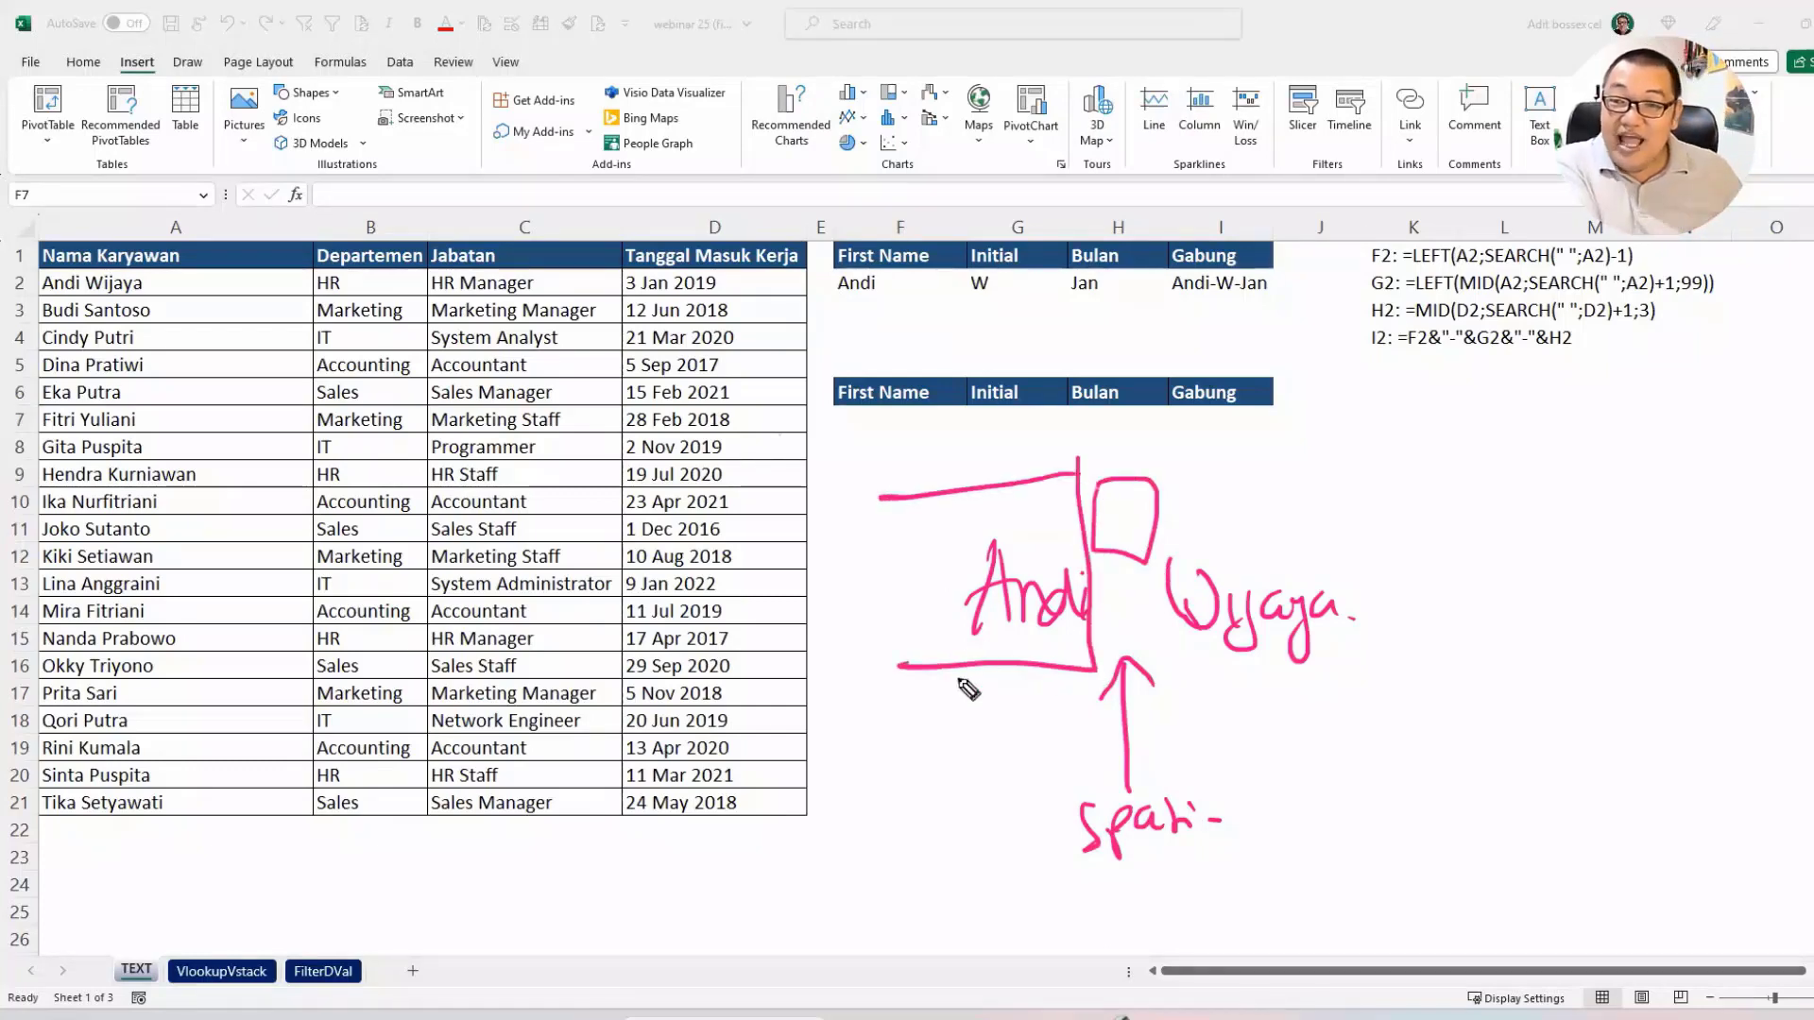
{"action": "left_click_drag", "start_coordinate": [1164, 491], "coordinate": [1385, 671]}
{"action": "left_click_drag", "start_coordinate": [1168, 486], "coordinate": [1379, 502]}
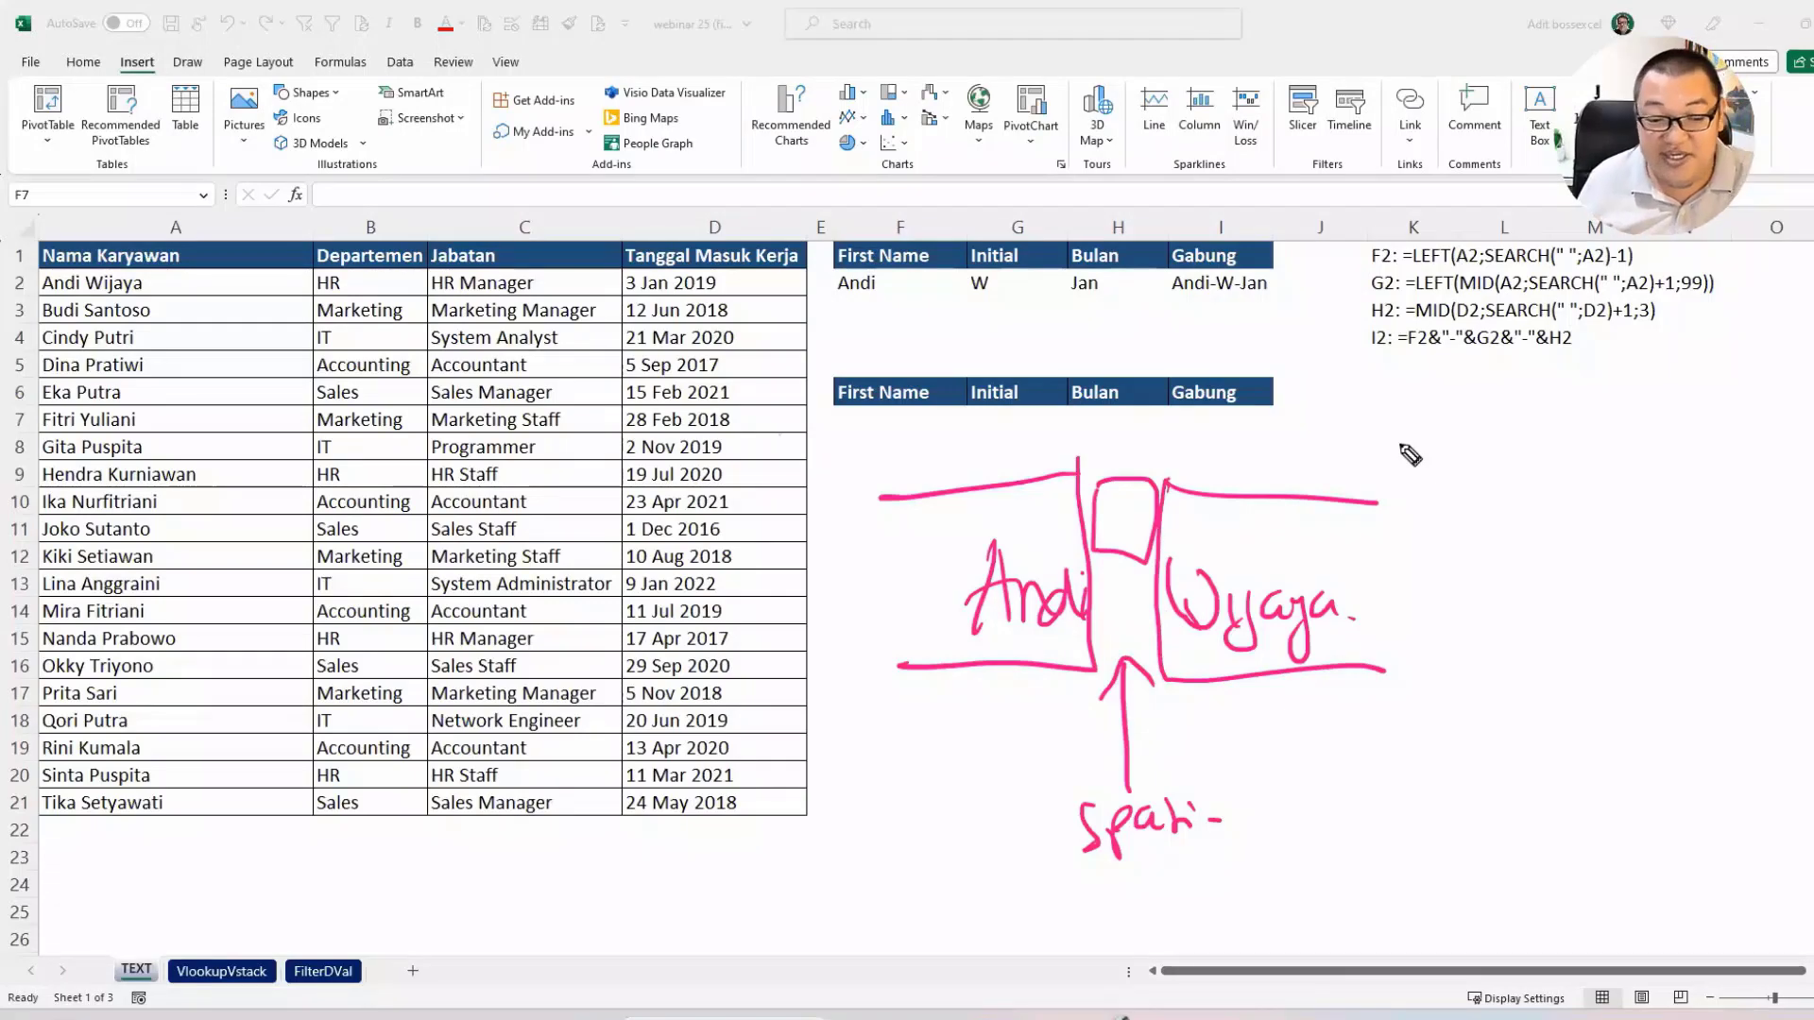
{"action": "key", "text": "Escape"}
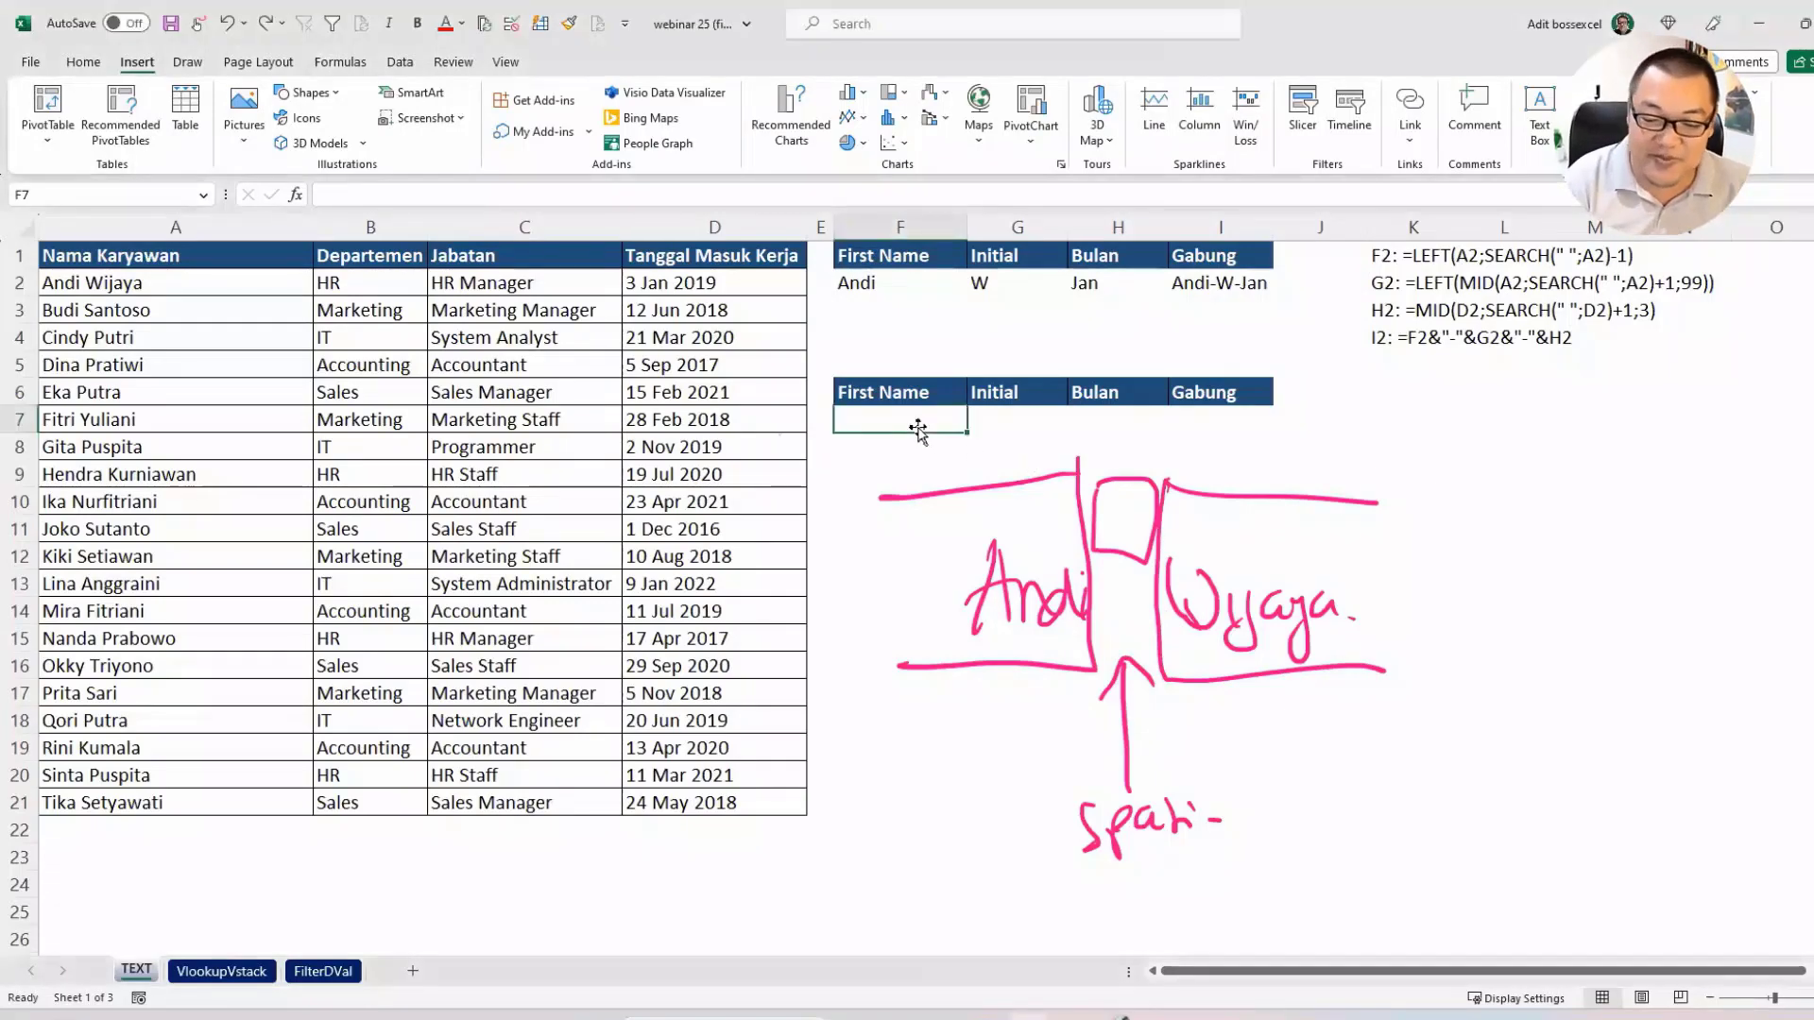
Enter =TEXTBEFORE(A7;" ") in F7 under First Name in the second table.
{"action": "type", "text": "=text"}
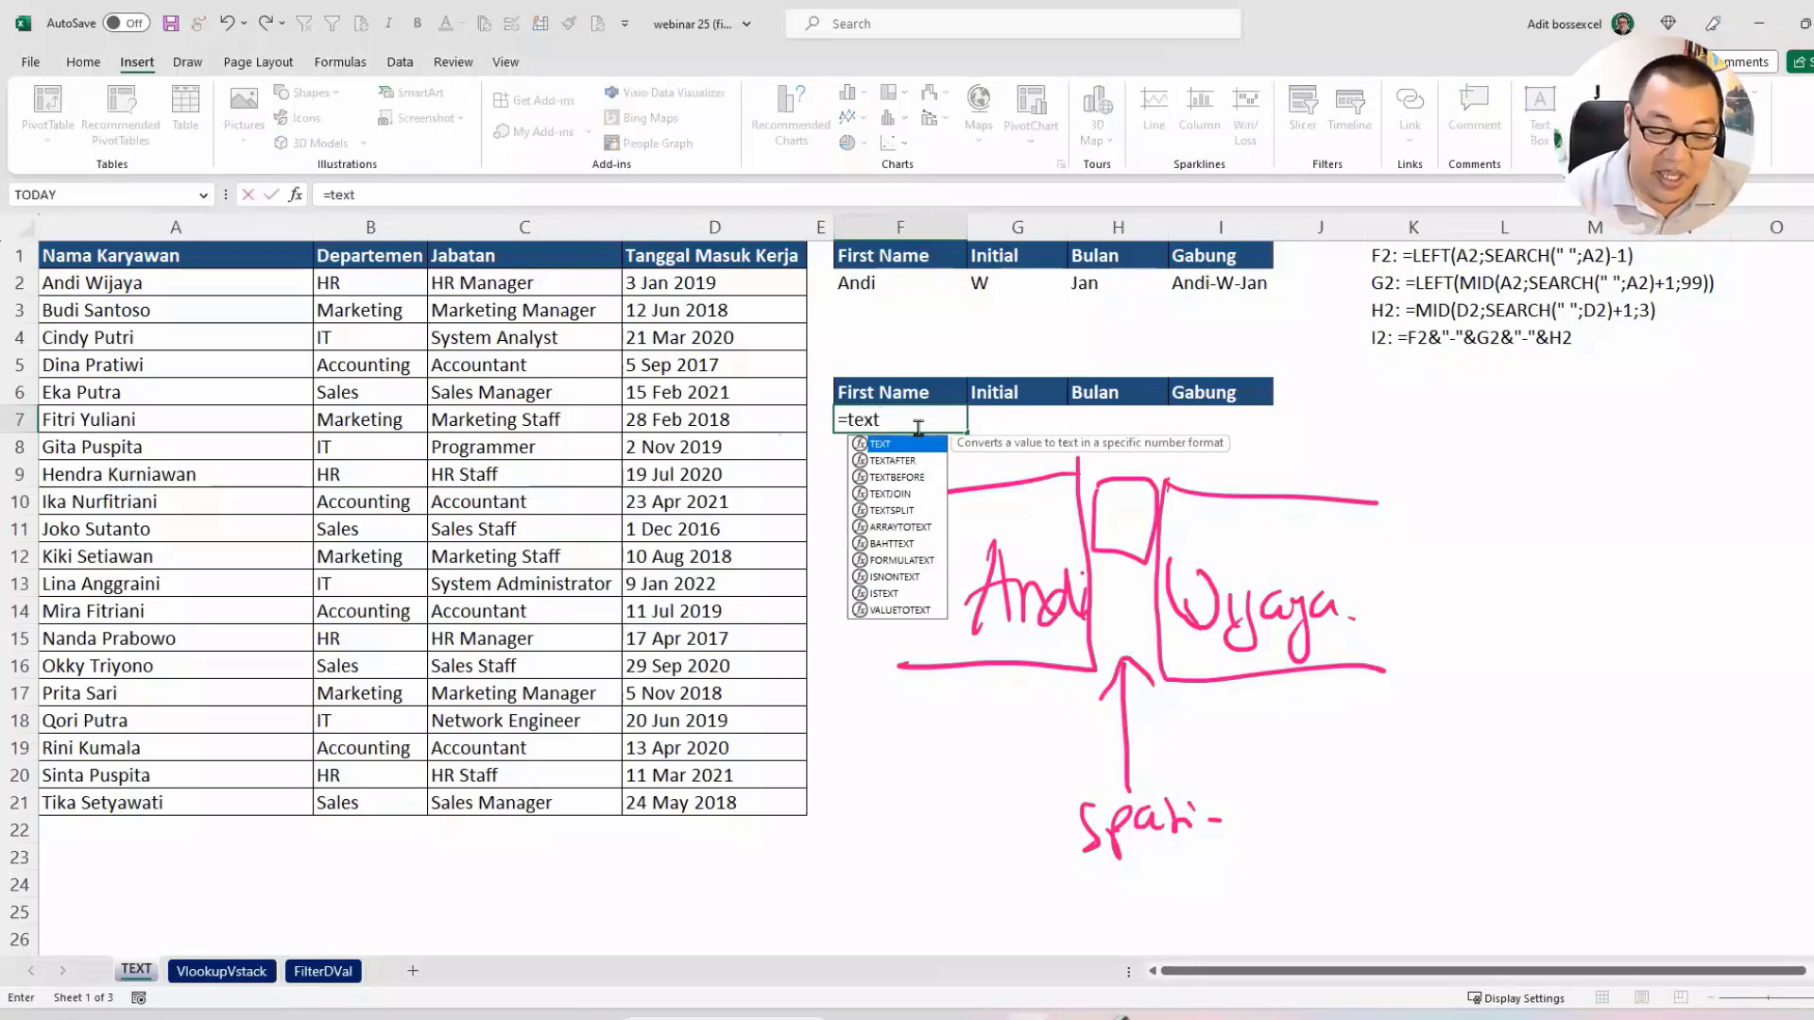
{"action": "type", "text": "be"}
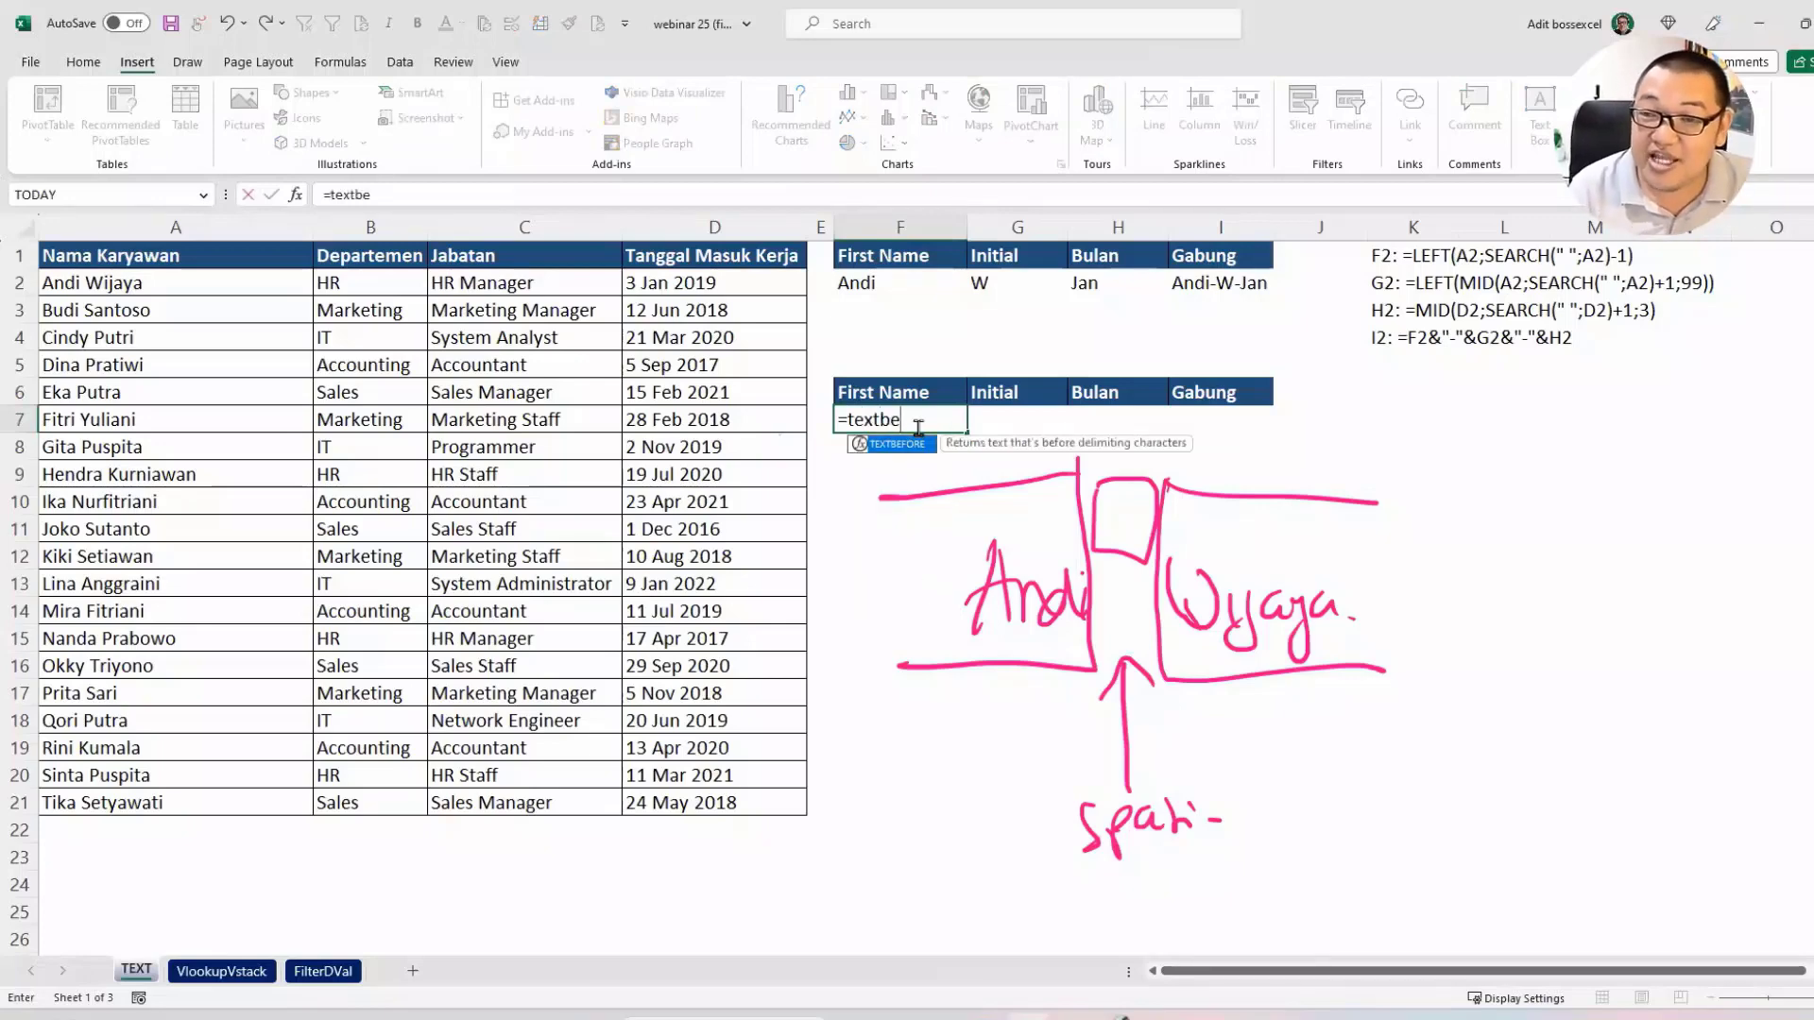
{"action": "key", "text": "Tab"}
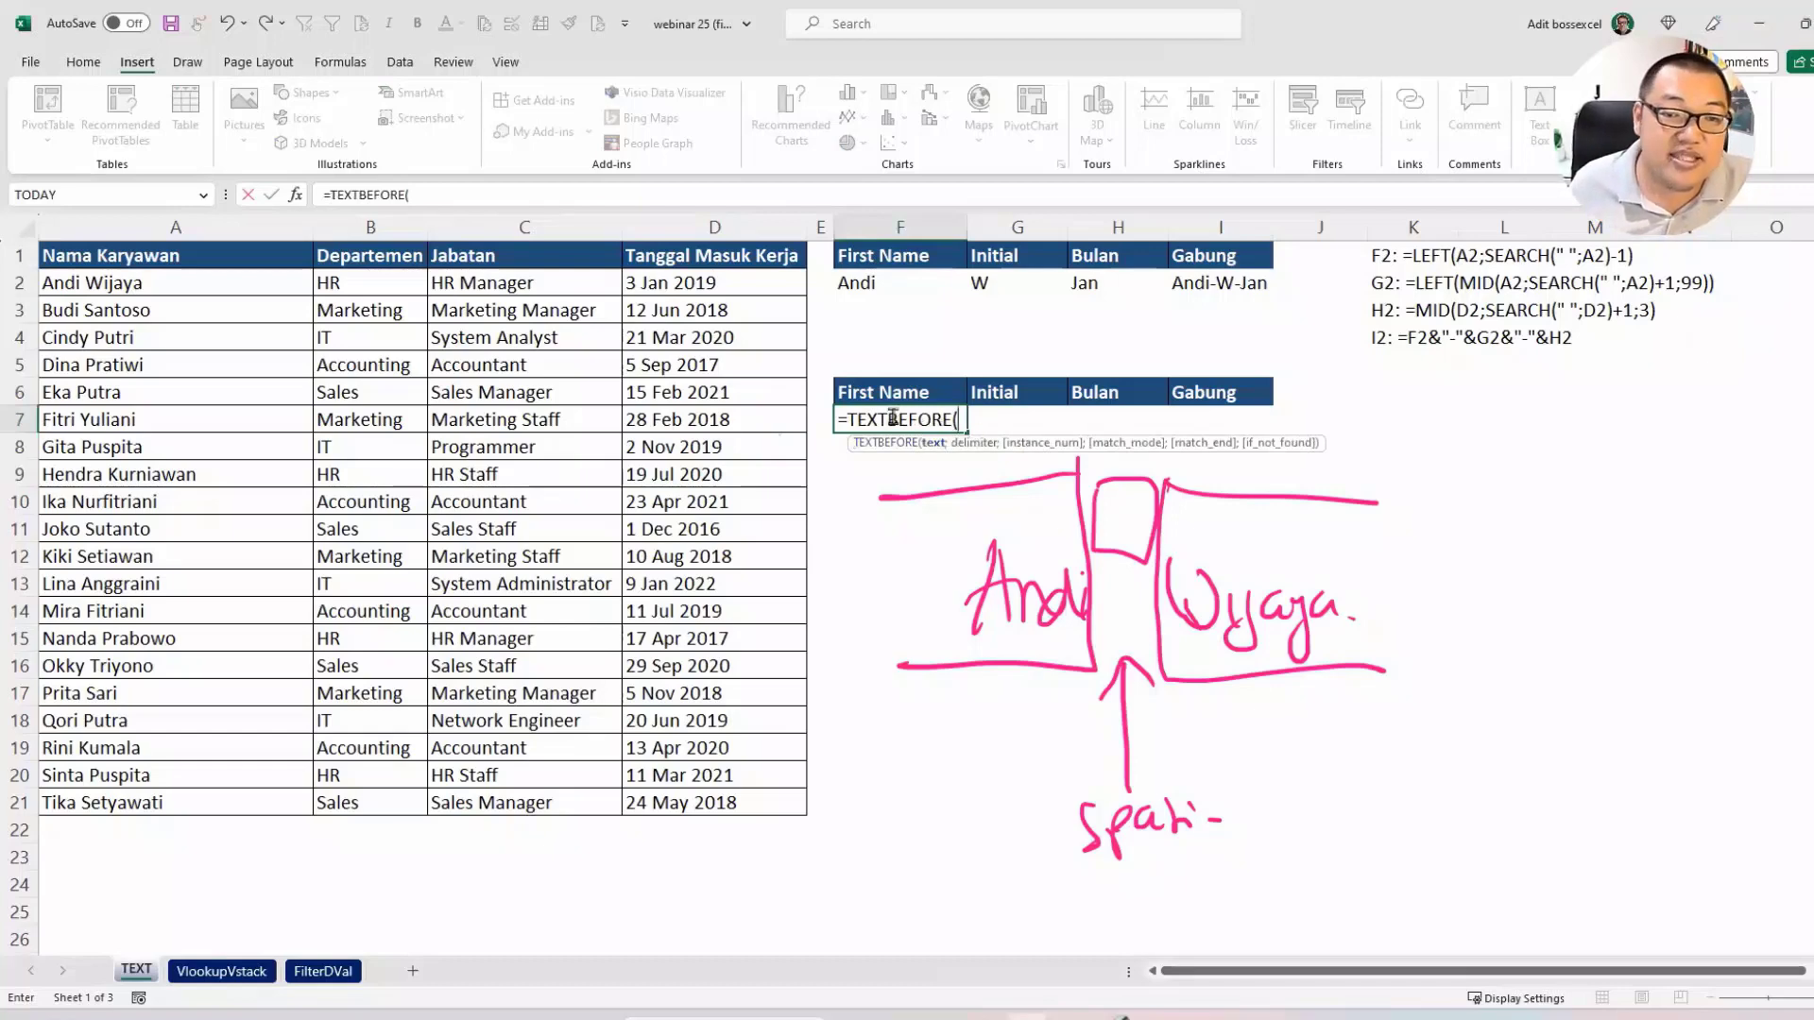
{"action": "left_click", "coordinate": [106, 422]}
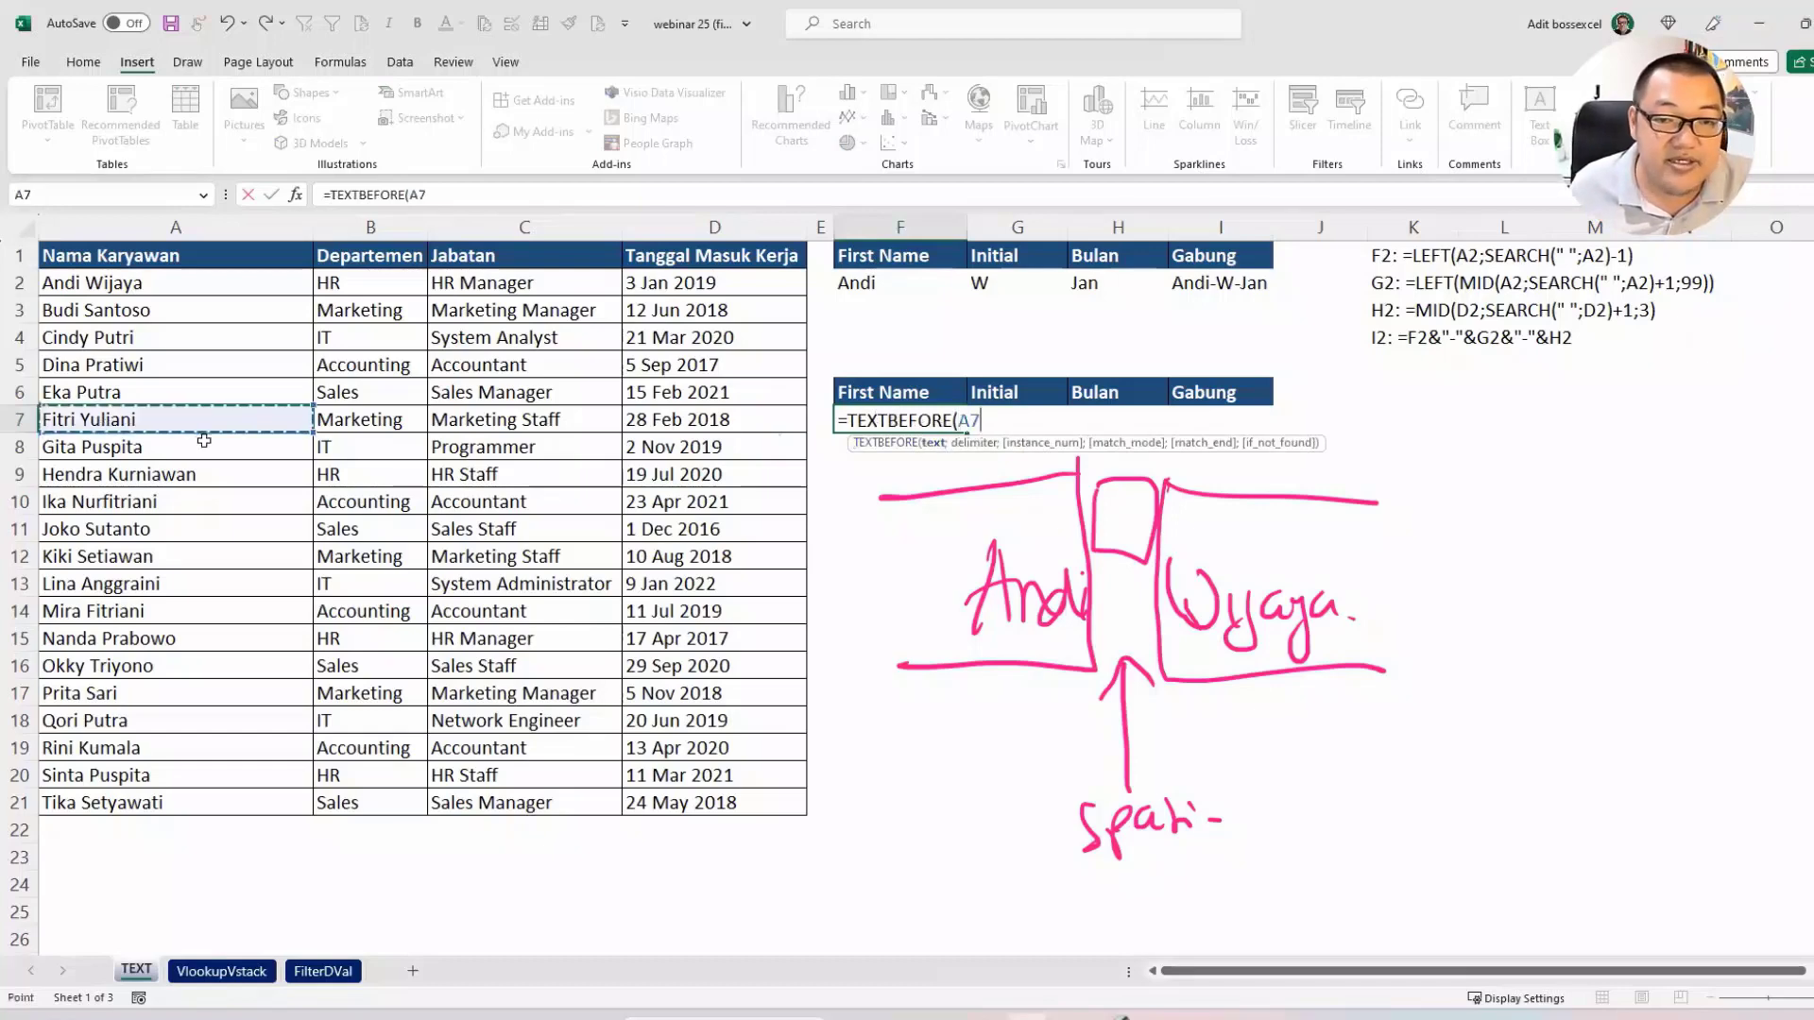
{"action": "type", "text": ";\""}
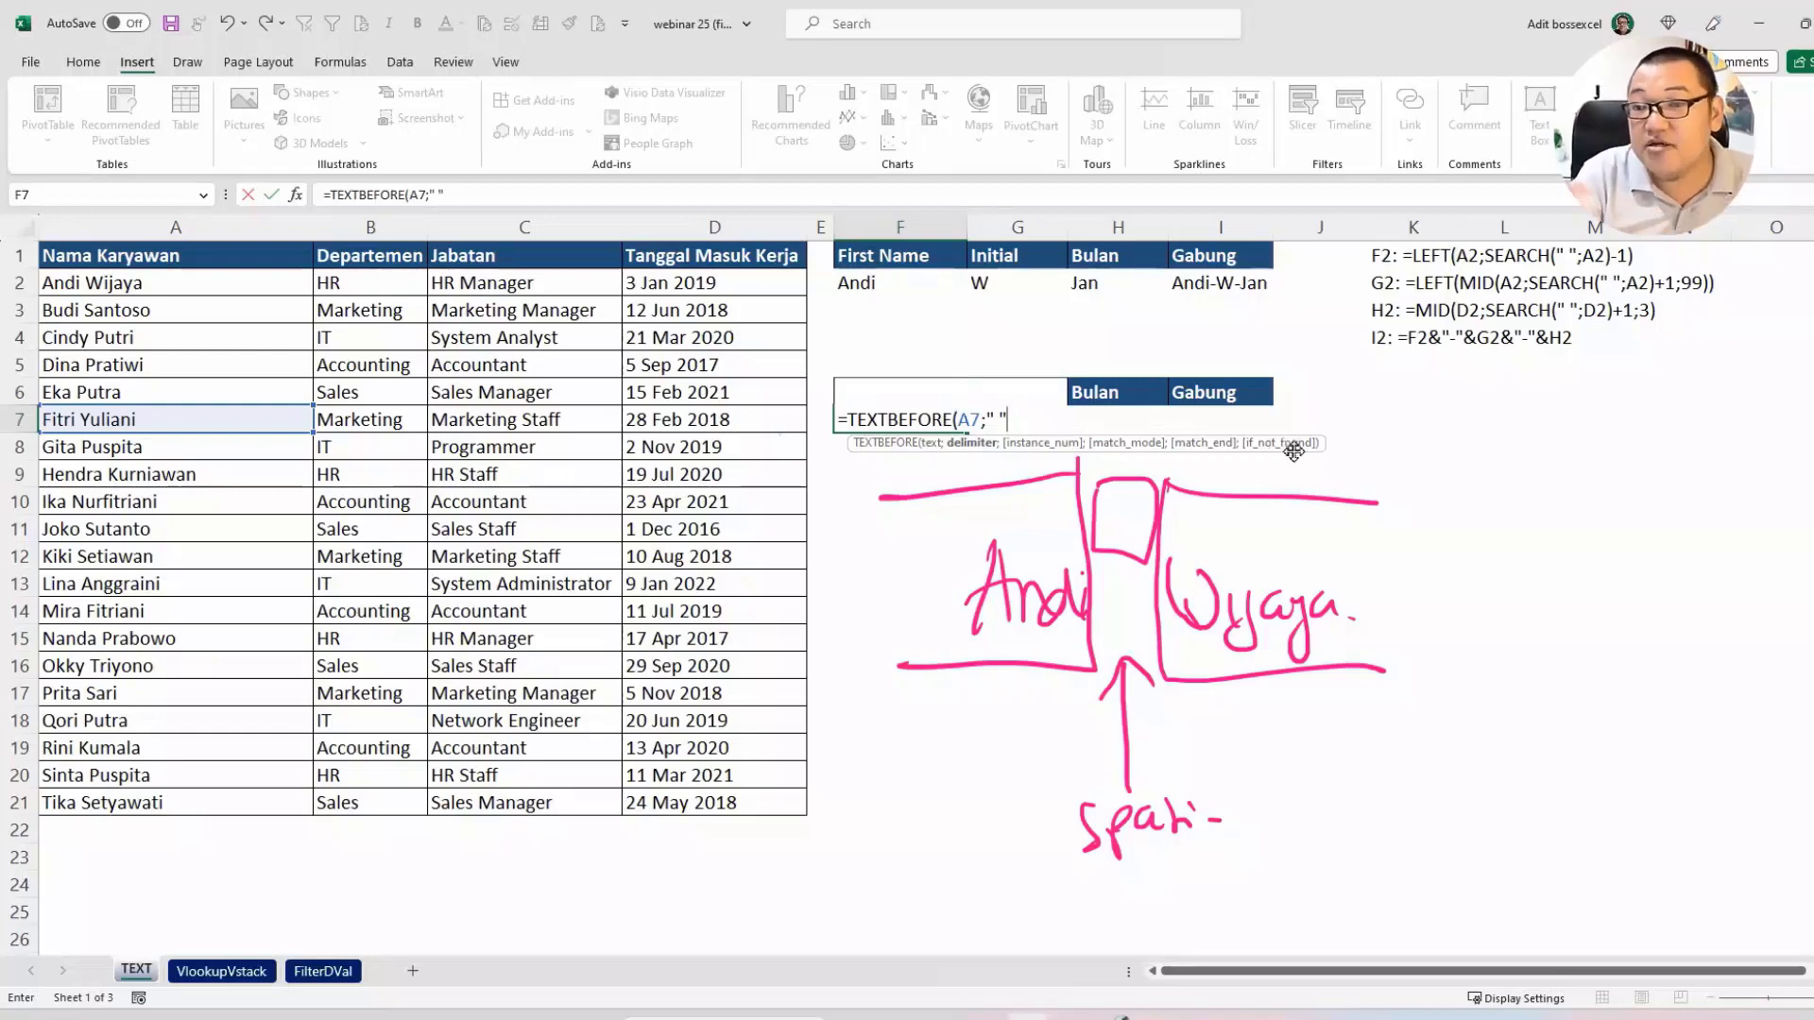
{"action": "type", "text": ")"}
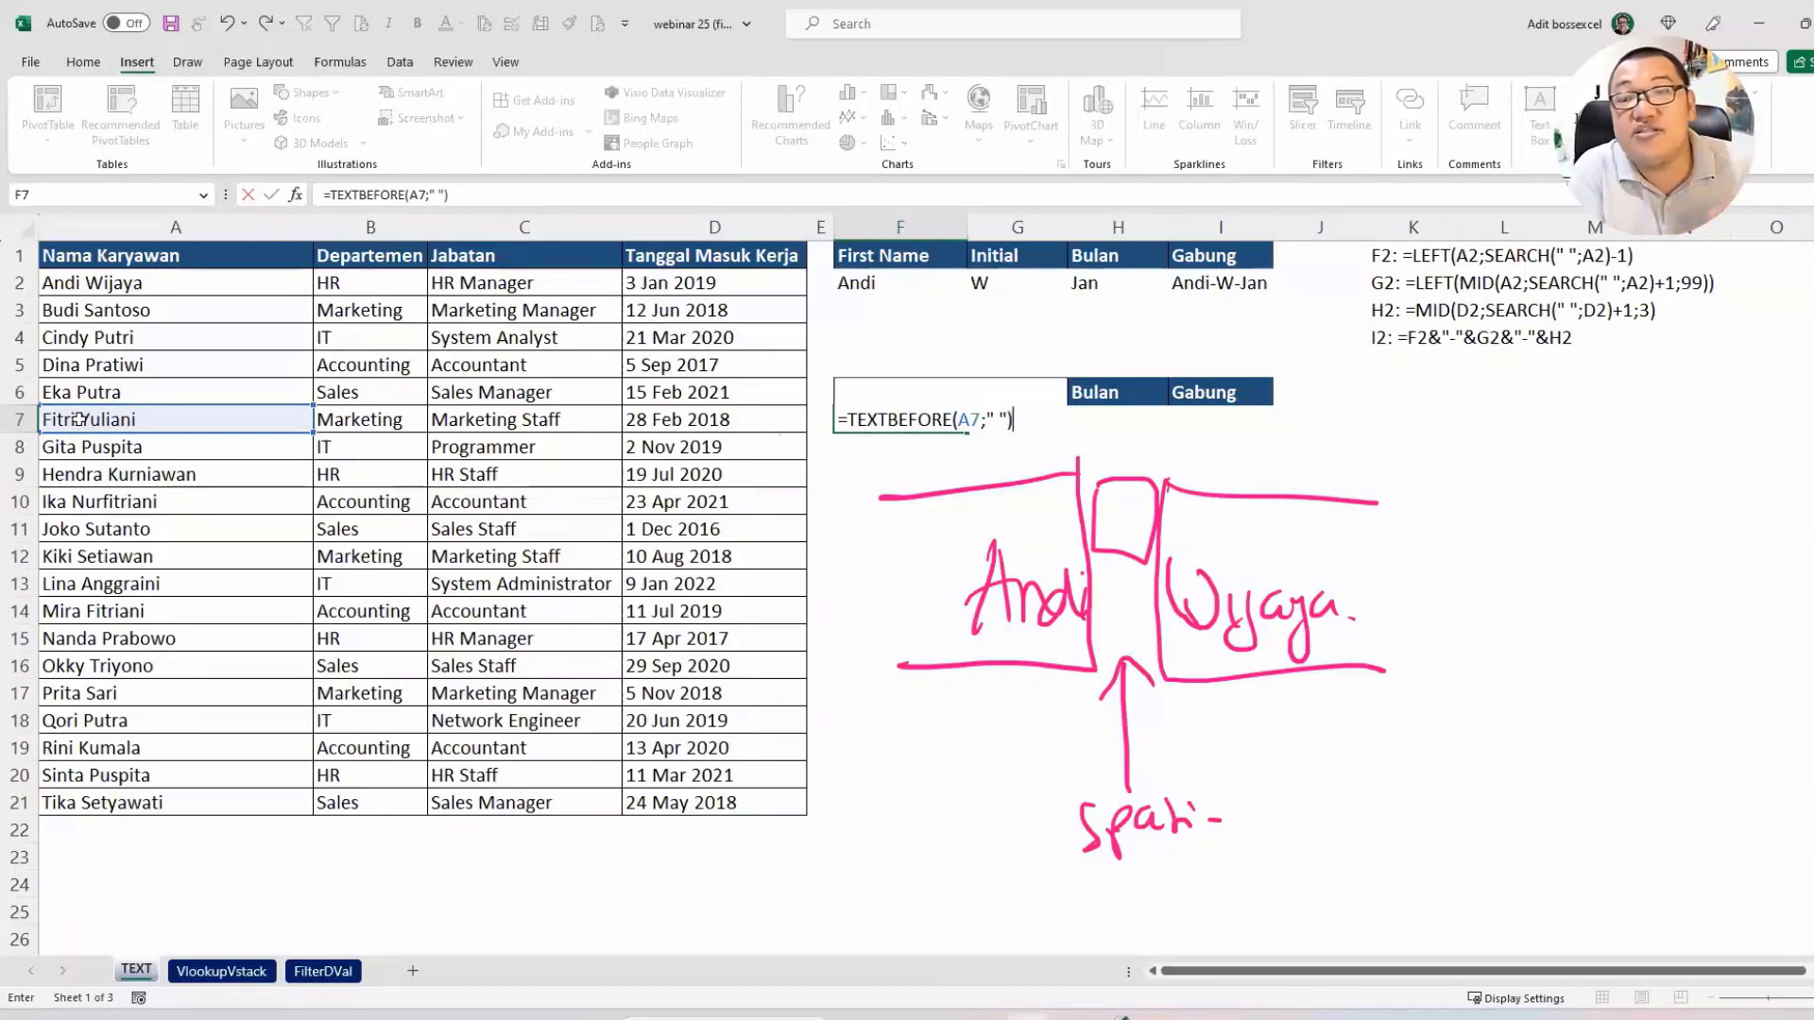
{"action": "key", "text": "Return"}
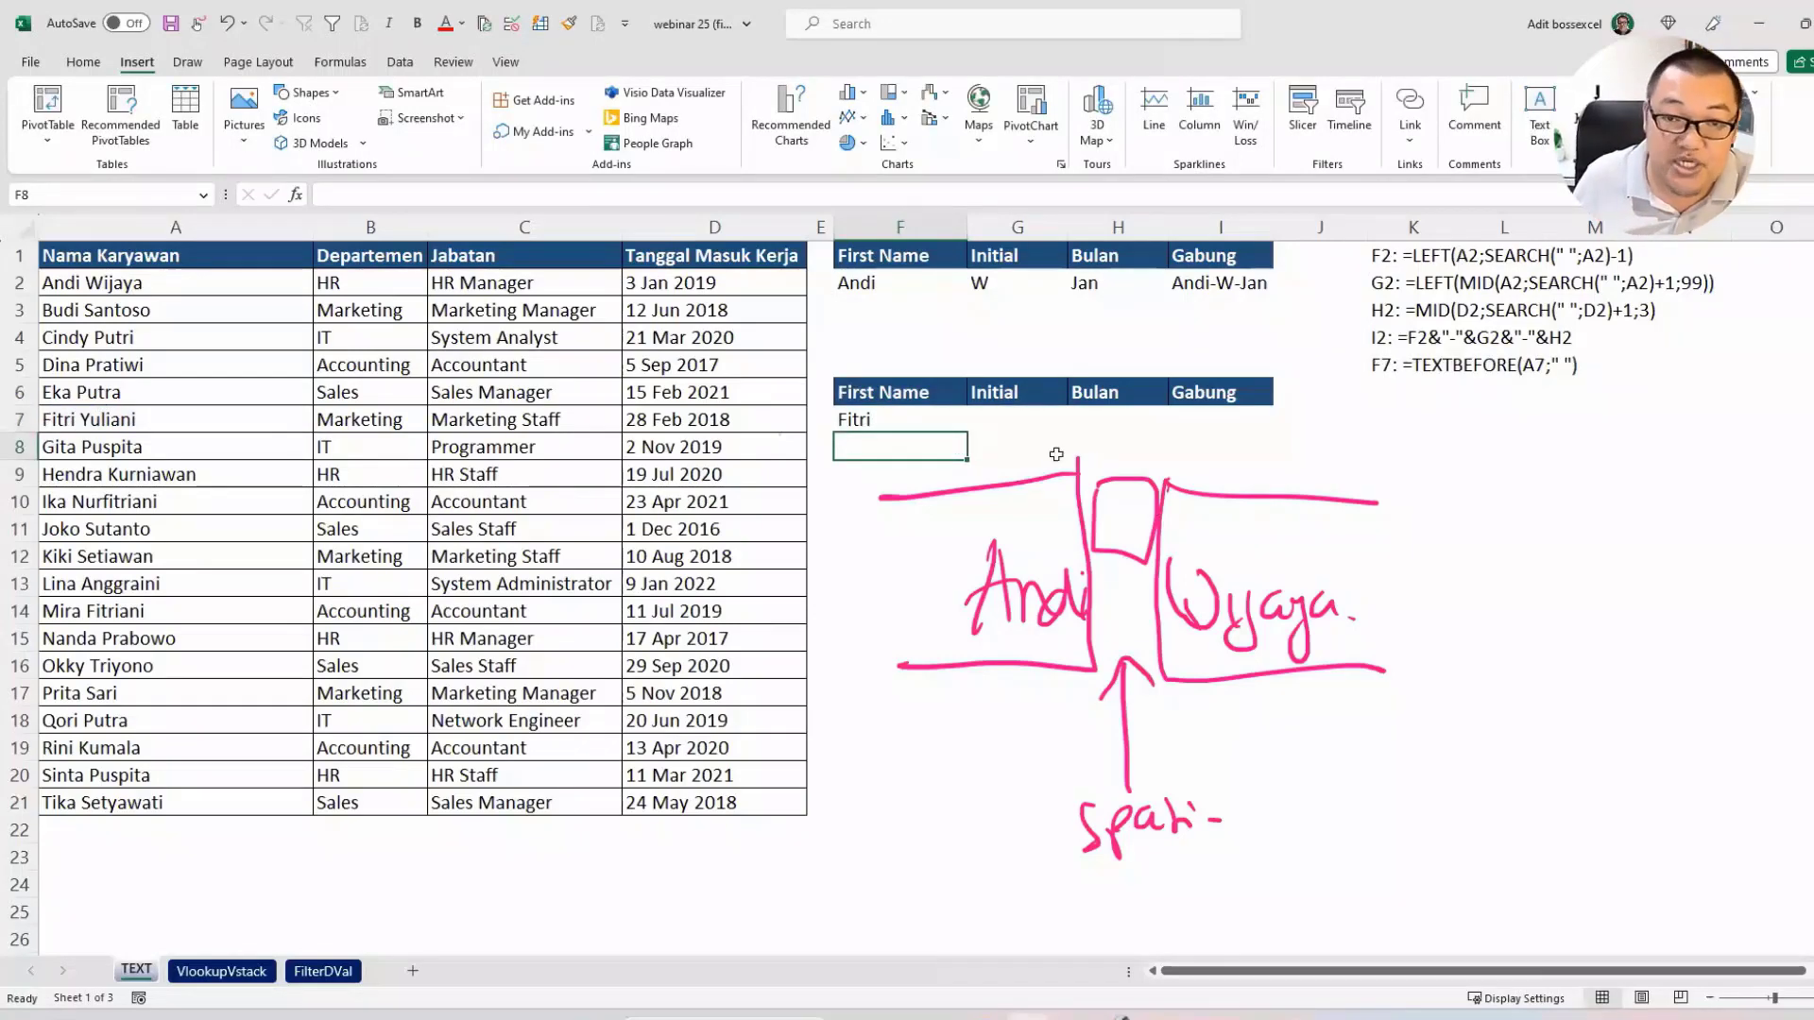
Enter =TEXTAFTER(A7;" ") in G7 under Initial in the second table.
{"action": "left_click", "coordinate": [1025, 424]}
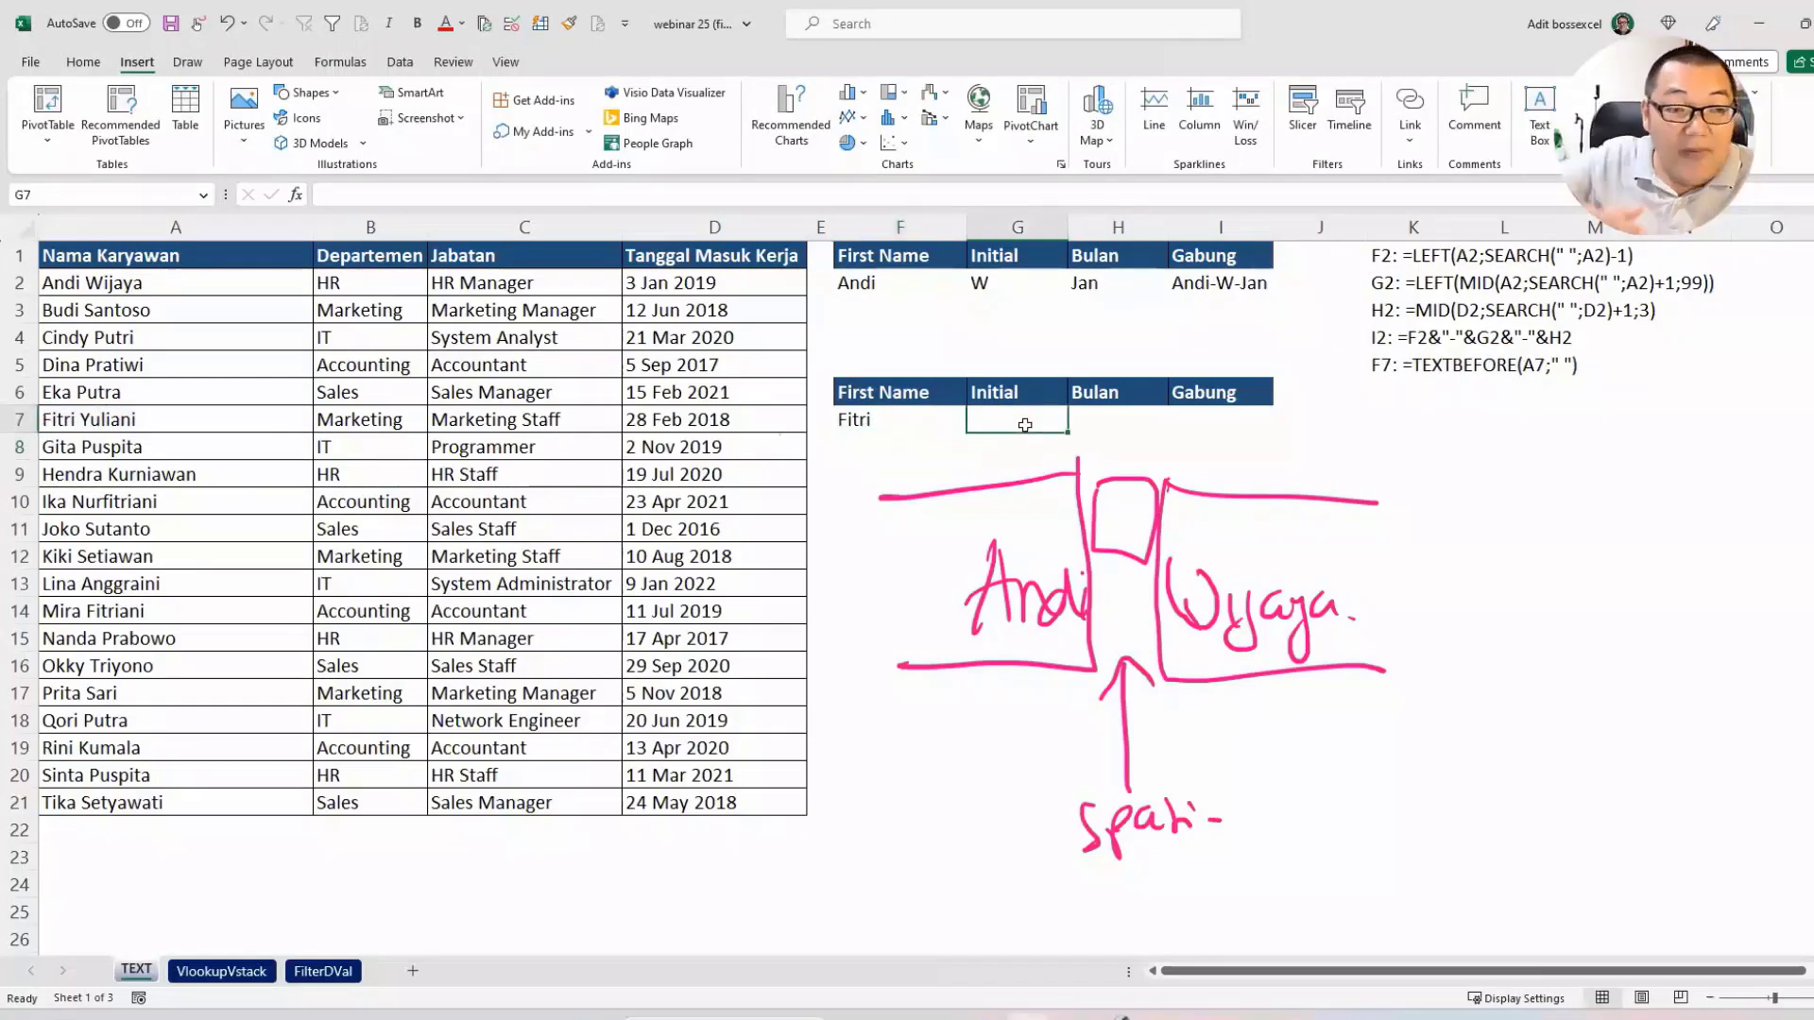
{"action": "type", "text": "textaf"}
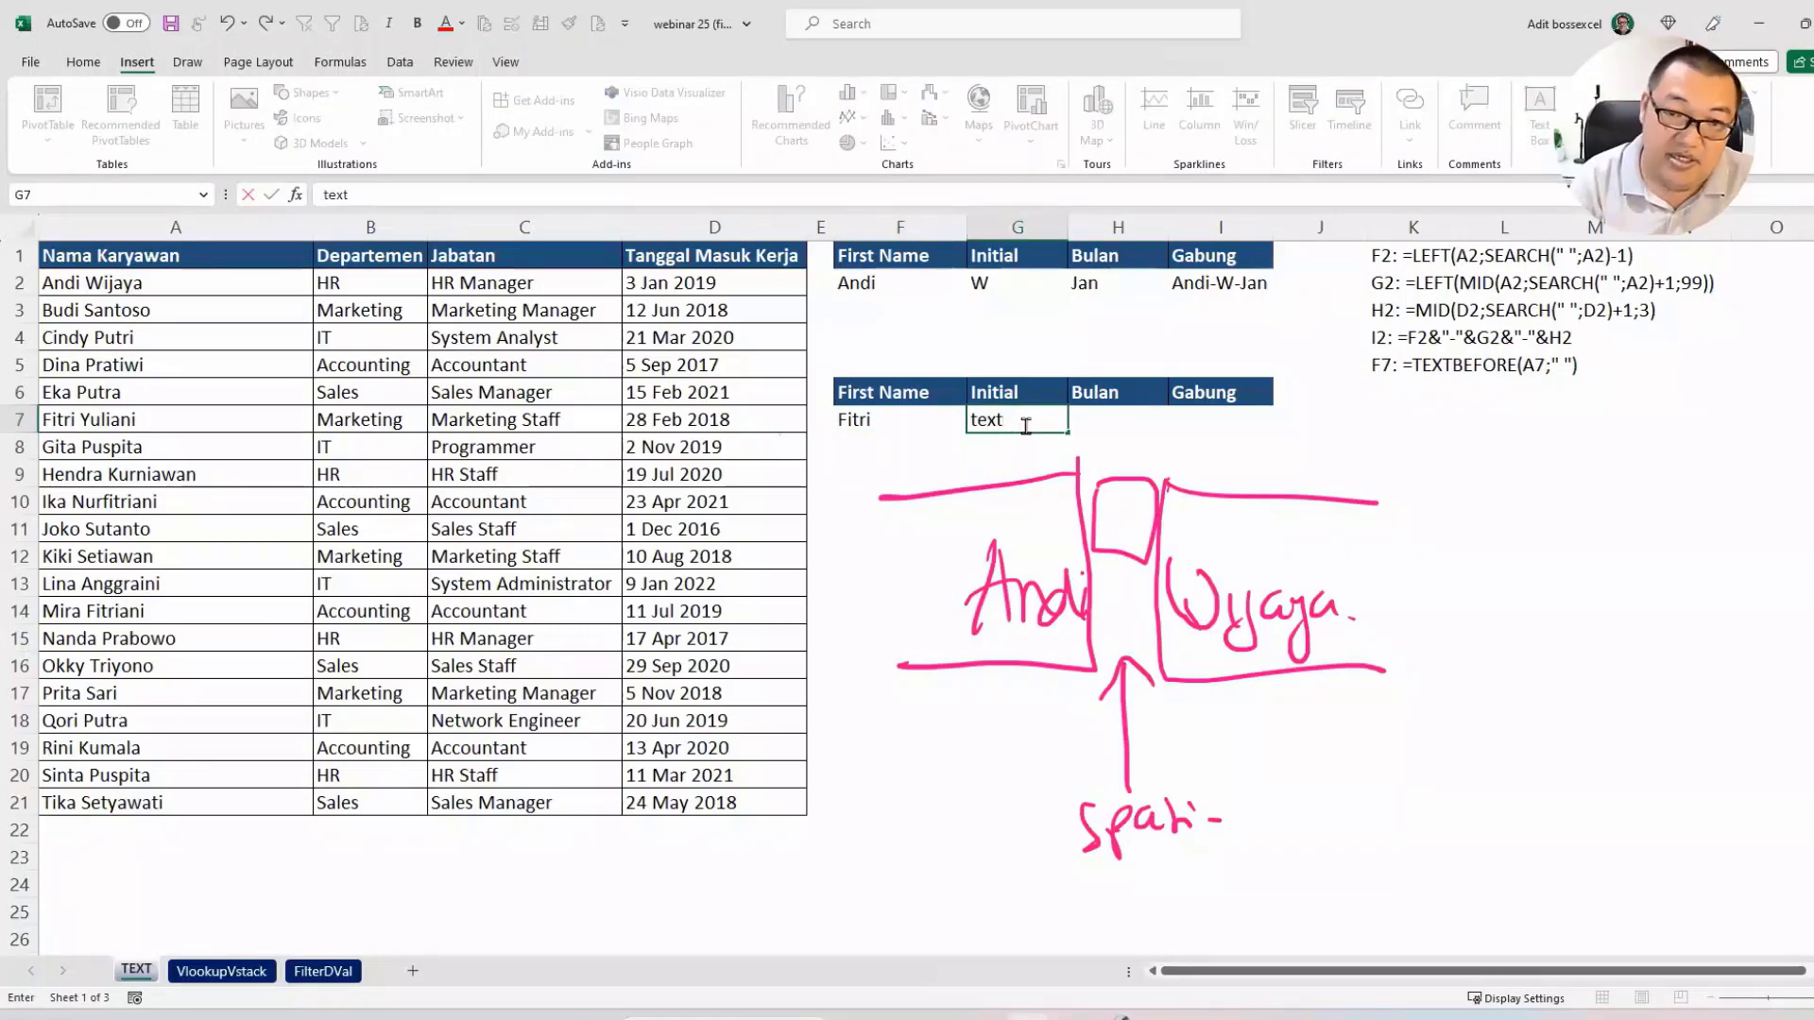
{"action": "key", "text": "BackSpace"}
{"action": "key", "text": "BackSpace"}
{"action": "key", "text": "BackSpace"}
{"action": "key", "text": "BackSpace"}
{"action": "type", "text": "=text"}
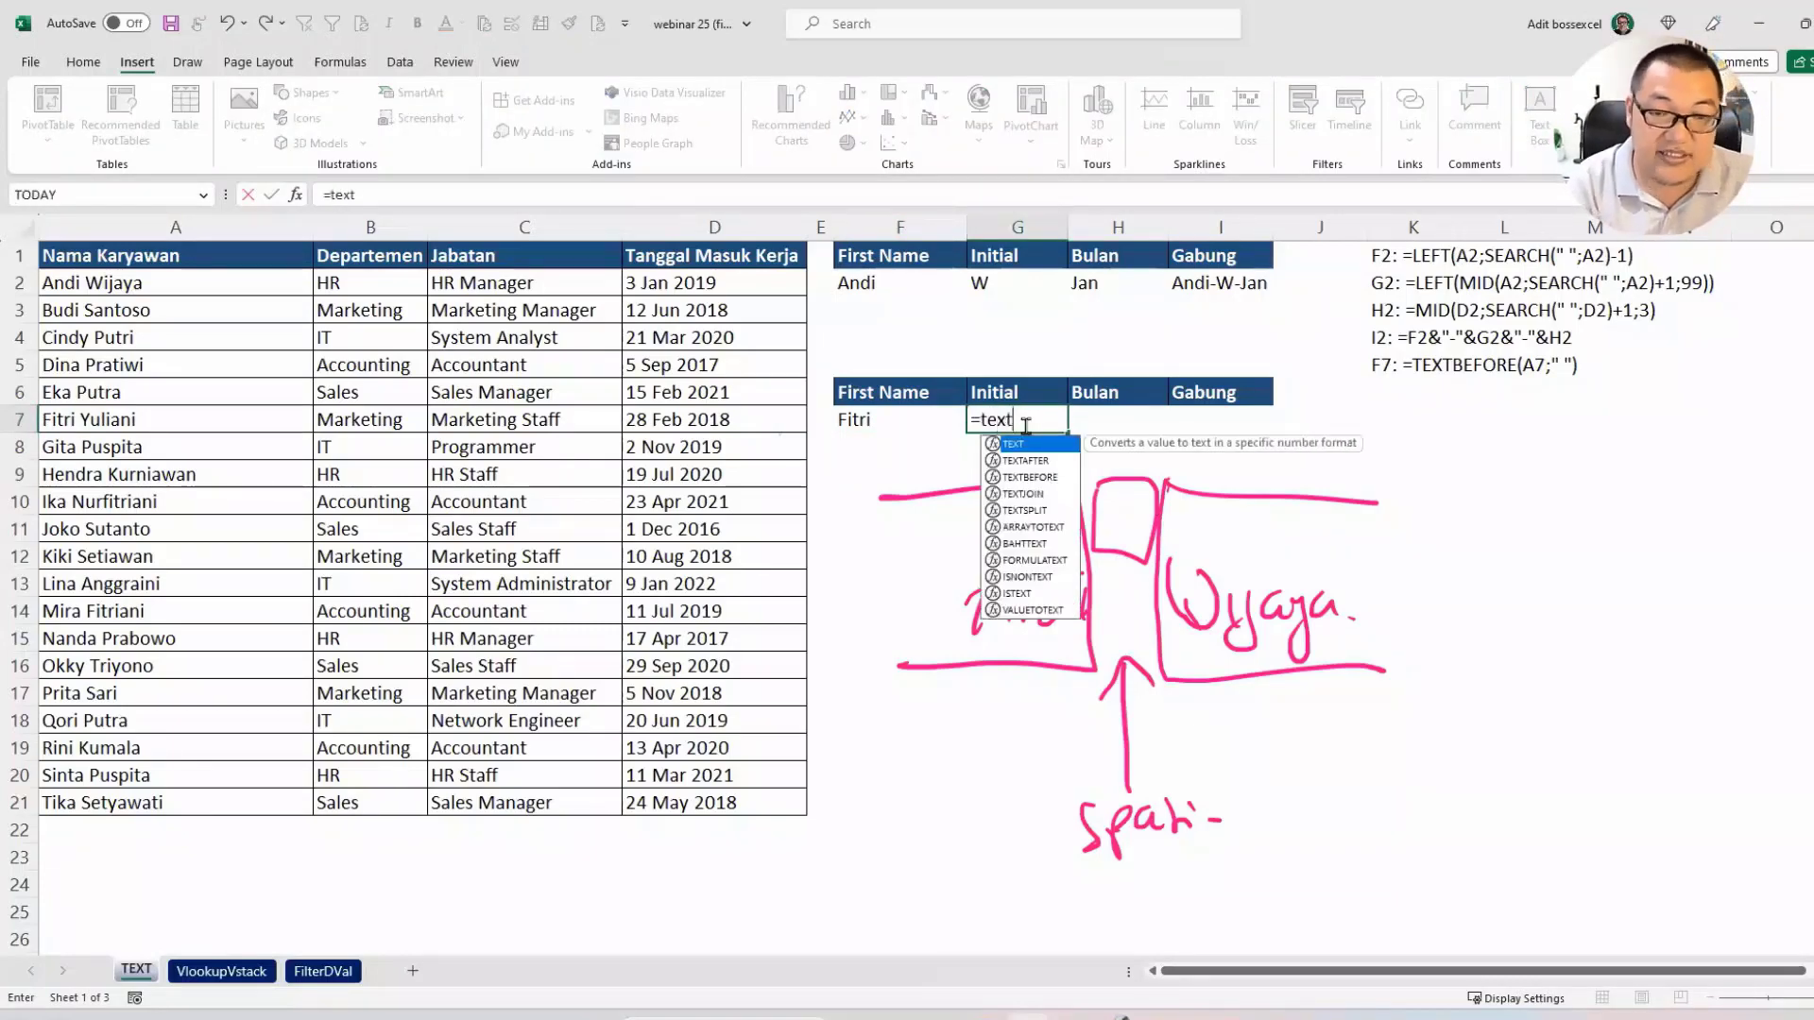
{"action": "type", "text": "af"}
{"action": "key", "text": "Tab"}
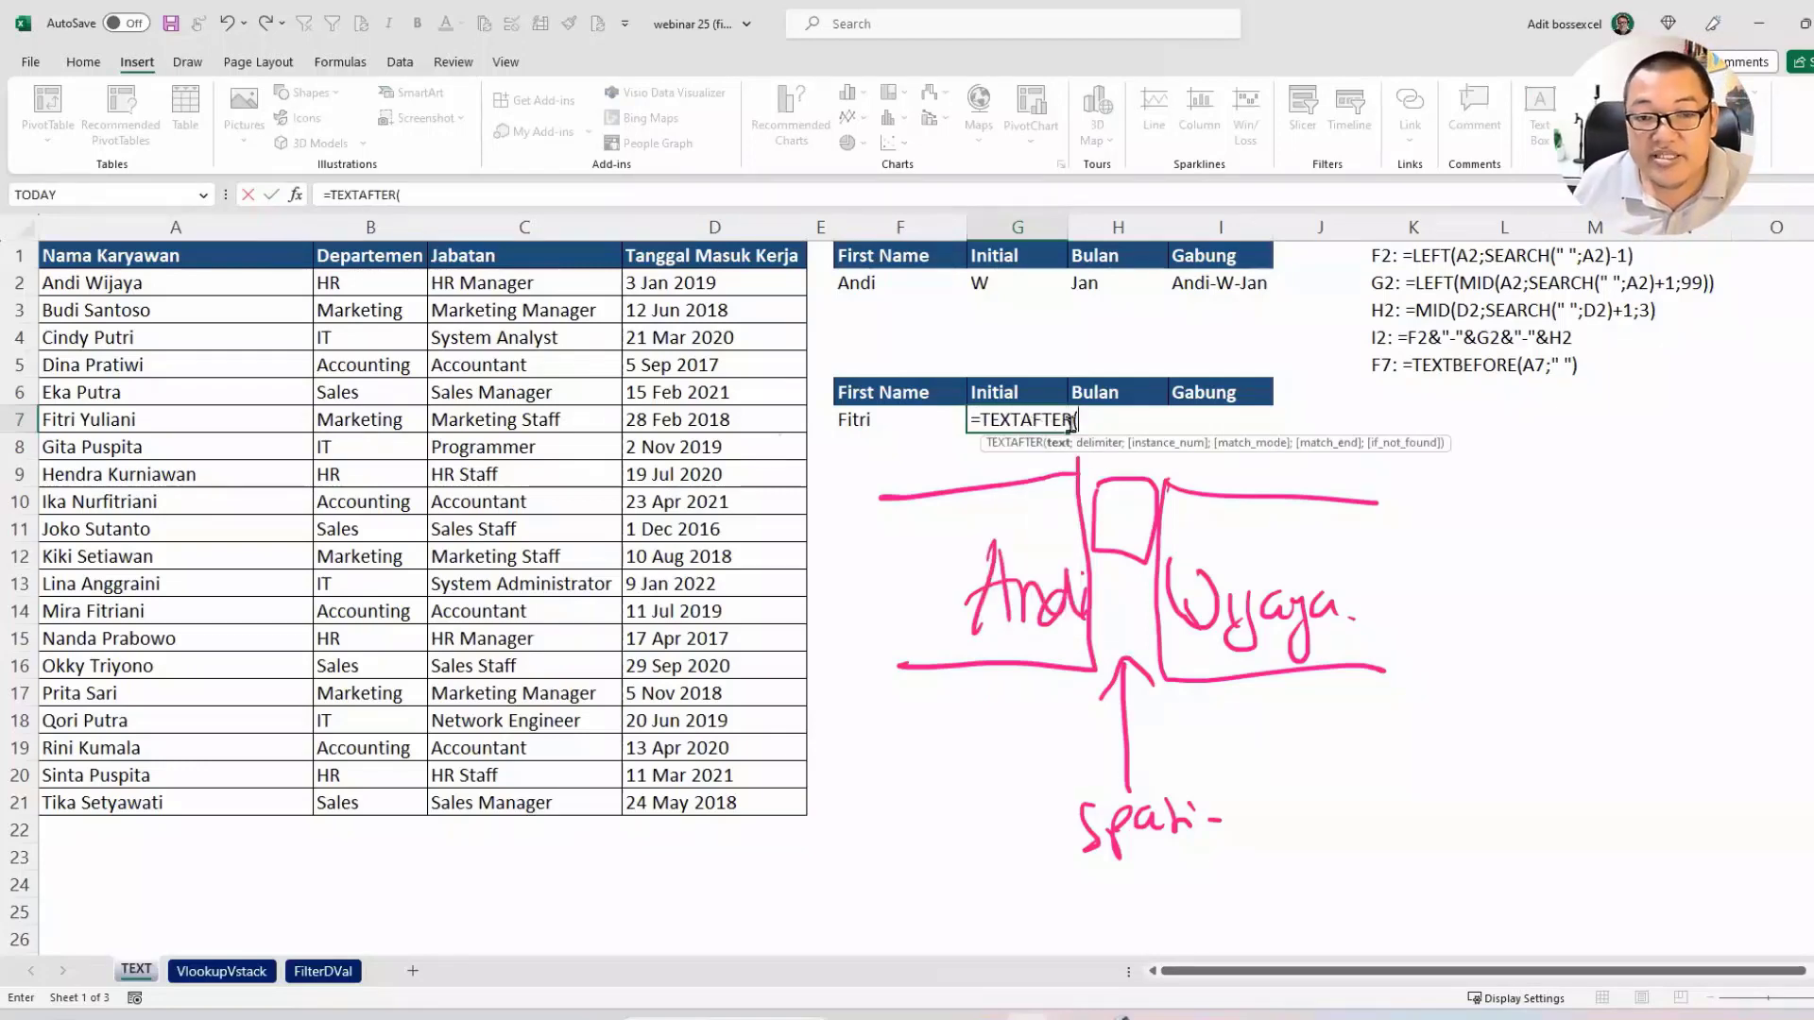
{"action": "left_click", "coordinate": [239, 422]}
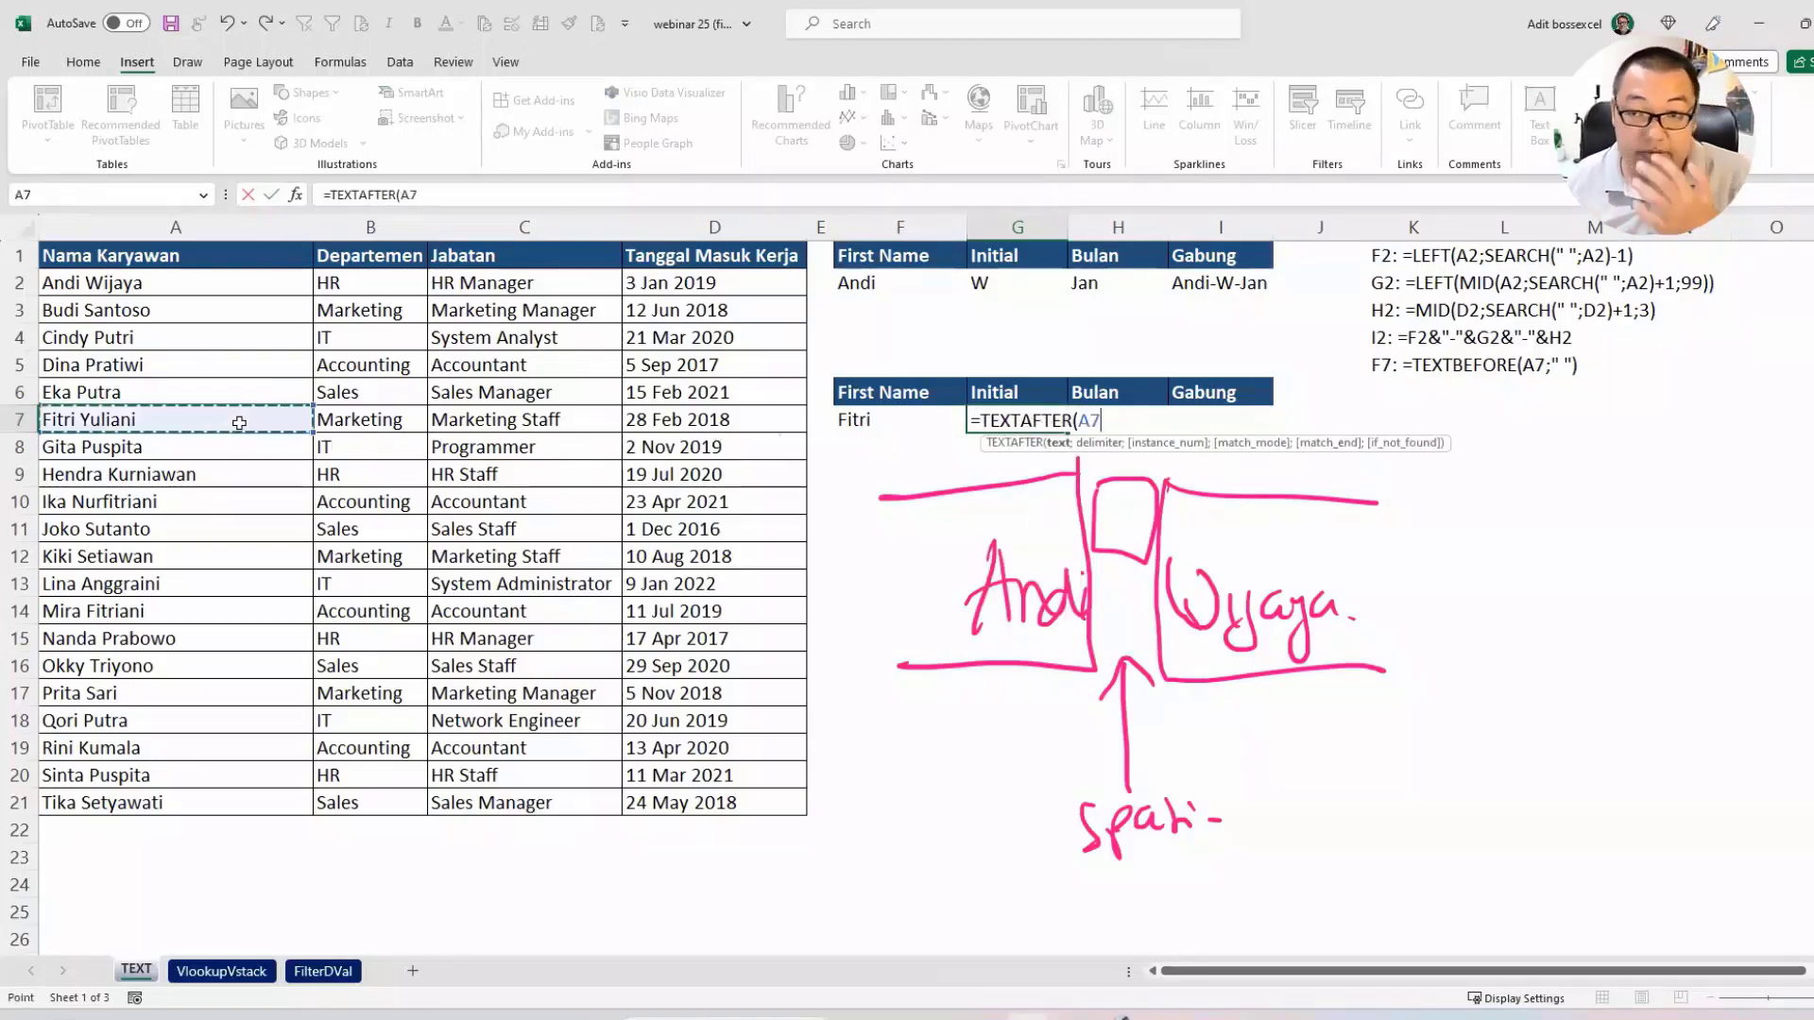
{"action": "type", "text": ";"}
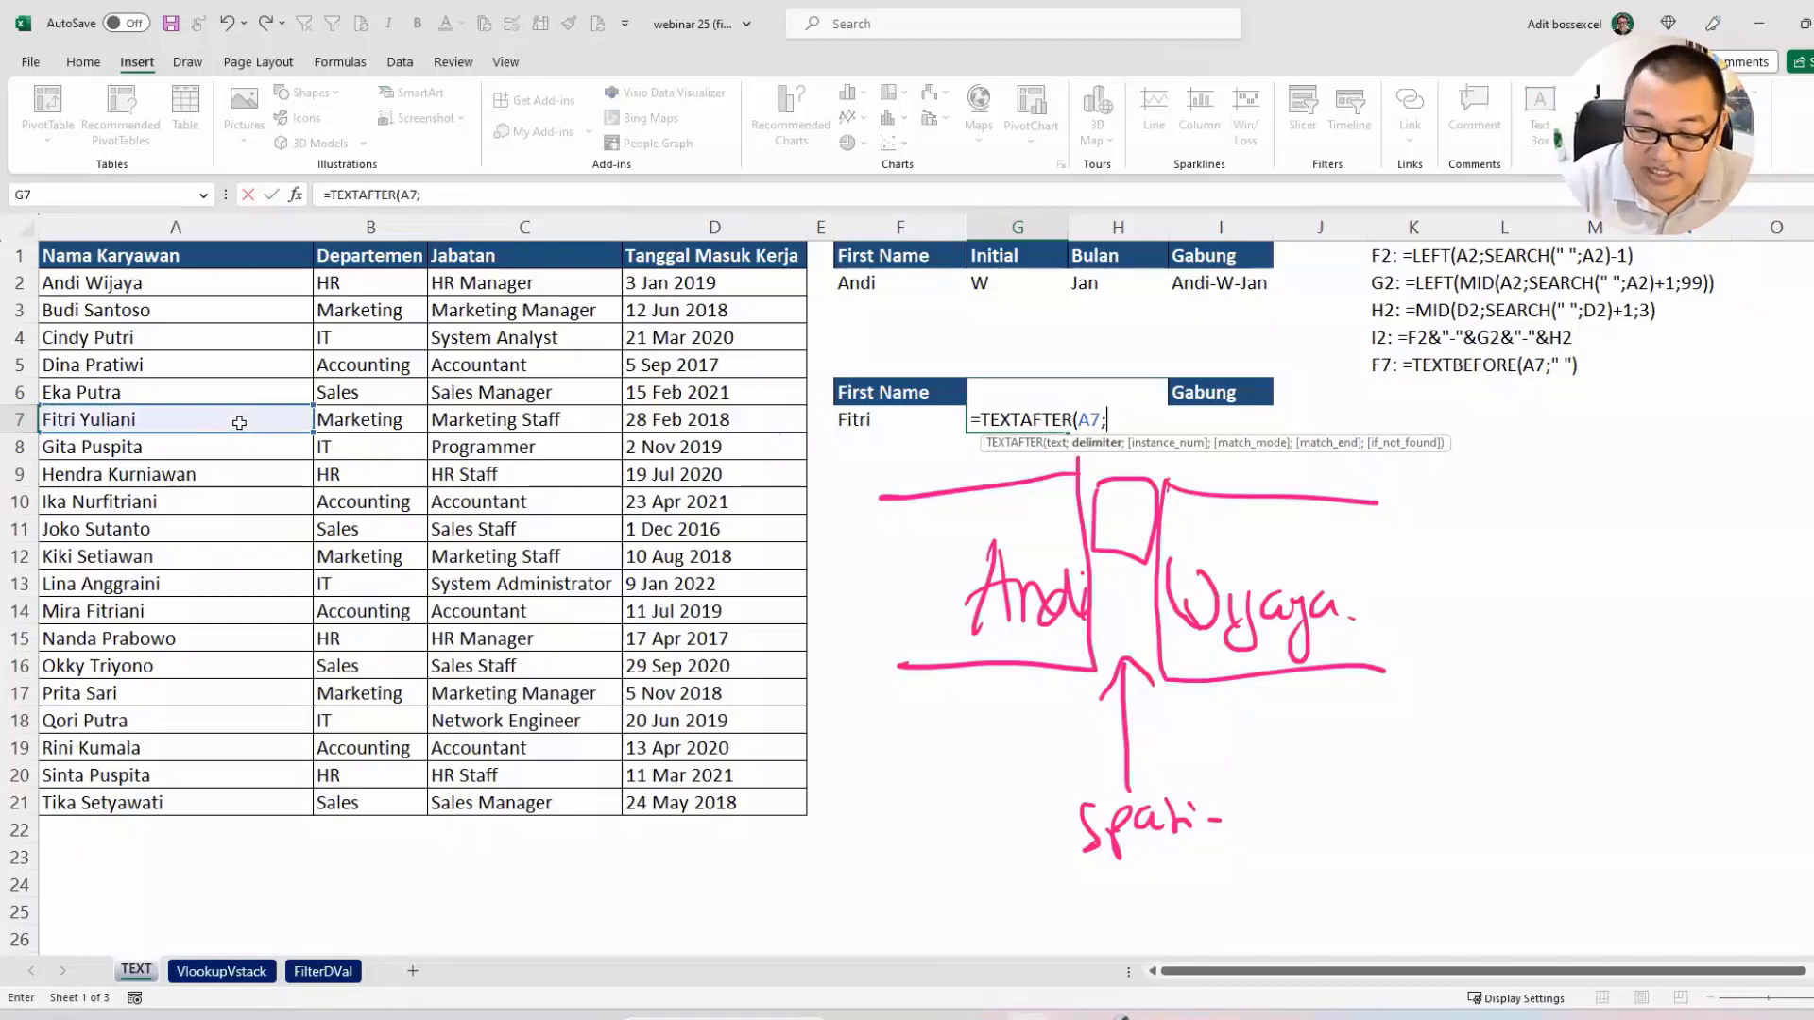
{"action": "key", "text": "Return"}
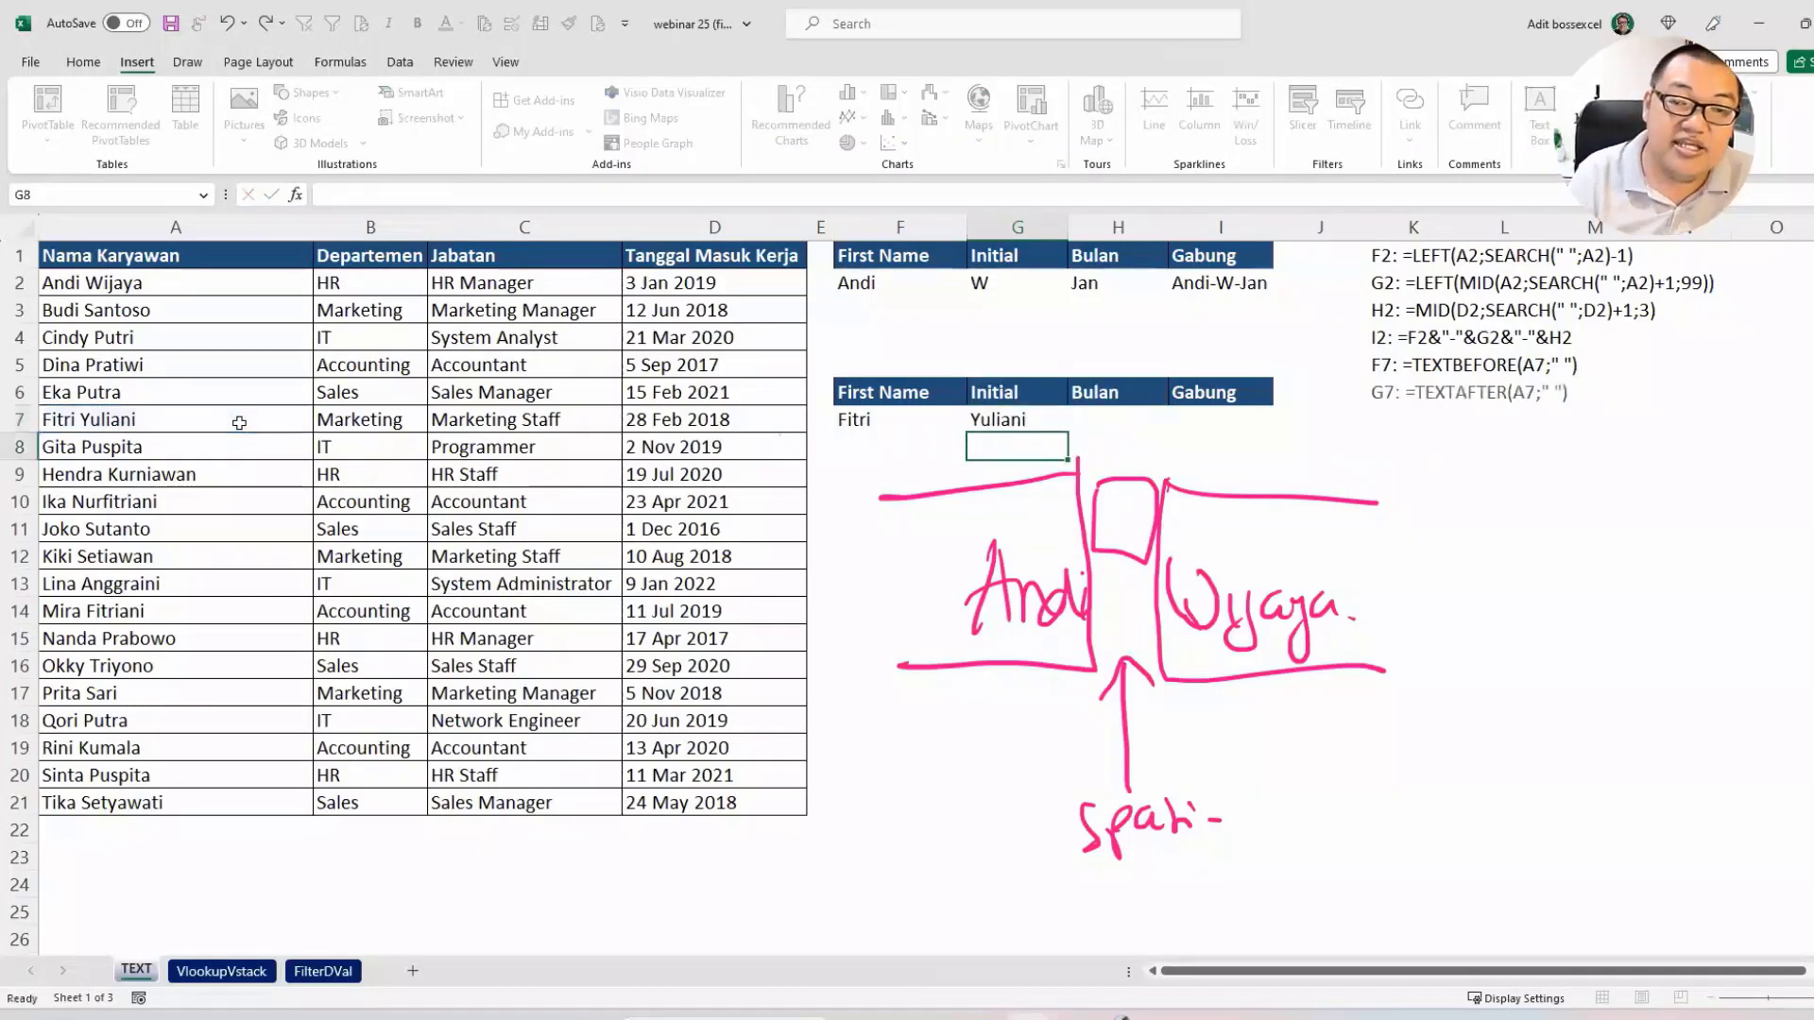
Wrap the G7 formula in LEFT so it reads =LEFT(TEXTAFTER(A7;" ")).
{"action": "left_click", "coordinate": [1024, 425]}
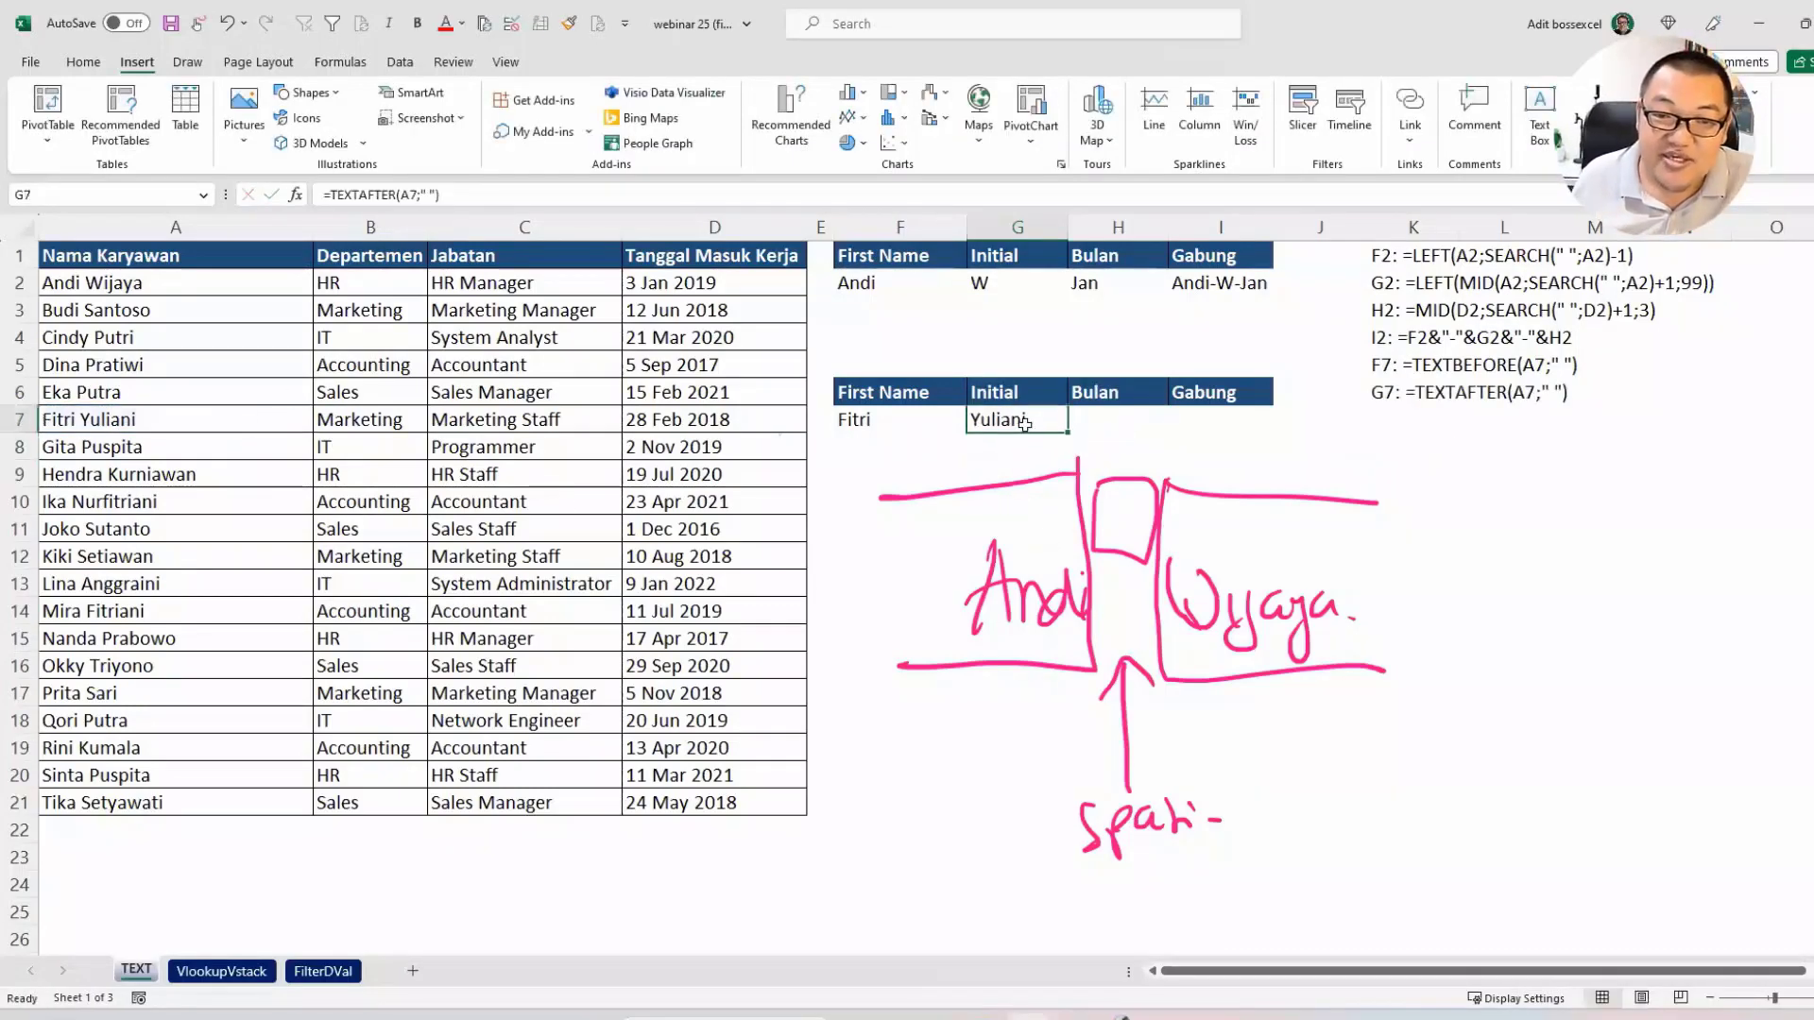
{"action": "double_click", "coordinate": [1025, 425]}
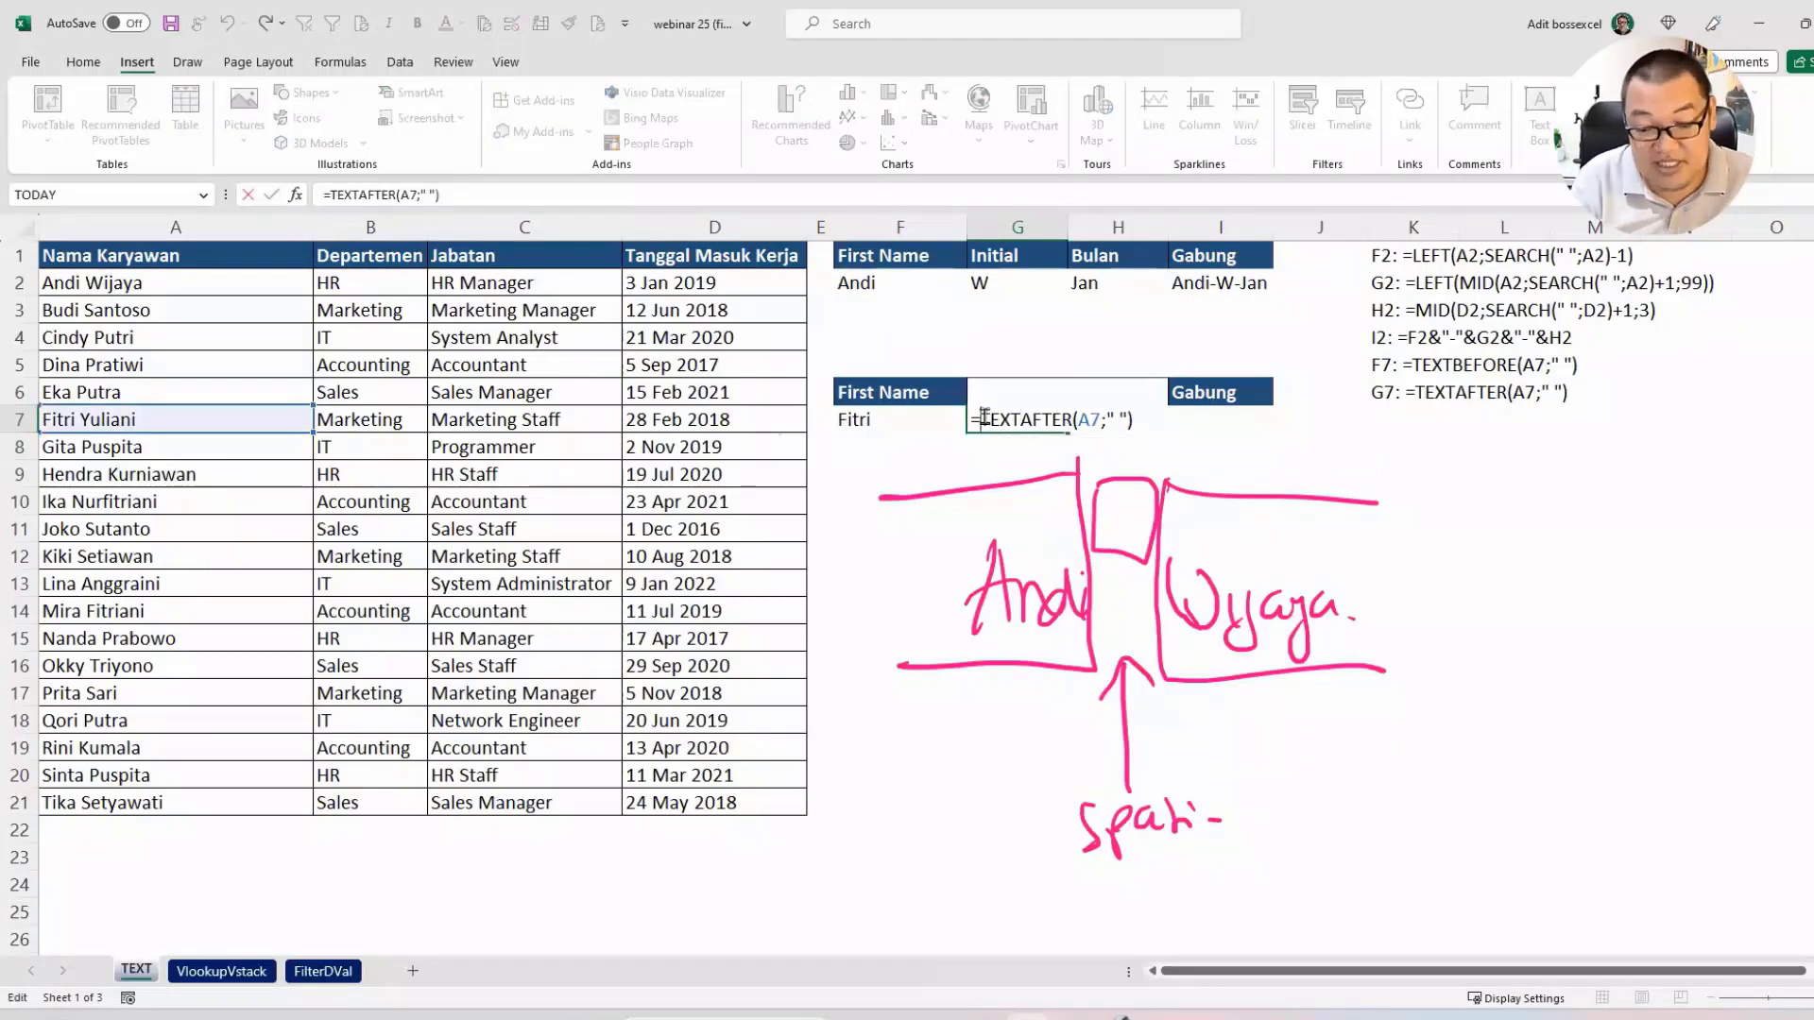
{"action": "left_click", "coordinate": [983, 417]}
{"action": "type", "text": "LEFT("}
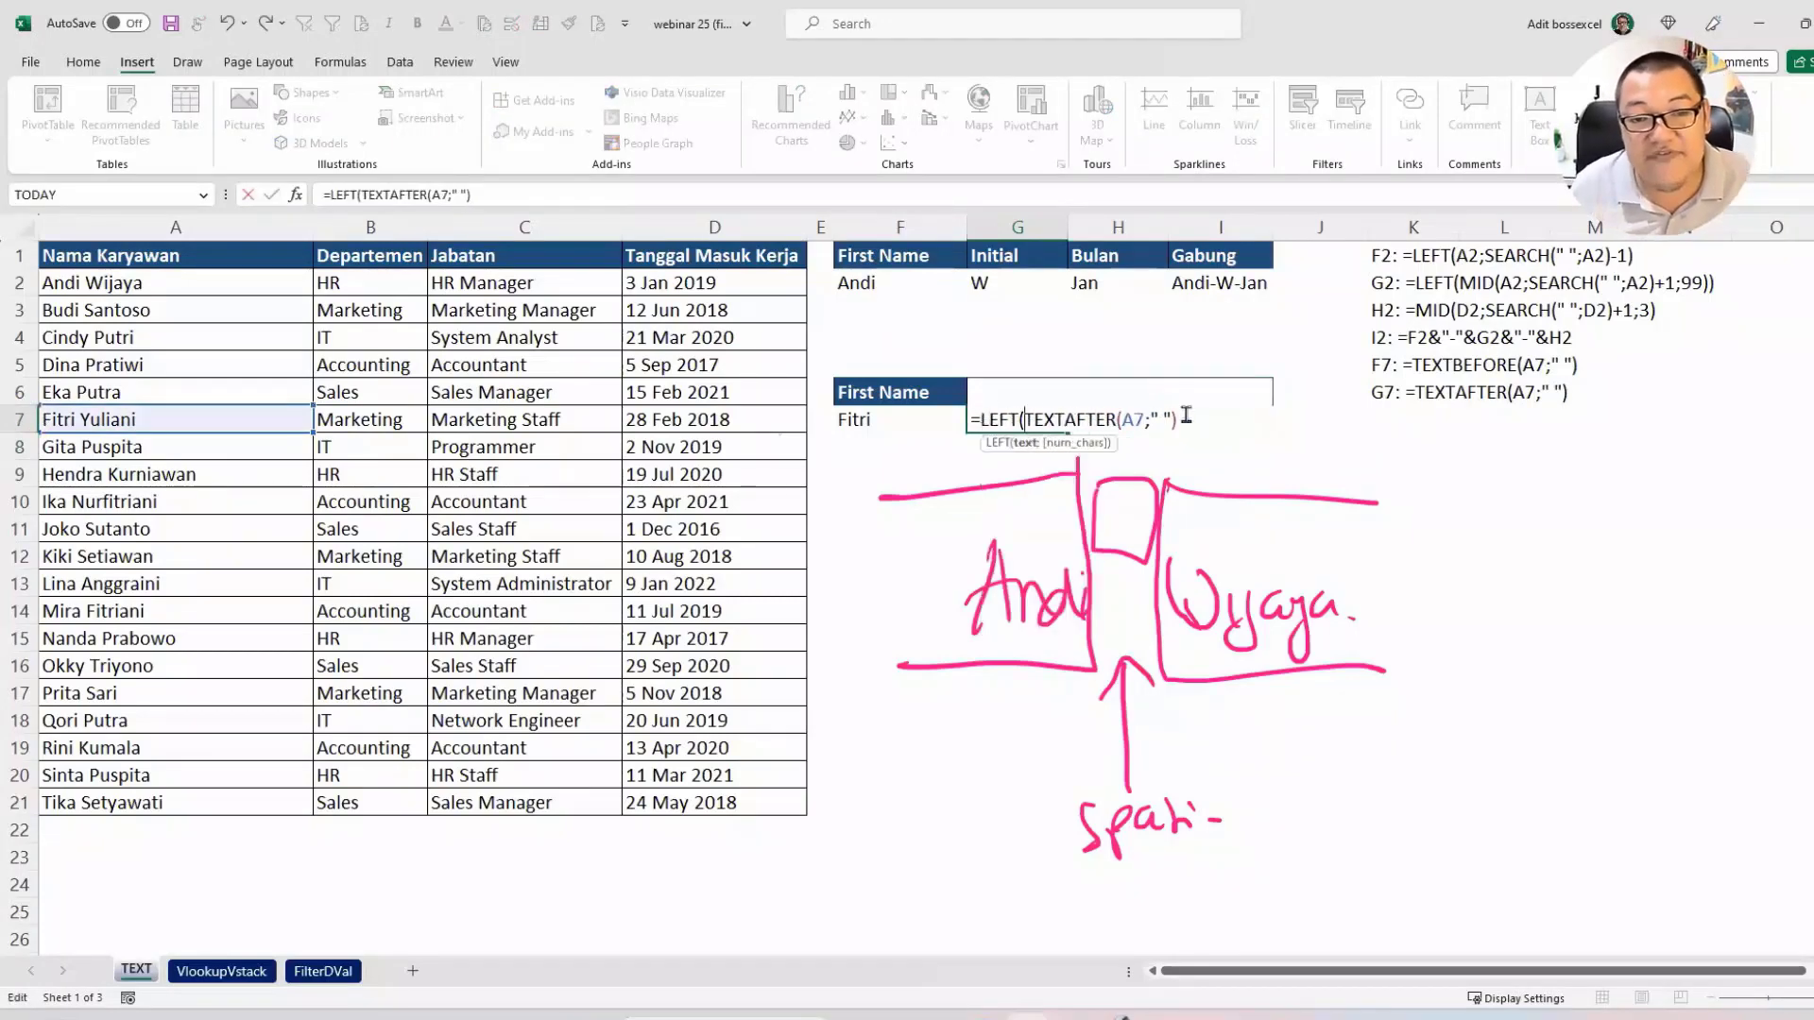
{"action": "left_click", "coordinate": [1186, 417]}
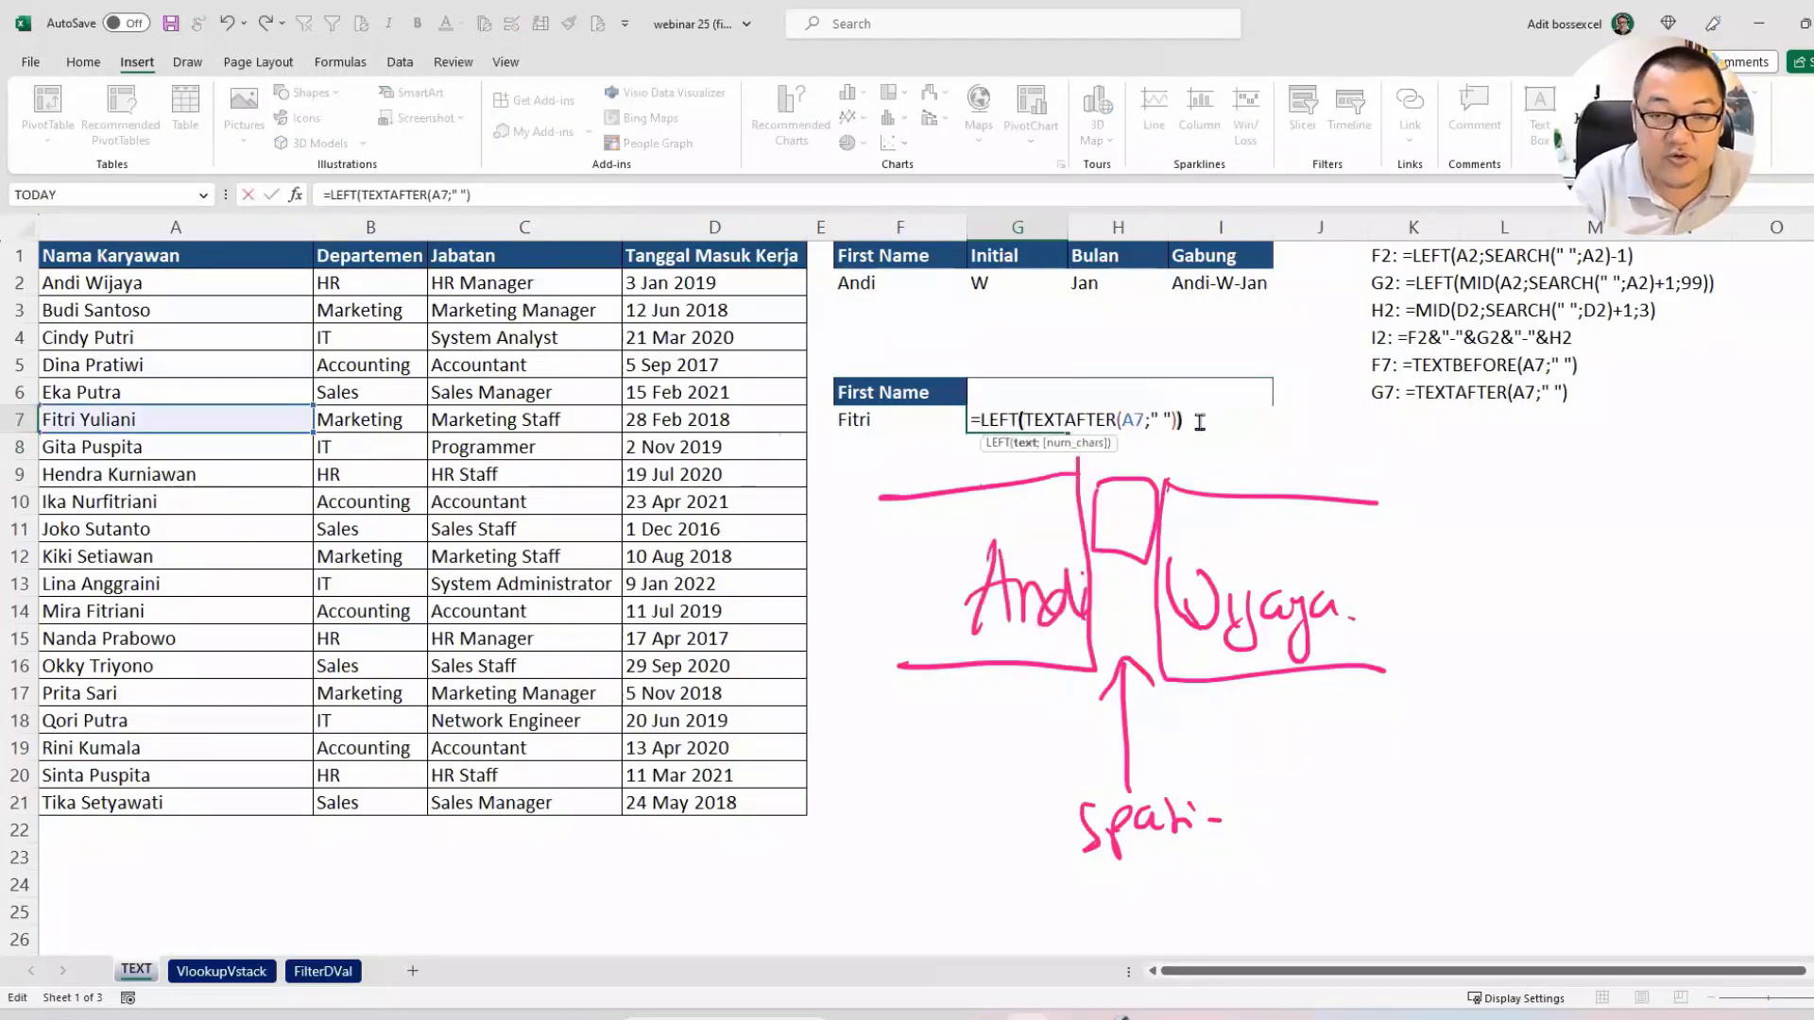
{"action": "type", "text": ")"}
{"action": "key", "text": "Return"}
{"action": "left_click", "coordinate": [1024, 427]}
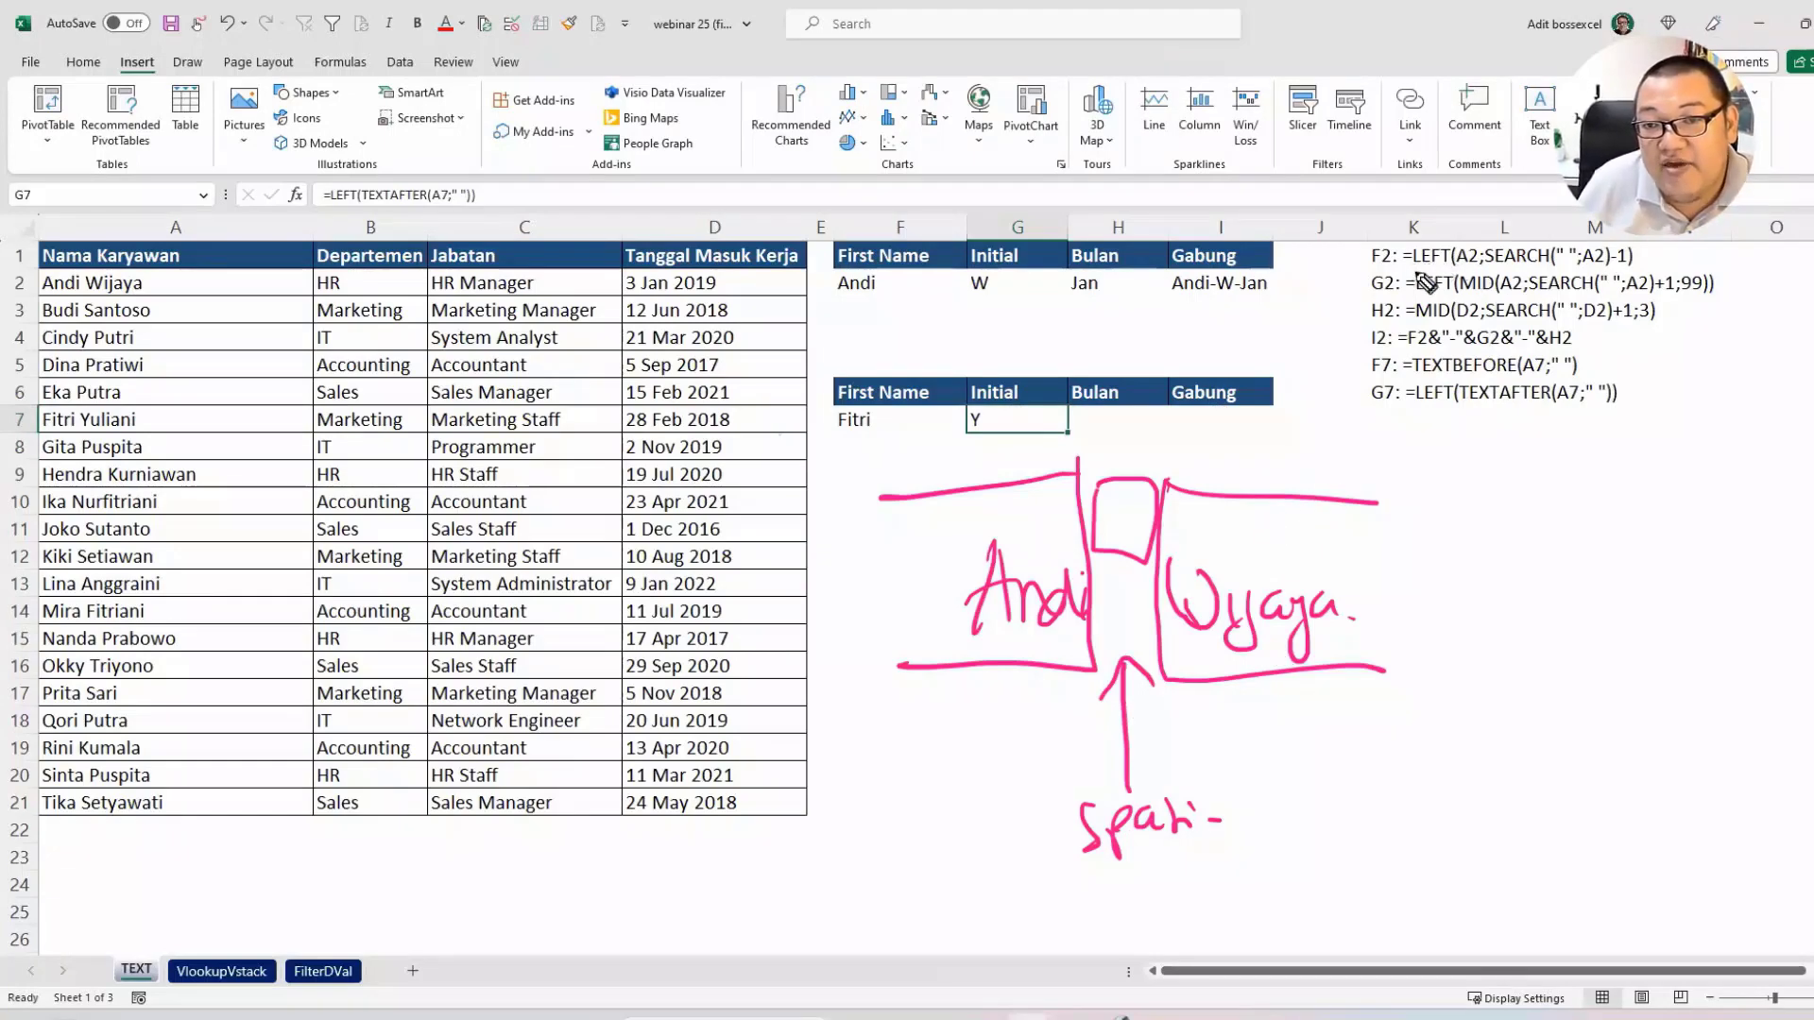
Underline the functions in the listed F2, F7, G2 and G7 formulas and circle the Initial results in both tables.
{"action": "left_click_drag", "start_coordinate": [1416, 270], "coordinate": [1546, 268]}
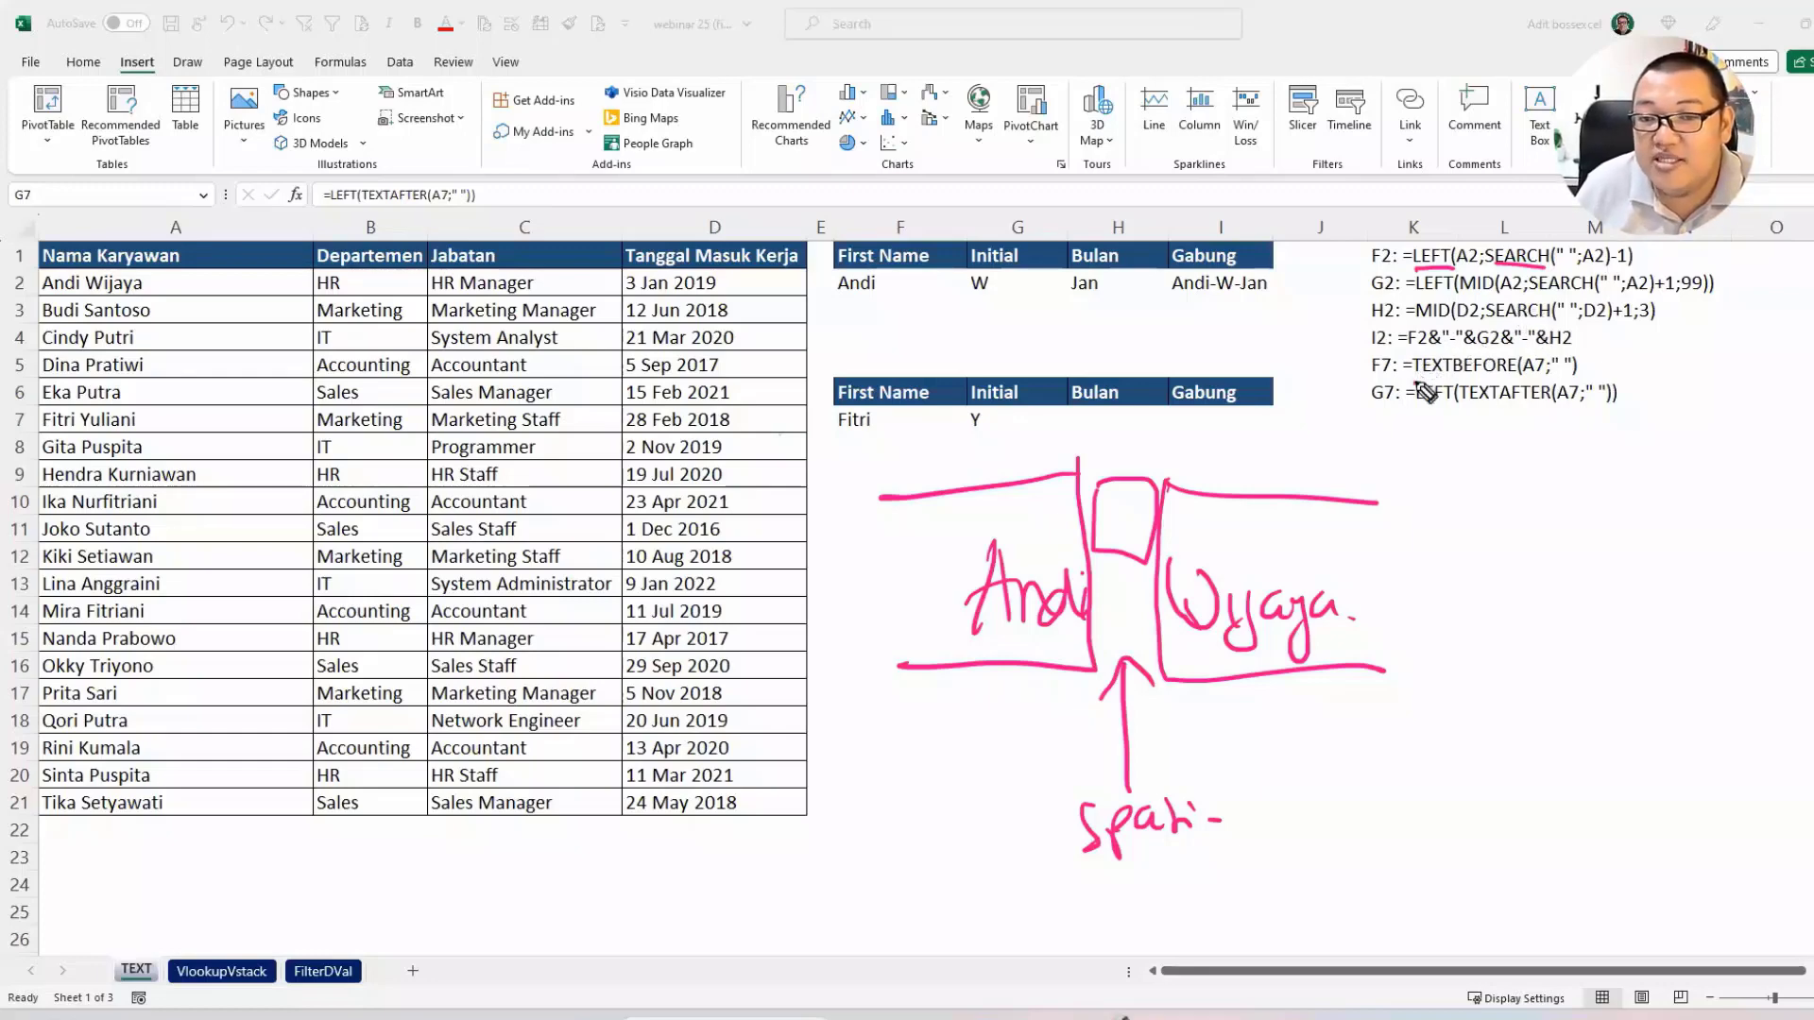
{"action": "left_click_drag", "start_coordinate": [1413, 380], "coordinate": [1564, 376]}
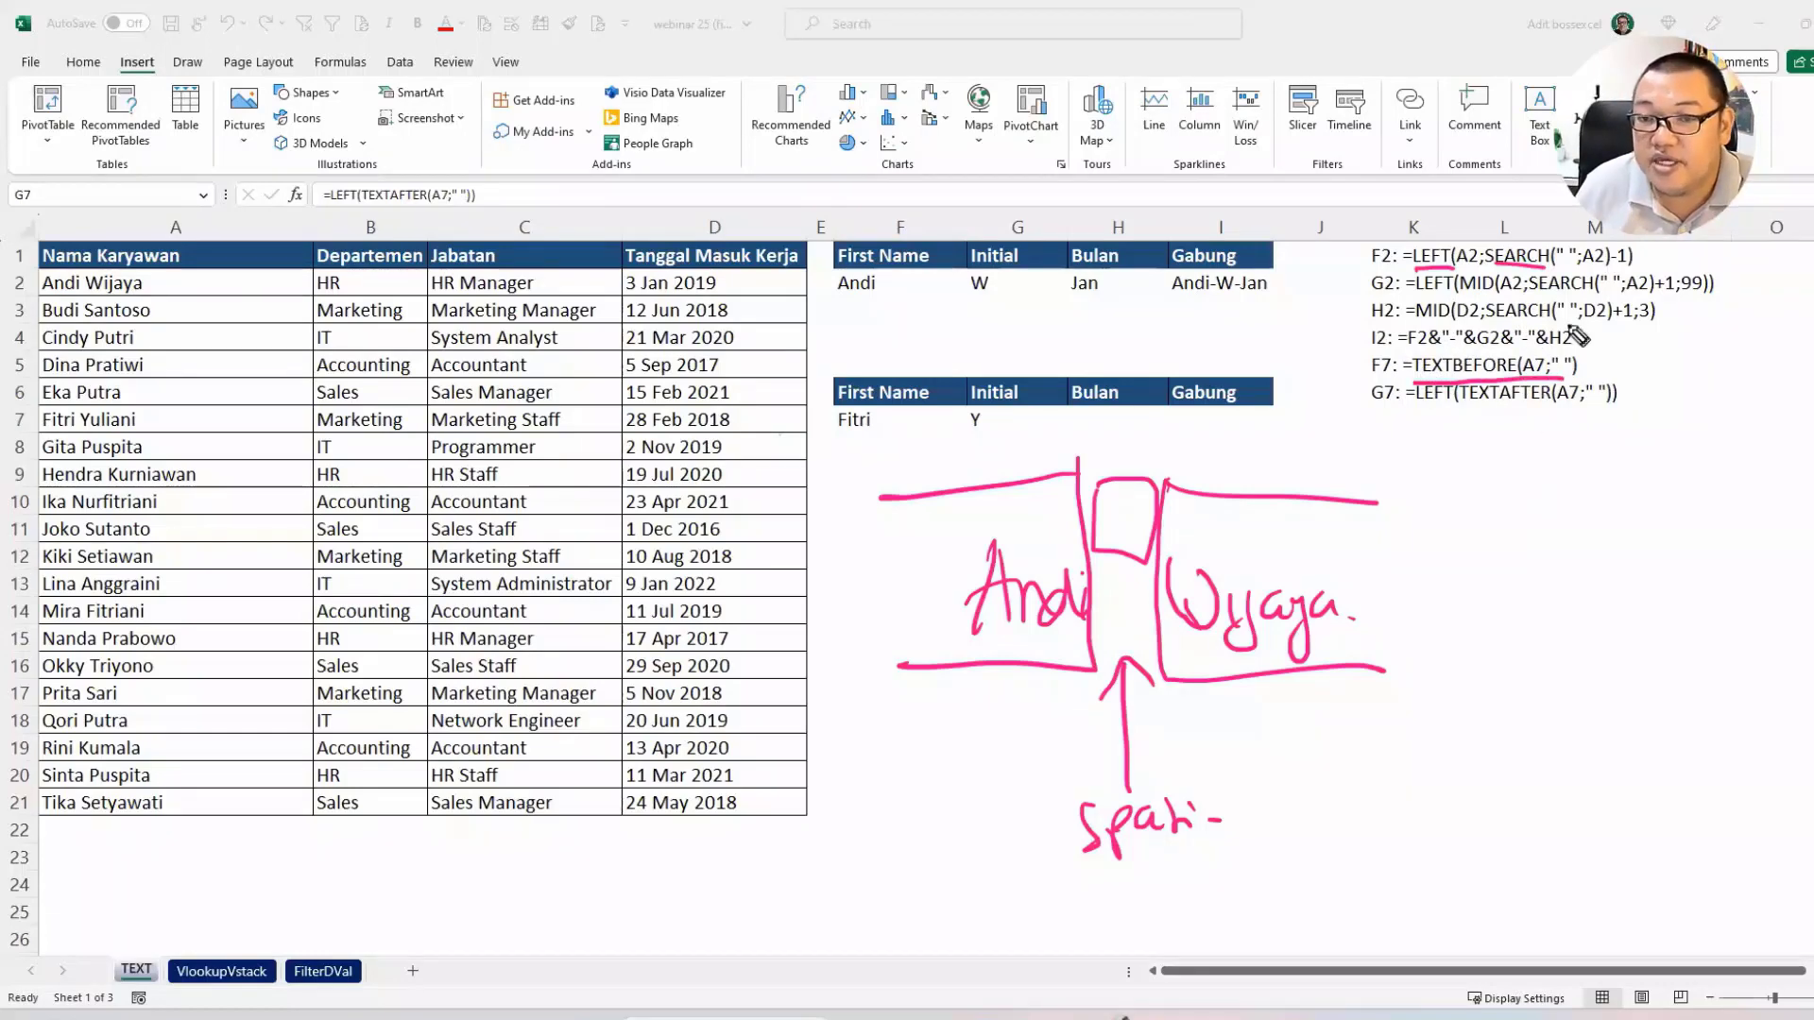
{"action": "left_click_drag", "start_coordinate": [1415, 295], "coordinate": [1597, 295]}
{"action": "mouse_move", "coordinate": [1006, 247]}
{"action": "left_mouse_down"}
{"action": "mouse_move", "coordinate": [984, 331]}
{"action": "mouse_move", "coordinate": [1028, 279]}
{"action": "left_mouse_up"}
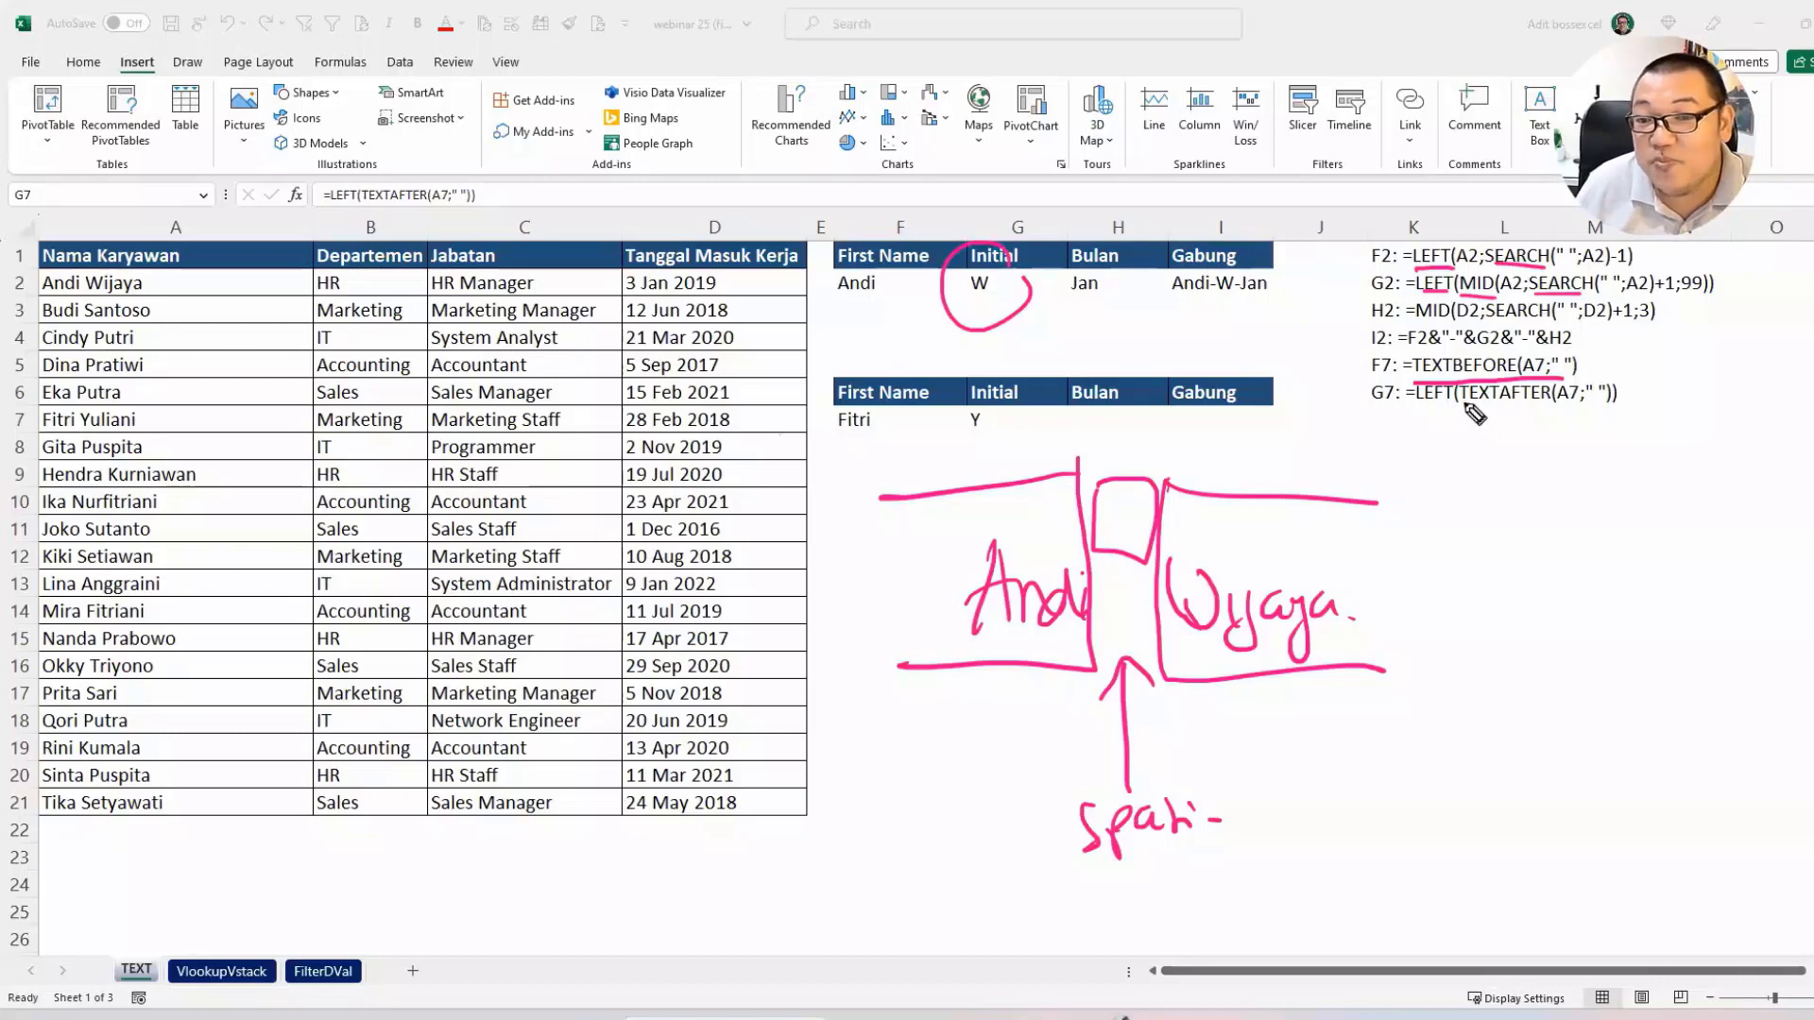
{"action": "left_click_drag", "start_coordinate": [1467, 404], "coordinate": [1597, 404]}
{"action": "left_click_drag", "start_coordinate": [1417, 409], "coordinate": [1455, 408]}
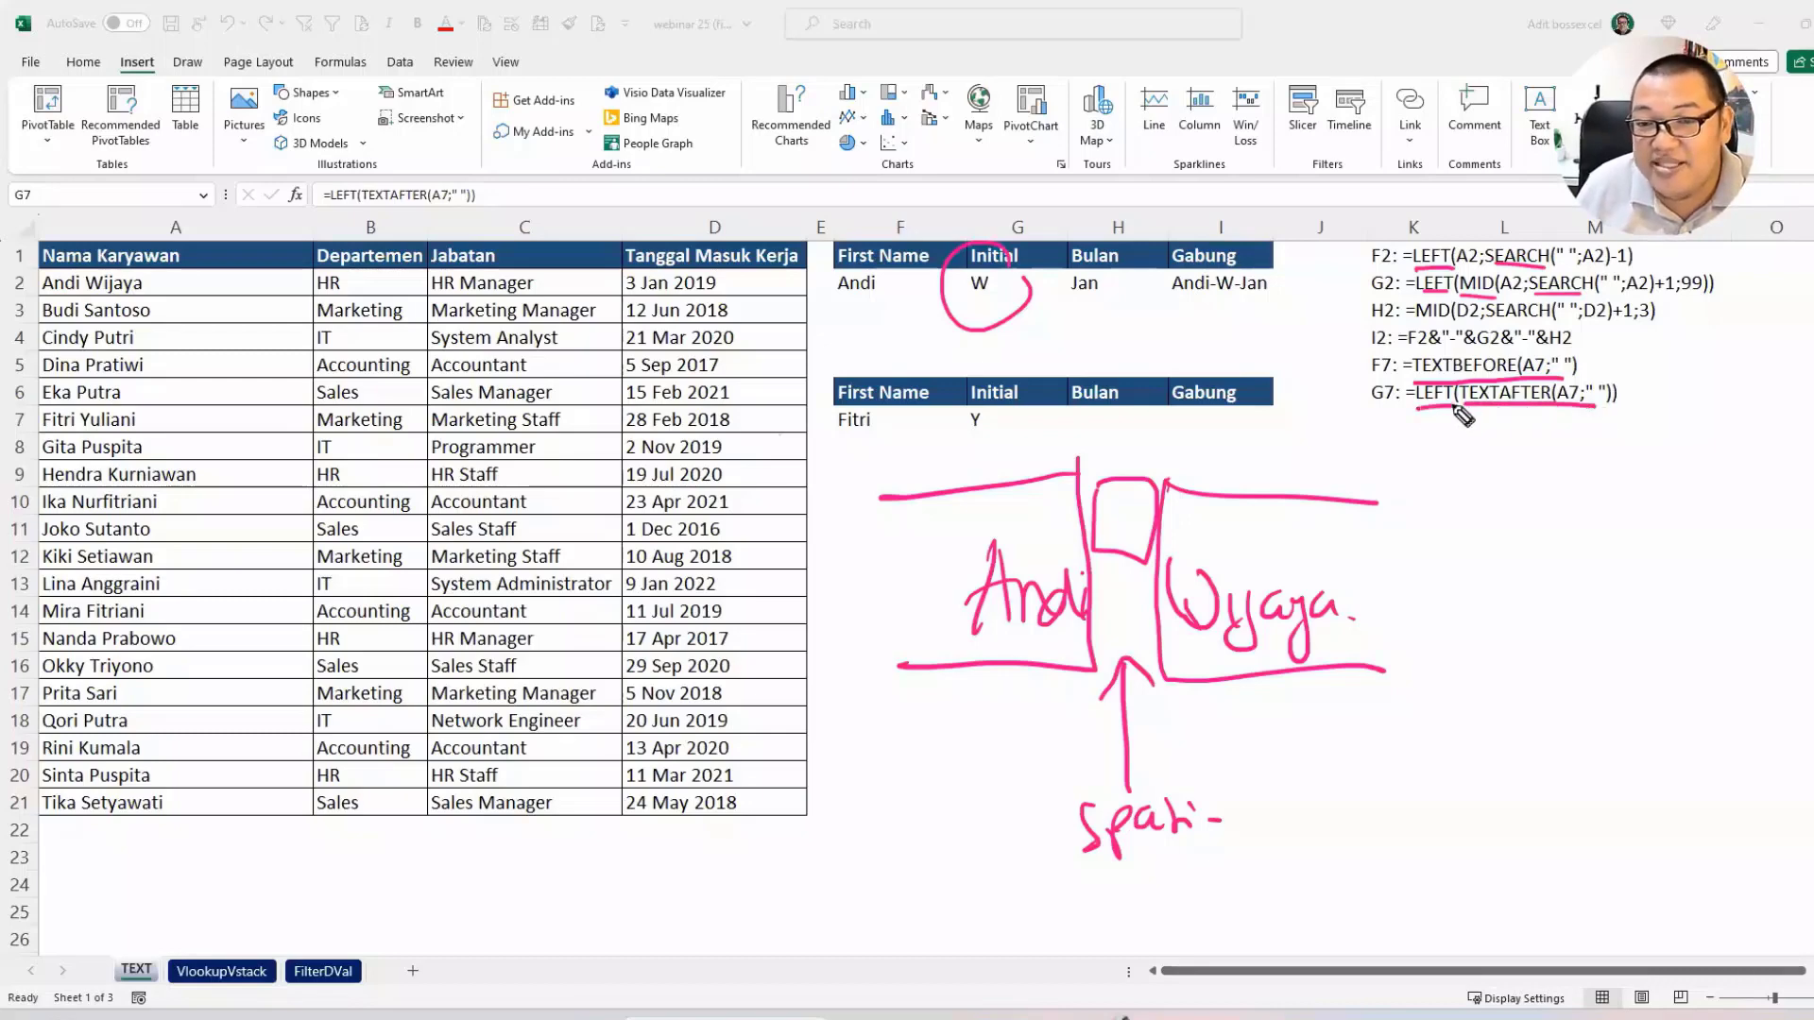
{"action": "left_click_drag", "start_coordinate": [992, 383], "coordinate": [1012, 428]}
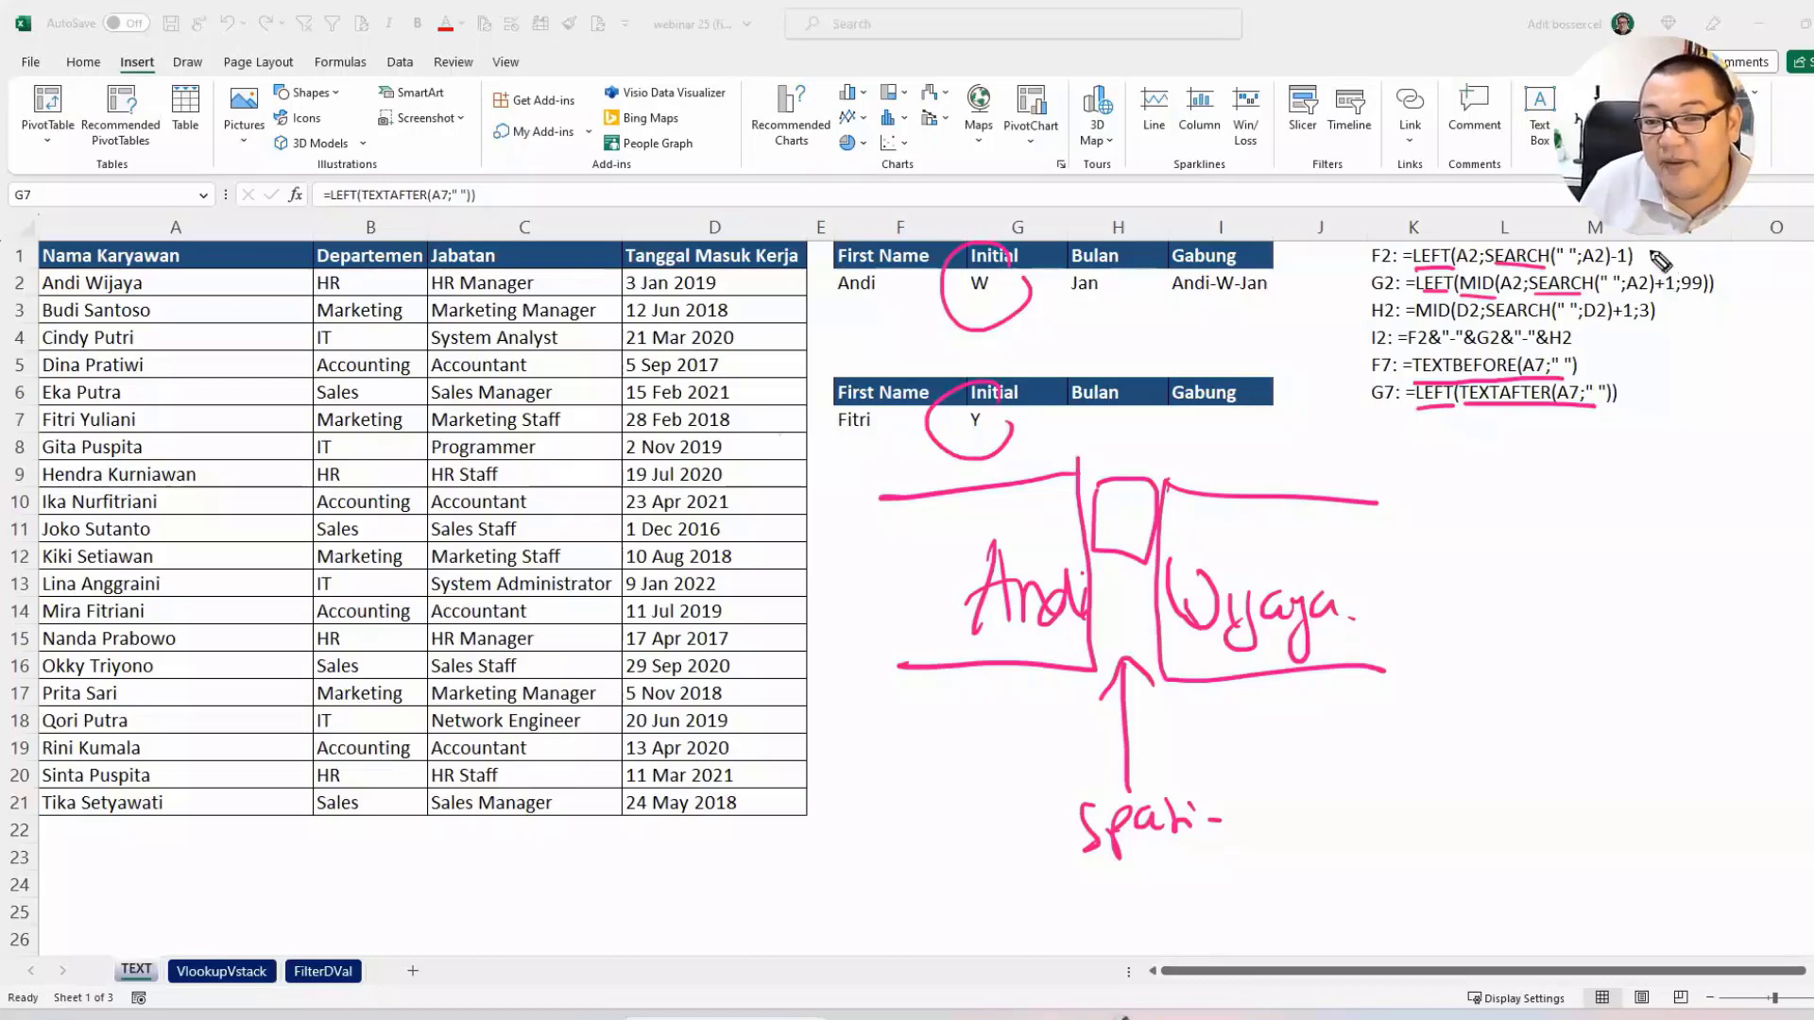
Mark the ends of the listed F2, F7, G2 and G7 formulas with vertical lines, and clear all drawings.
{"action": "left_click_drag", "start_coordinate": [1634, 244], "coordinate": [1631, 270]}
{"action": "left_click_drag", "start_coordinate": [1572, 346], "coordinate": [1575, 378]}
{"action": "left_click_drag", "start_coordinate": [1715, 272], "coordinate": [1715, 302]}
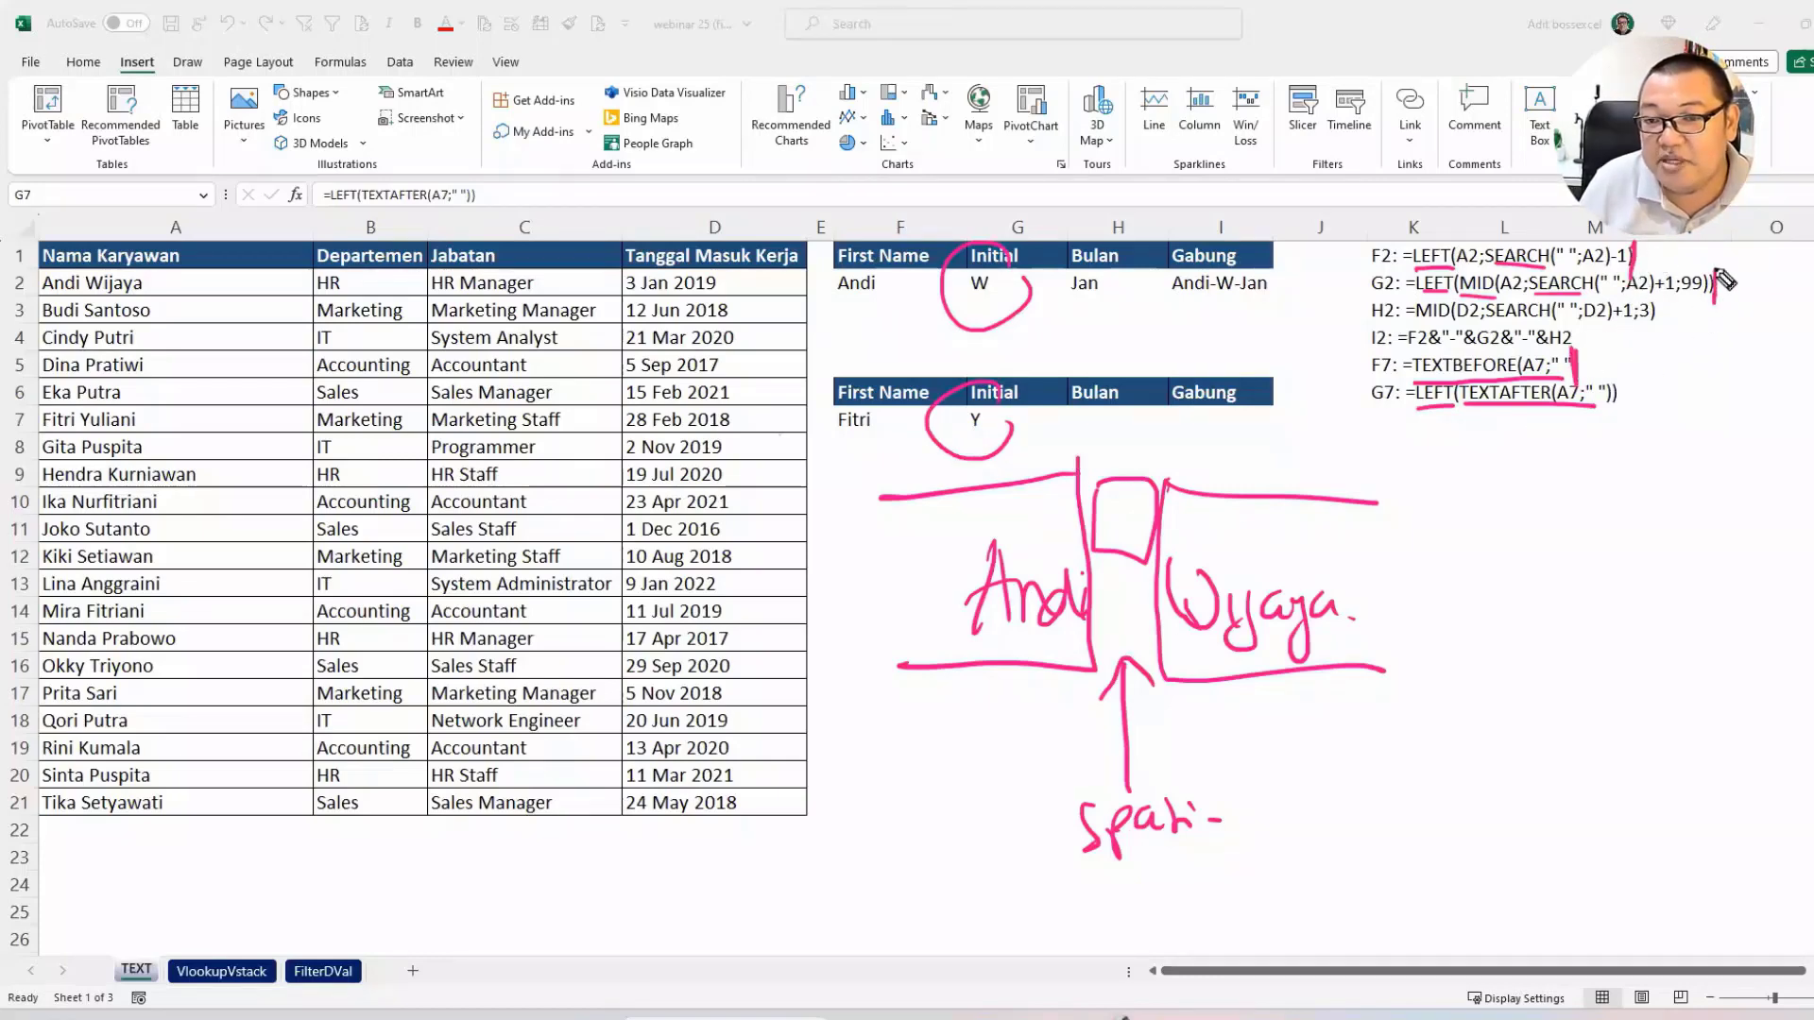
{"action": "left_click_drag", "start_coordinate": [1625, 376], "coordinate": [1626, 410]}
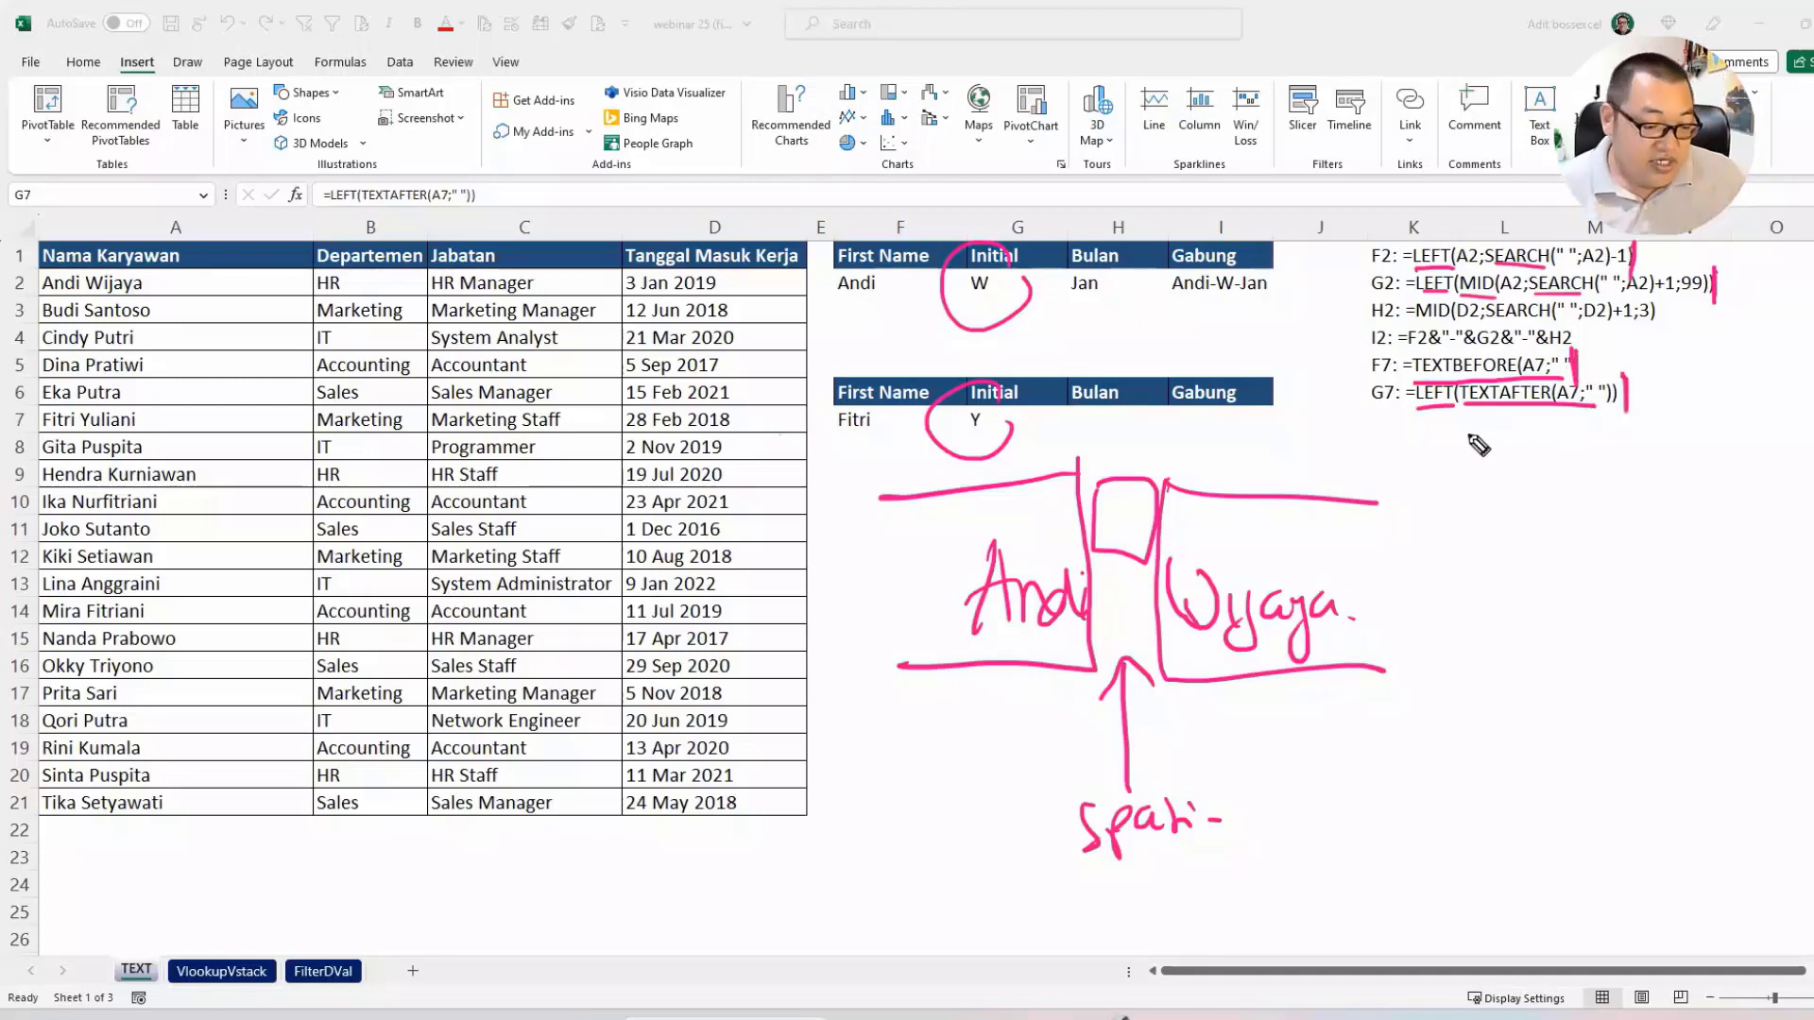
{"action": "key", "text": "Escape"}
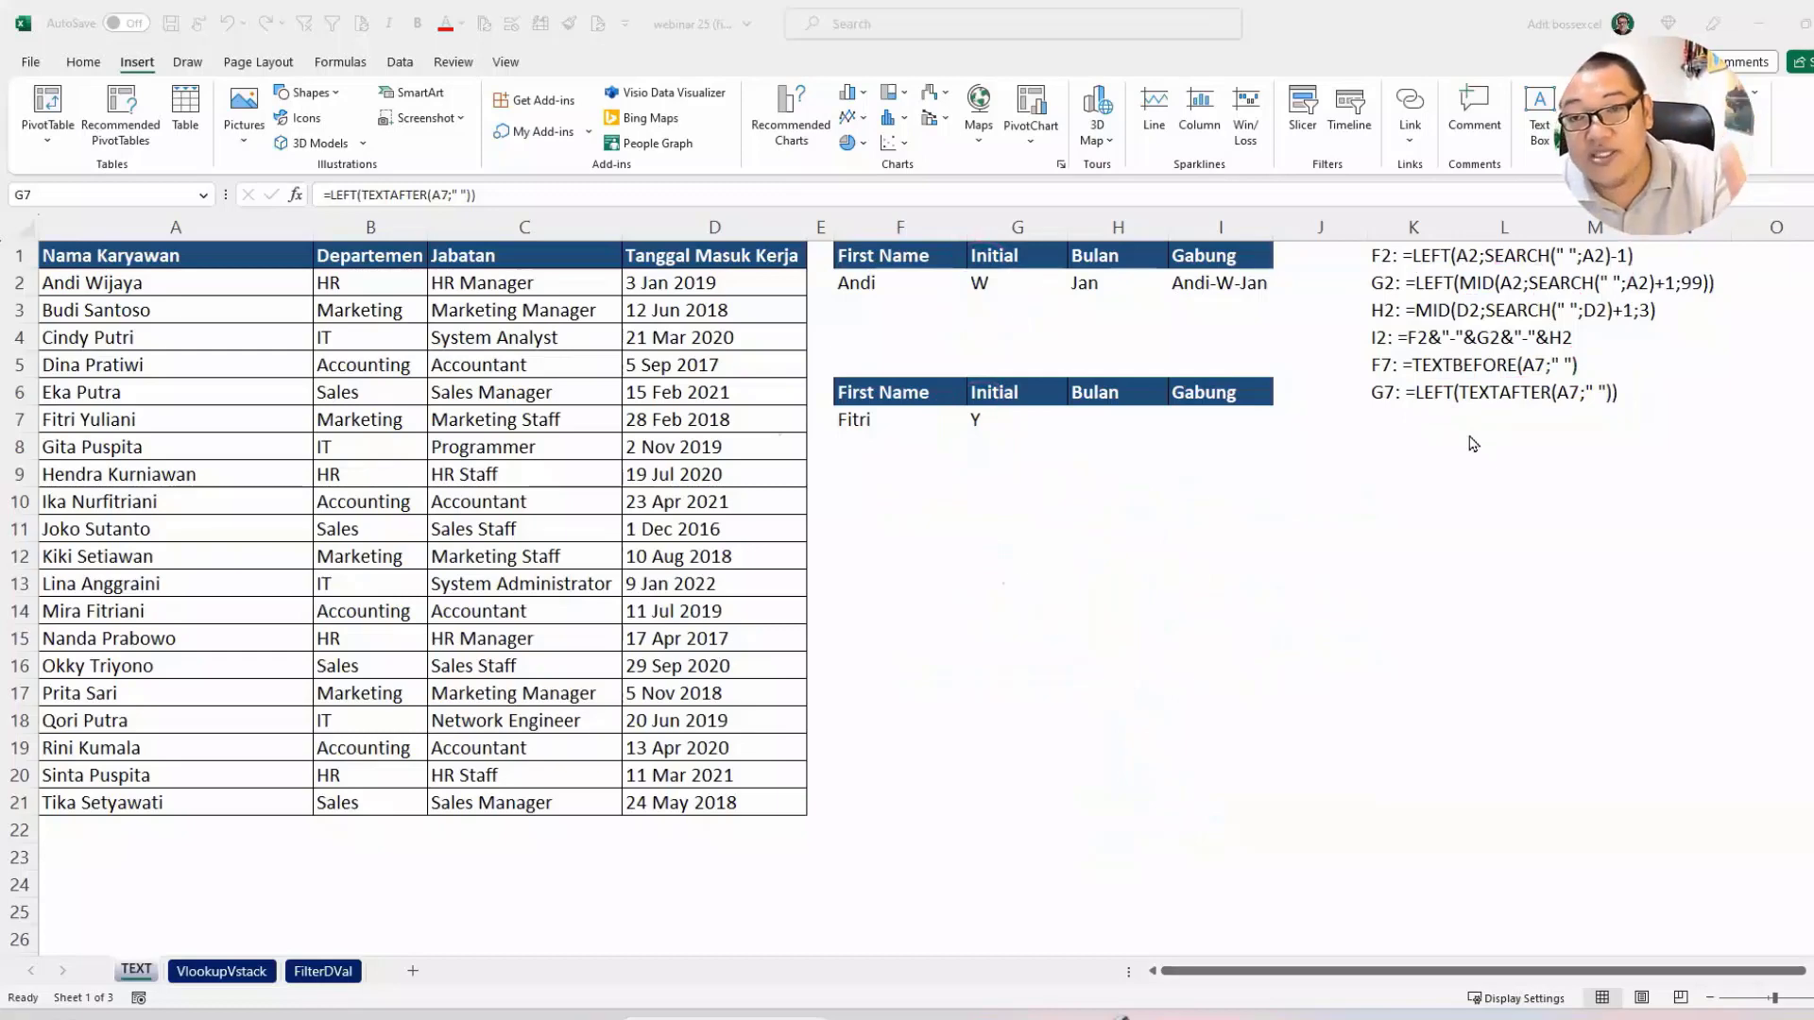
Enter =TEXTSPLIT(A7;" ") in H7 under Bulan in the second table.
{"action": "left_click", "coordinate": [1130, 416]}
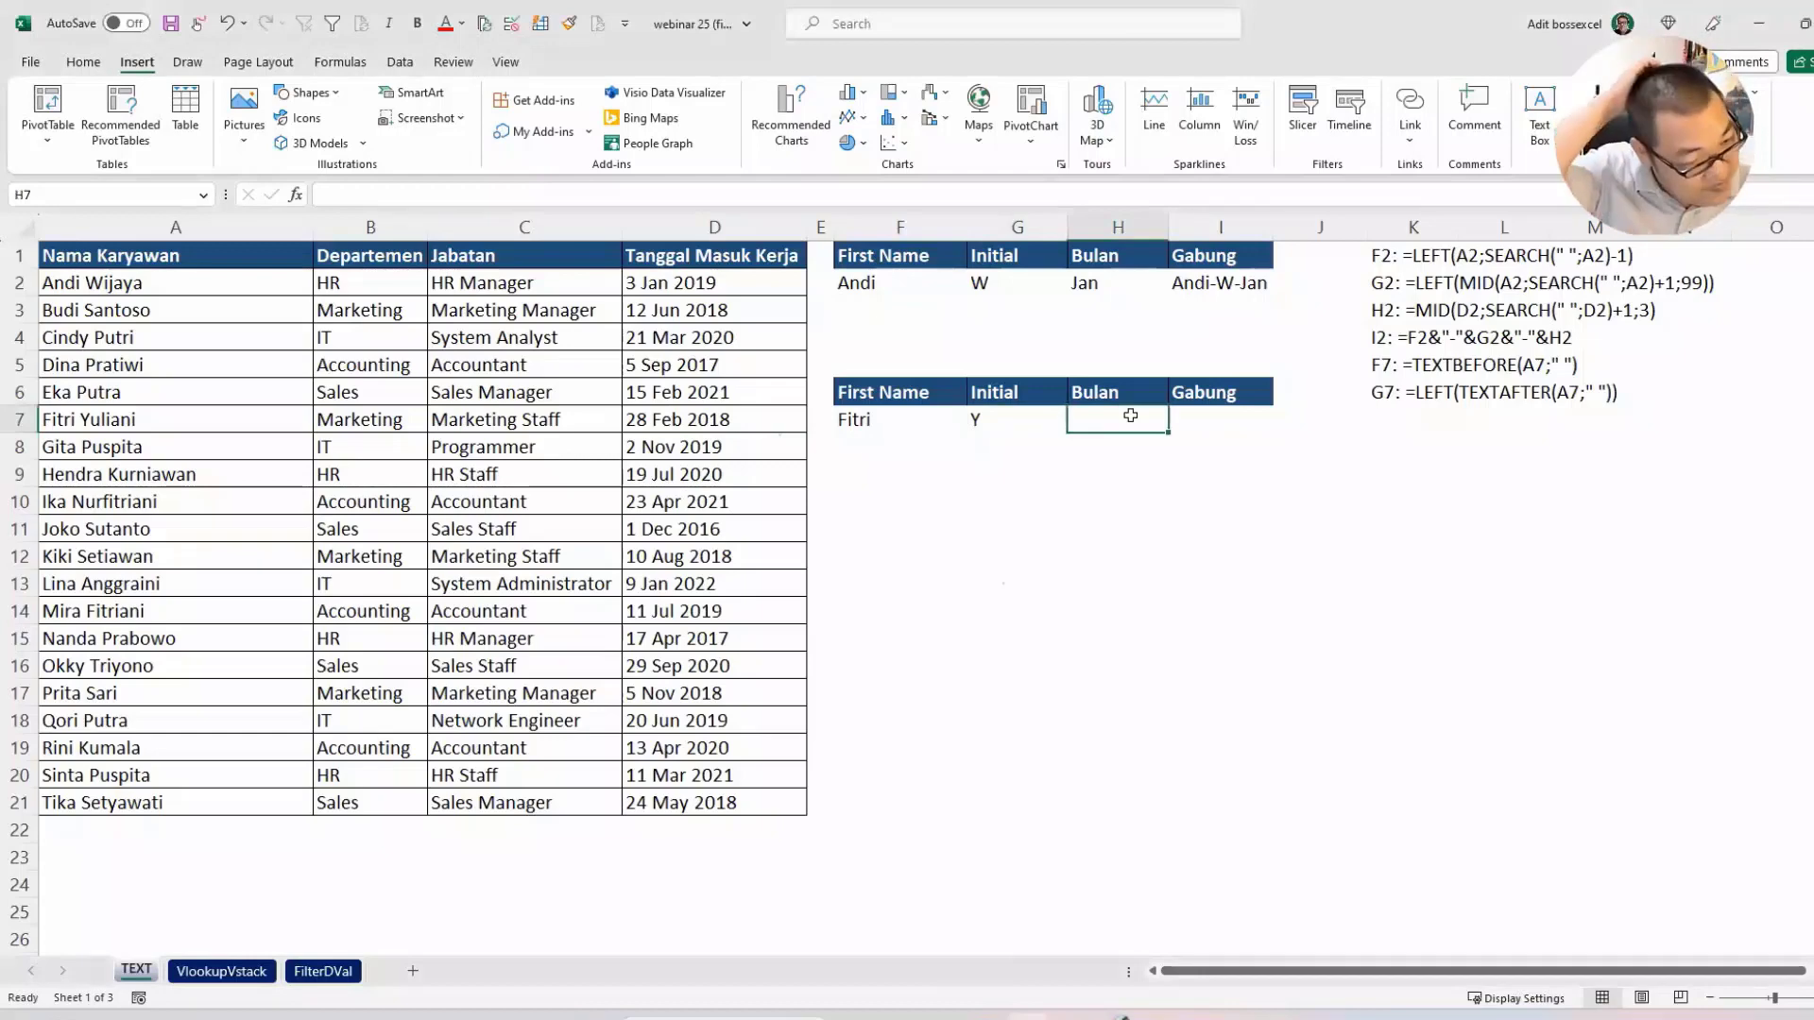
{"action": "type", "text": "tex"}
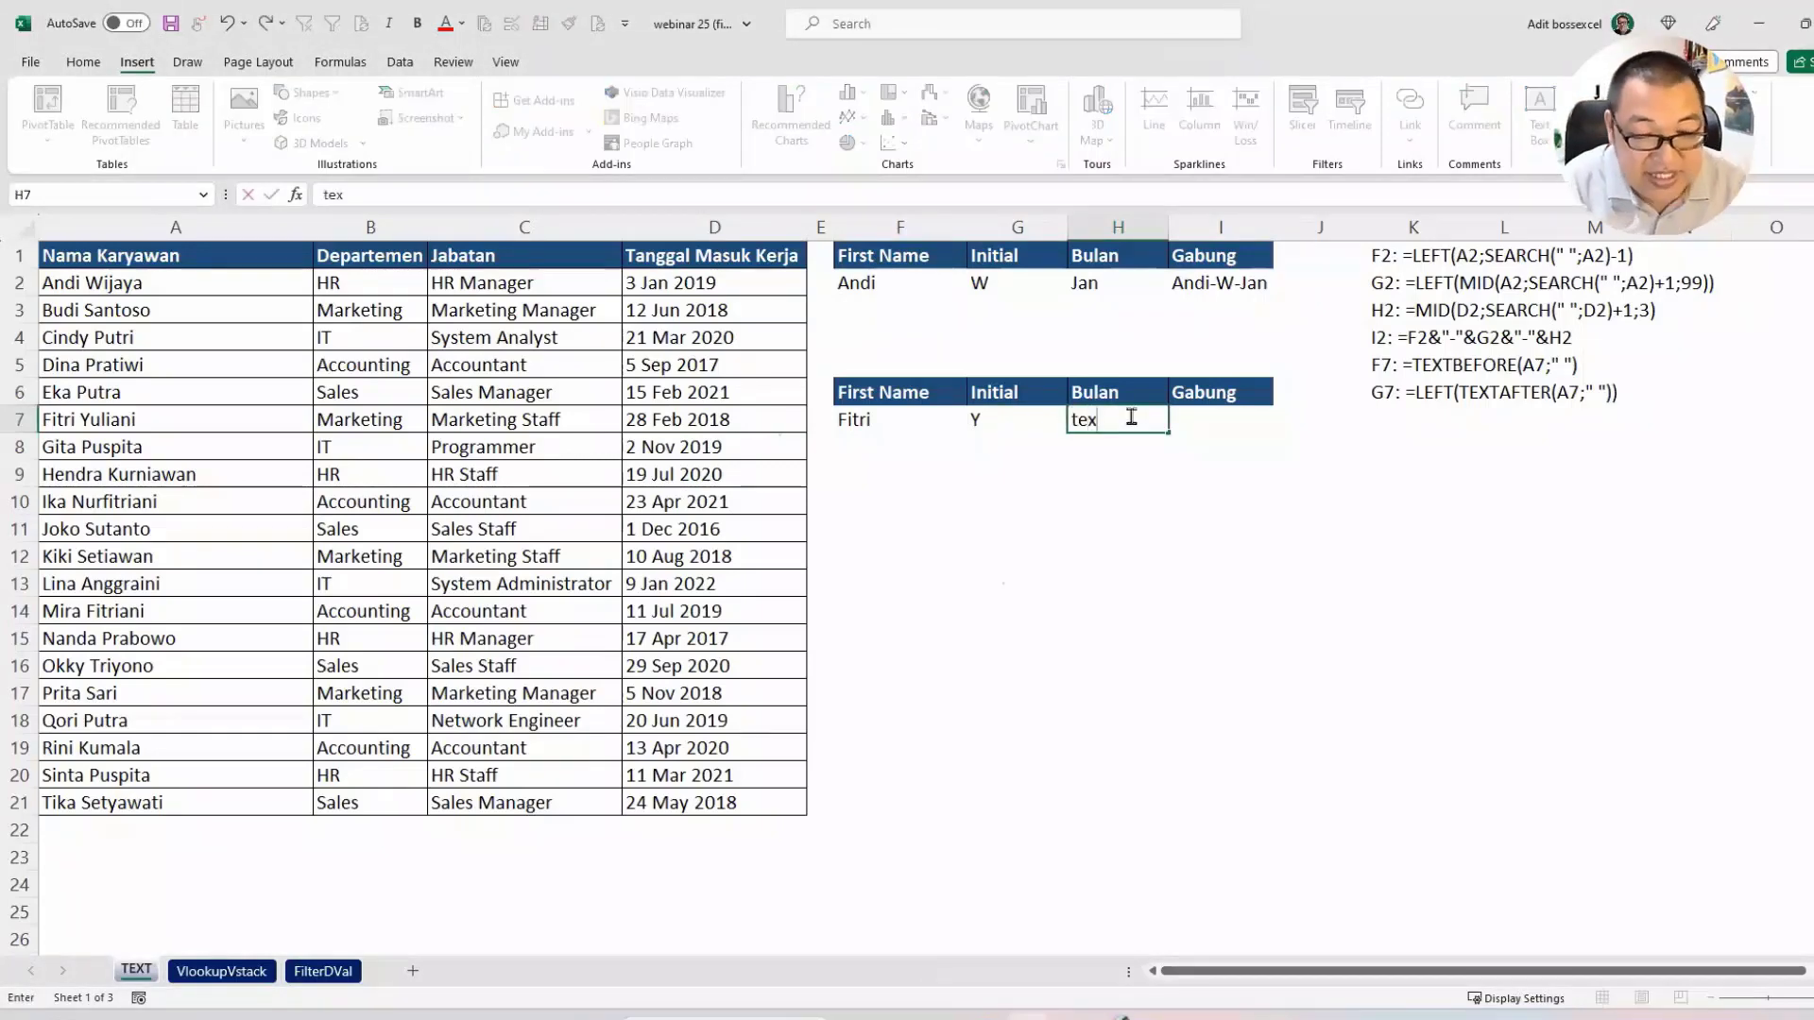
{"action": "type", "text": "t"}
{"action": "key", "text": "BackSpace"}
{"action": "key", "text": "BackSpace"}
{"action": "key", "text": "BackSpace"}
{"action": "key", "text": "BackSpace"}
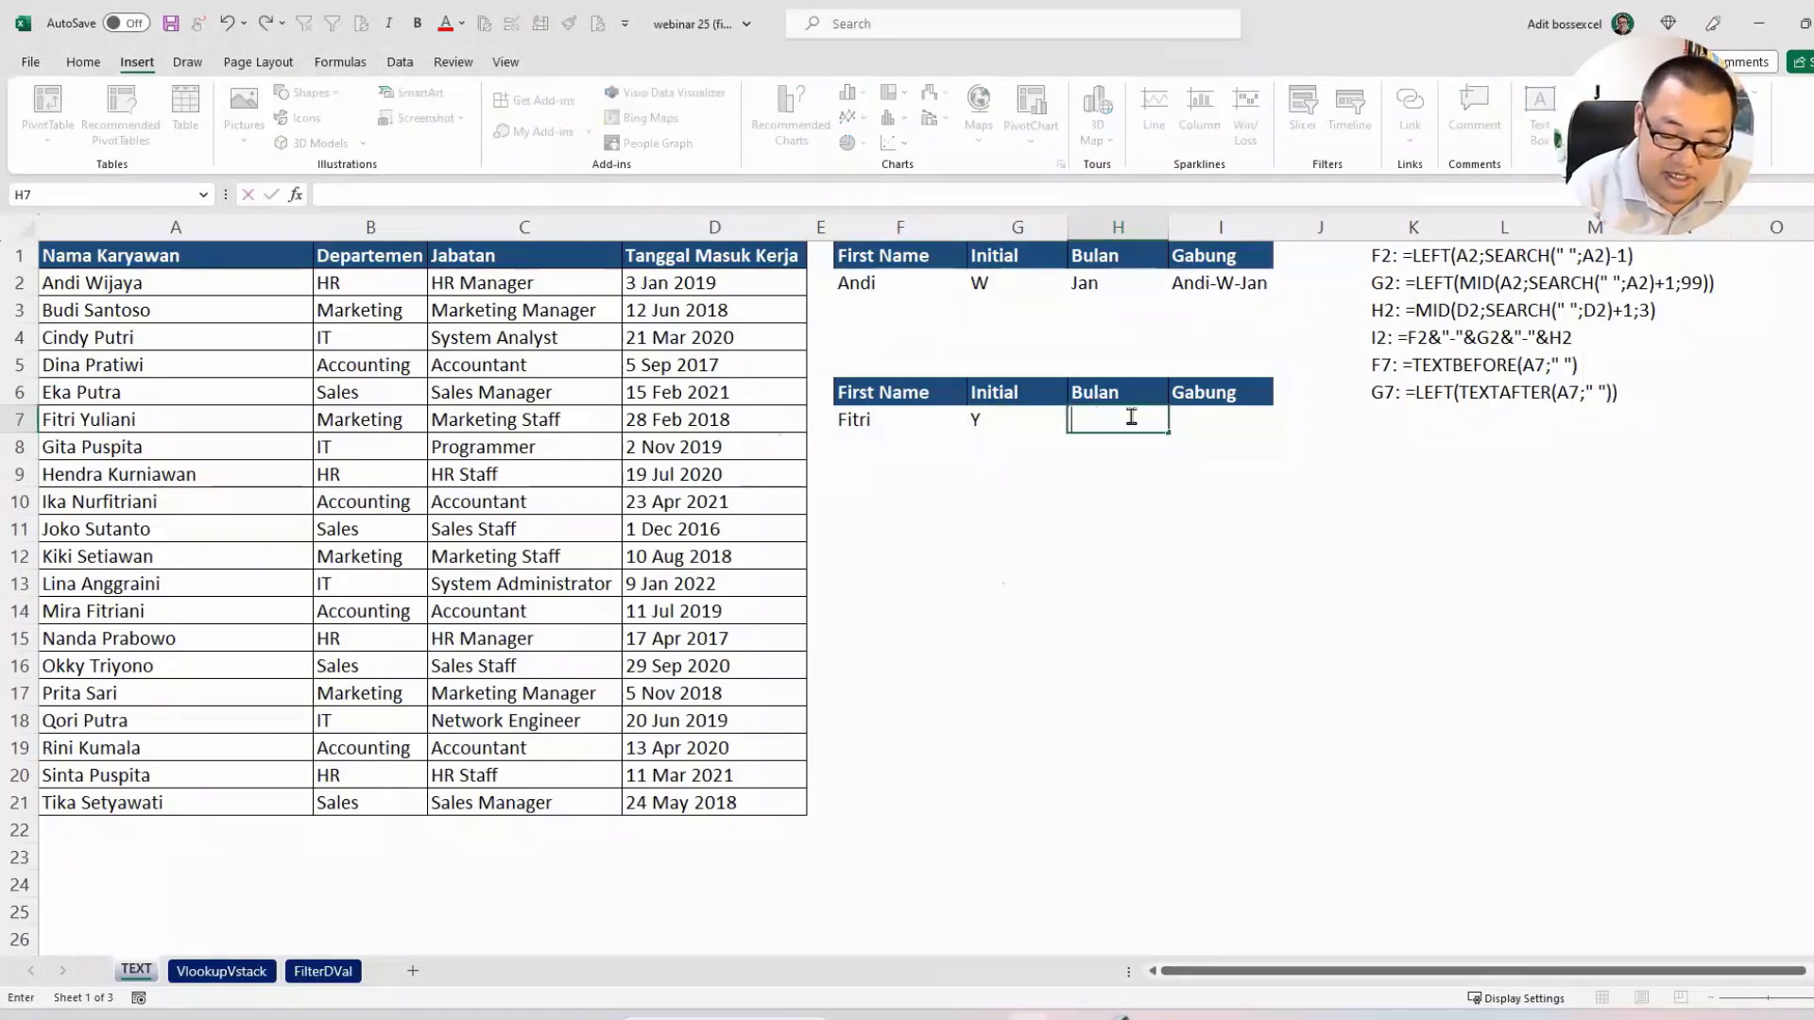
{"action": "type", "text": "=tes"}
{"action": "key", "text": "BackSpace"}
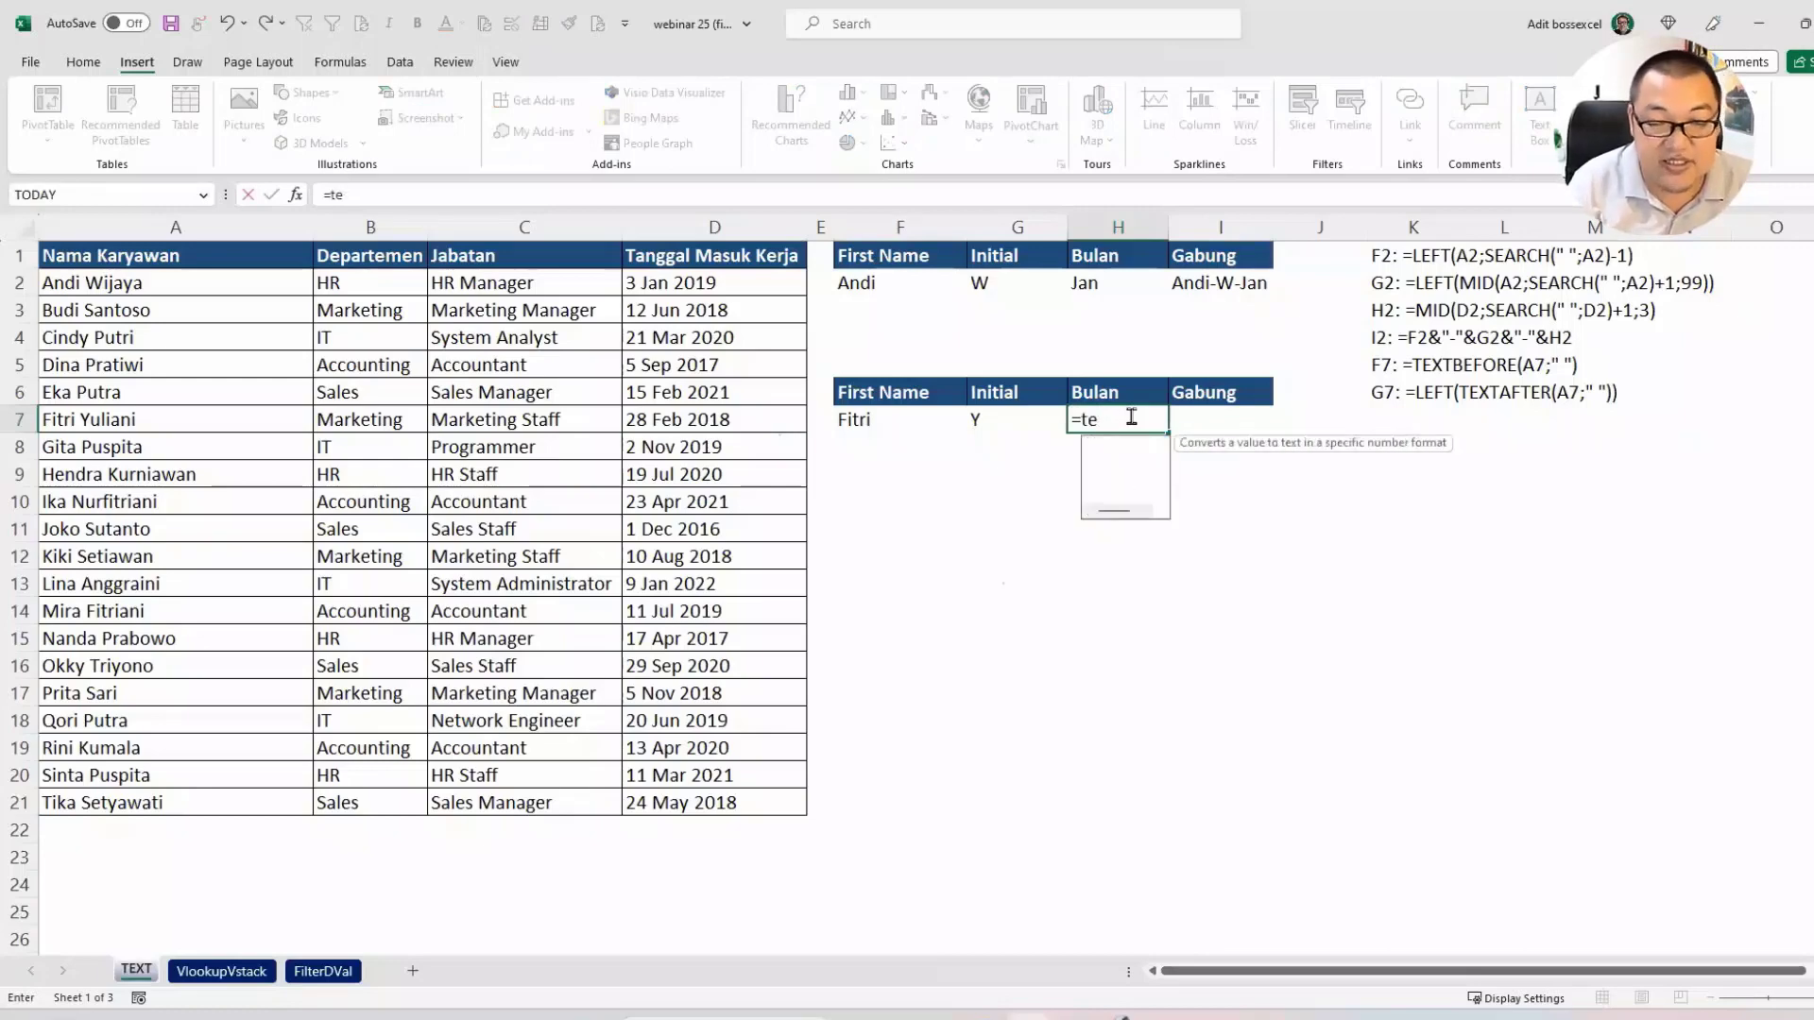
{"action": "type", "text": "xts"}
{"action": "key", "text": "Tab"}
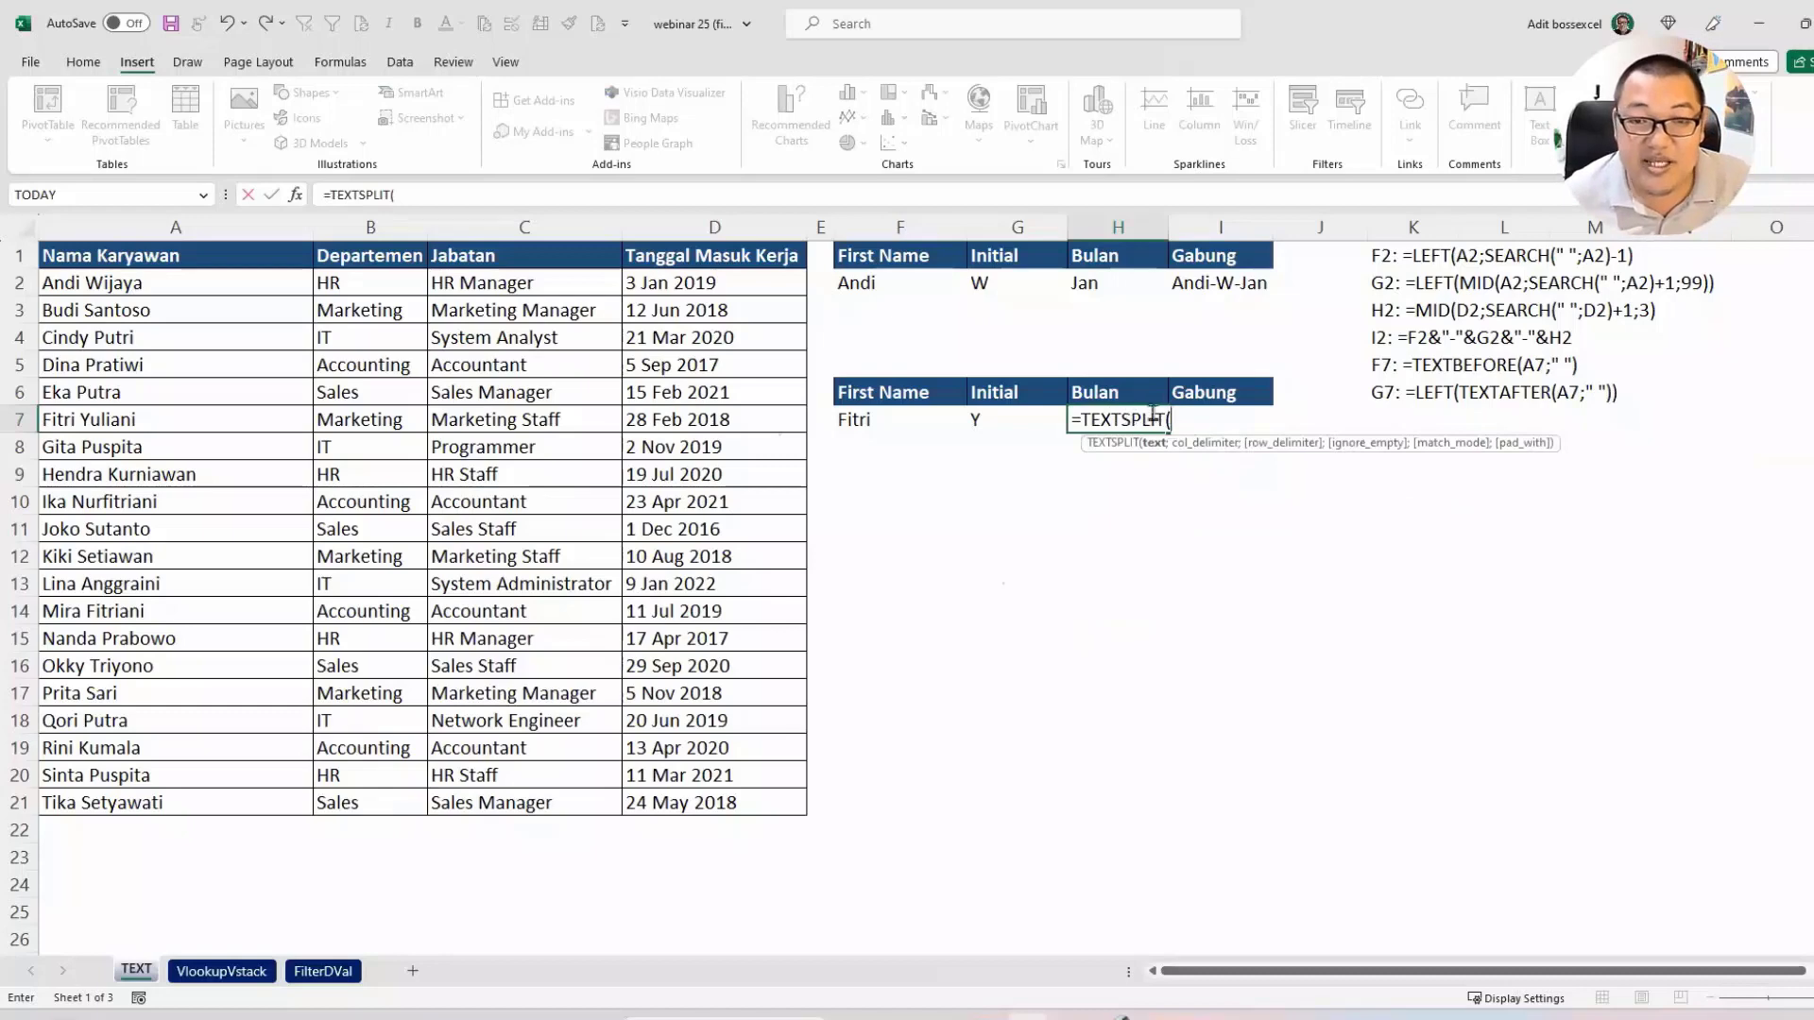
{"action": "left_click", "coordinate": [227, 422]}
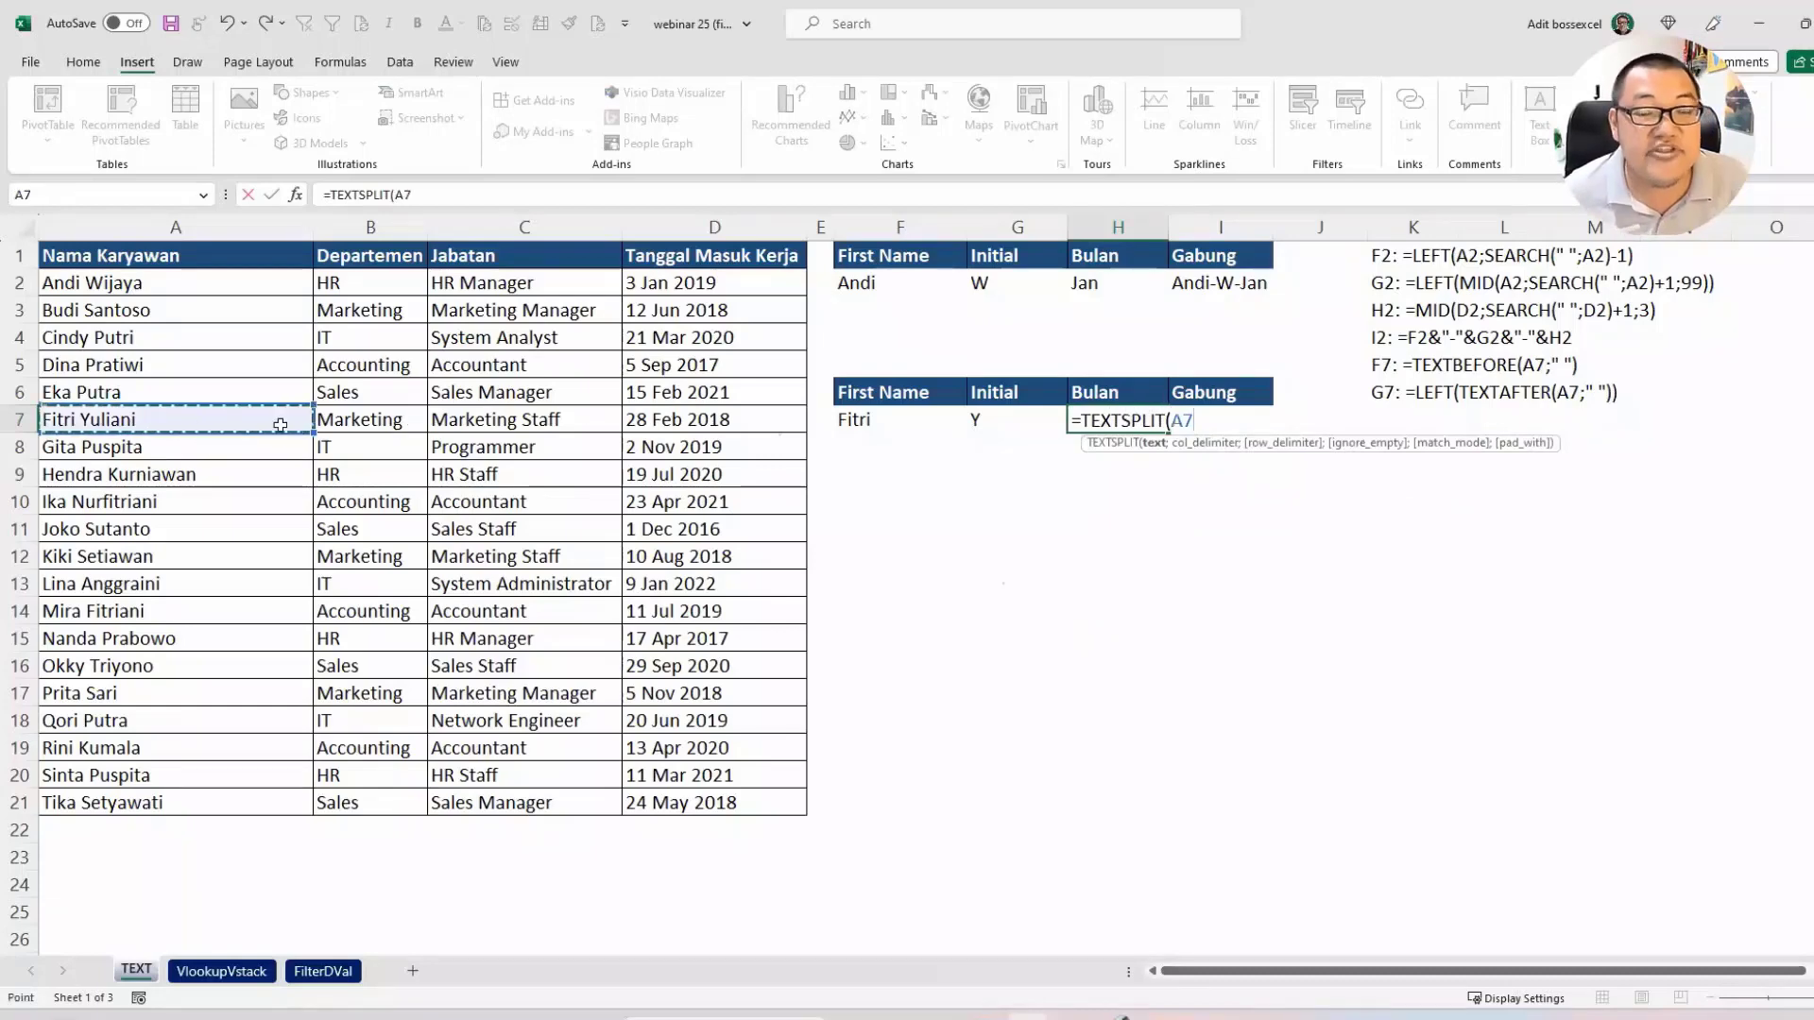
{"action": "type", "text": ";"}
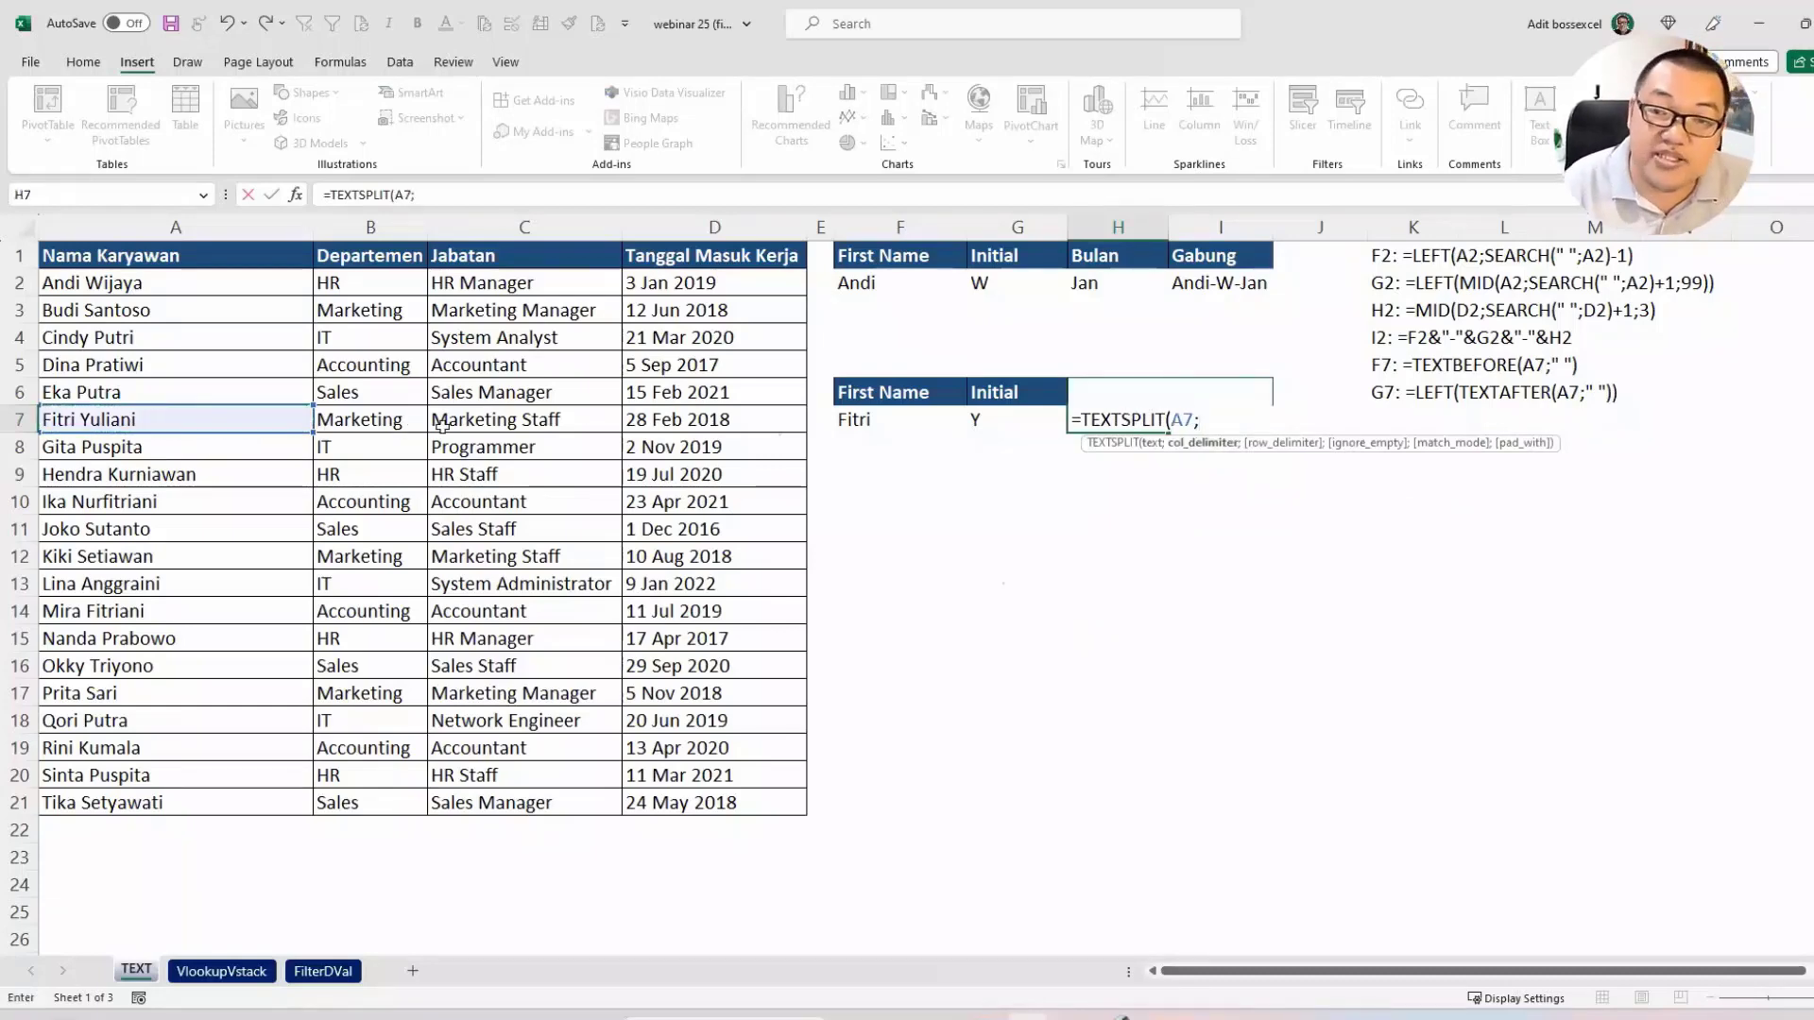
{"action": "type", "text": "\" \""}
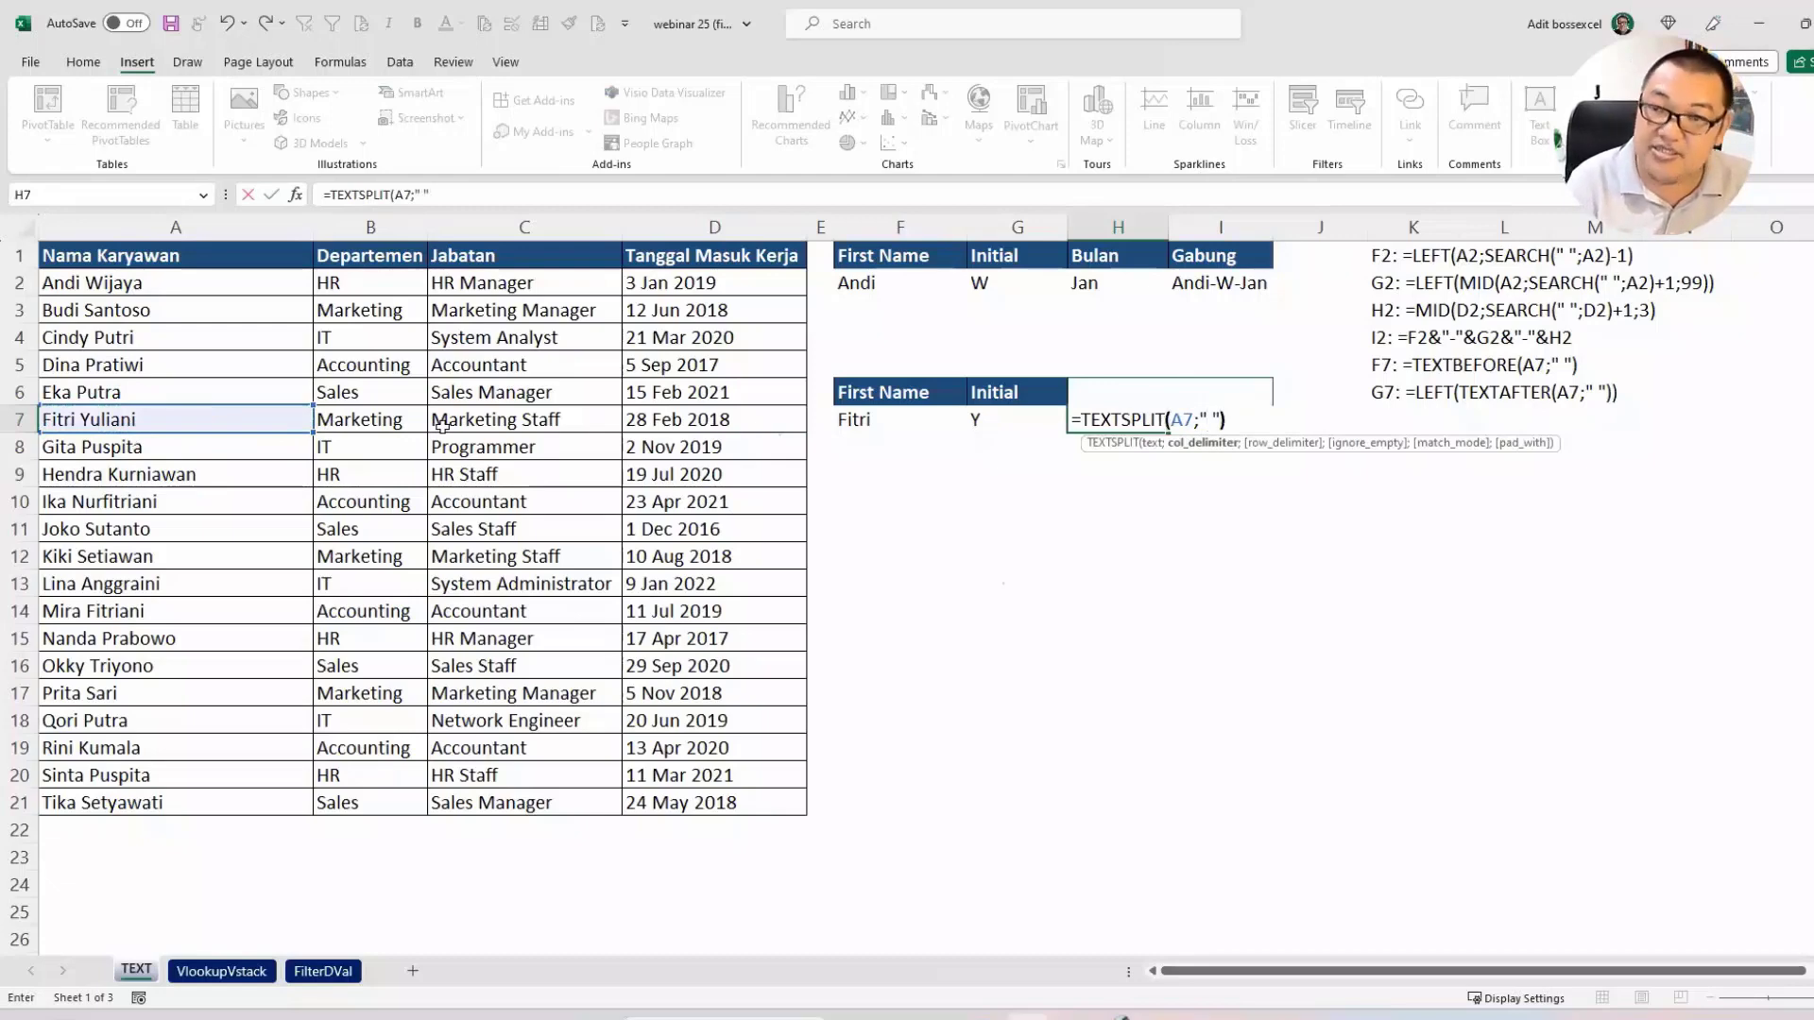
{"action": "type", "text": ")"}
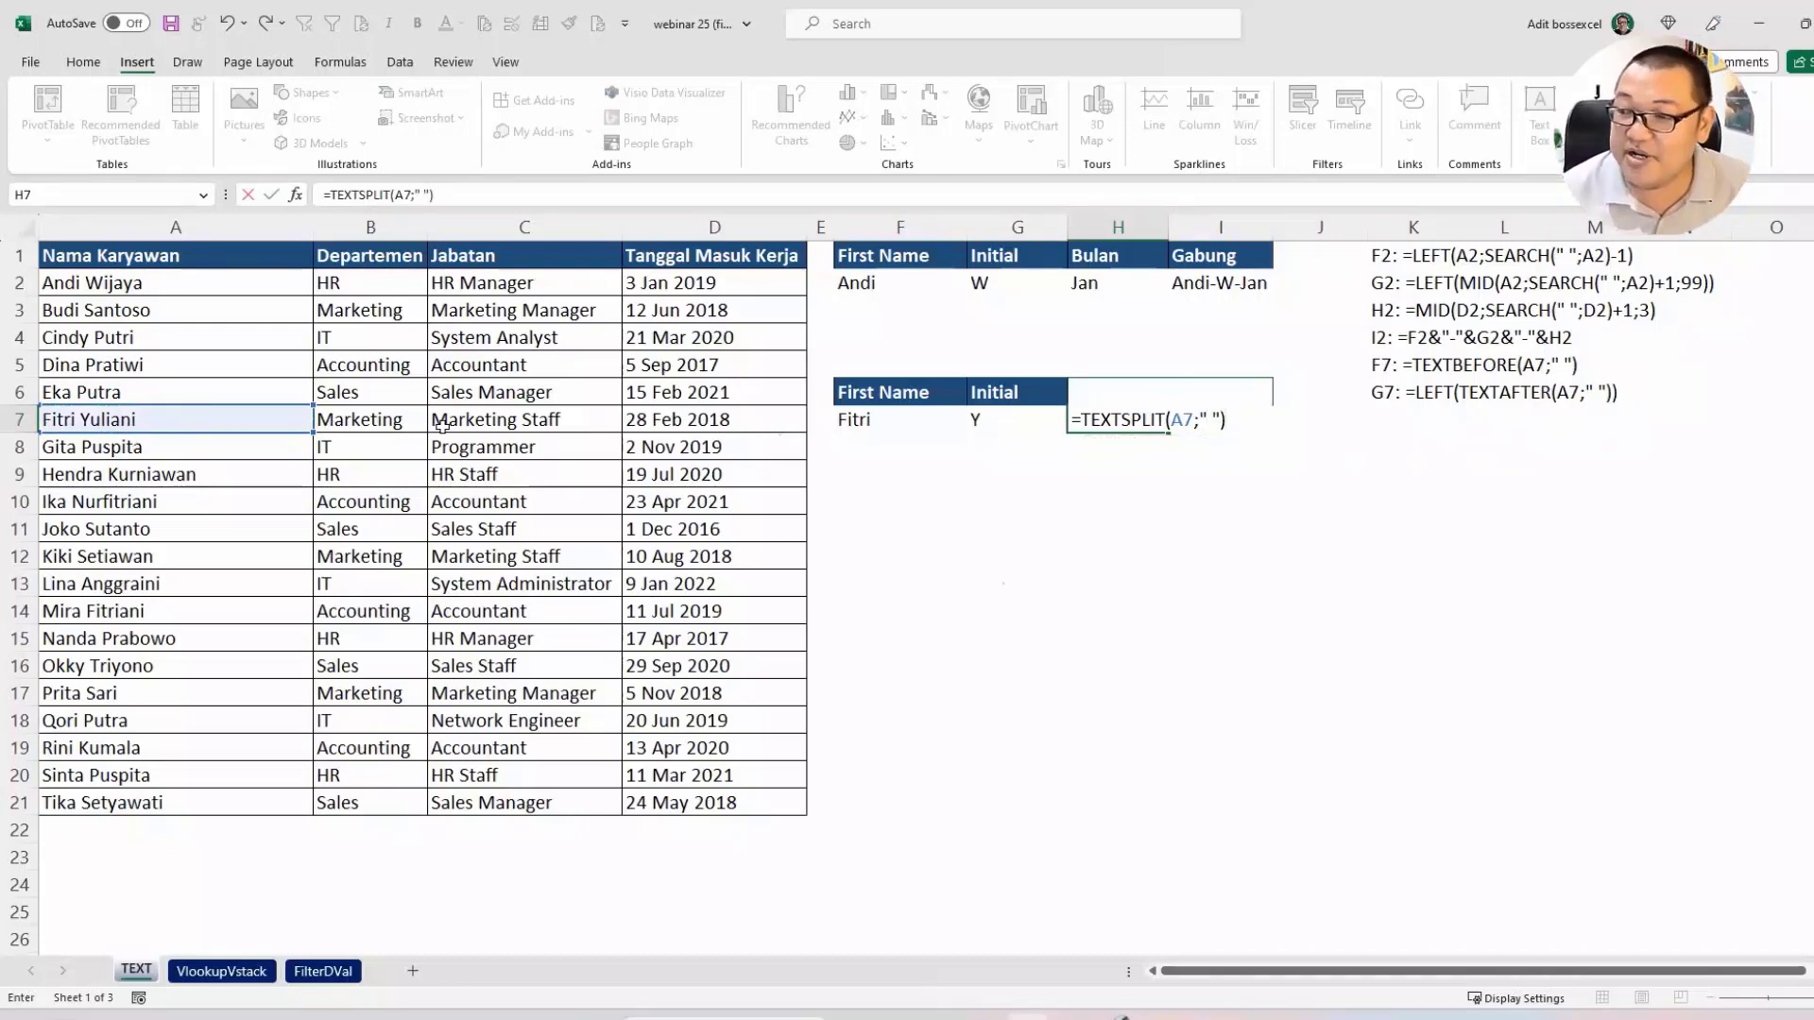
{"action": "key", "text": "Return"}
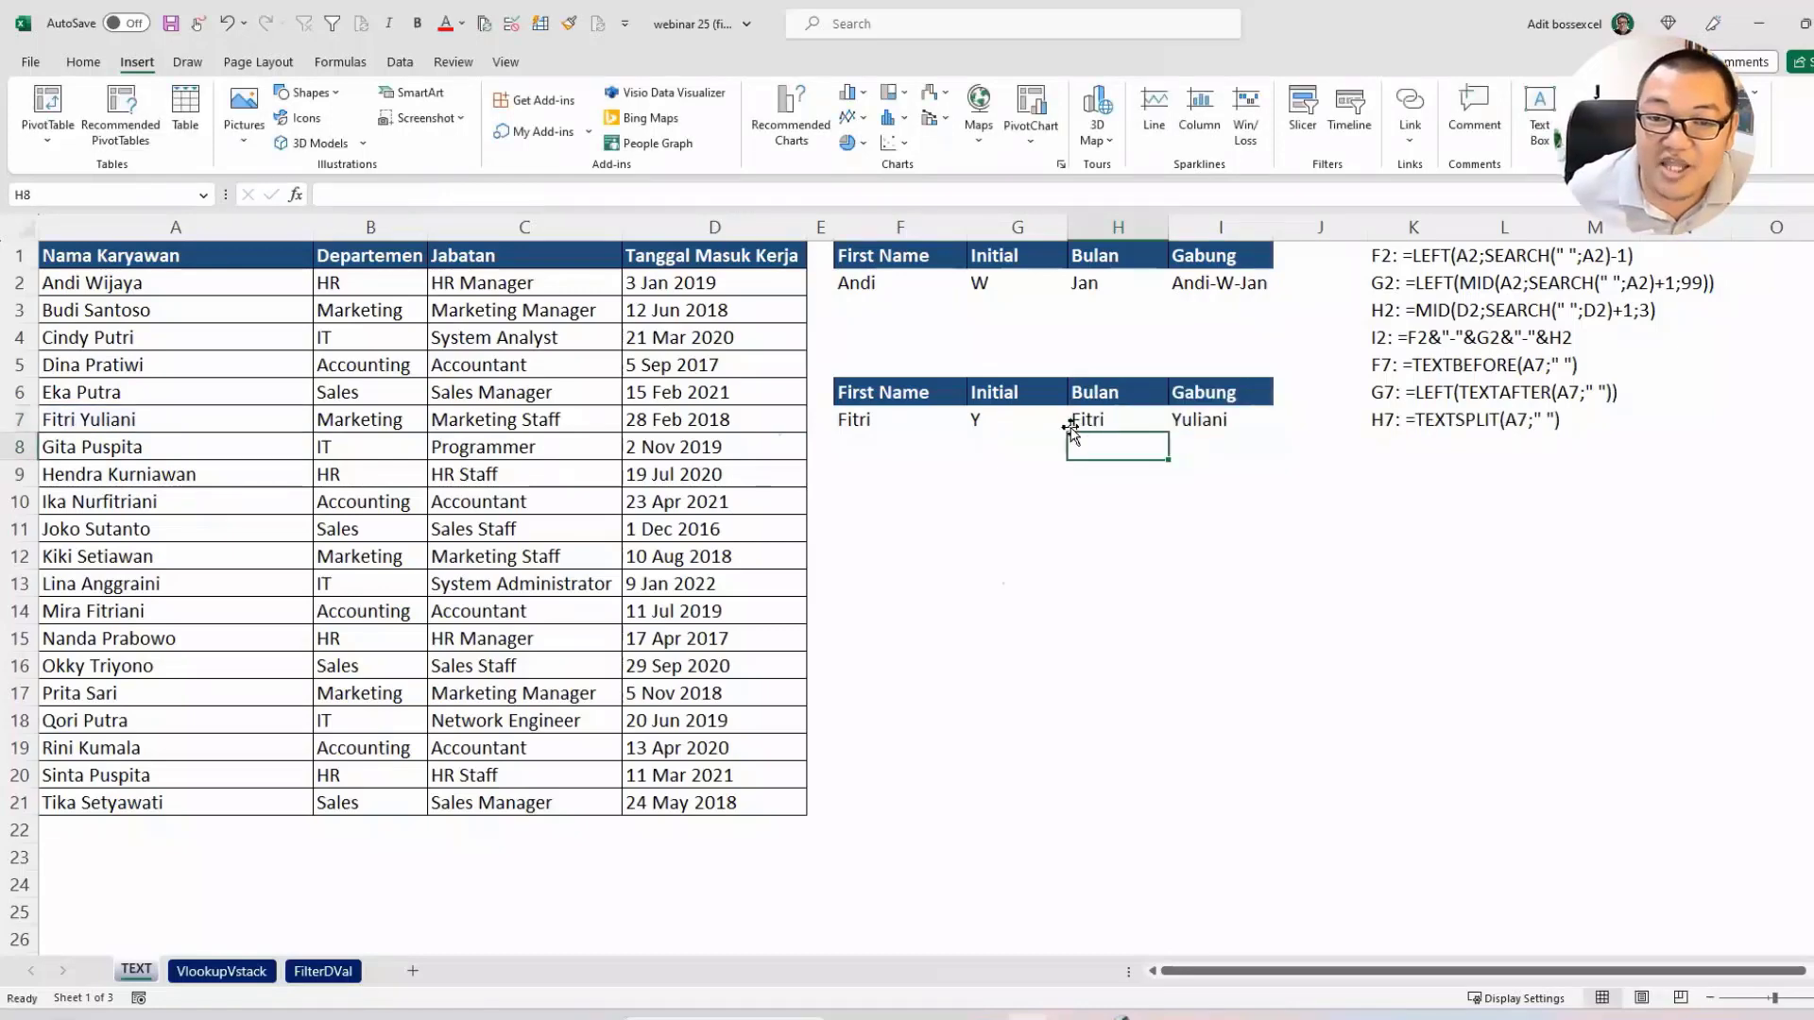
Select H7, handwrite CSE on the empty area below the second table, and clear the drawing.
{"action": "left_click", "coordinate": [1108, 422]}
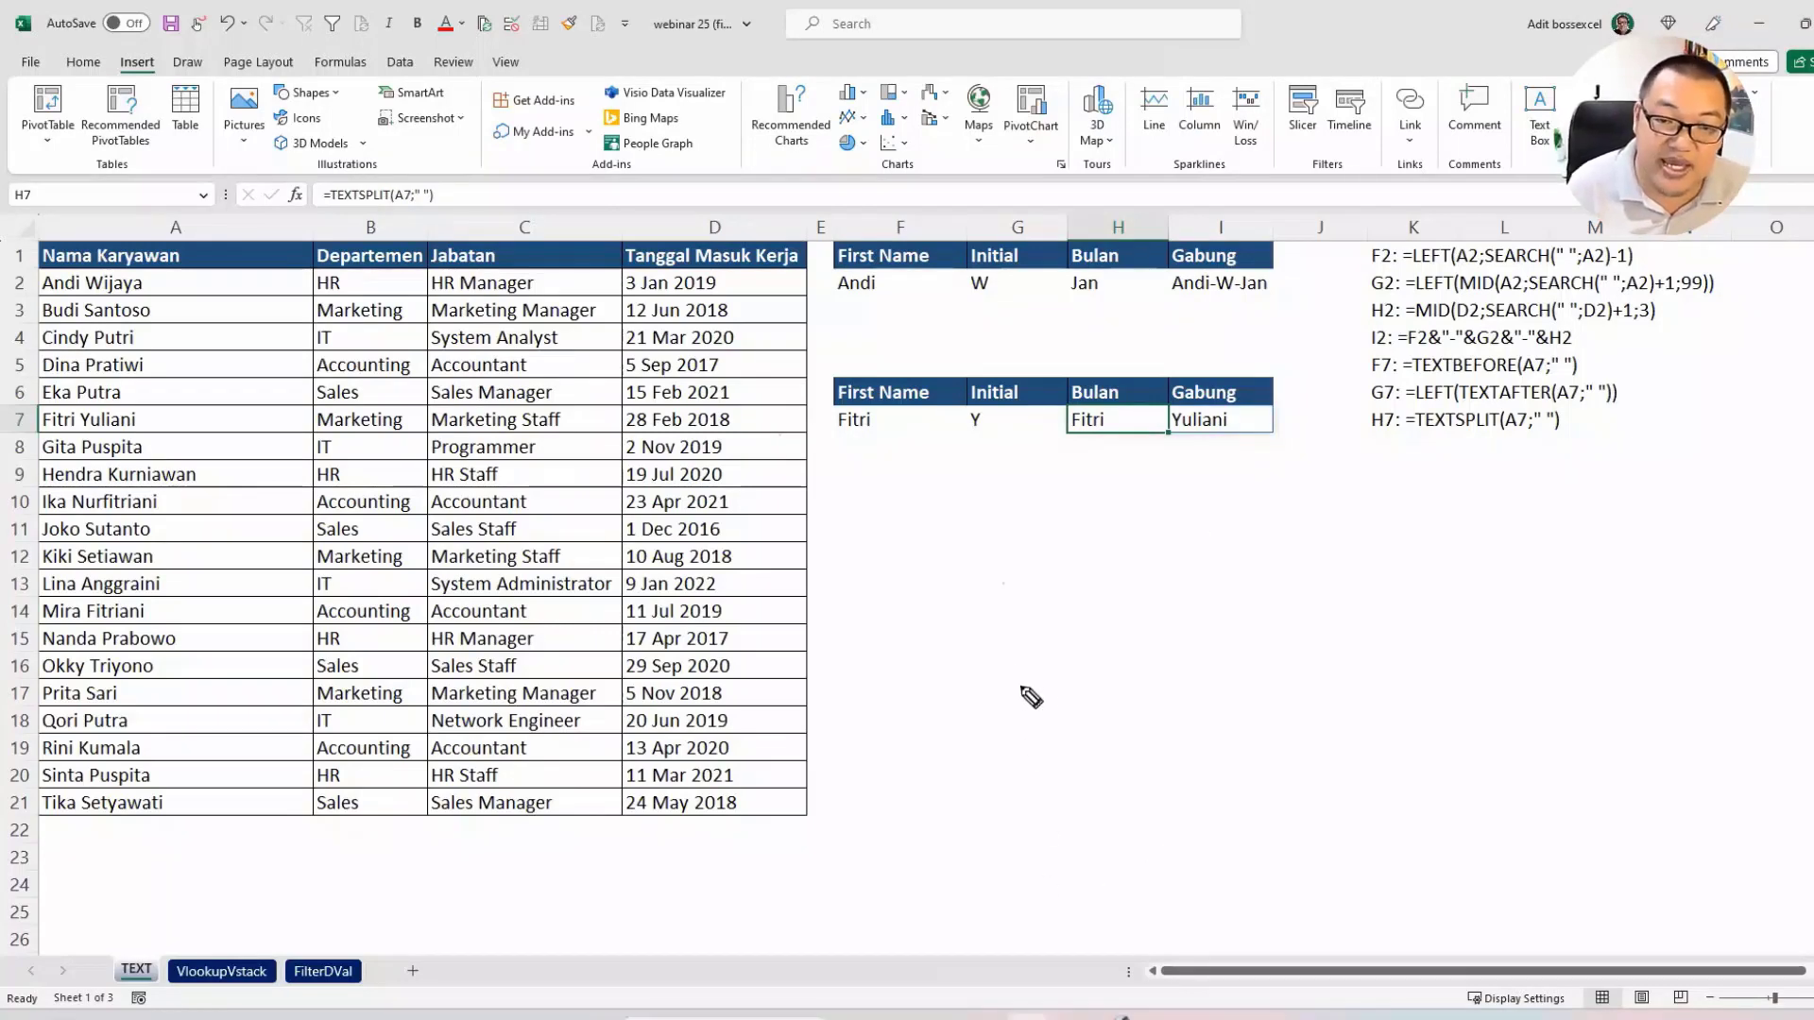
{"action": "left_click_drag", "start_coordinate": [1035, 673], "coordinate": [1030, 737]}
{"action": "mouse_move", "coordinate": [1087, 673]}
{"action": "left_mouse_down"}
{"action": "mouse_move", "coordinate": [1042, 730]}
{"action": "mouse_move", "coordinate": [1131, 737]}
{"action": "left_mouse_up"}
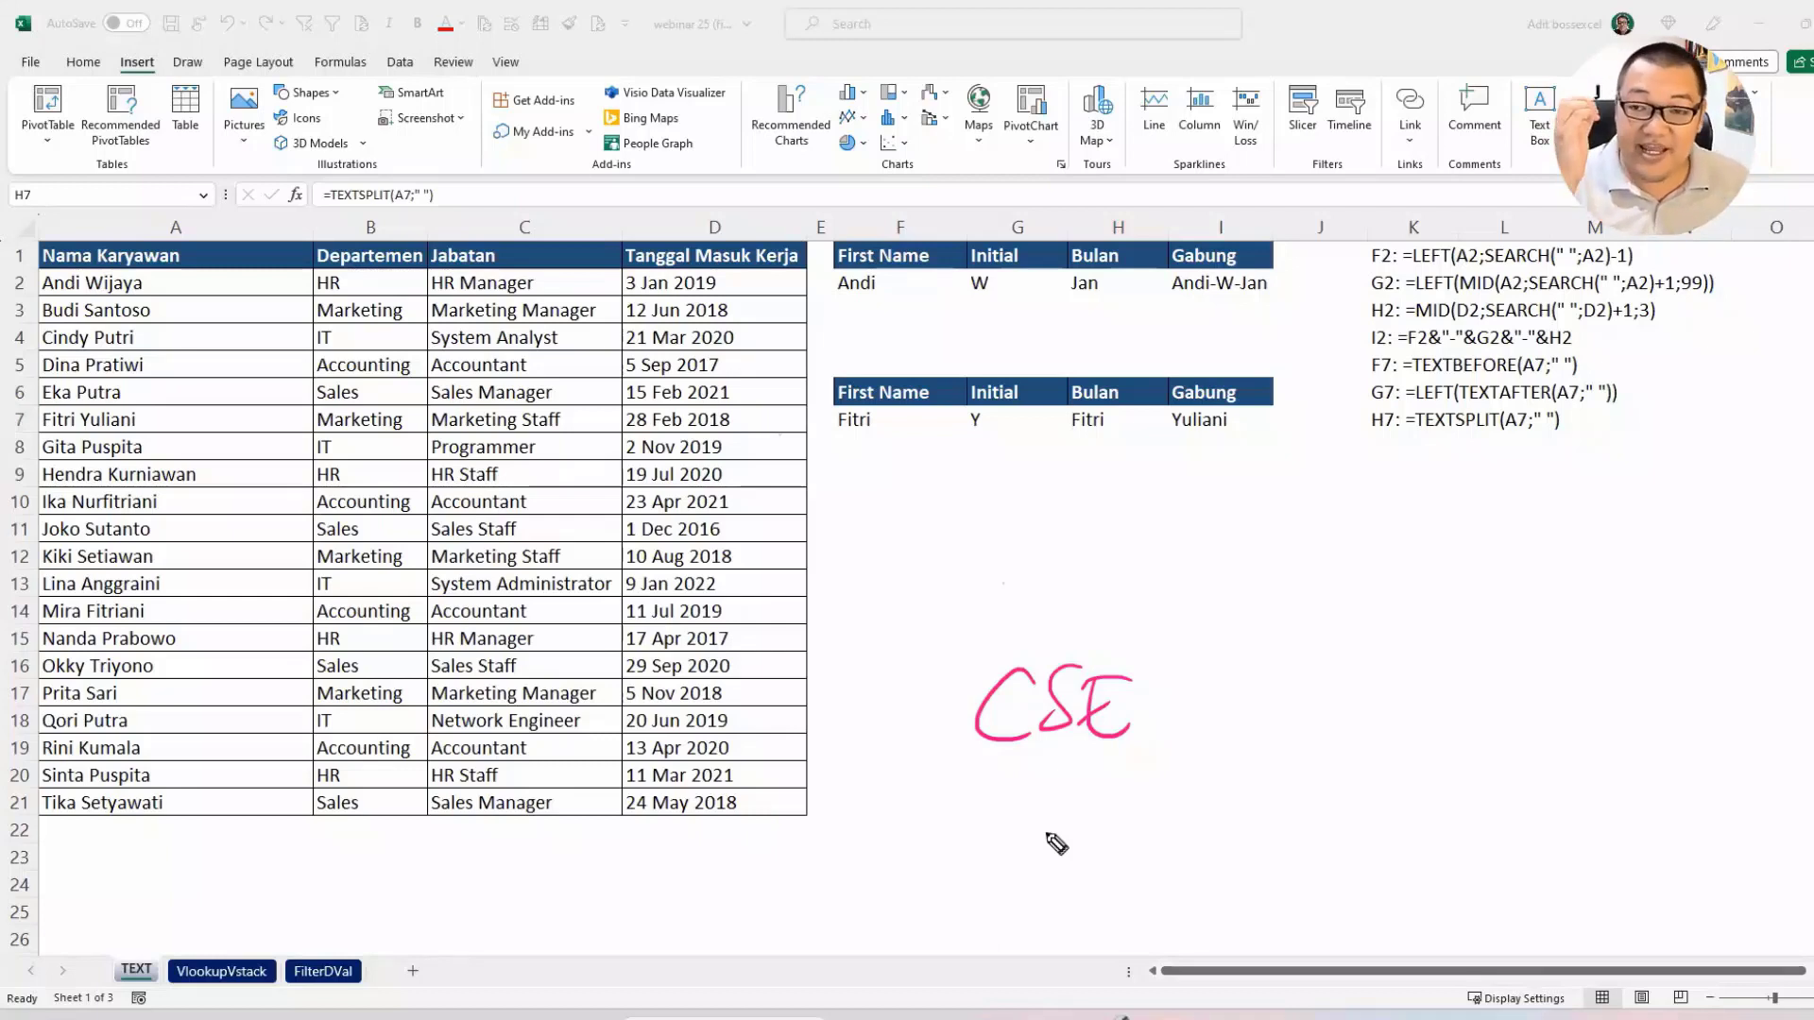
{"action": "key", "text": "Escape"}
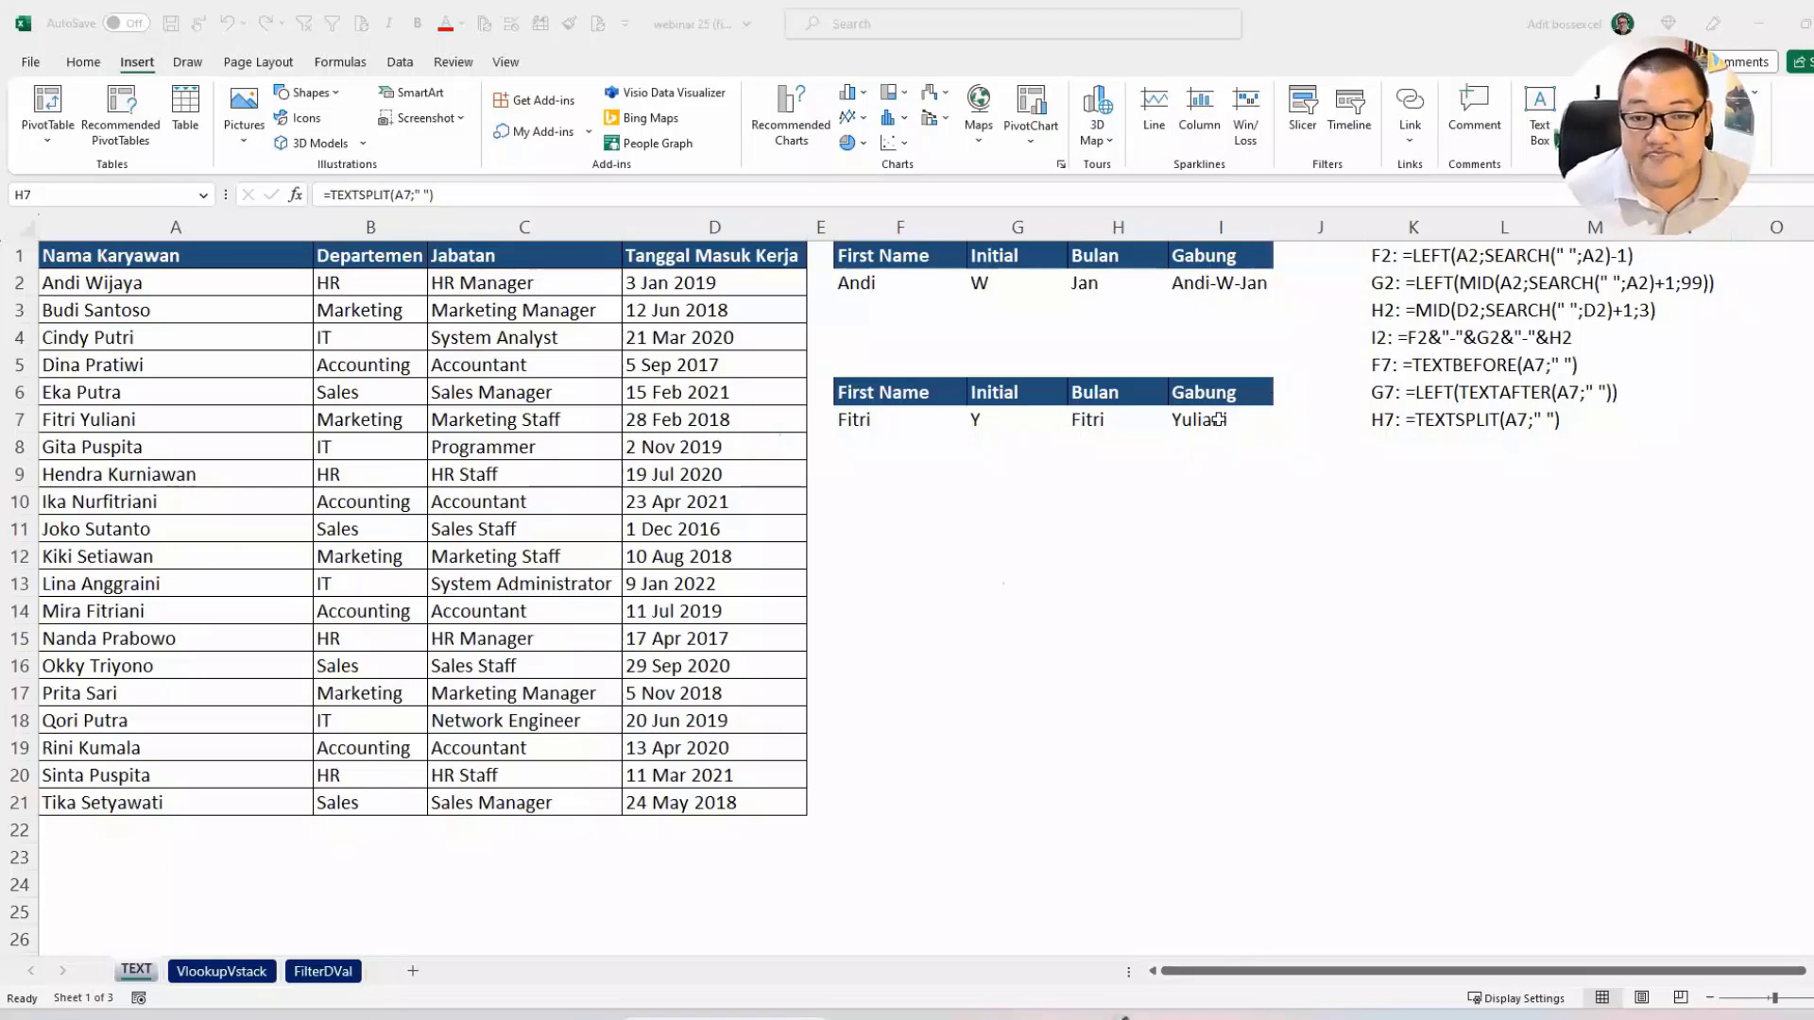
Point the H7 TEXTSPLIT formula at the joining date in D7 and check the spilled cells.
{"action": "left_click", "coordinate": [1134, 422]}
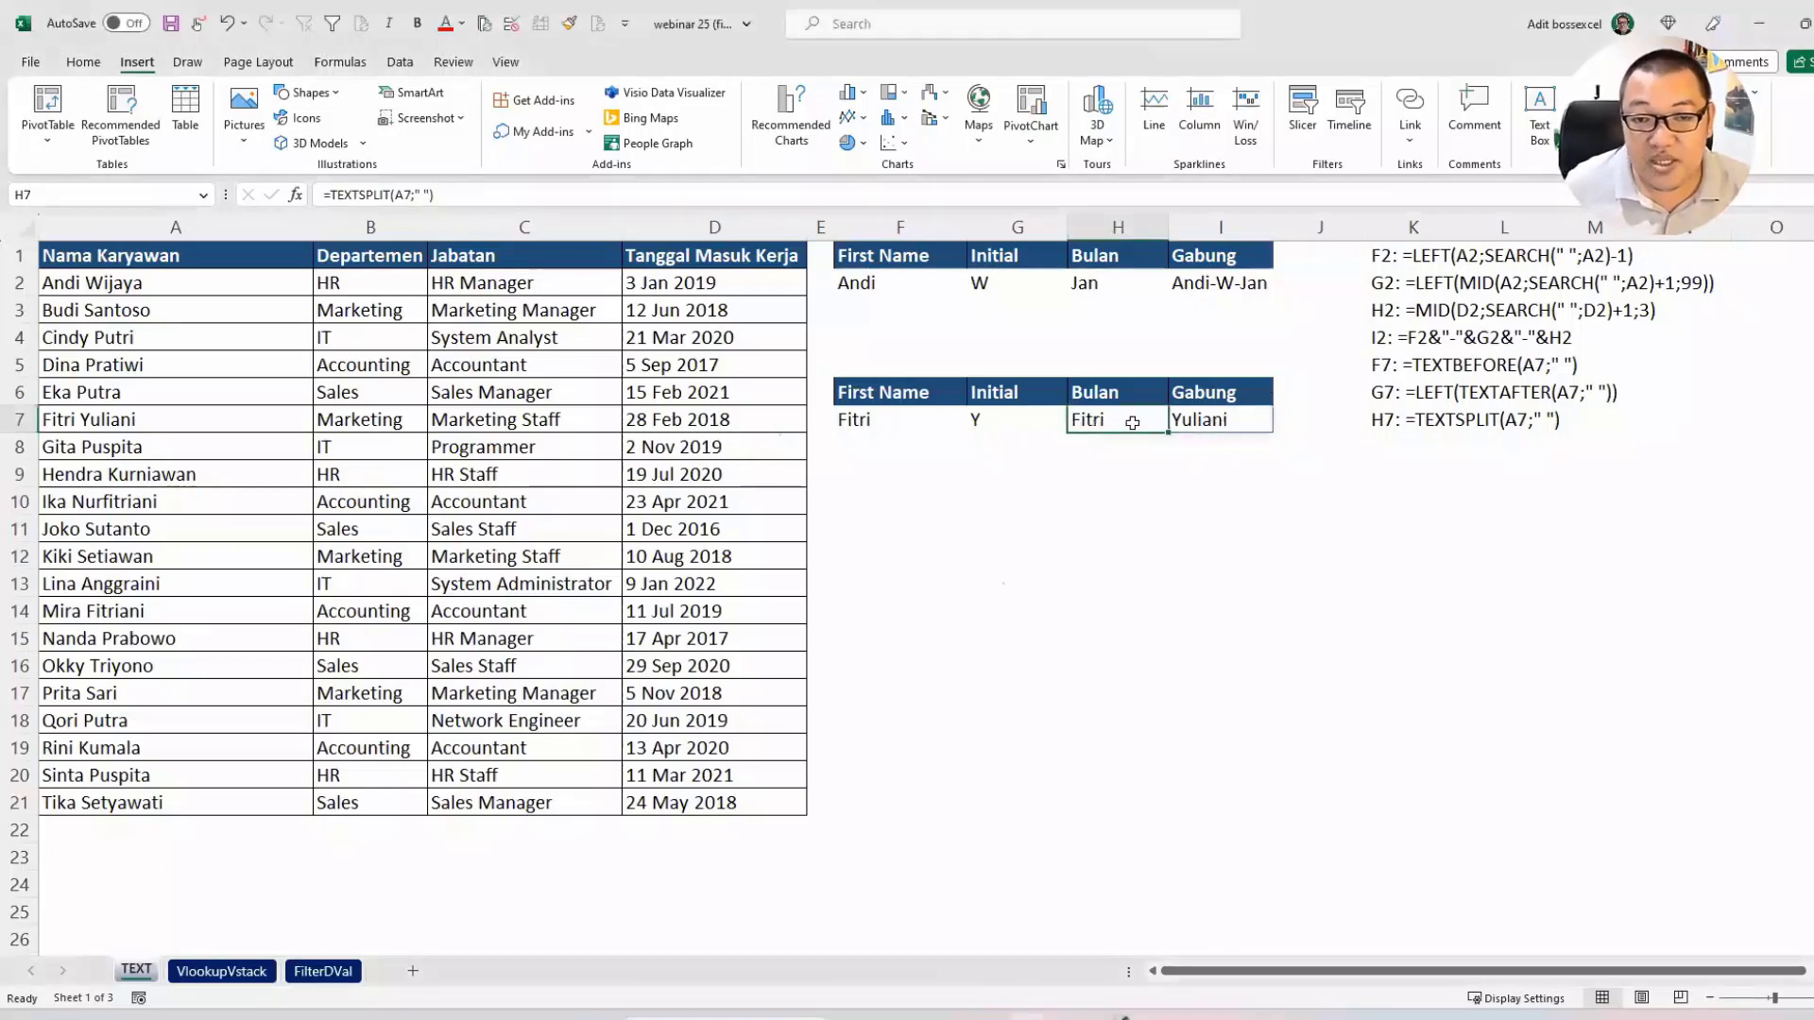
{"action": "double_click", "coordinate": [1084, 421]}
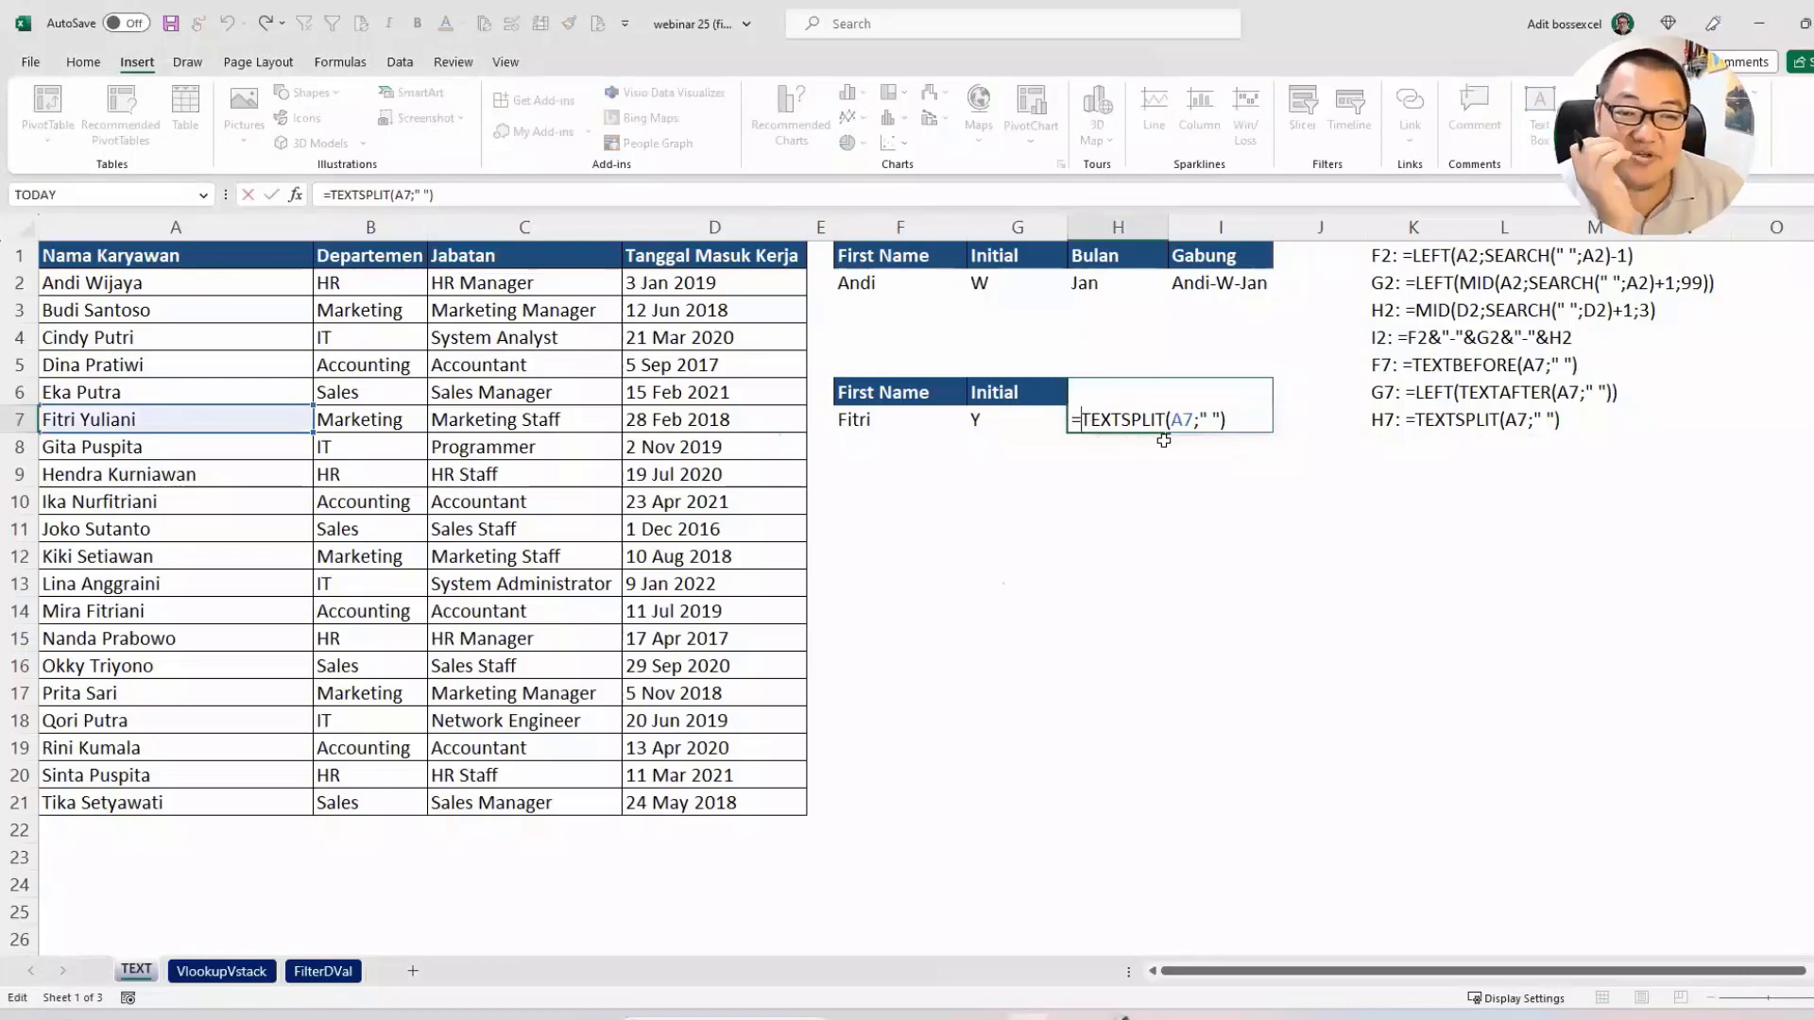
{"action": "key", "text": "Escape"}
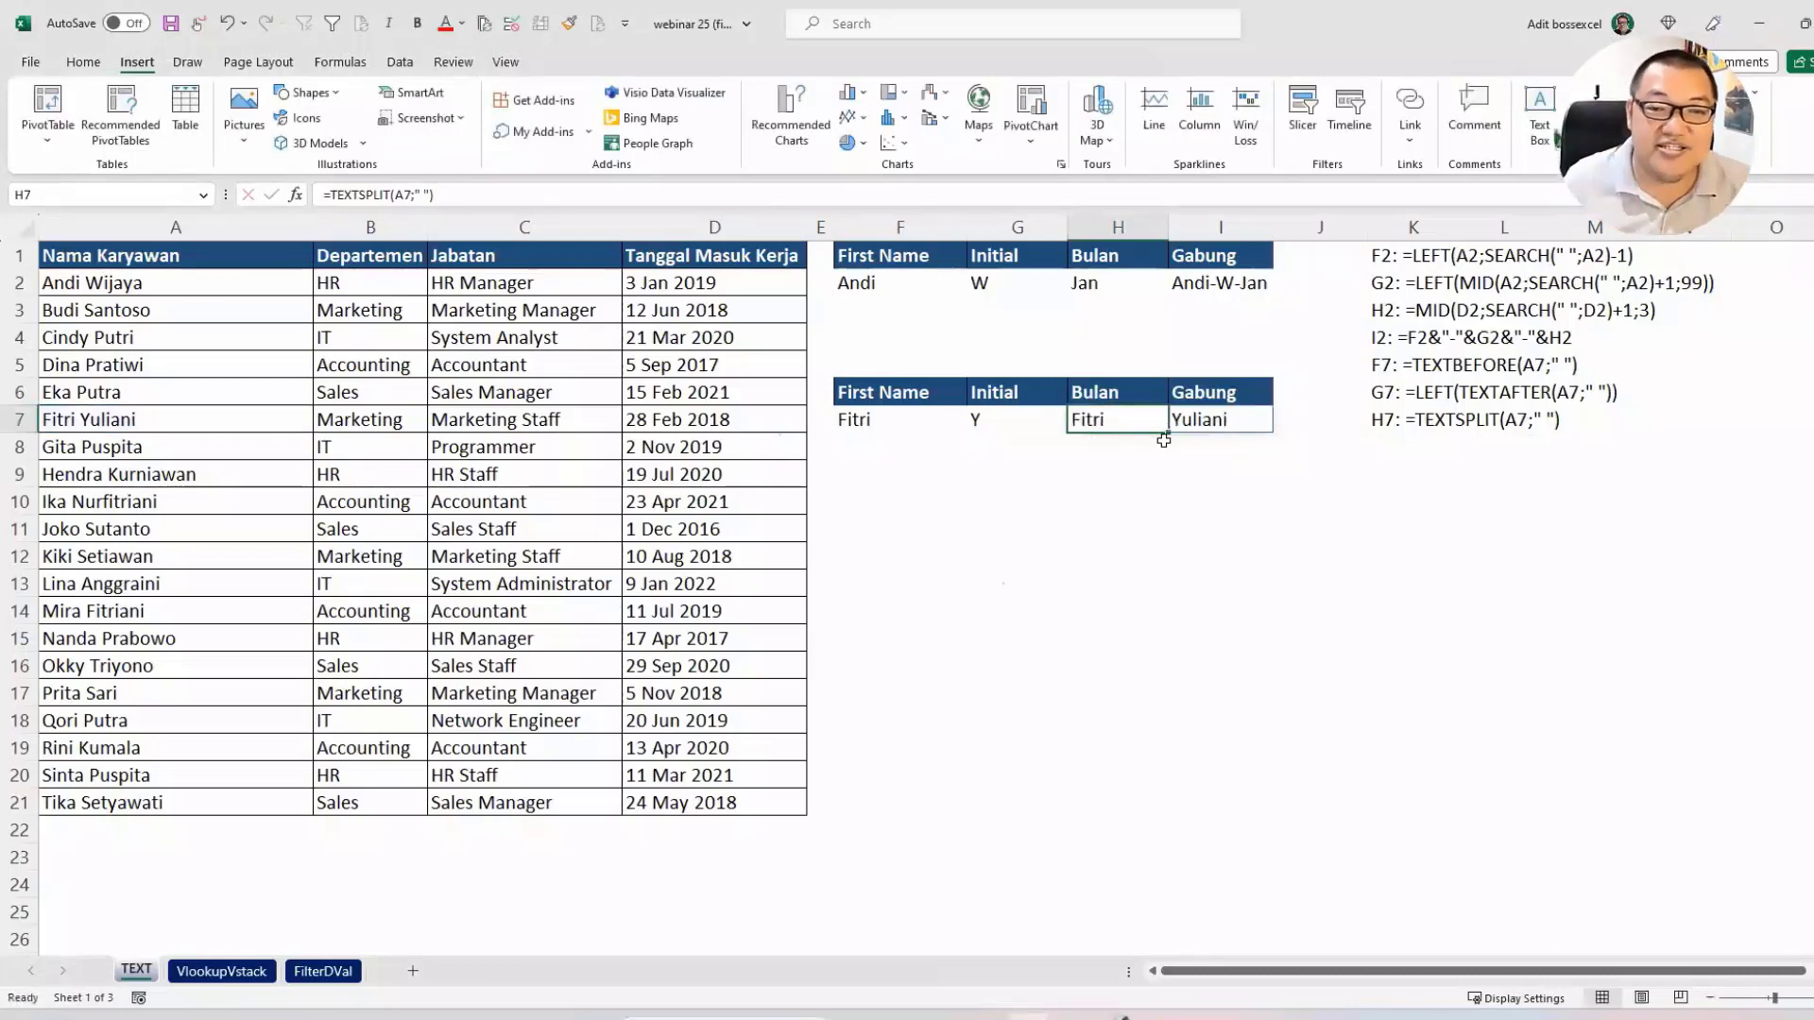
{"action": "double_click", "coordinate": [1075, 416]}
{"action": "left_click_drag", "start_coordinate": [281, 432], "coordinate": [667, 423]}
{"action": "key", "text": "Return"}
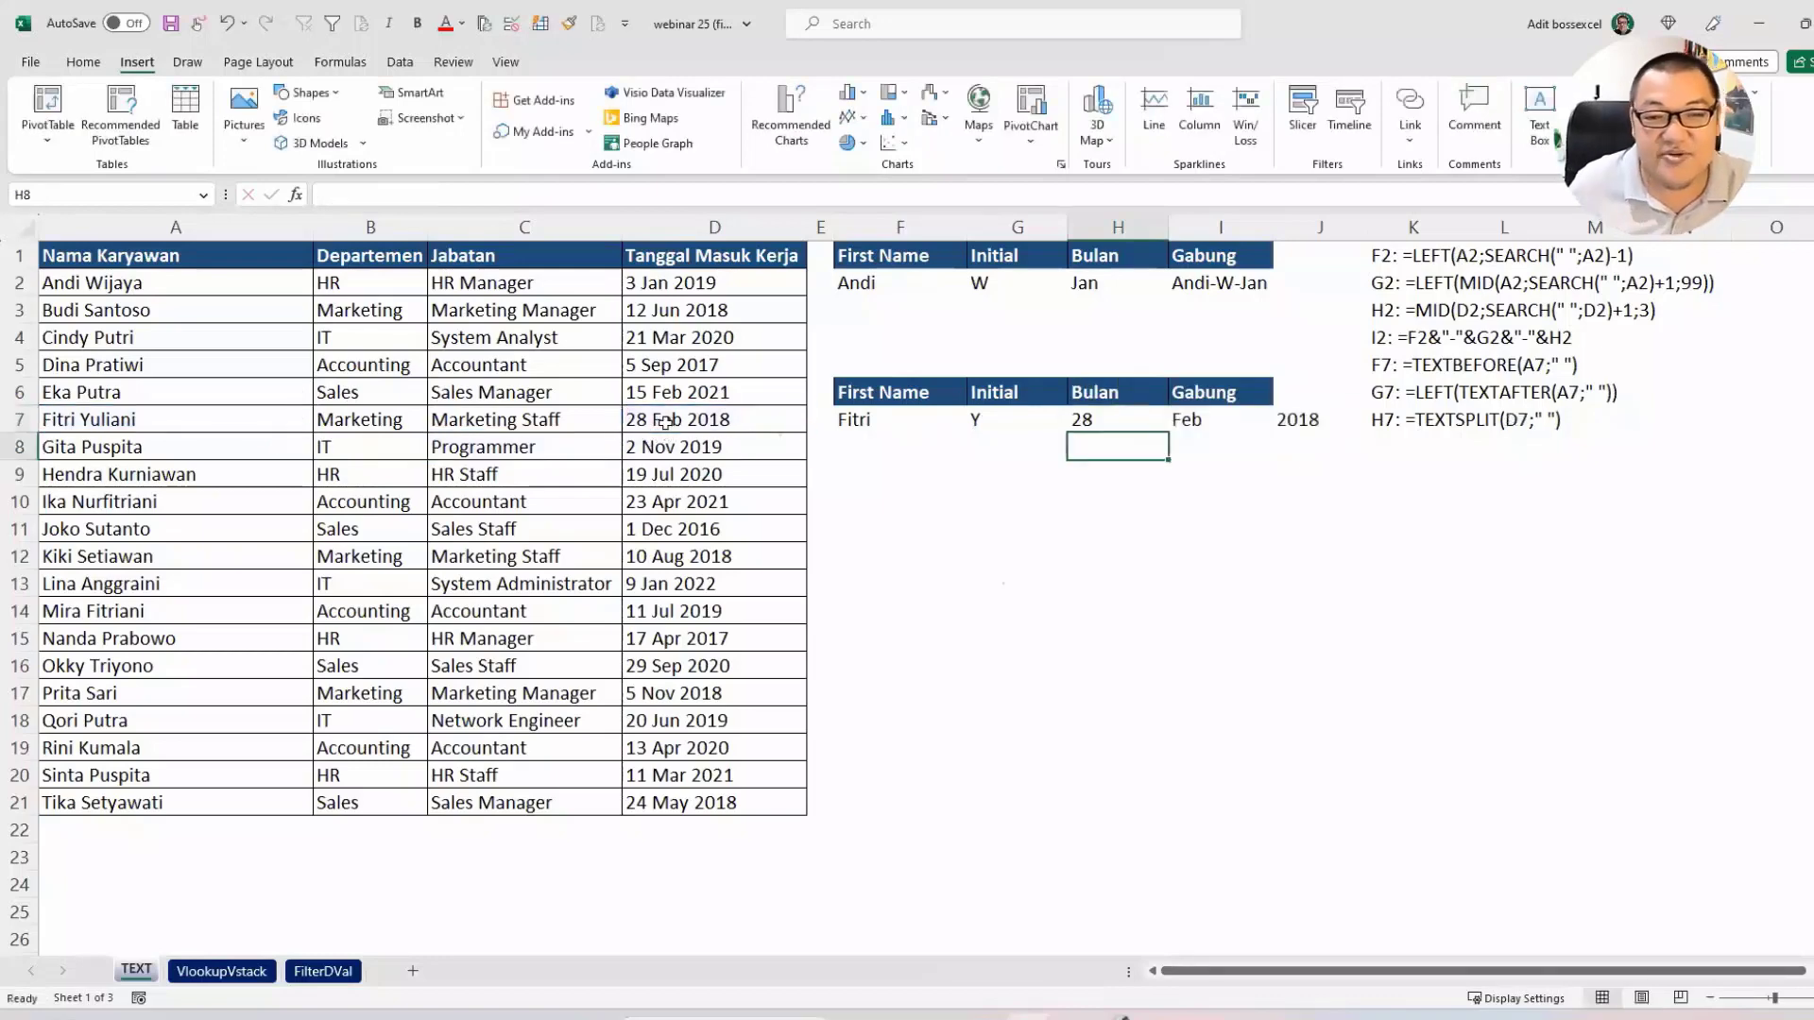
{"action": "left_click", "coordinate": [1123, 414]}
{"action": "left_click", "coordinate": [1196, 420]}
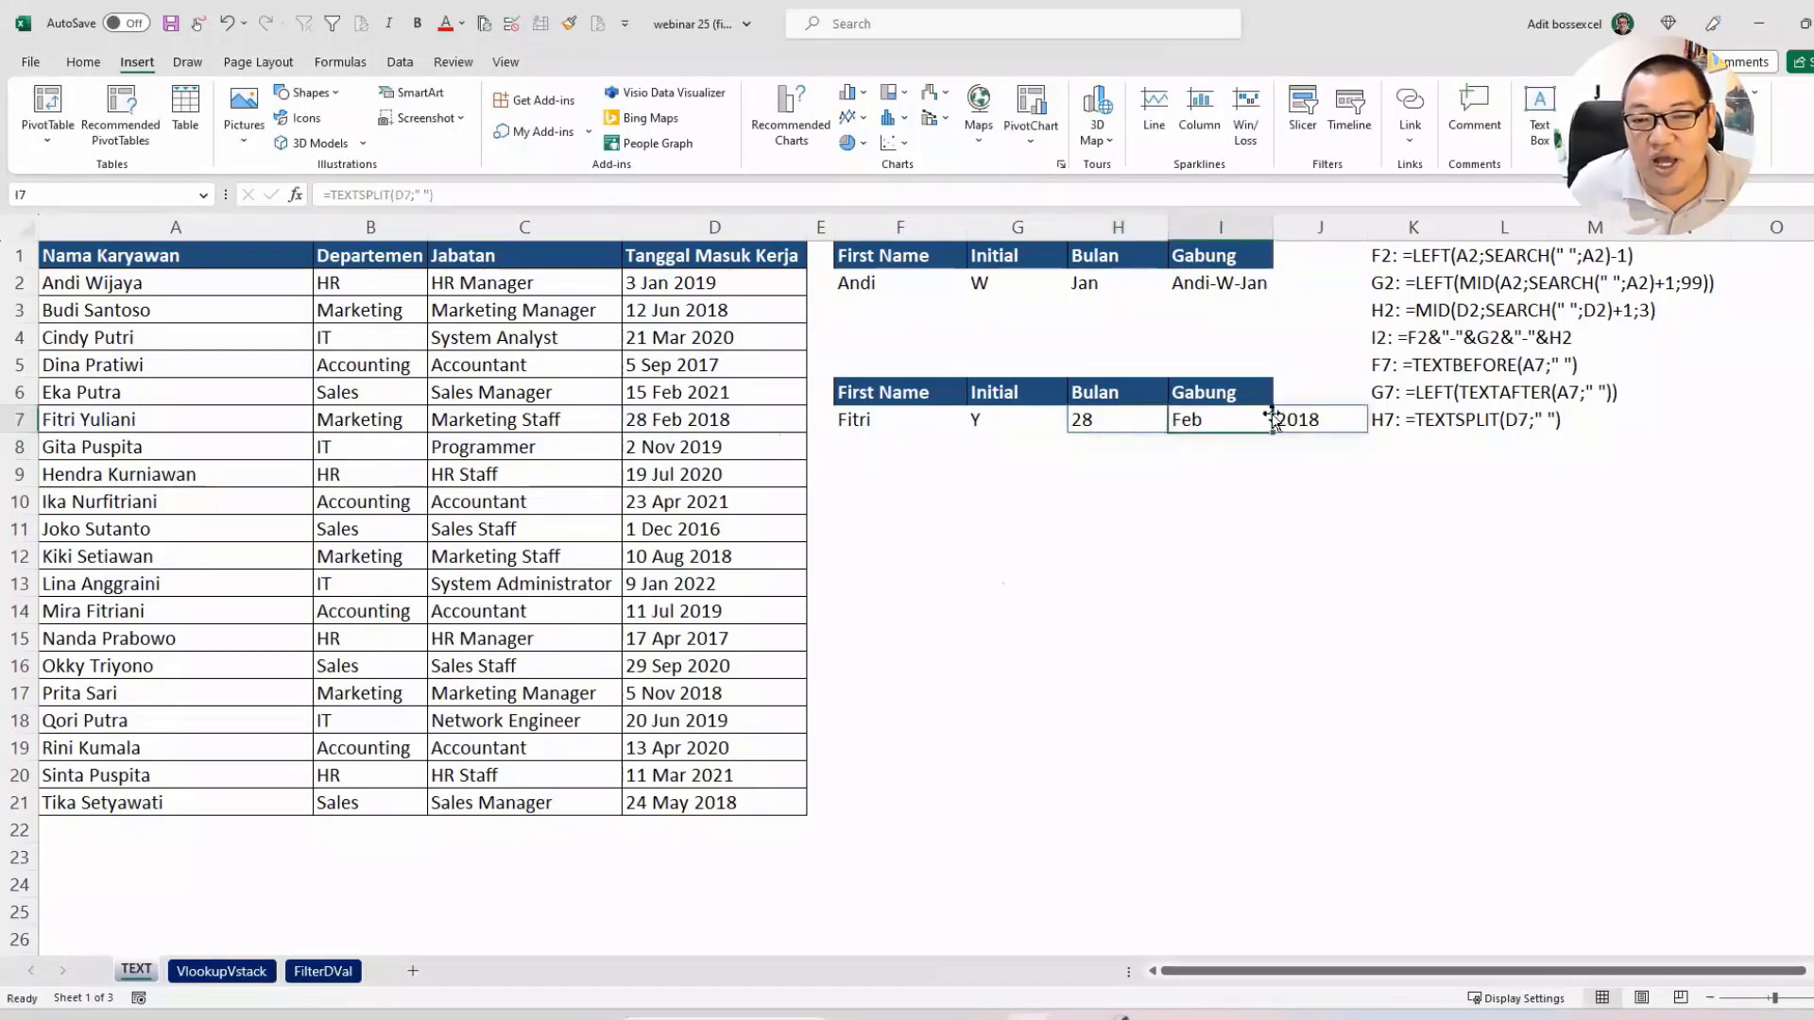
{"action": "left_click", "coordinate": [1290, 419]}
Wrap the H7 formula in INDEX to pick the second element, so it reads =INDEX(TEXTSPLIT(D7;" ");2).
{"action": "left_click", "coordinate": [1097, 420]}
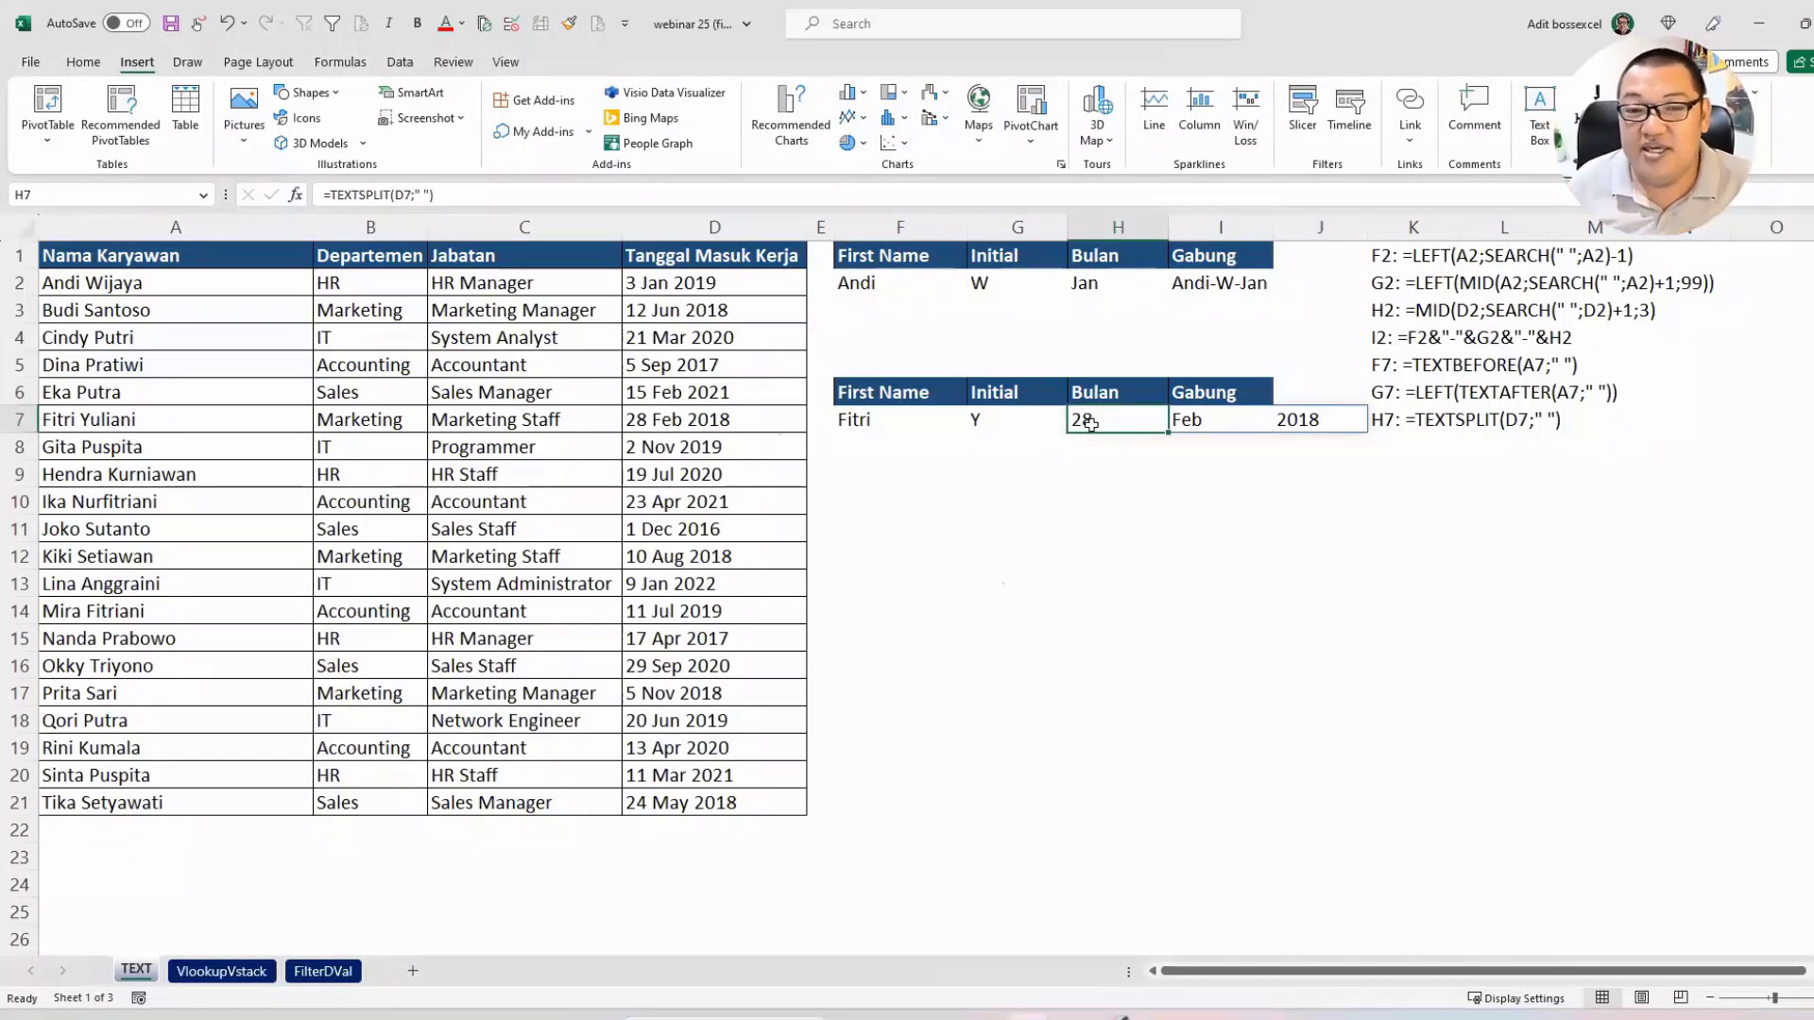
{"action": "double_click", "coordinate": [1101, 420]}
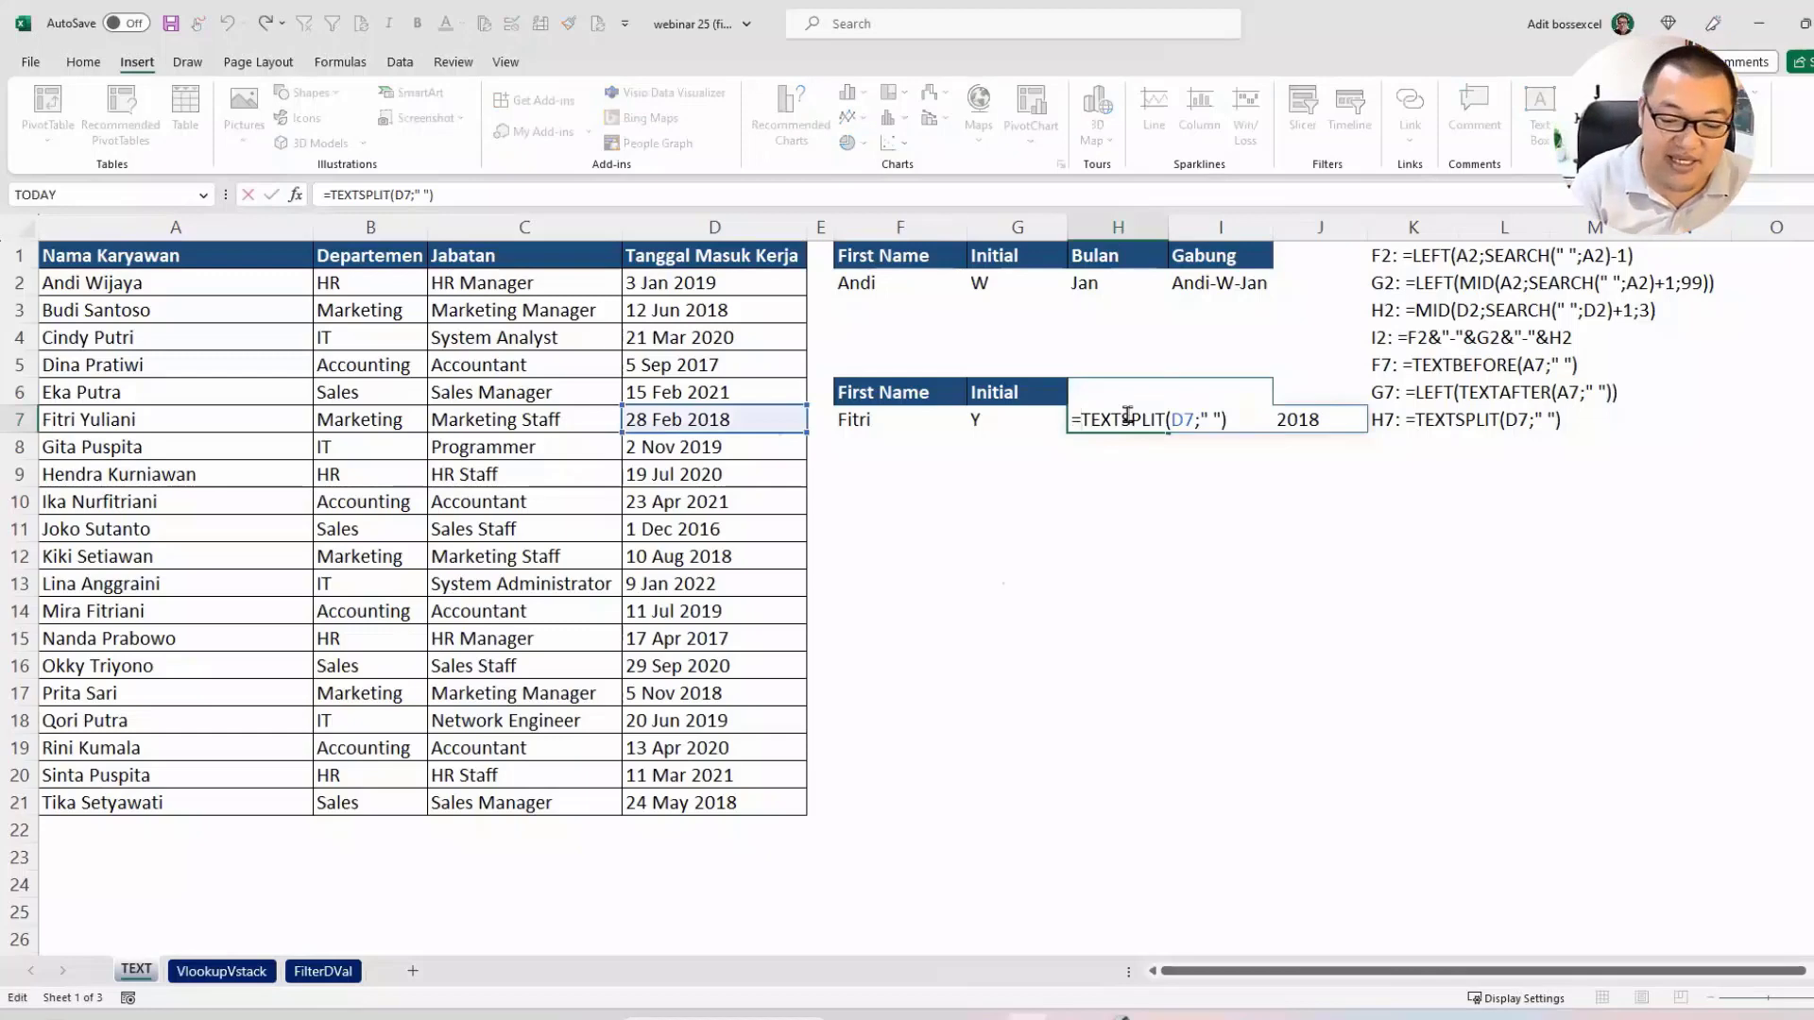
{"action": "key", "text": "Home"}
{"action": "key", "text": "Right"}
{"action": "type", "text": "INDEX("}
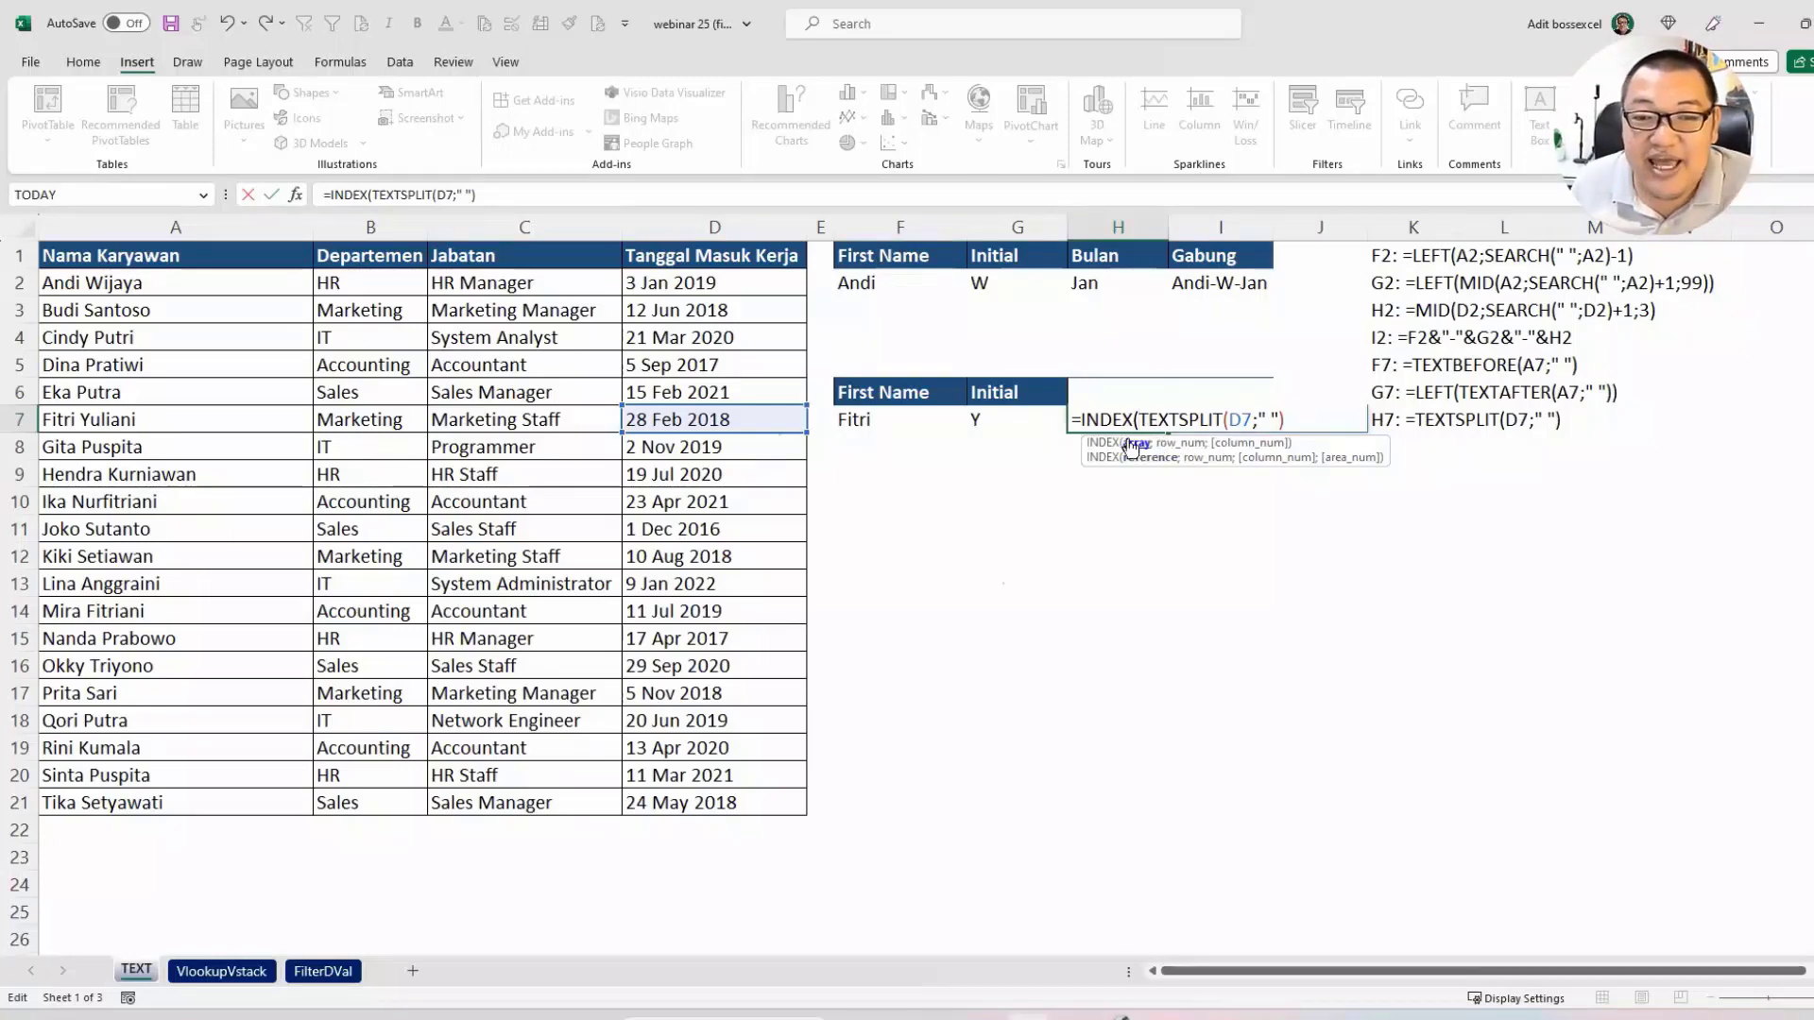
{"action": "left_click_drag", "start_coordinate": [1138, 420], "coordinate": [1301, 416]}
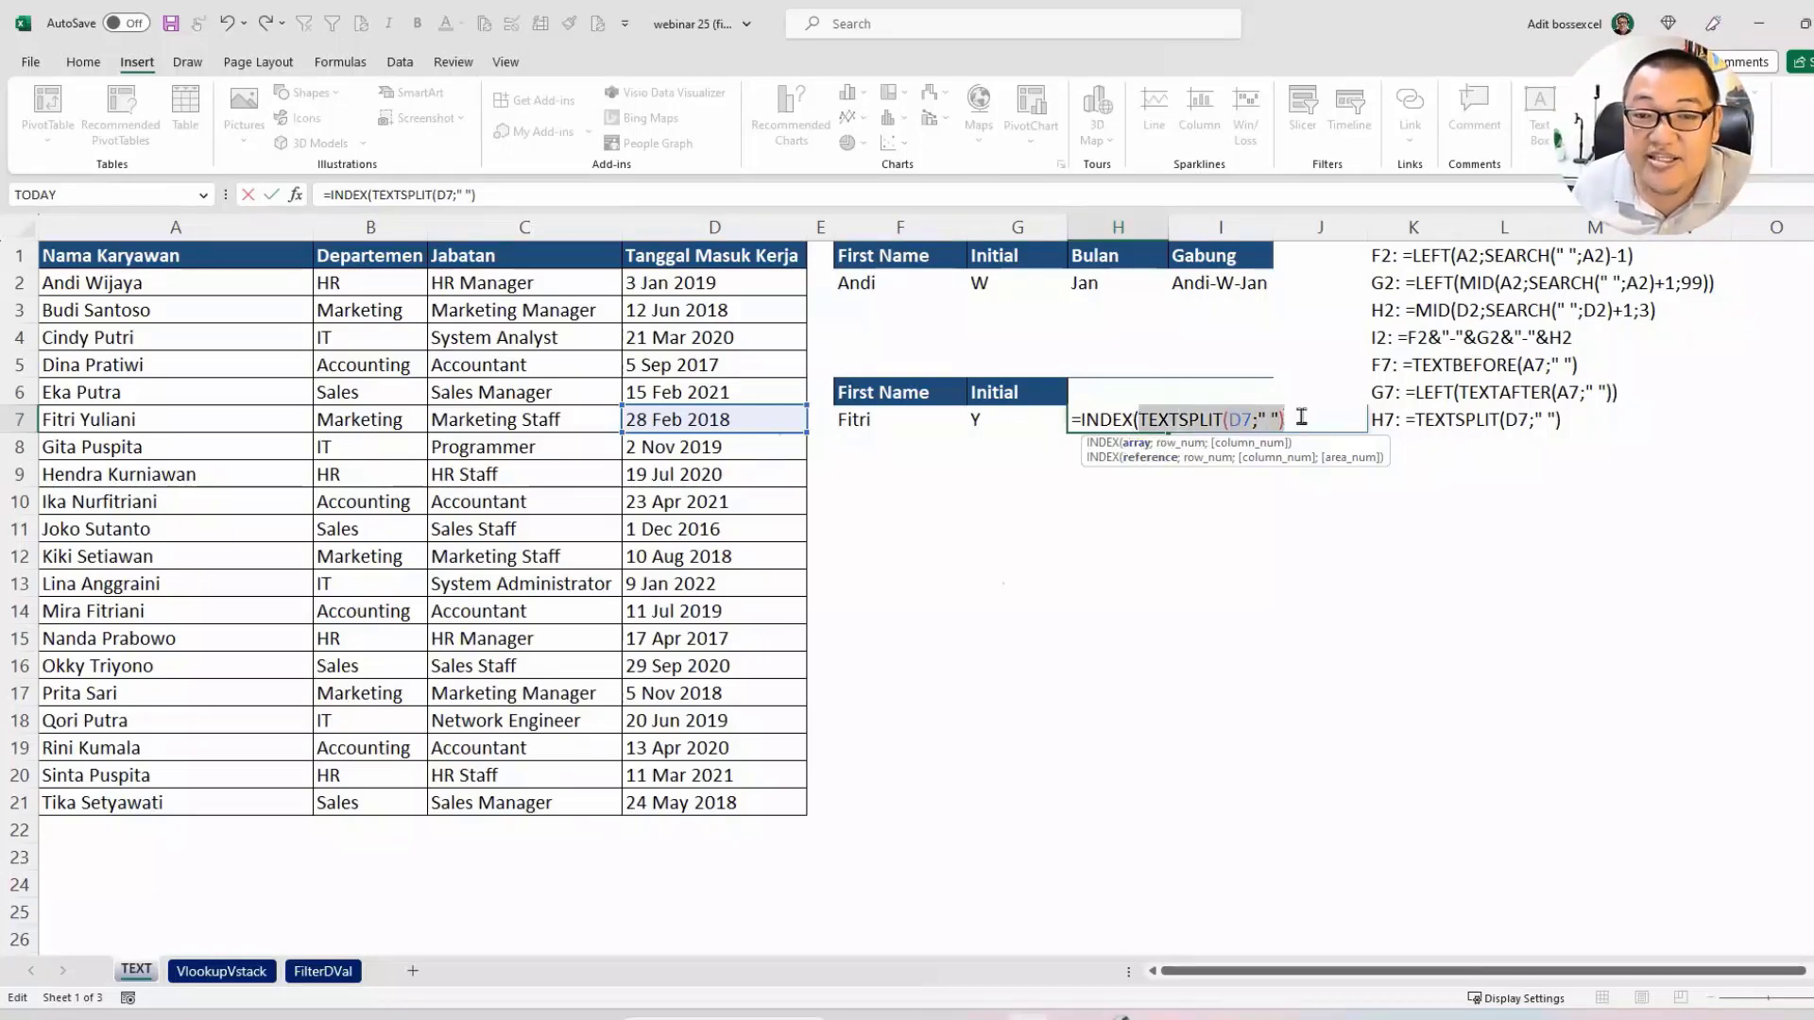
{"action": "left_click", "coordinate": [1301, 417]}
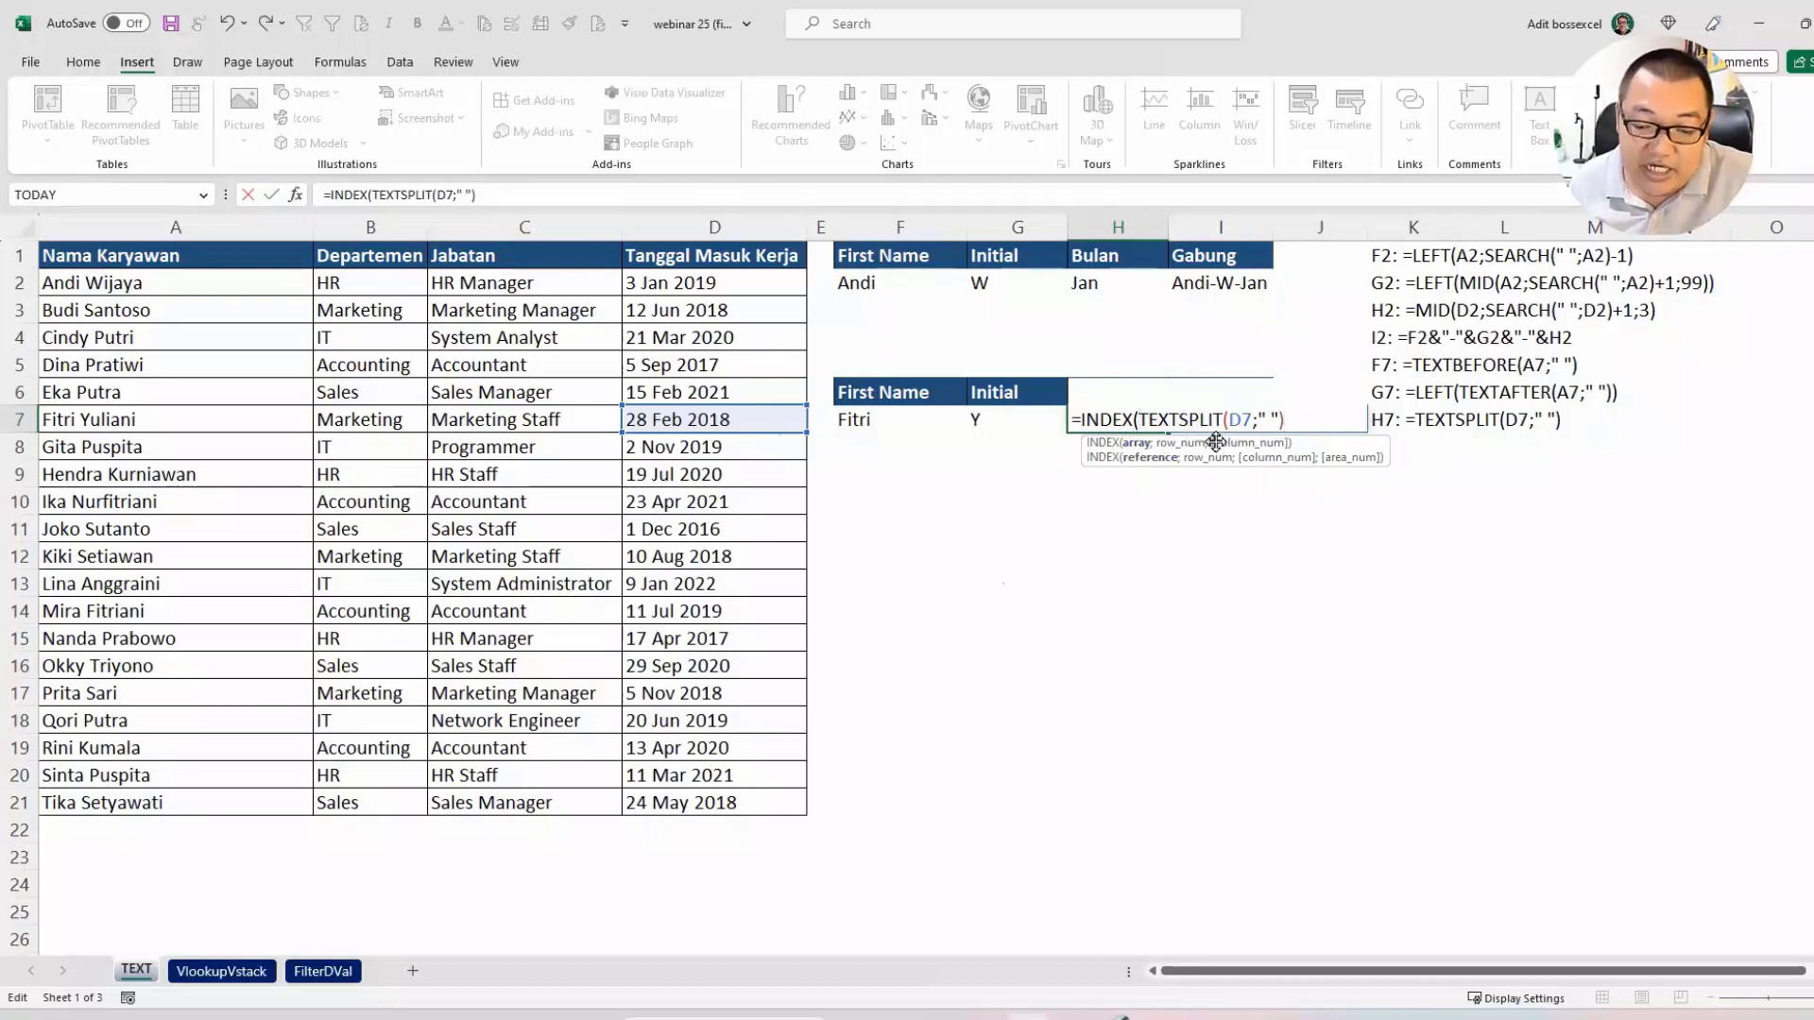
{"action": "type", "text": ";2"}
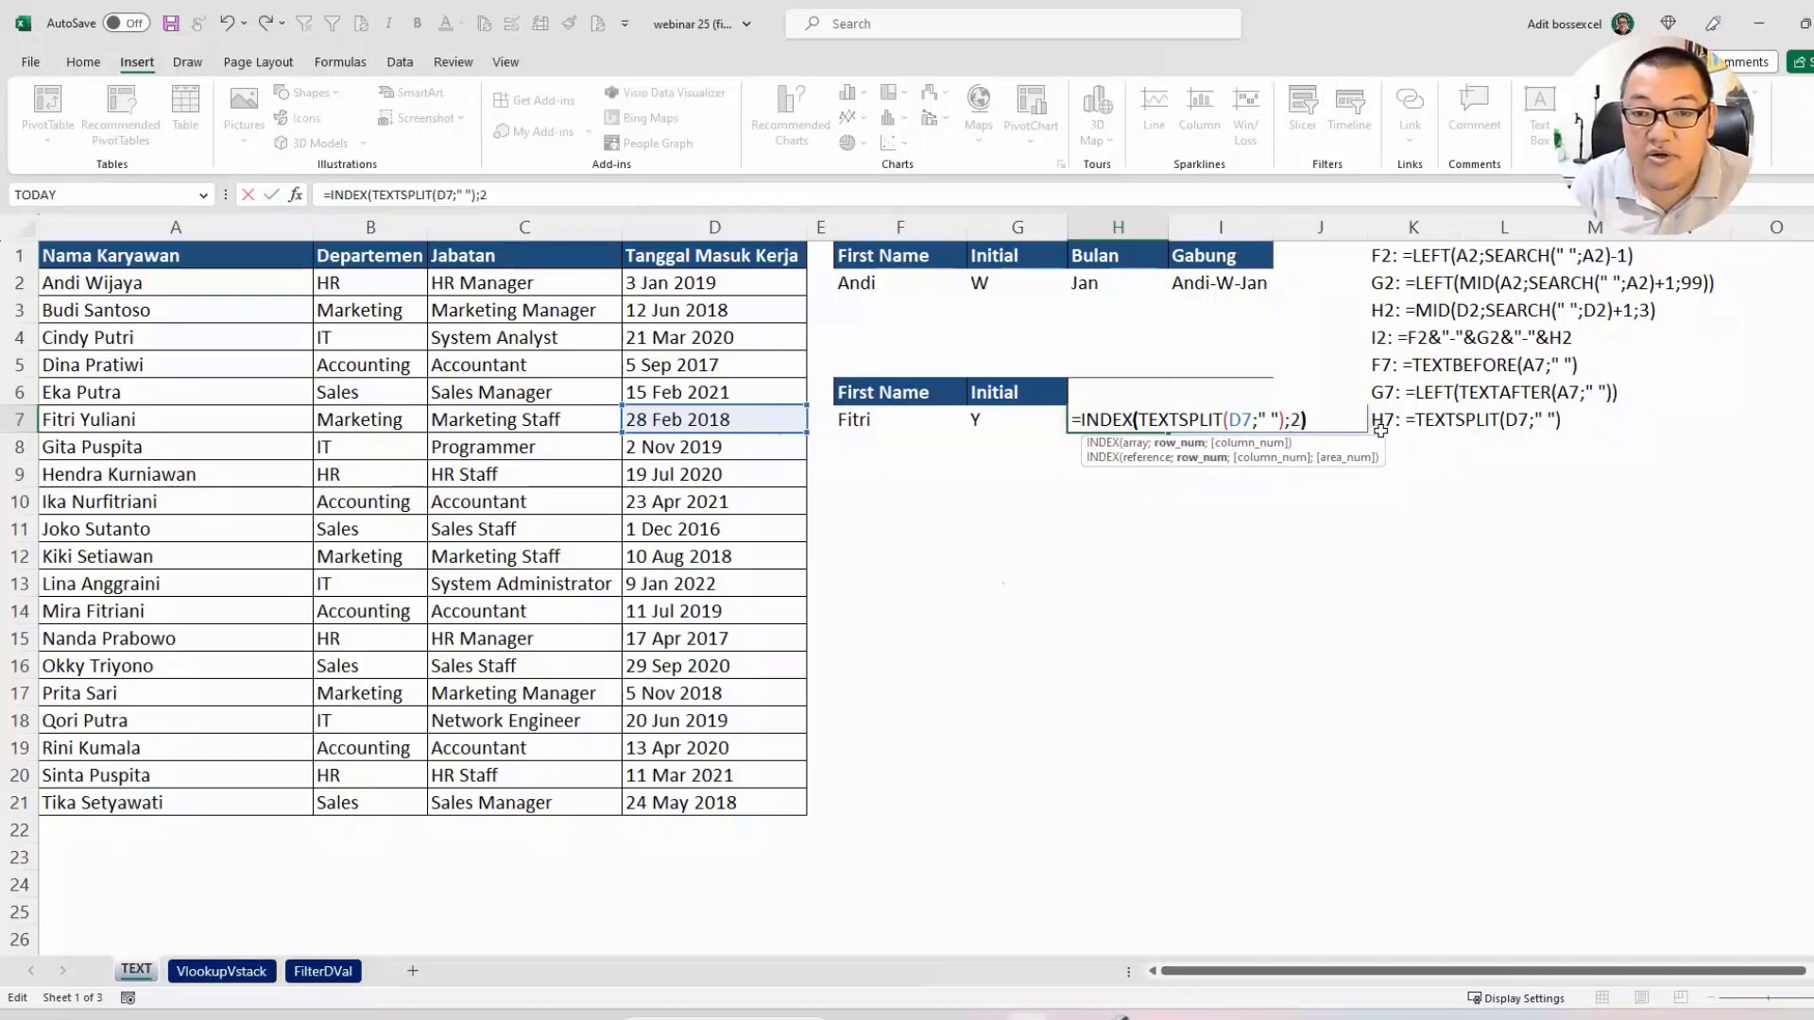
{"action": "key", "text": "Return"}
{"action": "key", "text": "Up"}
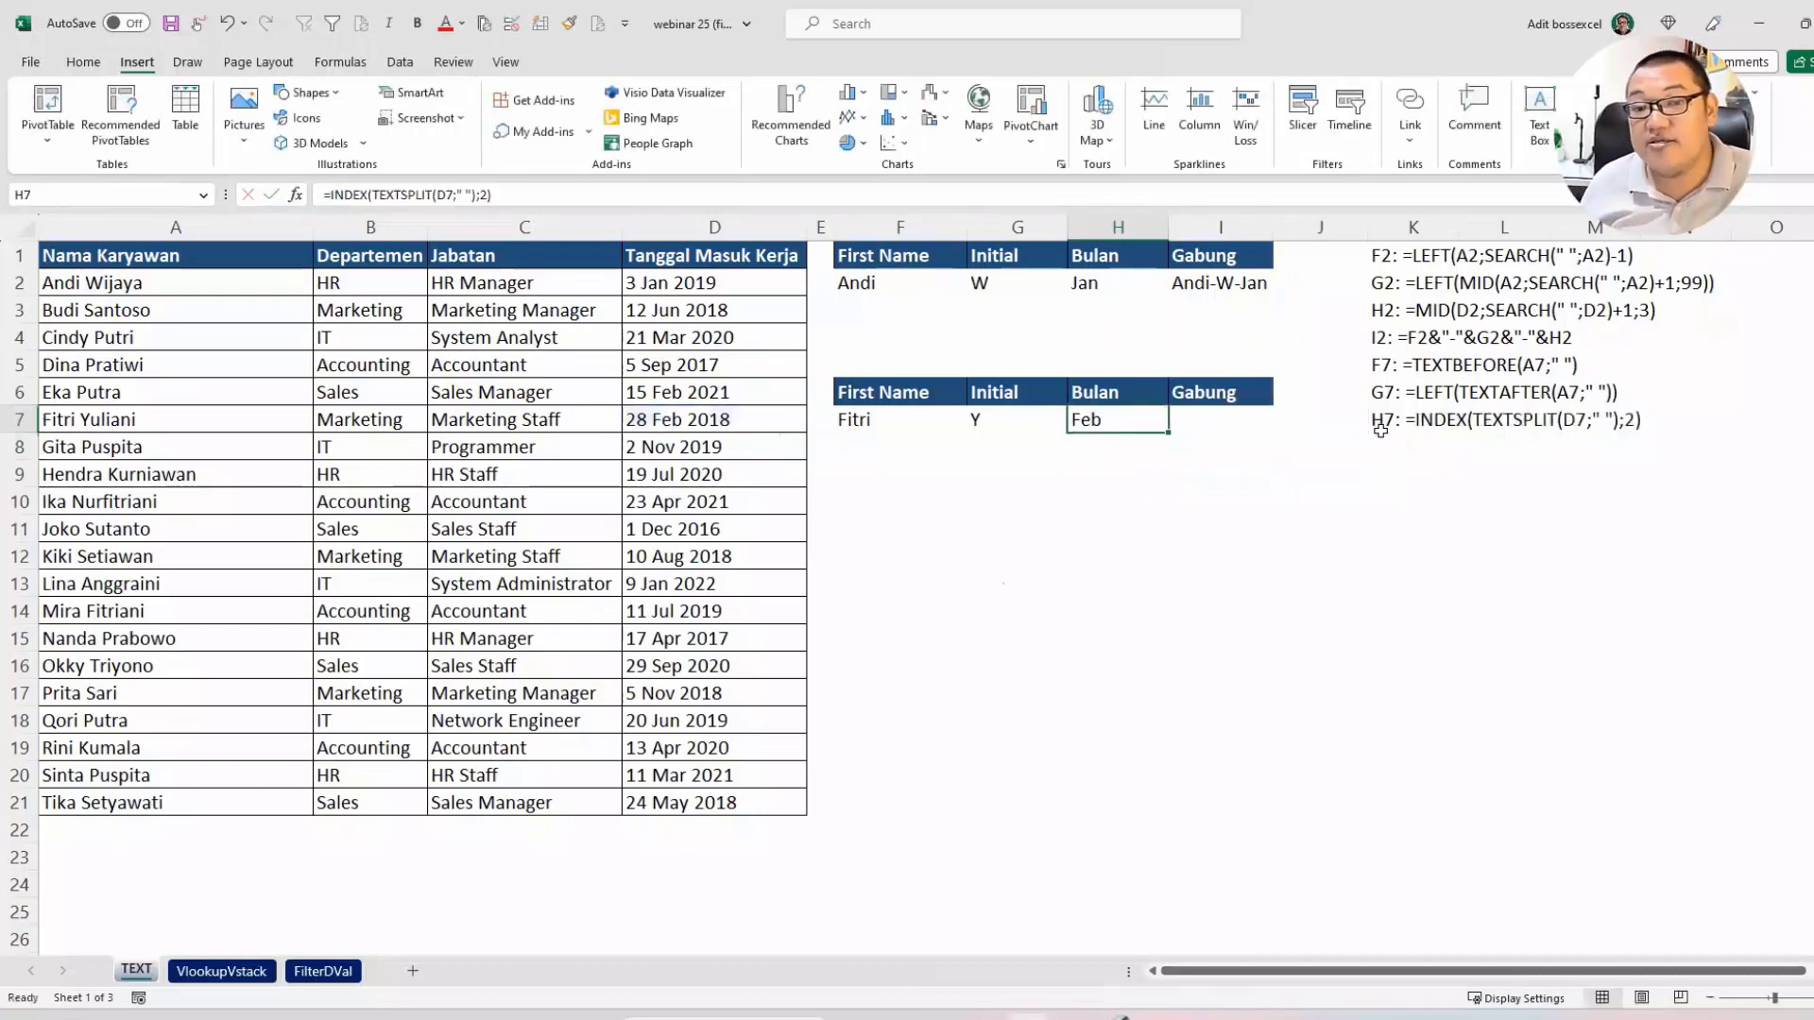
{"action": "left_click", "coordinate": [1476, 415]}
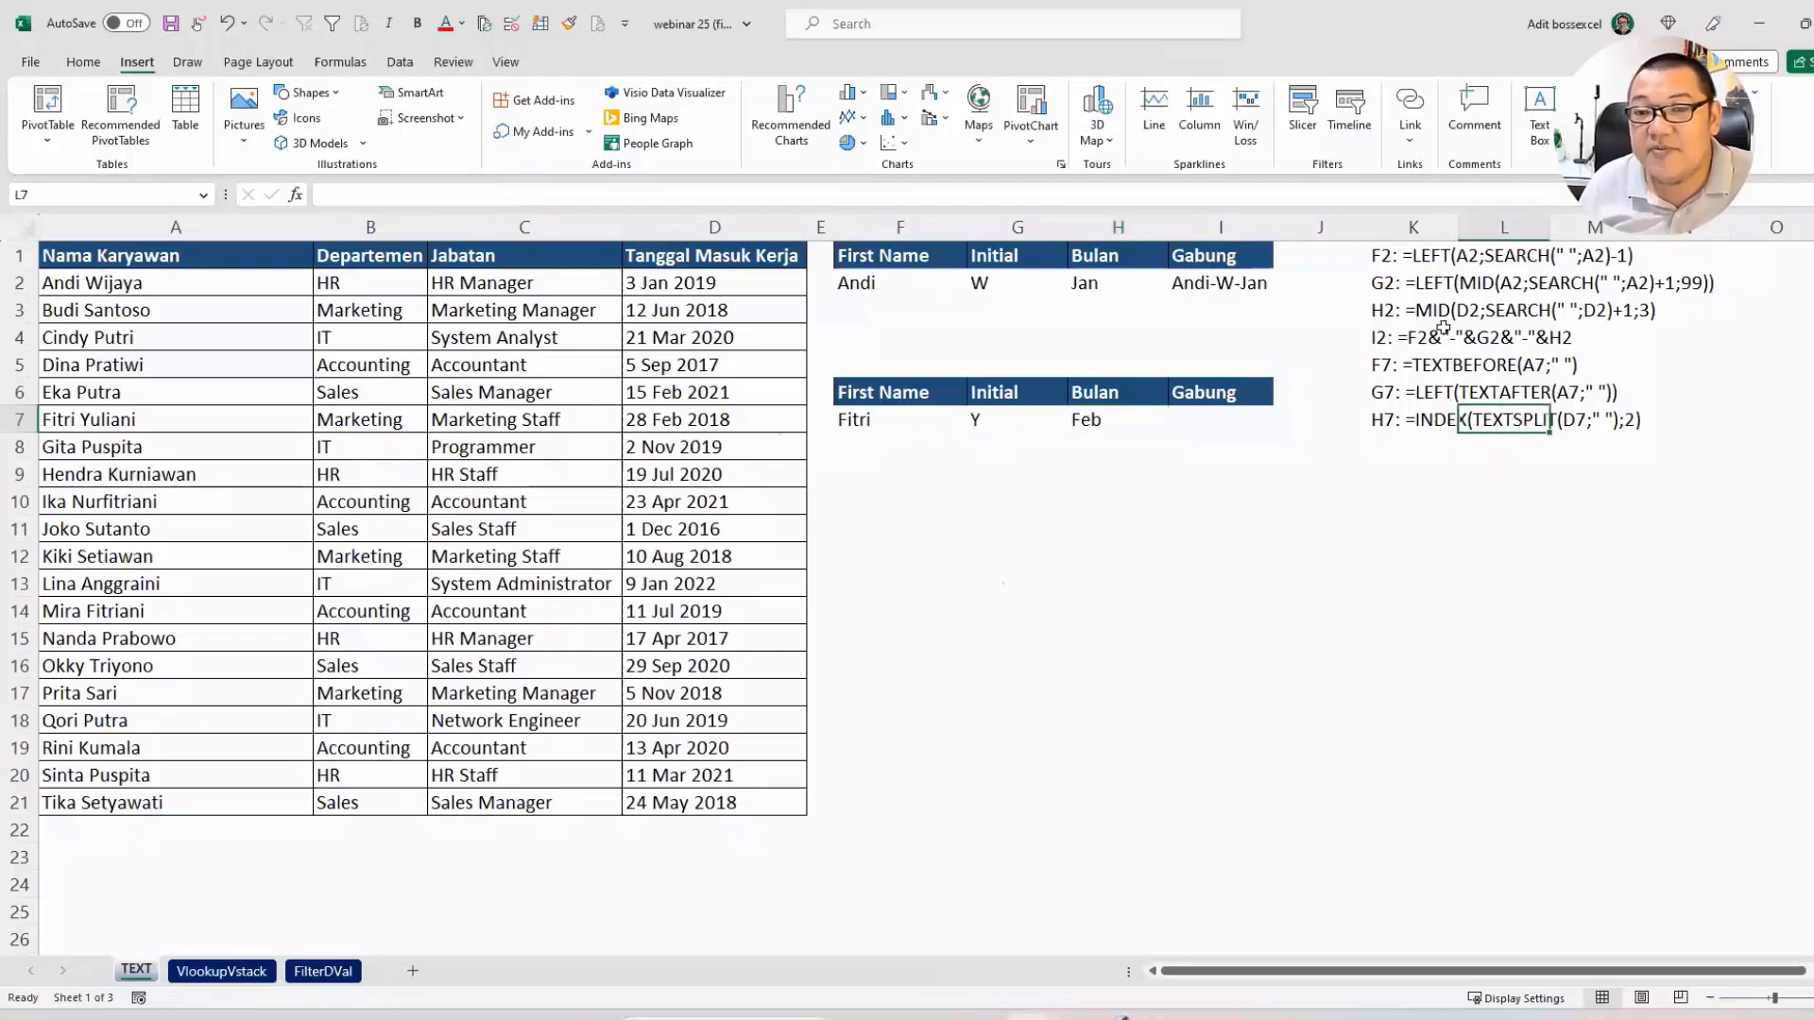
{"action": "left_click_drag", "start_coordinate": [1428, 310], "coordinate": [1659, 329]}
{"action": "left_click", "coordinate": [1595, 529]}
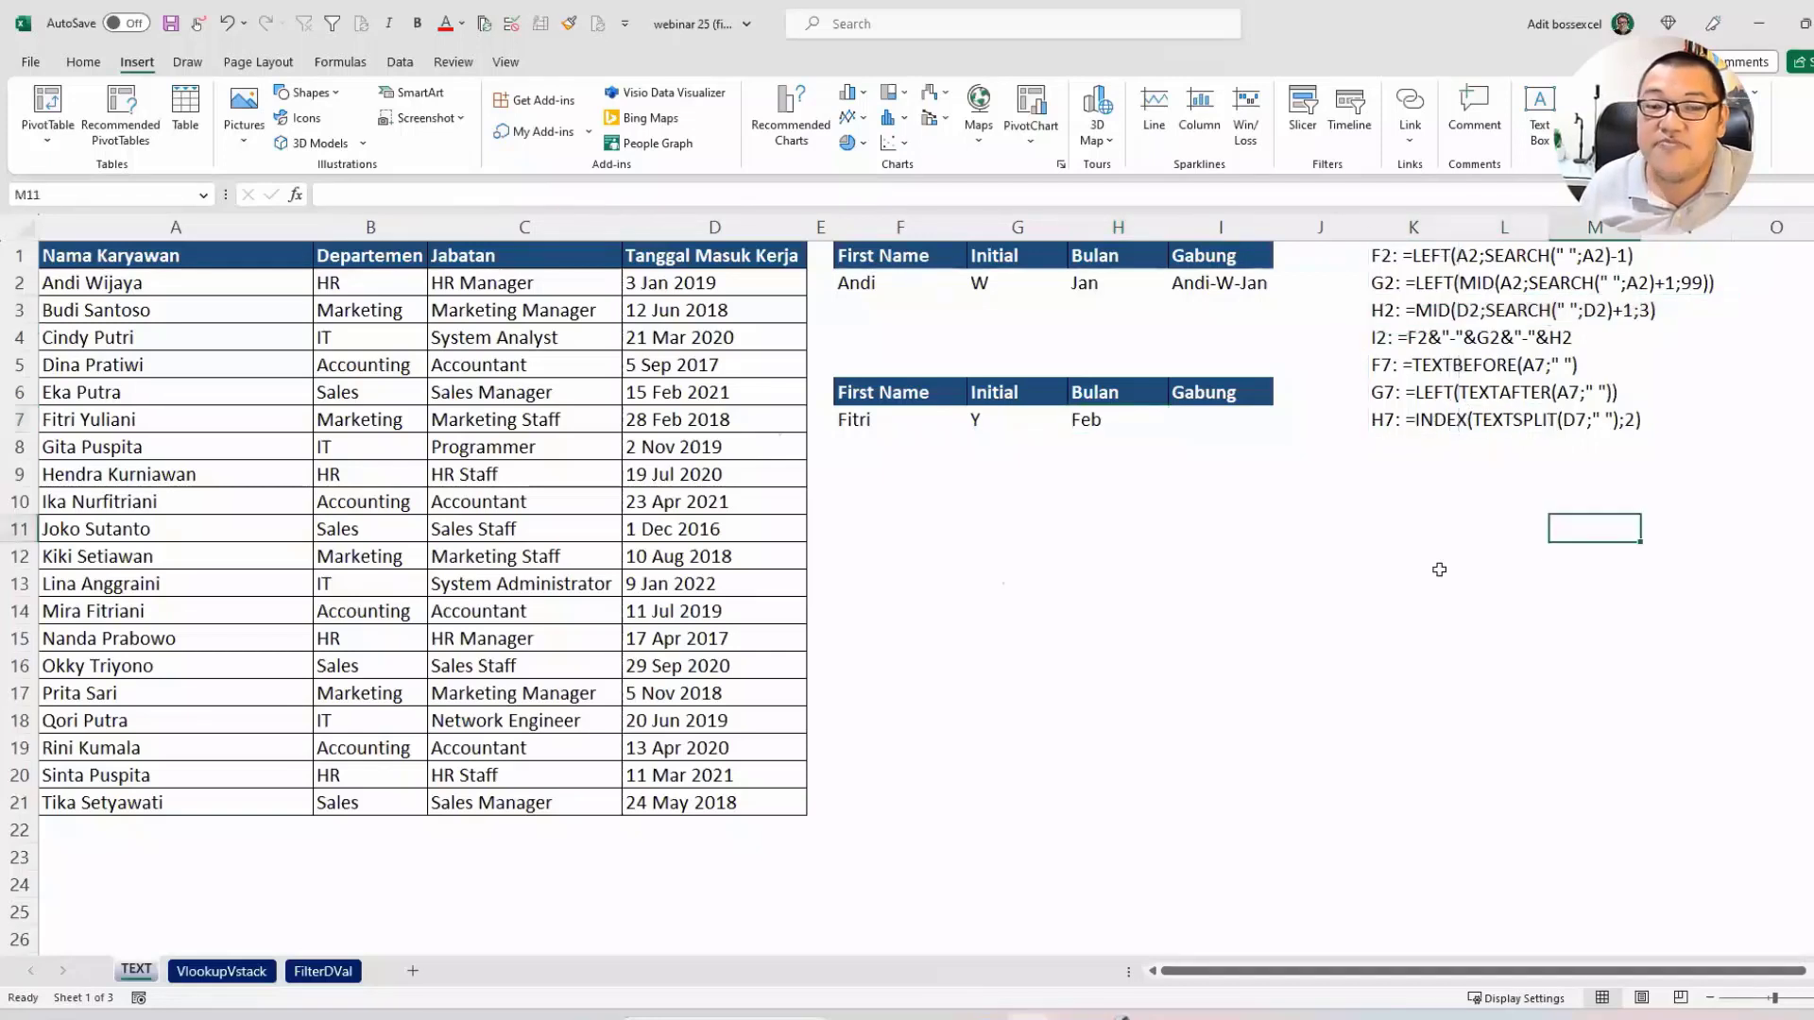
Enter =TEXTJOIN("-";TRUE;F7:H7) in I7 under Gabung in the second table.
{"action": "left_click", "coordinate": [1242, 417]}
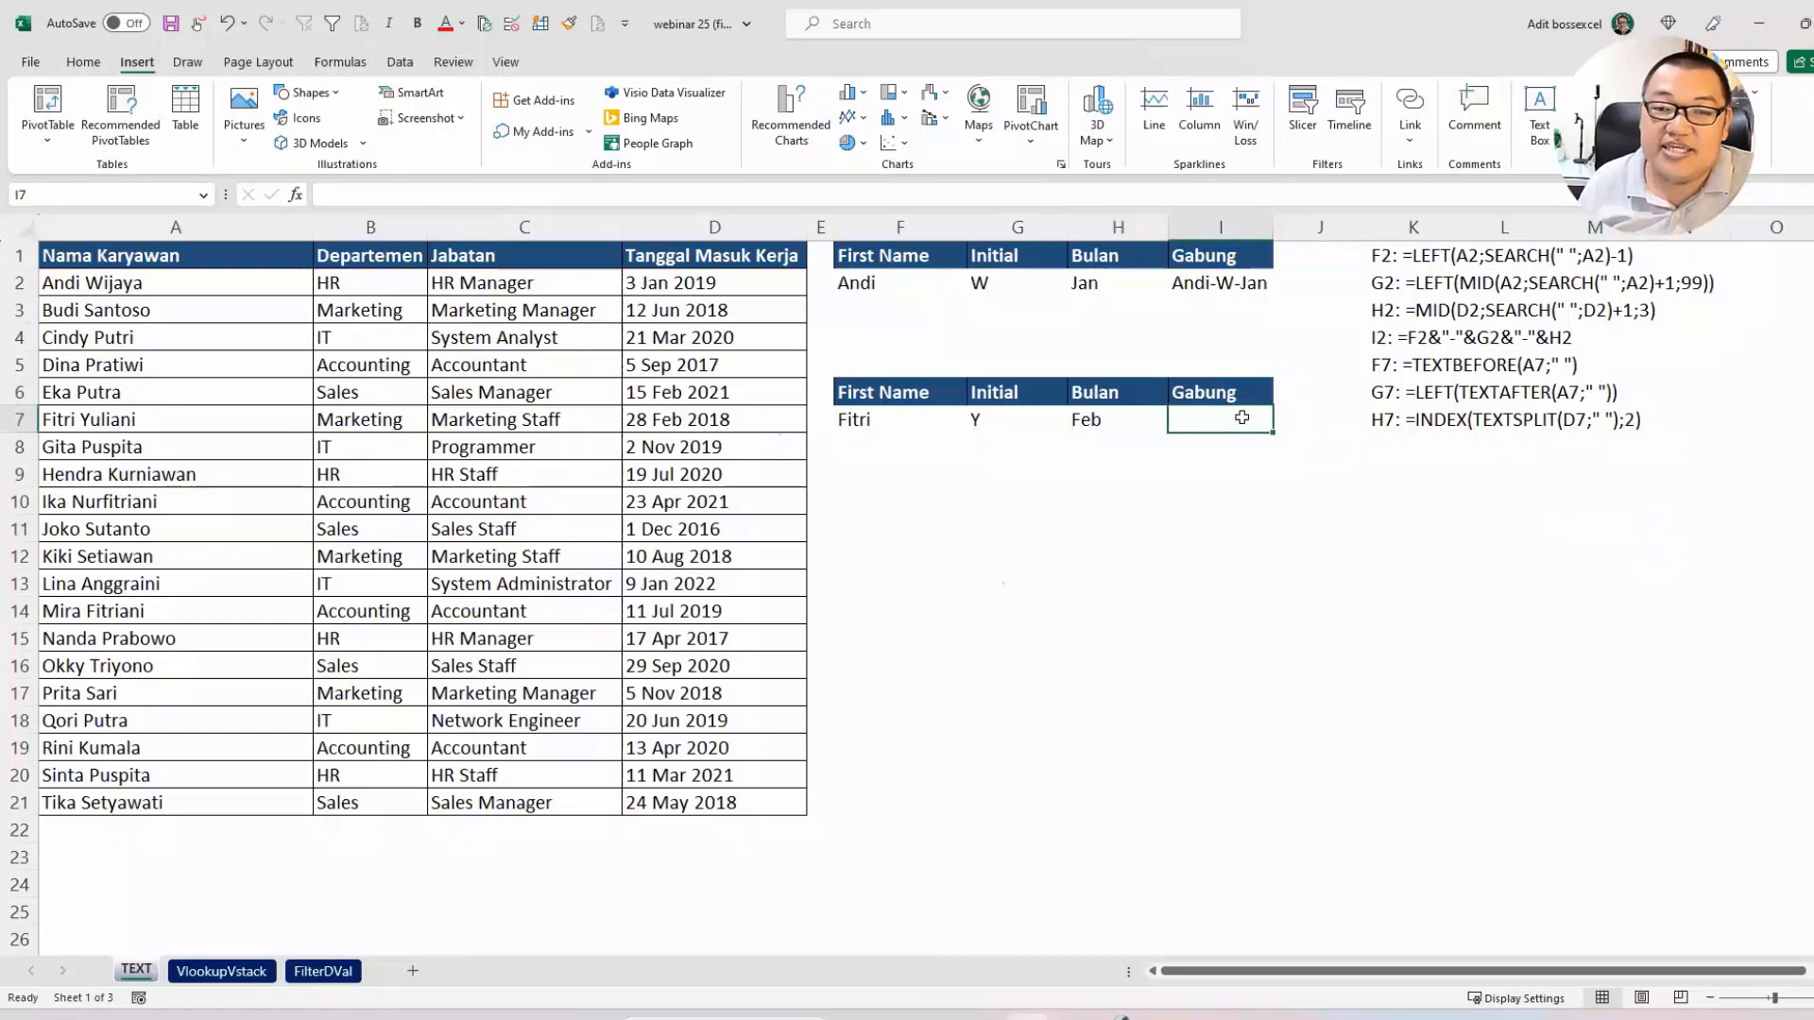
{"action": "left_click", "coordinate": [1249, 288]}
{"action": "left_click", "coordinate": [1241, 418]}
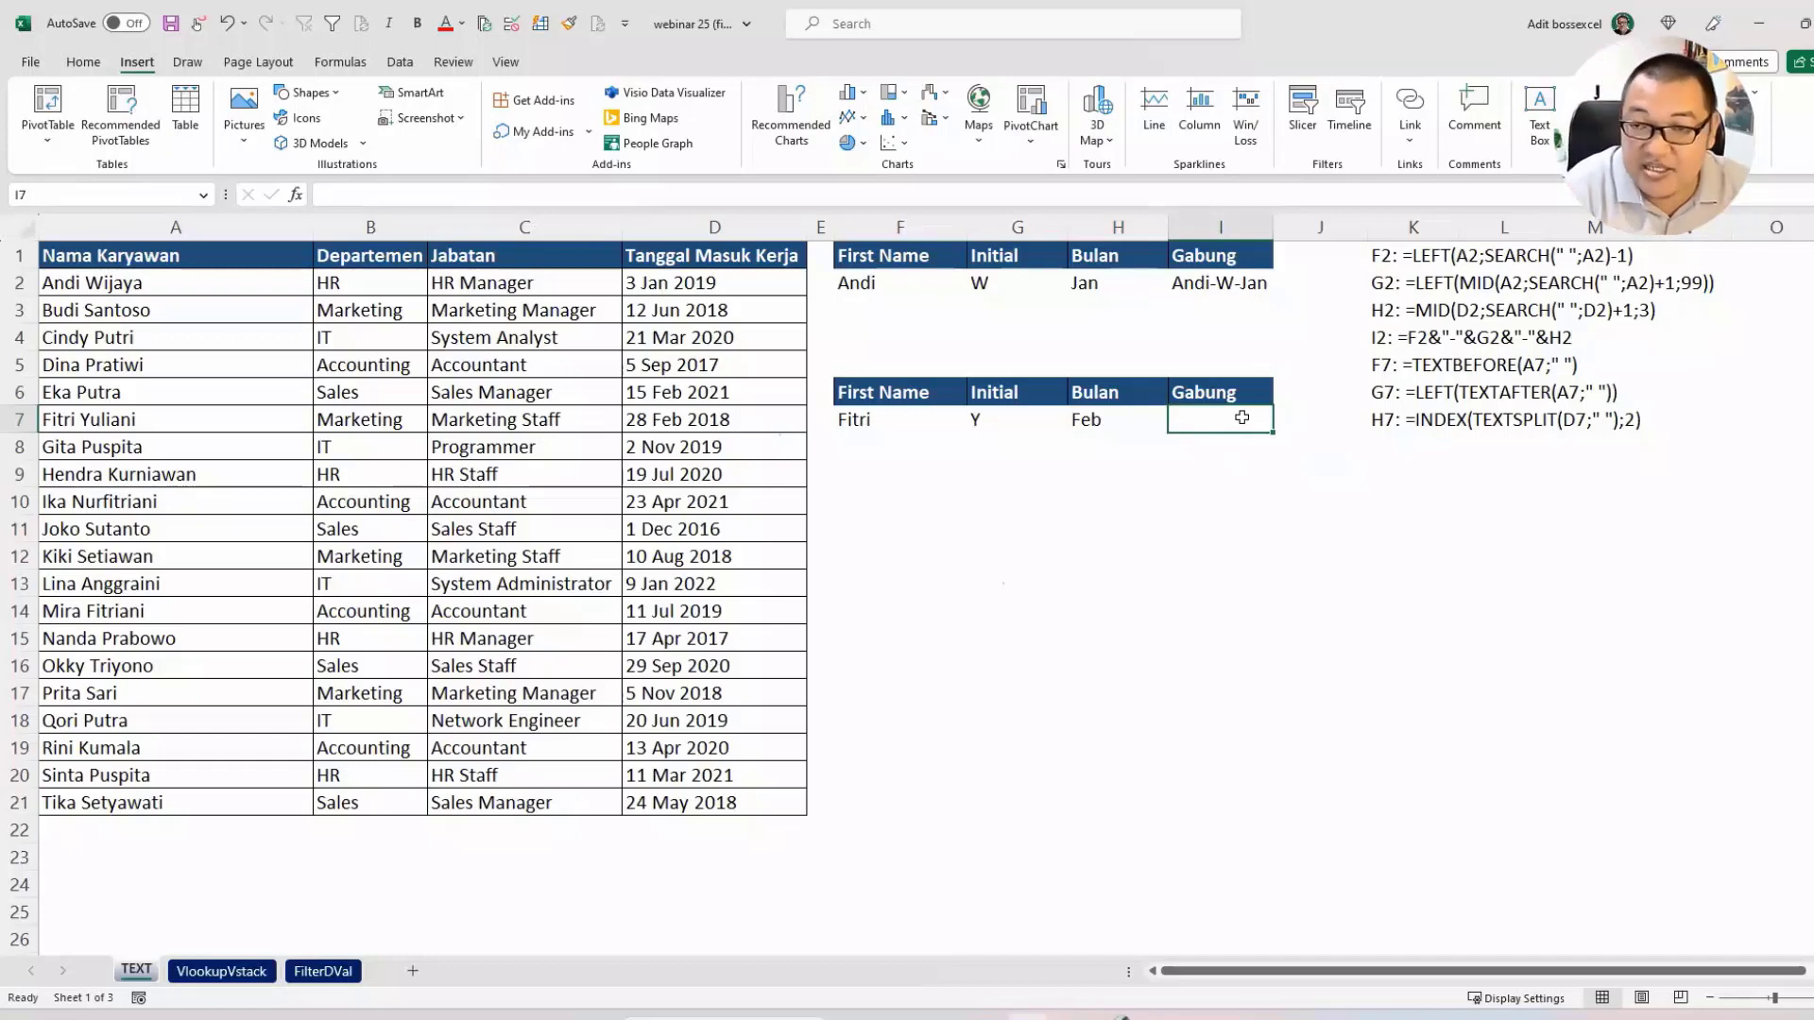
{"action": "type", "text": "=textjoi"}
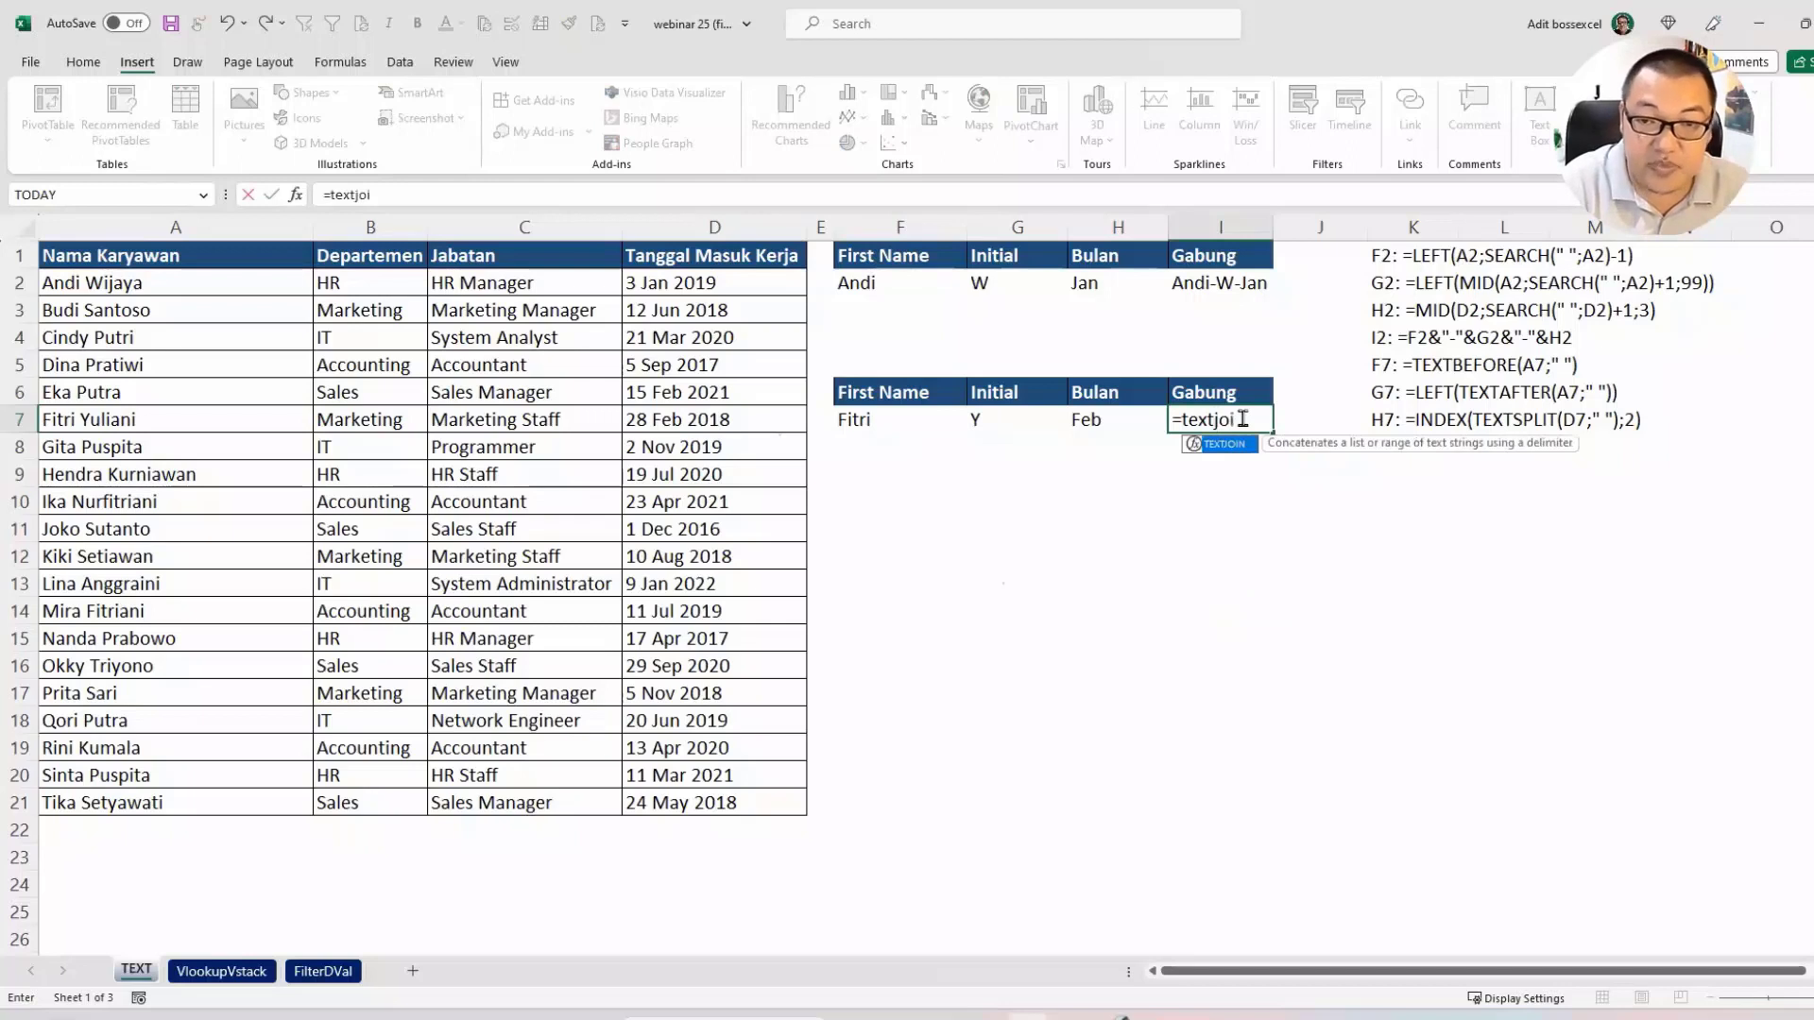
{"action": "key", "text": "Tab"}
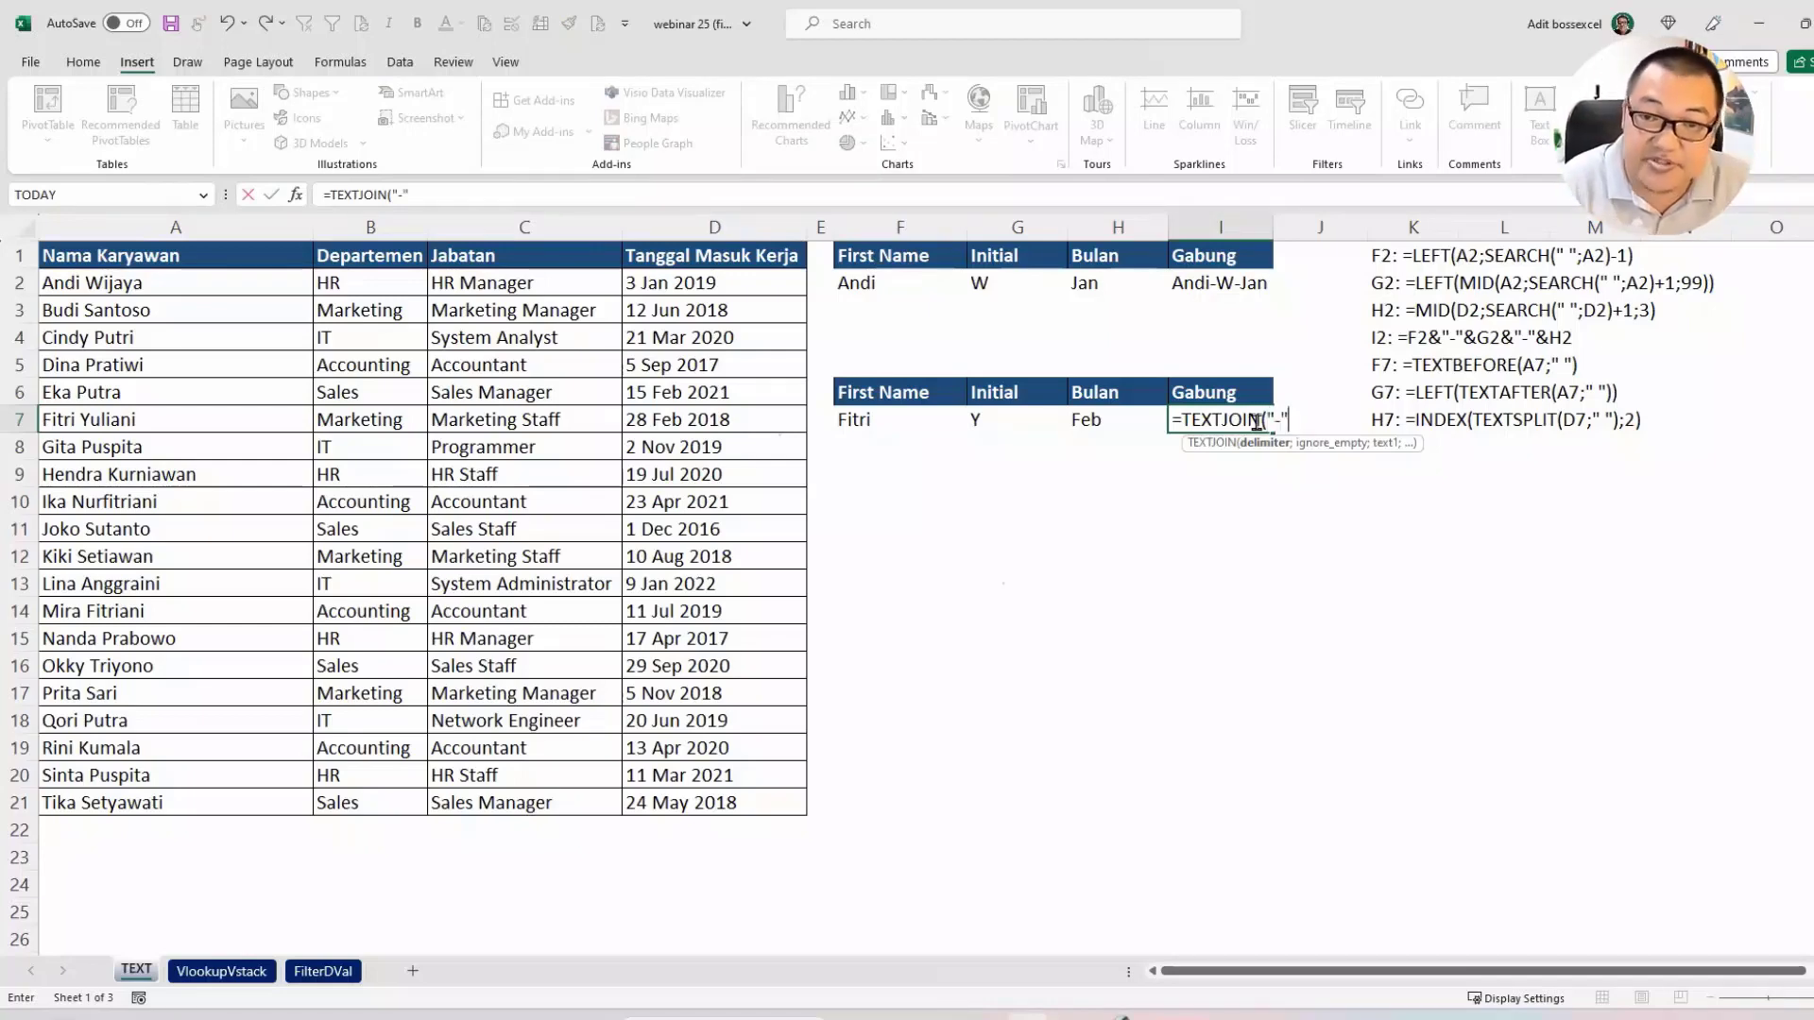
{"action": "type", "text": ";"}
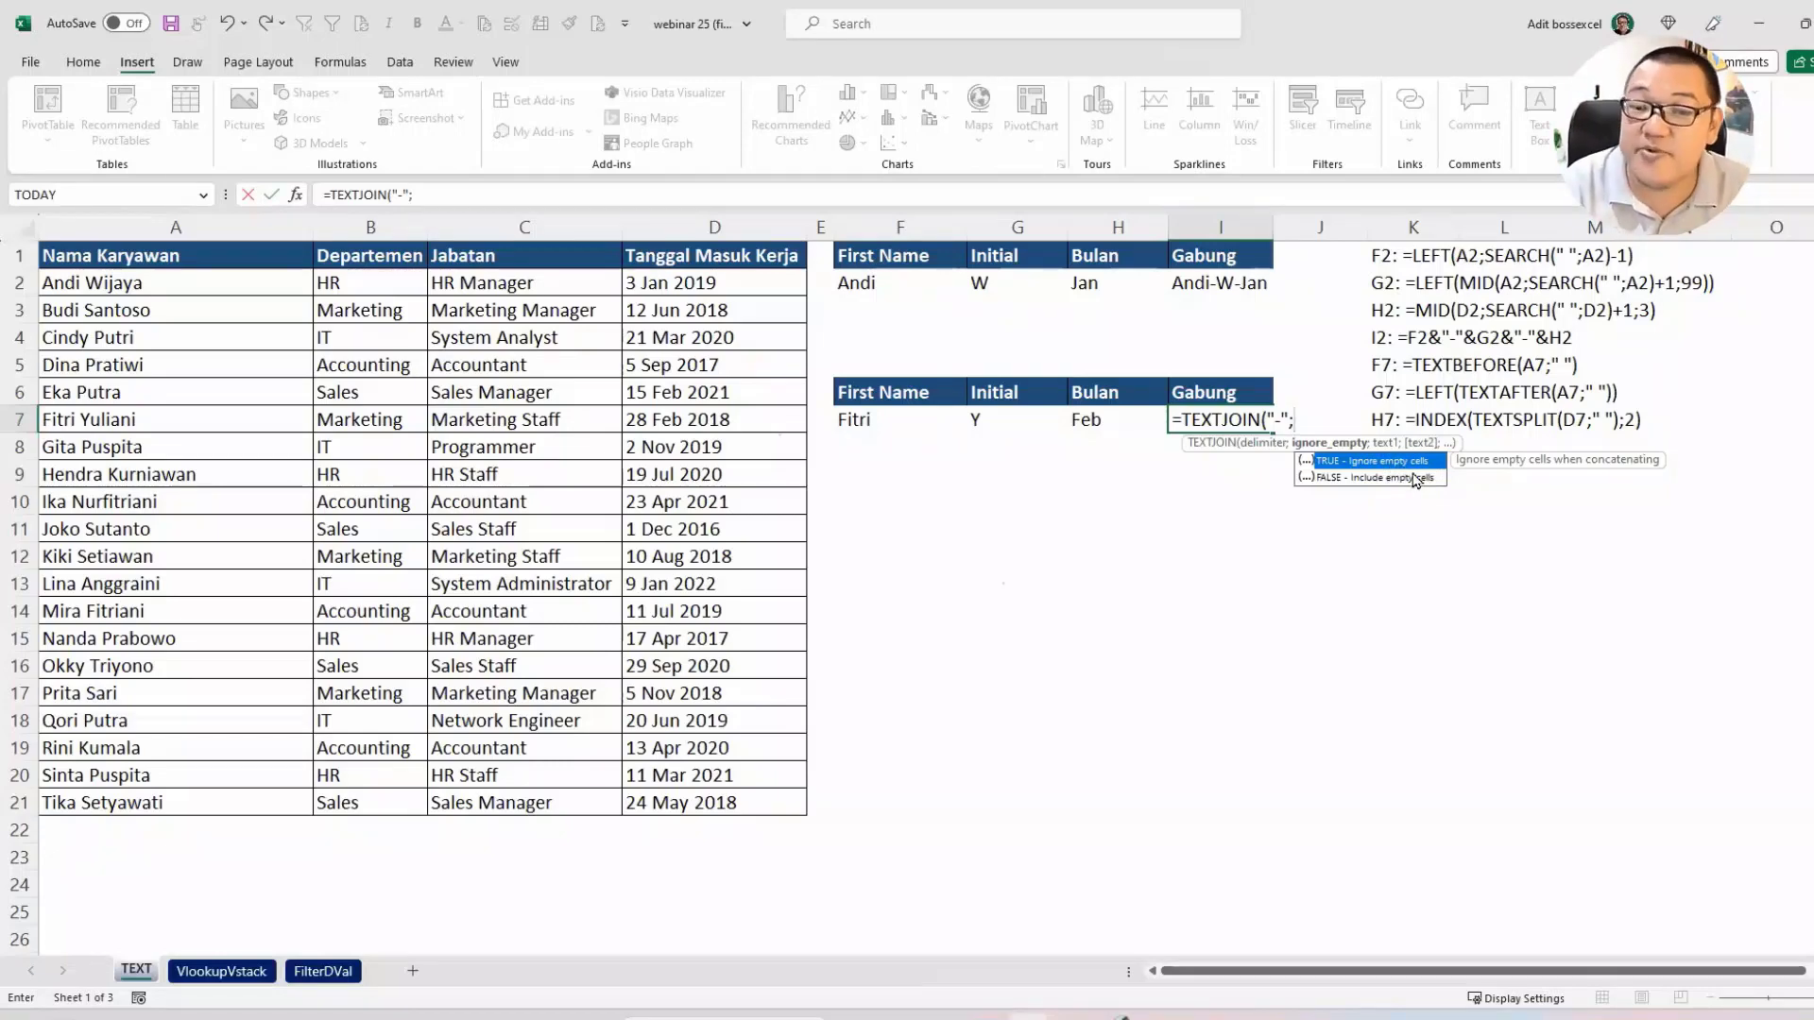
{"action": "type", "text": "tru"}
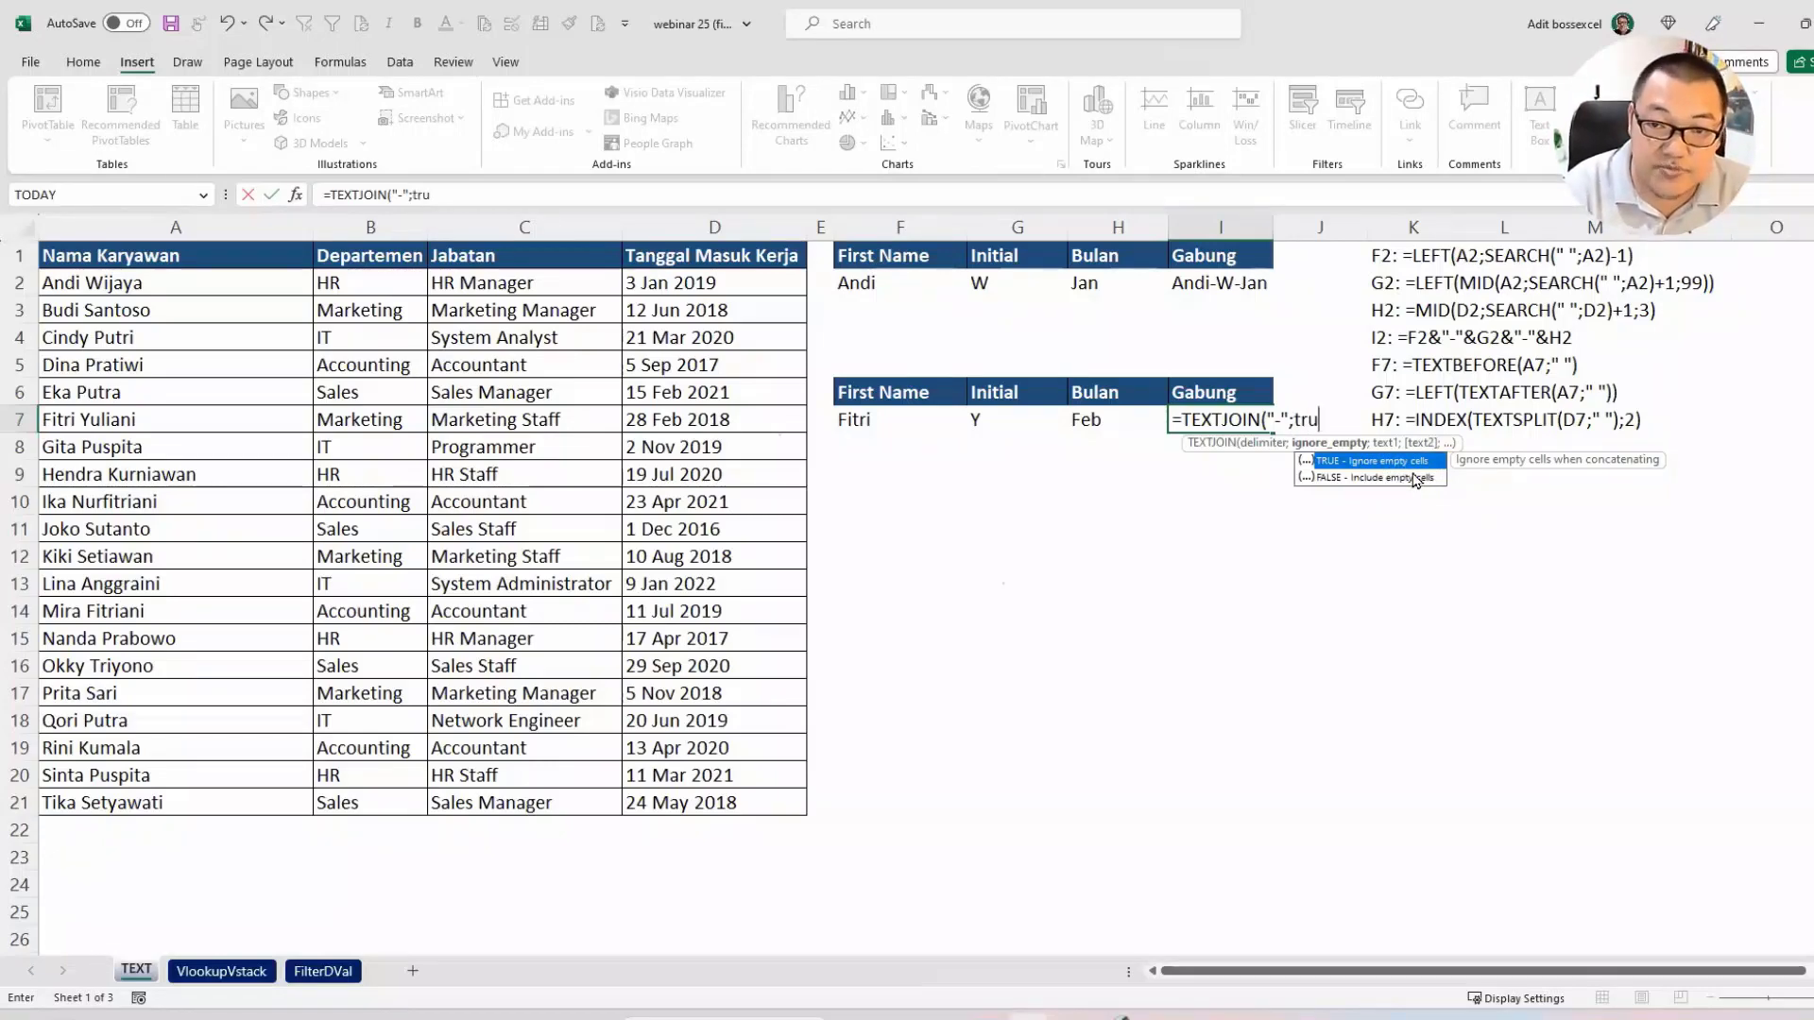
{"action": "type", "text": "e;"}
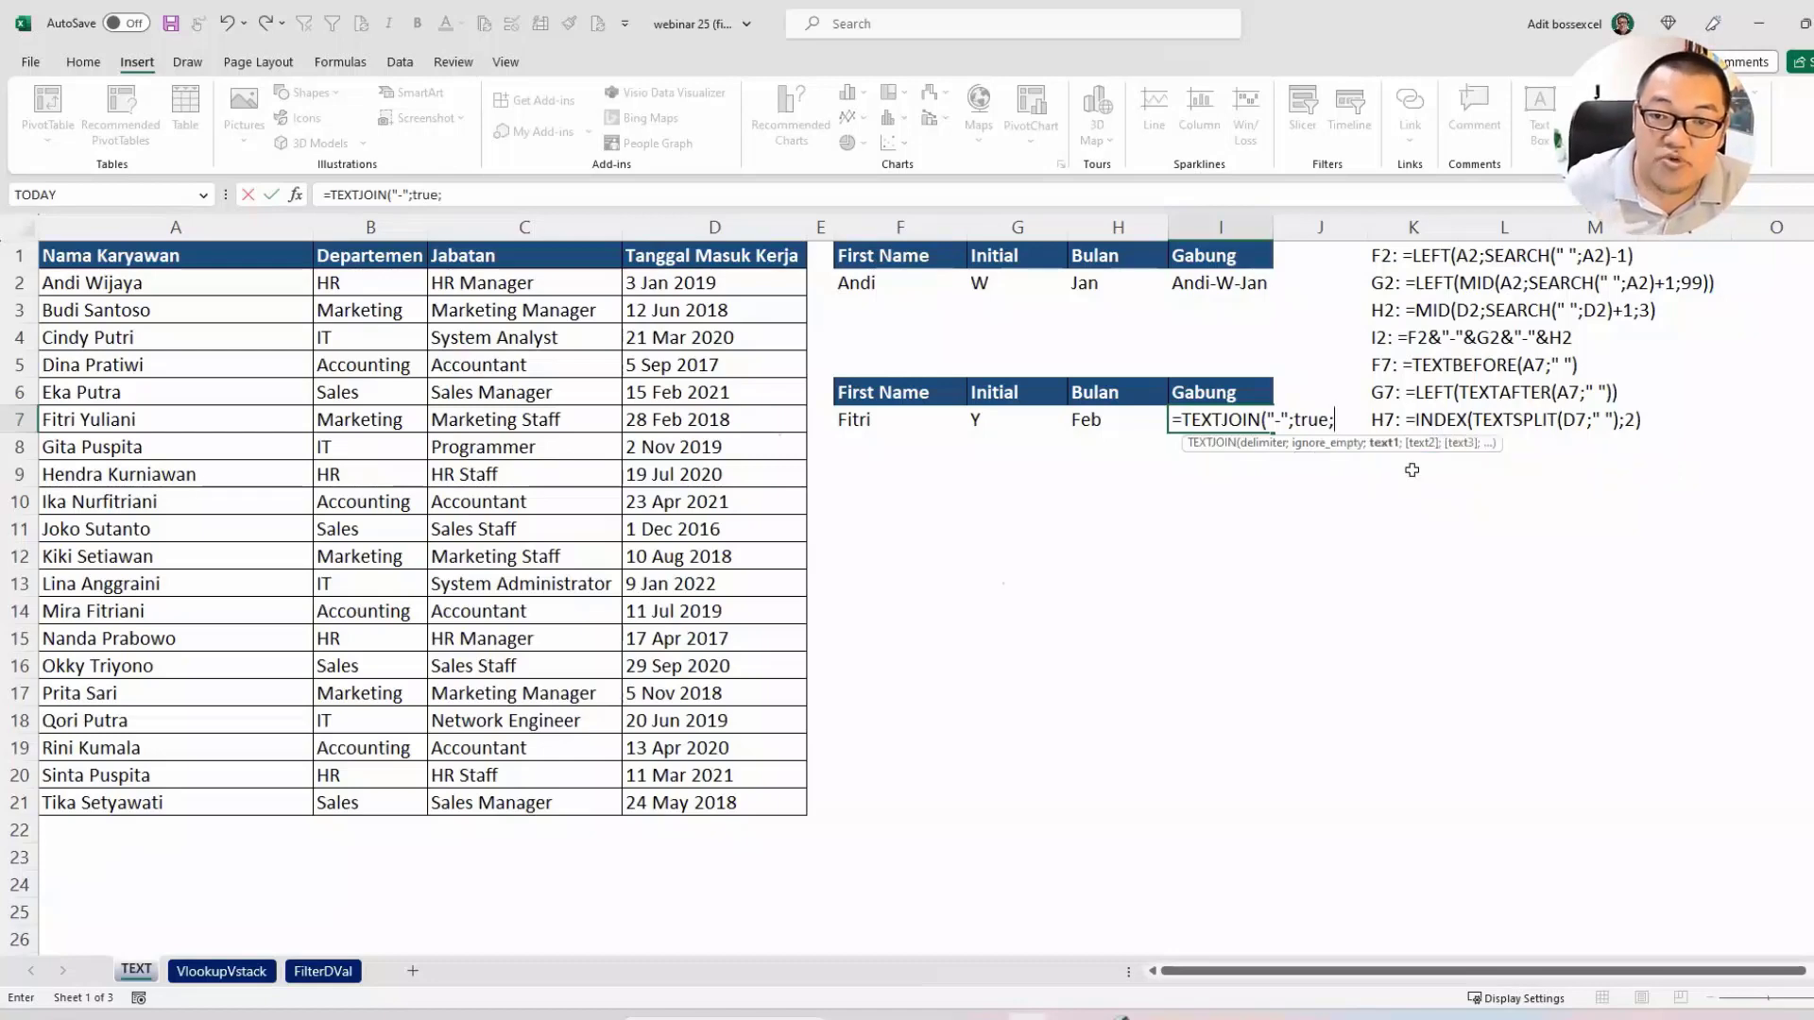
{"action": "left_click_drag", "start_coordinate": [879, 420], "coordinate": [1133, 434]}
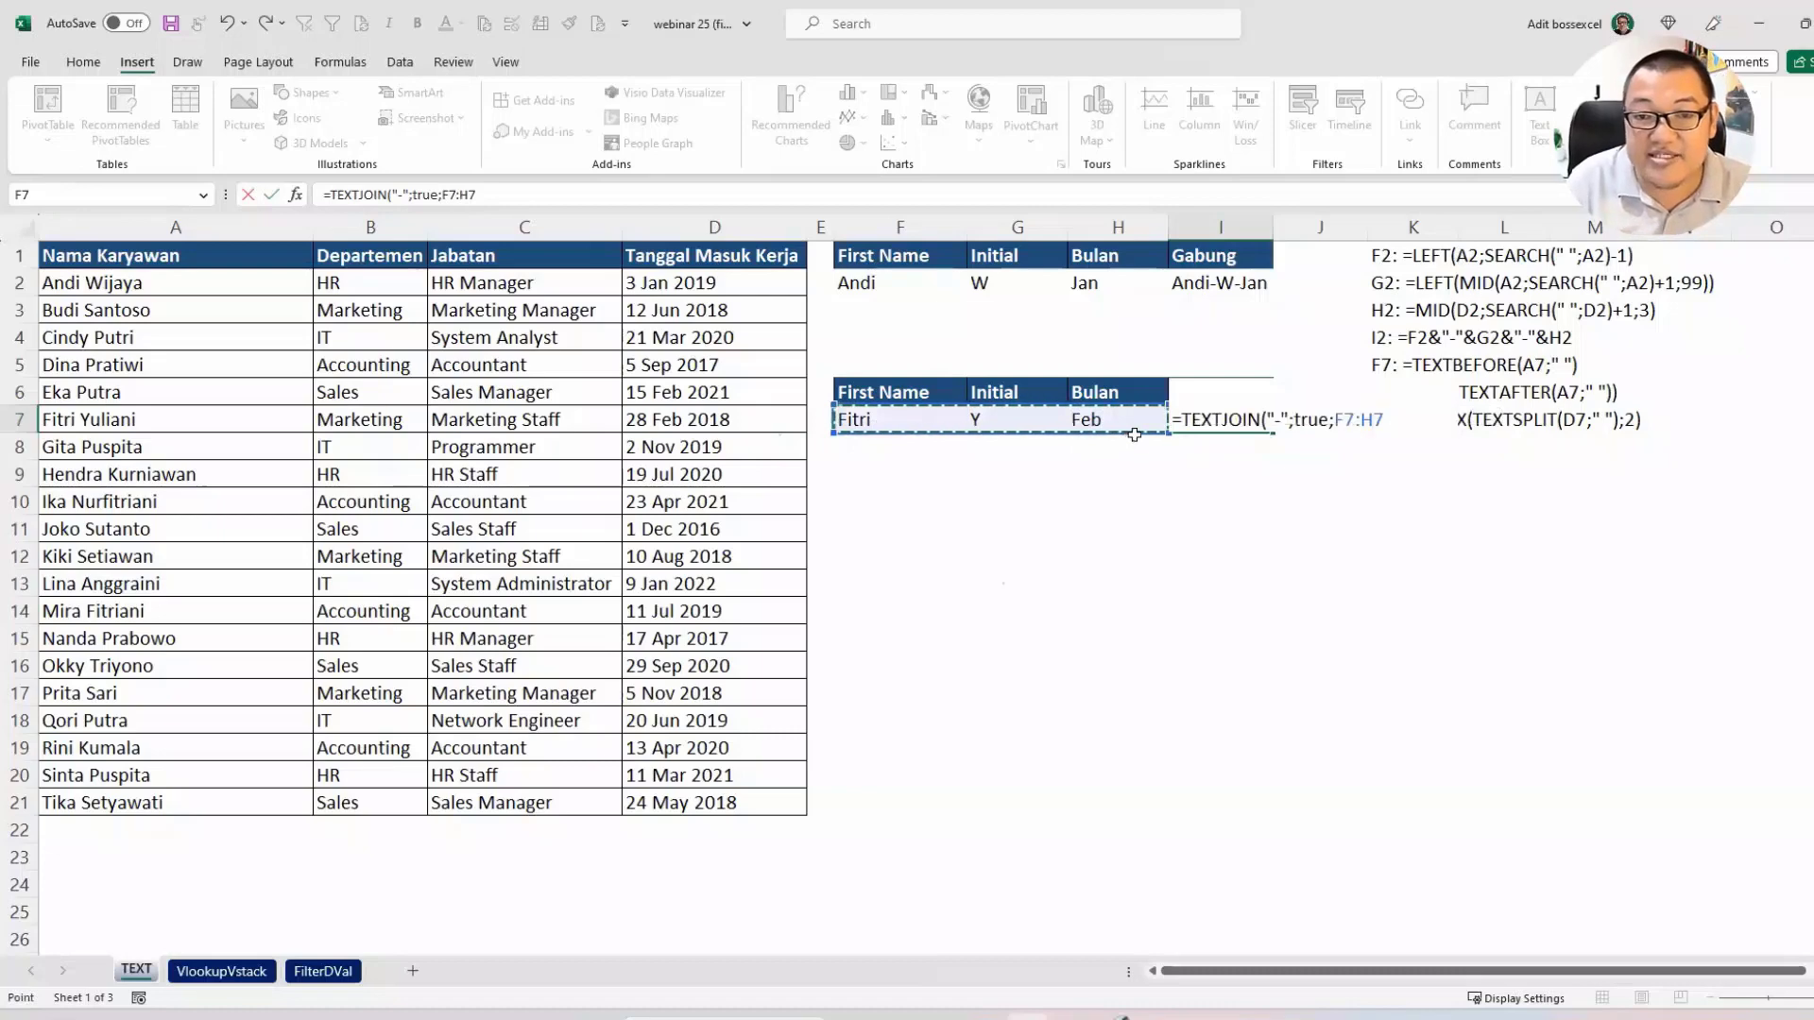
{"action": "key", "text": "Return"}
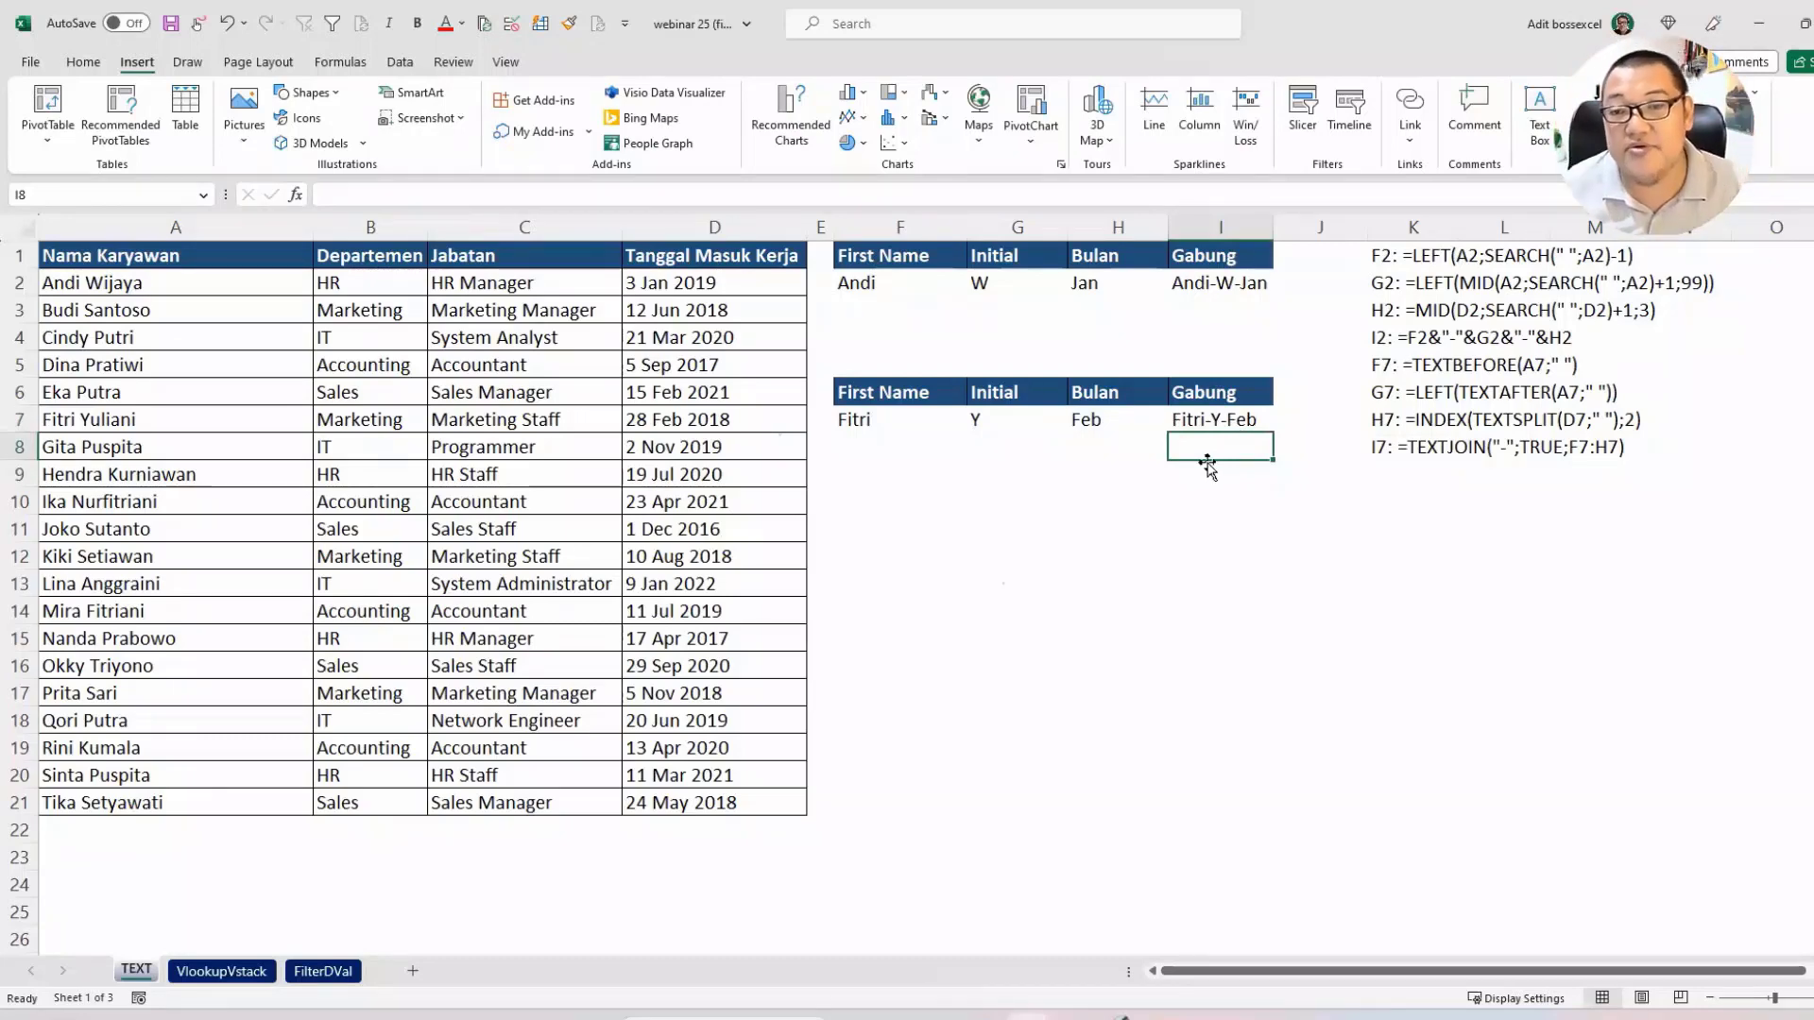
Compare the two result rows F2:I2 and F7:I7 and their formulas in the list, including the I2 and I7 joins.
{"action": "left_click", "coordinate": [1478, 444]}
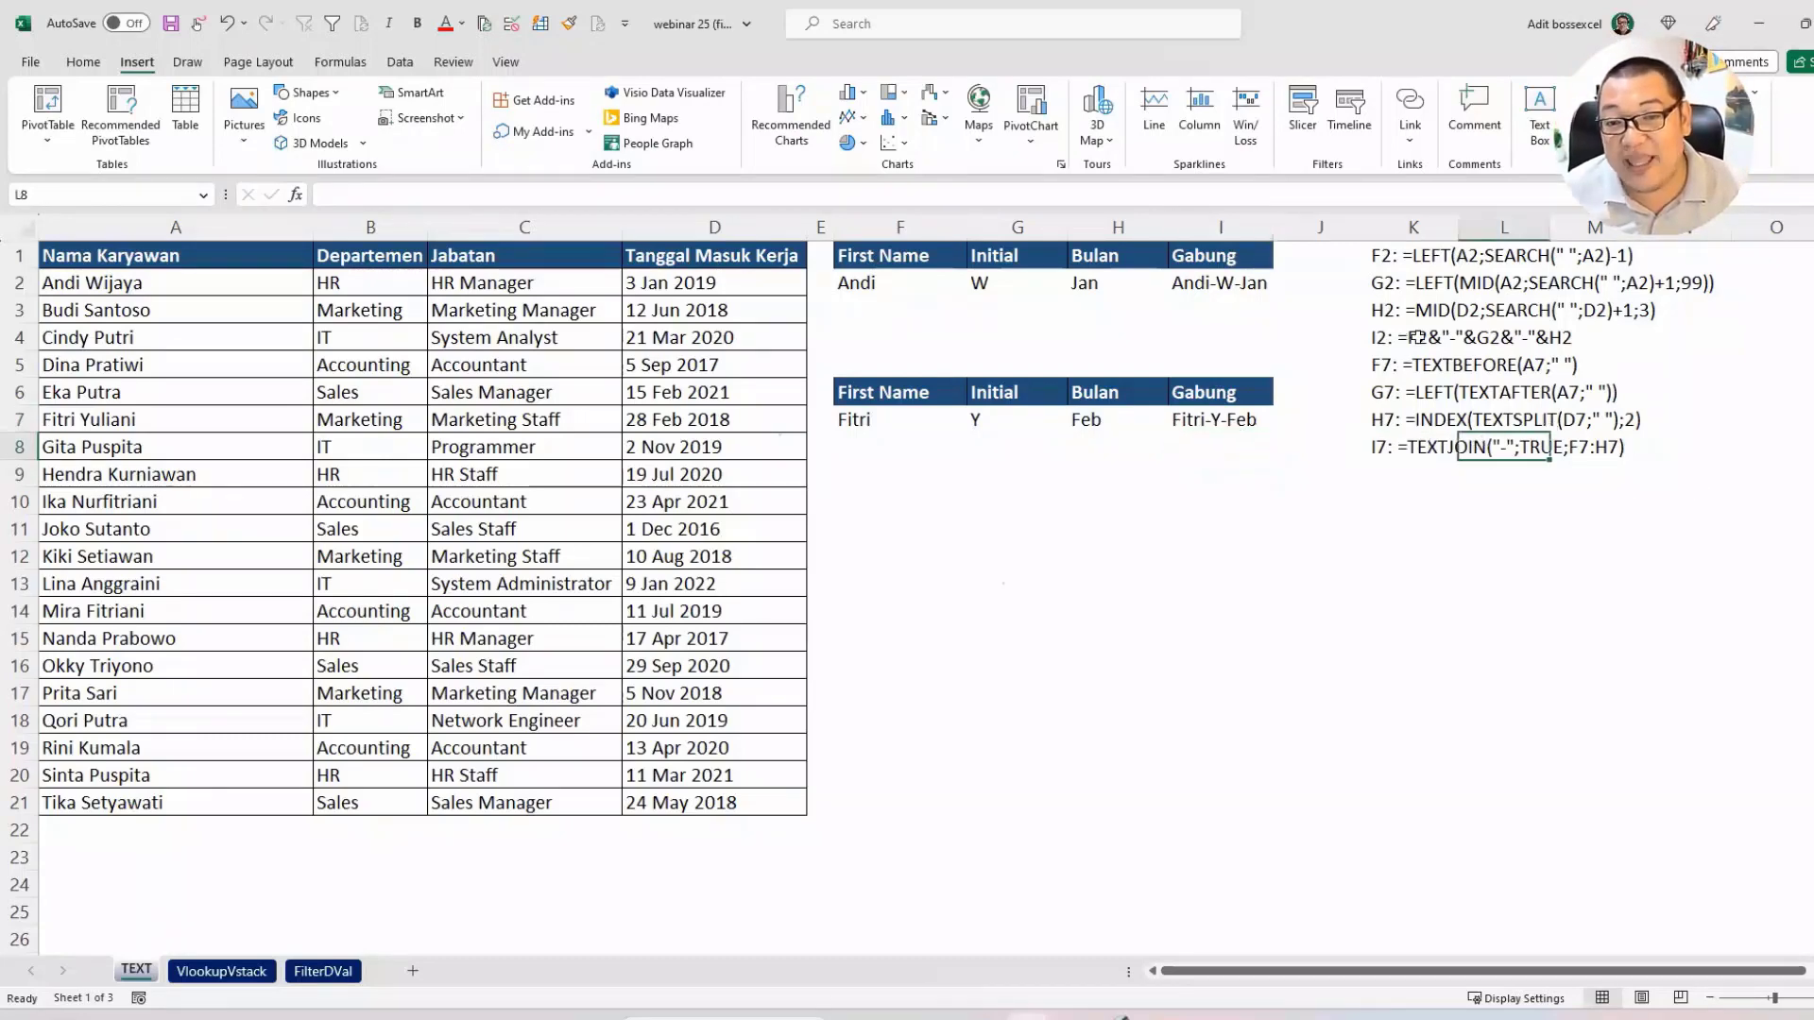
{"action": "left_click_drag", "start_coordinate": [1417, 338], "coordinate": [1606, 335]}
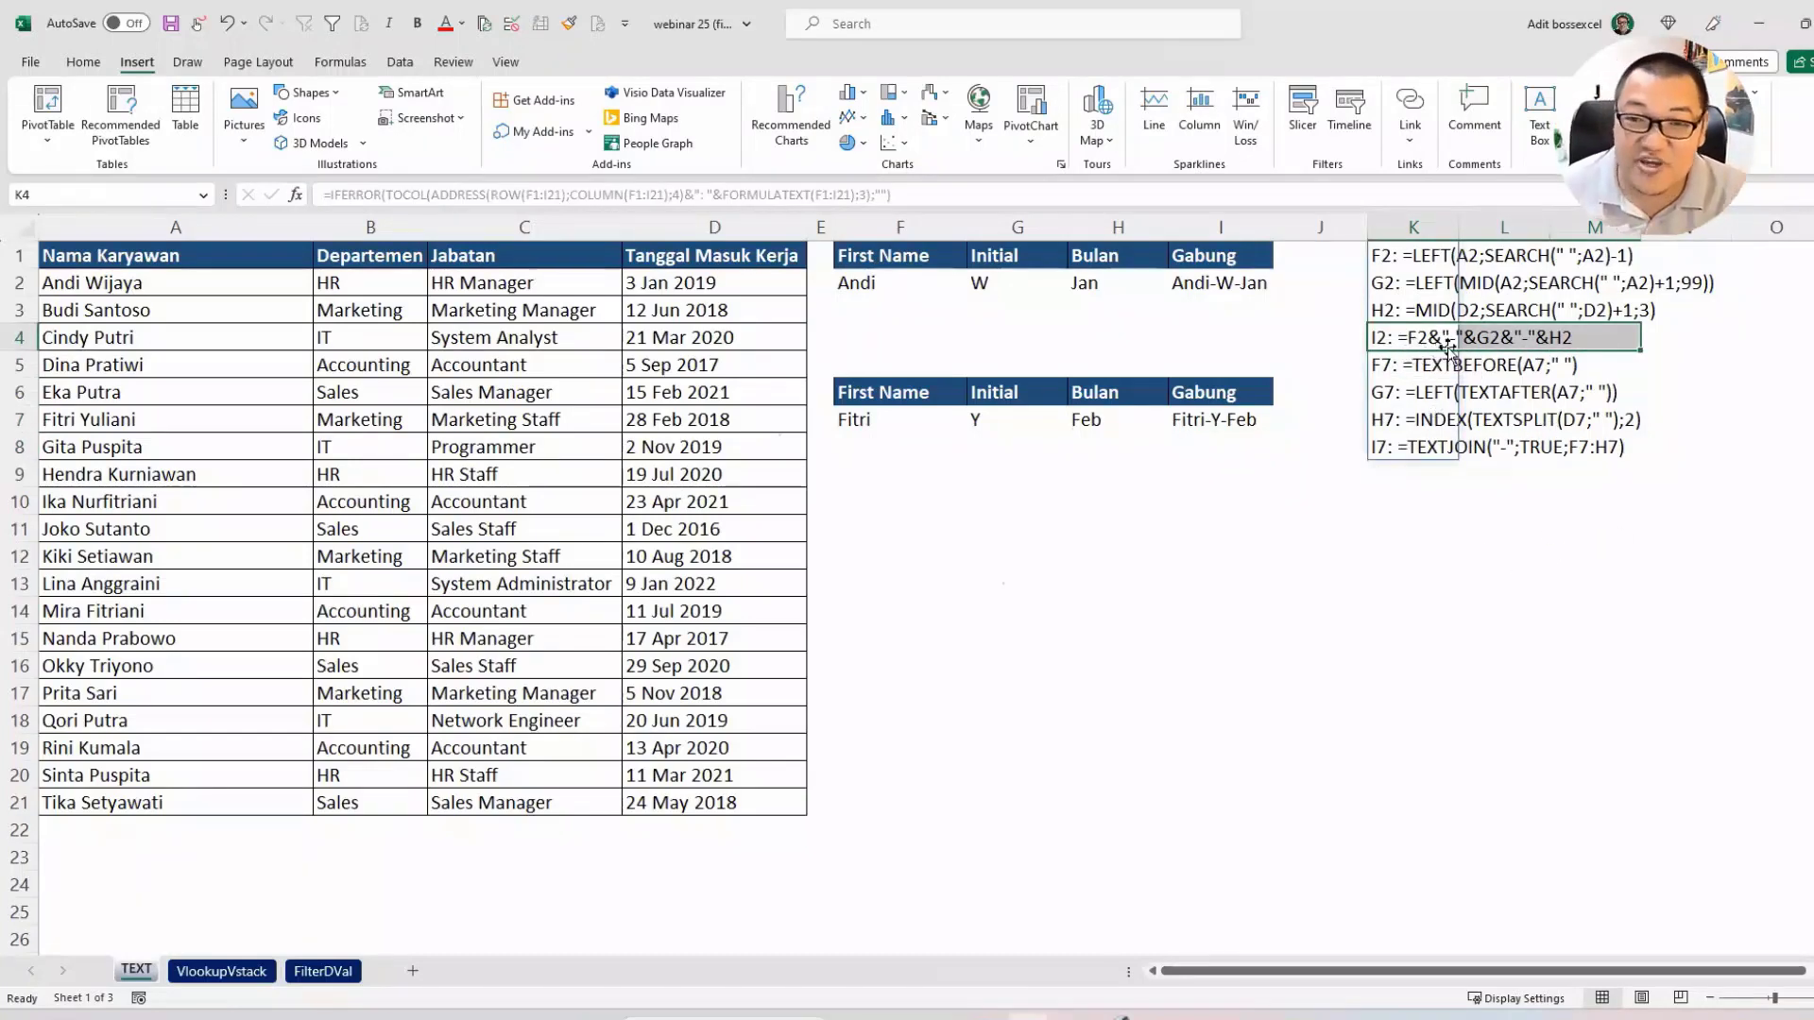
{"action": "left_click", "coordinate": [1500, 555]}
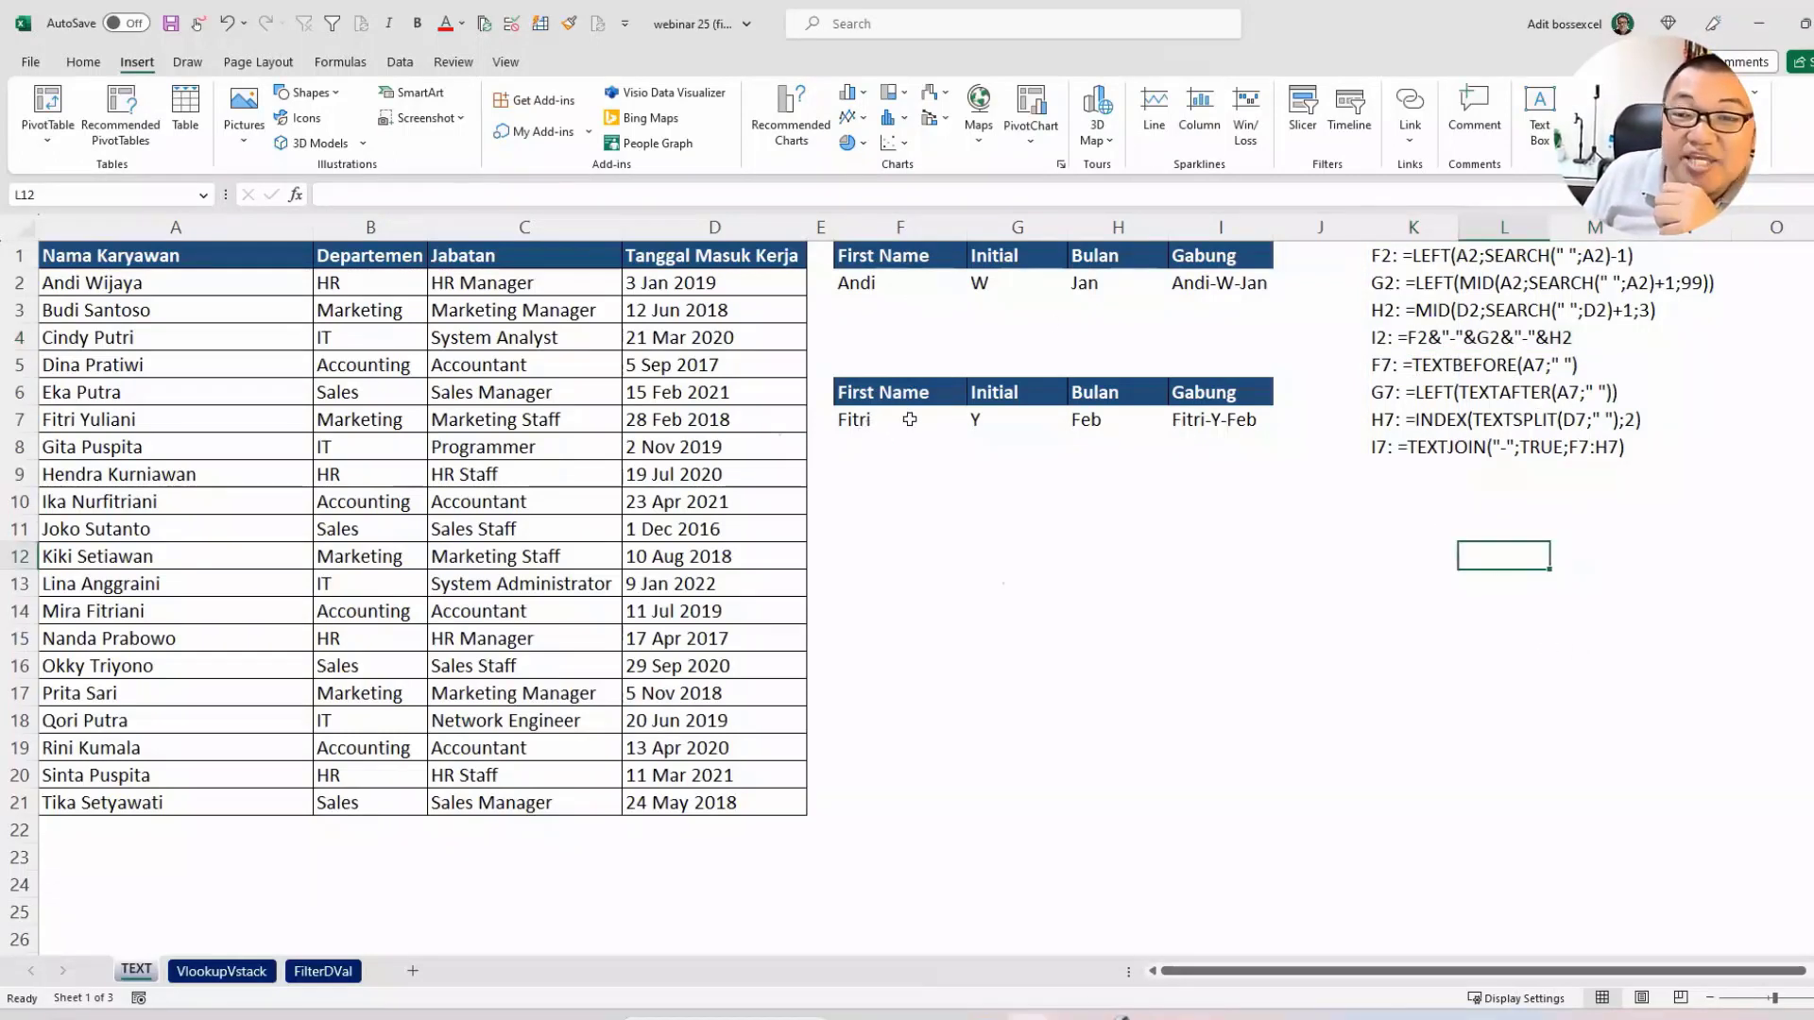
{"action": "left_click_drag", "start_coordinate": [859, 278], "coordinate": [1237, 296]}
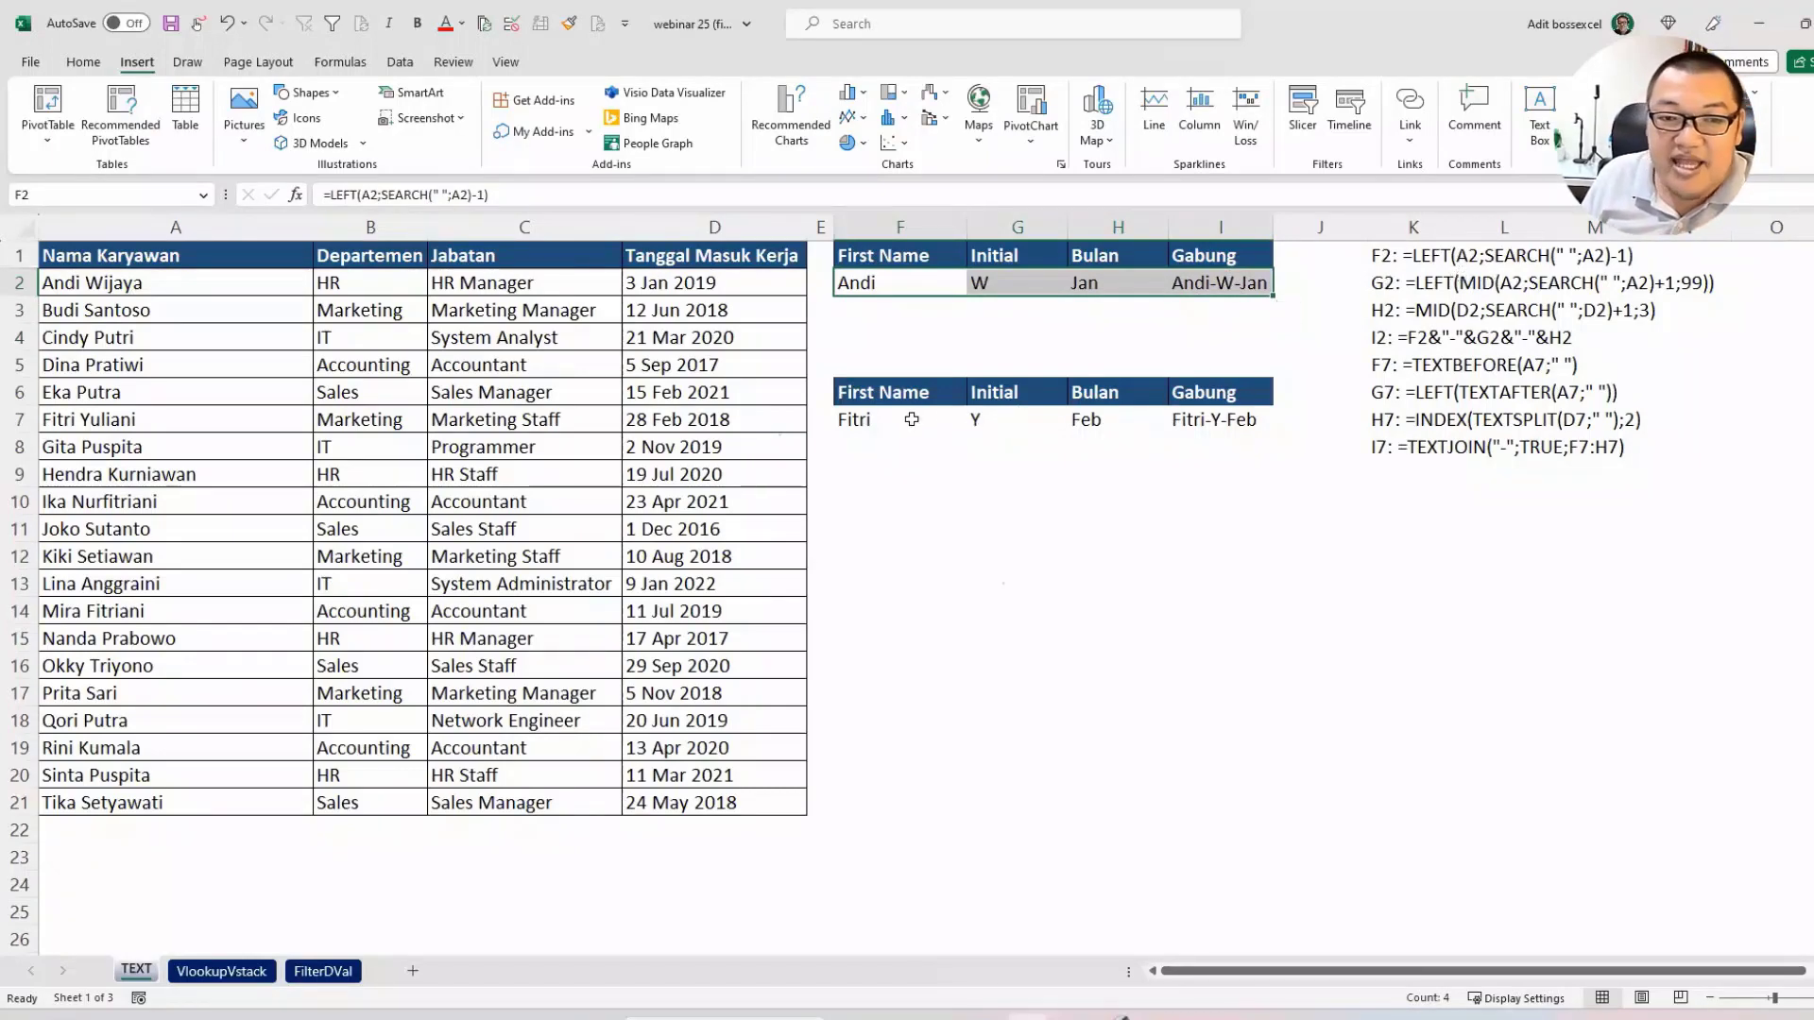
{"action": "left_click_drag", "start_coordinate": [855, 419], "coordinate": [1247, 416]}
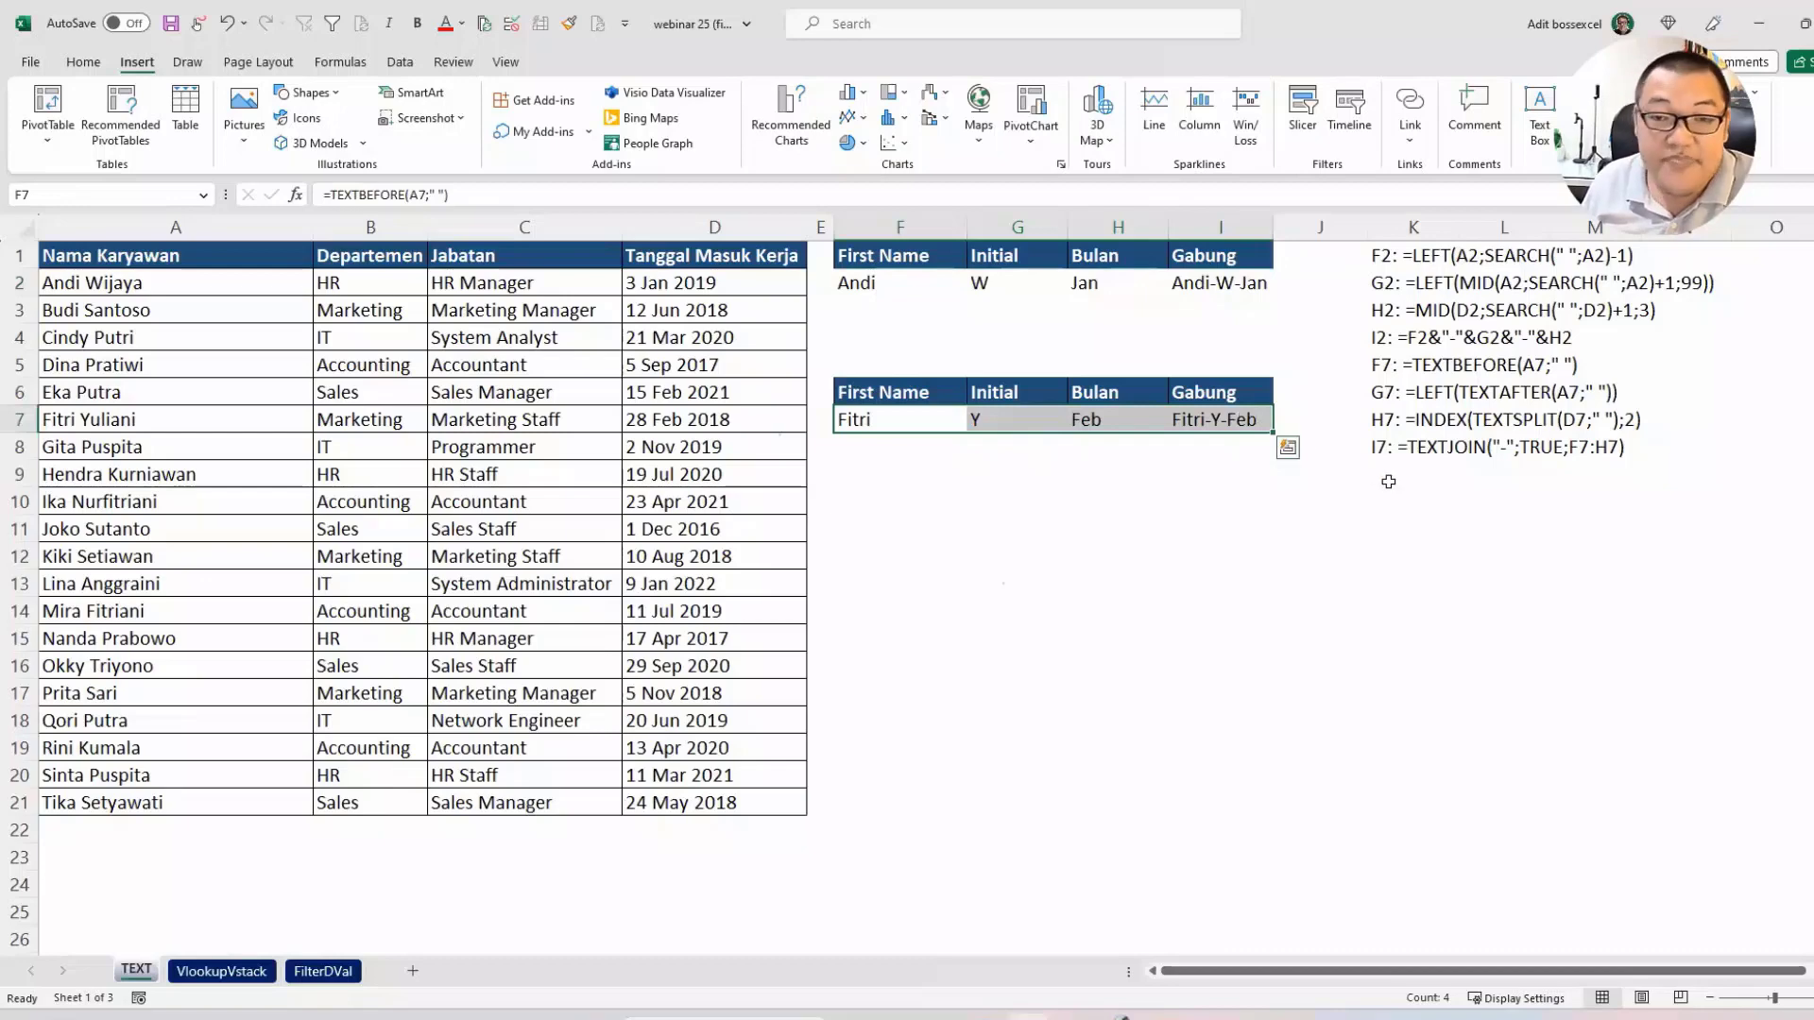
{"action": "left_click", "coordinate": [1215, 504]}
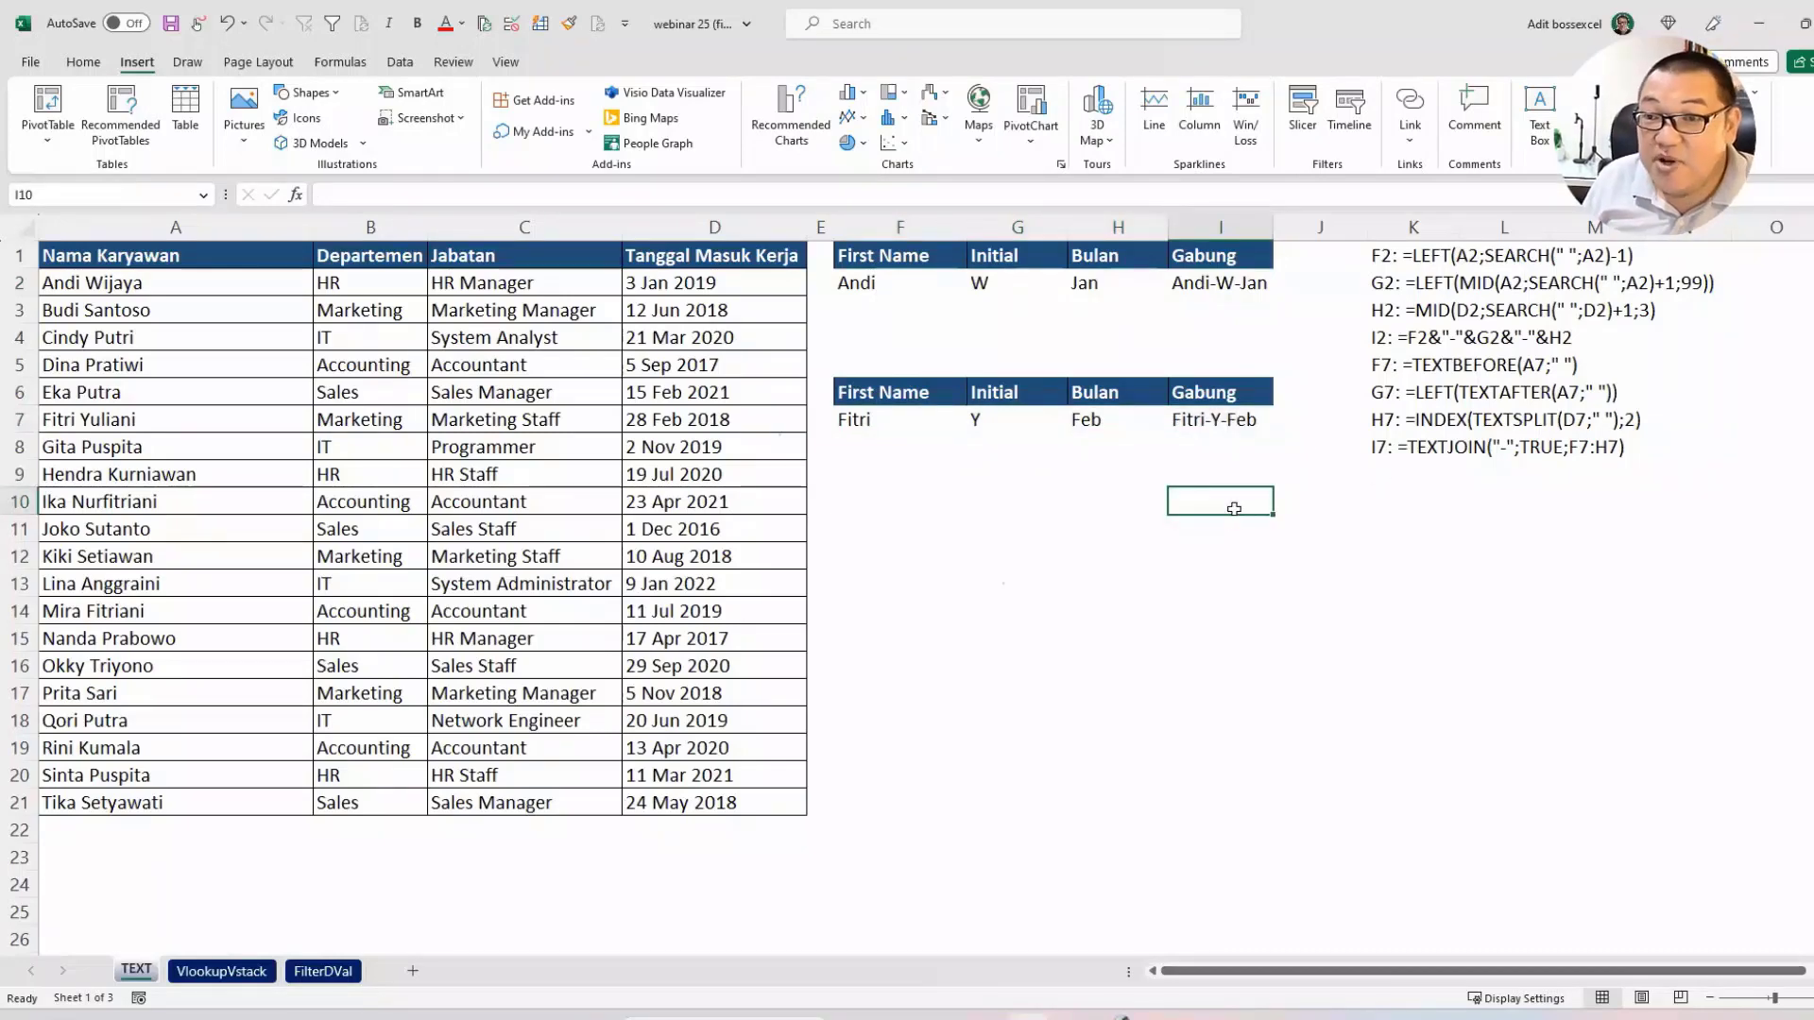
{"action": "left_click_drag", "start_coordinate": [1434, 249], "coordinate": [1597, 341]}
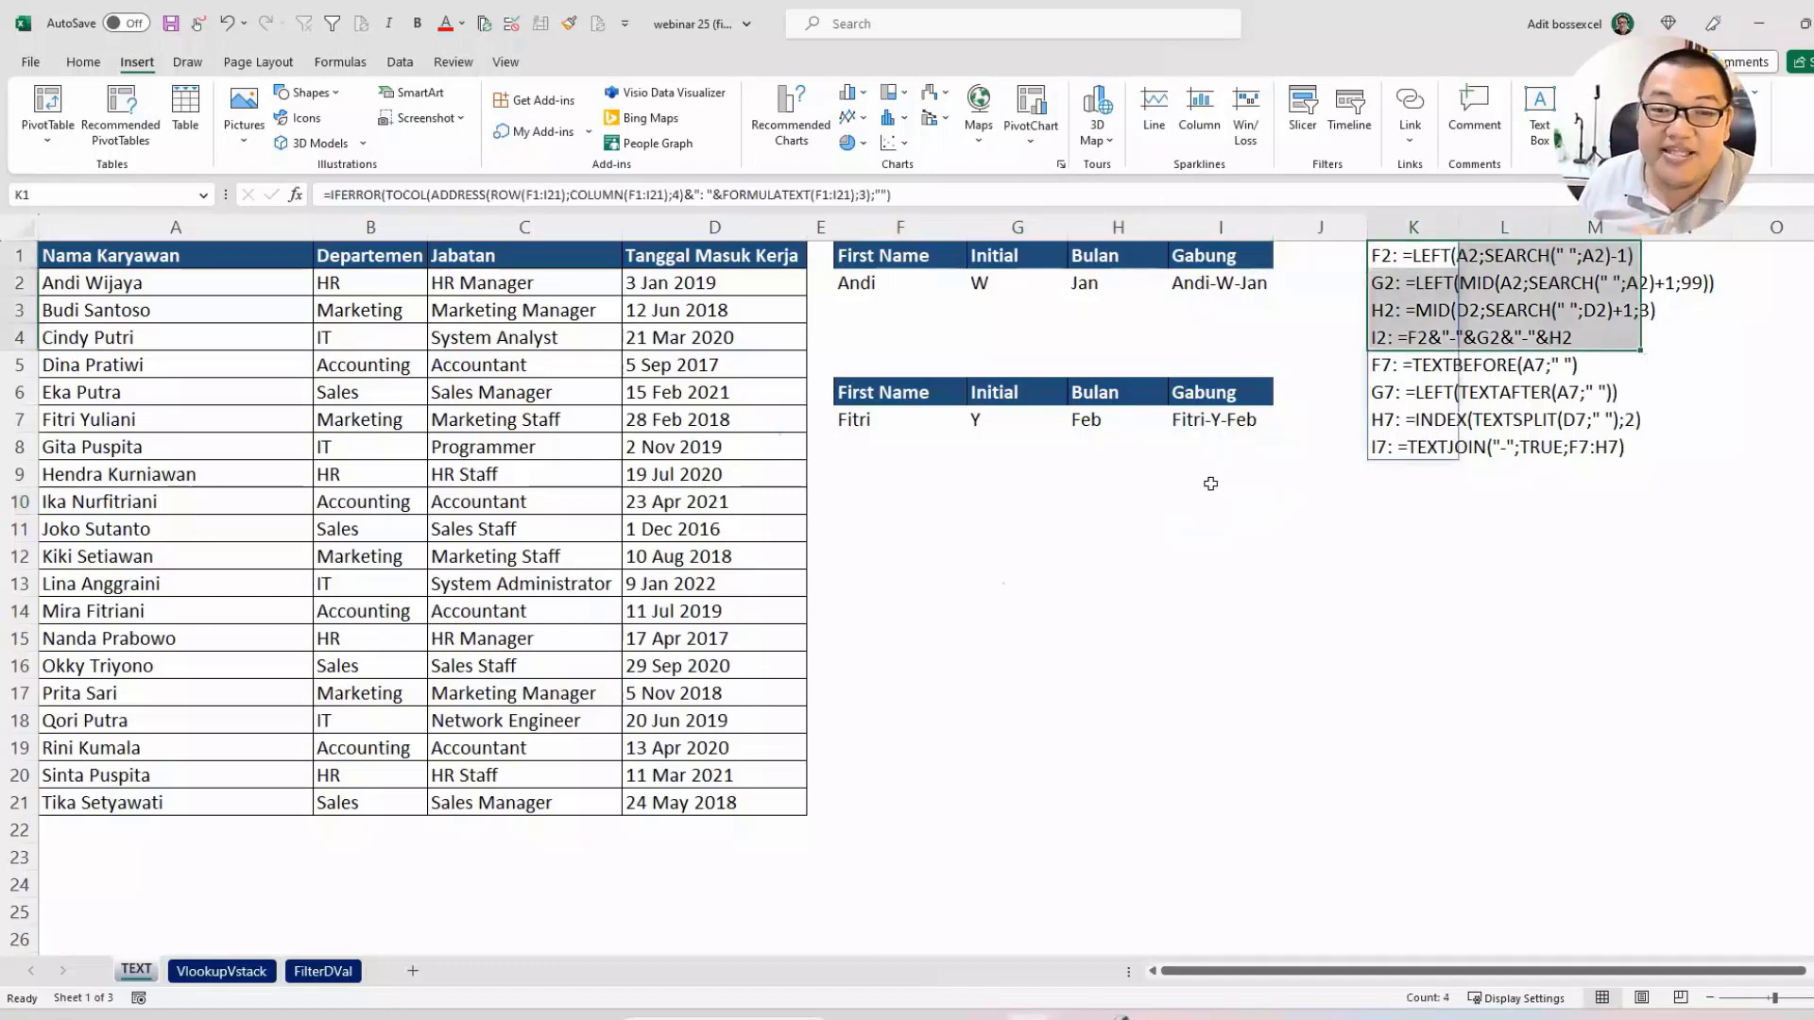
{"action": "left_click", "coordinate": [1210, 484]}
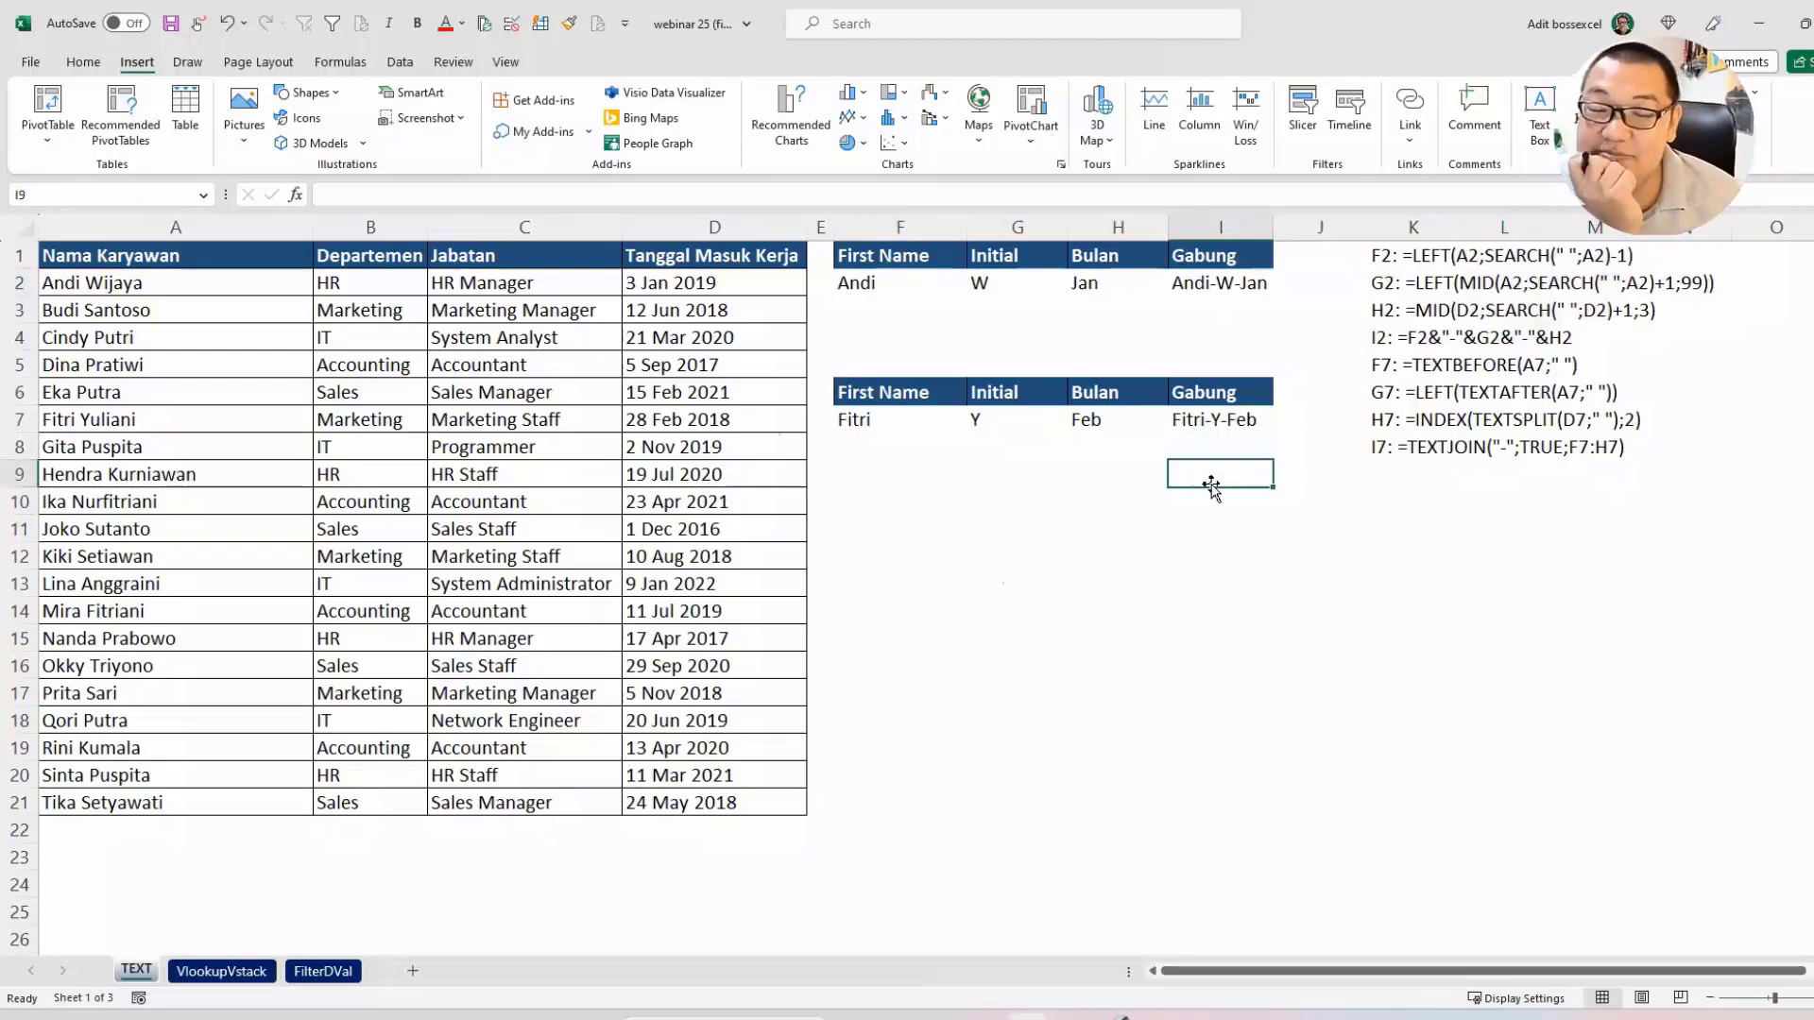
Handwrite an underlined "let" and the words "single cell reporting" in the empty area below the formula list.
{"action": "key", "text": "Down"}
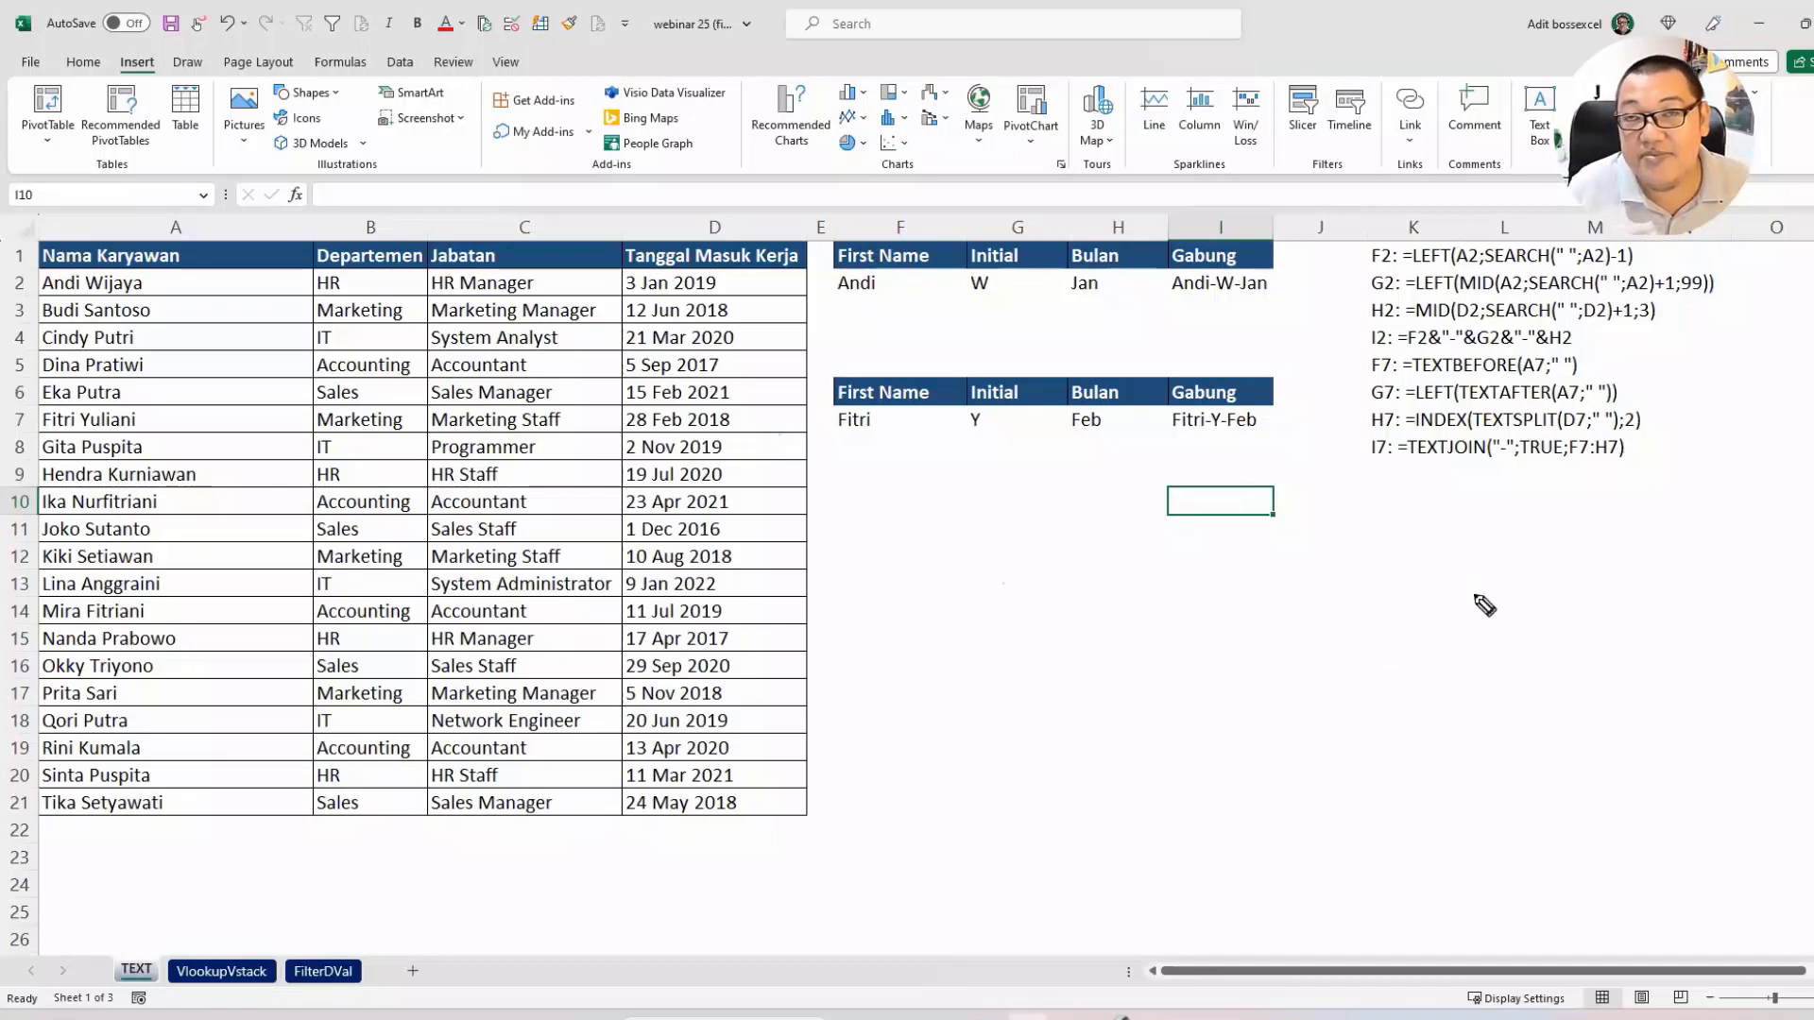
{"action": "mouse_move", "coordinate": [1448, 543]}
{"action": "left_mouse_down"}
{"action": "mouse_move", "coordinate": [1484, 635]}
{"action": "mouse_move", "coordinate": [1510, 627]}
{"action": "left_mouse_up"}
{"action": "mouse_move", "coordinate": [1518, 572]}
{"action": "left_mouse_down"}
{"action": "mouse_move", "coordinate": [1523, 627]}
{"action": "mouse_move", "coordinate": [1551, 597]}
{"action": "left_mouse_up"}
{"action": "left_click_drag", "start_coordinate": [1455, 673], "coordinate": [1514, 690]}
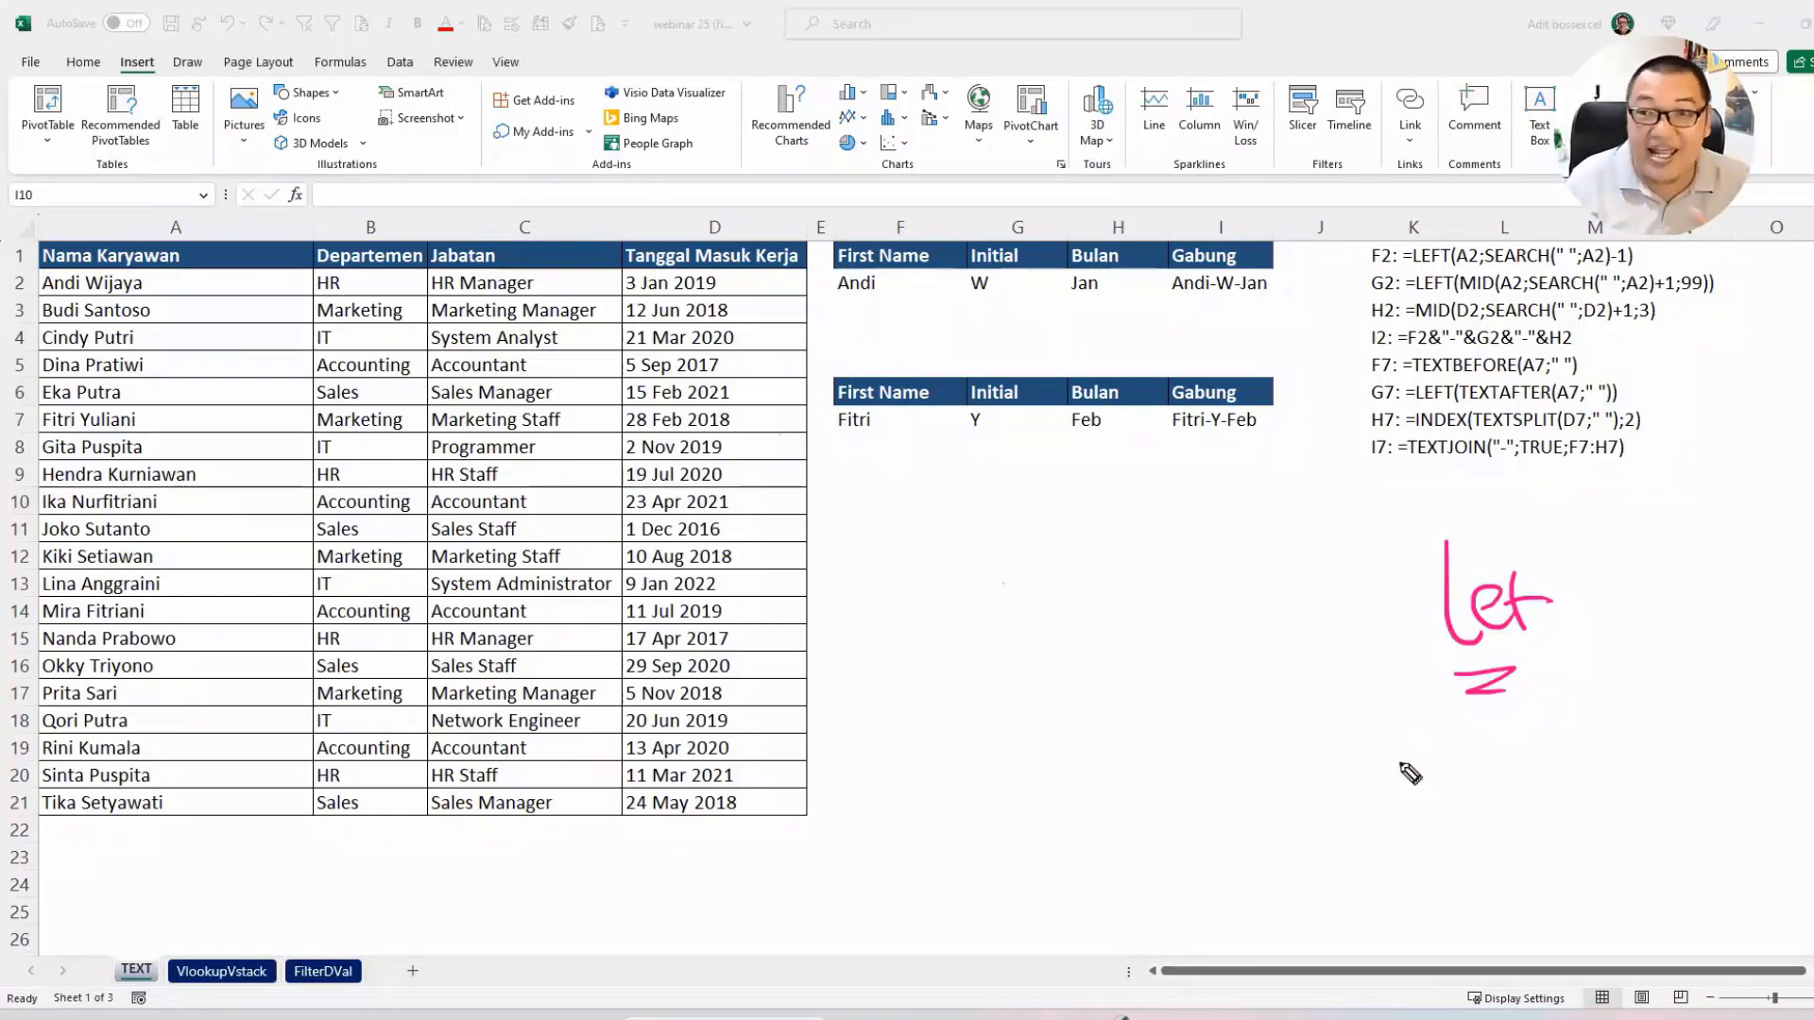
{"action": "mouse_move", "coordinate": [1391, 725]}
{"action": "left_mouse_down"}
{"action": "mouse_move", "coordinate": [1379, 764]}
{"action": "mouse_move", "coordinate": [1412, 742]}
{"action": "mouse_move", "coordinate": [1431, 760]}
{"action": "mouse_move", "coordinate": [1592, 732]}
{"action": "mouse_move", "coordinate": [1606, 748]}
{"action": "left_mouse_up"}
{"action": "mouse_move", "coordinate": [1389, 807]}
{"action": "left_mouse_down"}
{"action": "mouse_move", "coordinate": [1466, 836]}
{"action": "mouse_move", "coordinate": [1550, 817]}
{"action": "mouse_move", "coordinate": [1474, 861]}
{"action": "mouse_move", "coordinate": [1568, 824]}
{"action": "left_mouse_up"}
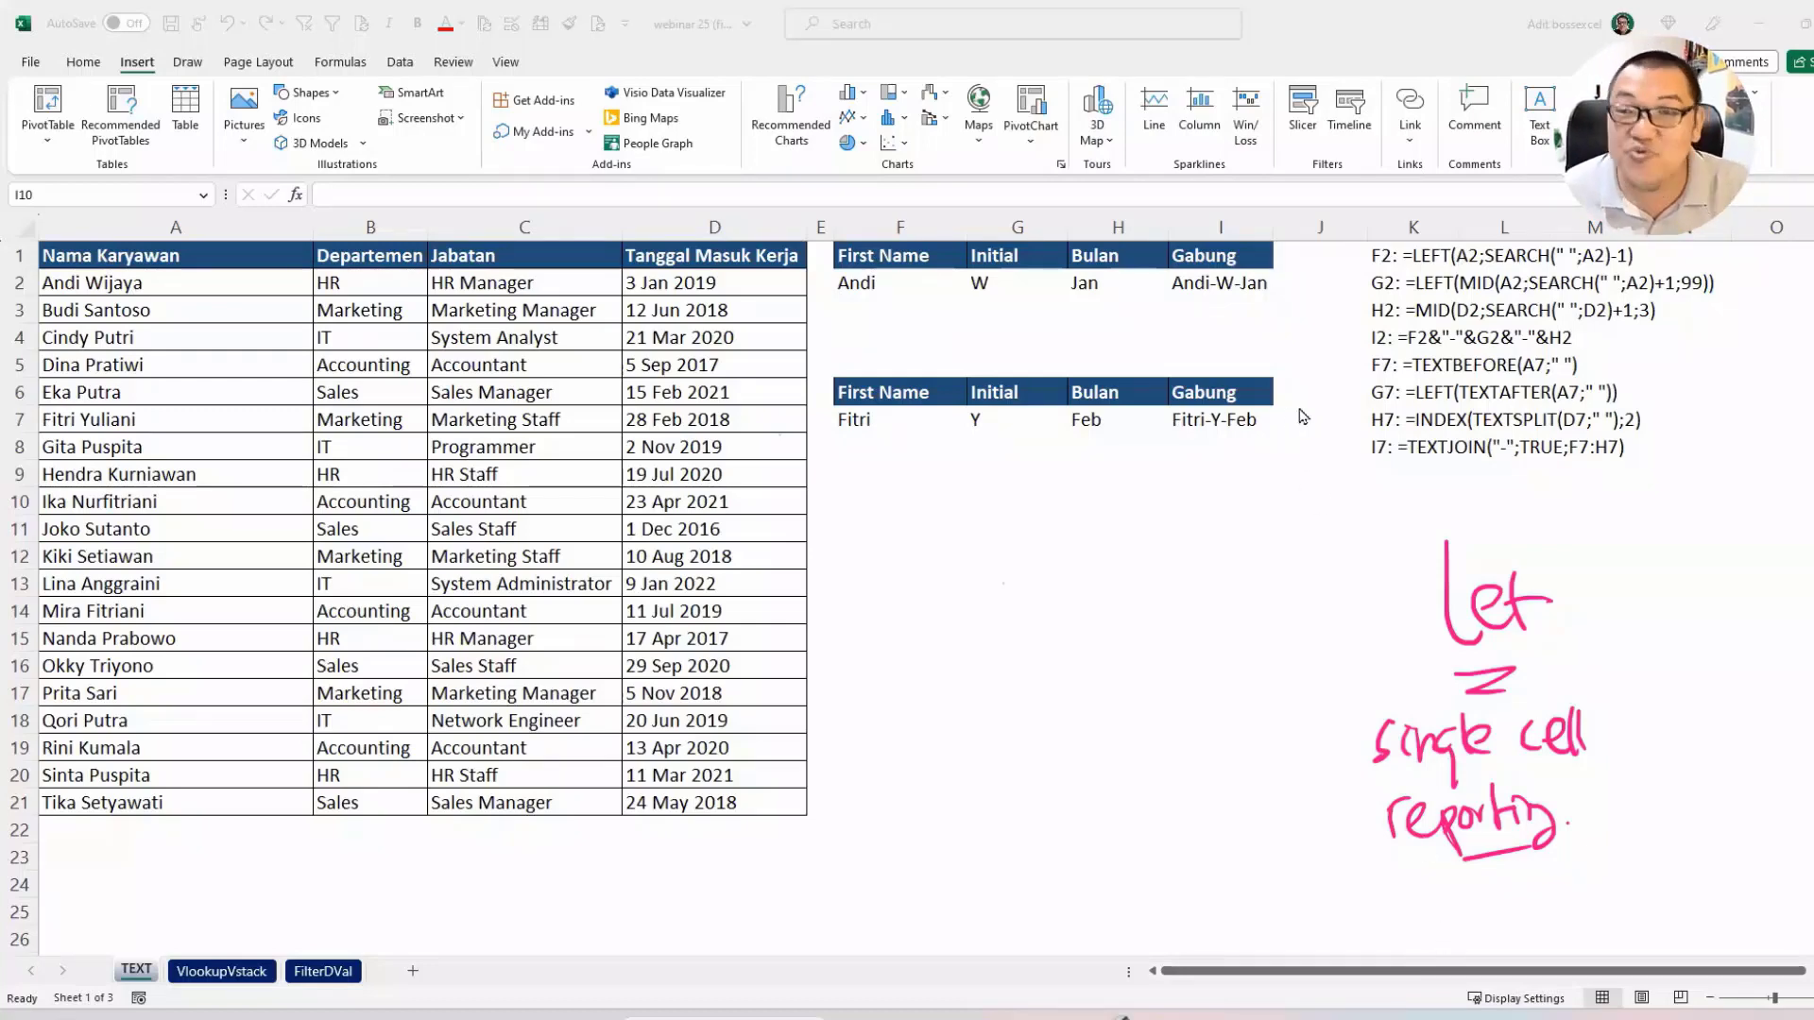
Highlight helper columns F to H and the row 10 range from I10 to A10, with the handwriting cleared.
{"action": "left_click_drag", "start_coordinate": [1116, 223], "coordinate": [867, 225]}
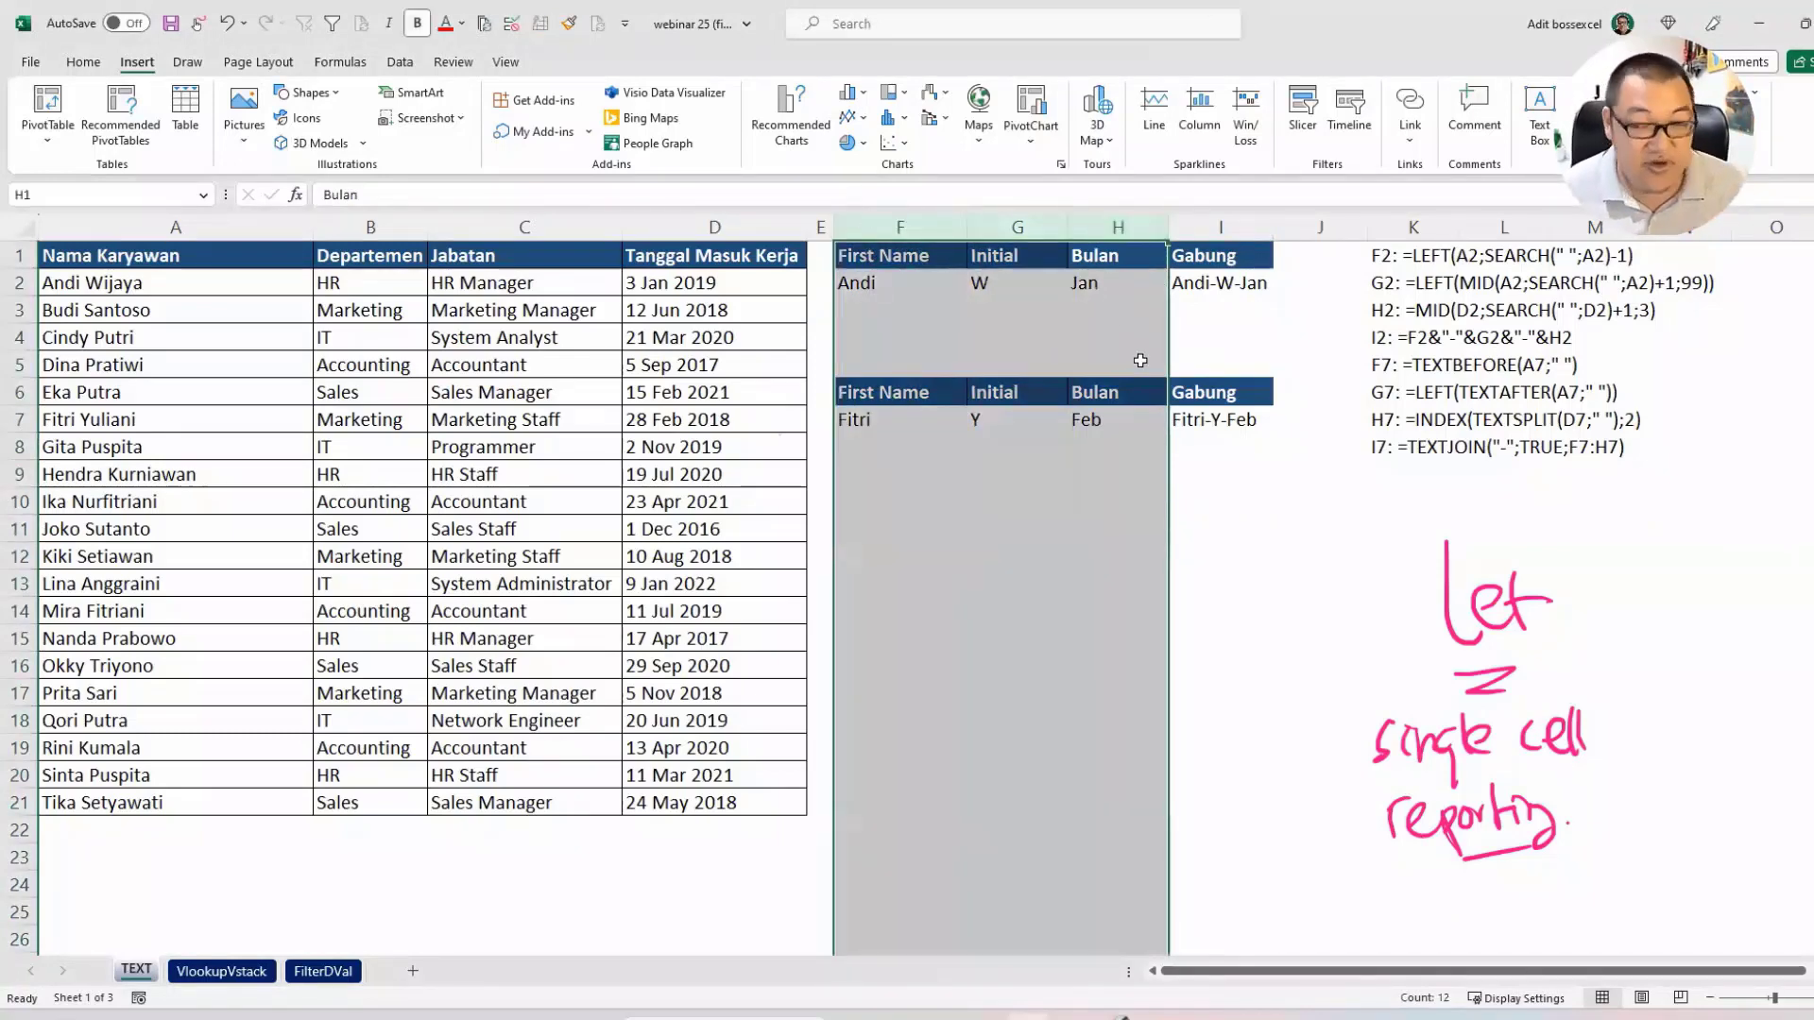
{"action": "left_click", "coordinate": [1213, 480]}
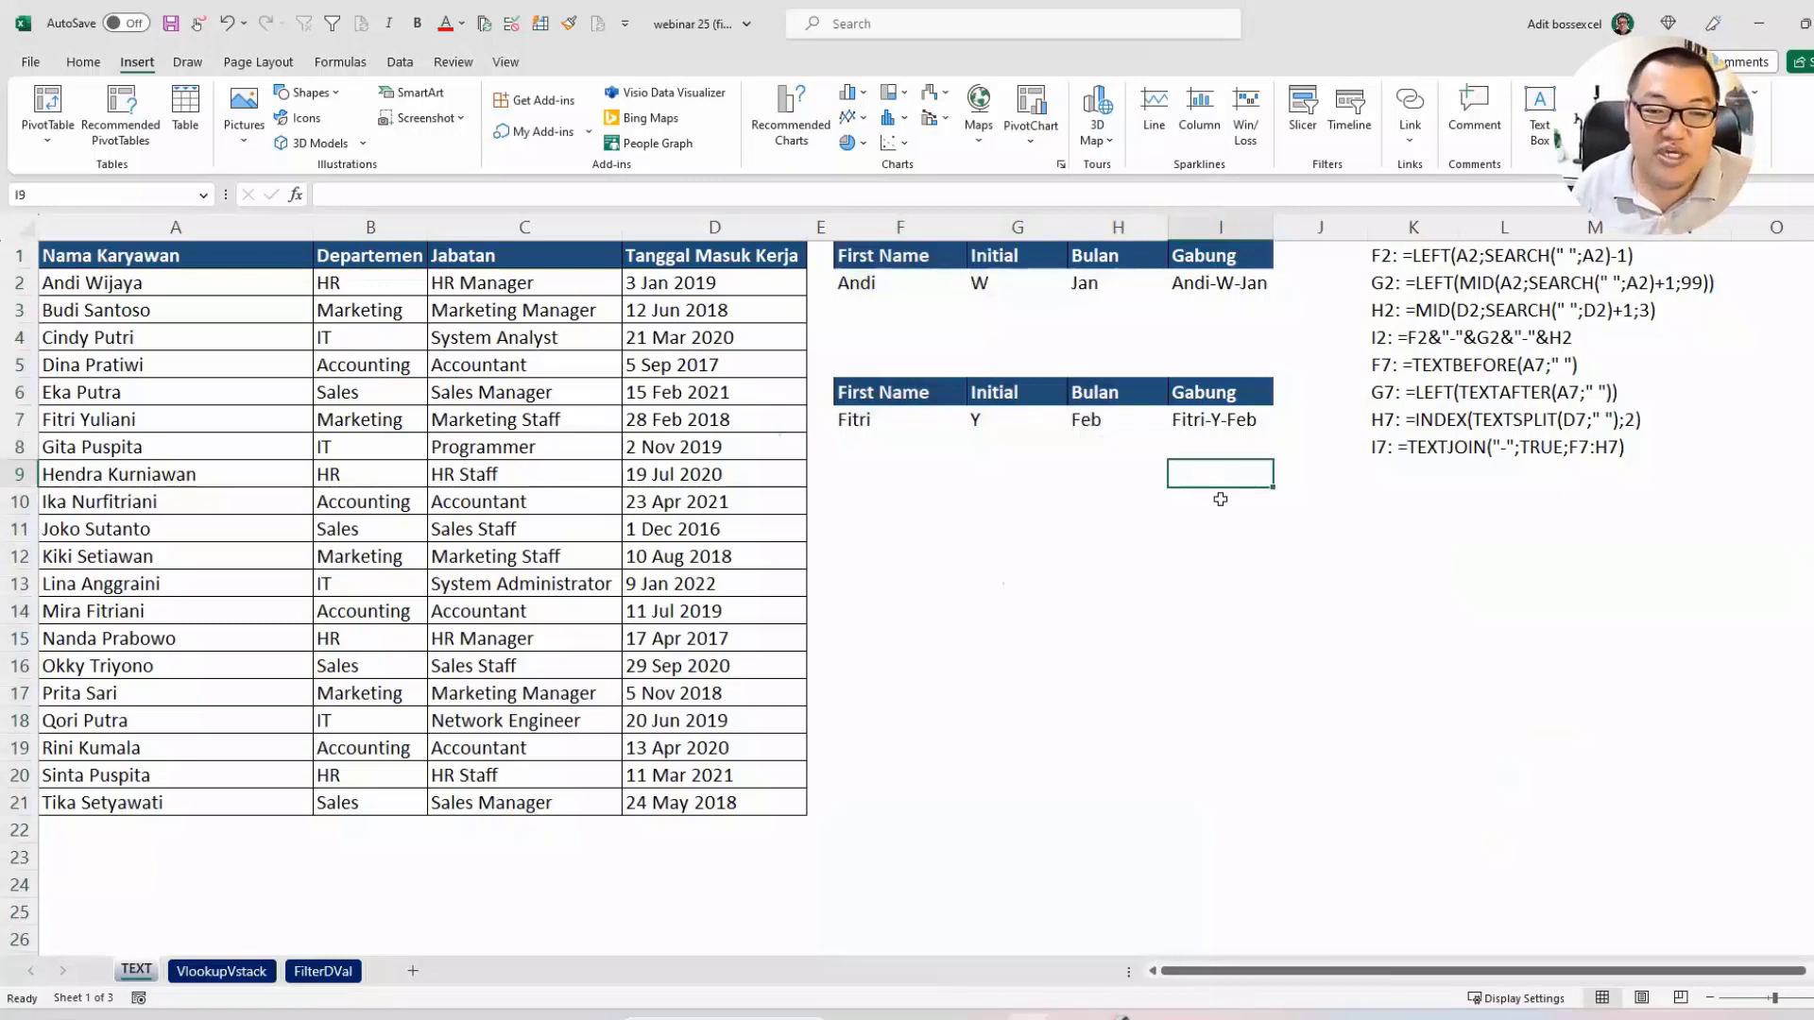
{"action": "left_click", "coordinate": [1219, 501]}
{"action": "left_click_drag", "start_coordinate": [1220, 505], "coordinate": [156, 505]}
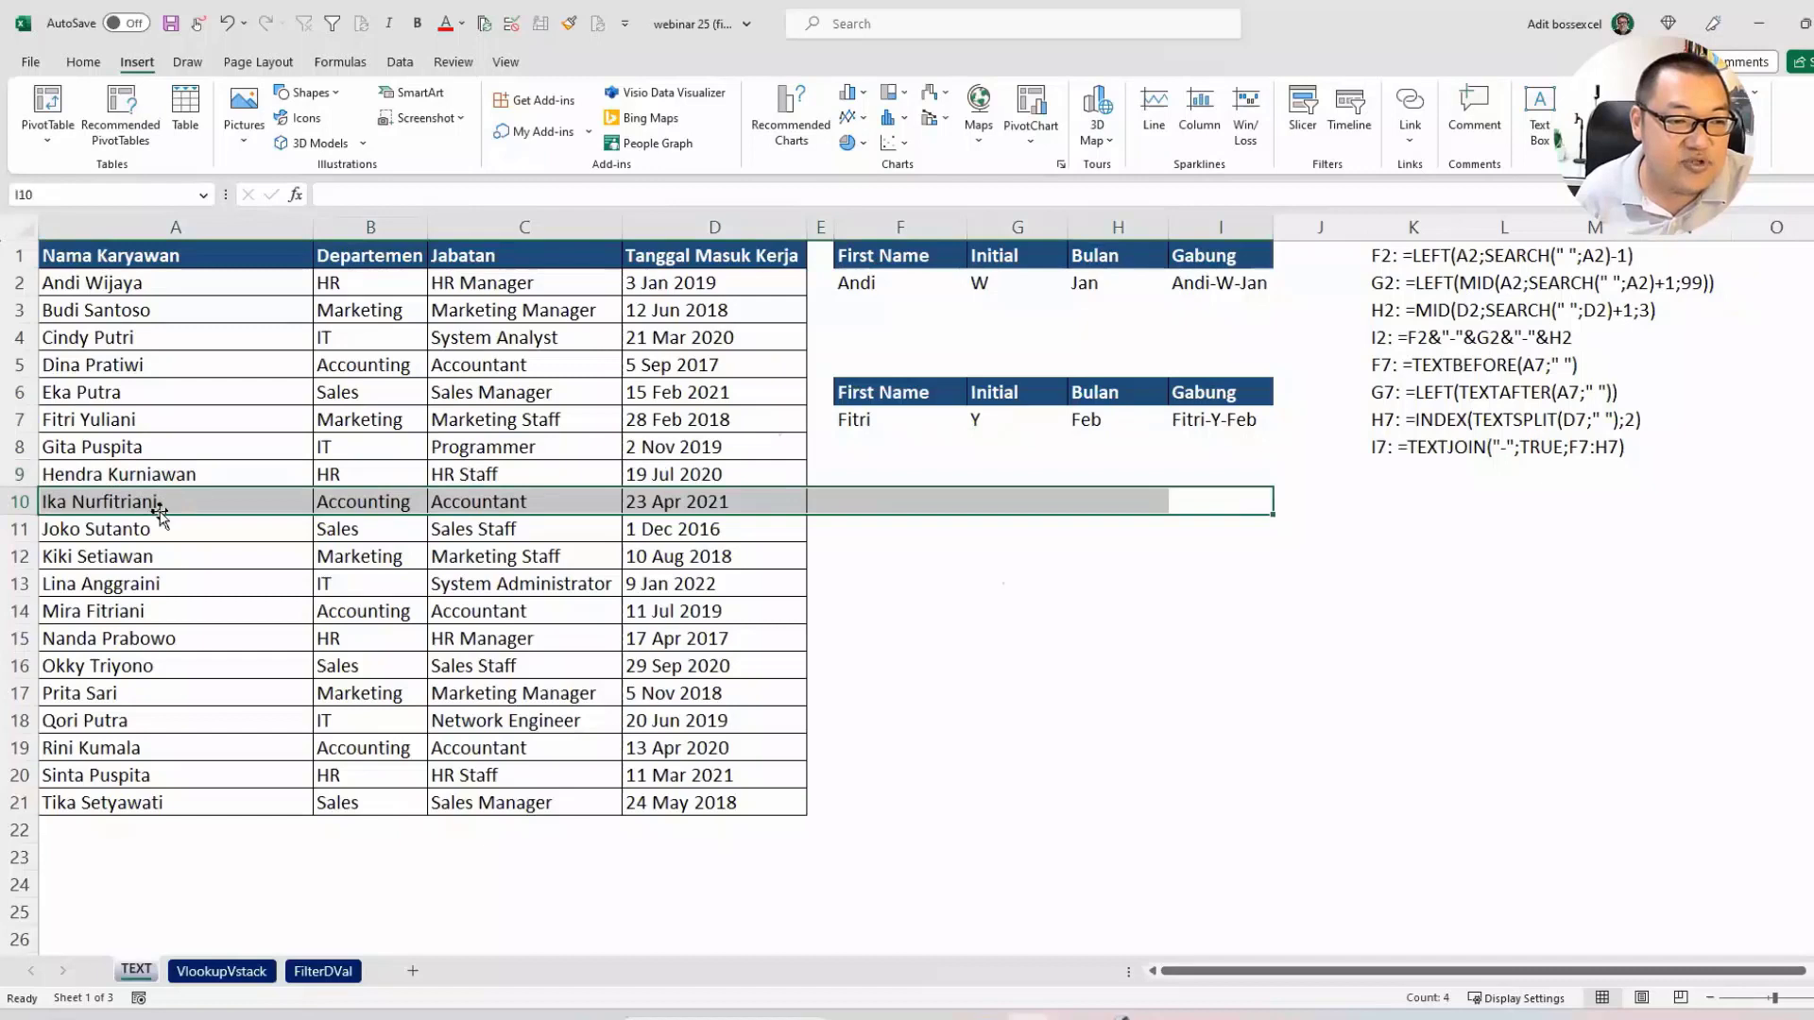
{"action": "left_click", "coordinate": [1214, 499]}
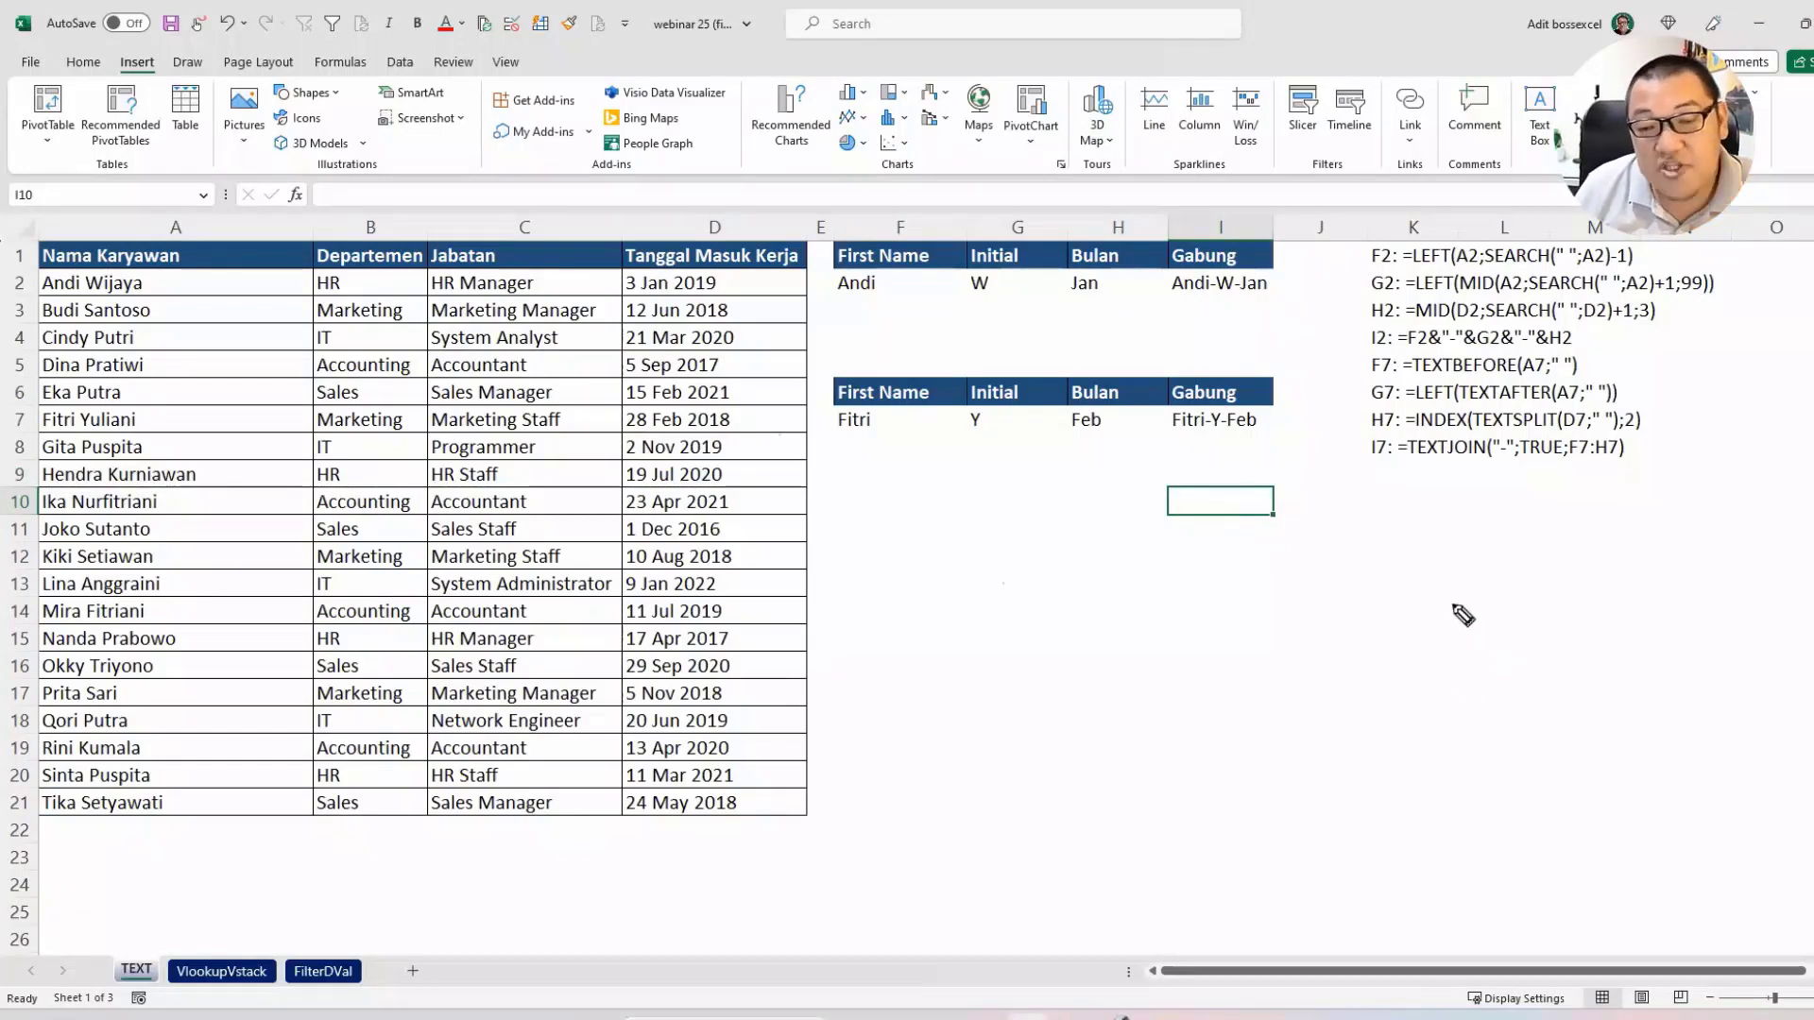
Handwrite x=5, y=10 and x+y? on three lines below the formula list.
{"action": "mouse_move", "coordinate": [1420, 530]}
{"action": "left_mouse_down"}
{"action": "mouse_move", "coordinate": [1445, 576]}
{"action": "mouse_move", "coordinate": [1416, 574]}
{"action": "mouse_move", "coordinate": [1480, 545]}
{"action": "left_mouse_up"}
{"action": "mouse_move", "coordinate": [1458, 571]}
{"action": "left_mouse_down"}
{"action": "mouse_move", "coordinate": [1505, 574]}
{"action": "mouse_move", "coordinate": [1446, 643]}
{"action": "left_mouse_up"}
{"action": "mouse_move", "coordinate": [1459, 611]}
{"action": "left_mouse_down"}
{"action": "mouse_move", "coordinate": [1439, 678]}
{"action": "mouse_move", "coordinate": [1492, 620]}
{"action": "left_mouse_up"}
{"action": "left_click_drag", "start_coordinate": [1472, 646], "coordinate": [1521, 652]}
{"action": "left_click_drag", "start_coordinate": [1542, 616], "coordinate": [1538, 618]}
{"action": "mouse_move", "coordinate": [1413, 718]}
{"action": "left_mouse_down"}
{"action": "mouse_move", "coordinate": [1442, 754]}
{"action": "mouse_move", "coordinate": [1417, 756]}
{"action": "left_mouse_up"}
{"action": "mouse_move", "coordinate": [1456, 730]}
{"action": "left_mouse_down"}
{"action": "mouse_move", "coordinate": [1488, 726]}
{"action": "mouse_move", "coordinate": [1479, 755]}
{"action": "left_mouse_up"}
{"action": "left_click_drag", "start_coordinate": [1505, 720], "coordinate": [1515, 751]}
{"action": "mouse_move", "coordinate": [1537, 720]}
{"action": "left_mouse_down"}
{"action": "mouse_move", "coordinate": [1509, 772]}
{"action": "mouse_move", "coordinate": [1574, 733]}
{"action": "left_mouse_up"}
{"action": "left_click", "coordinate": [1576, 746]}
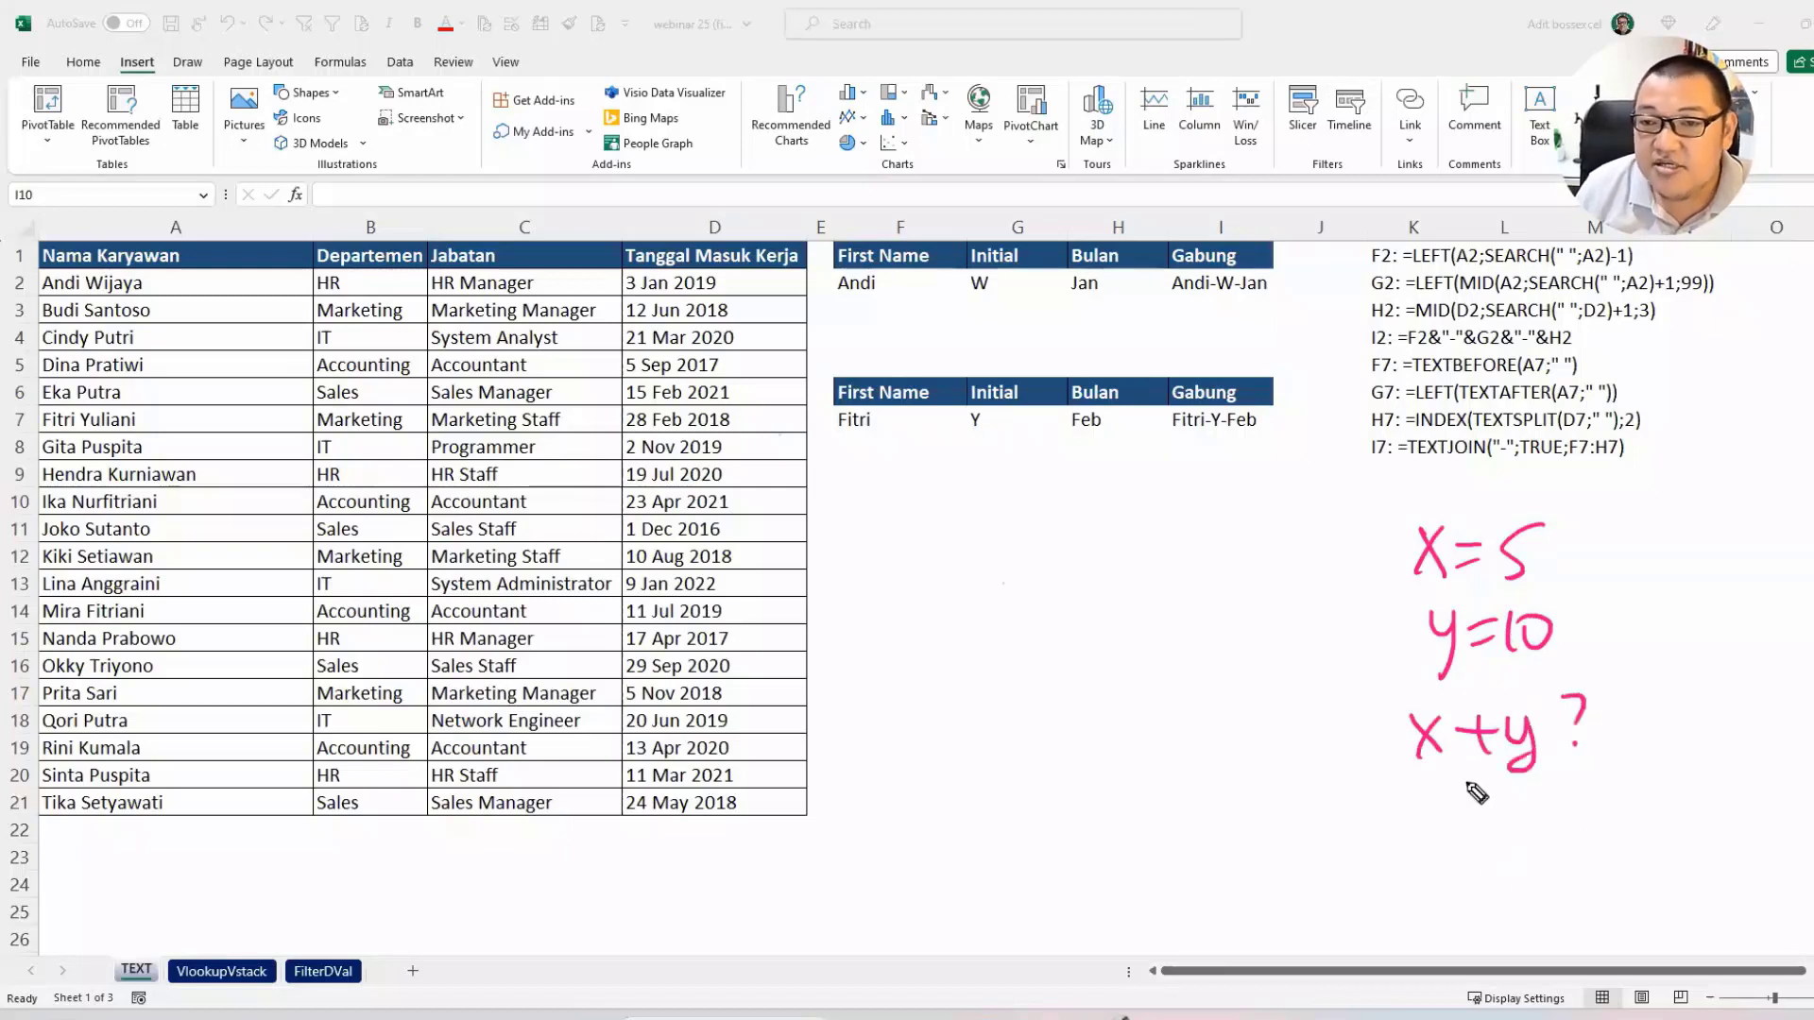
Draw arrows from 5 to x and from 10 to y, and write 5+10 below x+y.
{"action": "mouse_move", "coordinate": [1528, 515]}
{"action": "left_mouse_down"}
{"action": "mouse_move", "coordinate": [1476, 482]}
{"action": "mouse_move", "coordinate": [1443, 504]}
{"action": "mouse_move", "coordinate": [1470, 510]}
{"action": "left_mouse_up"}
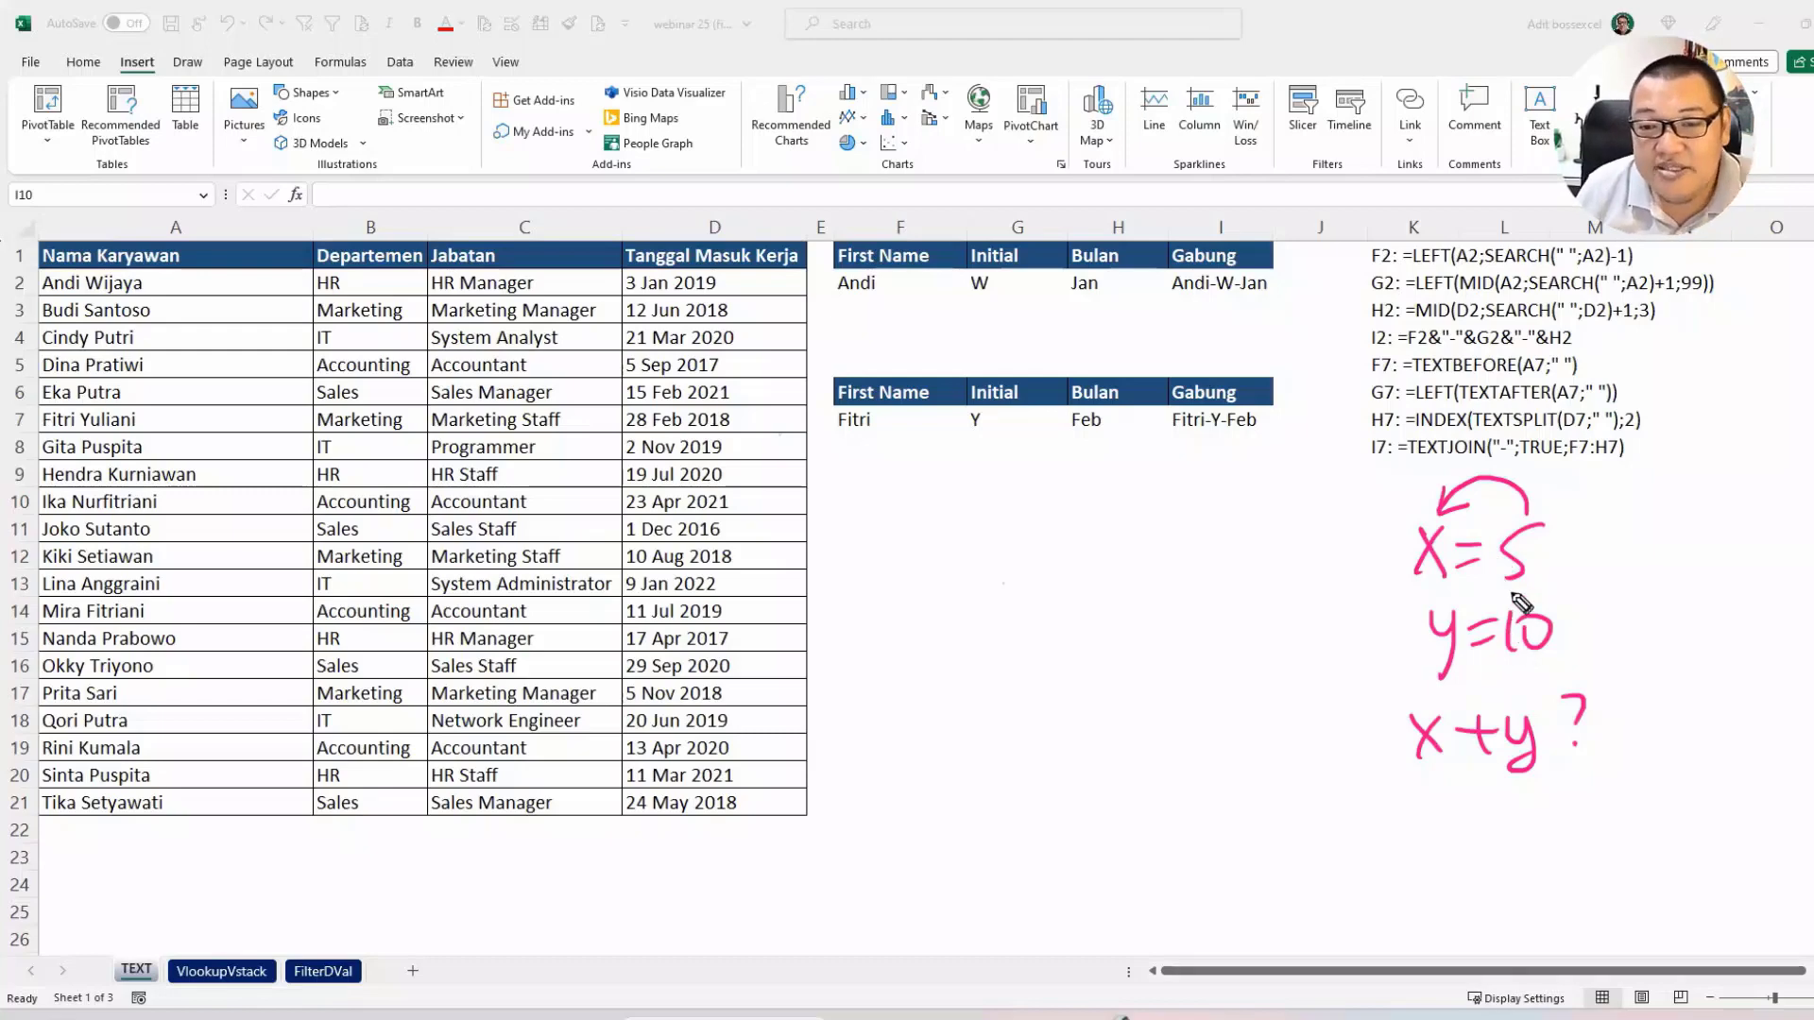
{"action": "mouse_move", "coordinate": [1479, 578]}
{"action": "left_mouse_down"}
{"action": "mouse_move", "coordinate": [1462, 614]}
{"action": "mouse_move", "coordinate": [1476, 609]}
{"action": "left_mouse_up"}
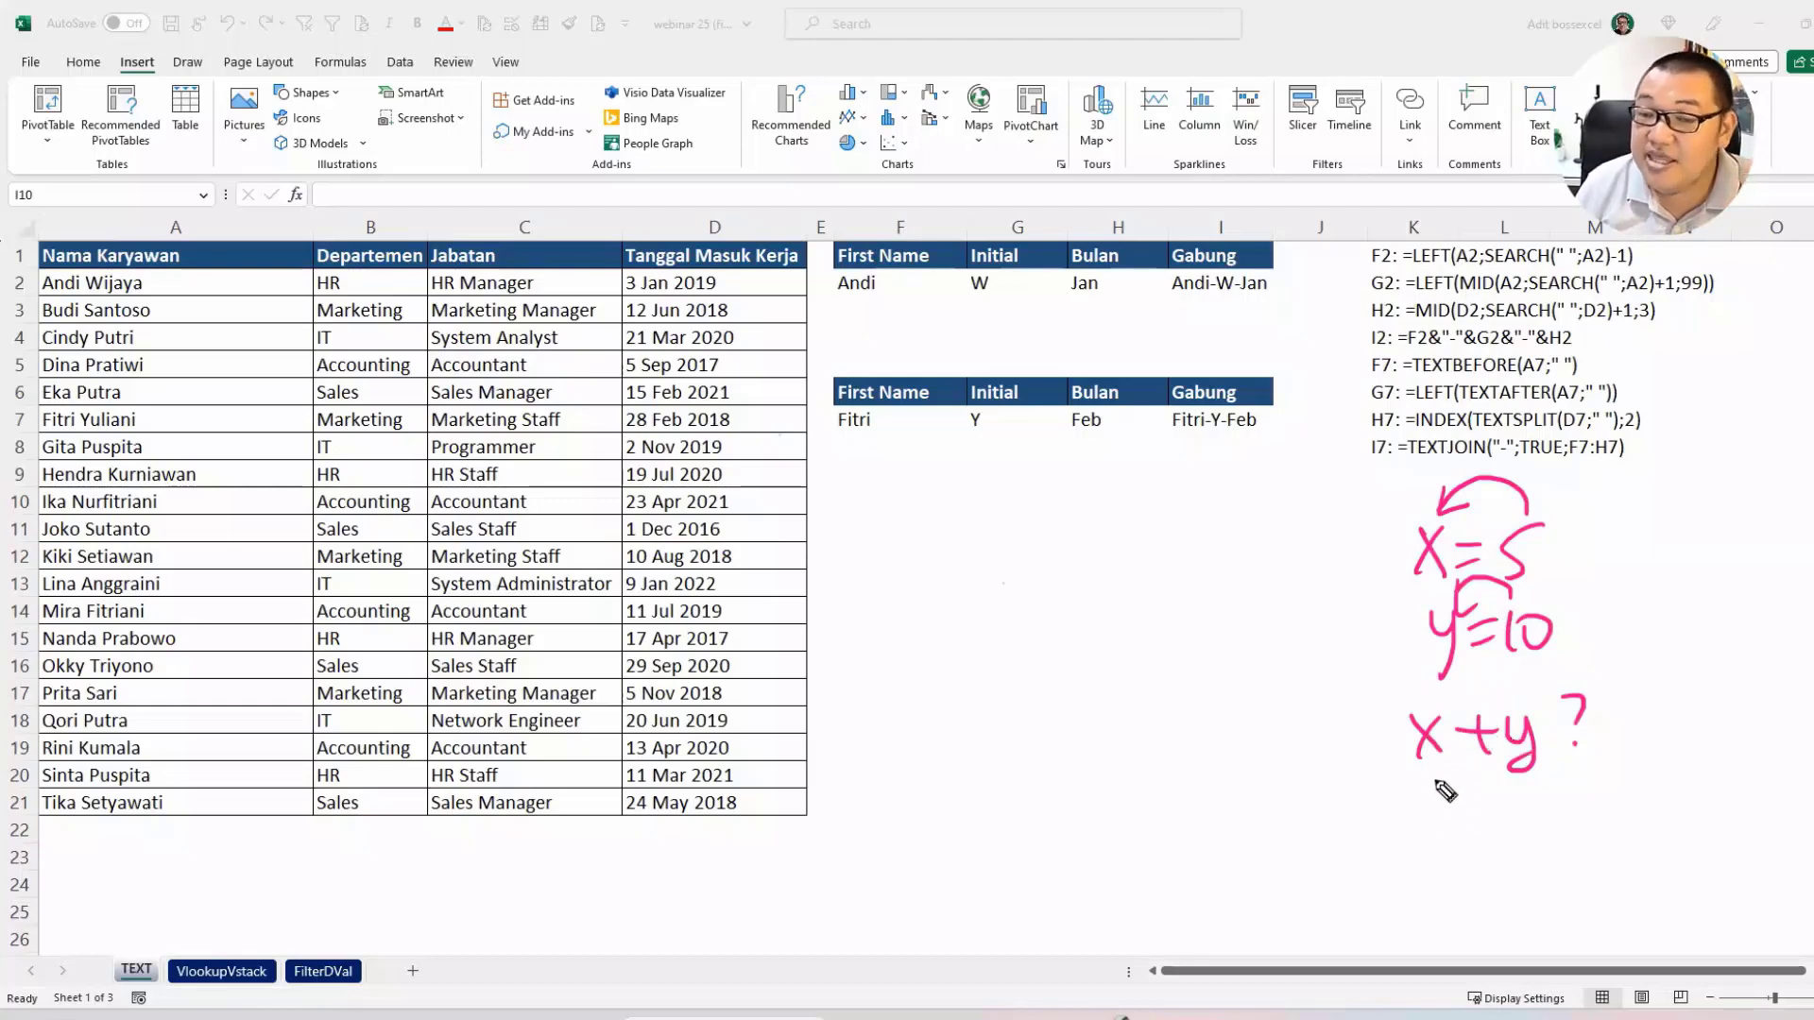
{"action": "left_click_drag", "start_coordinate": [1438, 777], "coordinate": [1442, 818]}
{"action": "left_click_drag", "start_coordinate": [1438, 778], "coordinate": [1469, 785]}
{"action": "left_click_drag", "start_coordinate": [1507, 793], "coordinate": [1509, 819]}
{"action": "left_click_drag", "start_coordinate": [1521, 795], "coordinate": [1525, 794]}
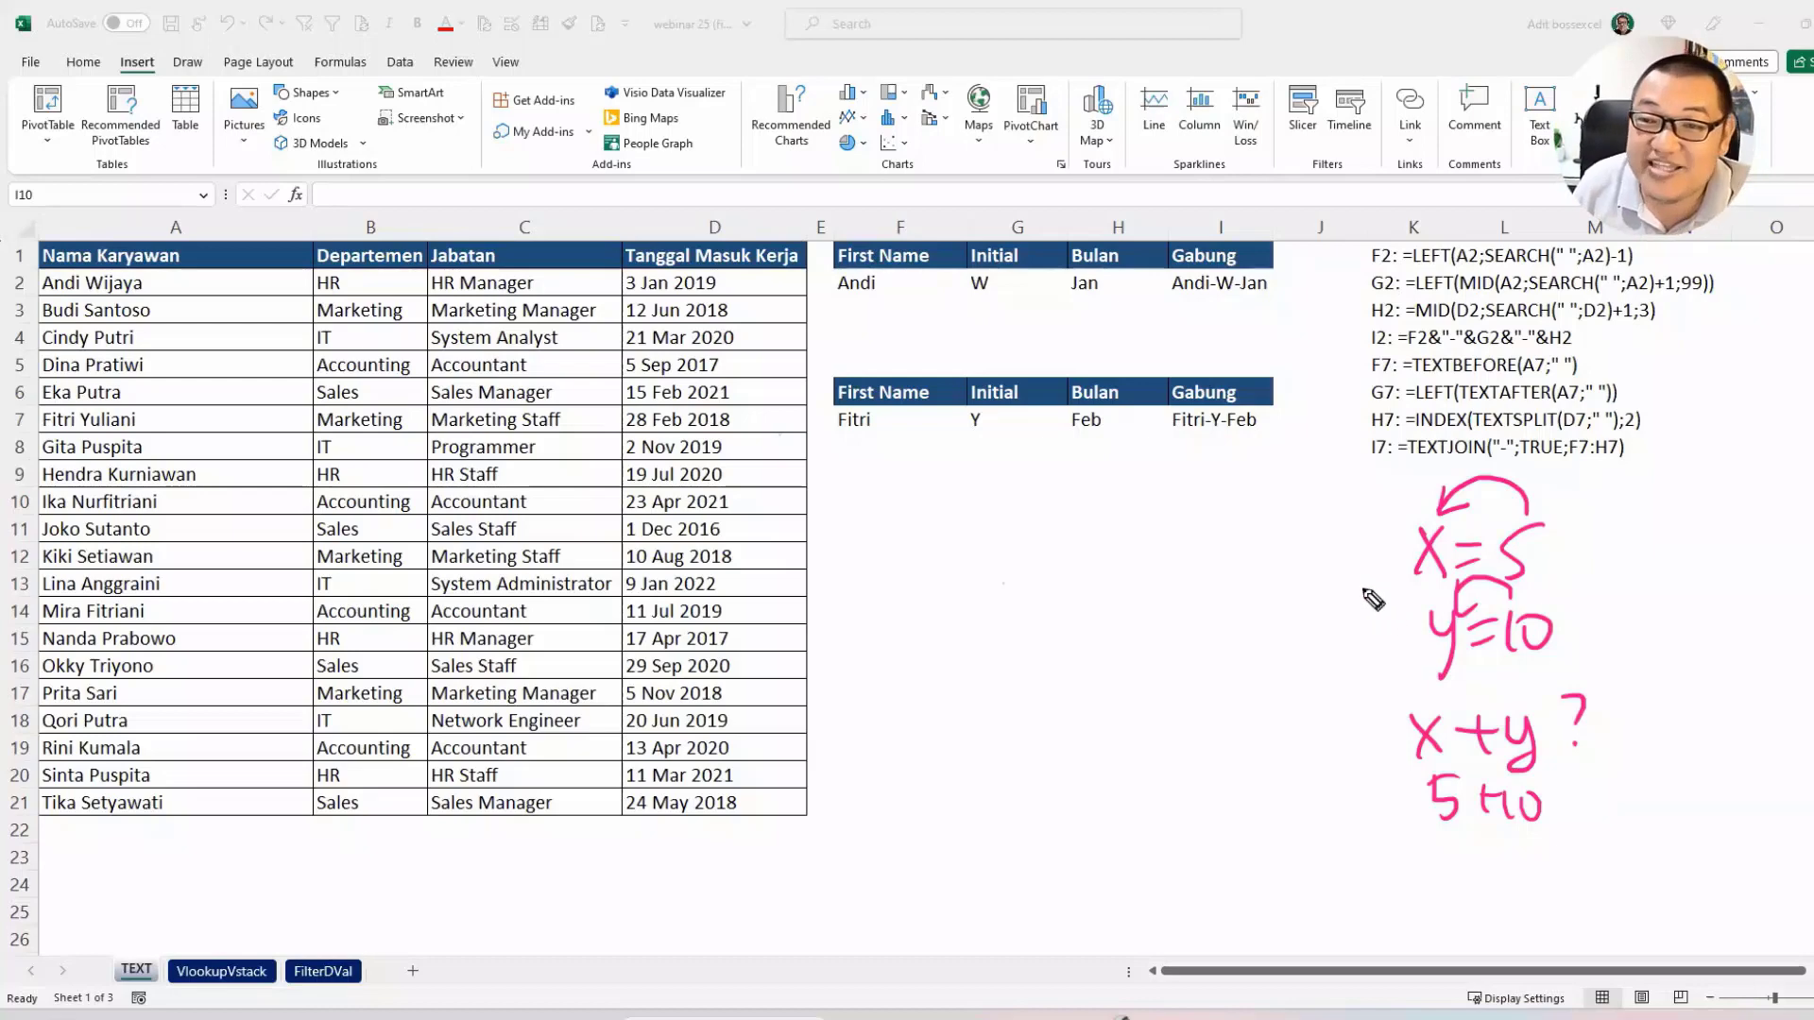
Handwrite "let" beside x=5, circle it, and clear the whole drawing.
{"action": "mouse_move", "coordinate": [1318, 531]}
{"action": "left_mouse_down"}
{"action": "mouse_move", "coordinate": [1315, 583]}
{"action": "mouse_move", "coordinate": [1345, 578]}
{"action": "left_mouse_up"}
{"action": "mouse_move", "coordinate": [1354, 546]}
{"action": "left_mouse_down"}
{"action": "mouse_move", "coordinate": [1352, 578]}
{"action": "mouse_move", "coordinate": [1372, 557]}
{"action": "left_mouse_up"}
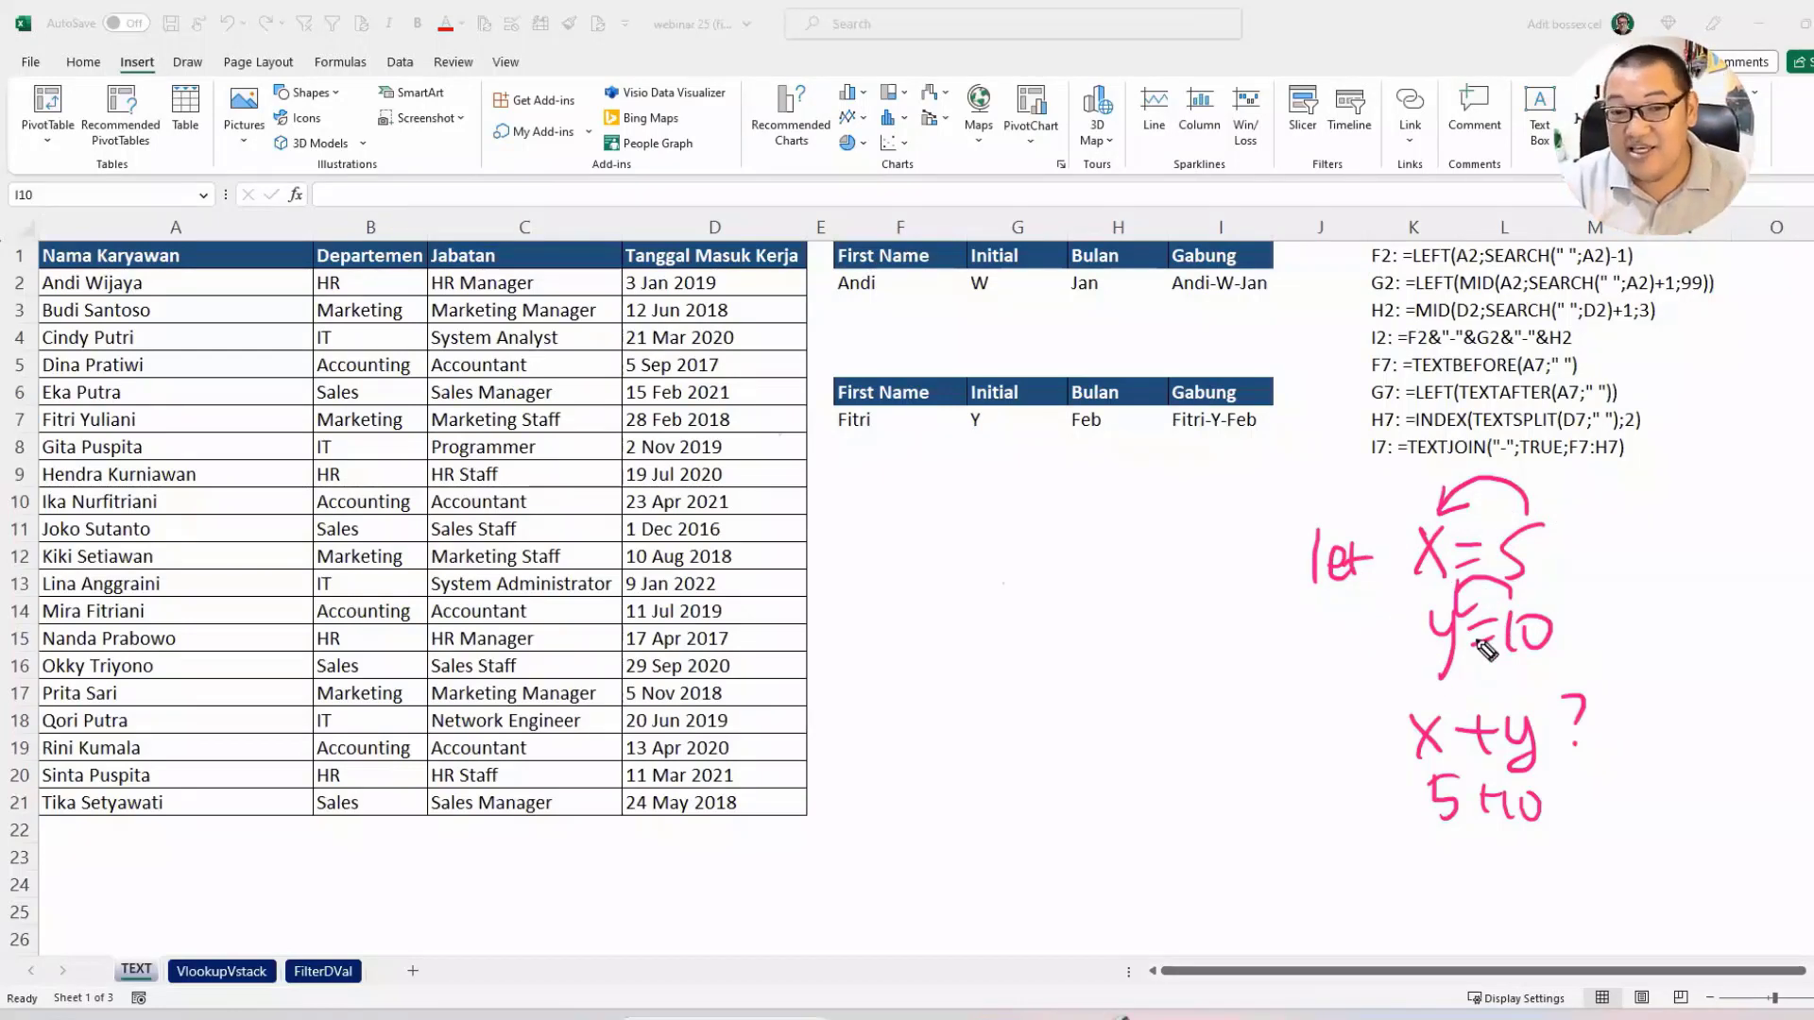
{"action": "mouse_move", "coordinate": [1368, 524]}
{"action": "left_mouse_down"}
{"action": "mouse_move", "coordinate": [1266, 583]}
{"action": "mouse_move", "coordinate": [1349, 539]}
{"action": "left_mouse_up"}
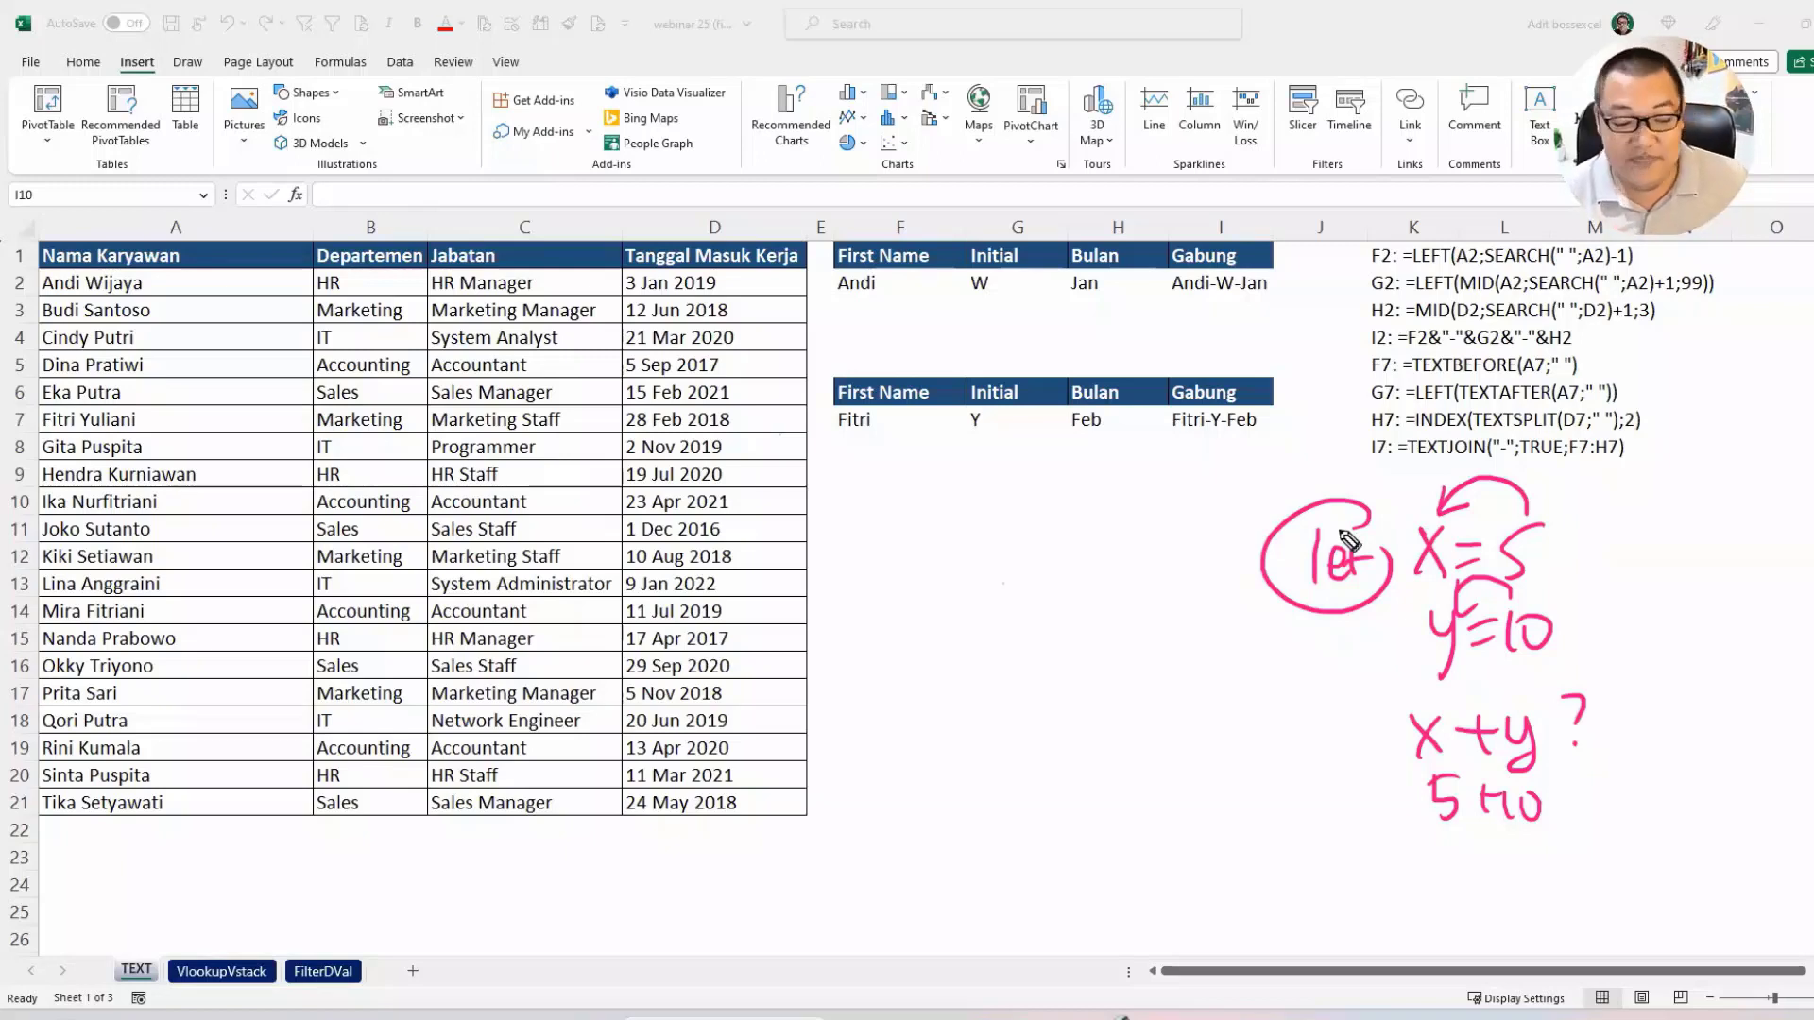
{"action": "key", "text": "e"}
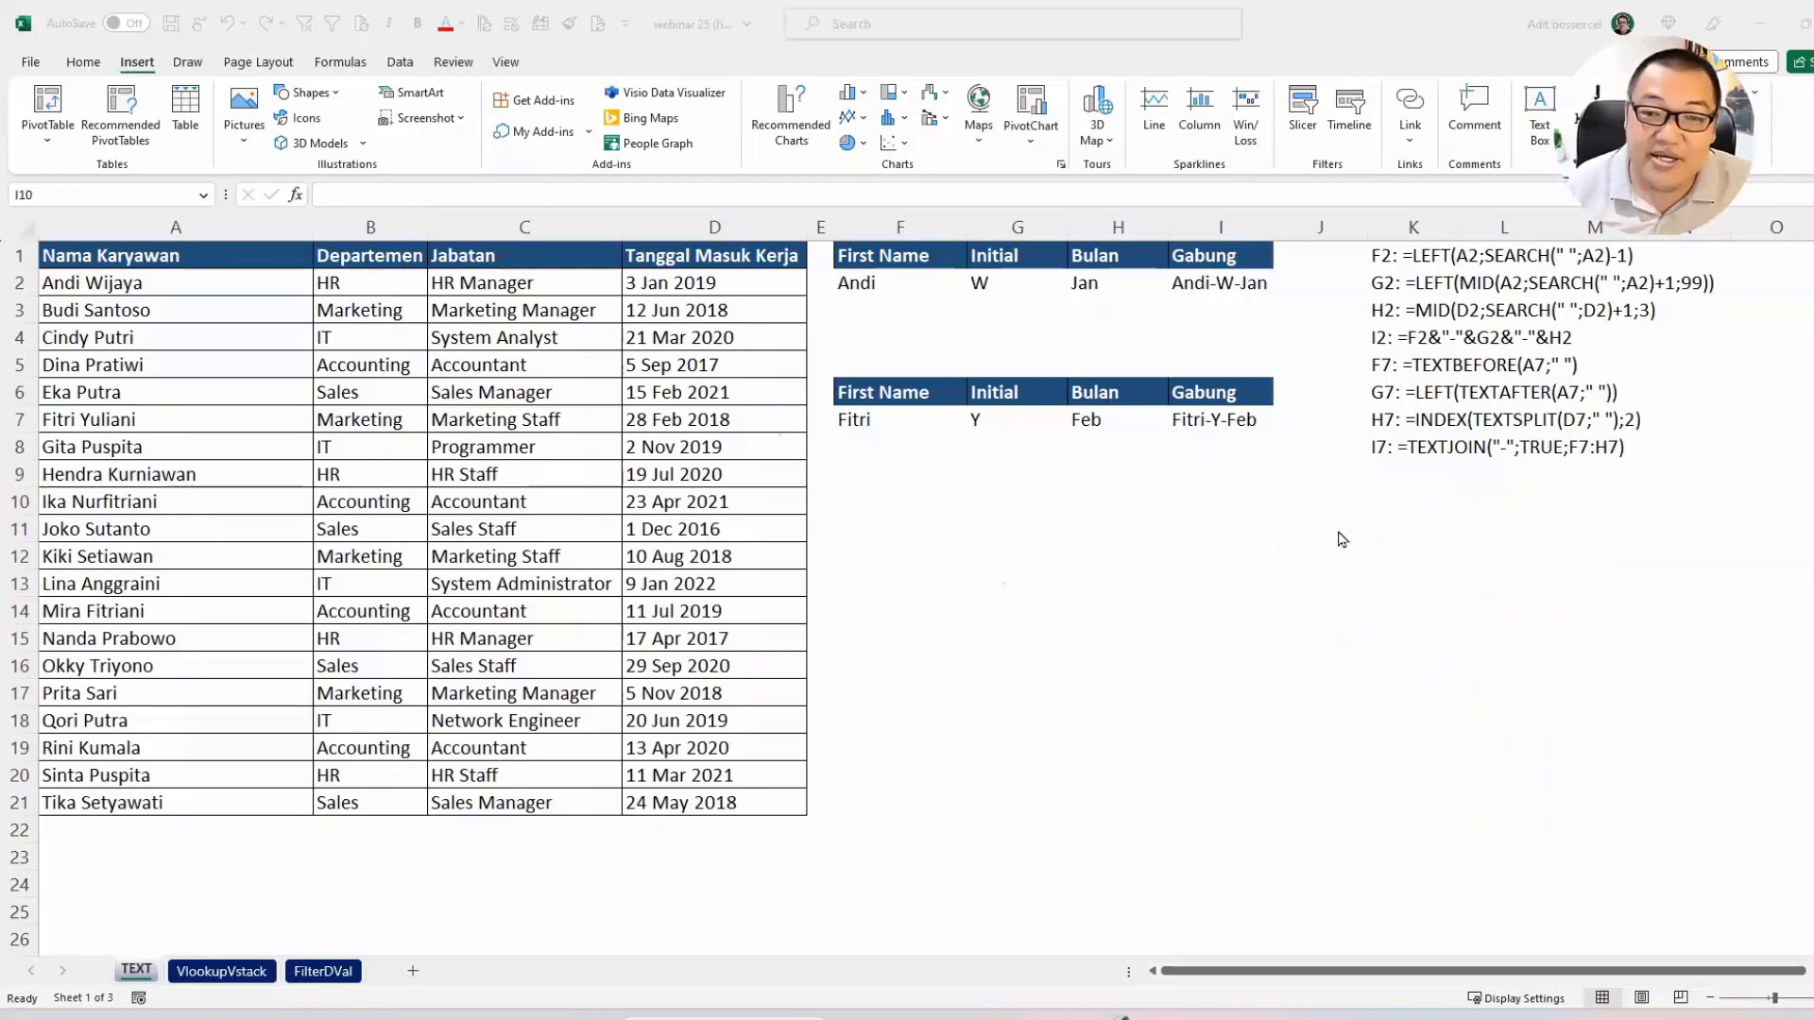
Begin a LET formula in cell I10, with the formula bar enlarged and a line break after the opening bracket.
{"action": "left_click", "coordinate": [1239, 505]}
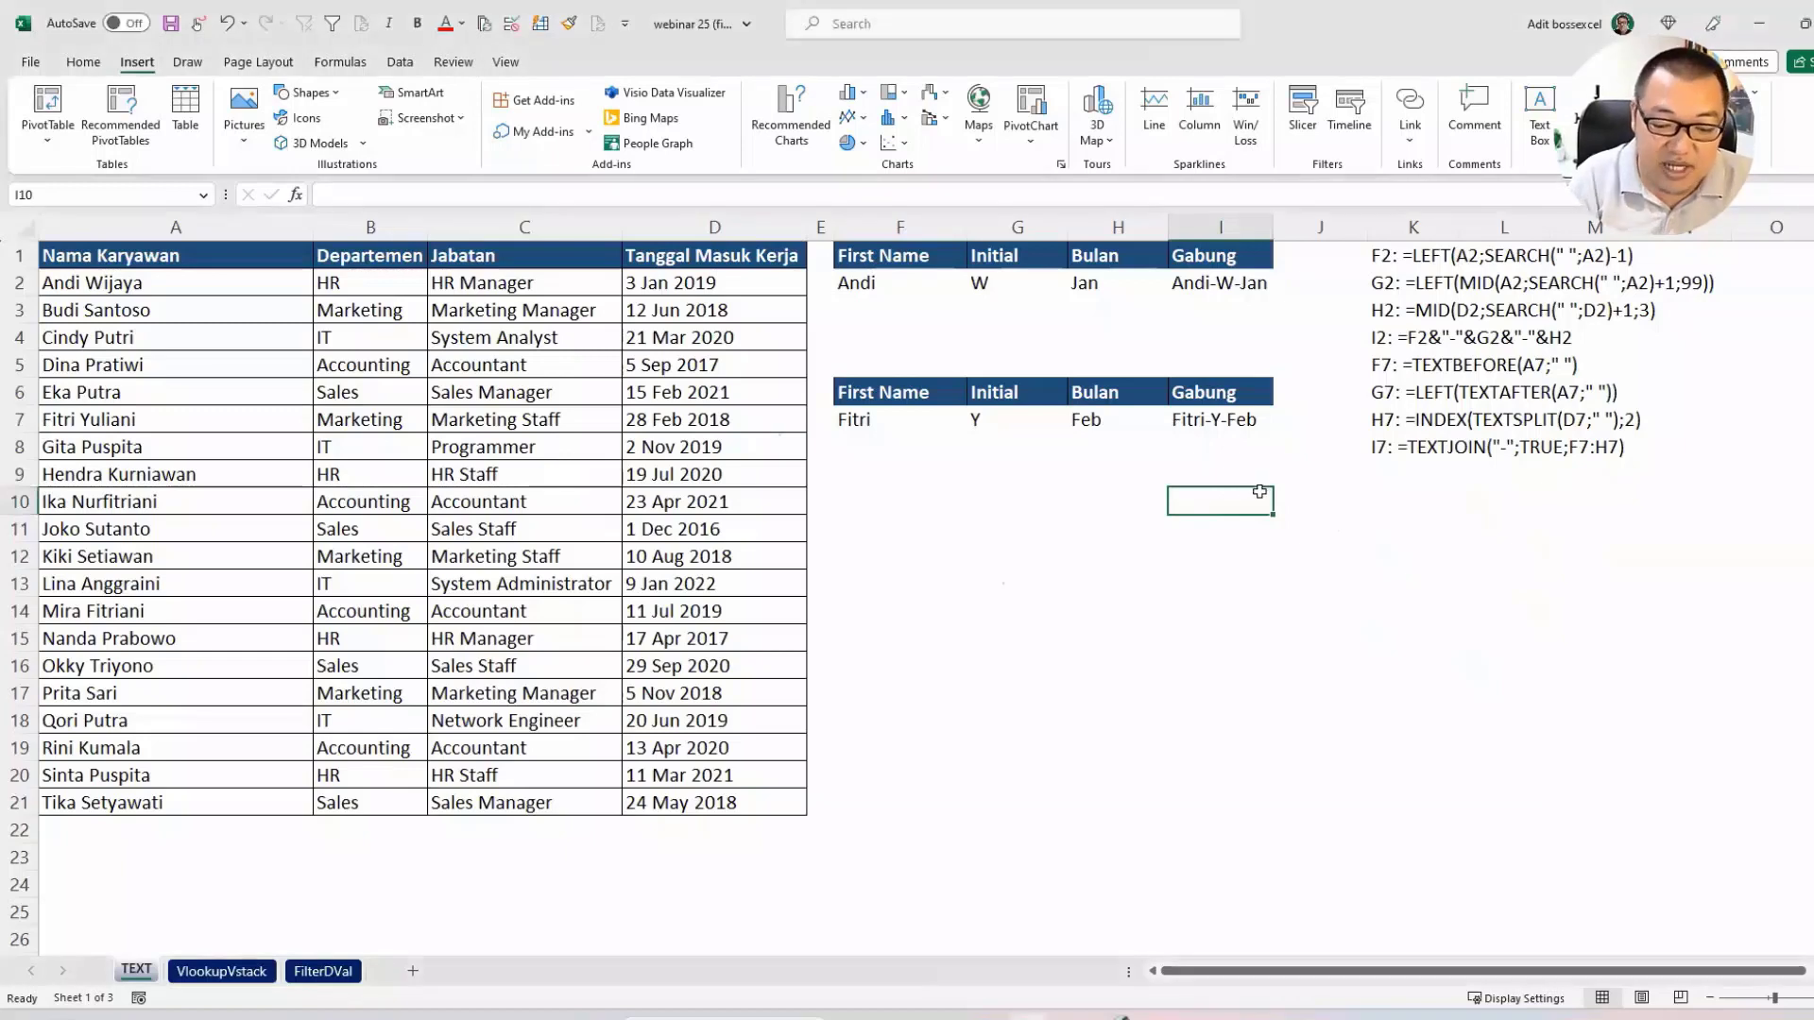
{"action": "type", "text": "=LET("}
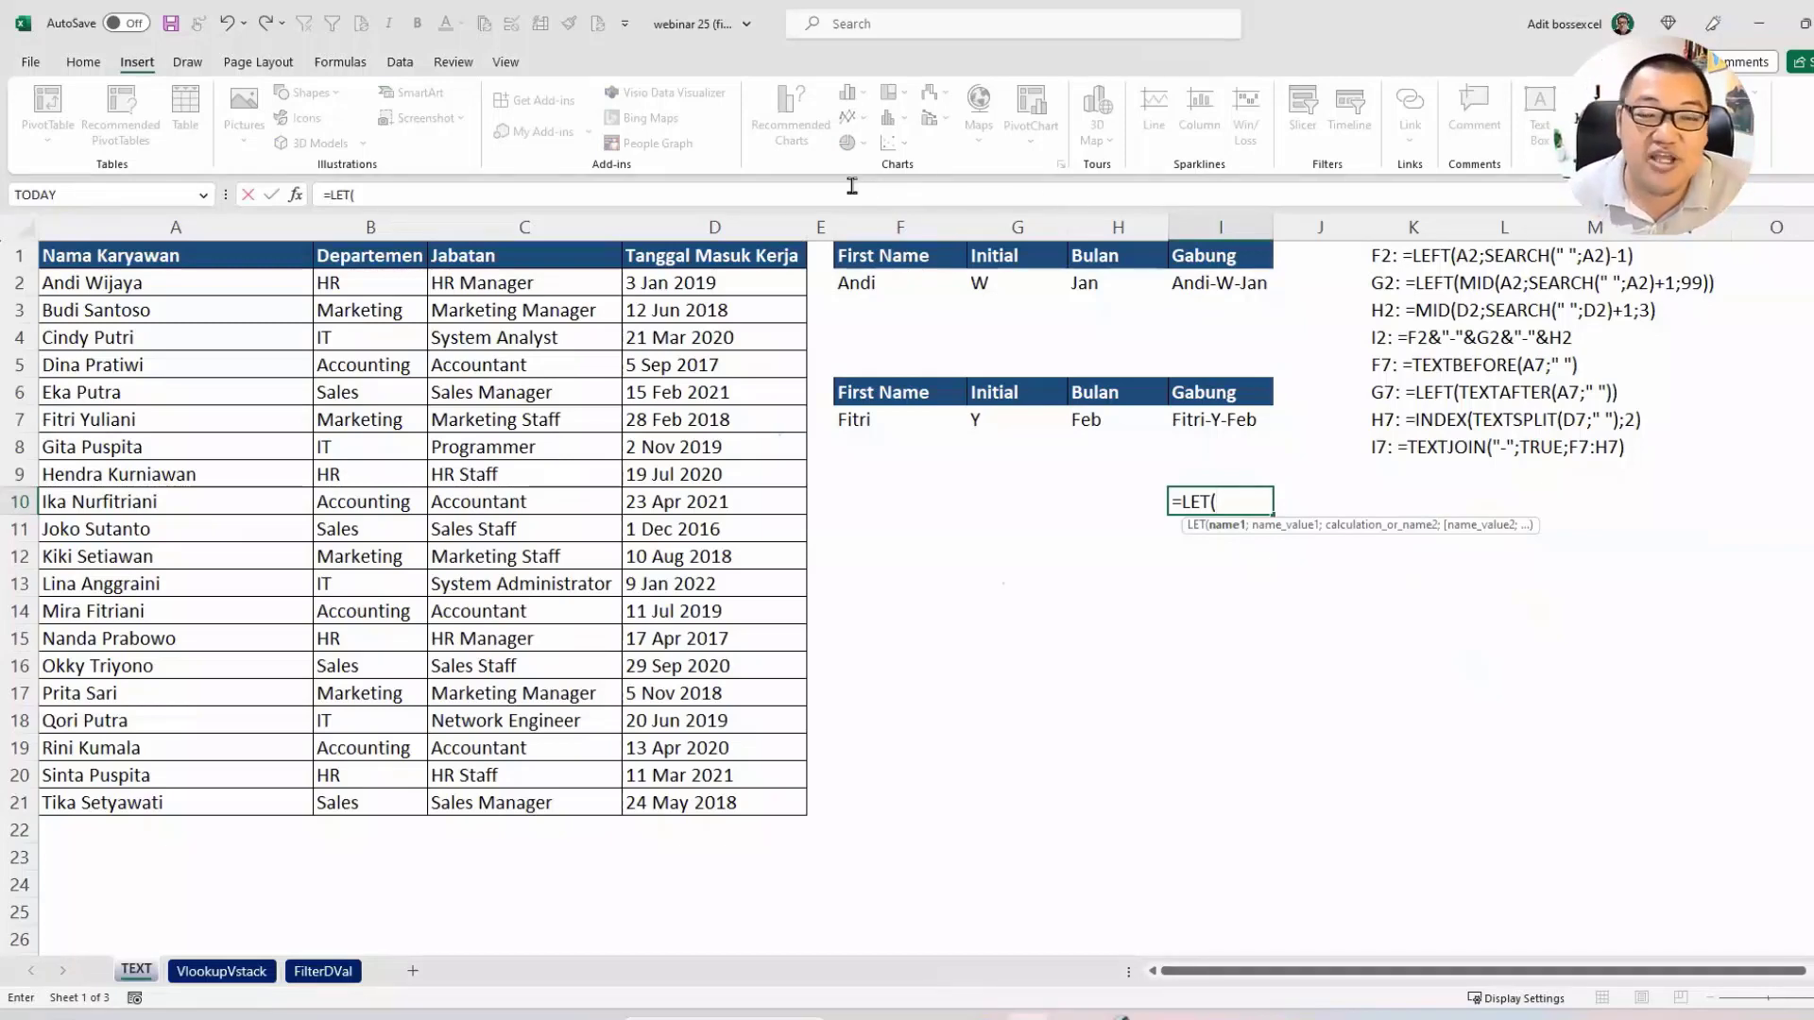
{"action": "left_click_drag", "start_coordinate": [772, 214], "coordinate": [771, 359]}
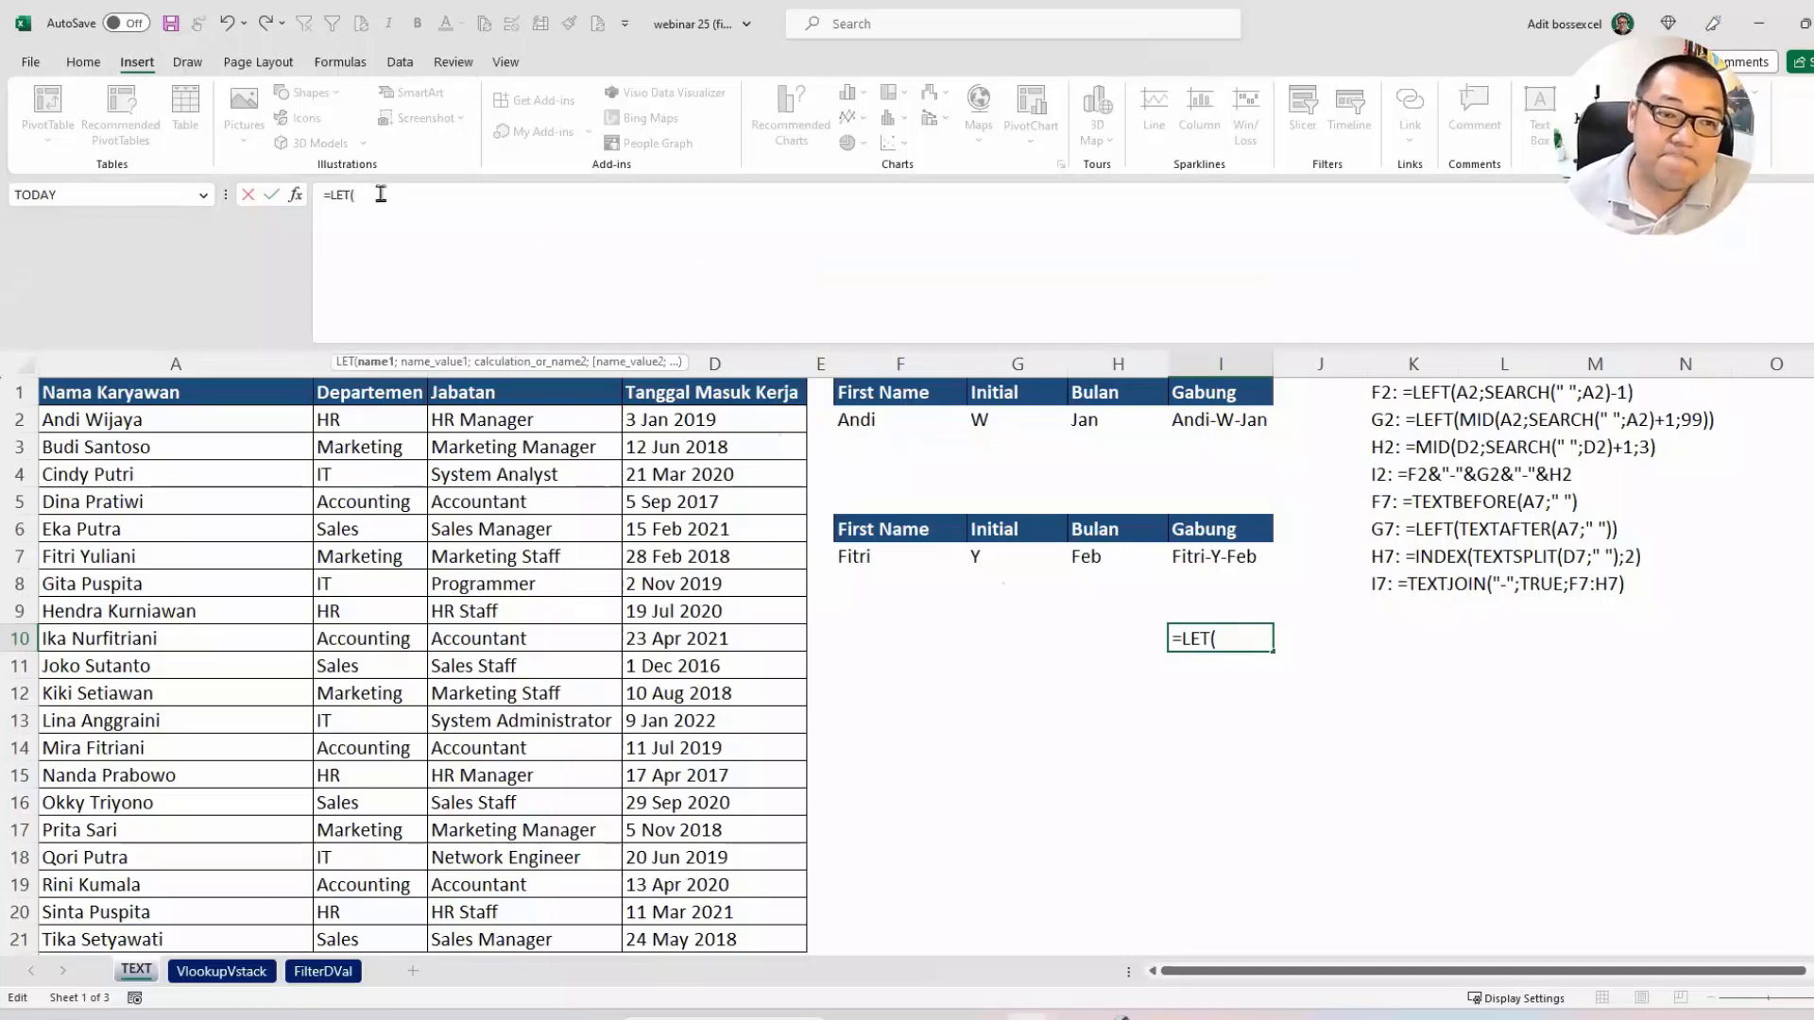
{"action": "key", "text": "alt+Return"}
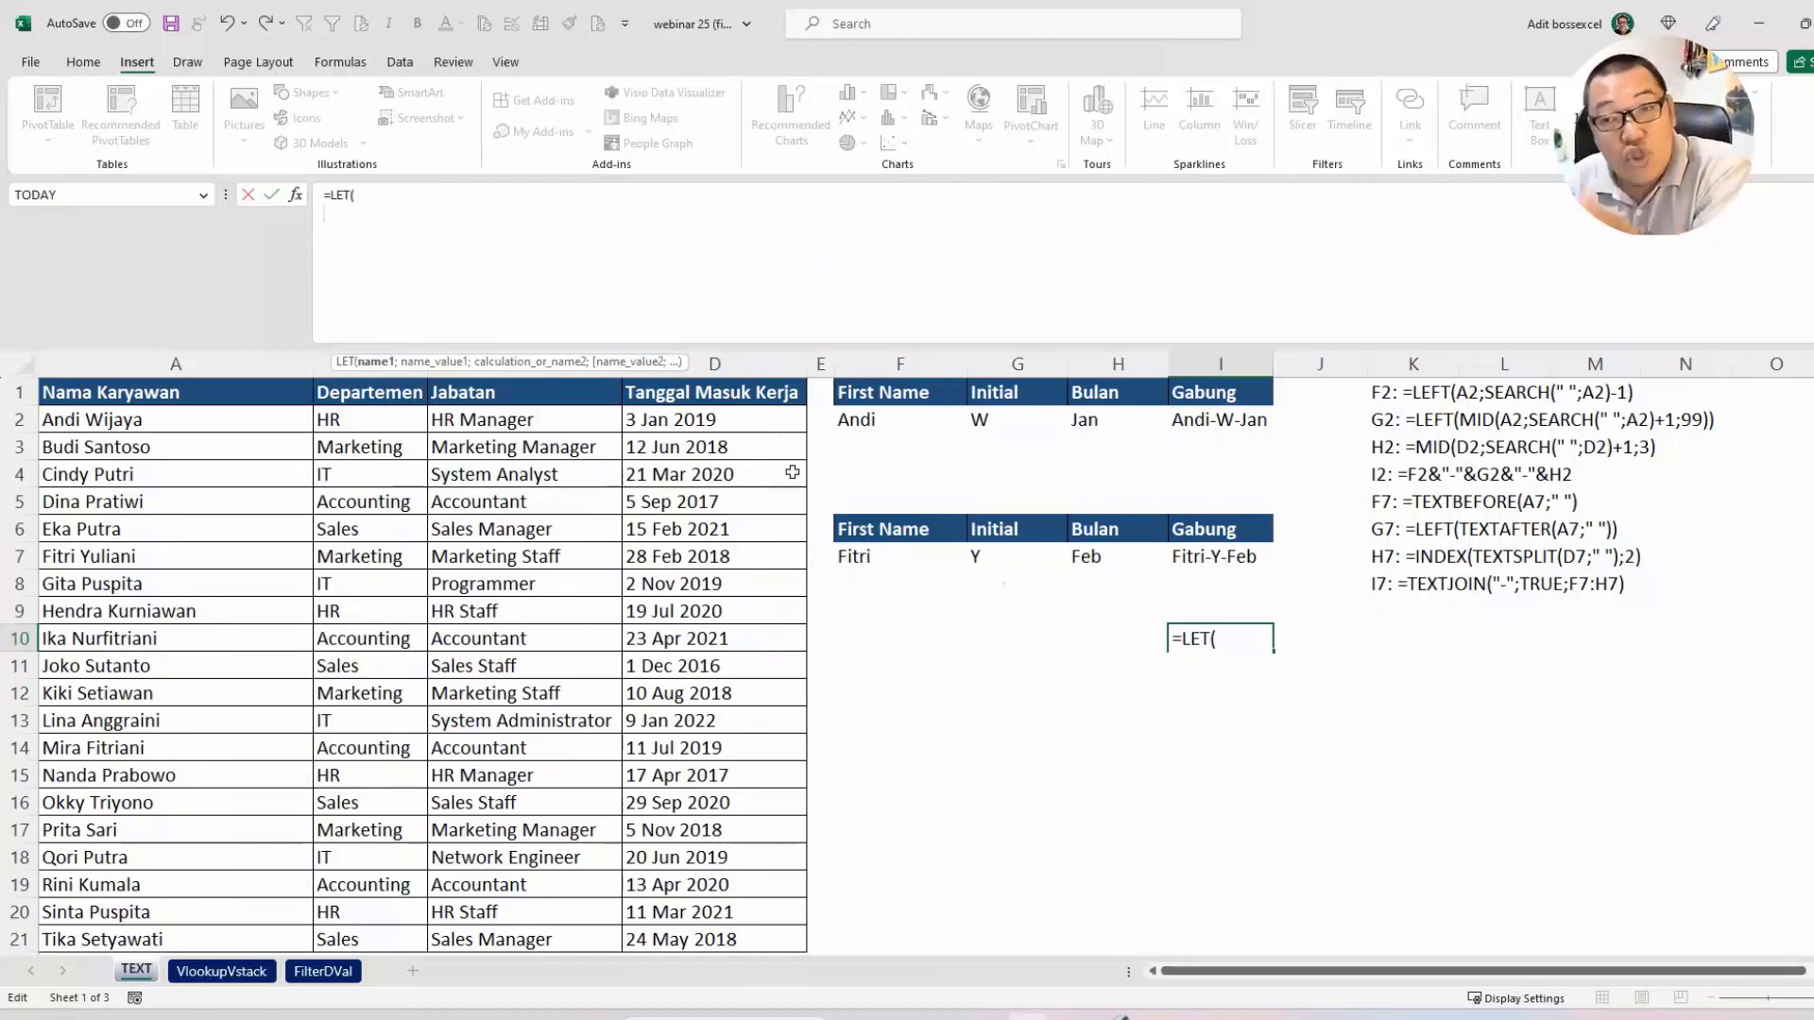
{"action": "key", "text": "alt+Return"}
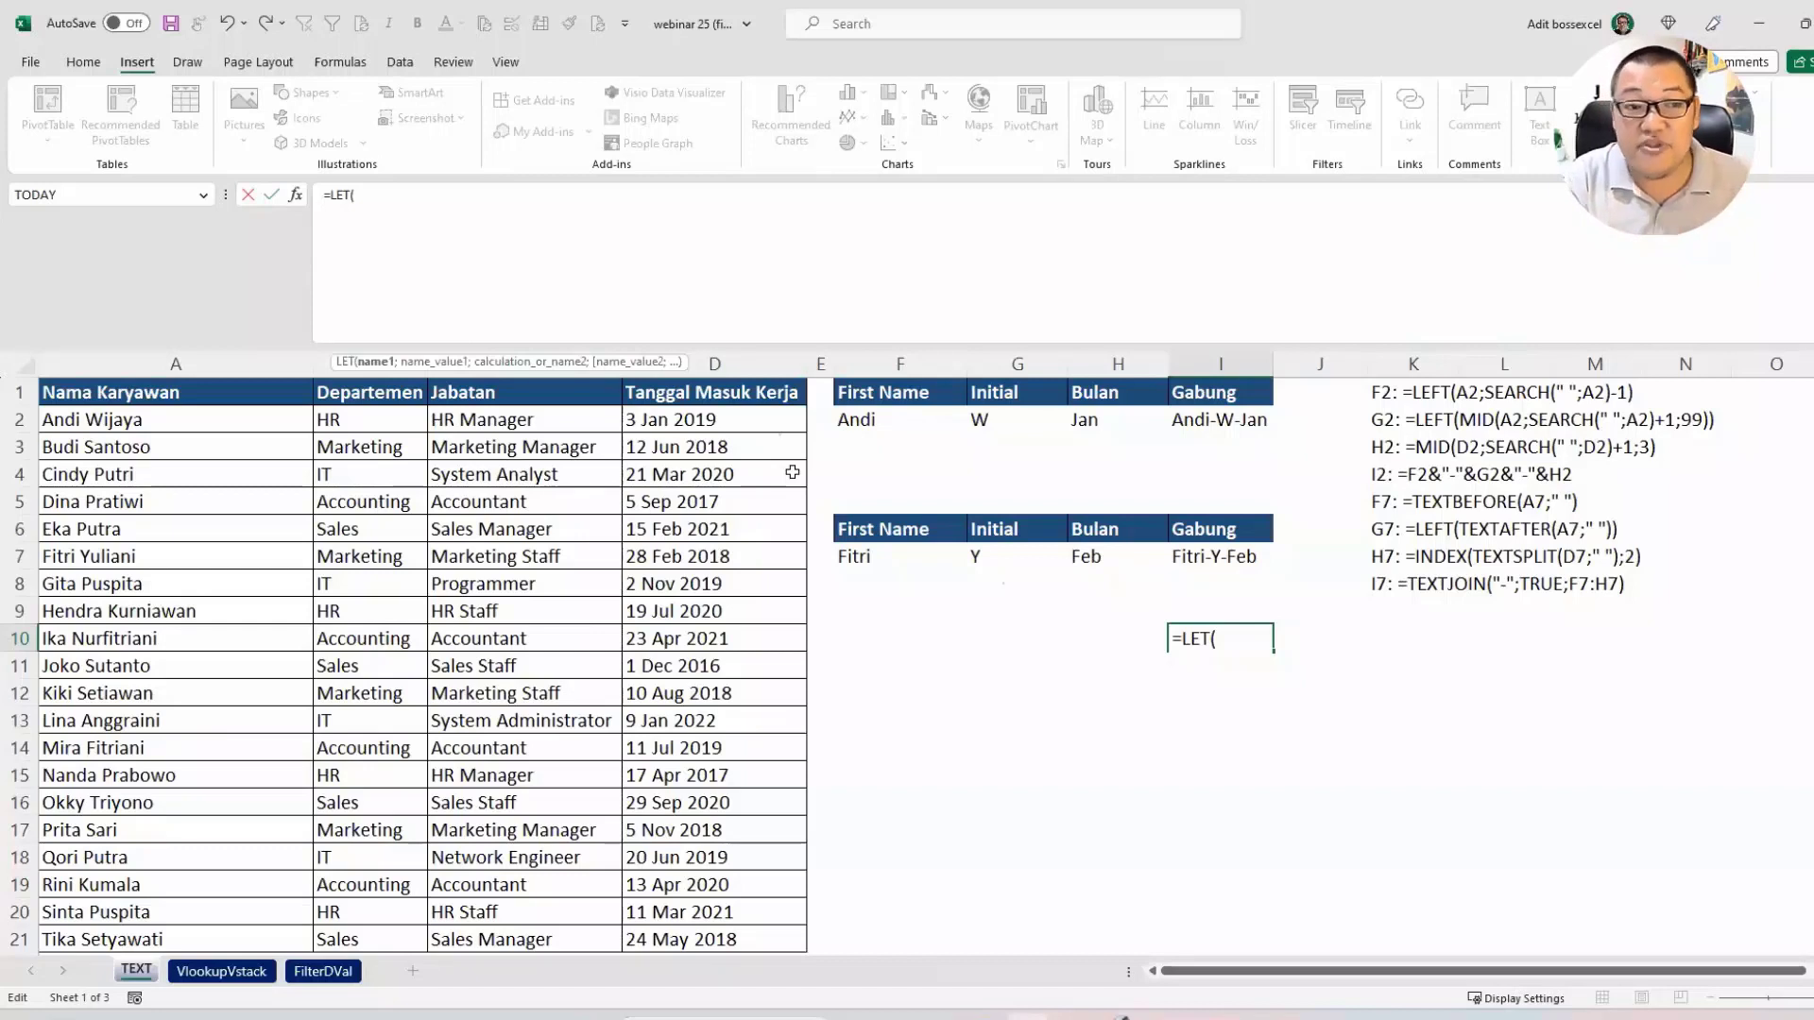
Define the variable nama in I10's LET formula as TEXTBEFORE(A10;" ") on its own line.
{"action": "type", "text": "nama"}
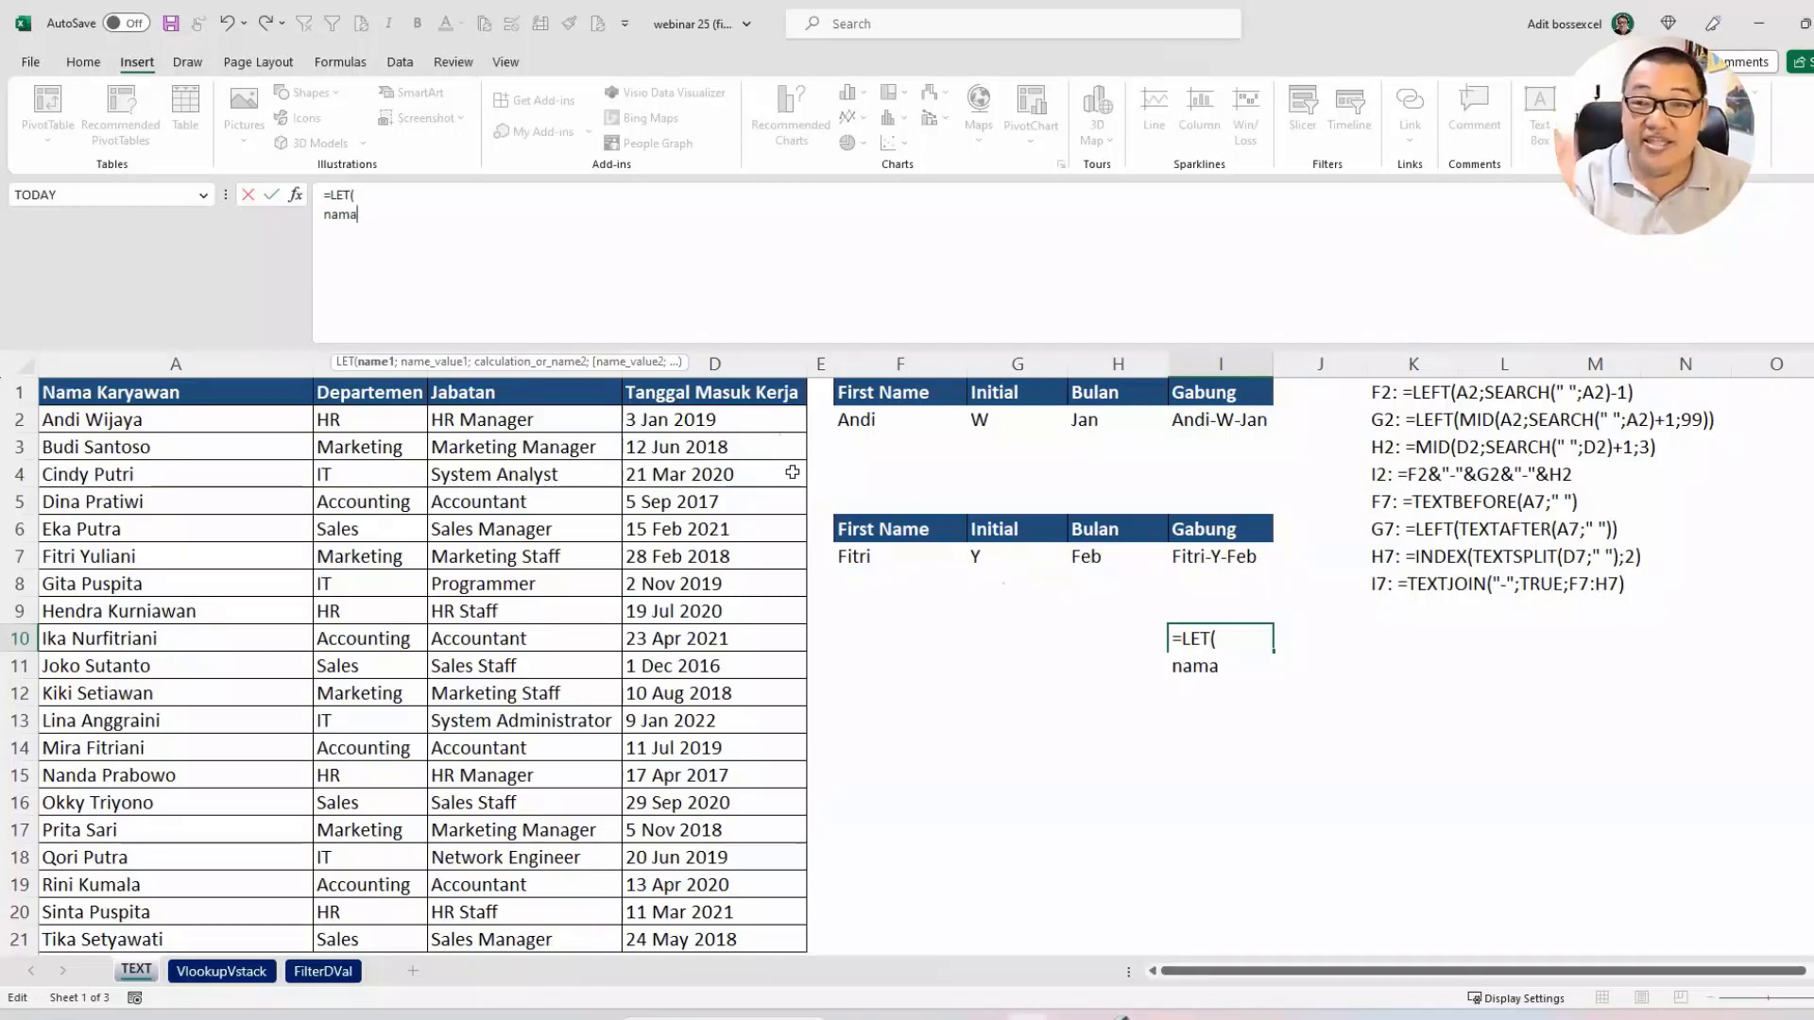
{"action": "type", "text": ";"}
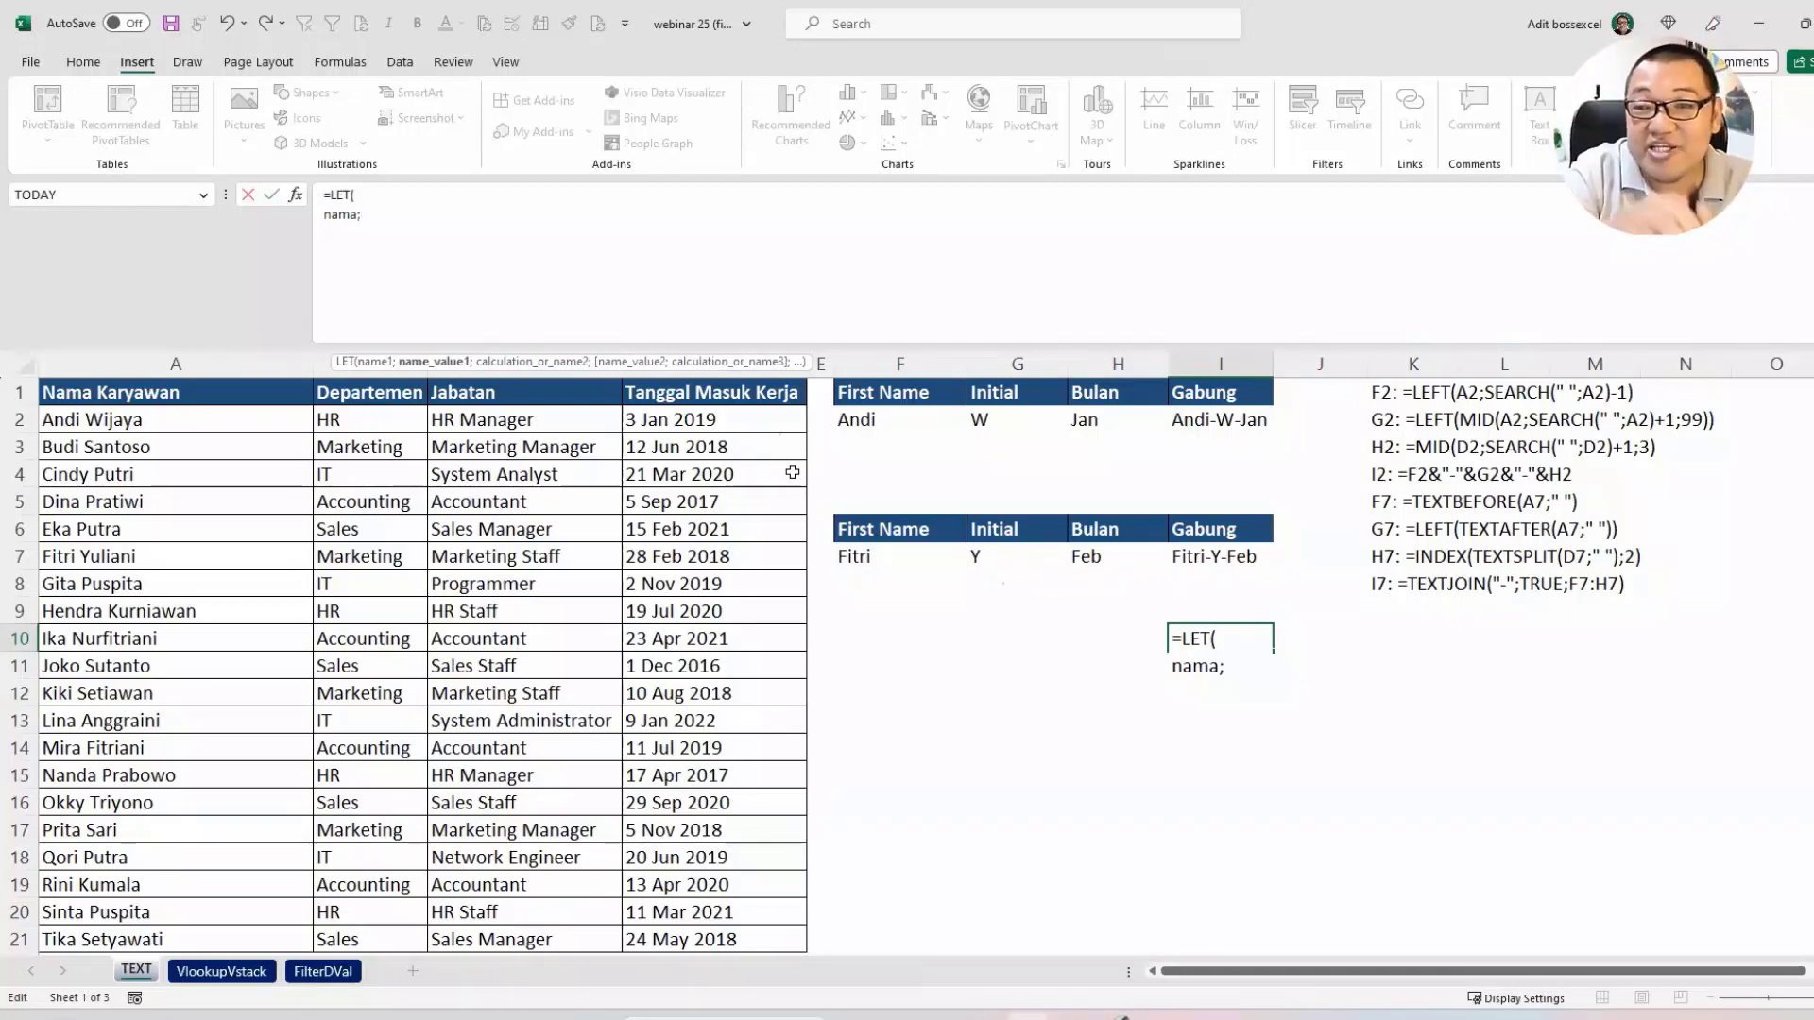
{"action": "type", "text": "textbef"}
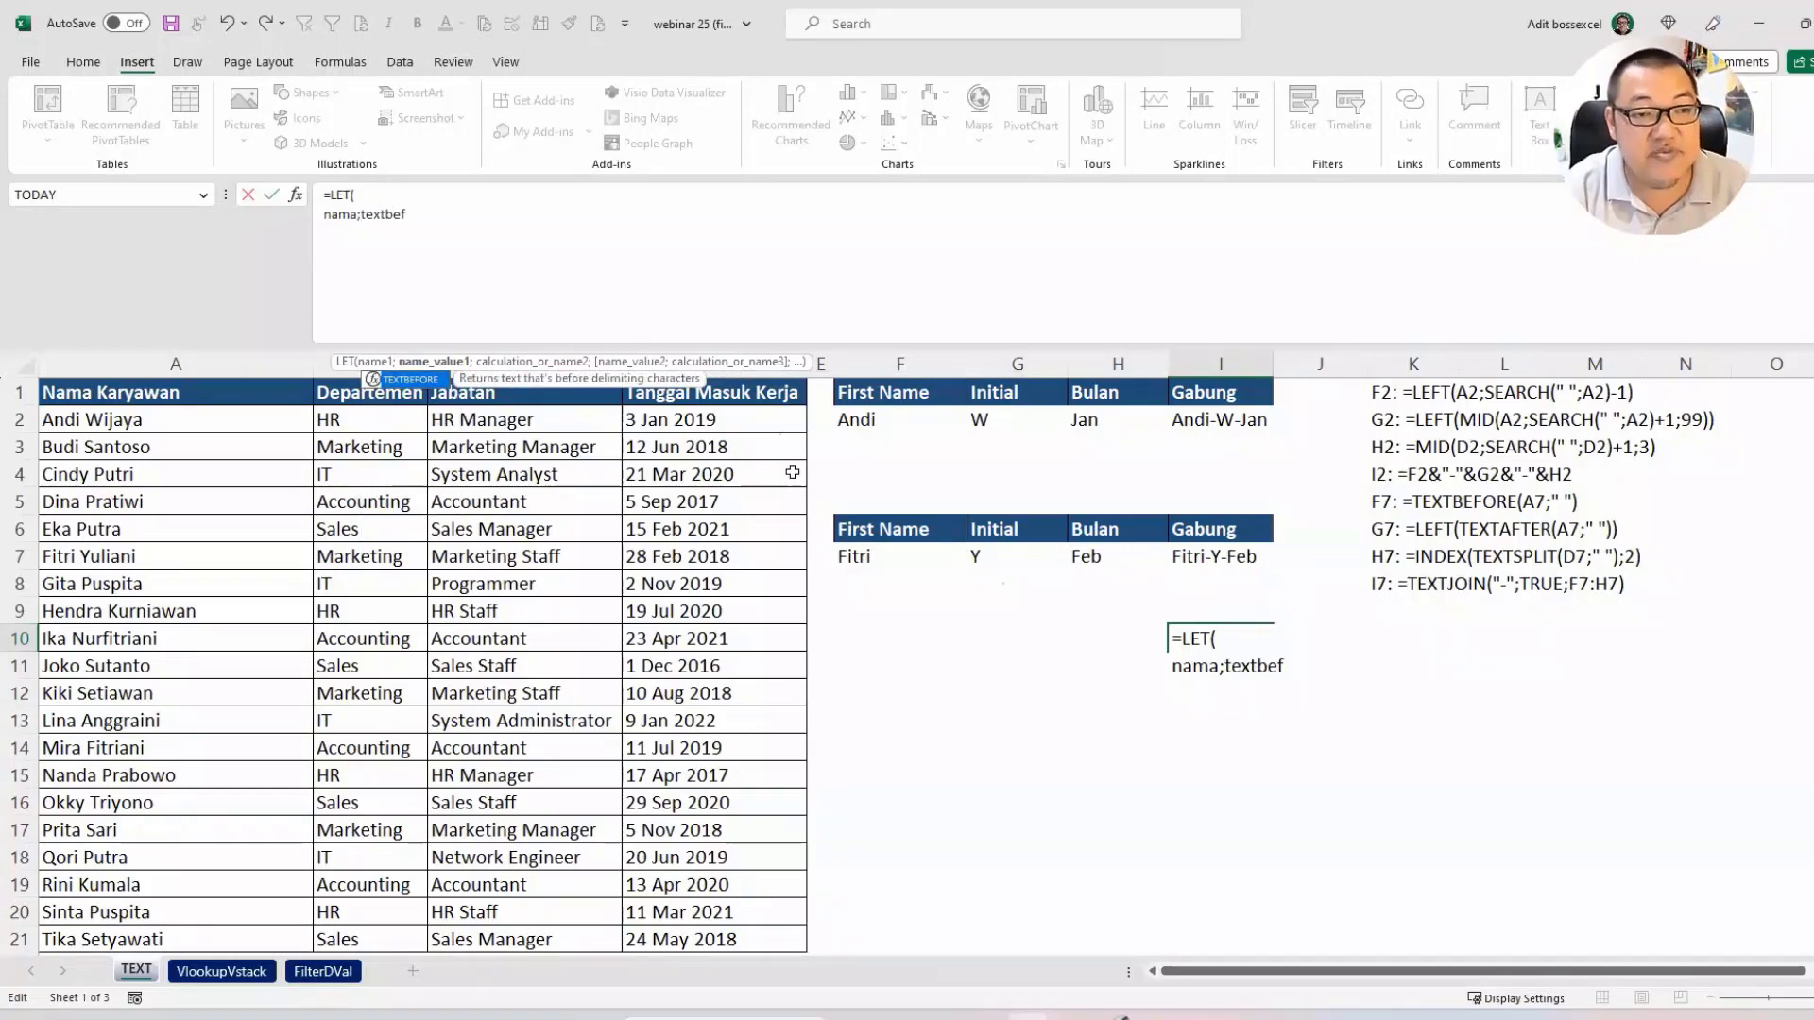
{"action": "key", "text": "Tab"}
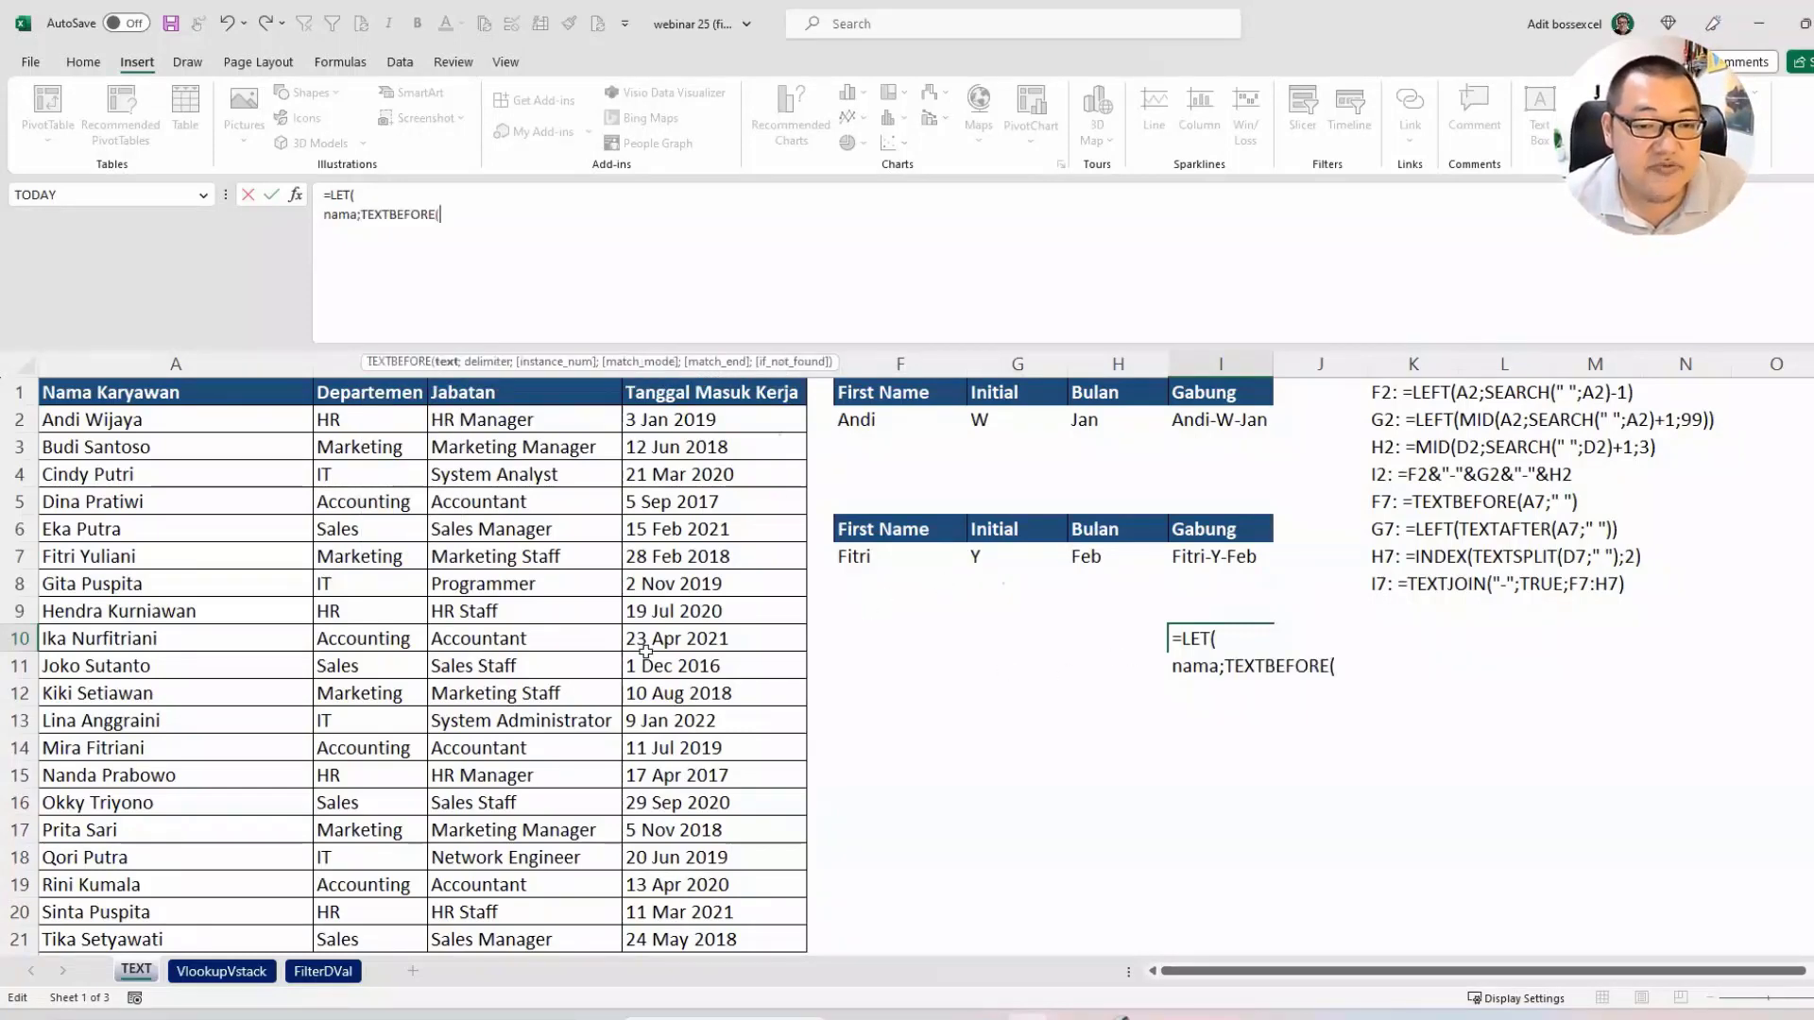
{"action": "left_click", "coordinate": [237, 640]}
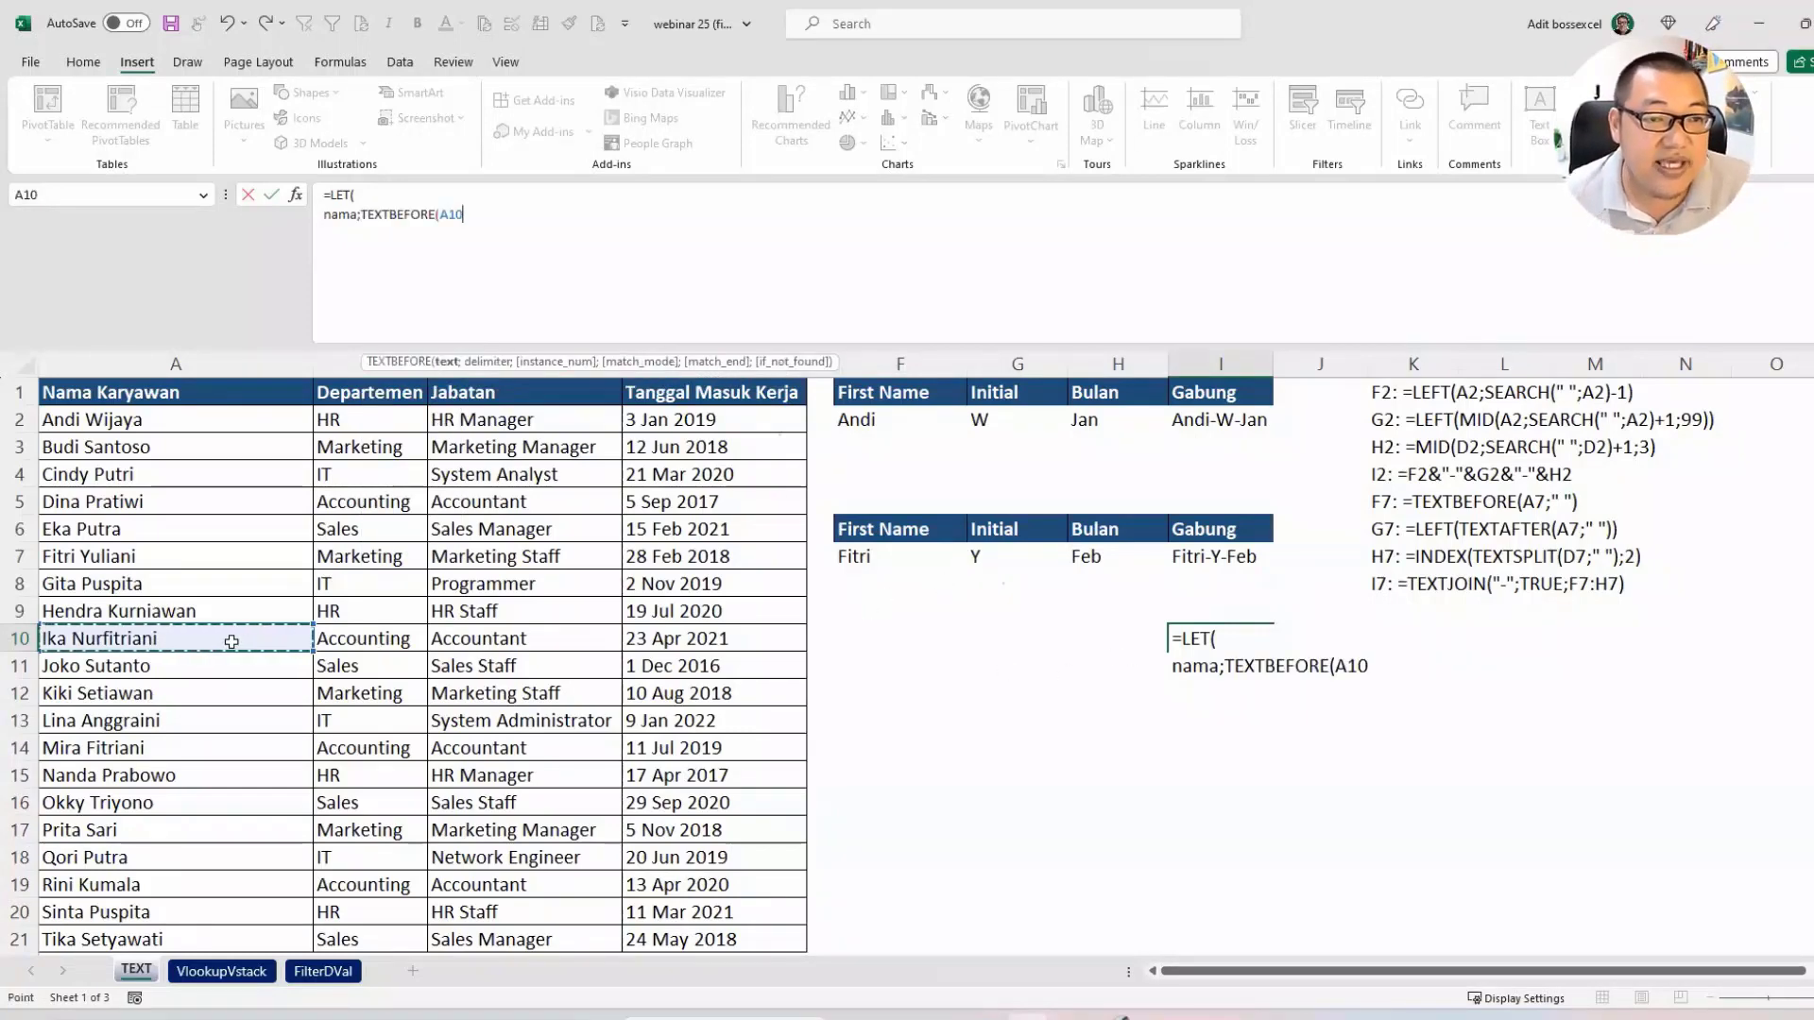
{"action": "type", "text": ";"}
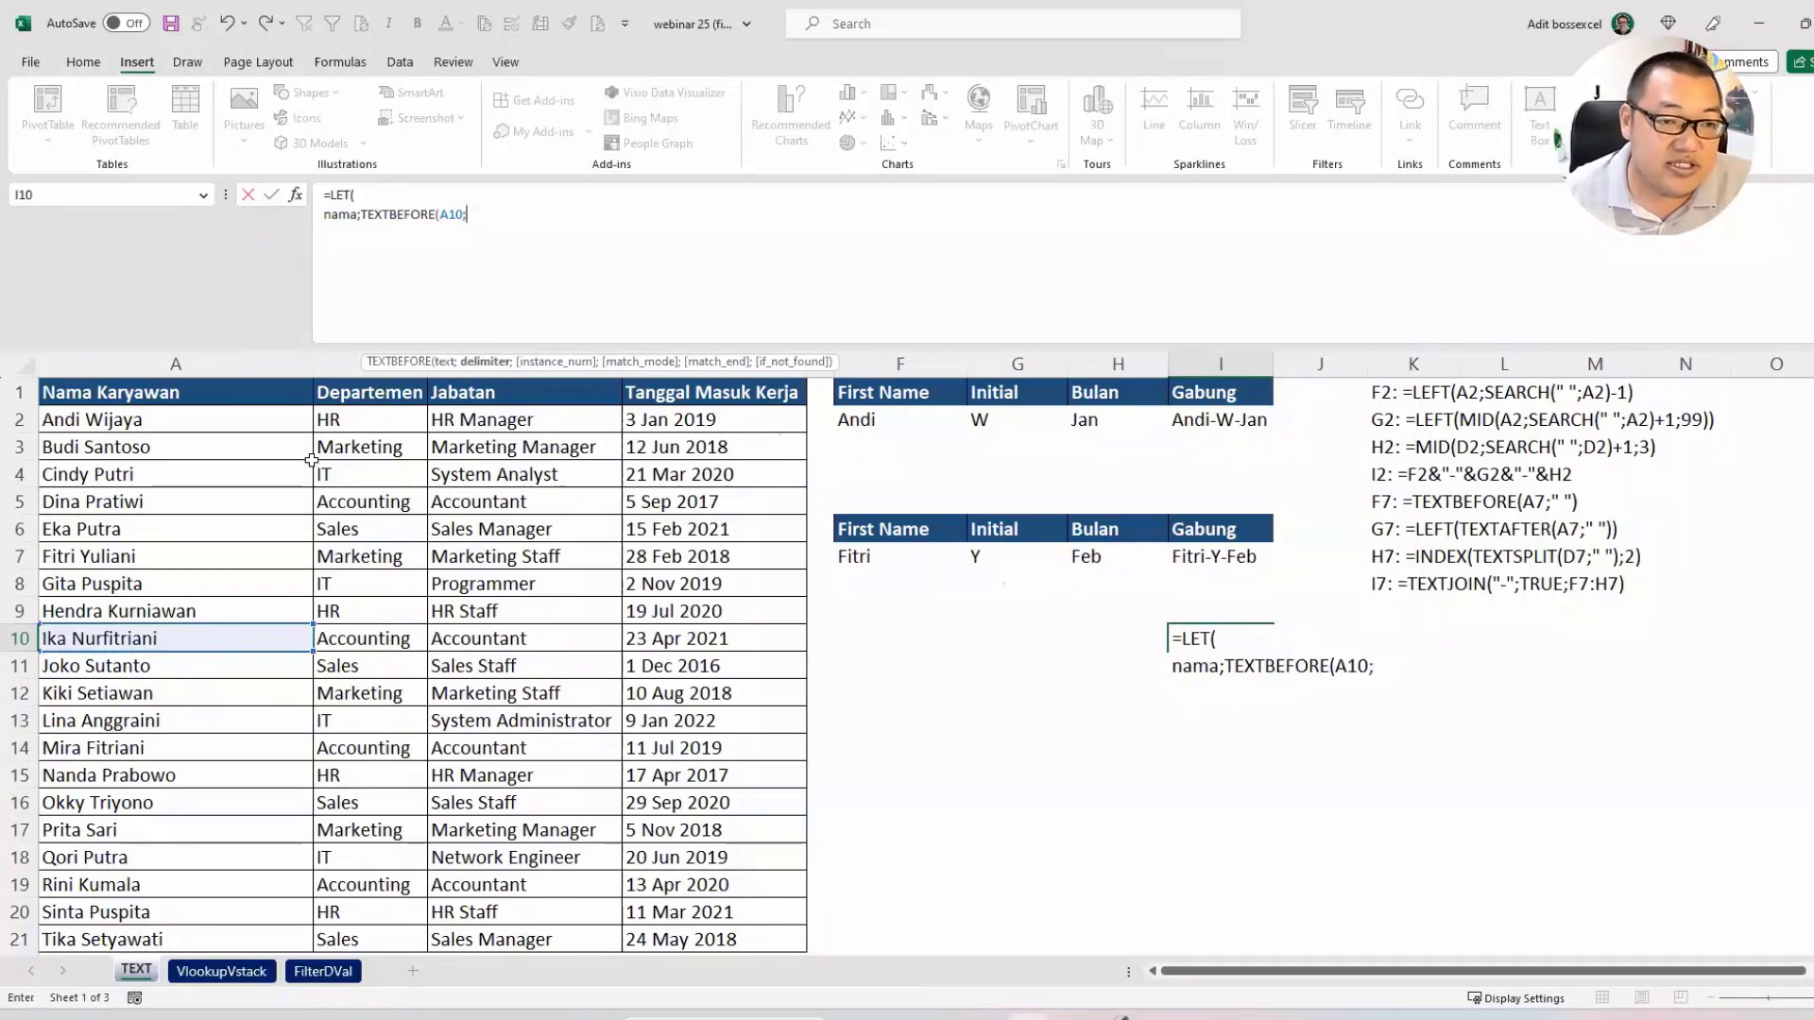
{"action": "left_click_drag", "start_coordinate": [363, 364], "coordinate": [316, 221]}
{"action": "left_click", "coordinate": [484, 213]}
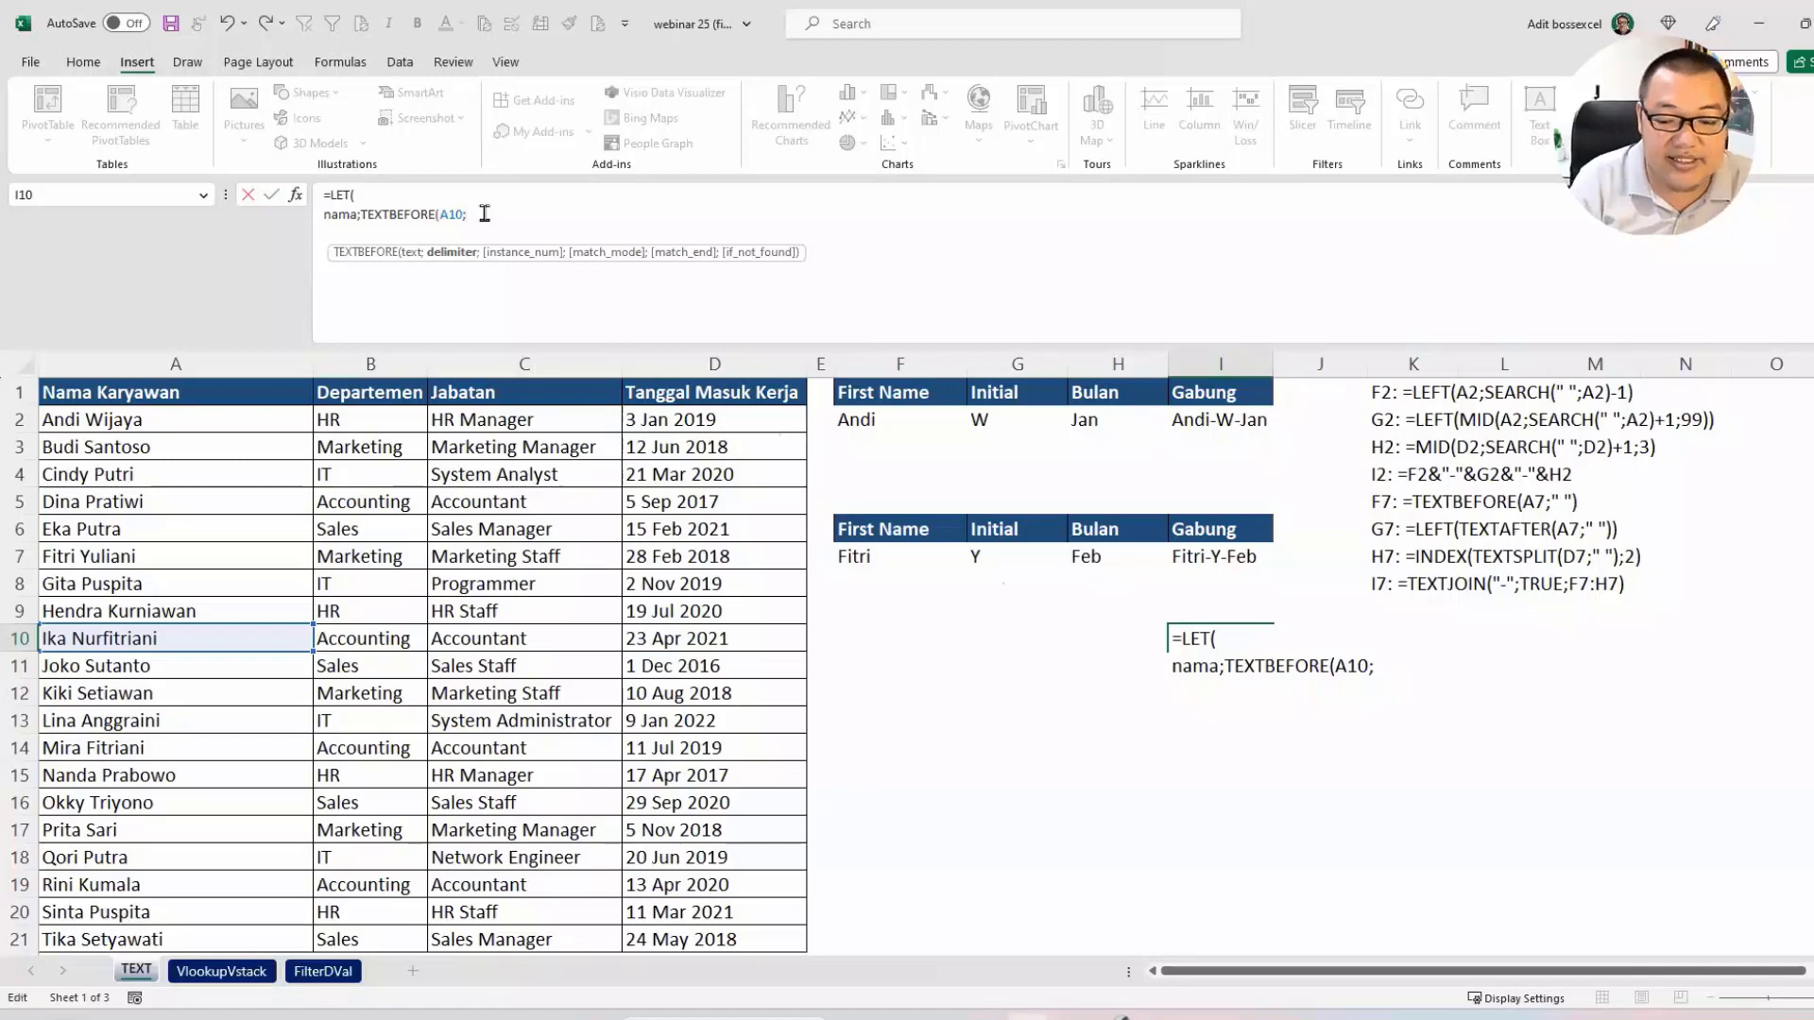
{"action": "type", "text": "\""}
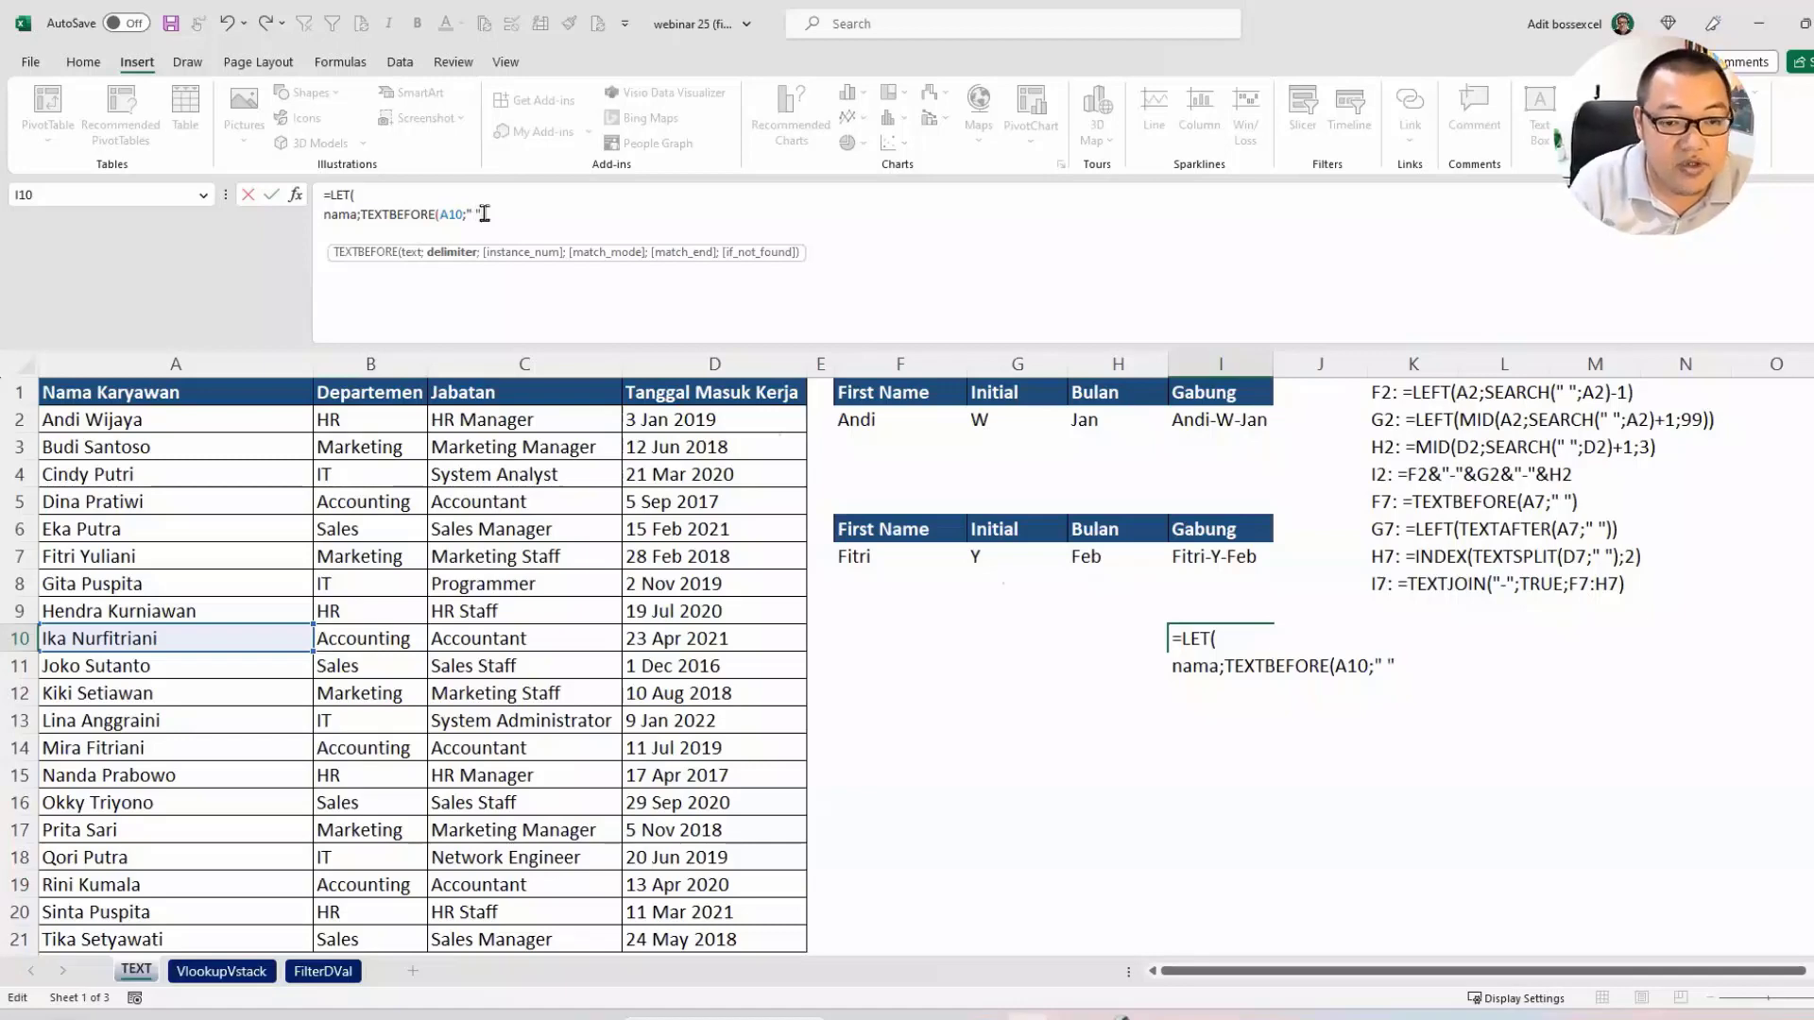
{"action": "type", "text": ");"}
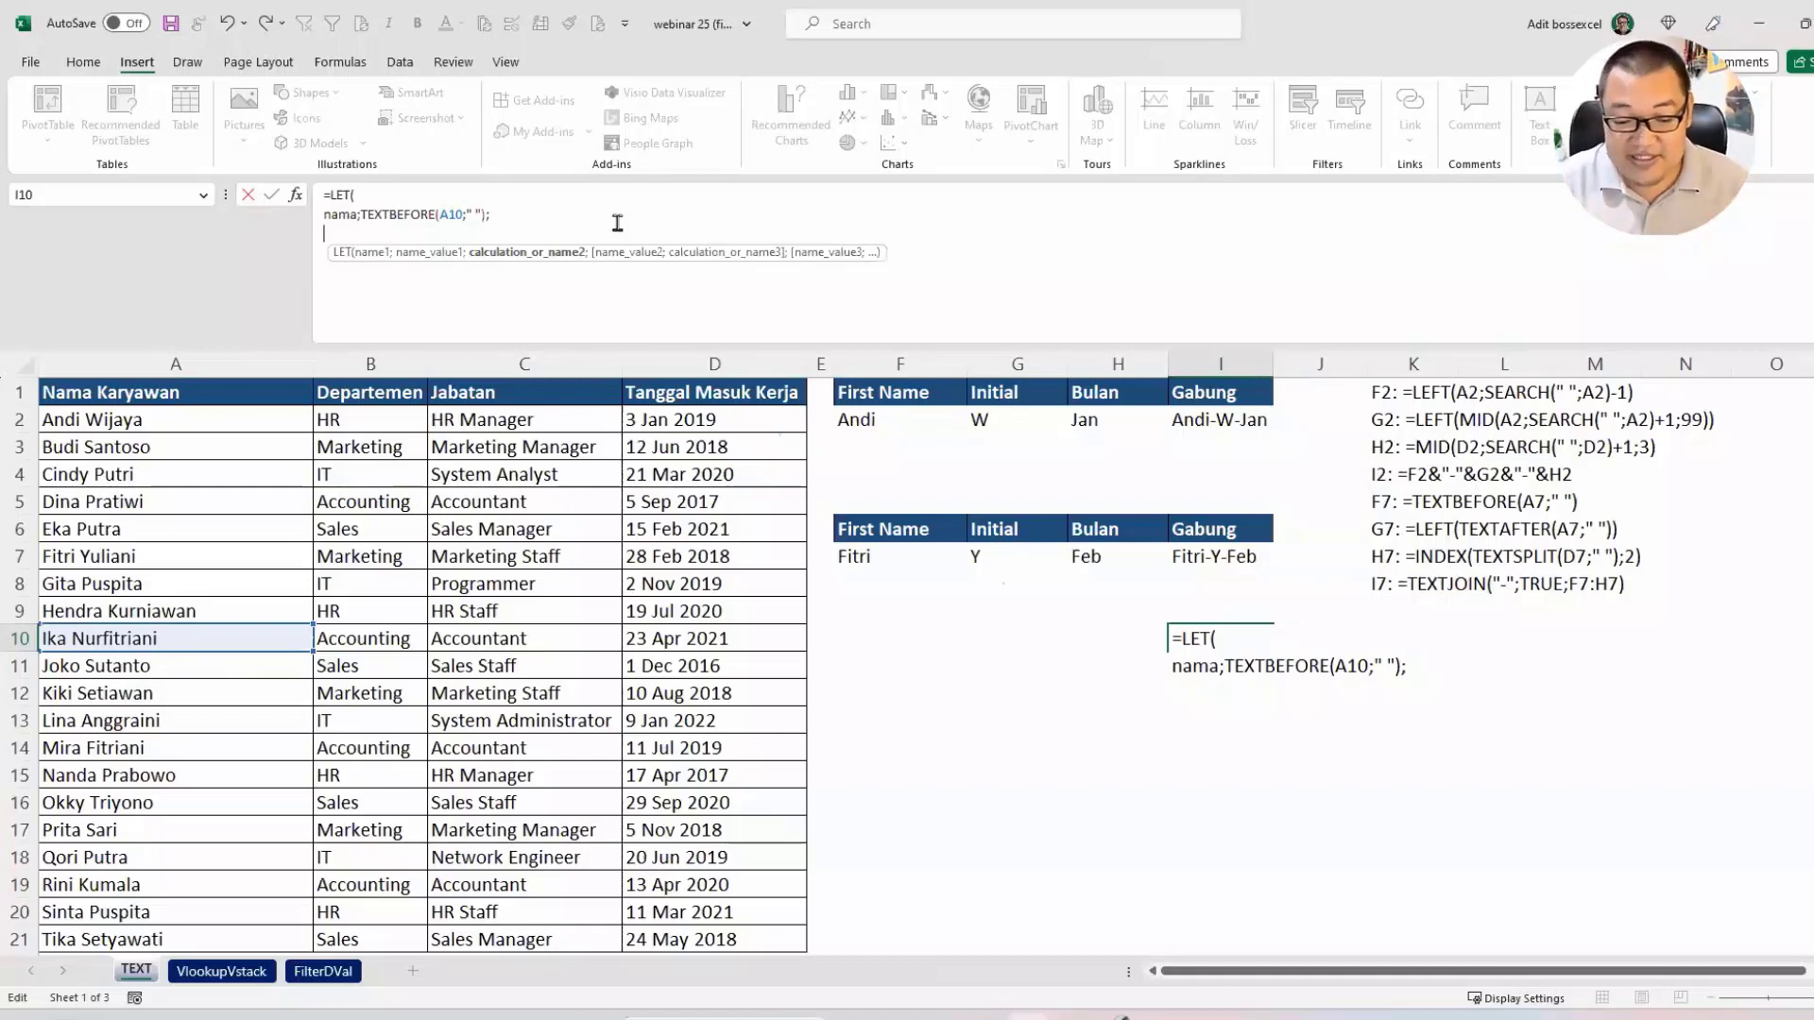
Make nama the final result of the LET formula in I10, enter it, and compare the result with A10.
{"action": "type", "text": "nama)"}
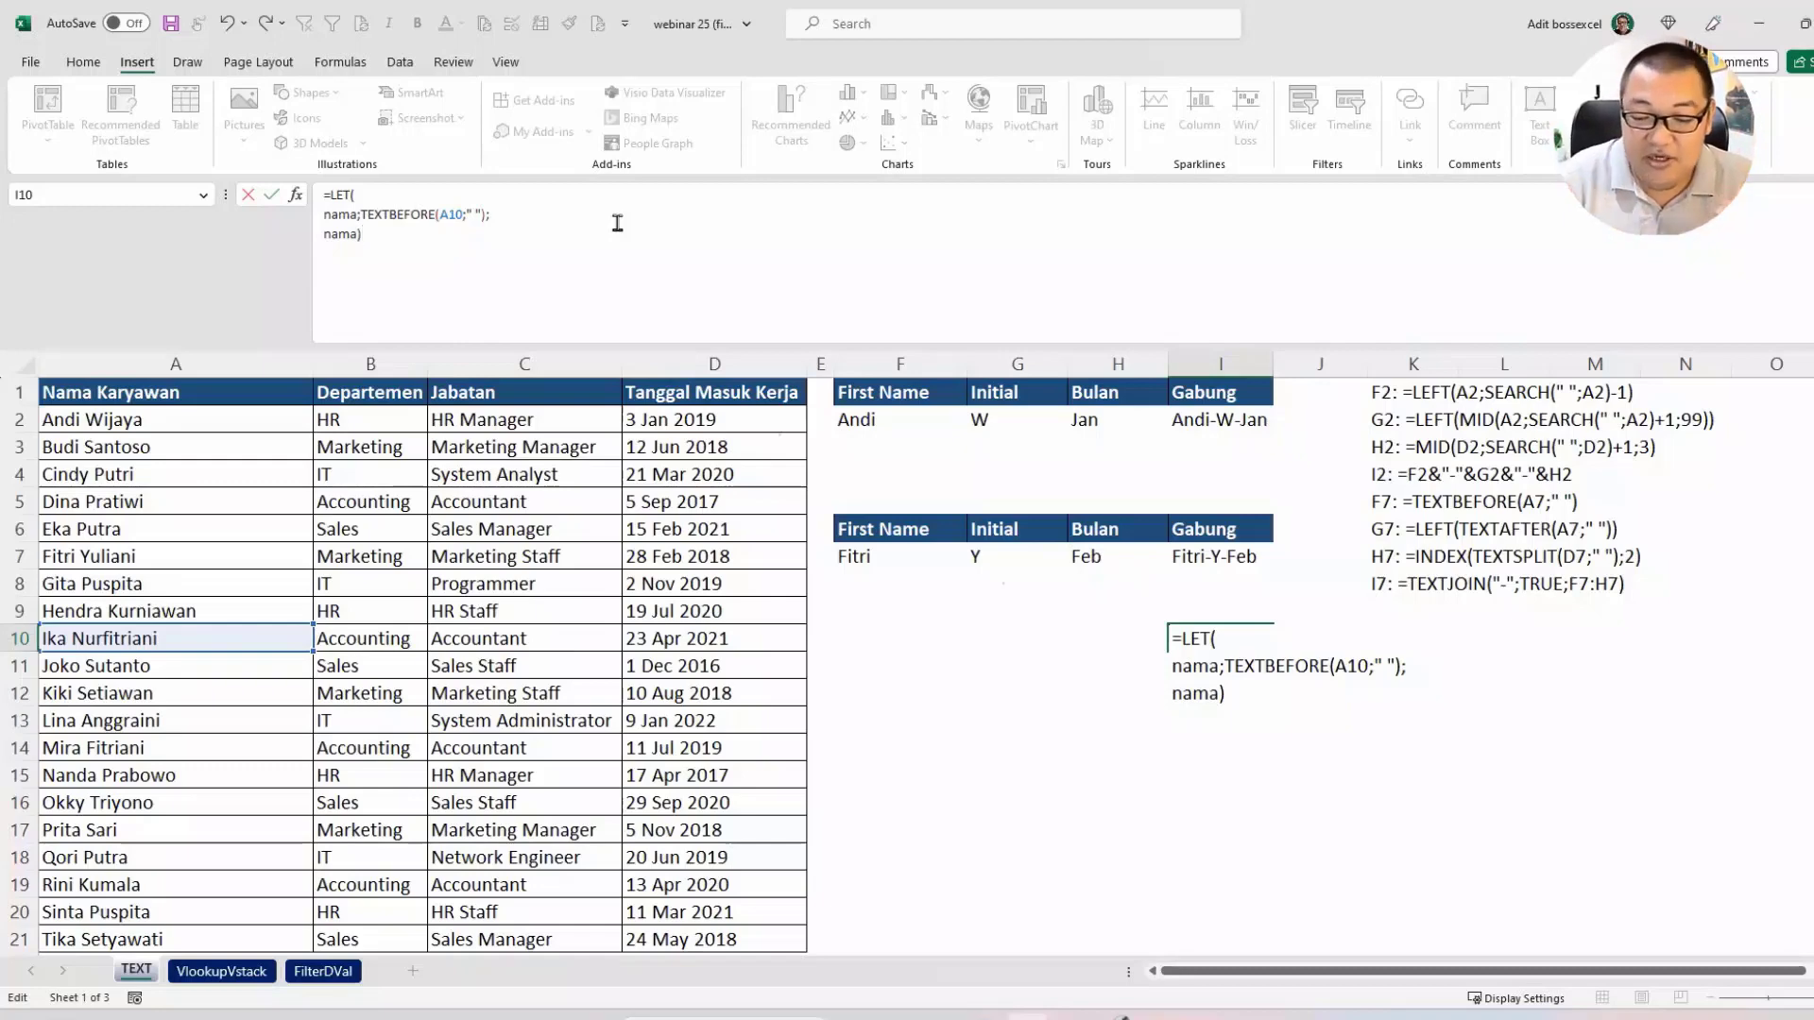
{"action": "key", "text": "Return"}
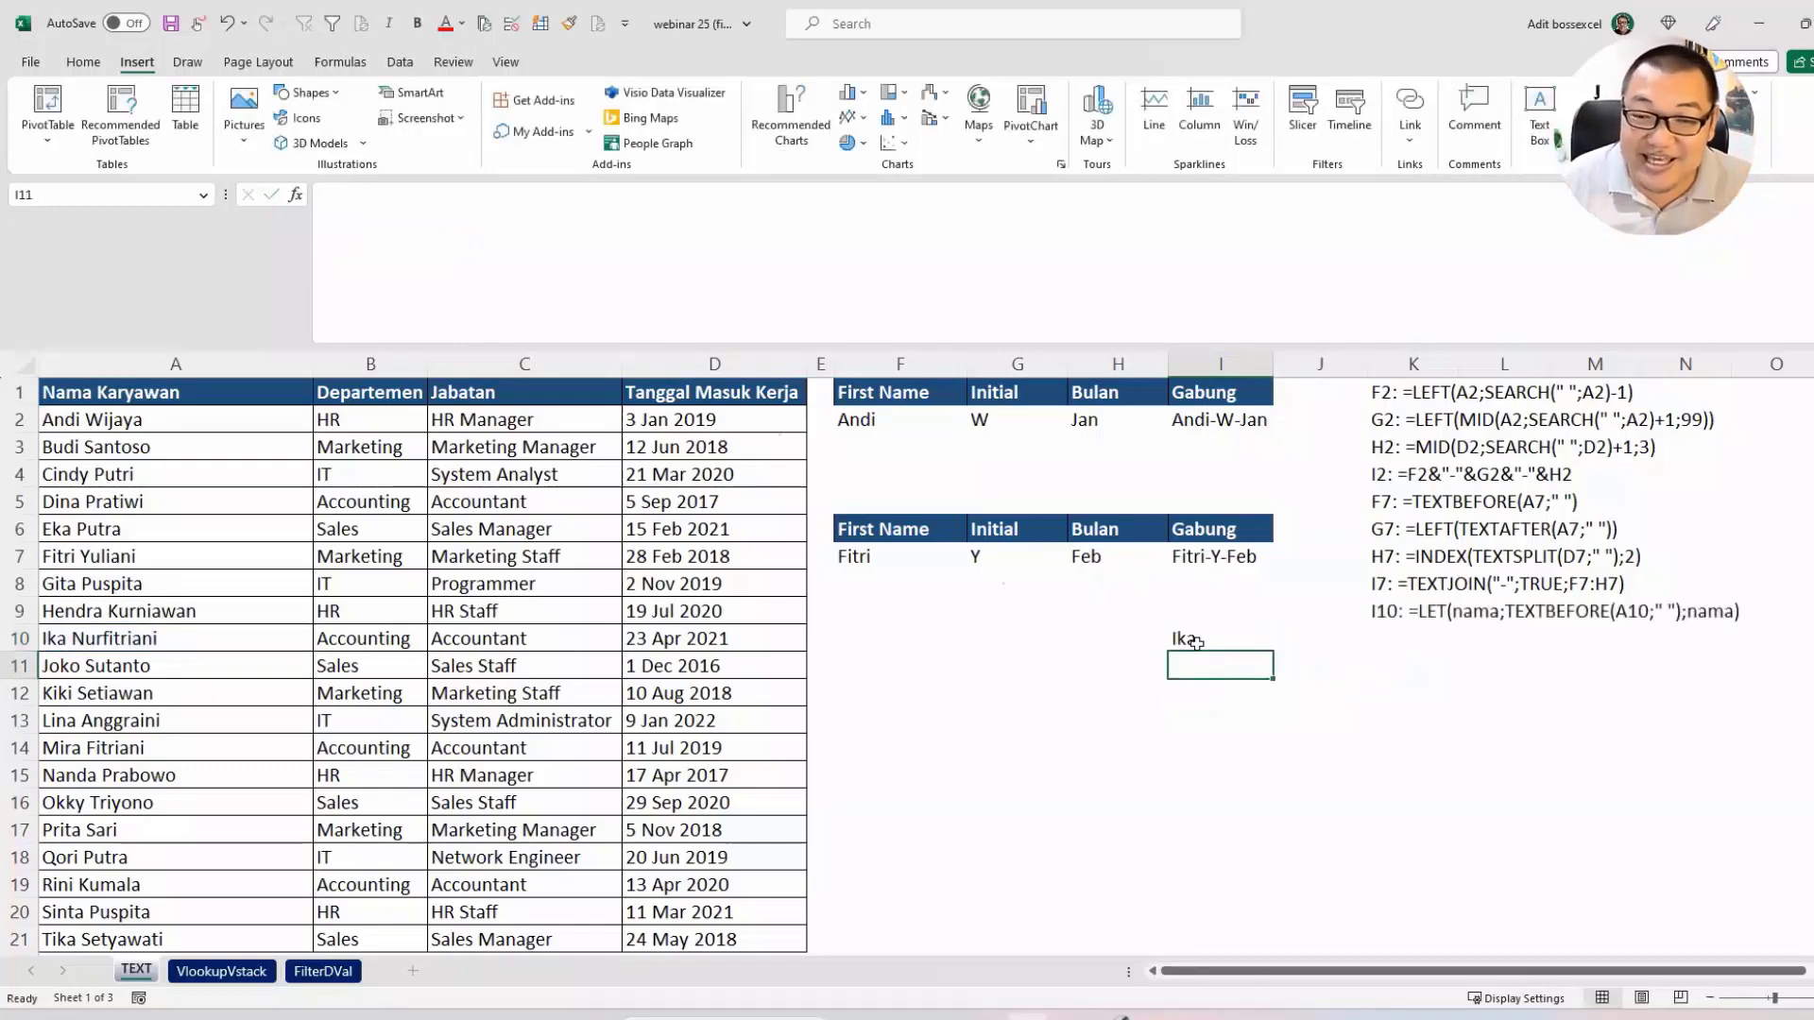
{"action": "key", "text": "Up"}
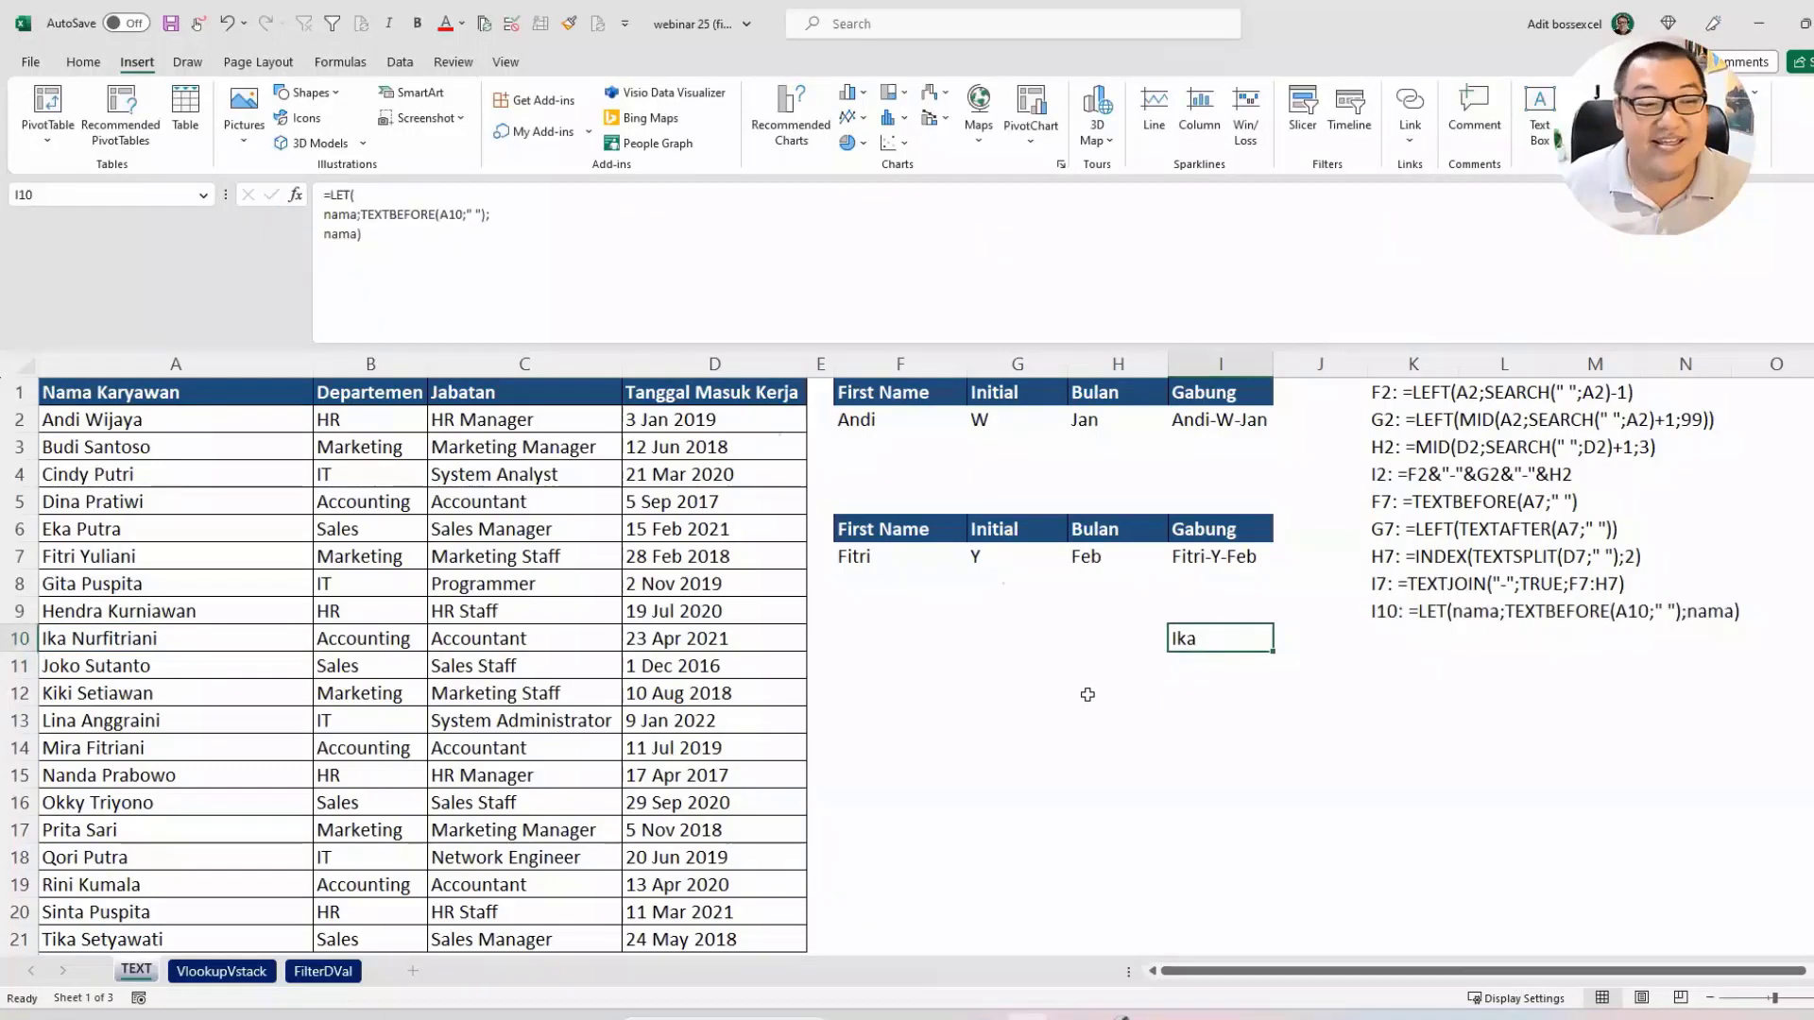
{"action": "left_click", "coordinate": [206, 630]}
{"action": "left_click", "coordinate": [1195, 628]}
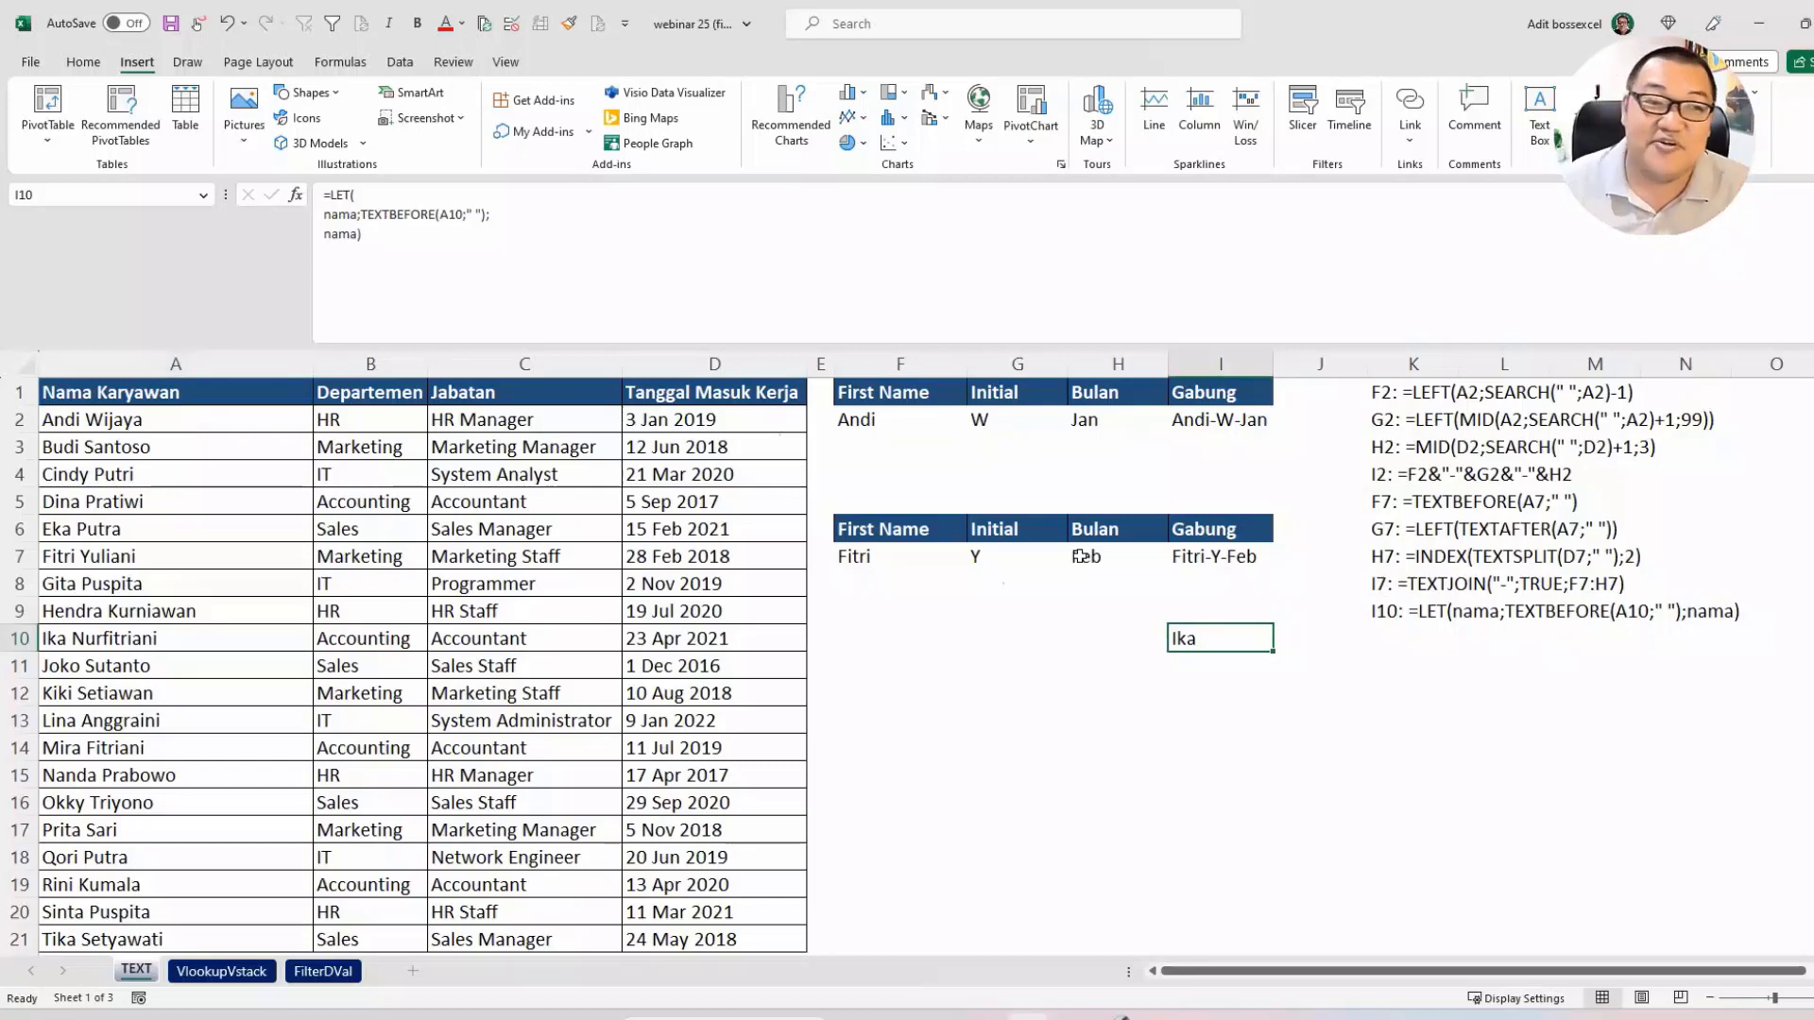
Replace the closing nama argument in I10's formula with a variable initial defined as TEXTAFTER(A10;" ").
{"action": "left_click_drag", "start_coordinate": [371, 233], "coordinate": [312, 231]}
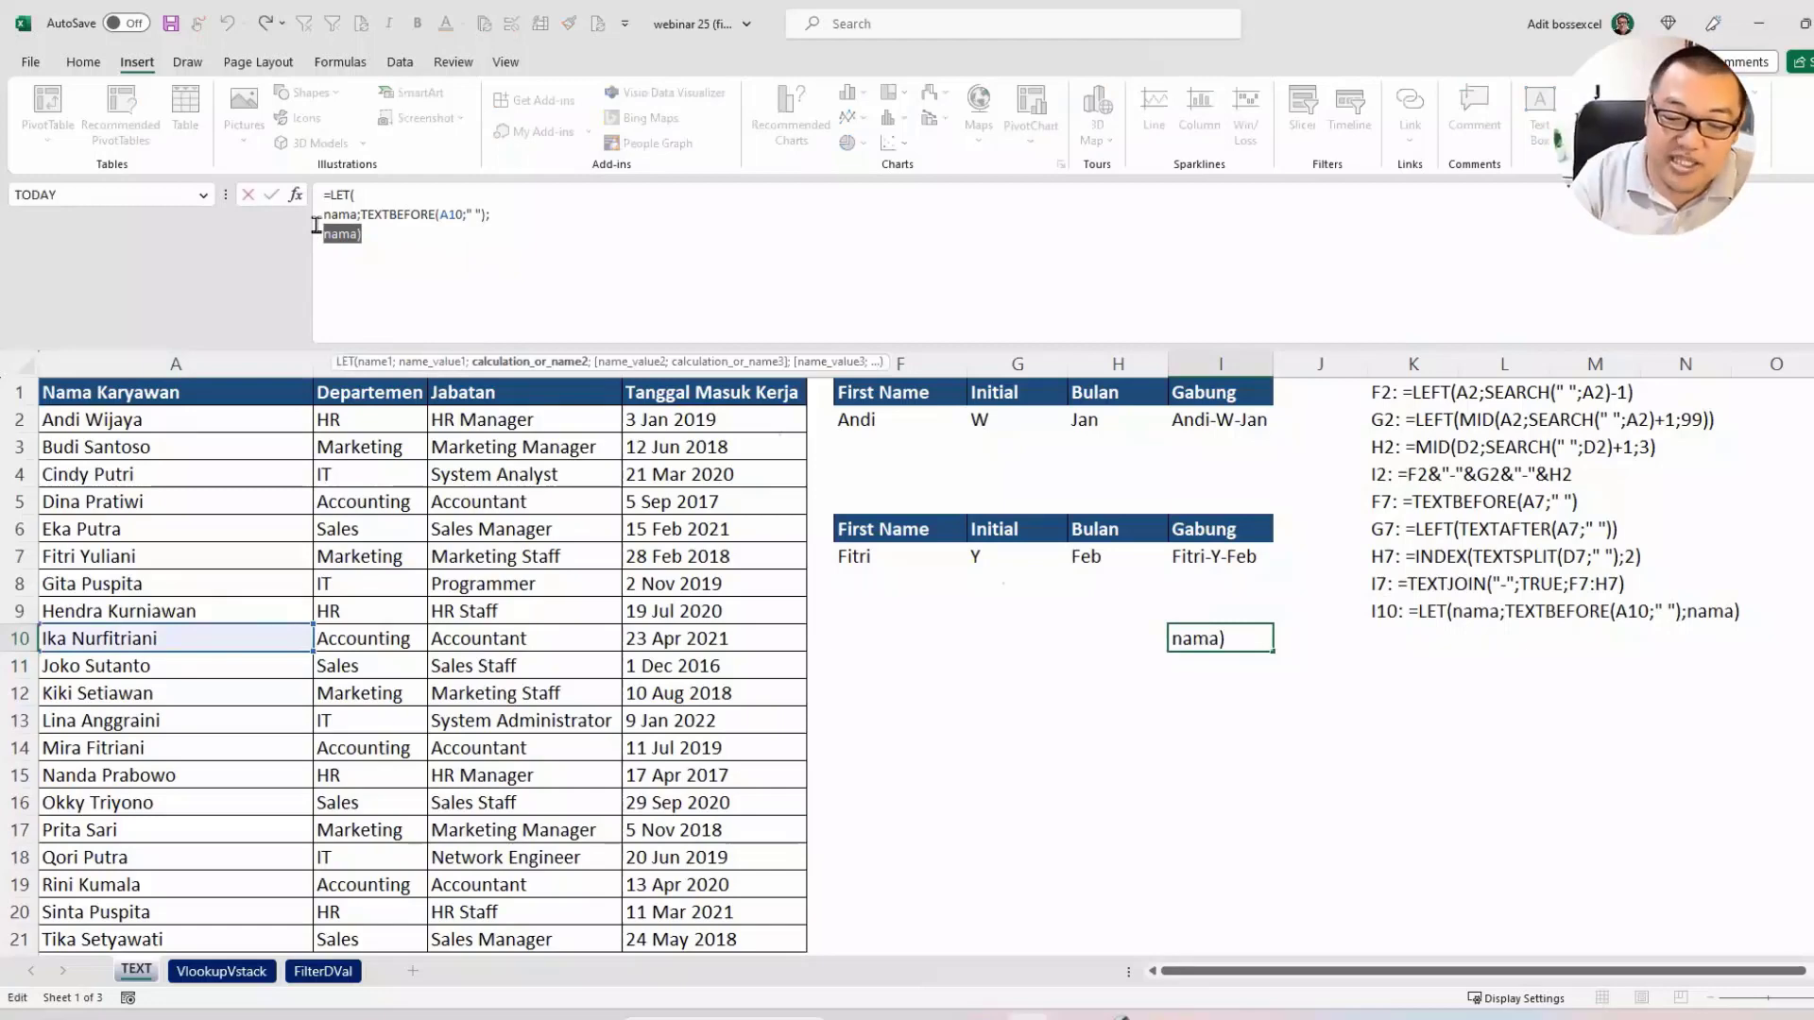
{"action": "type", "text": "ini"}
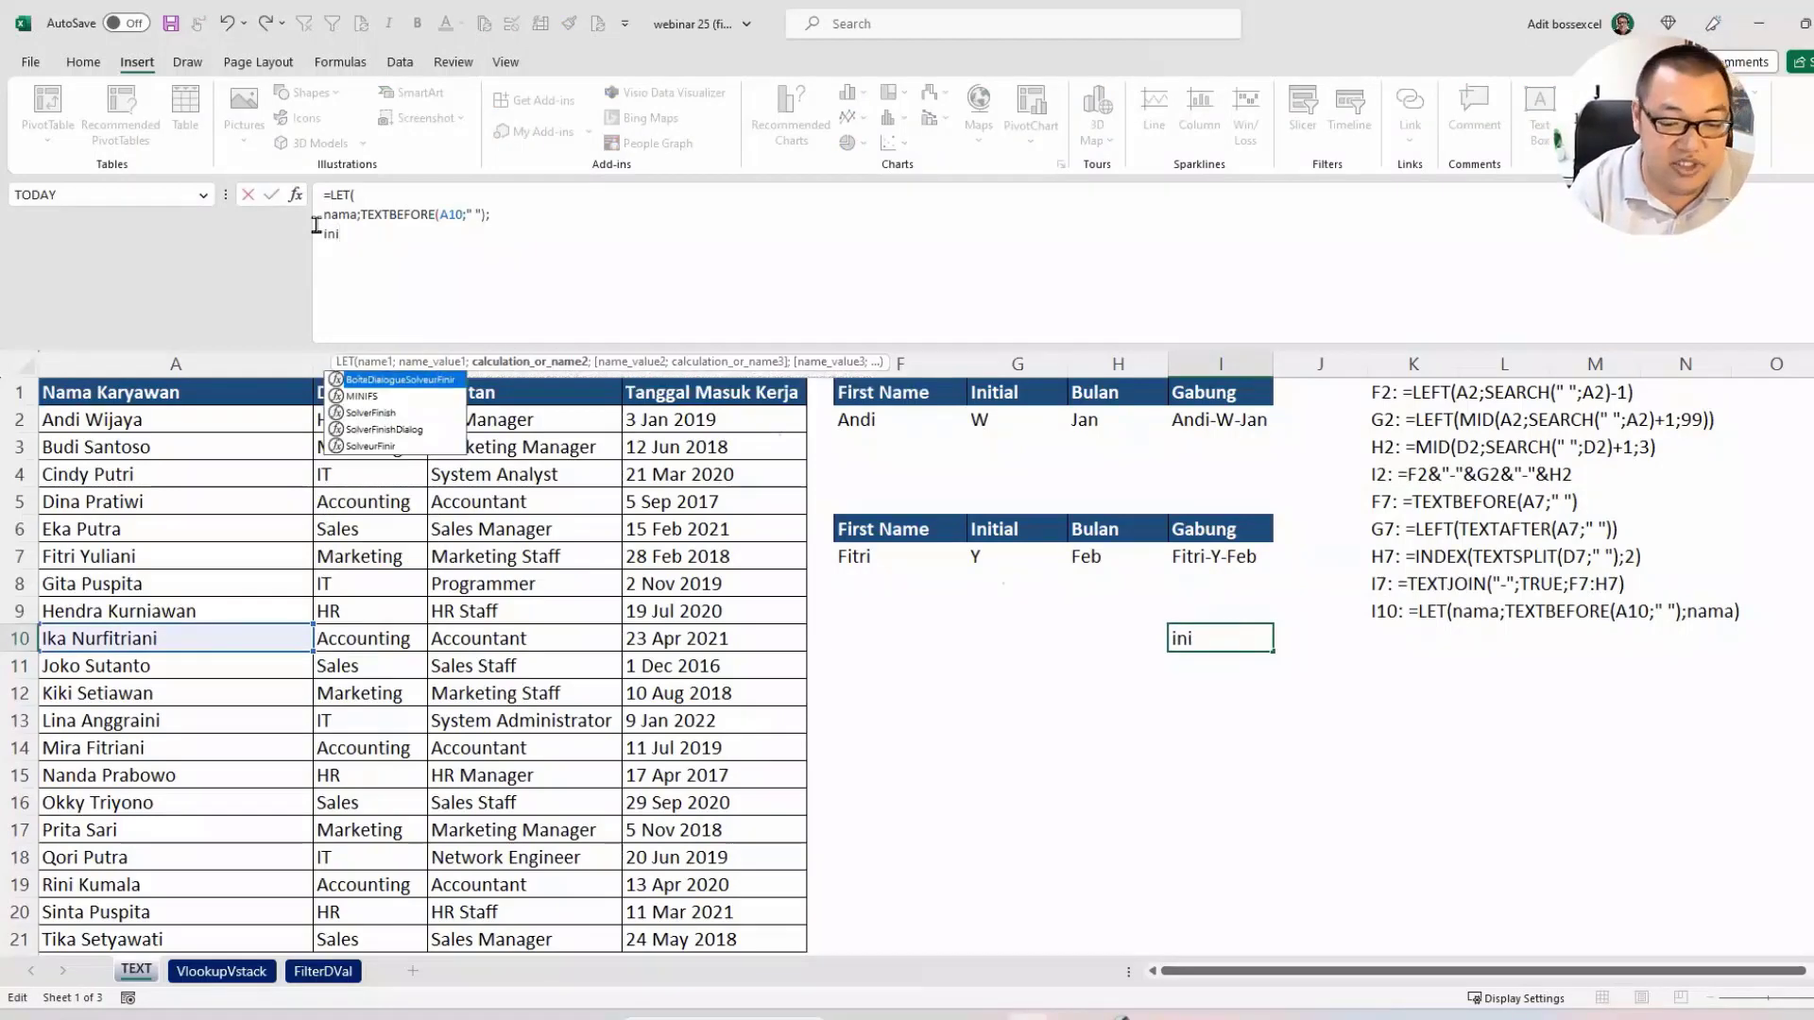
{"action": "type", "text": "tial;"}
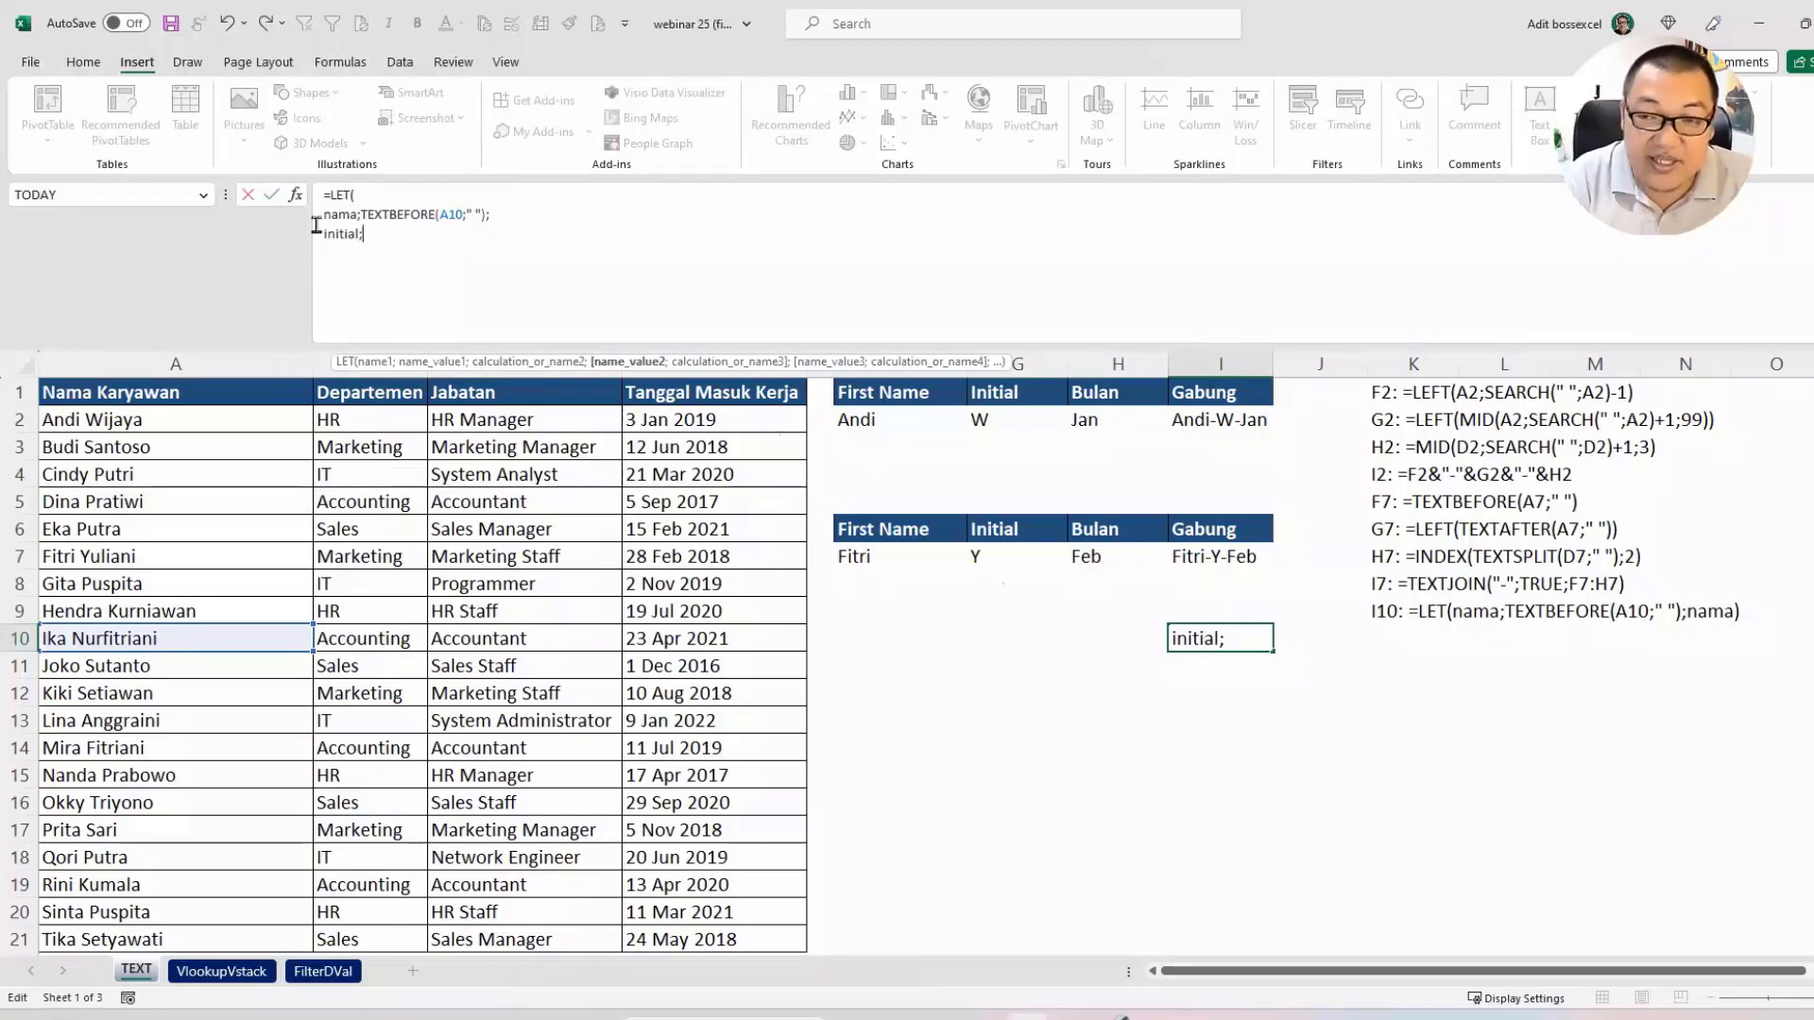
{"action": "type", "text": "tex"}
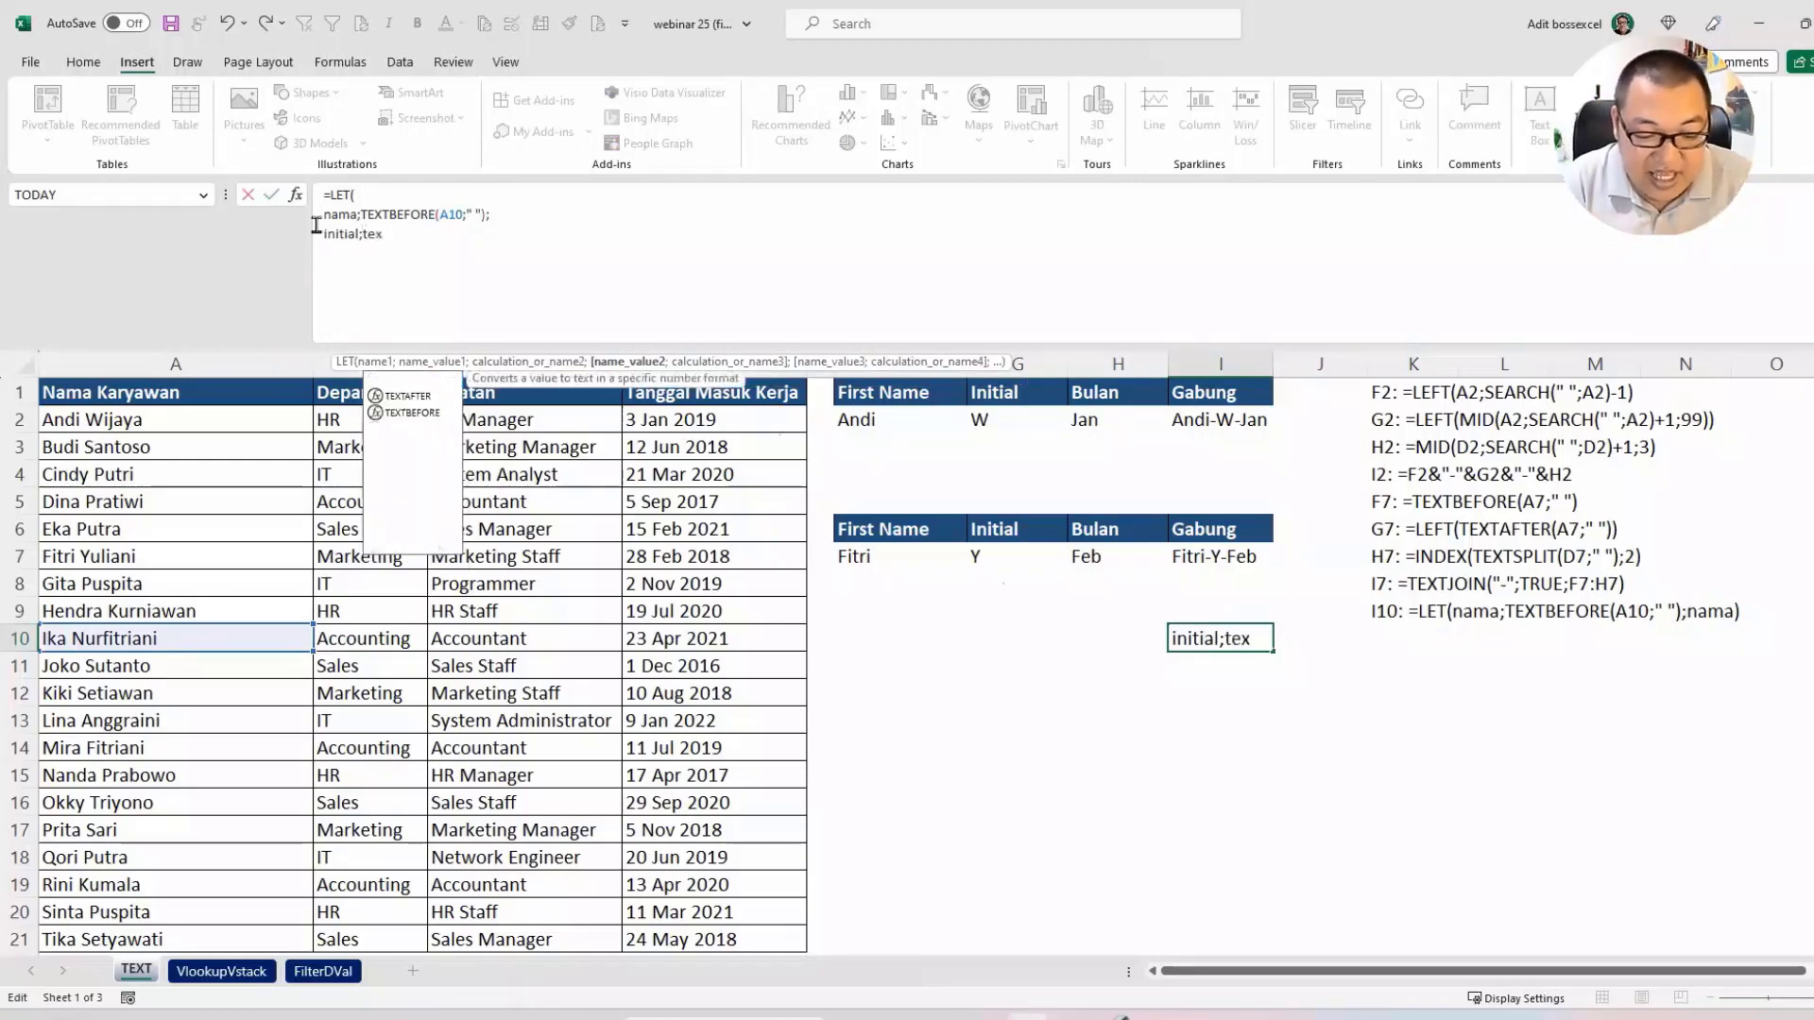
{"action": "type", "text": "aft"}
{"action": "key", "text": "Tab"}
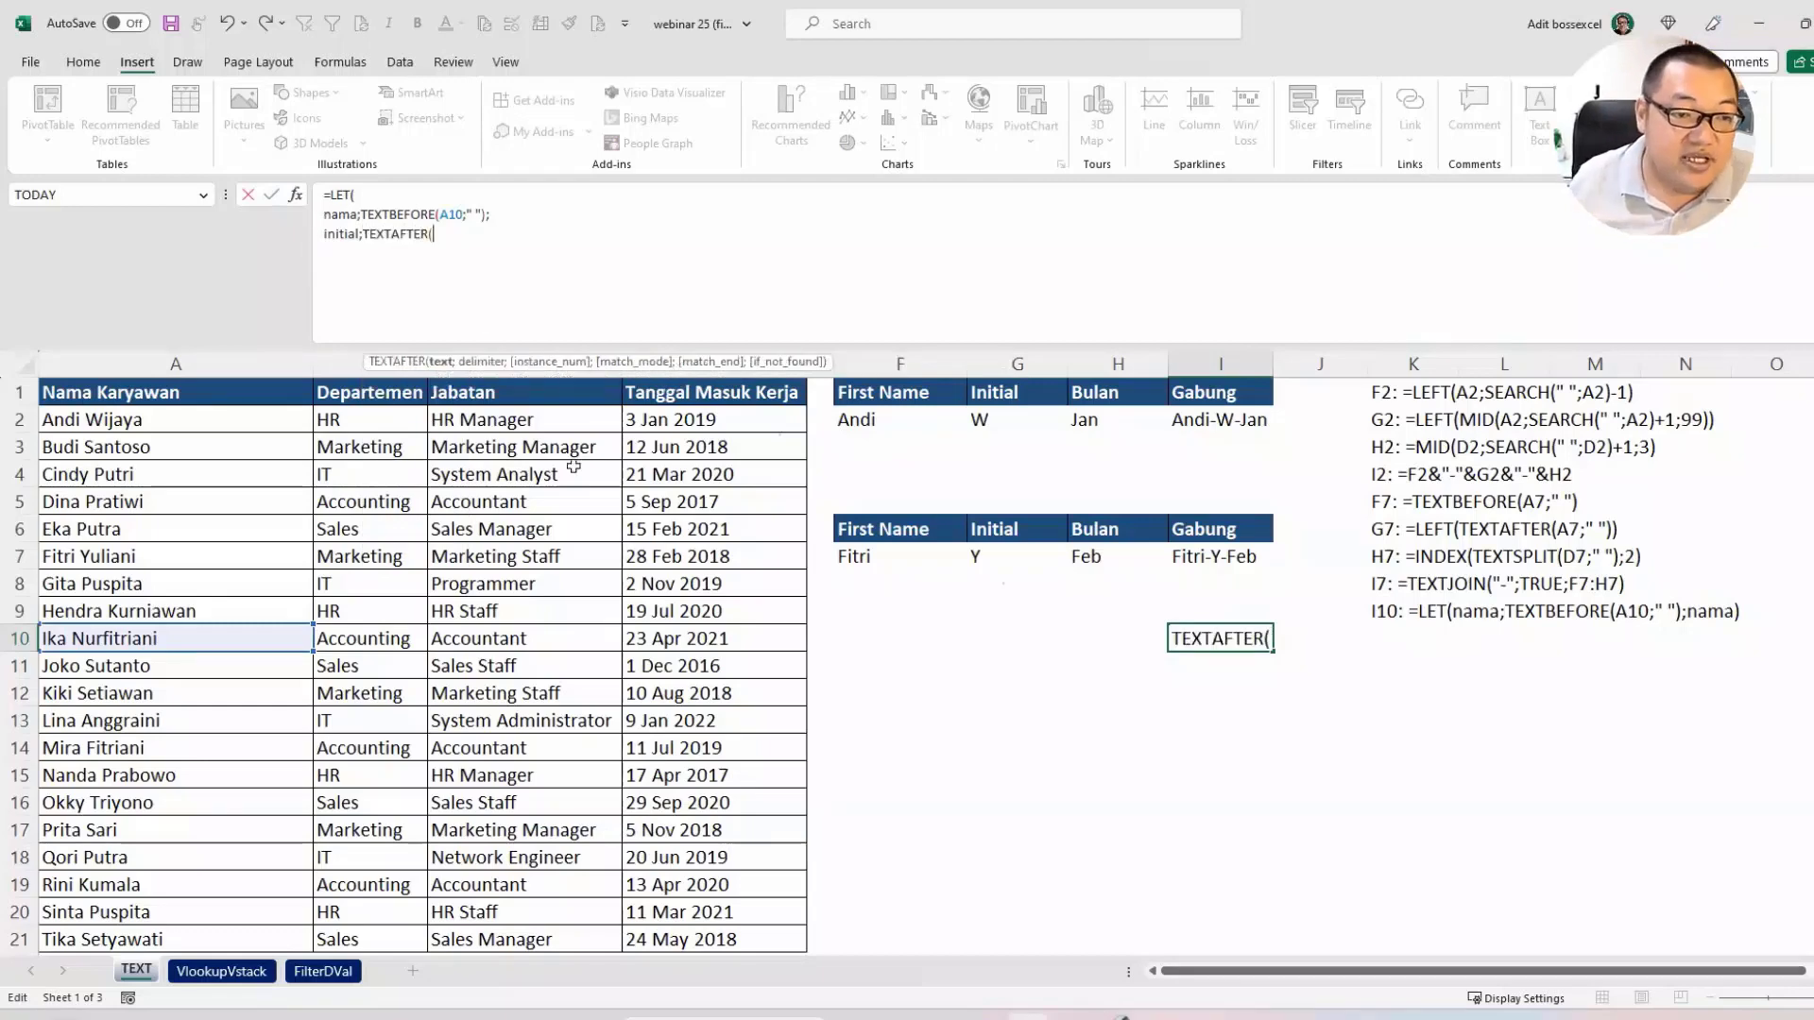
{"action": "left_click", "coordinate": [286, 644]}
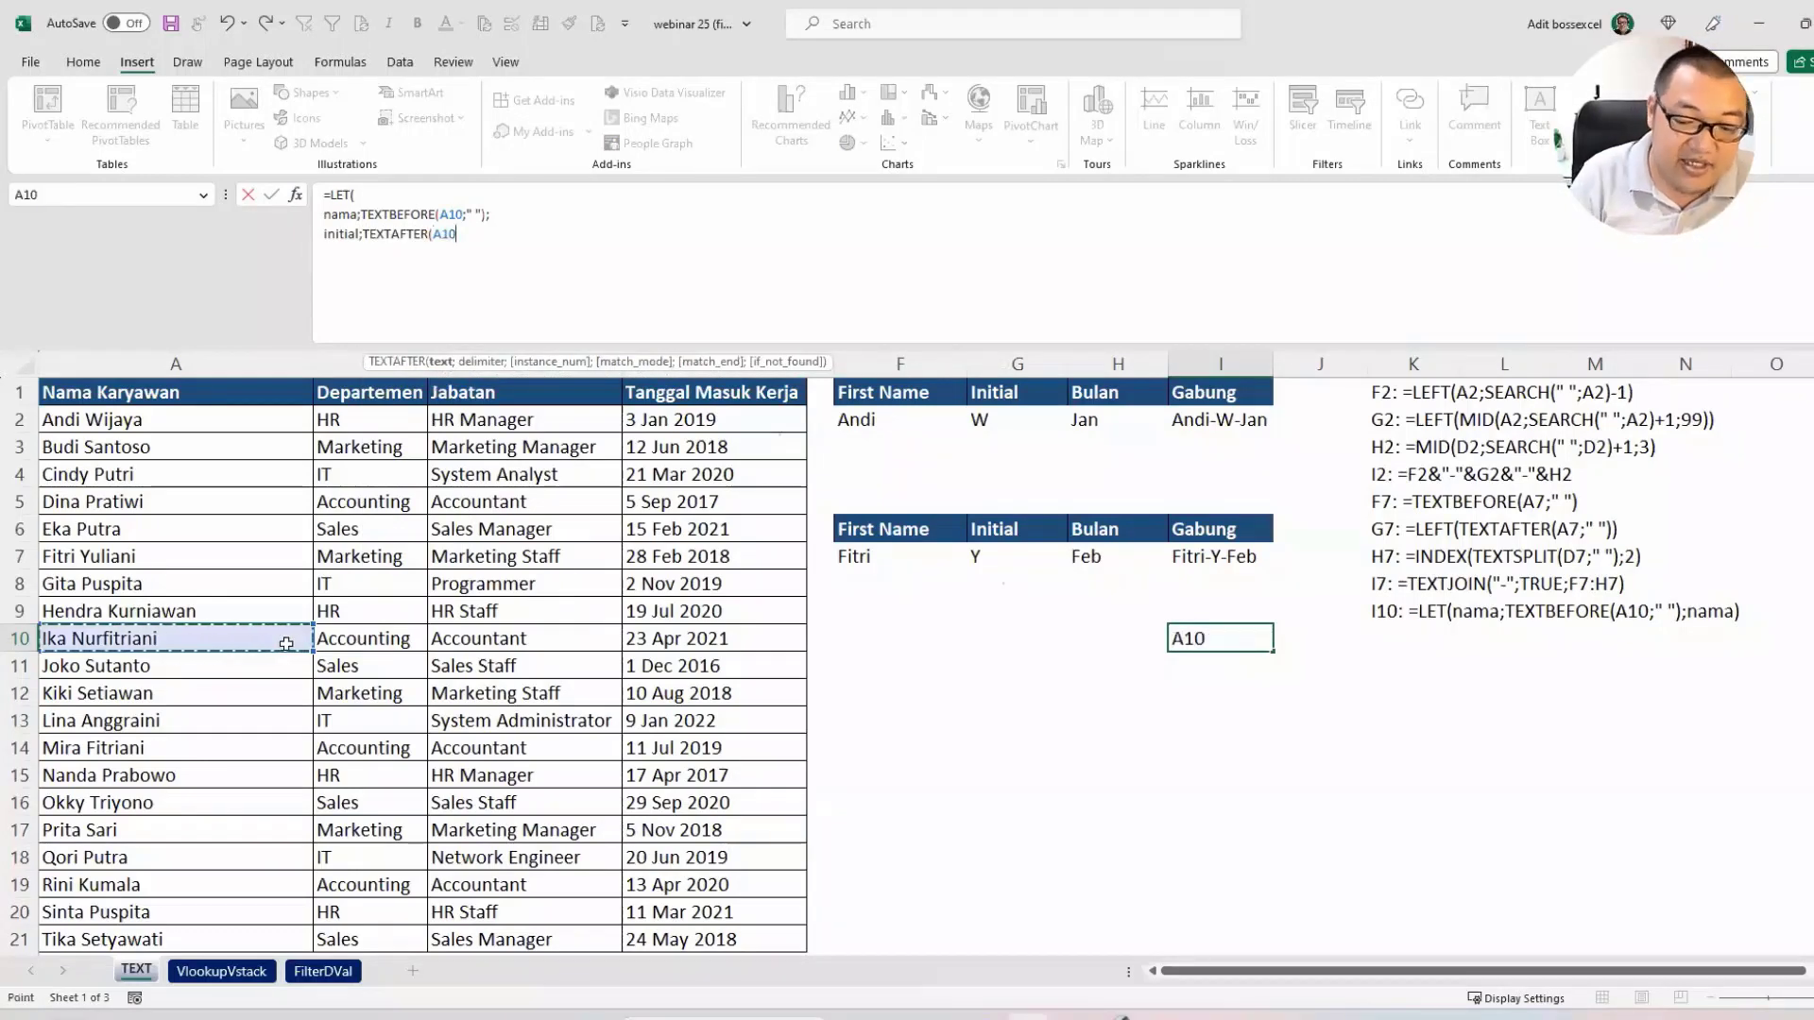
{"action": "type", "text": ";\" \""}
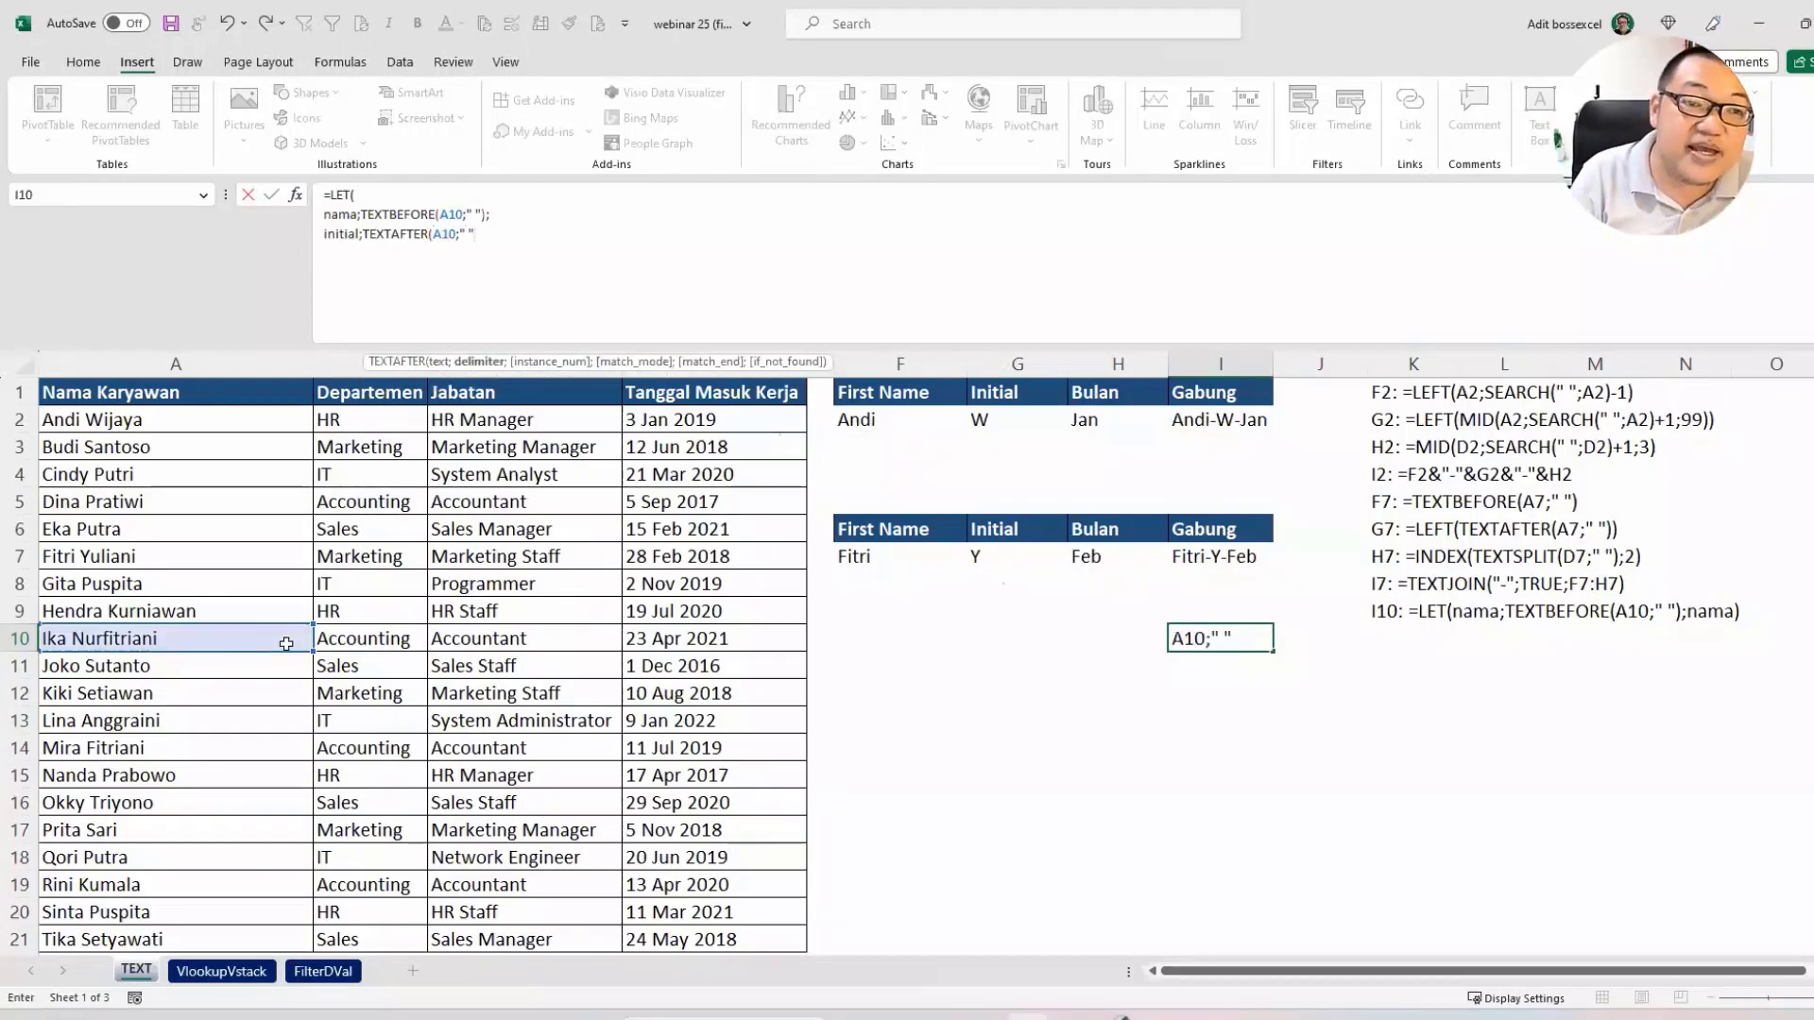
{"action": "type", "text": ")"}
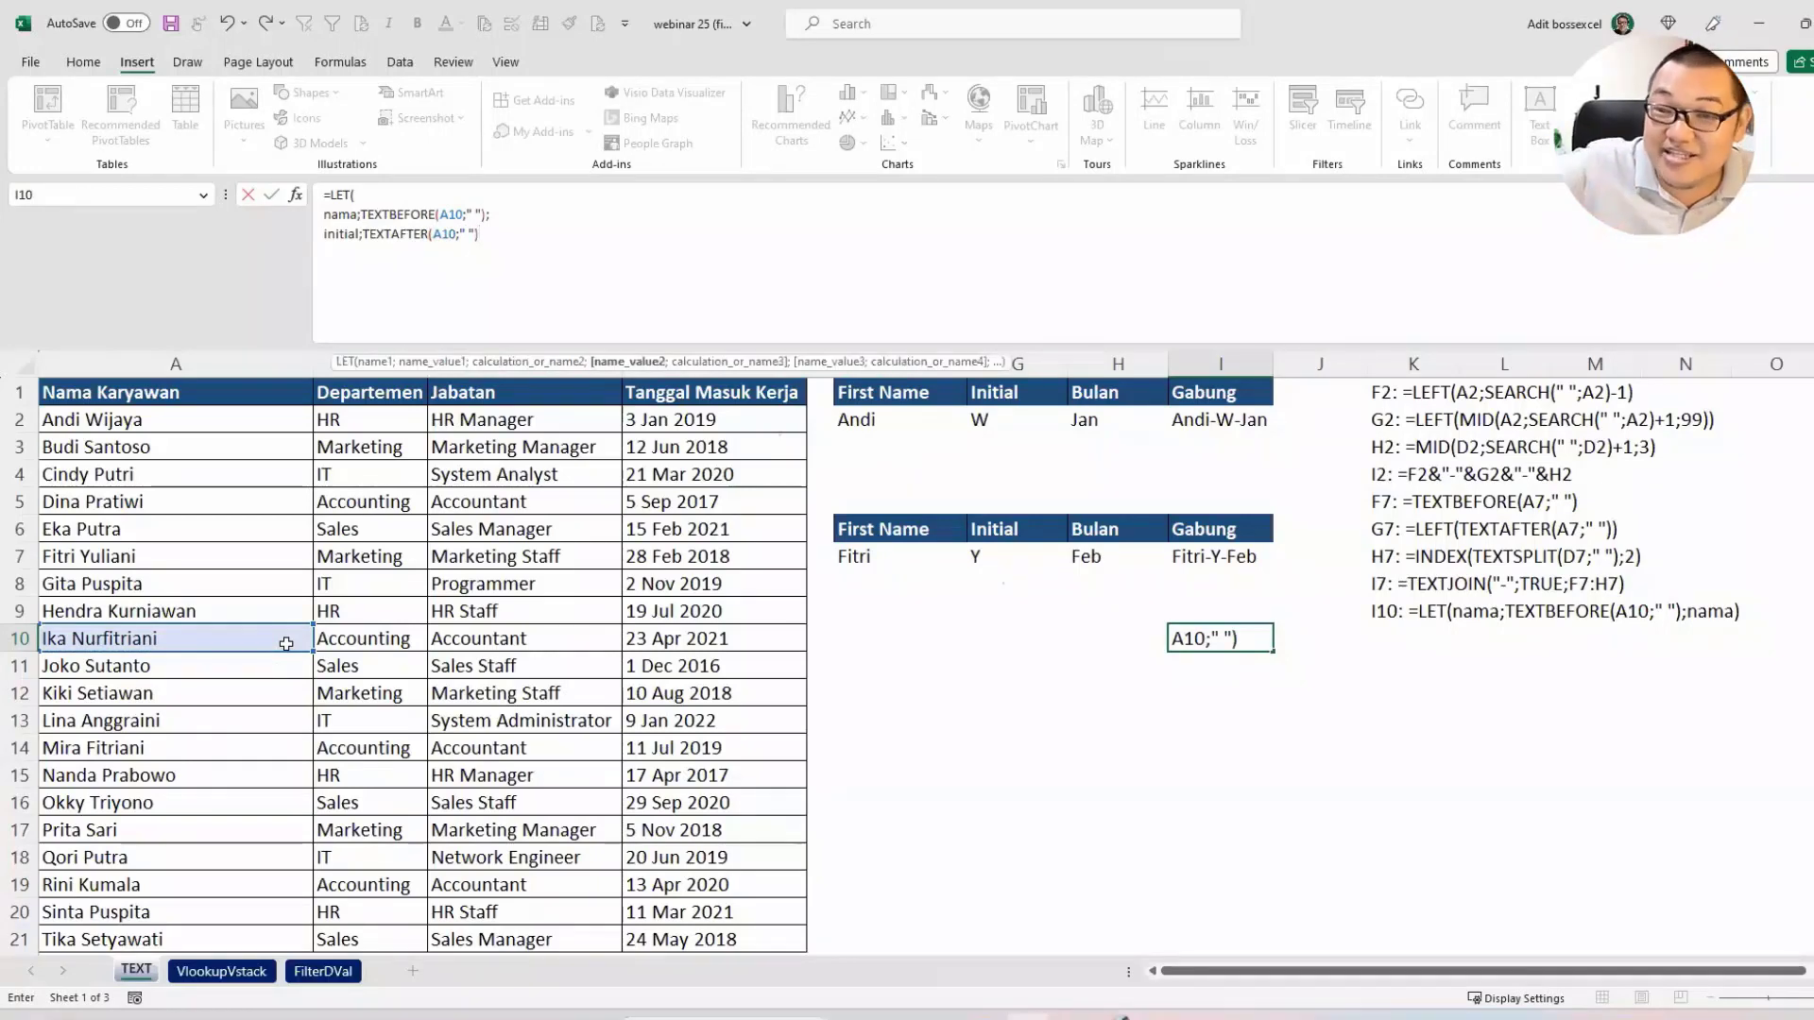
{"action": "type", "text": ";"}
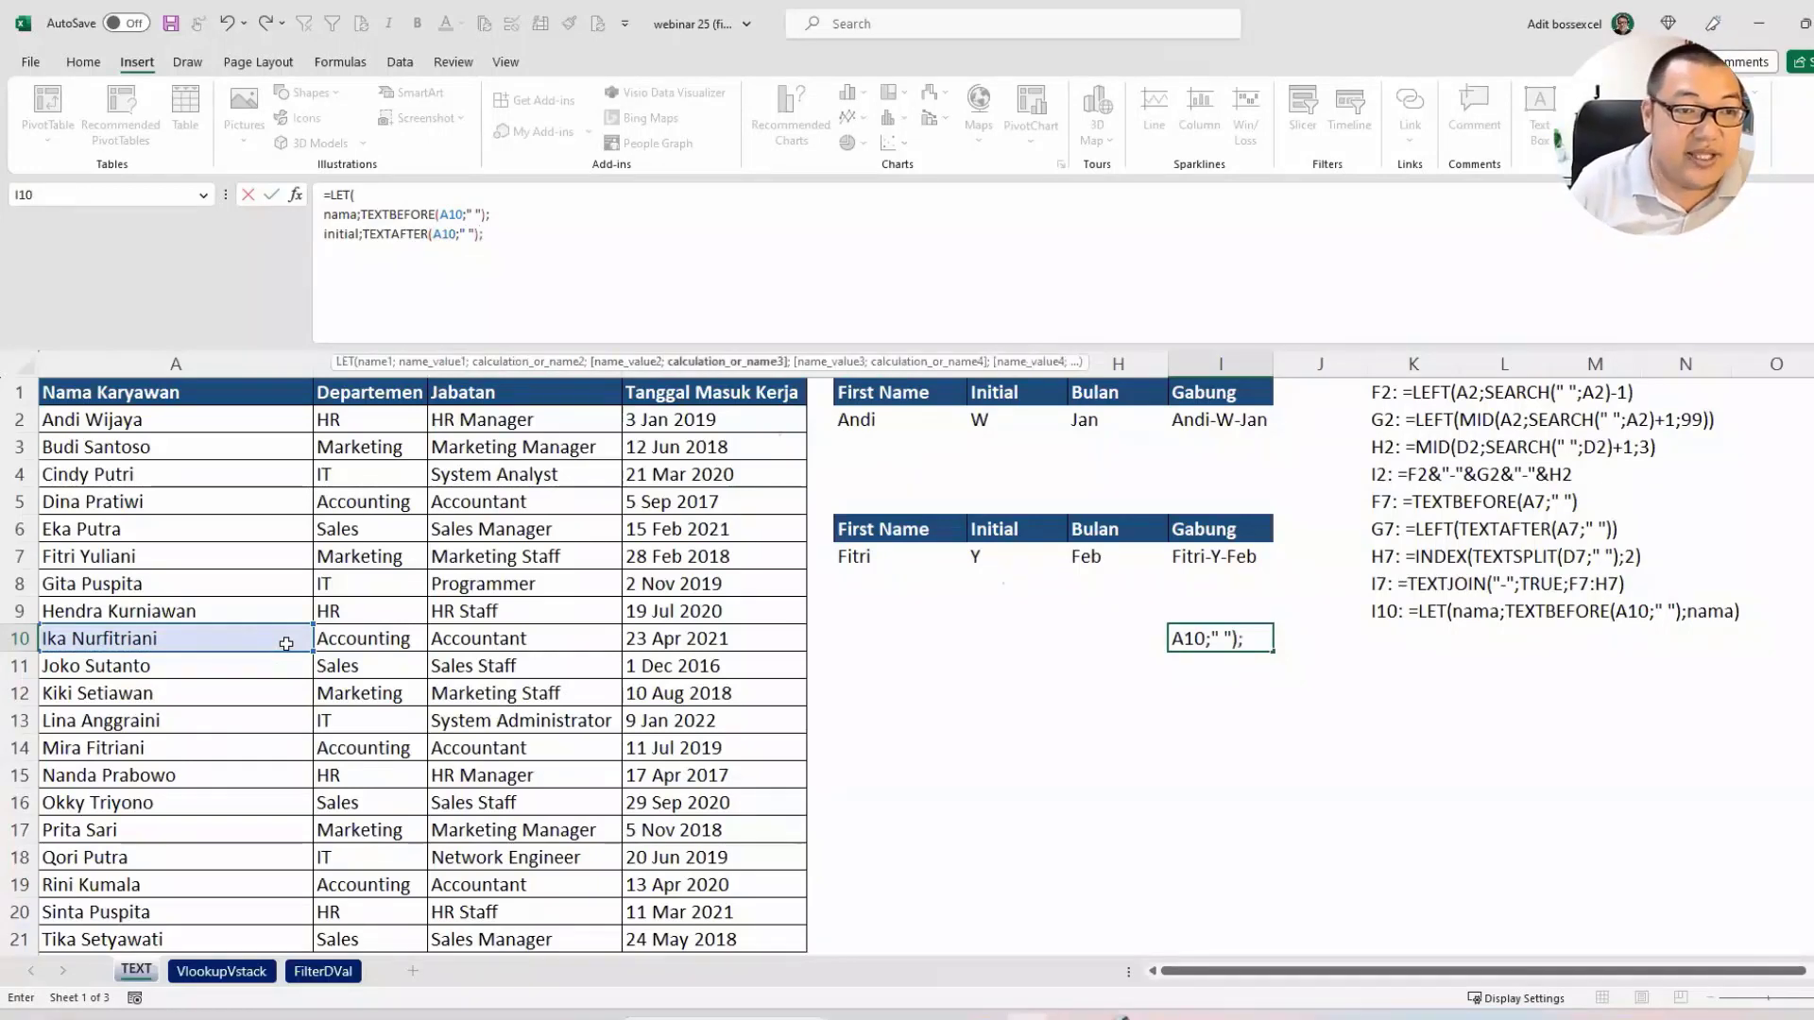
Wrap the TEXTAFTER expression of the initial variable in LEFT, giving LEFT(TEXTAFTER(A10;" ")).
{"action": "left_click", "coordinate": [364, 234]}
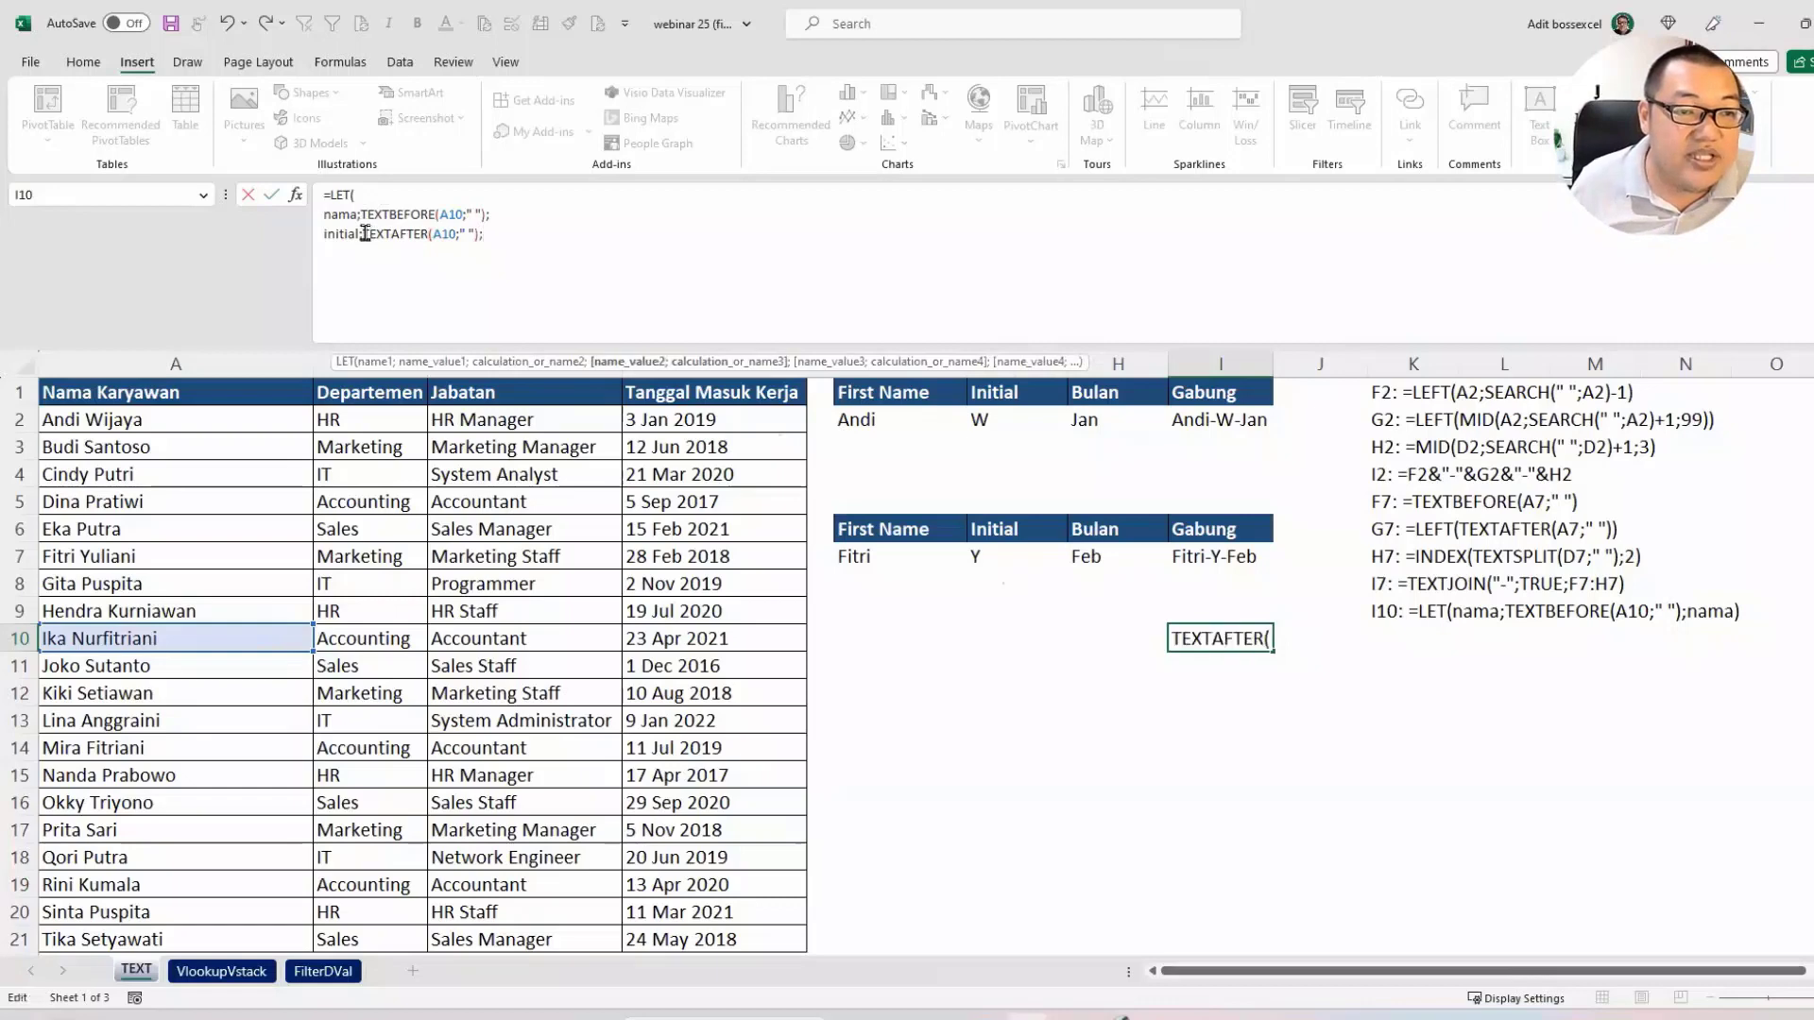
{"action": "type", "text": "left("}
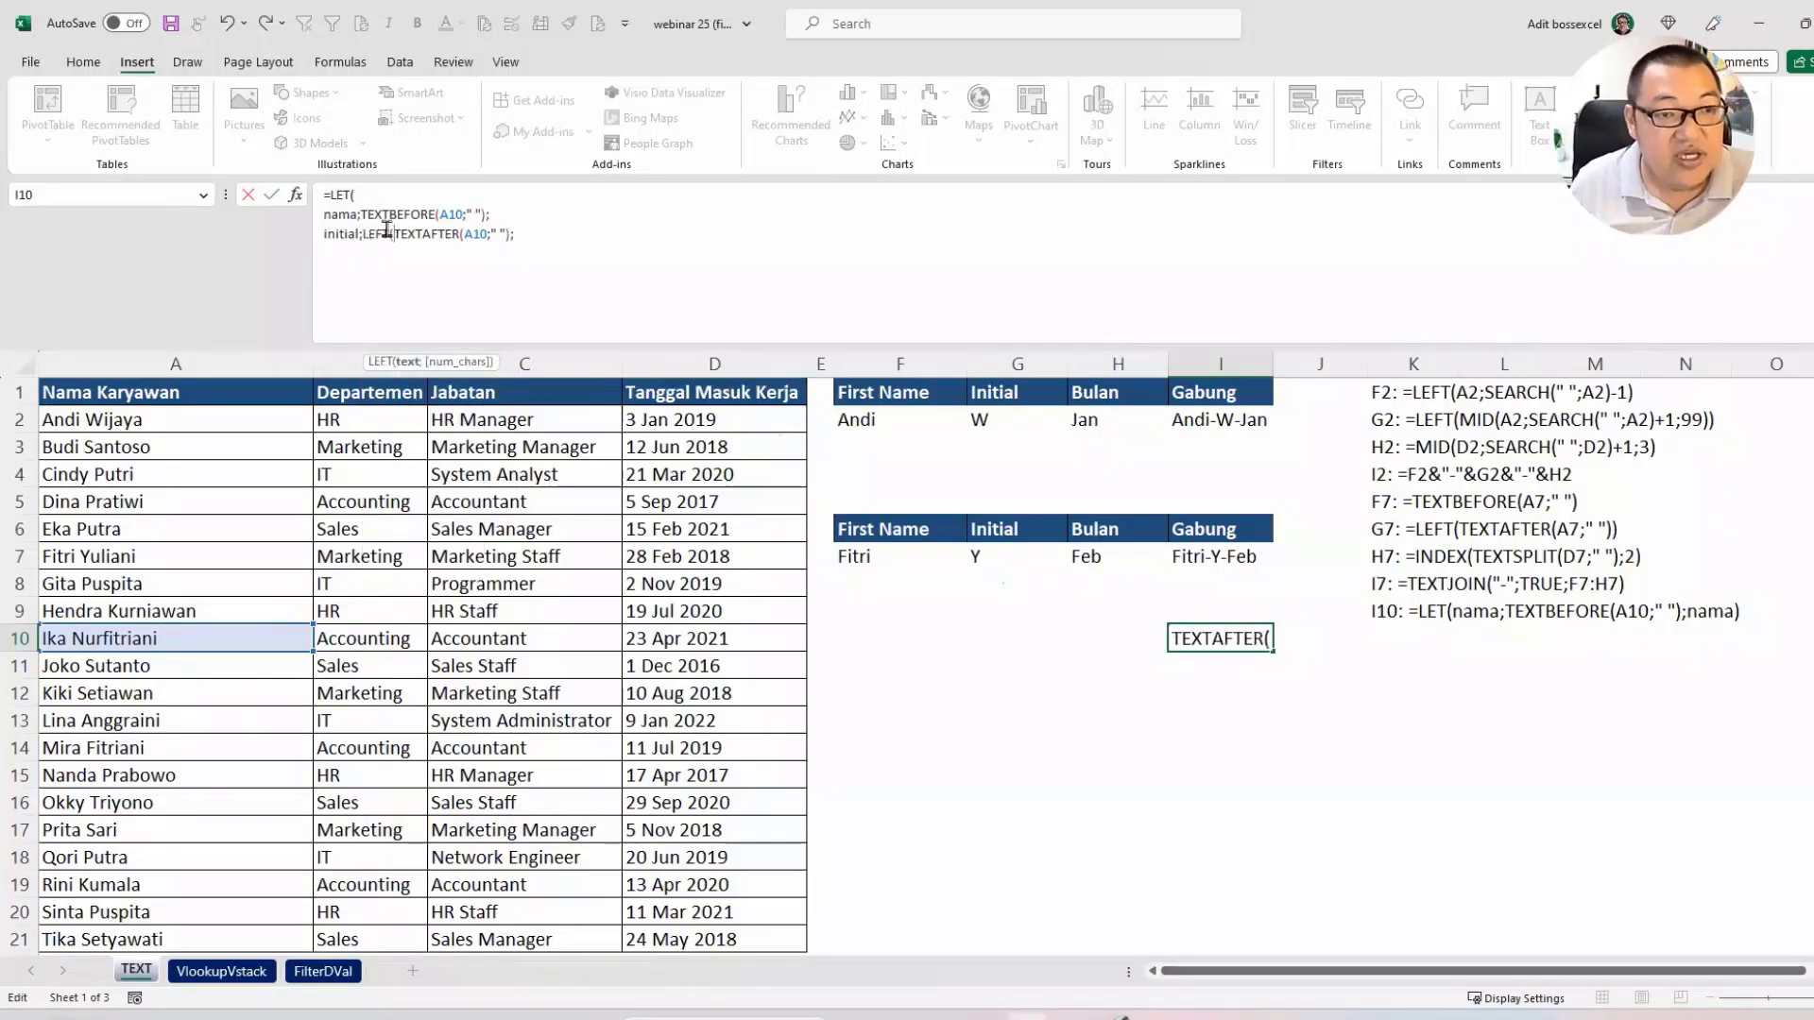
{"action": "left_click_drag", "start_coordinate": [395, 235], "coordinate": [510, 235]}
{"action": "left_click", "coordinate": [535, 240]}
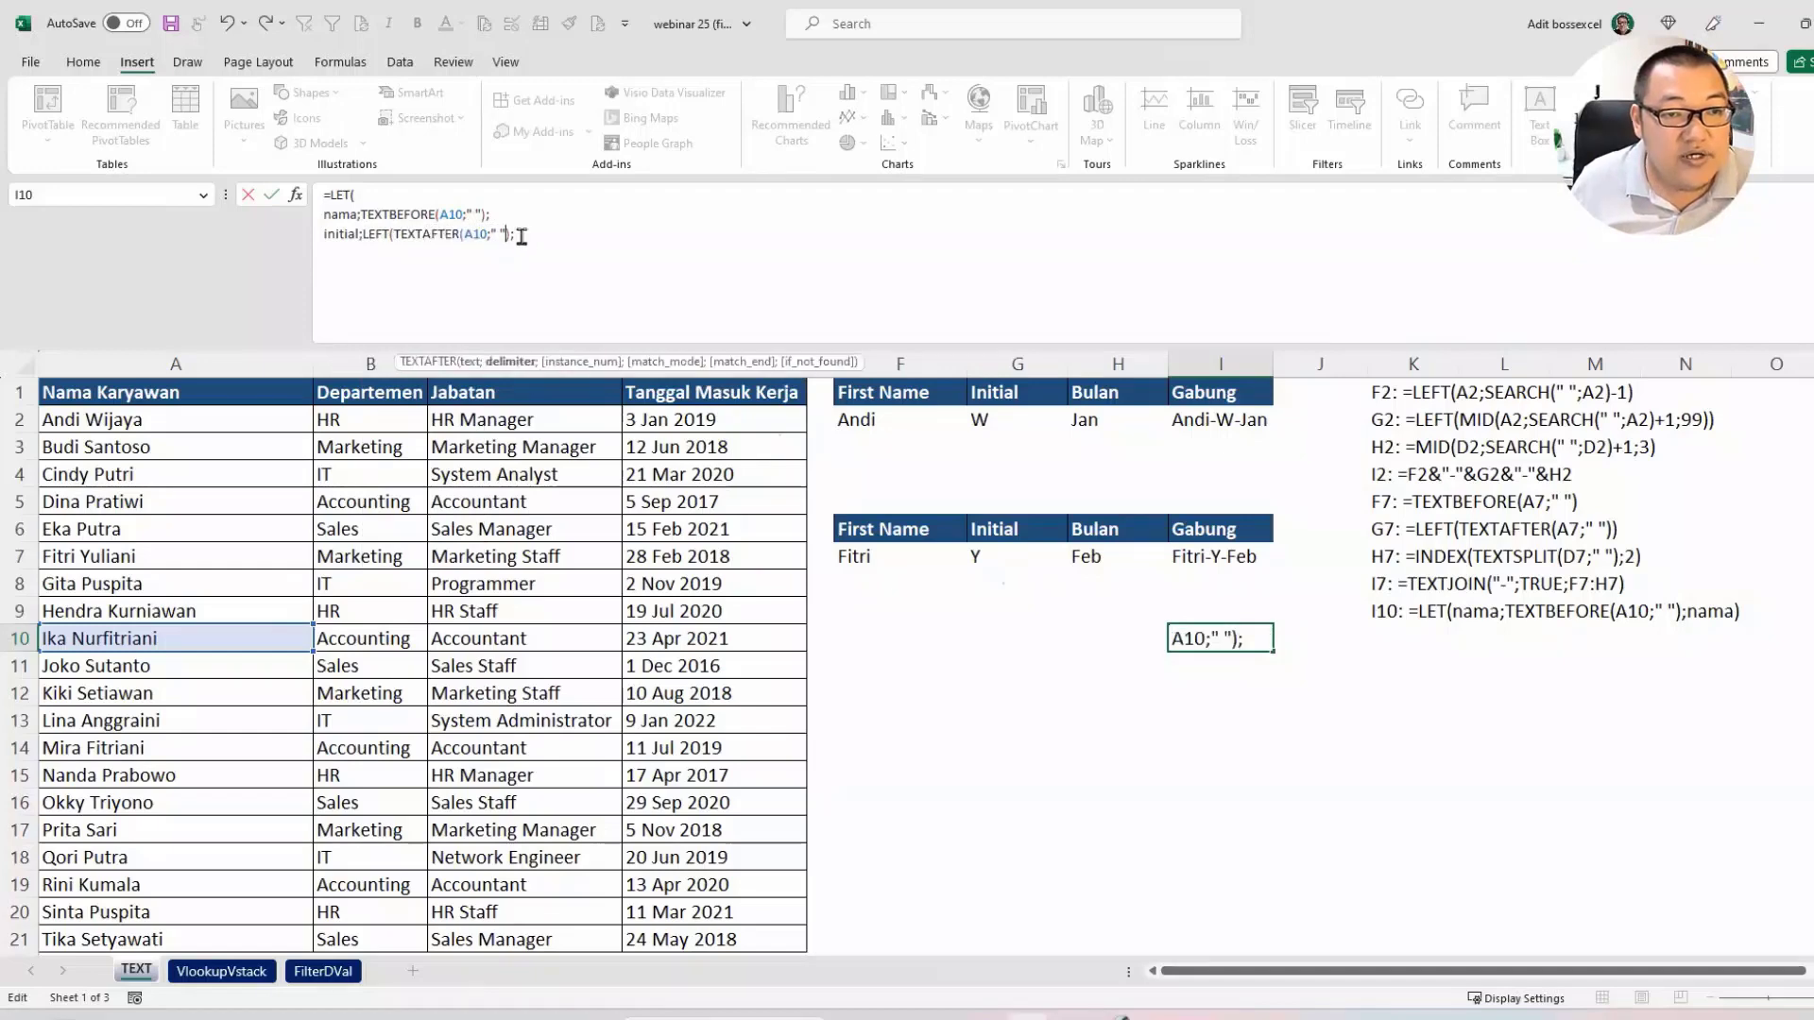
{"action": "left_click", "coordinate": [516, 231]}
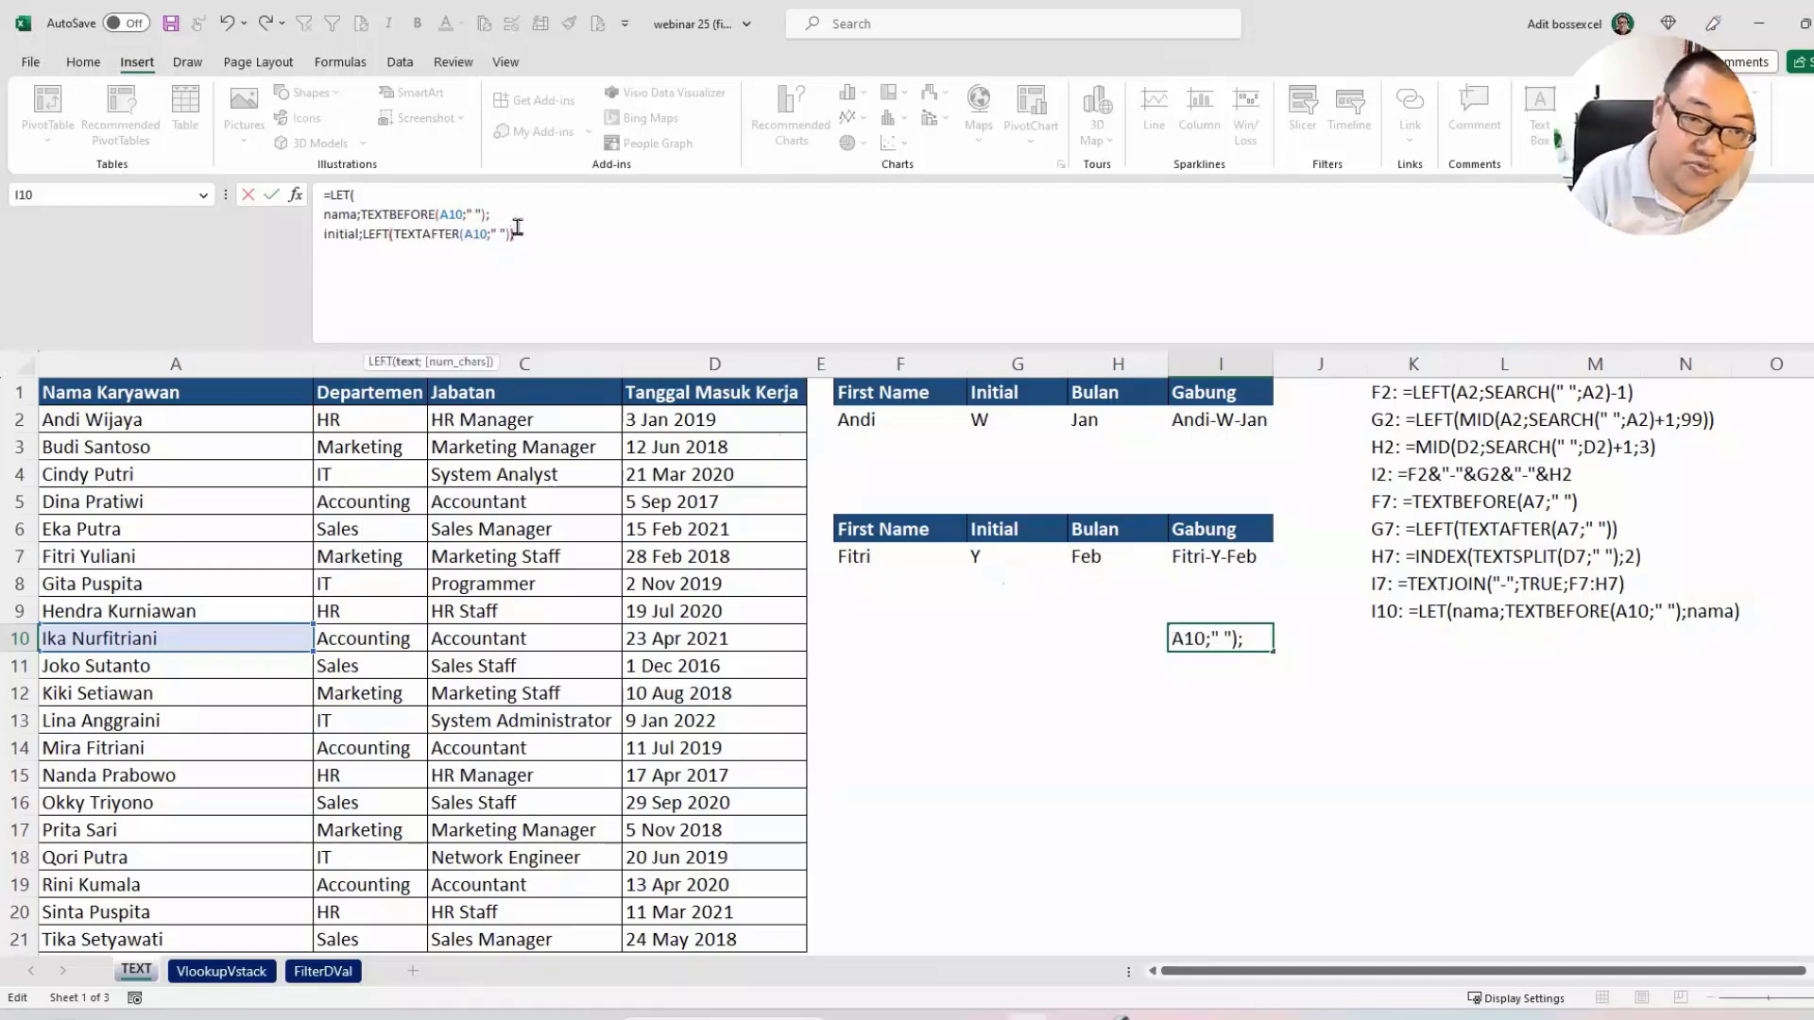
{"action": "type", "text": ")"}
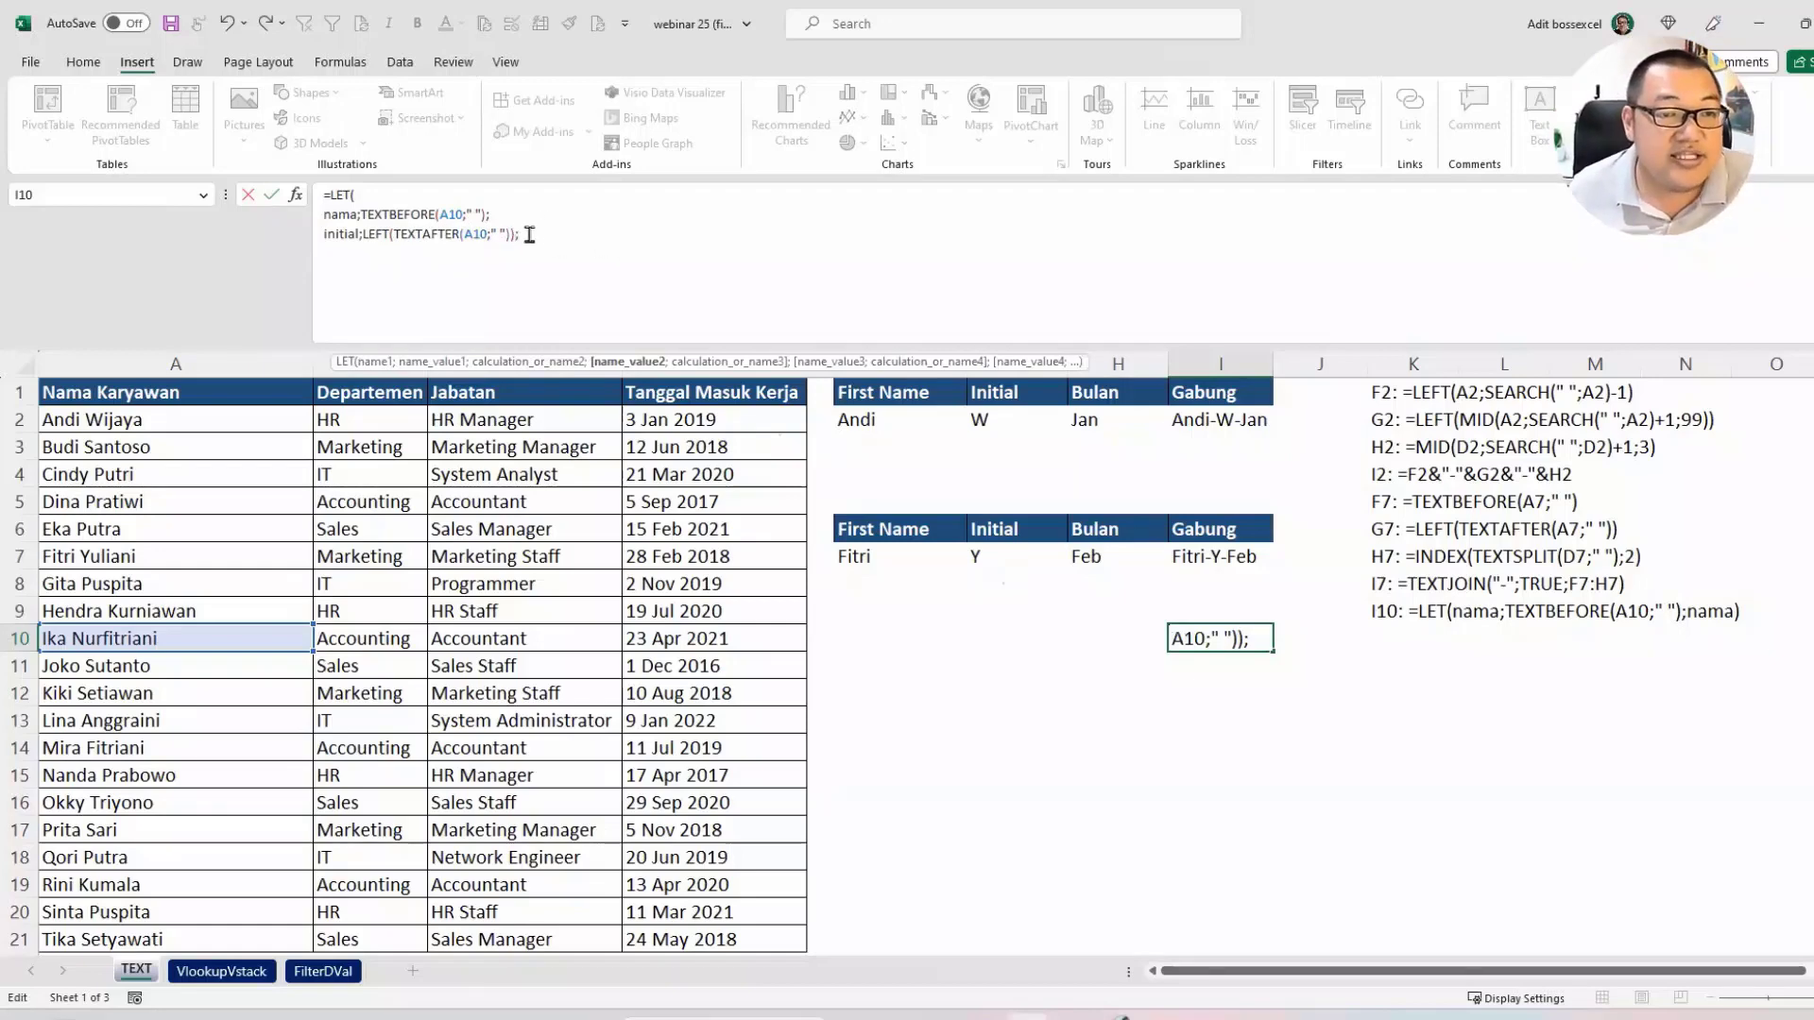
Make initial the final result of the LET formula in I10 on a new line and enter the formula.
{"action": "left_click", "coordinate": [530, 235]}
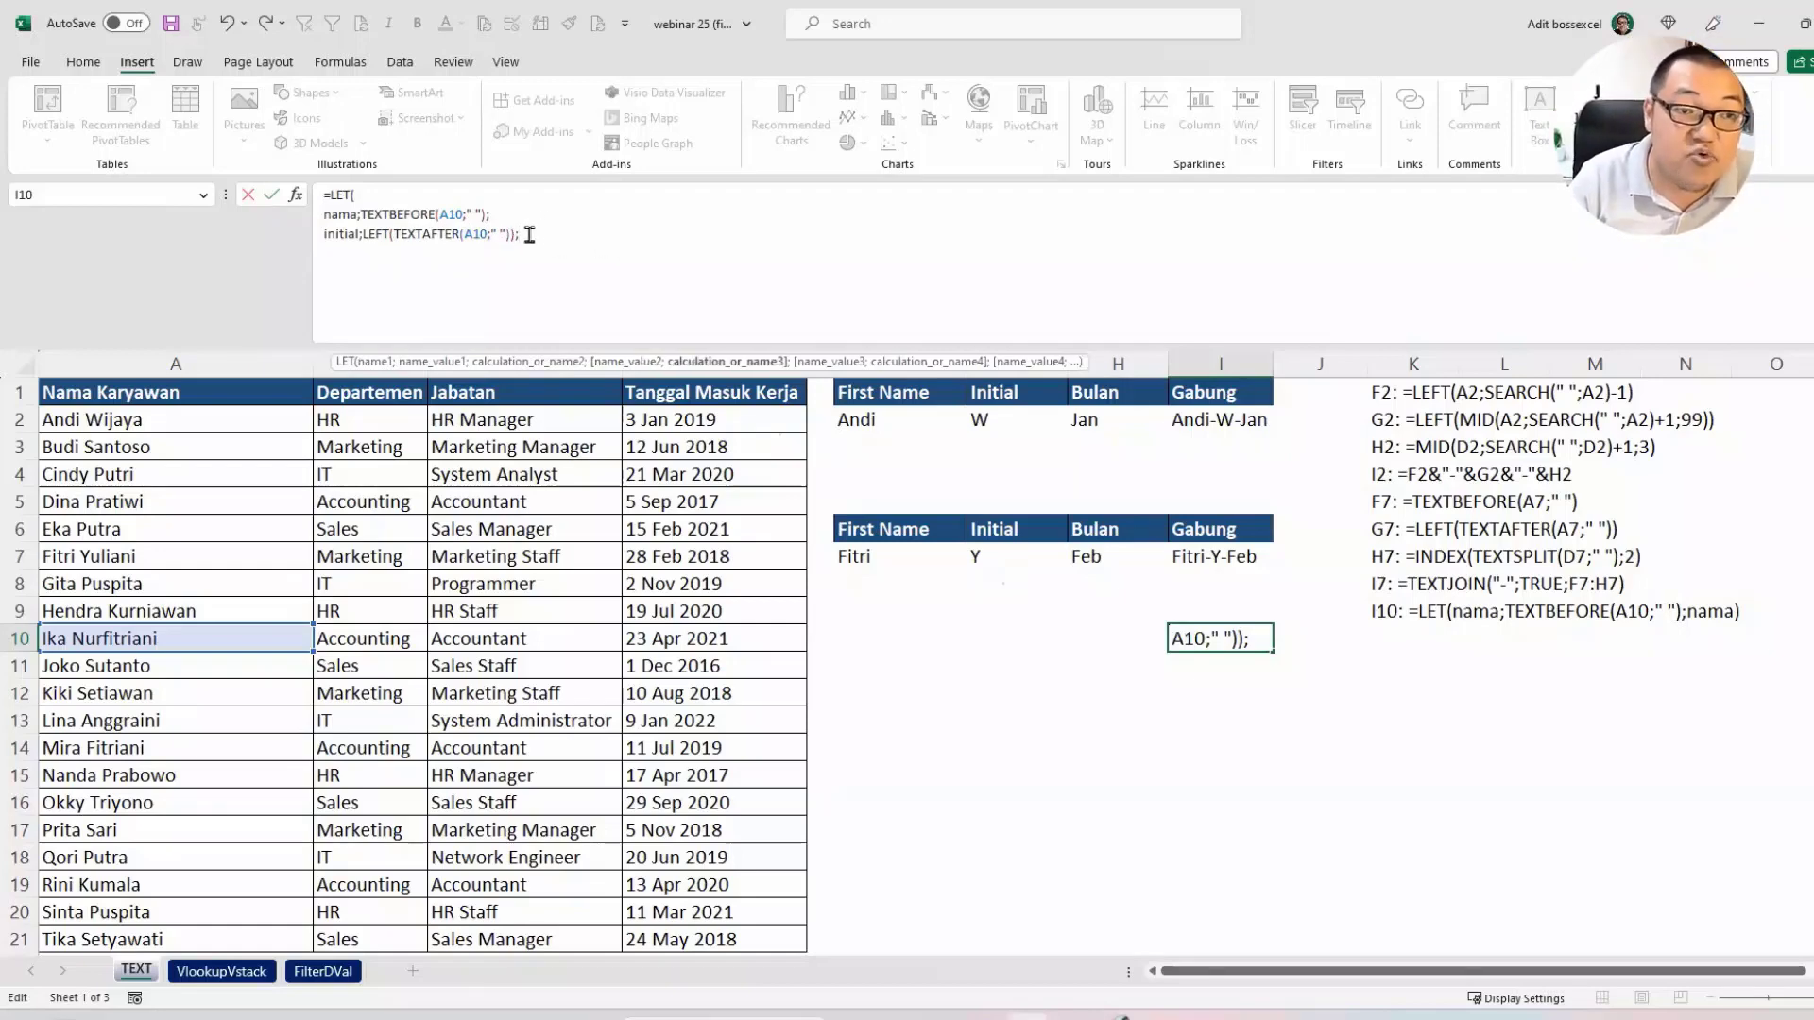
{"action": "key", "text": "alt+Return"}
{"action": "type", "text": "in"}
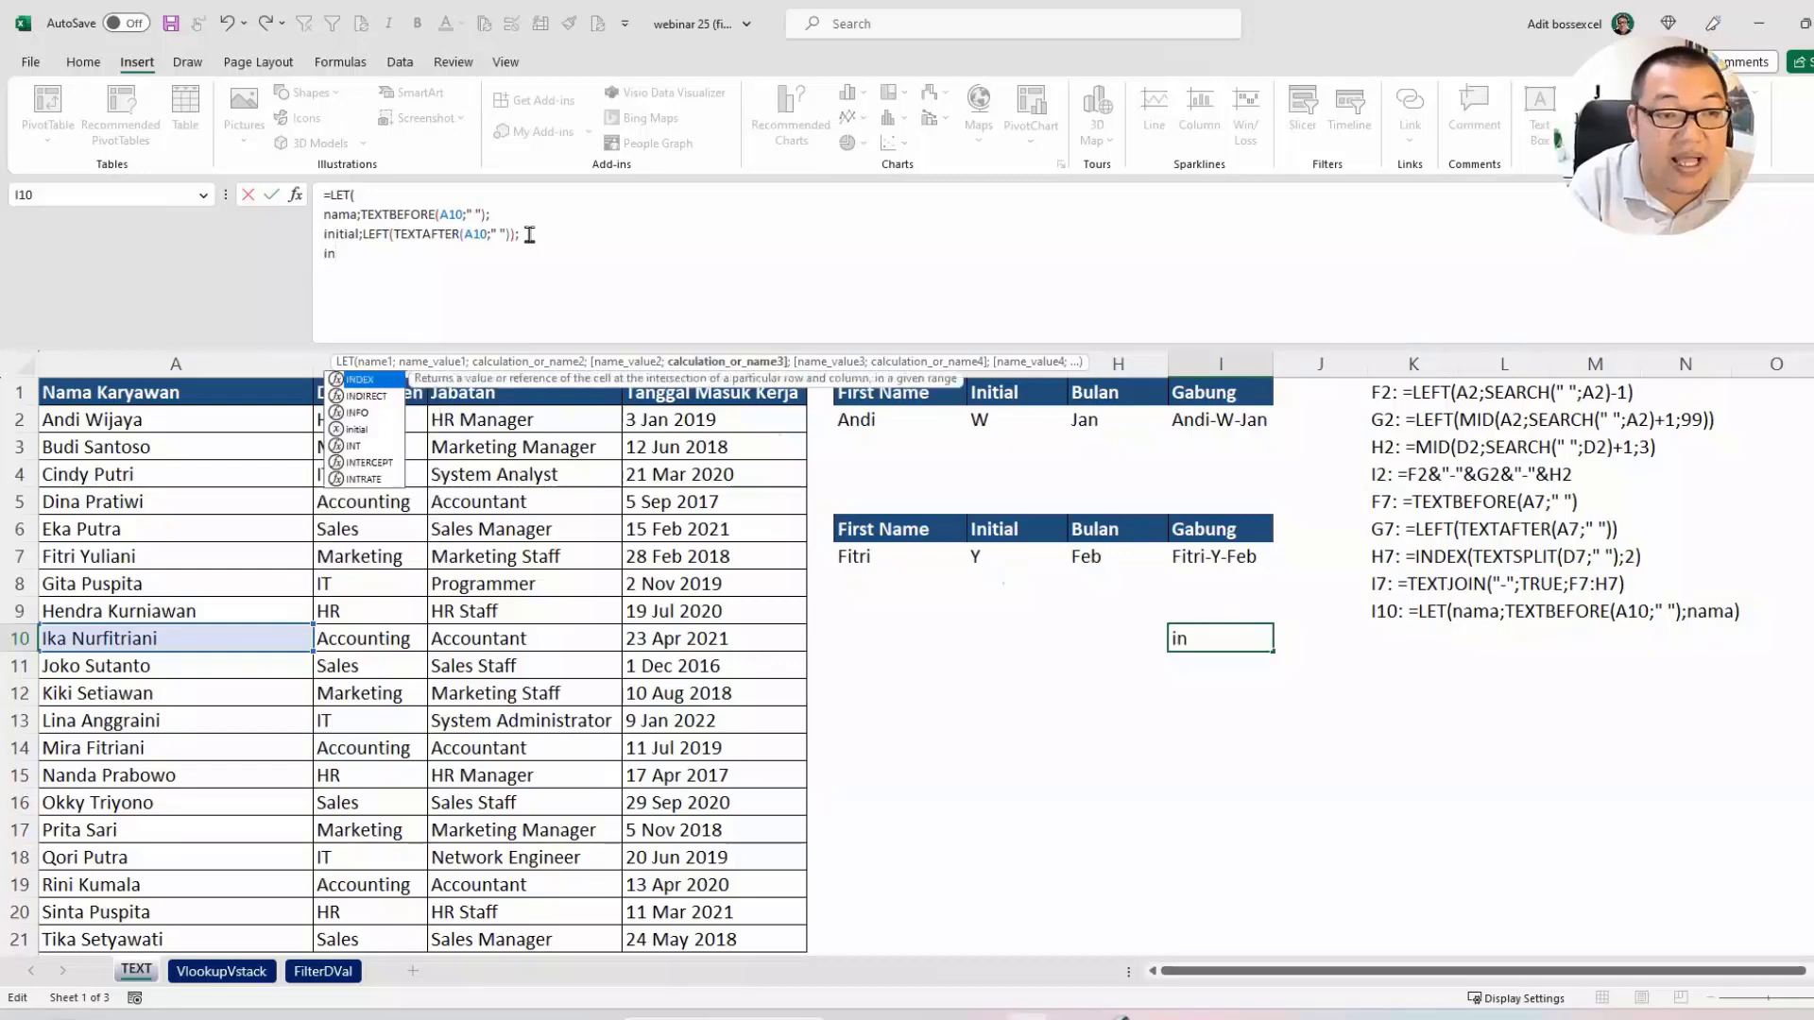
{"action": "type", "text": "itial"}
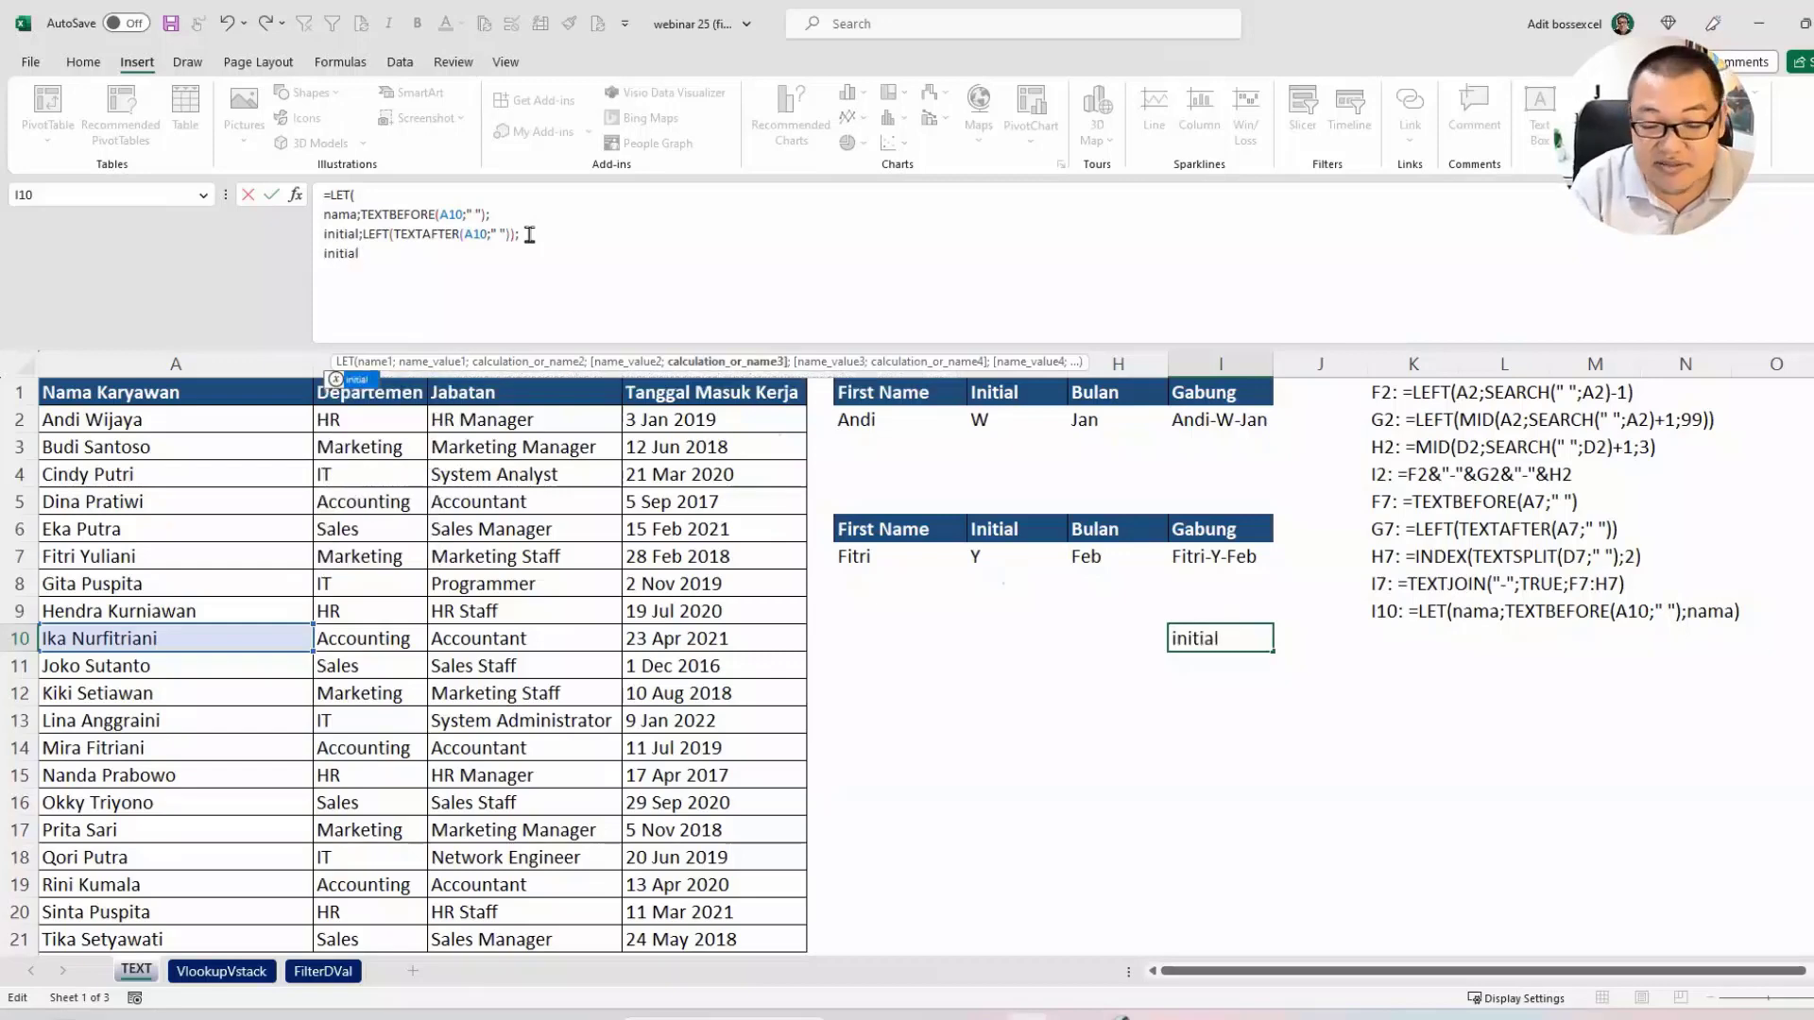
{"action": "key", "text": "Return"}
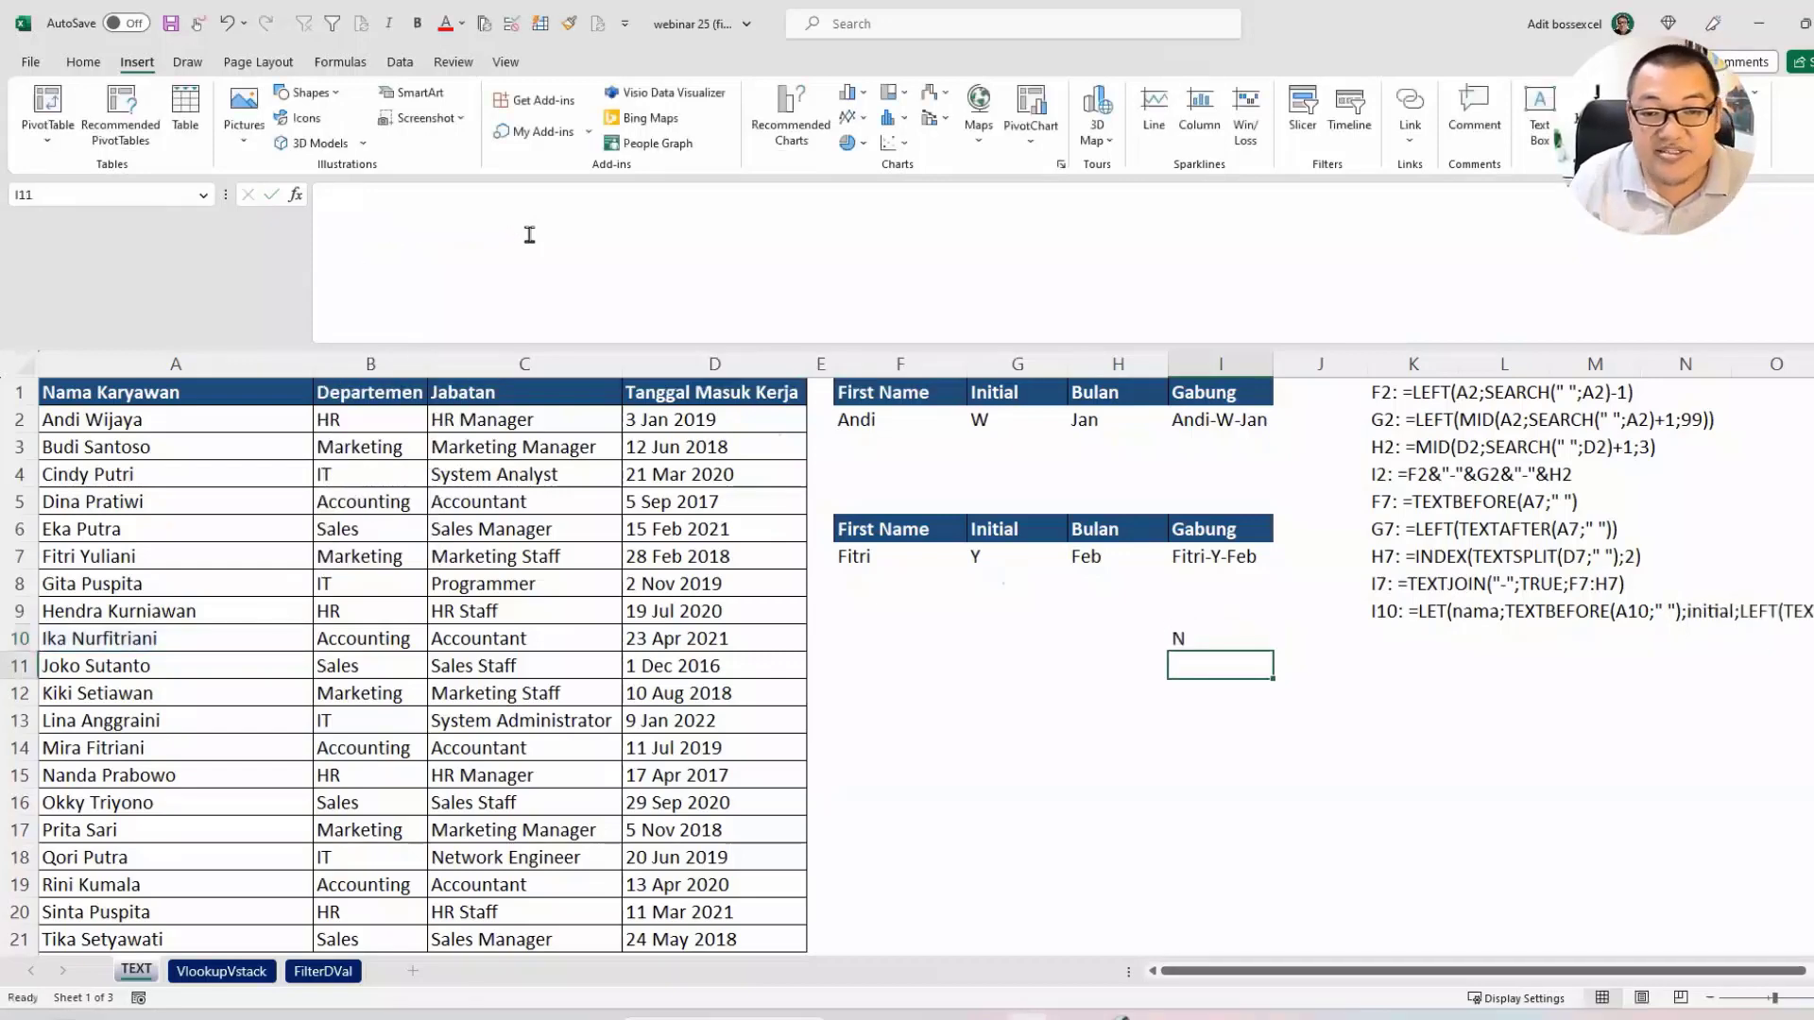
Replace the closing initial argument in I10's LET formula with a variable bulan defined as TEXTSPLIT(D10;" ").
{"action": "left_click", "coordinate": [1238, 640]}
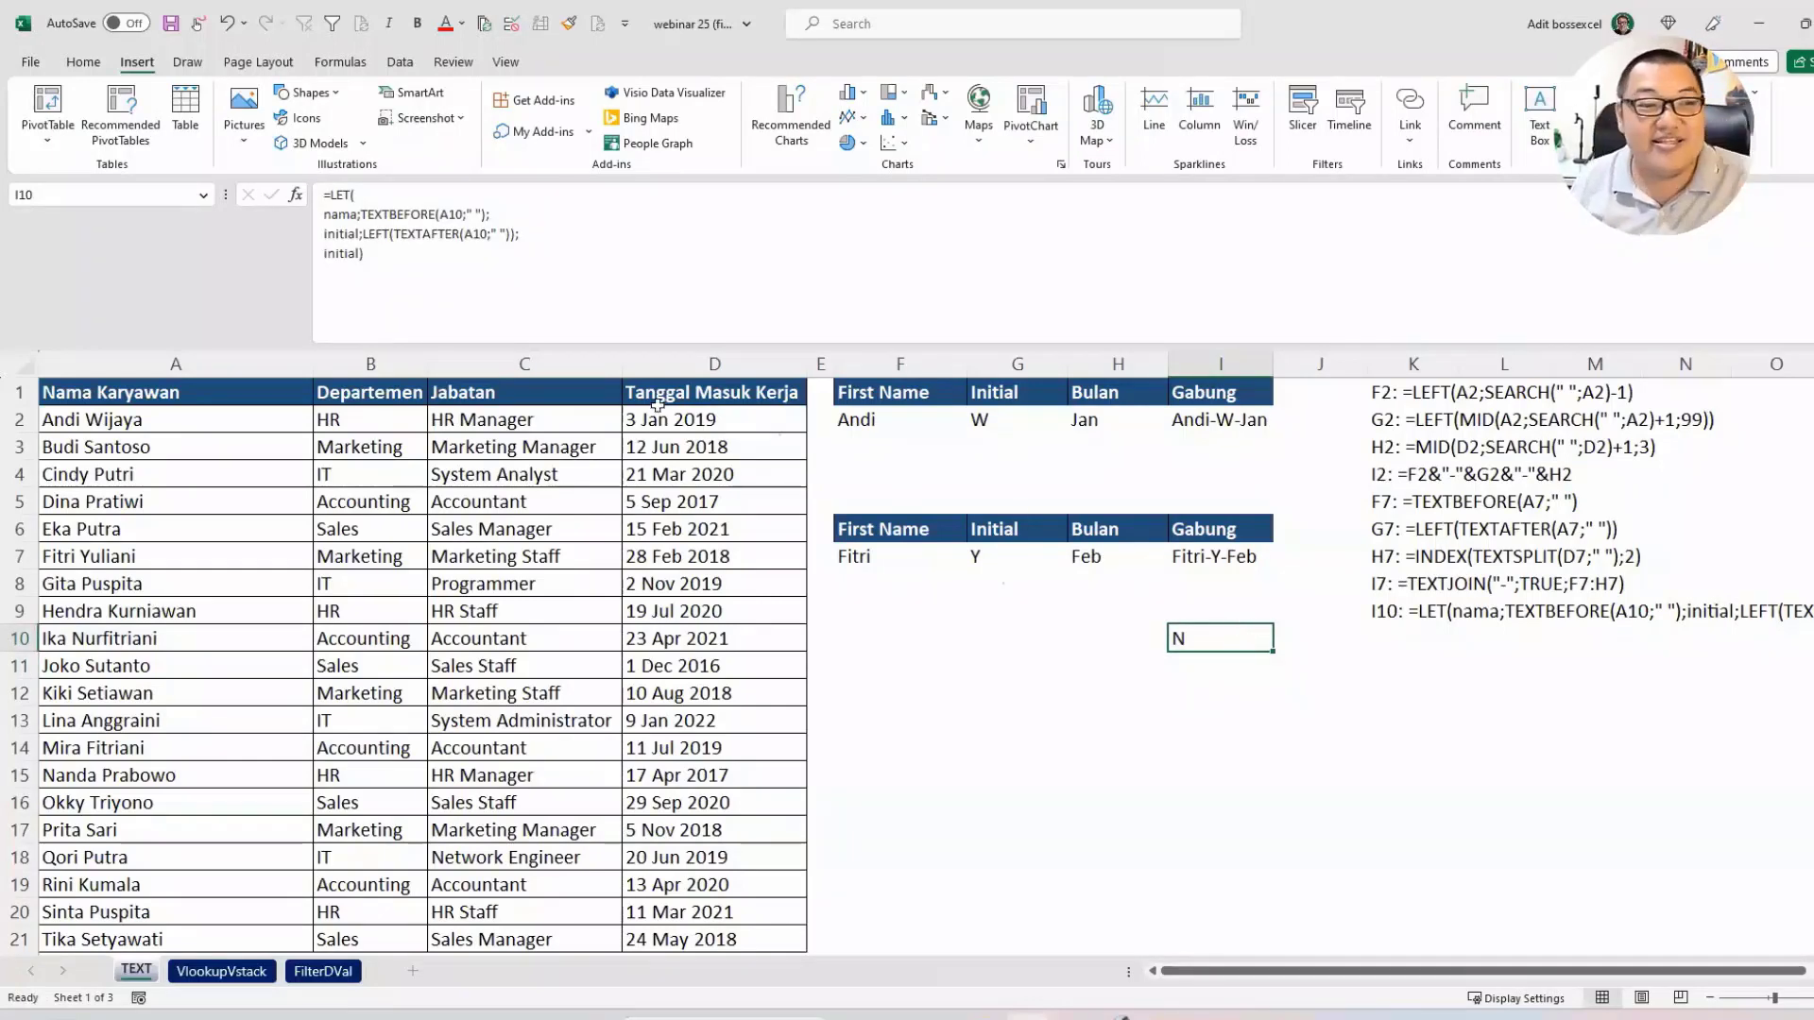
{"action": "left_click", "coordinate": [332, 254]}
{"action": "key", "text": "Home"}
{"action": "key", "text": "shift+End"}
{"action": "type", "text": "b"}
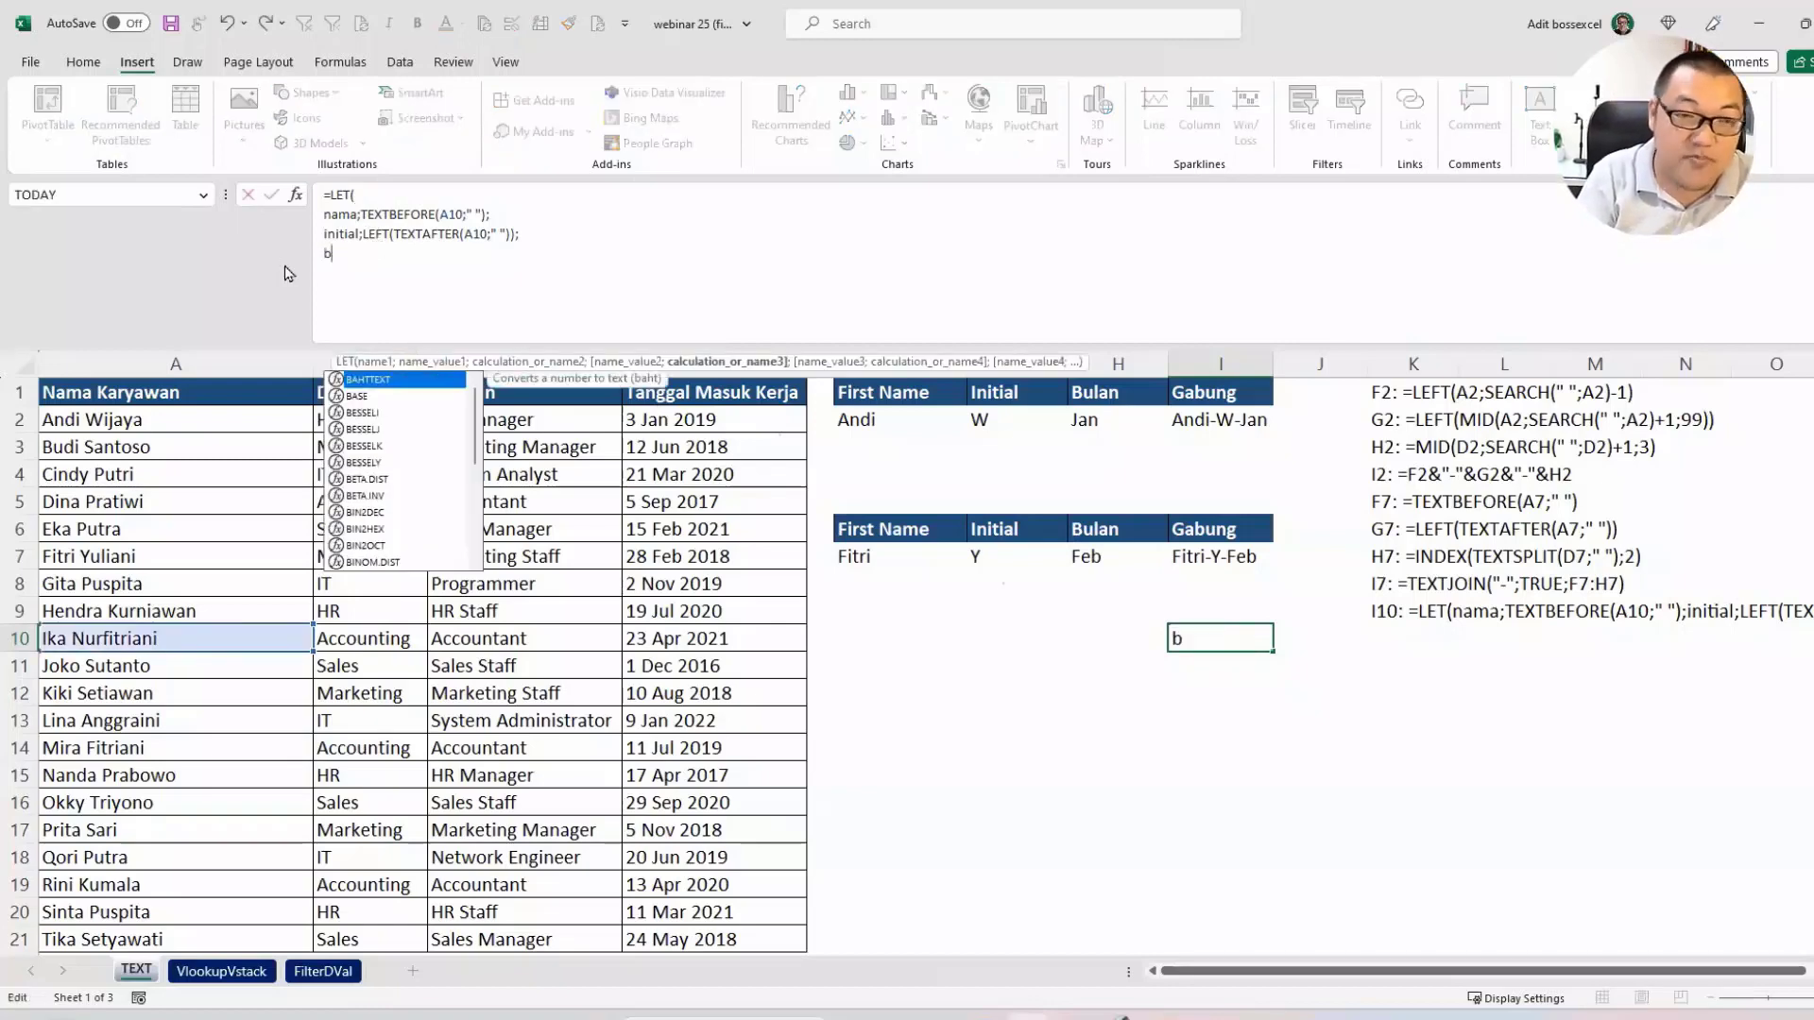
{"action": "type", "text": "ulan;"}
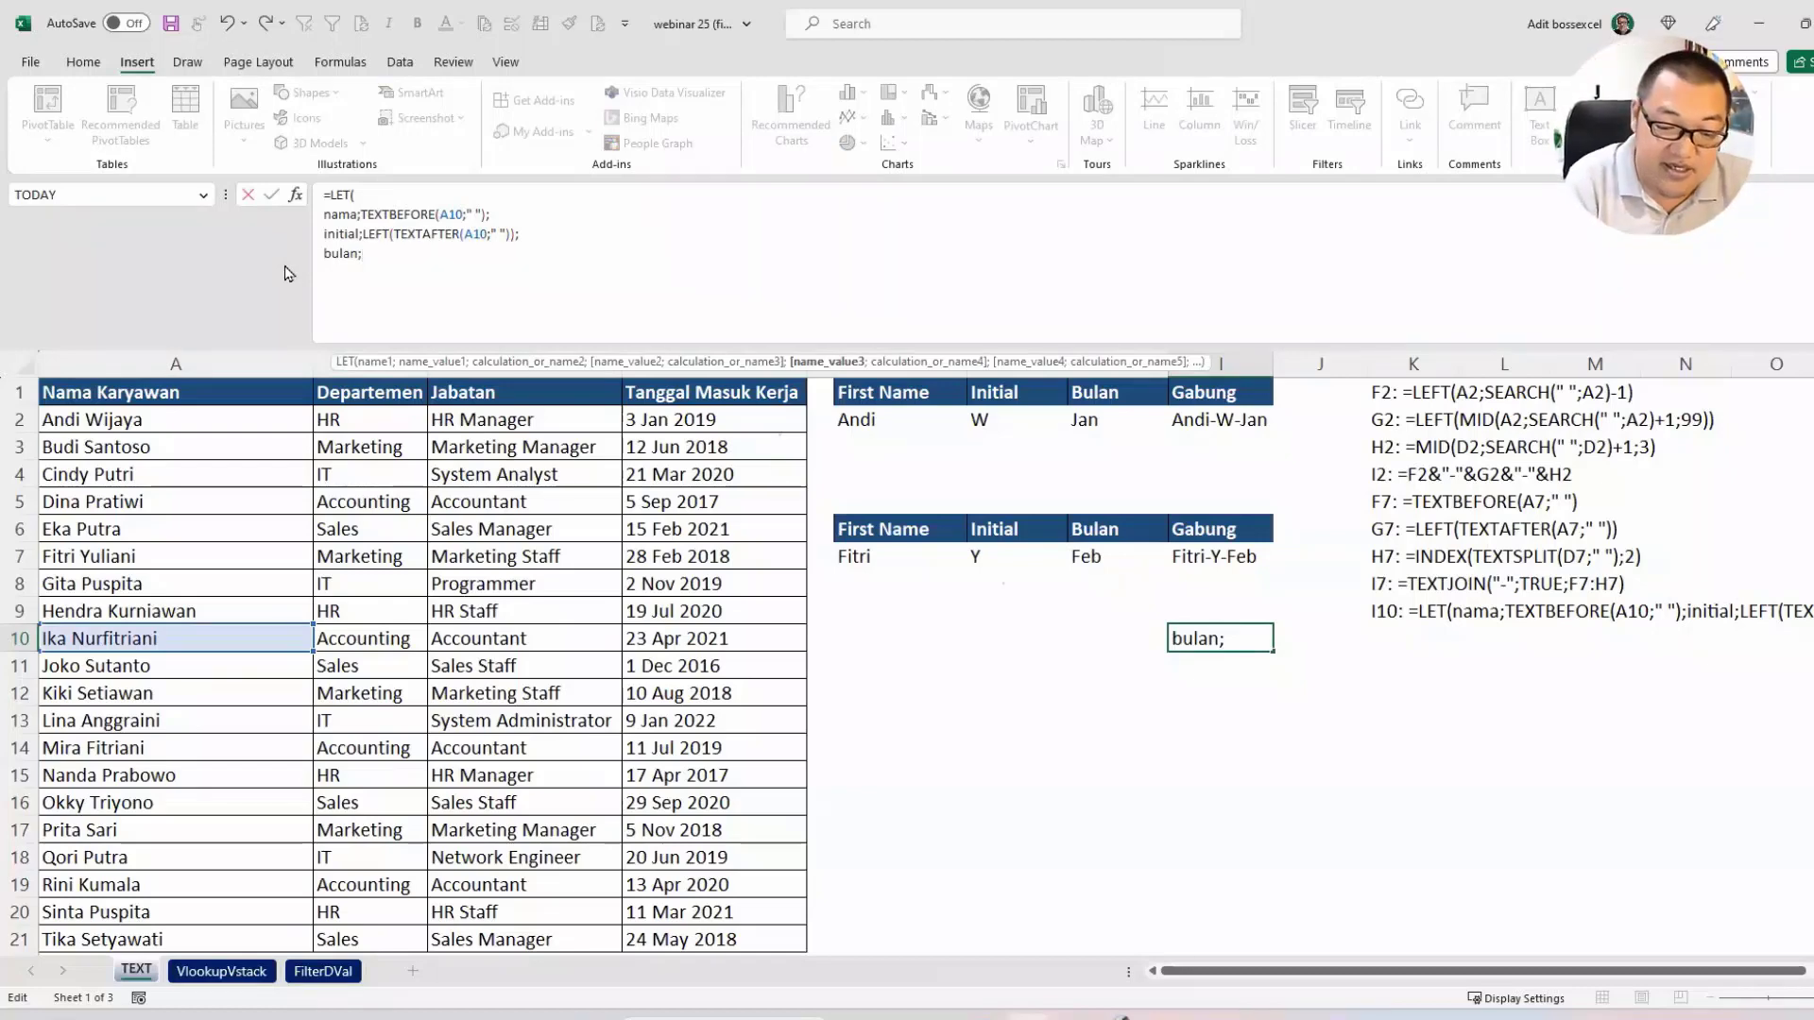
{"action": "type", "text": "textsp"}
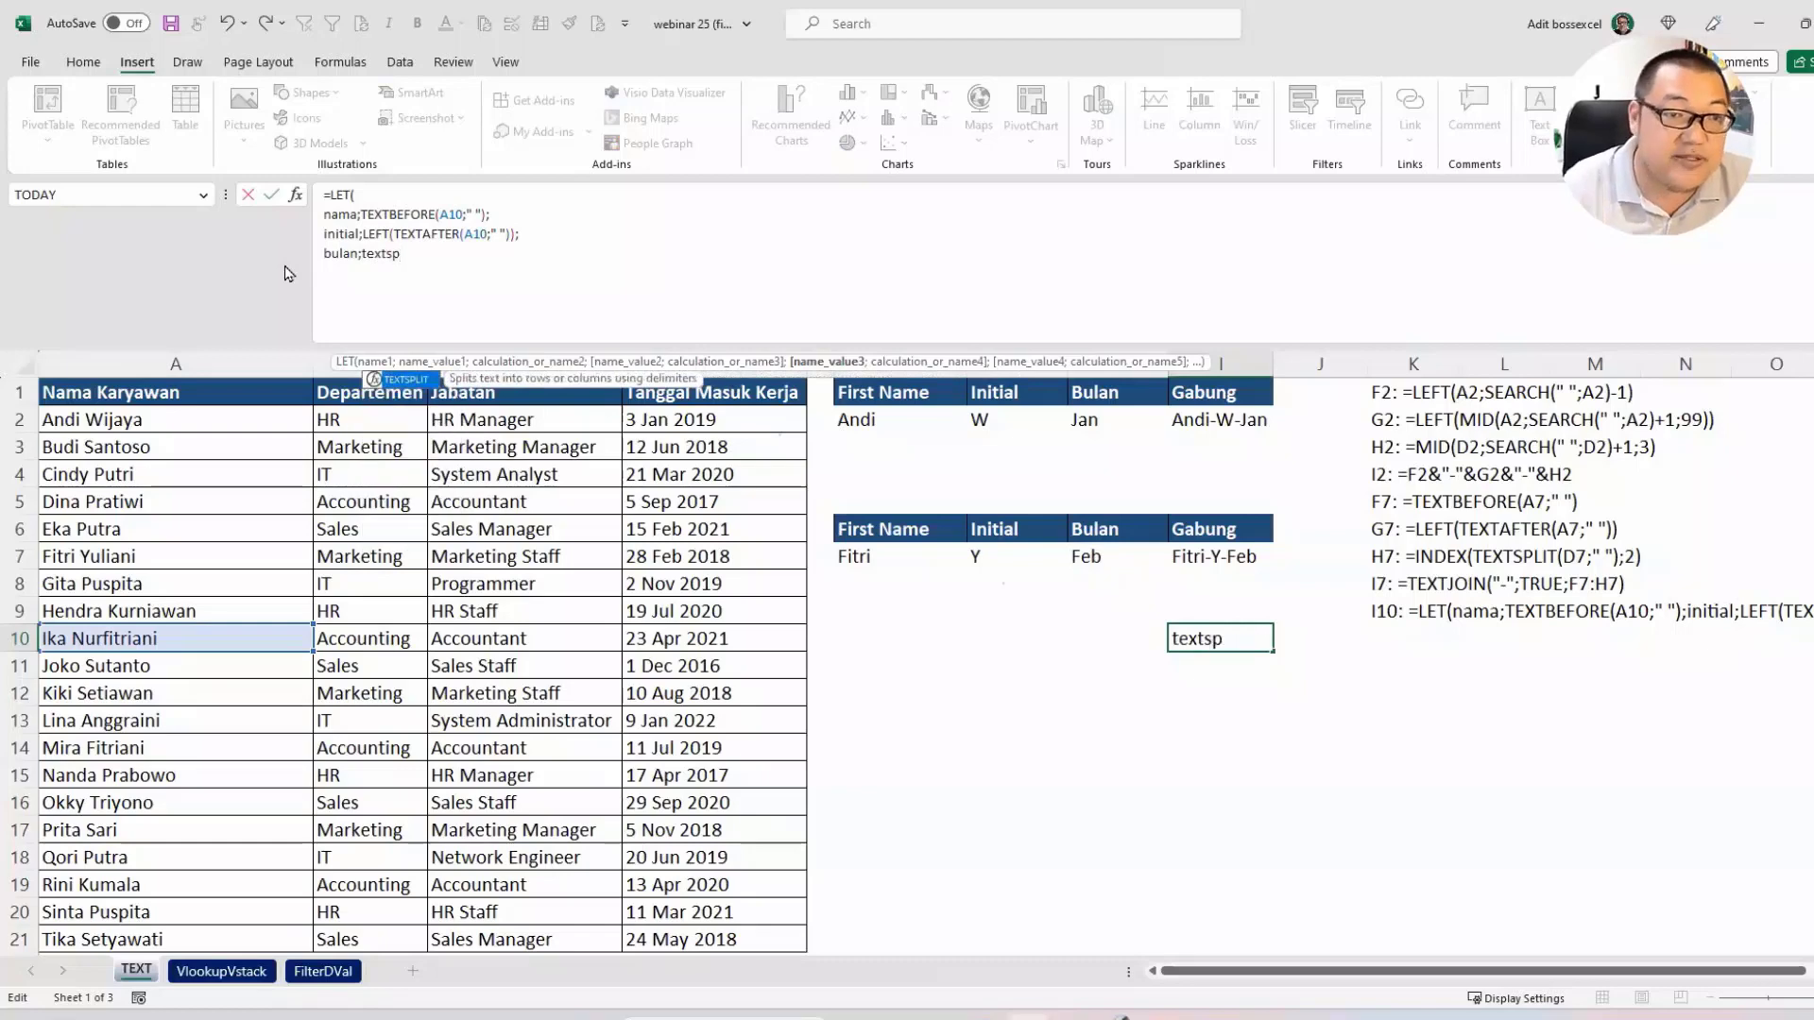
{"action": "key", "text": "Tab"}
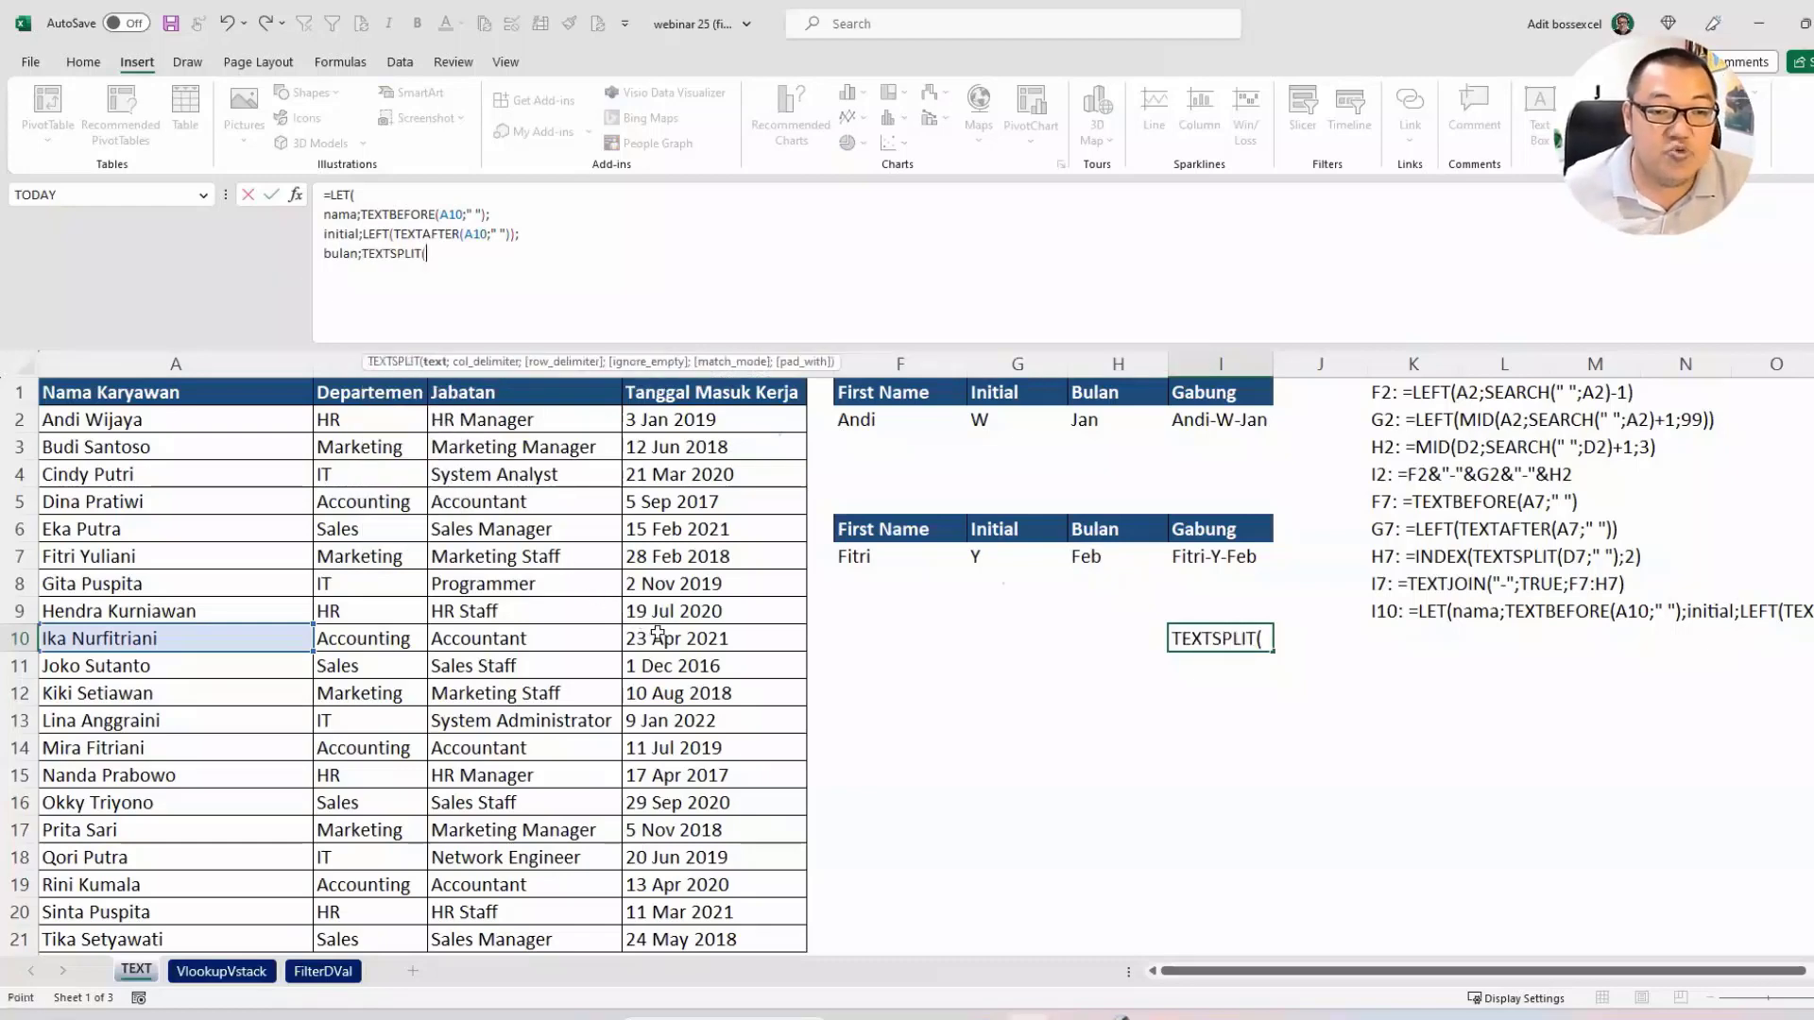
{"action": "left_click", "coordinate": [658, 635]}
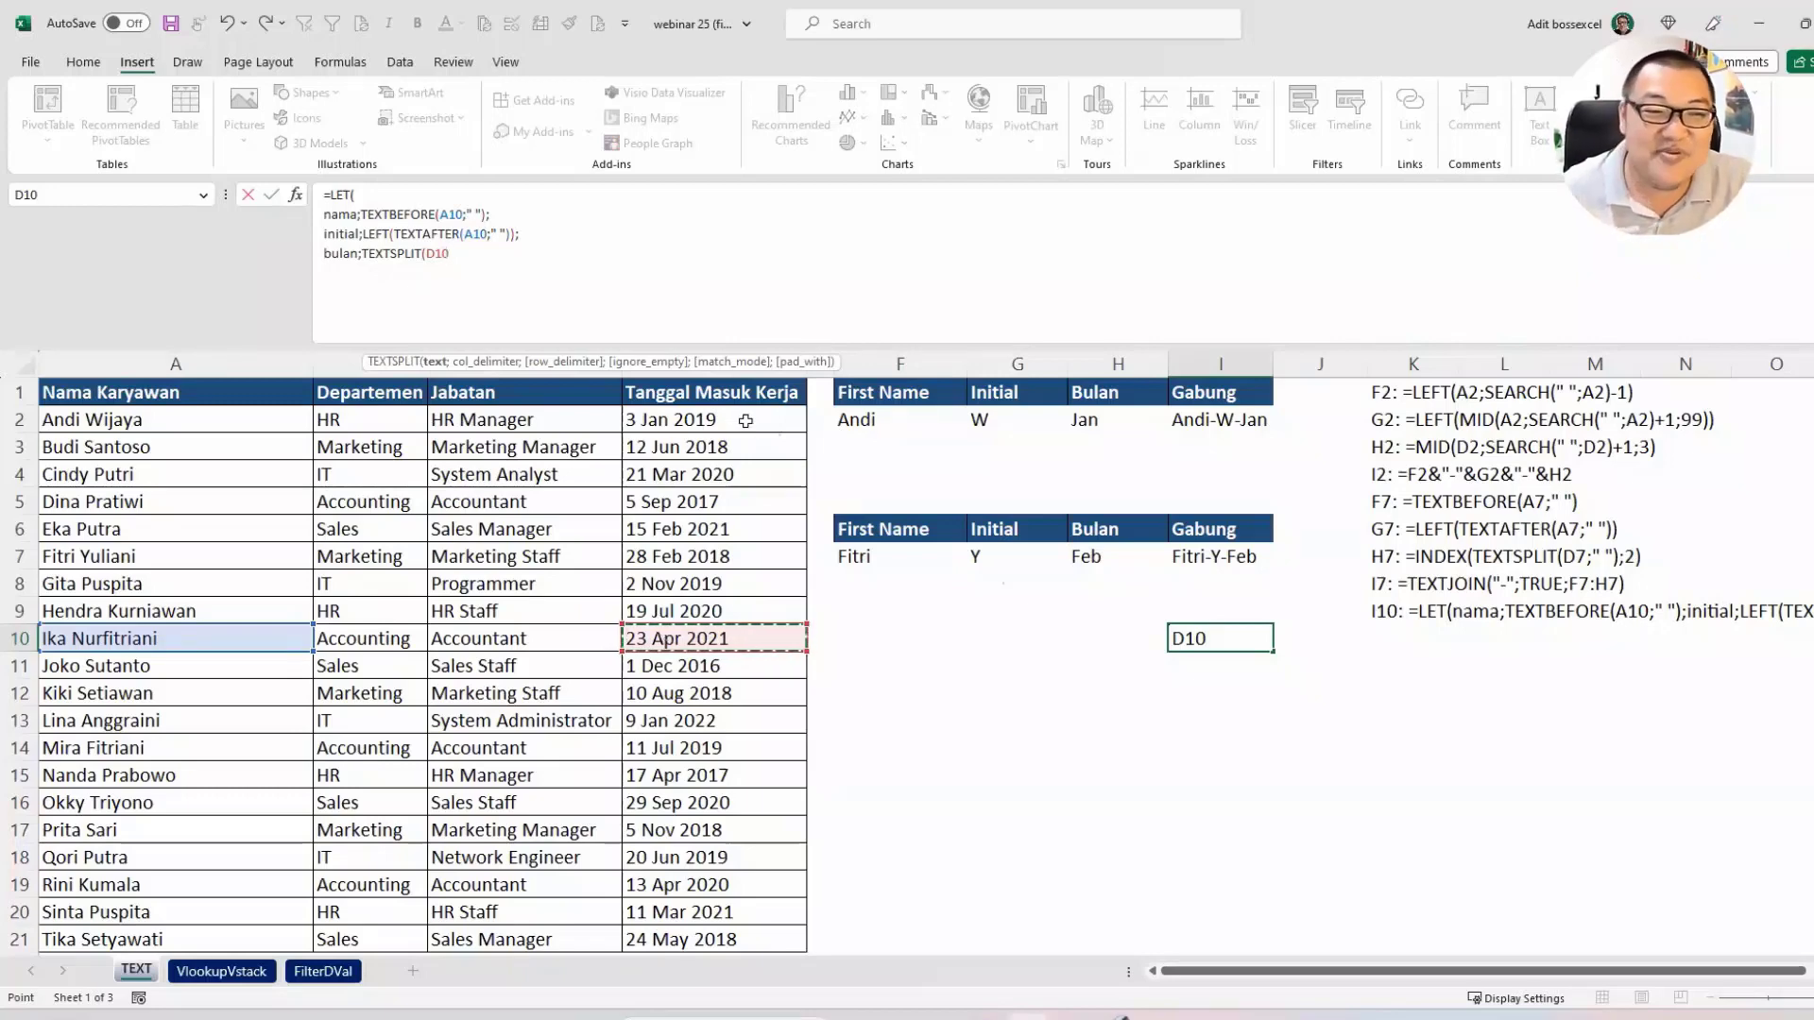
{"action": "type", "text": ";"}
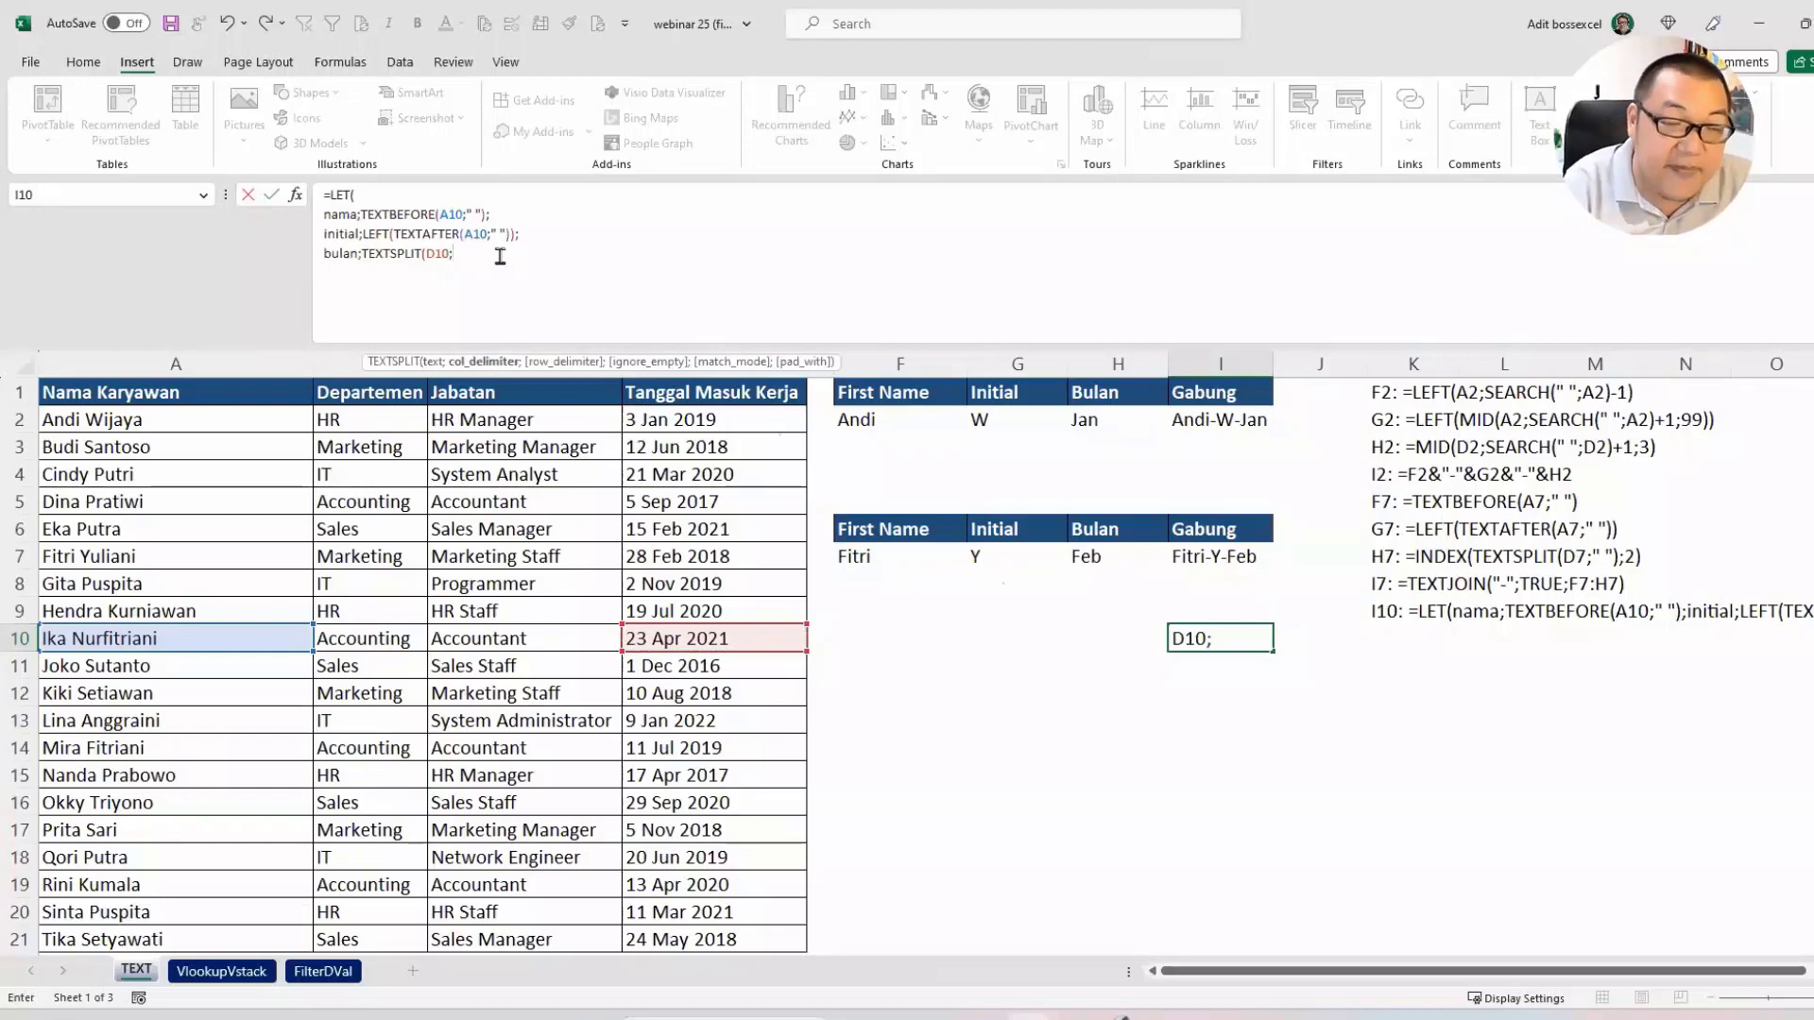
{"action": "type", "text": "\" \")"}
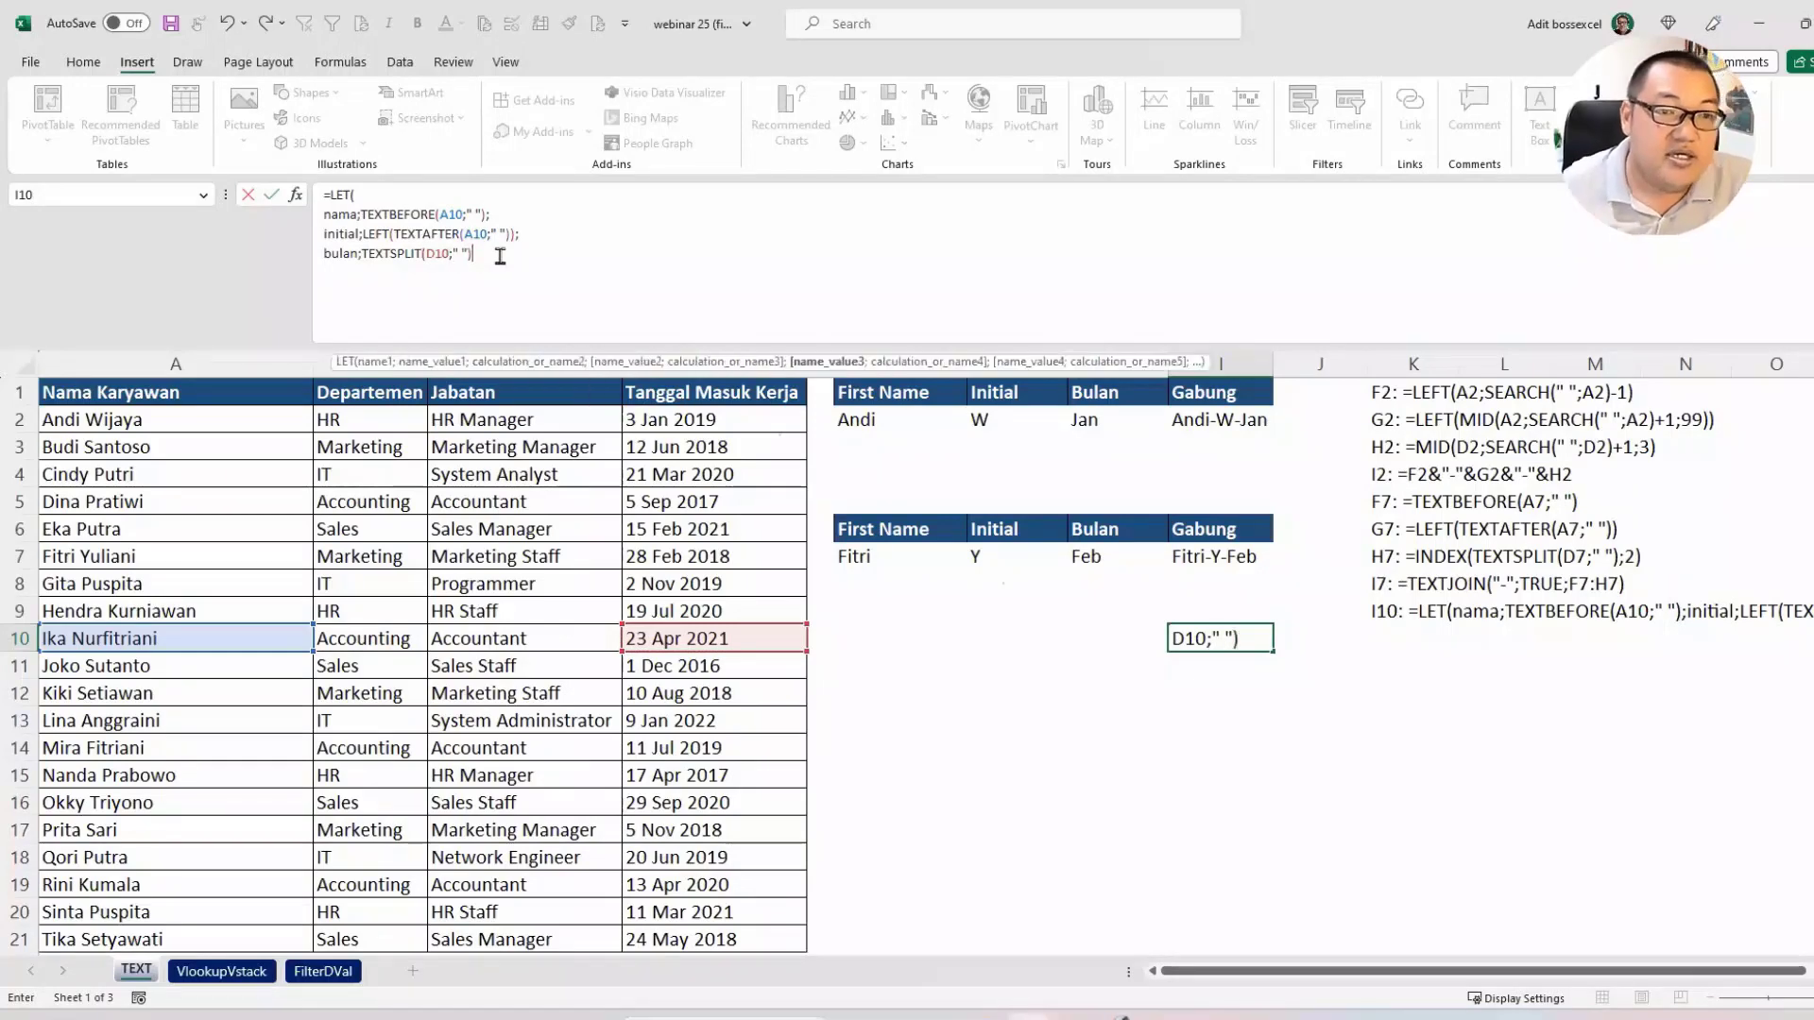
Wrap the TEXTSPLIT expression of the bulan variable in INDEX with position 2, giving INDEX(TEXTSPLIT(D10;" ");2).
{"action": "left_click", "coordinate": [363, 251]}
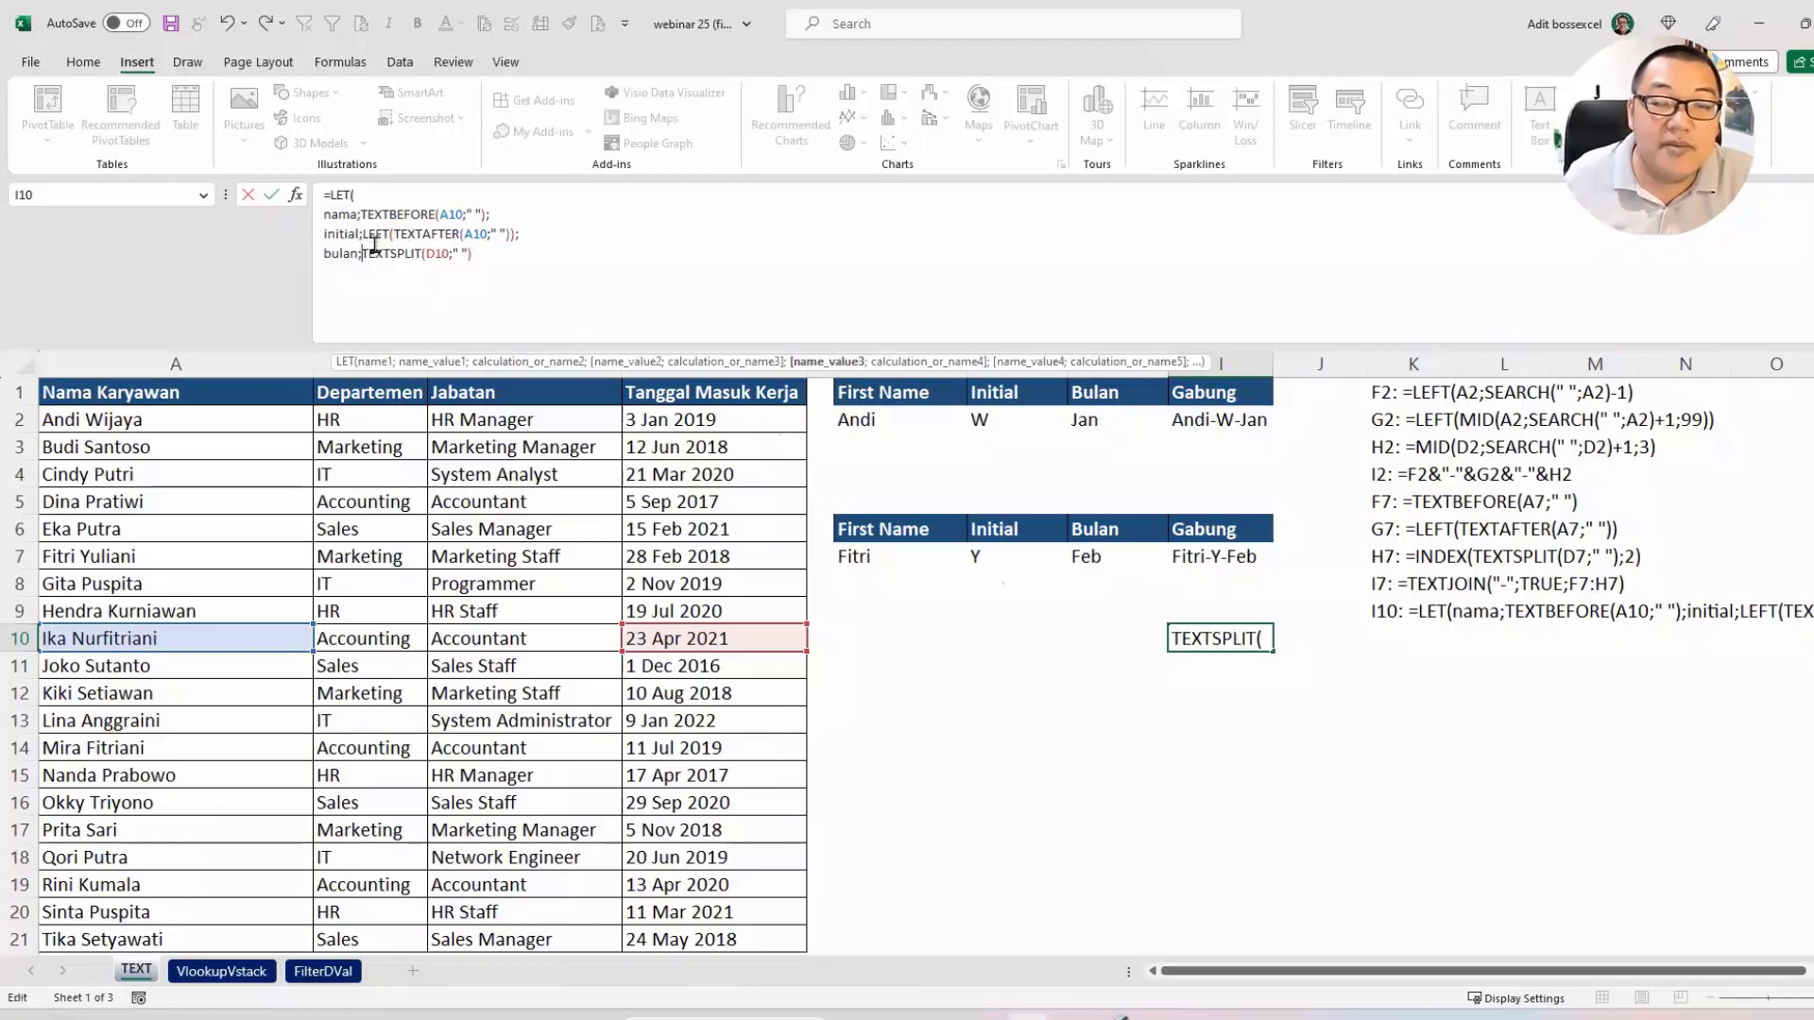
{"action": "type", "text": "INDEX("}
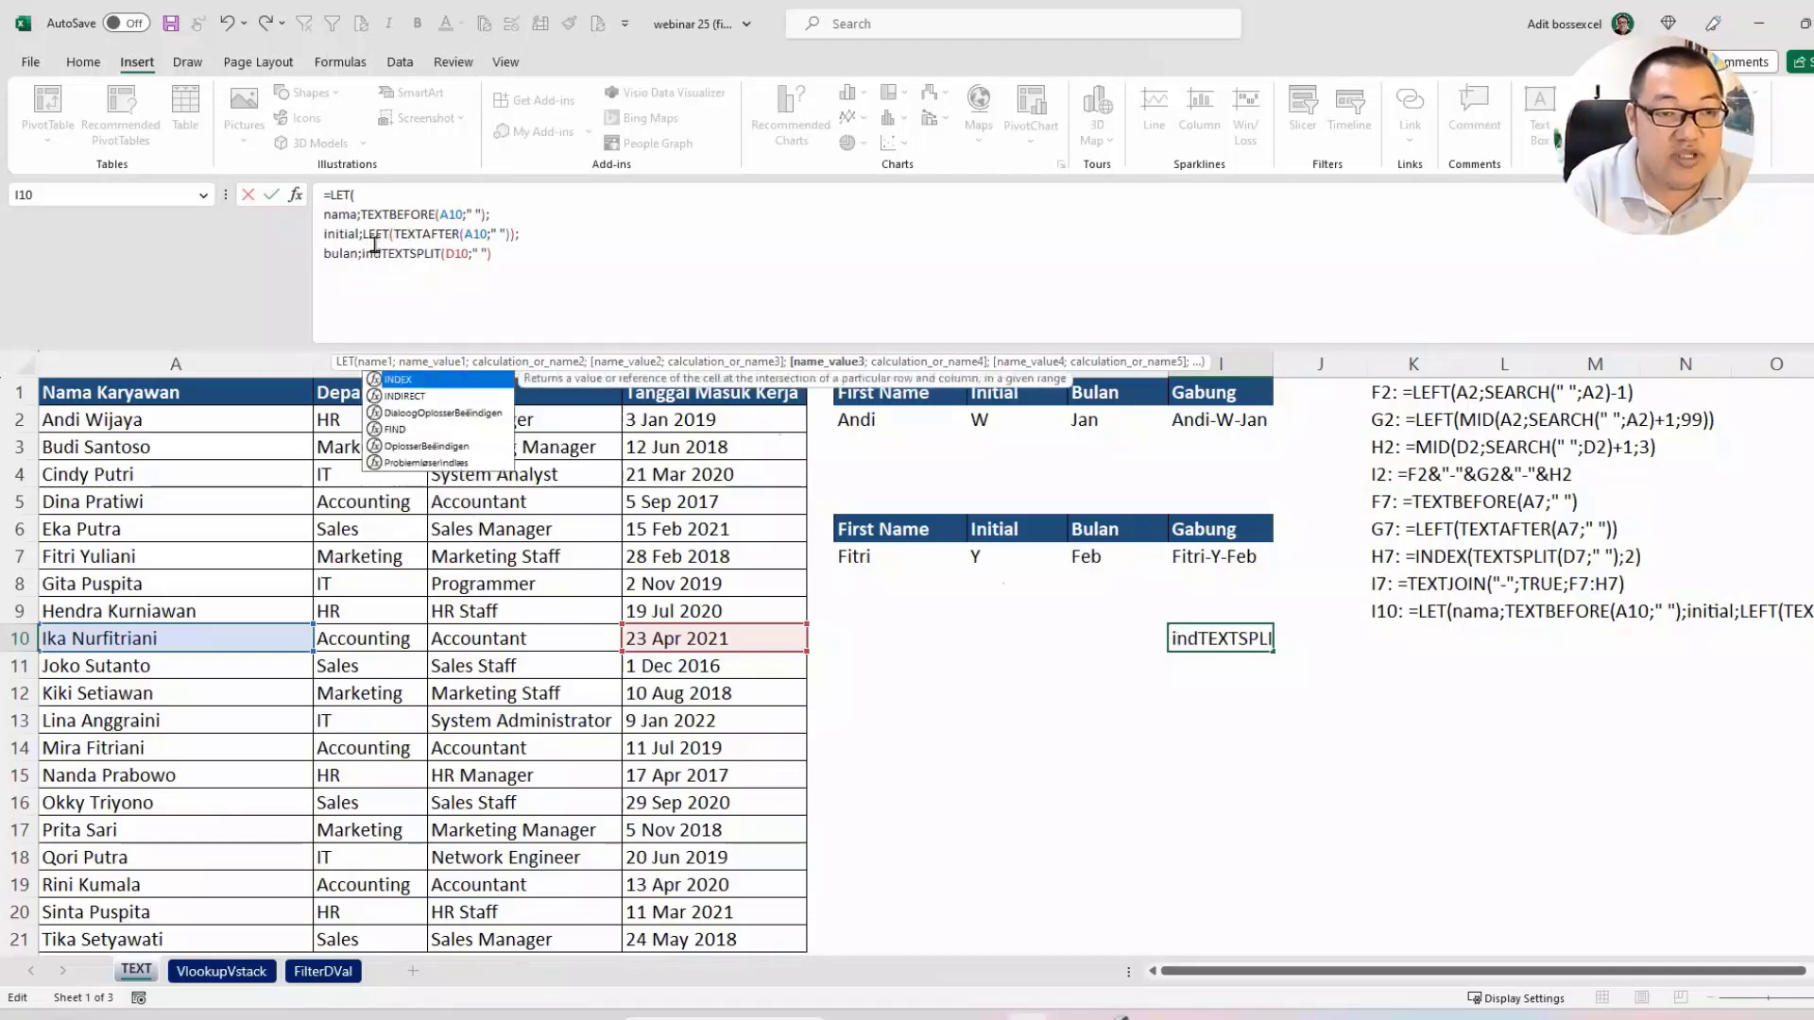
{"action": "left_click", "coordinate": [554, 252]}
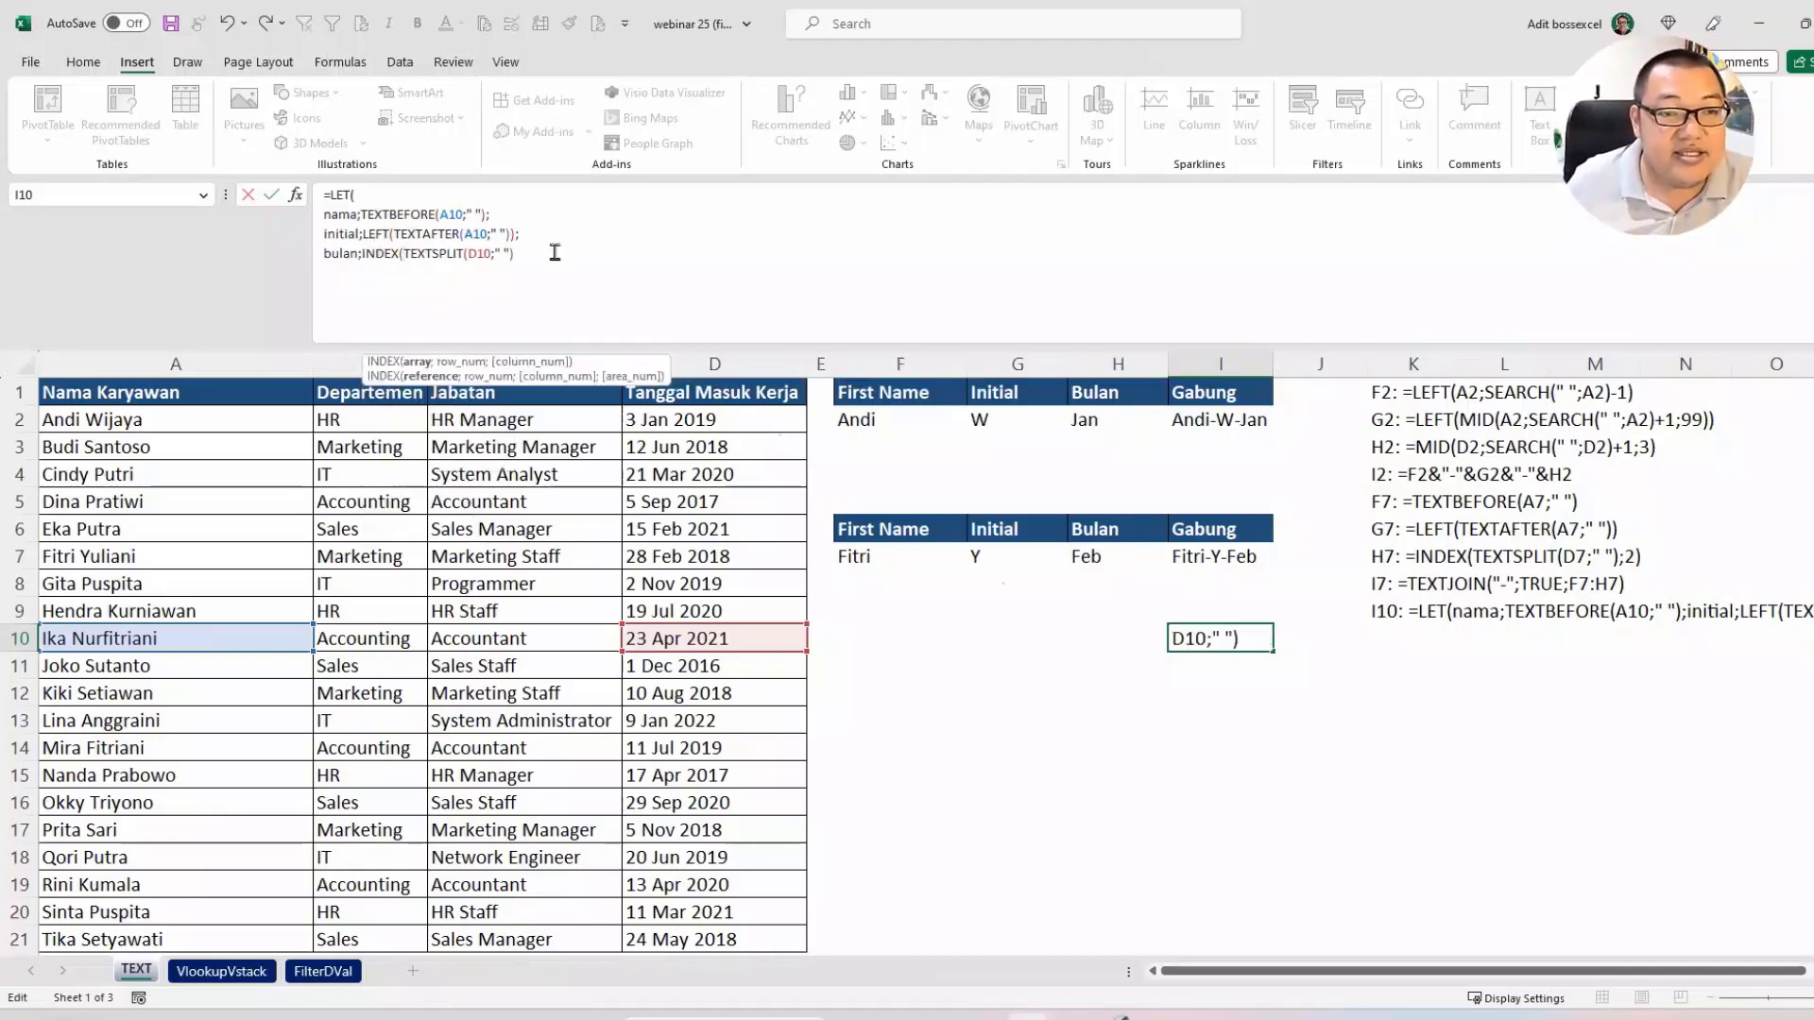
{"action": "type", "text": ";2"}
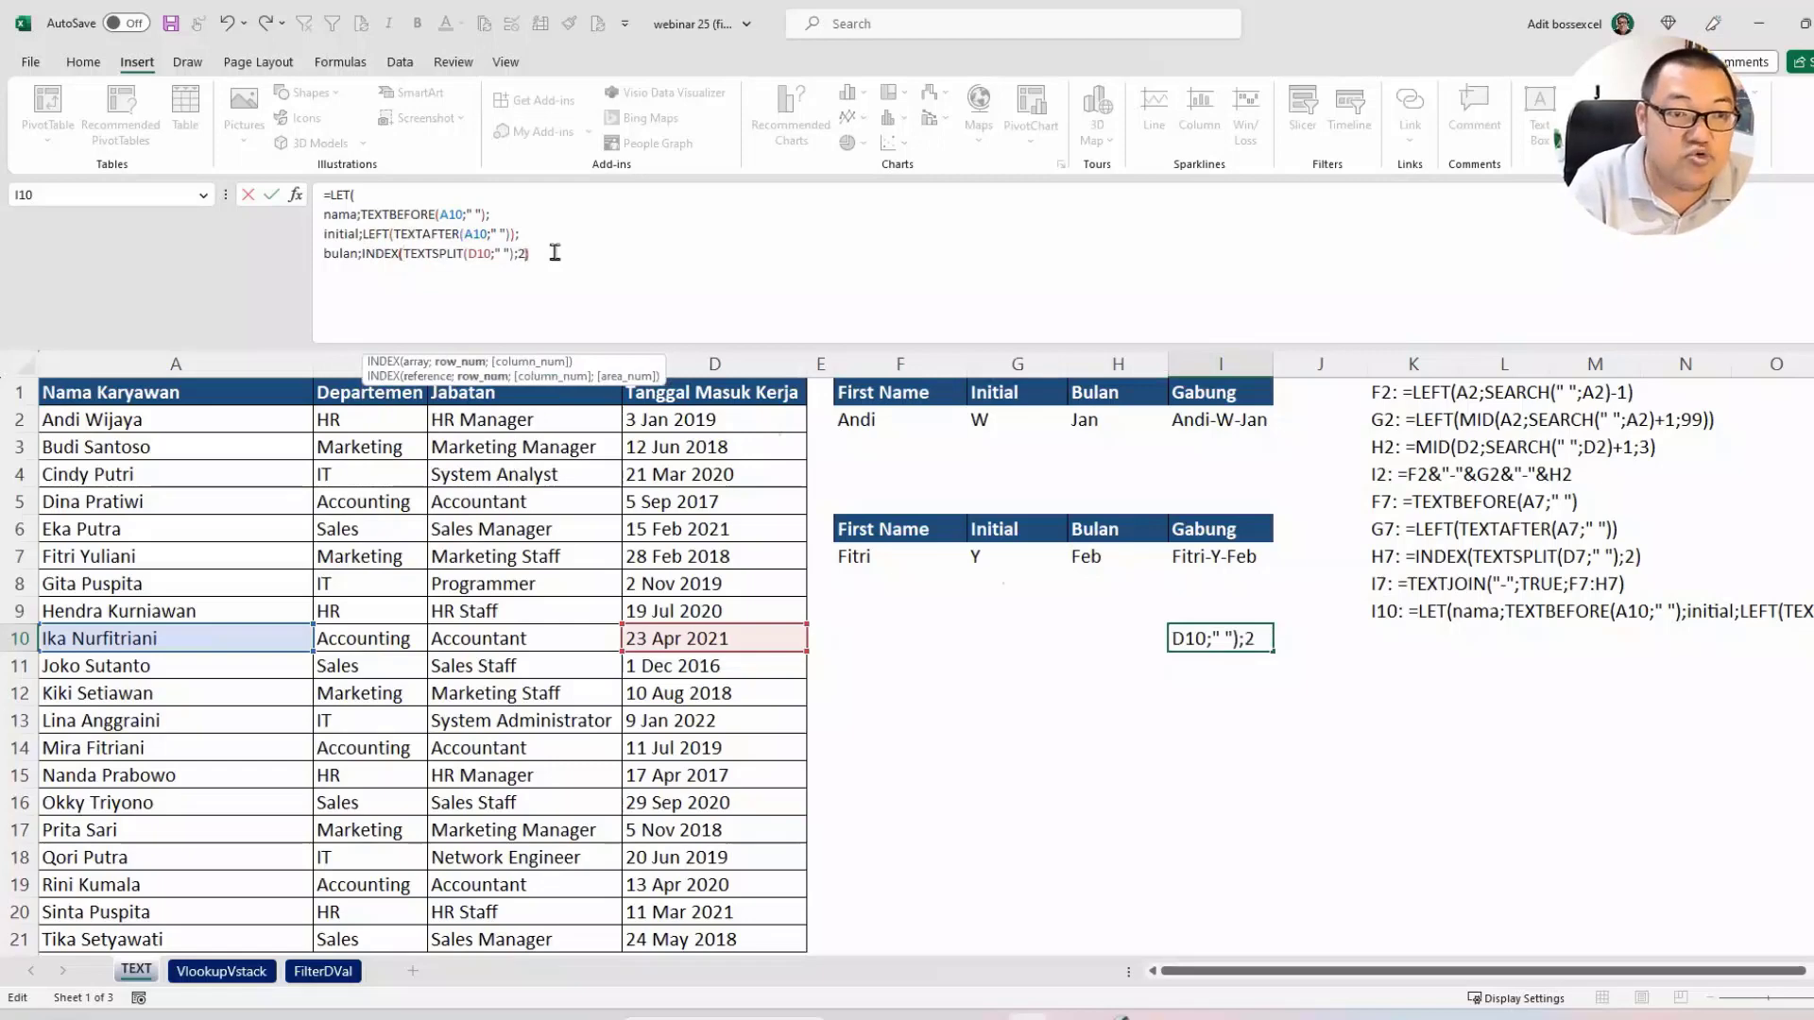
{"action": "type", "text": ");"}
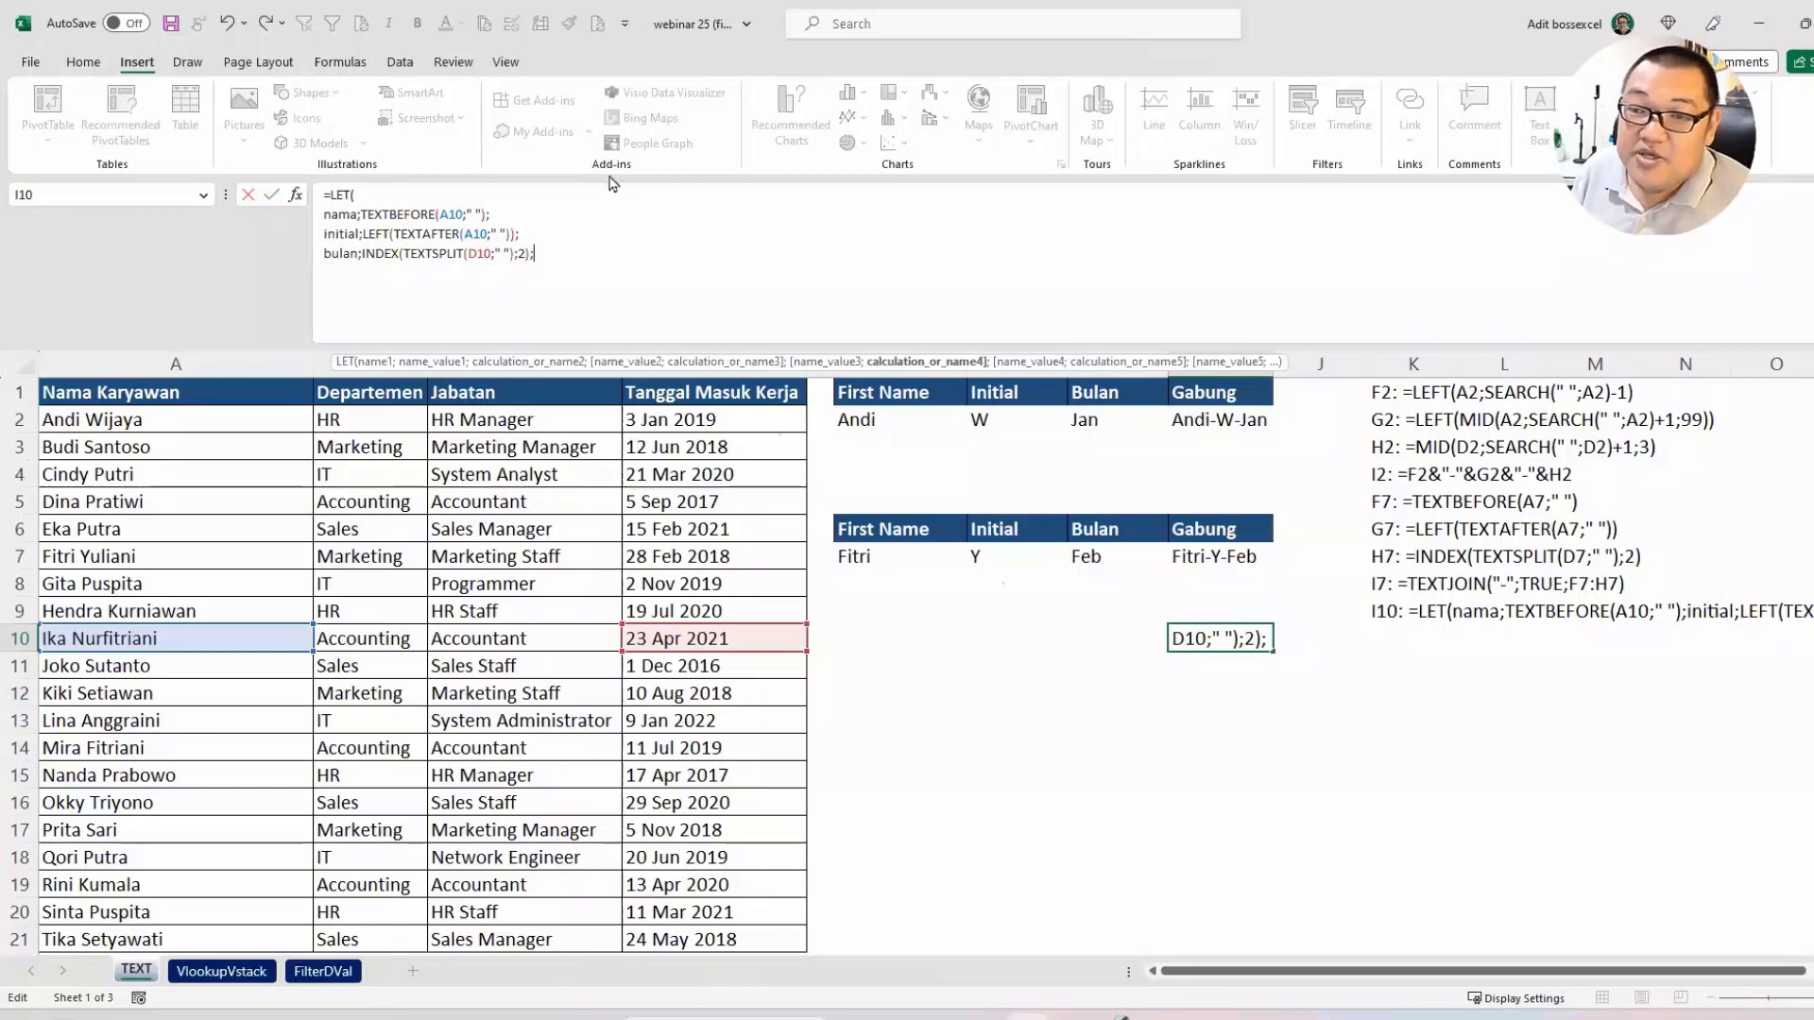
Make bulan the final result of the LET formula in I10 on its own line and enter the formula.
{"action": "left_click_drag", "start_coordinate": [338, 215], "coordinate": [497, 234]}
{"action": "left_click_drag", "start_coordinate": [341, 253], "coordinate": [511, 253]}
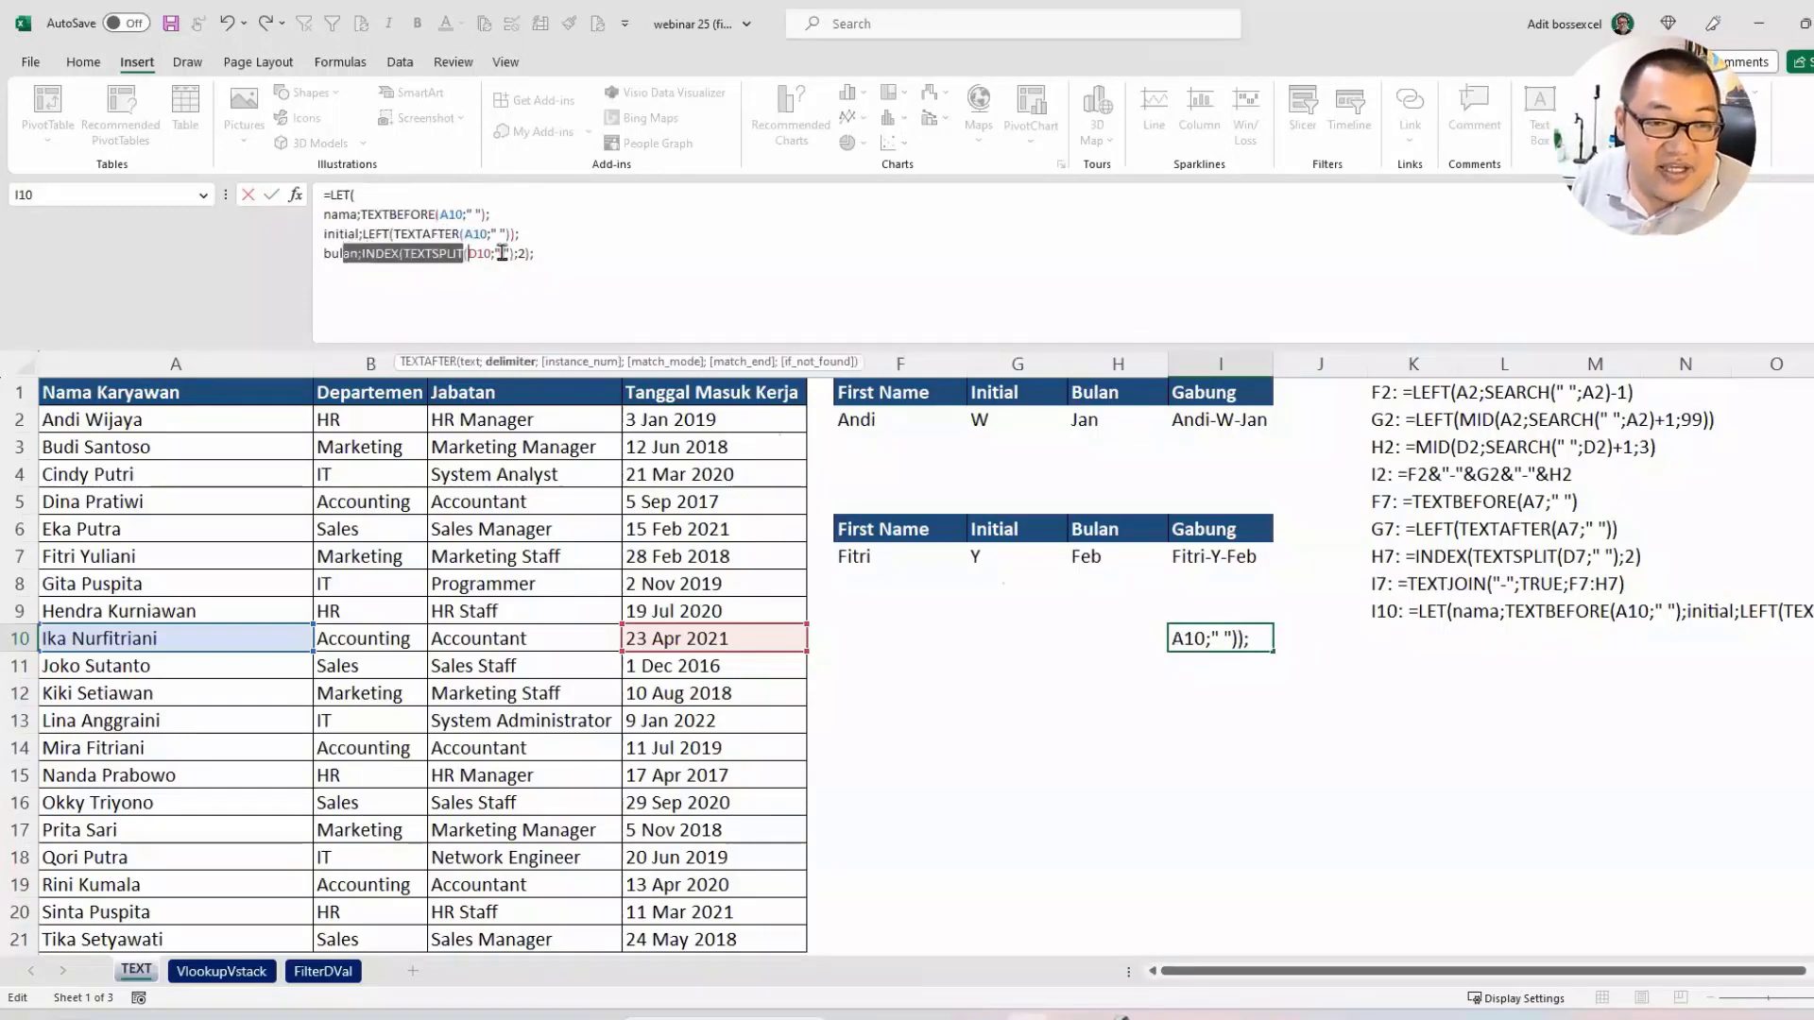
{"action": "left_click", "coordinate": [554, 252]}
{"action": "key", "text": "alt+Return"}
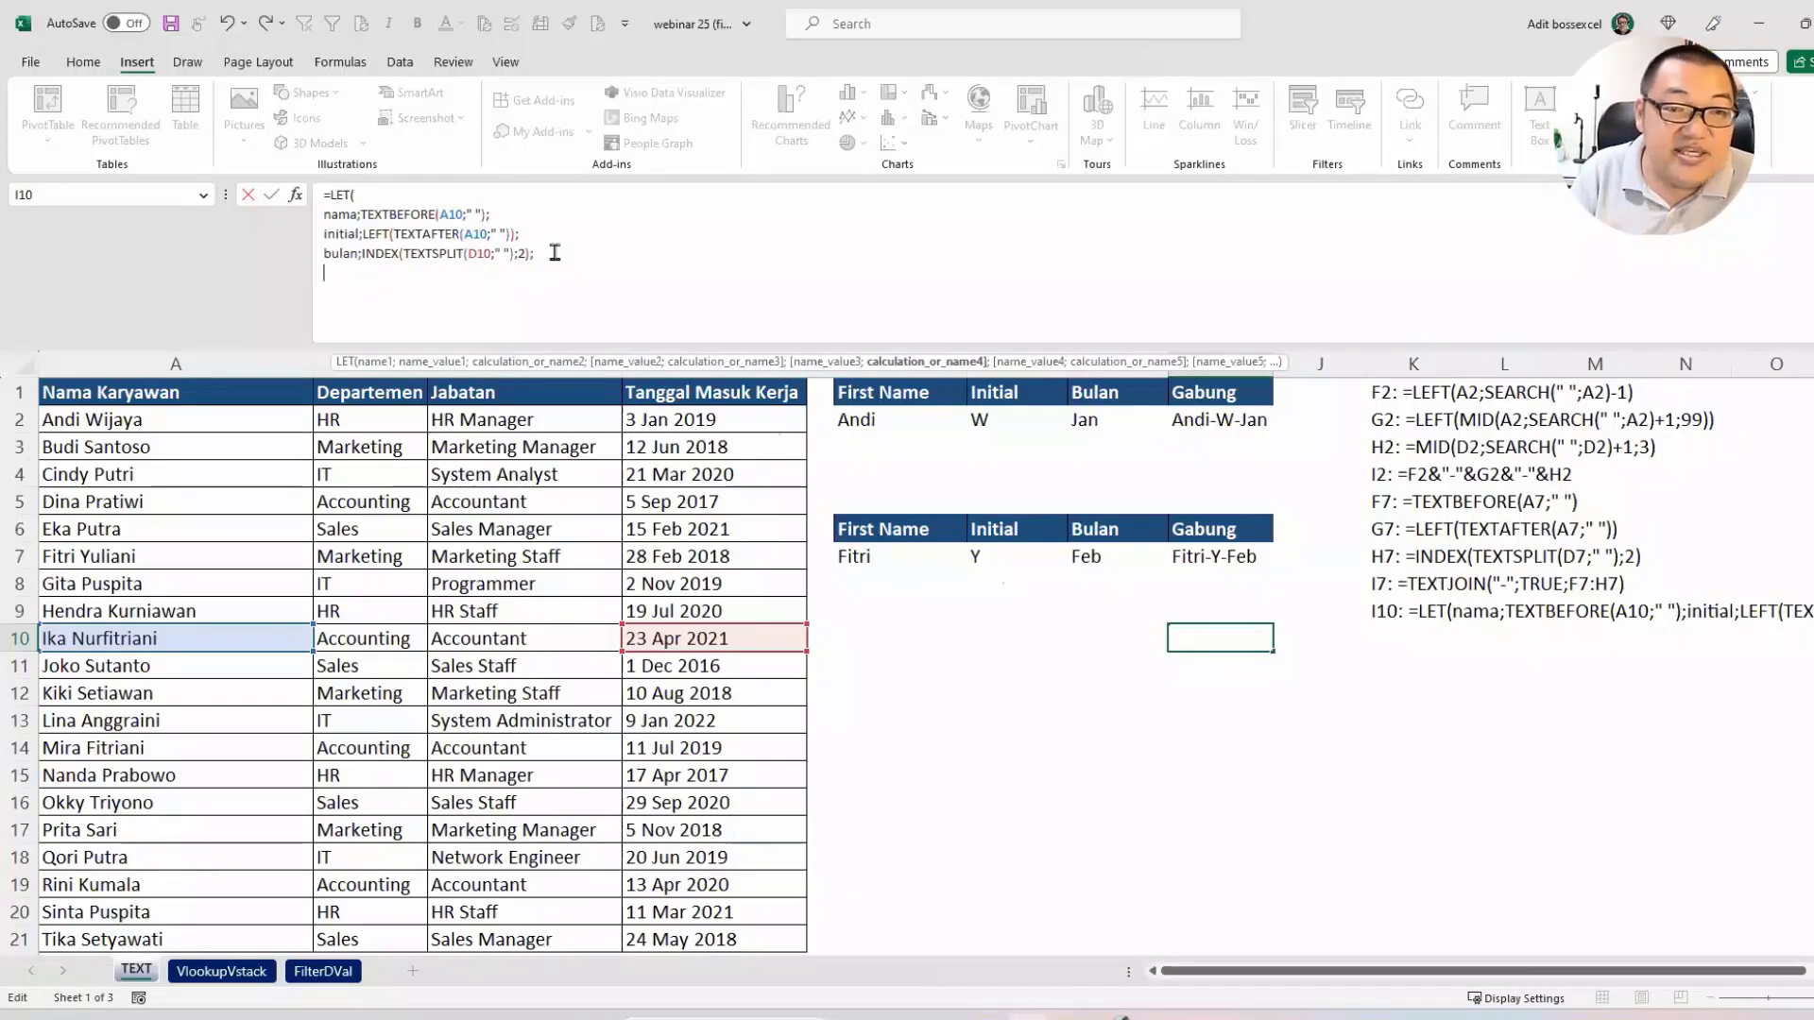
{"action": "type", "text": "bulan)"}
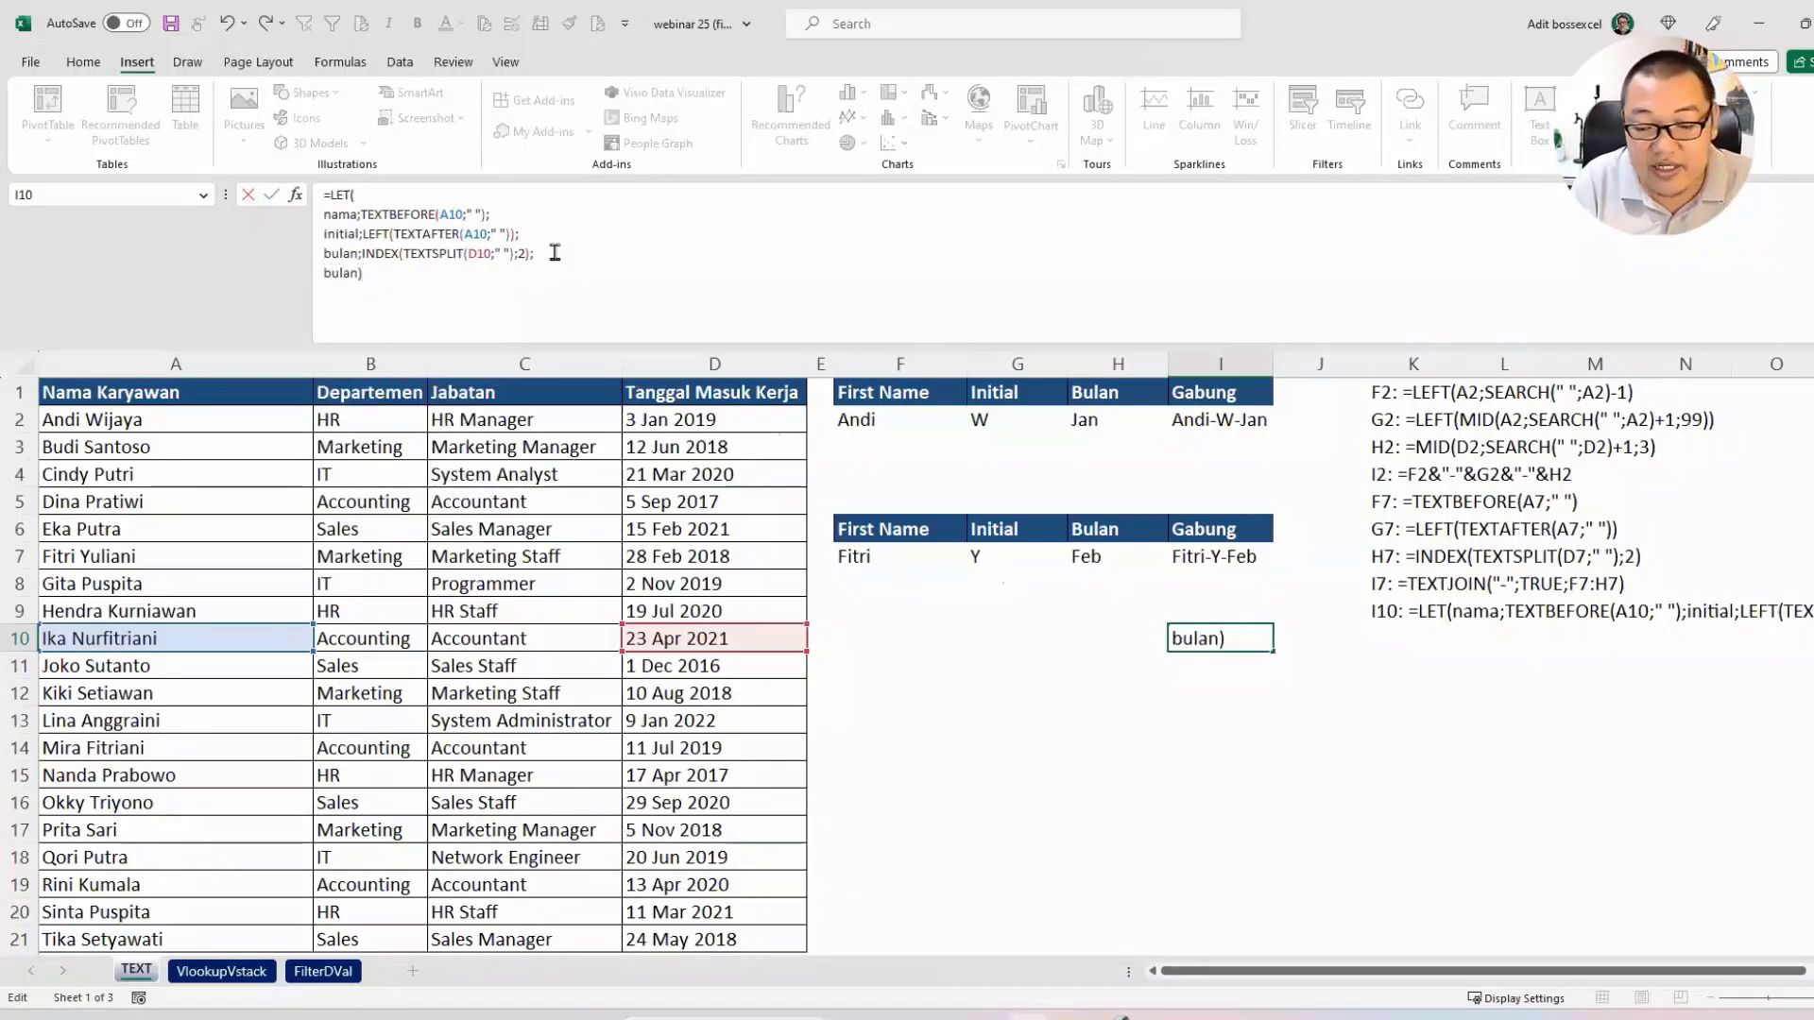
{"action": "key", "text": "Return"}
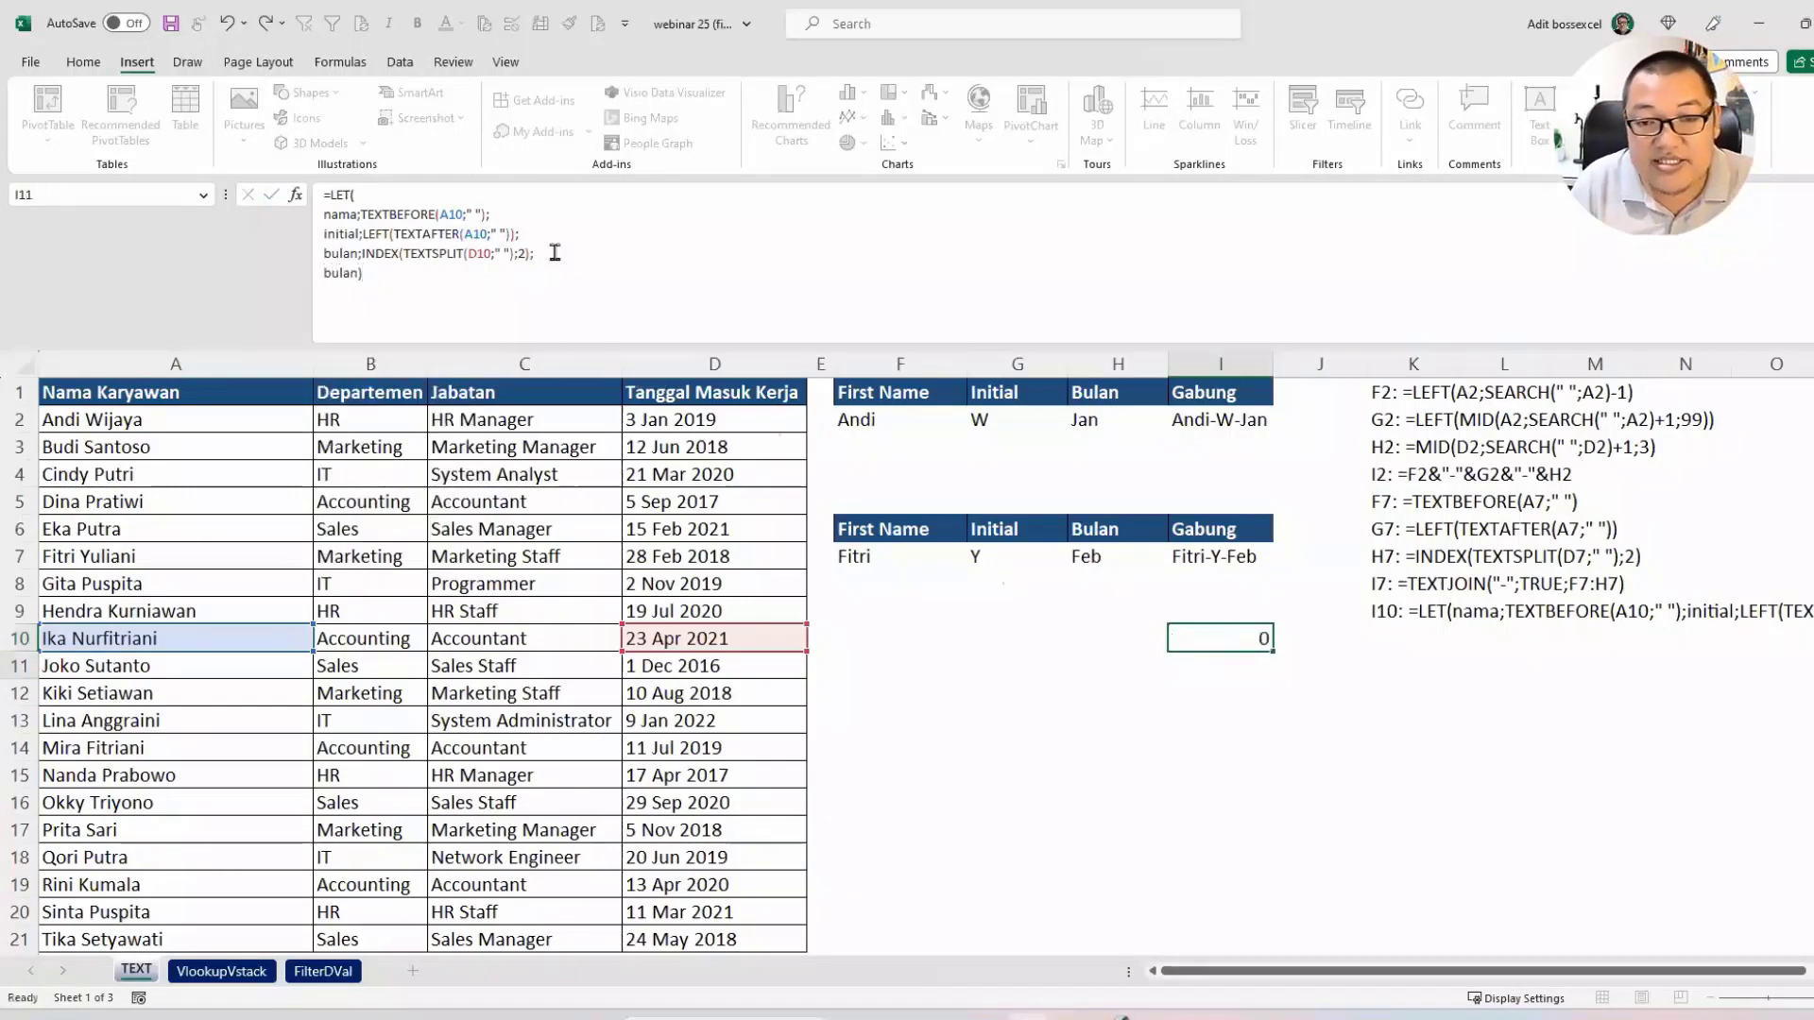
Replace the closing bulan argument in I10's LET formula with a new variable name, gabung.
{"action": "left_click", "coordinate": [1195, 636]}
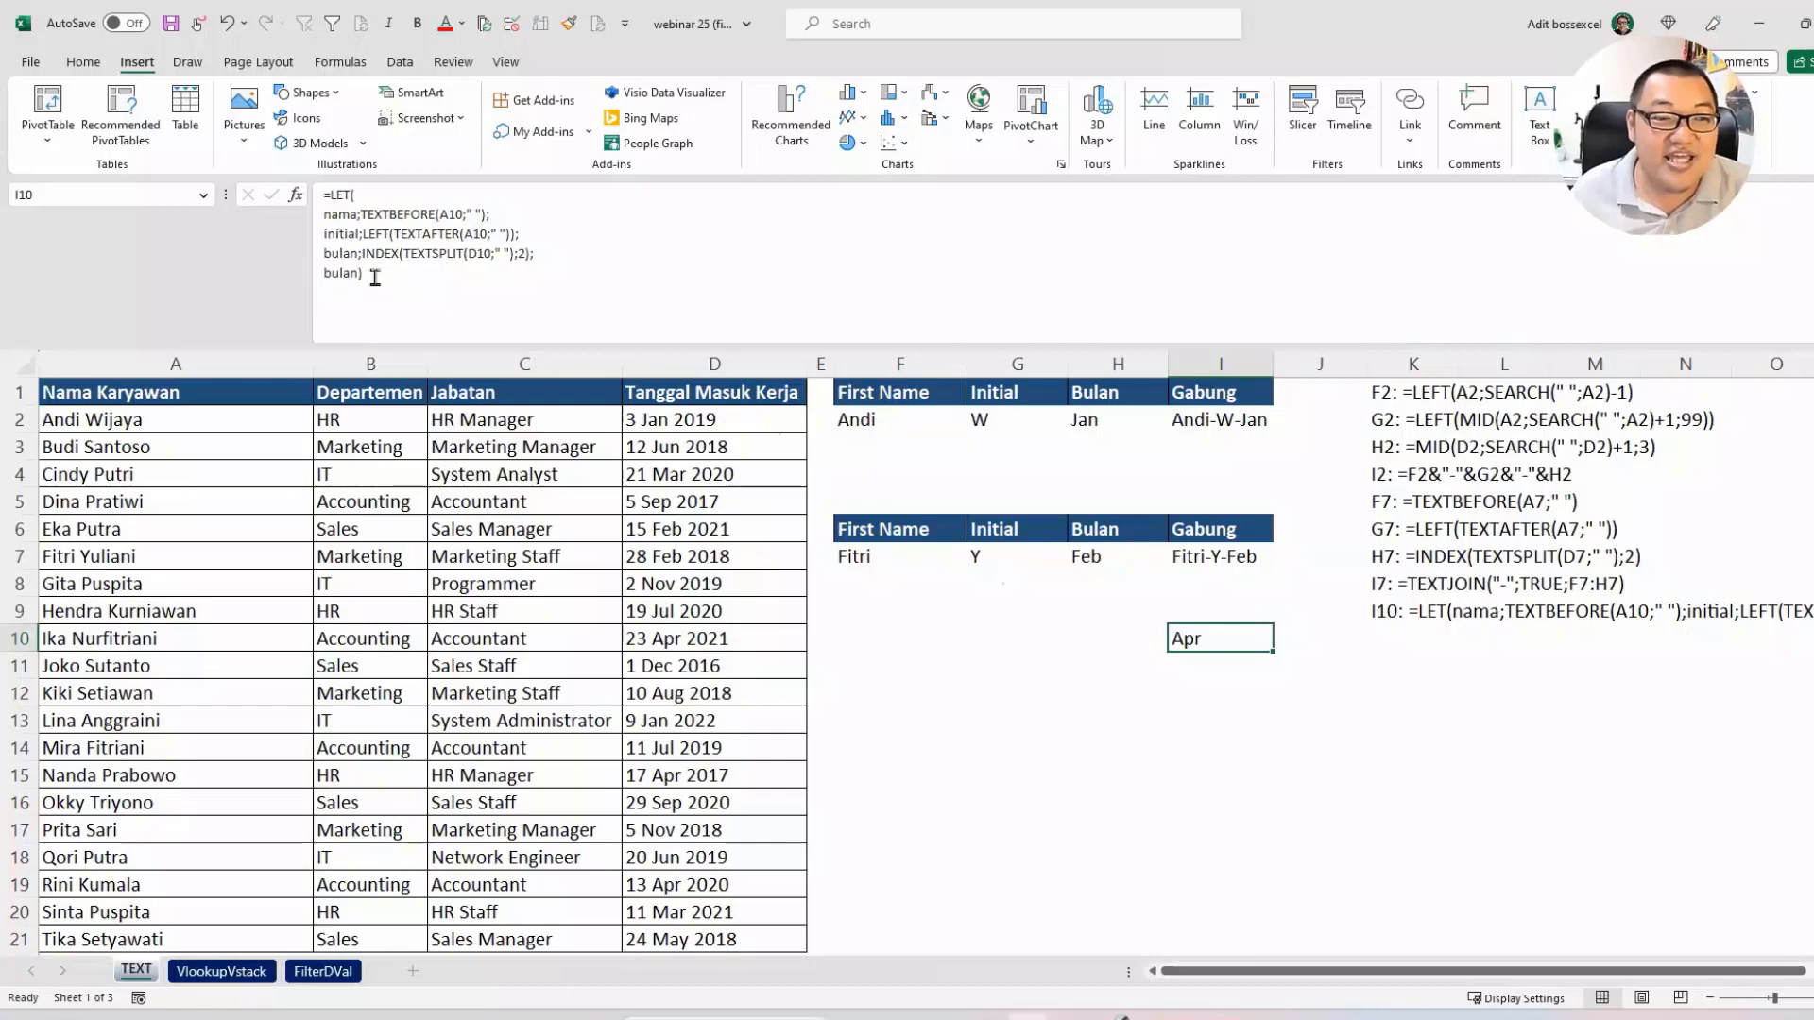
{"action": "left_click_drag", "start_coordinate": [366, 274], "coordinate": [304, 281]}
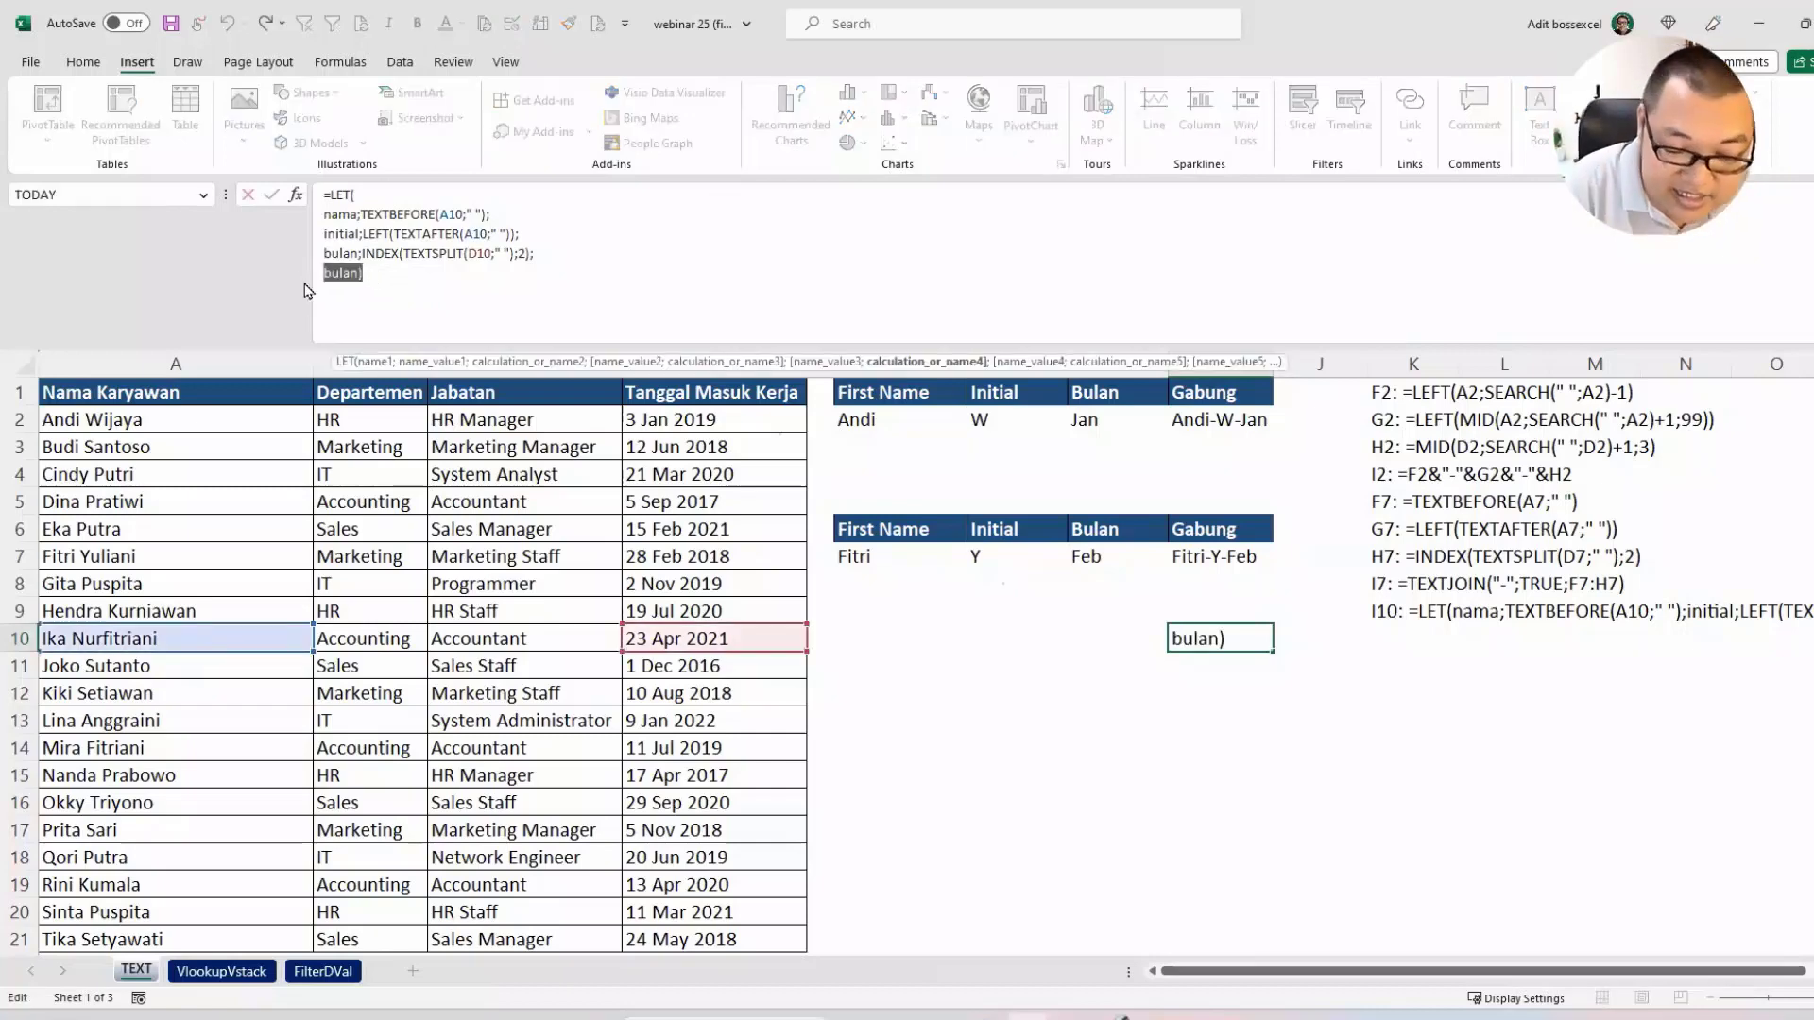
{"action": "type", "text": "gabung;"}
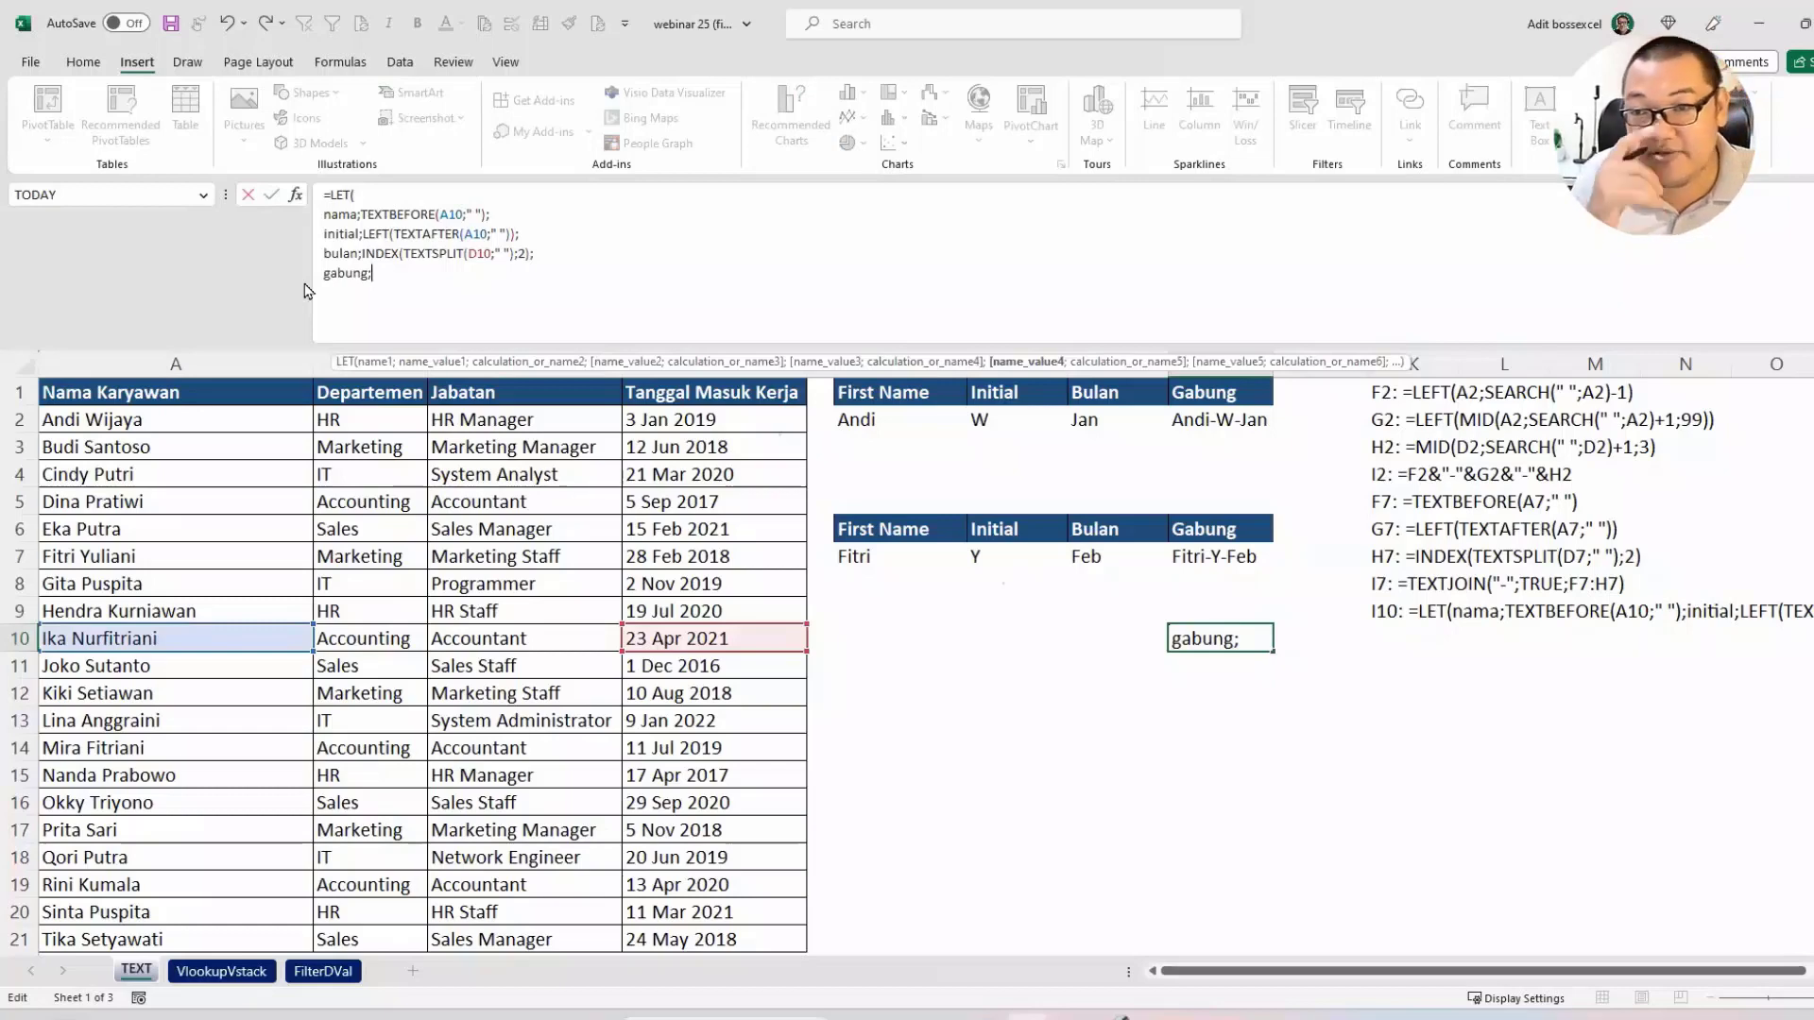
{"action": "type", "text": "t"}
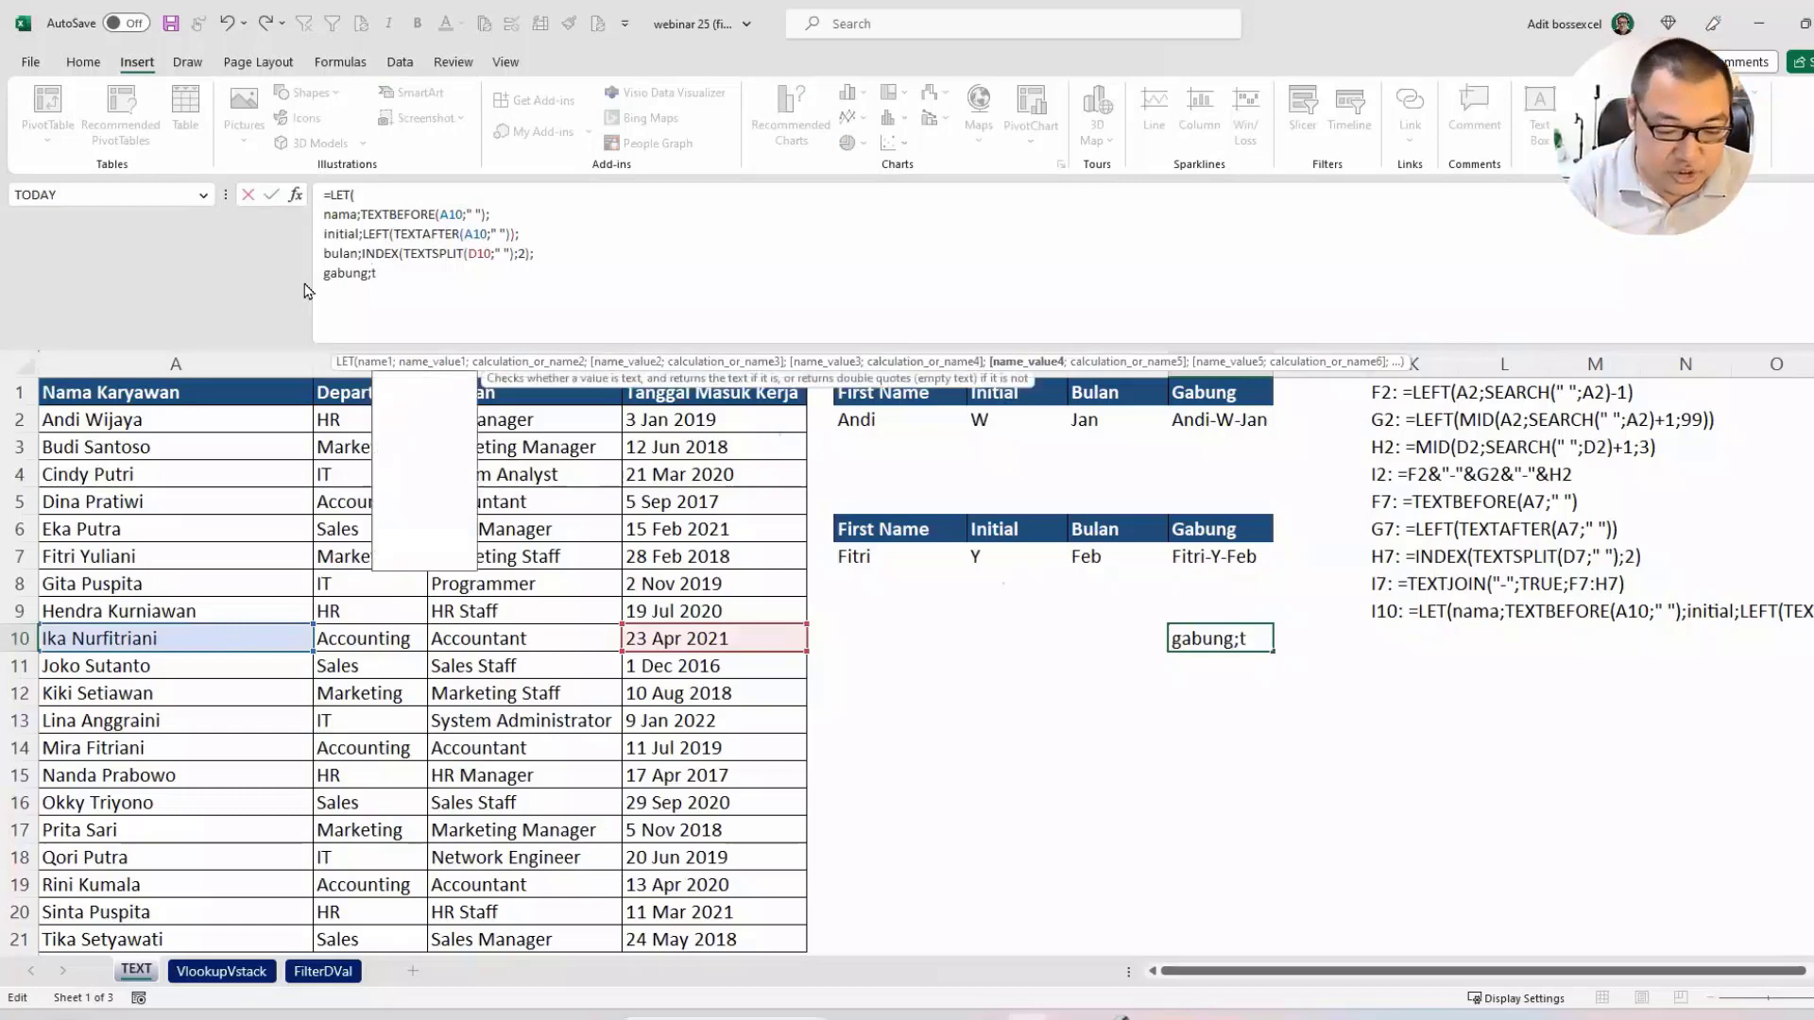
{"action": "type", "text": "extjoi"}
{"action": "key", "text": "Tab"}
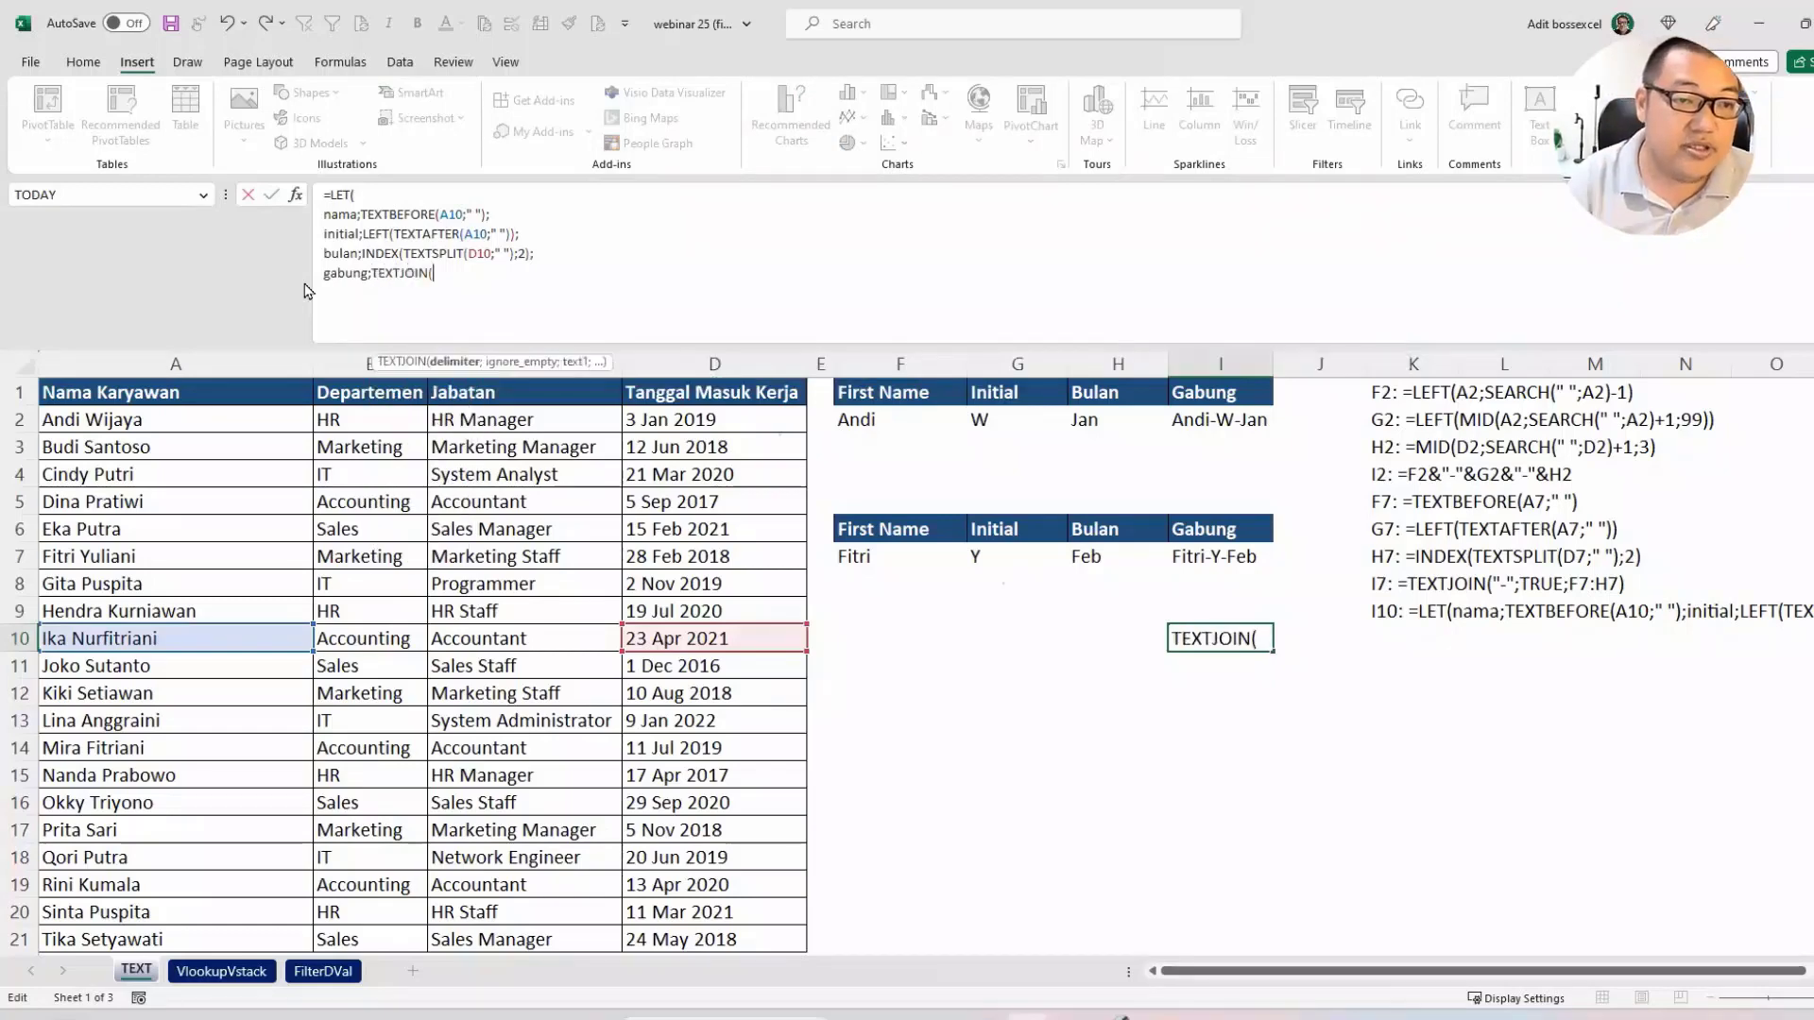
{"action": "type", "text": "\""}
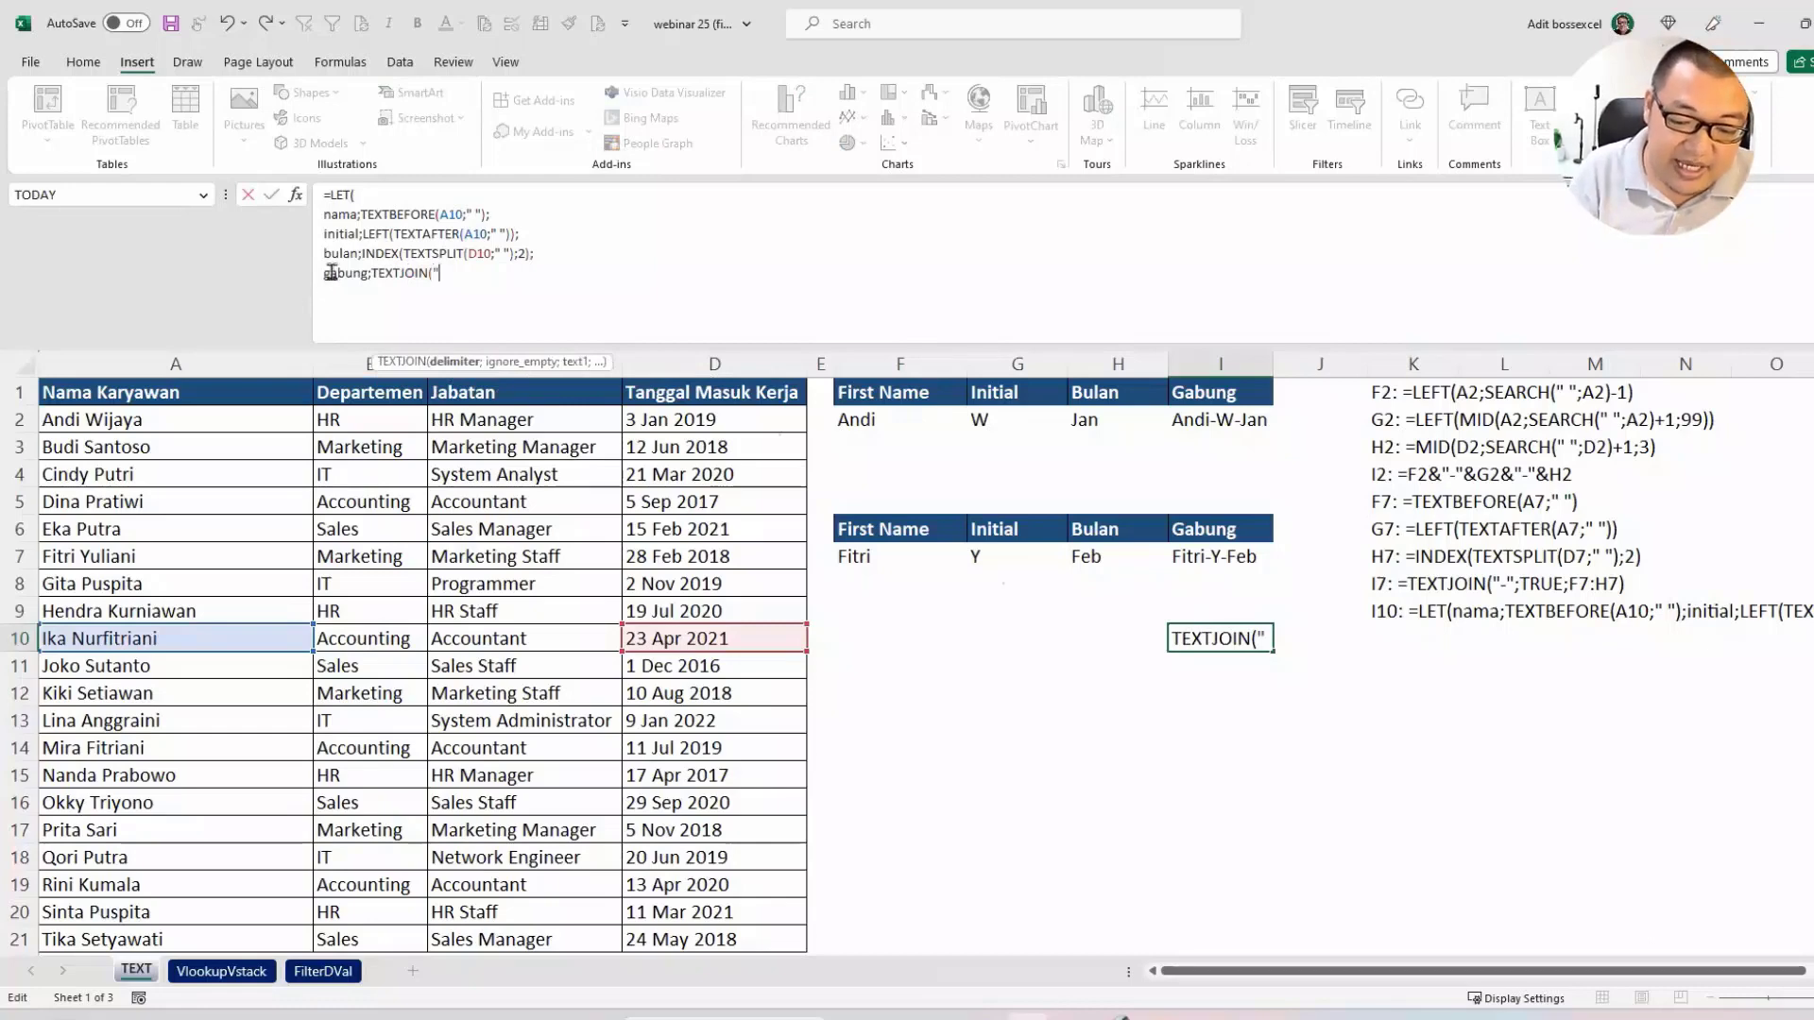
{"action": "type", "text": "-\";"}
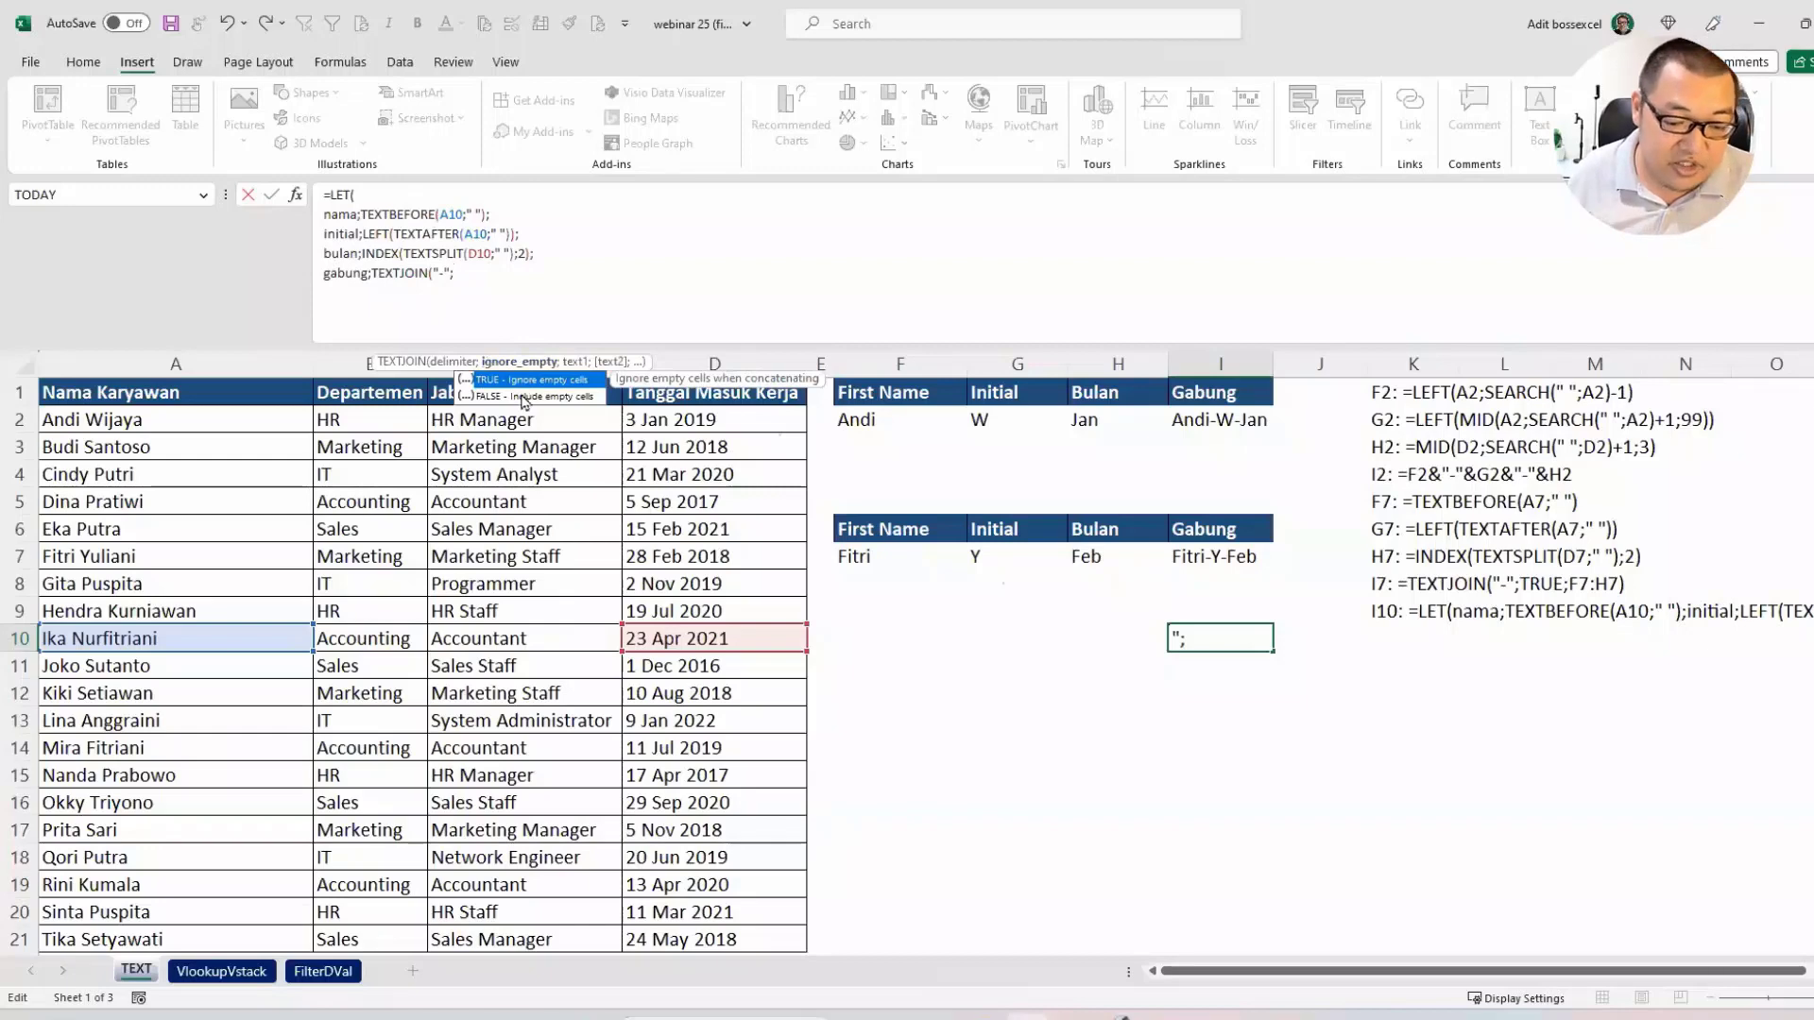
{"action": "type", "text": "true;"}
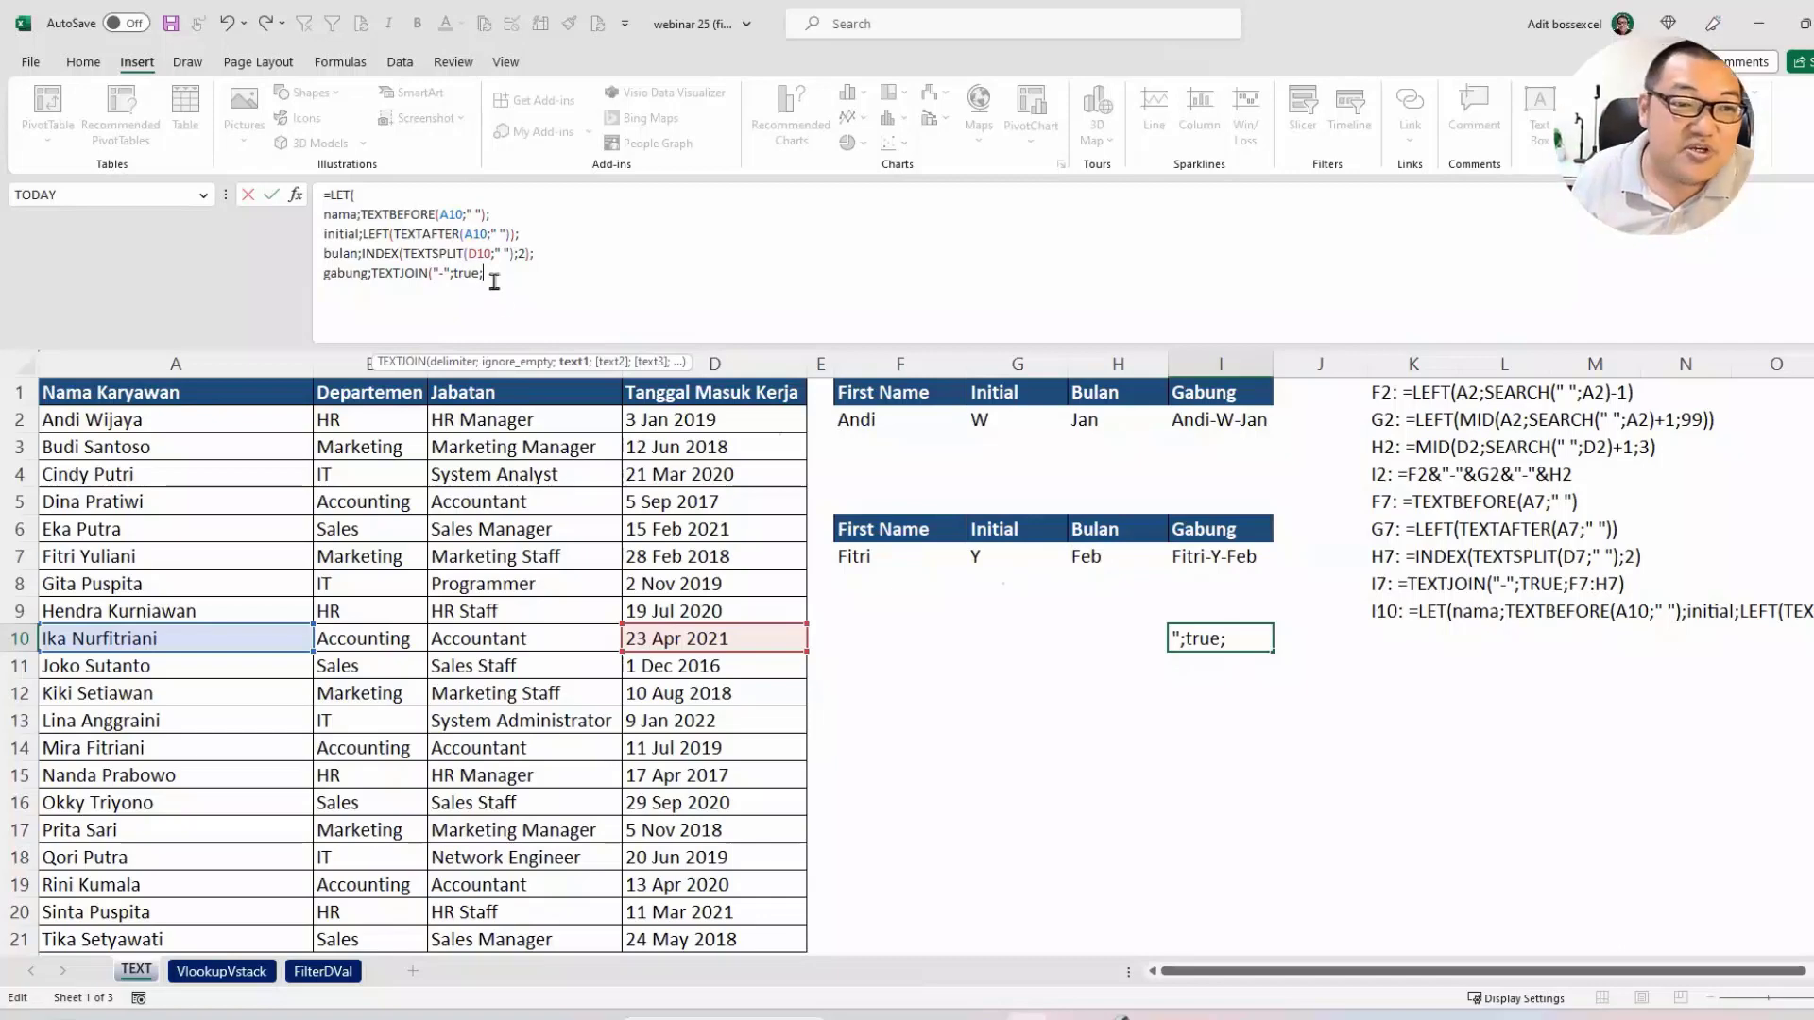
{"action": "left_click_drag", "start_coordinate": [492, 276], "coordinate": [370, 273]}
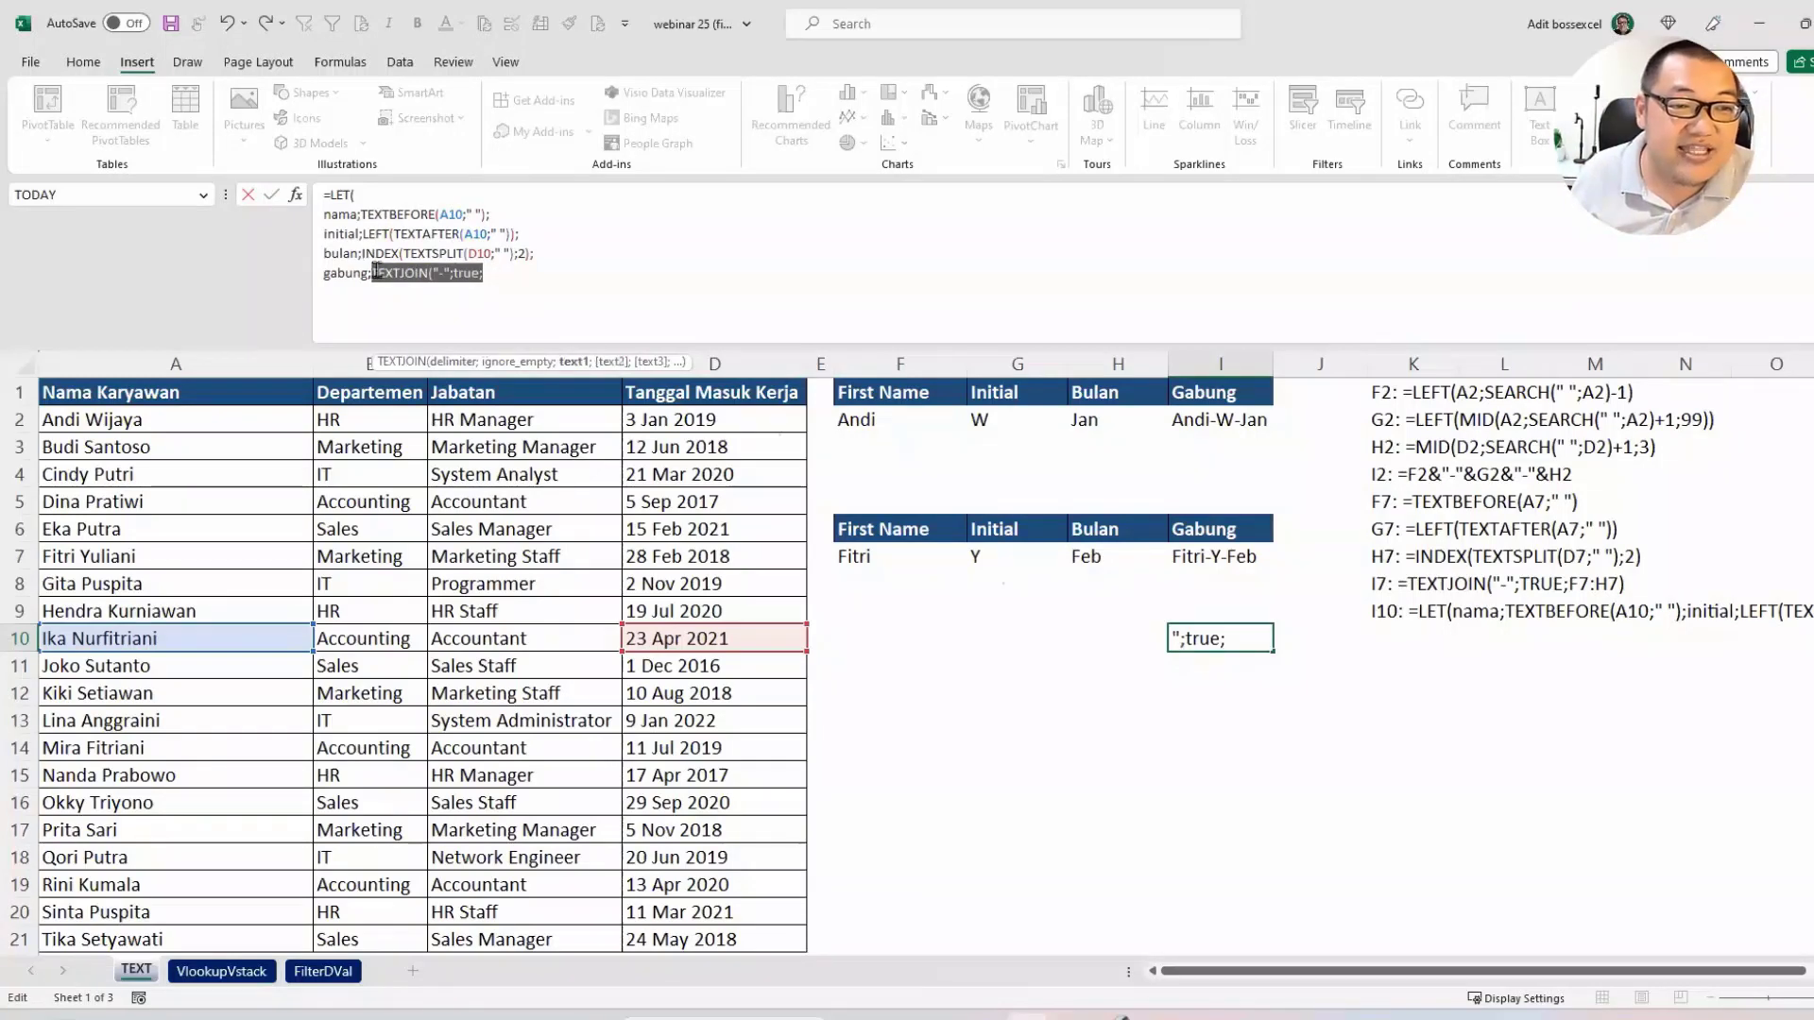
{"action": "key", "text": "BackSpace"}
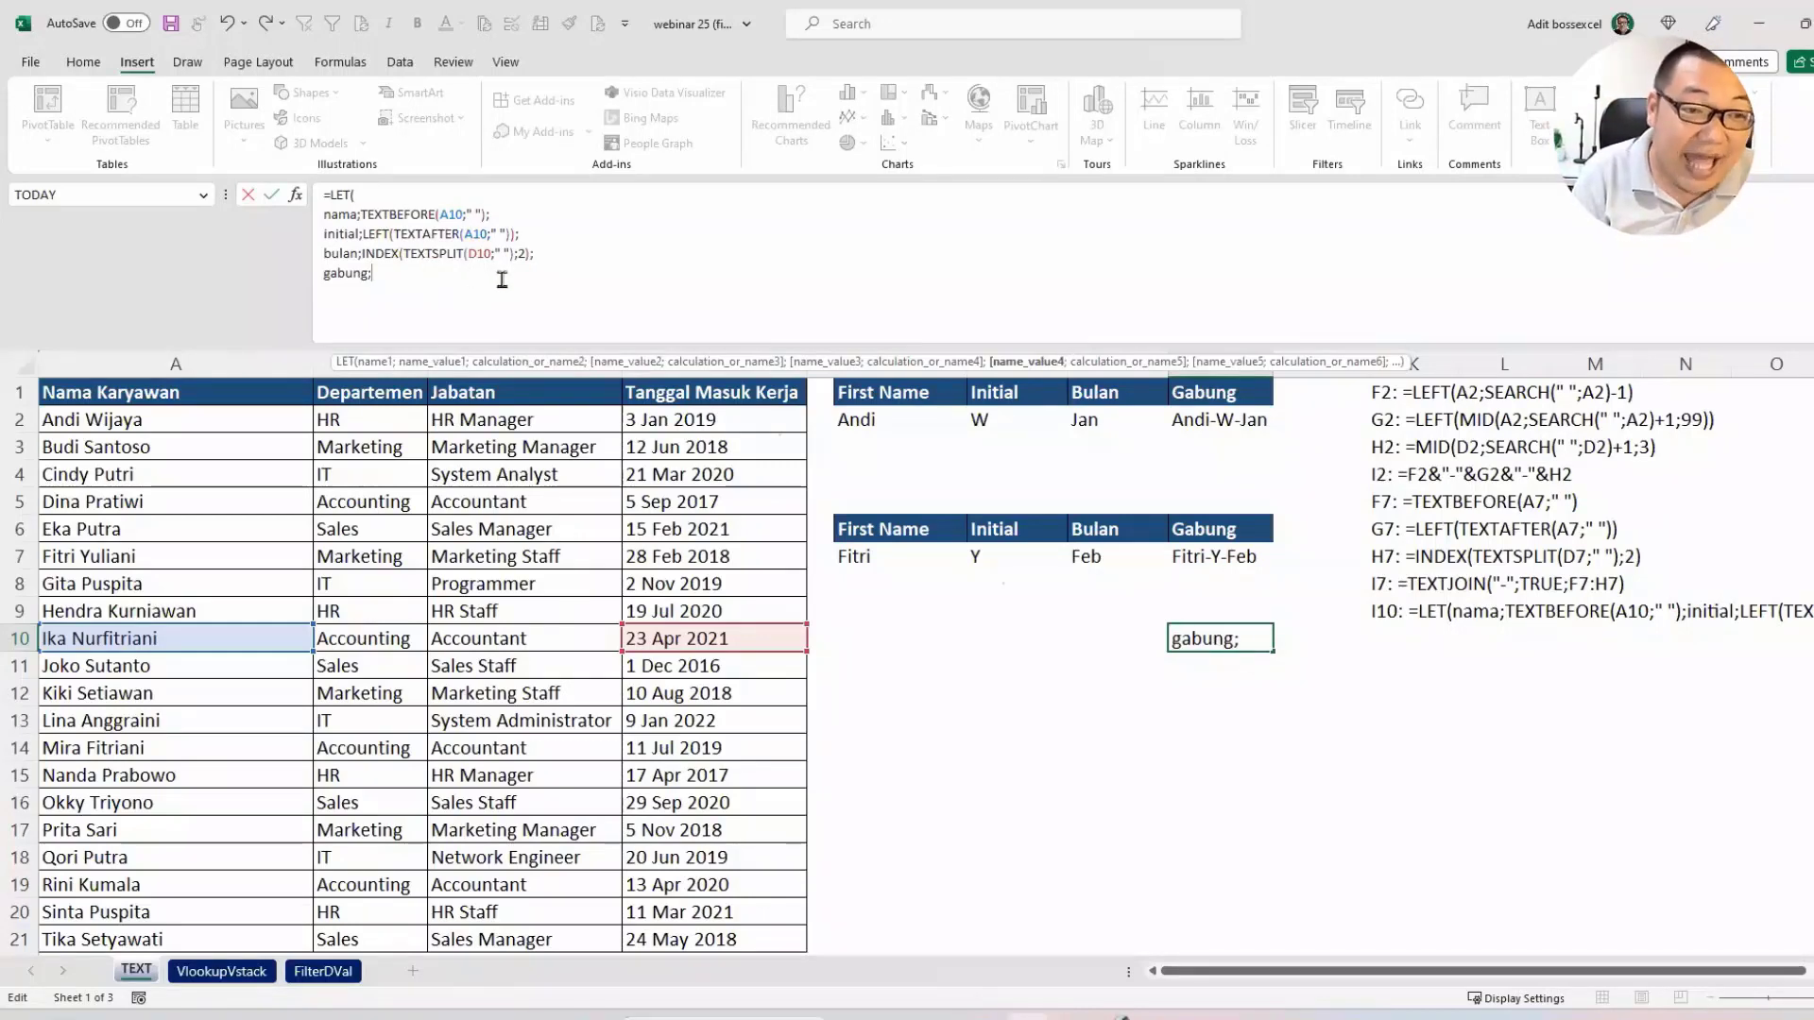
Define the gabung variable in I10's LET formula as nama&"-"&initial&"-"&bulan.
{"action": "type", "text": "nama"}
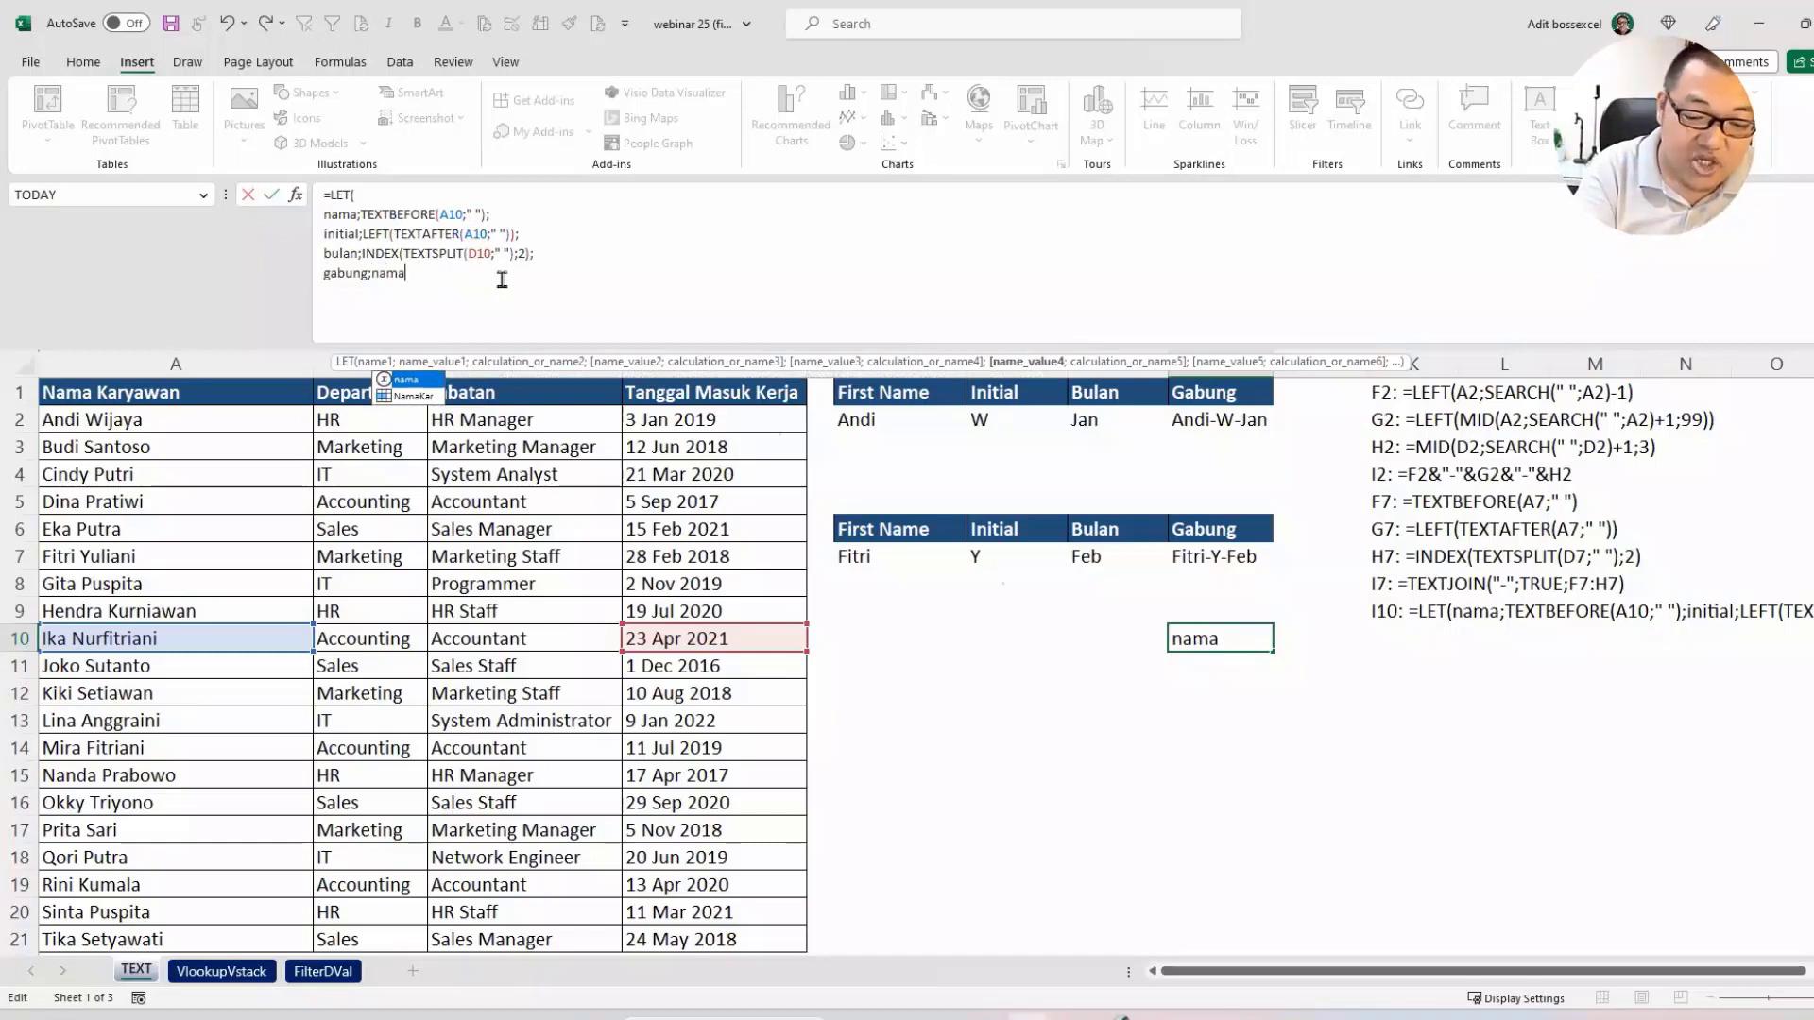
{"action": "type", "text": "&\""}
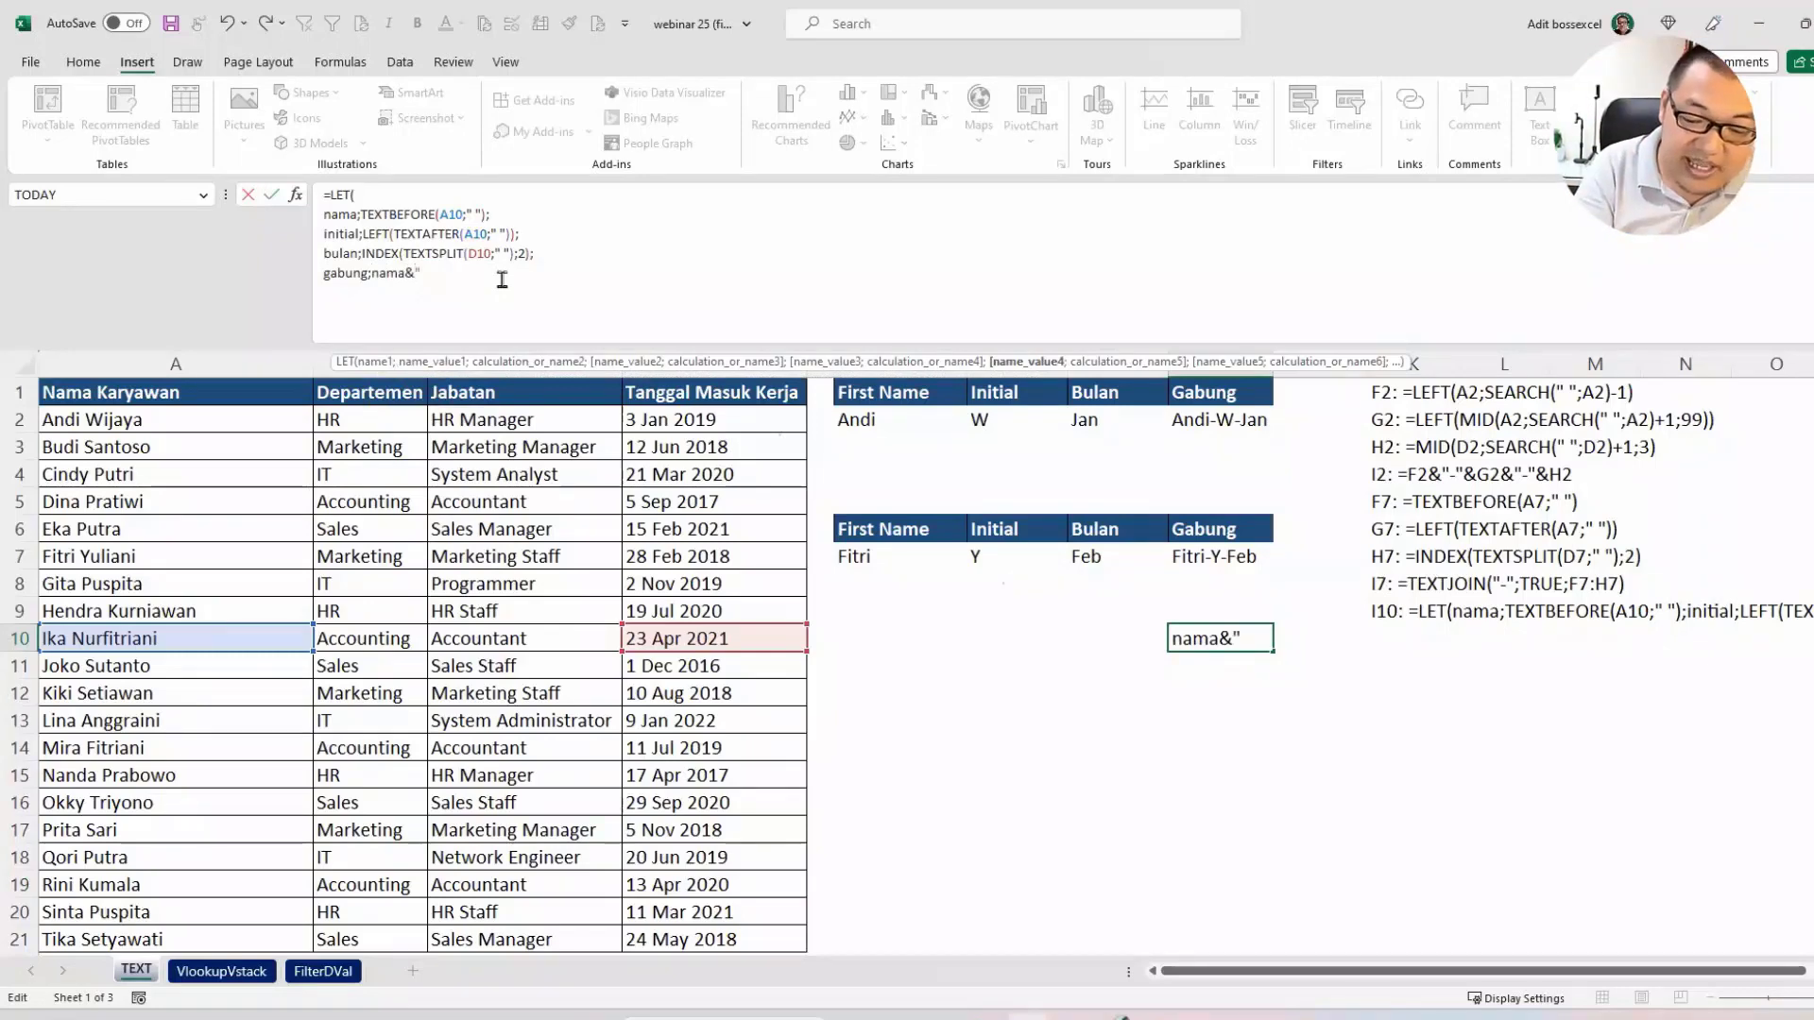
{"action": "type", "text": "-\"&"}
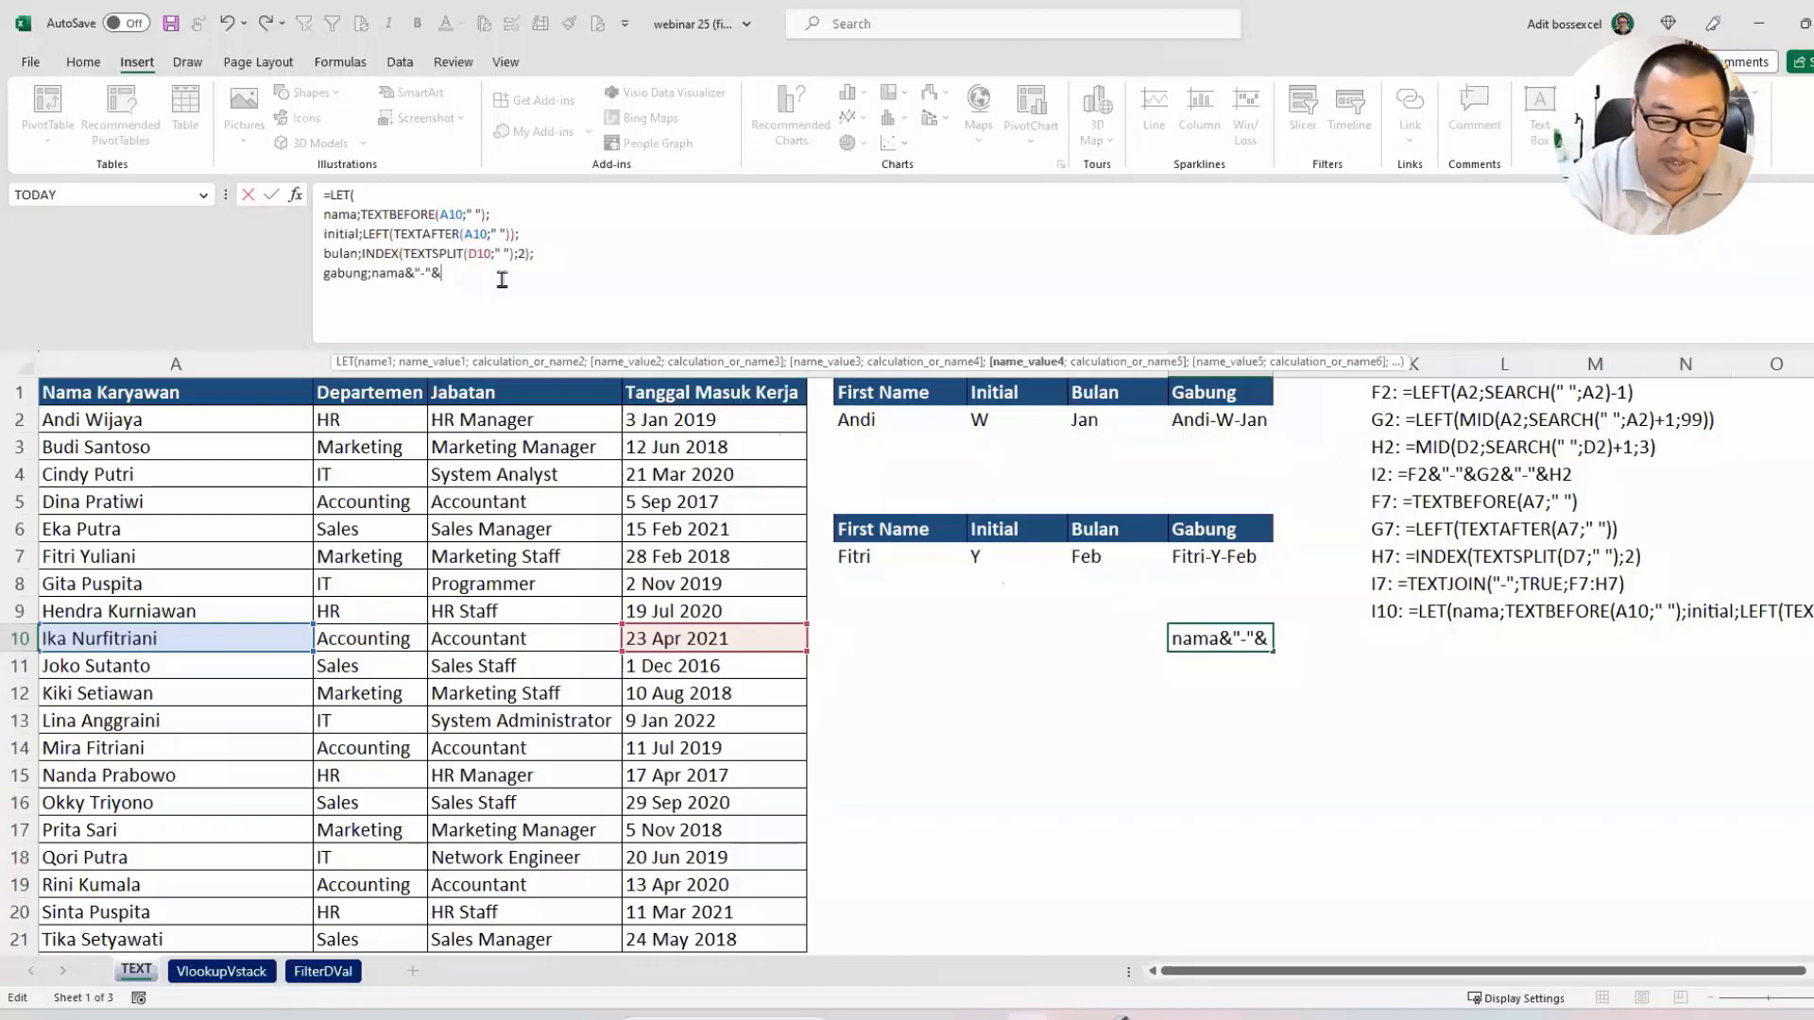
{"action": "type", "text": "initial"}
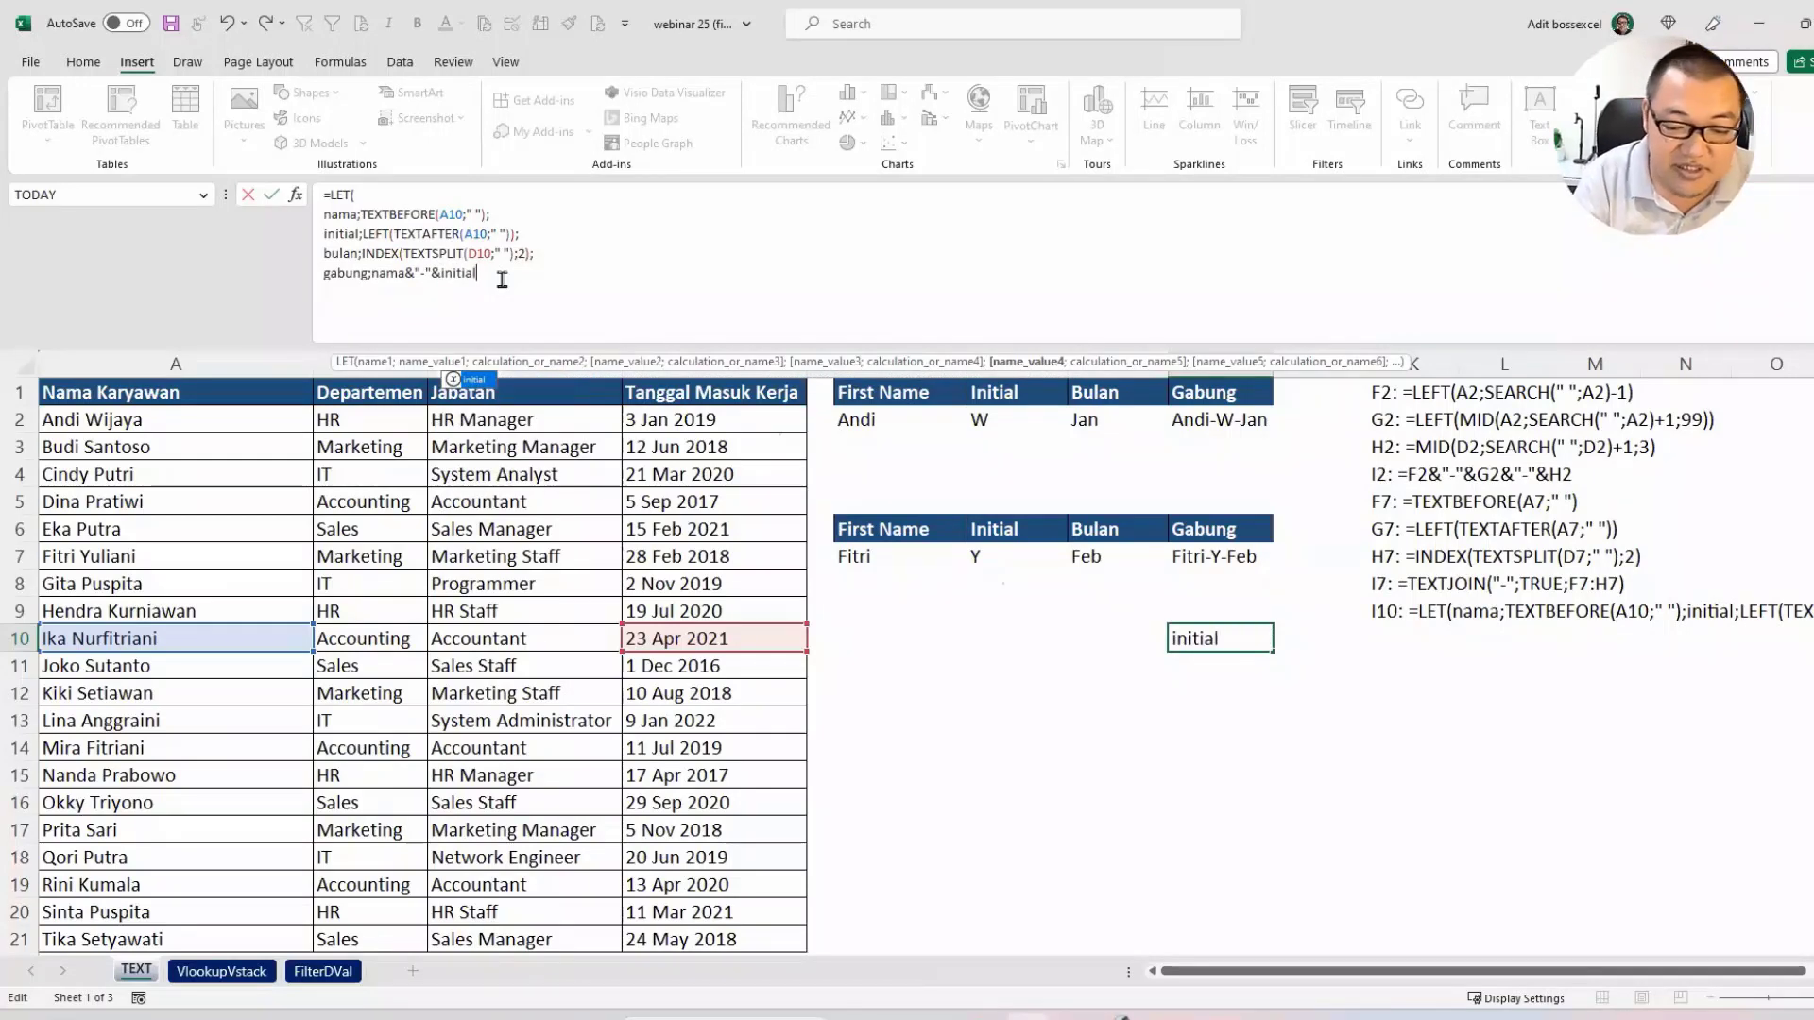
{"action": "type", "text": "&"}
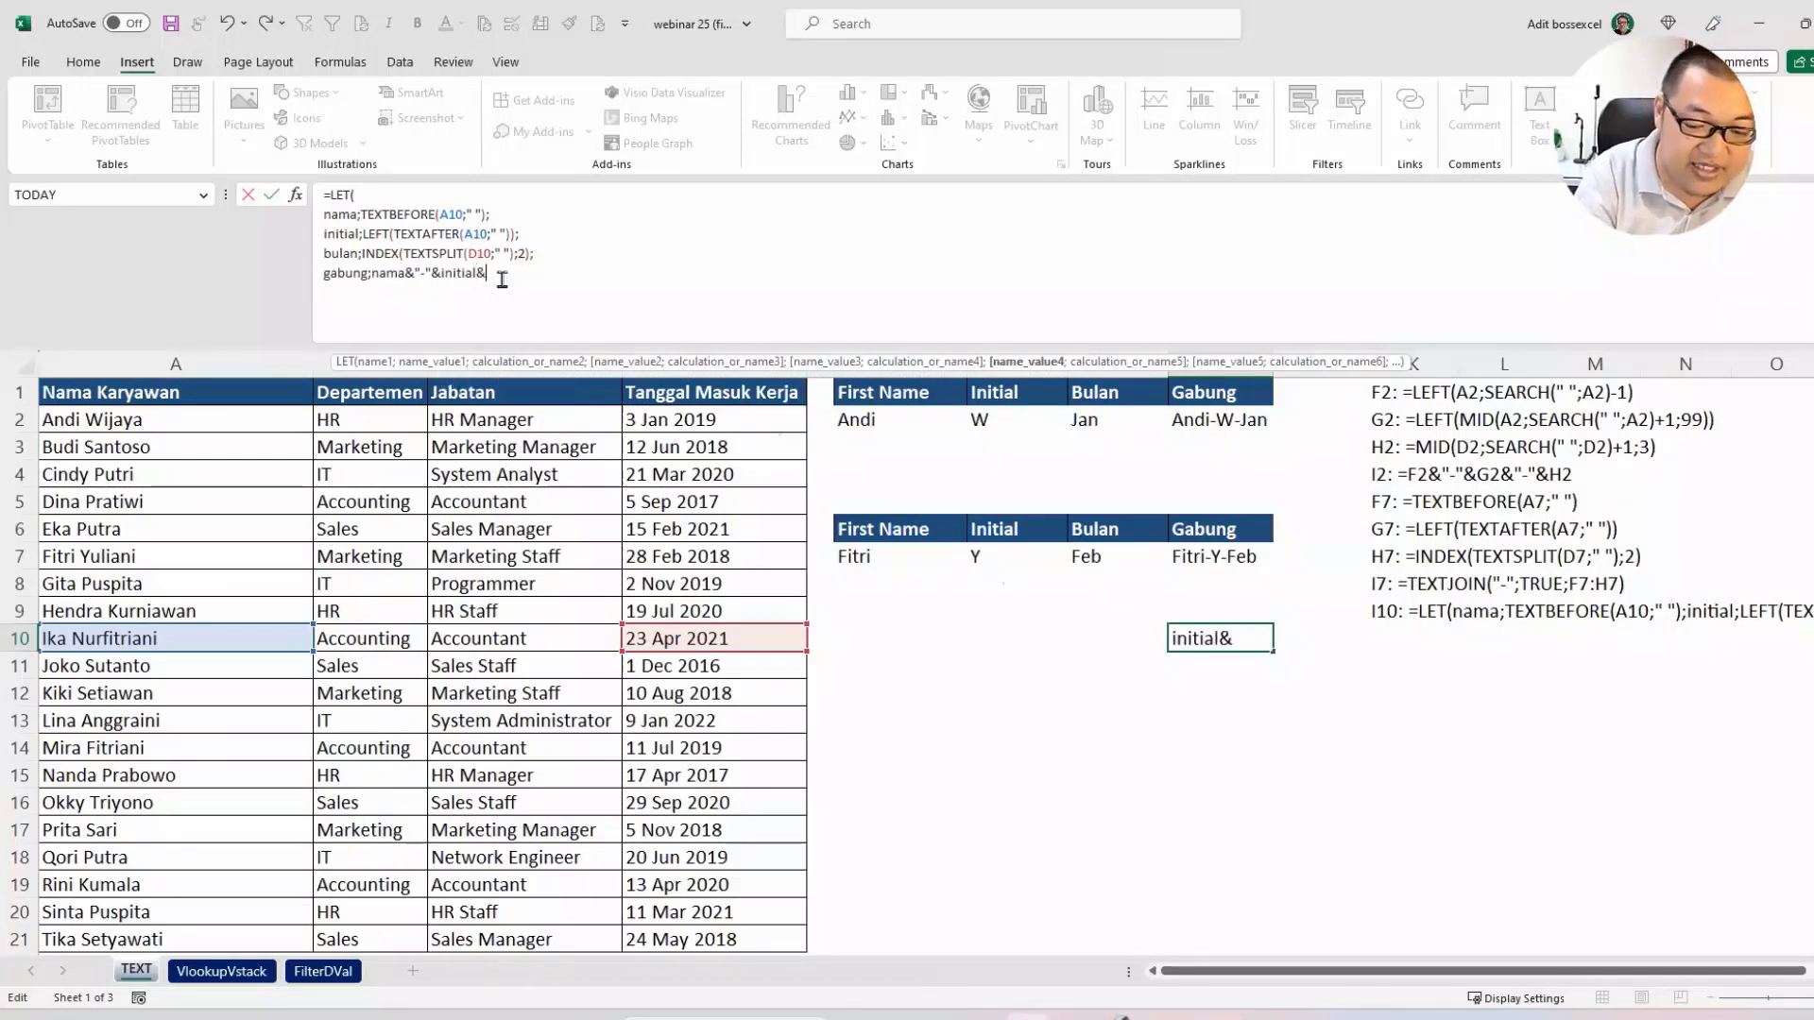
{"action": "type", "text": "\"-"}
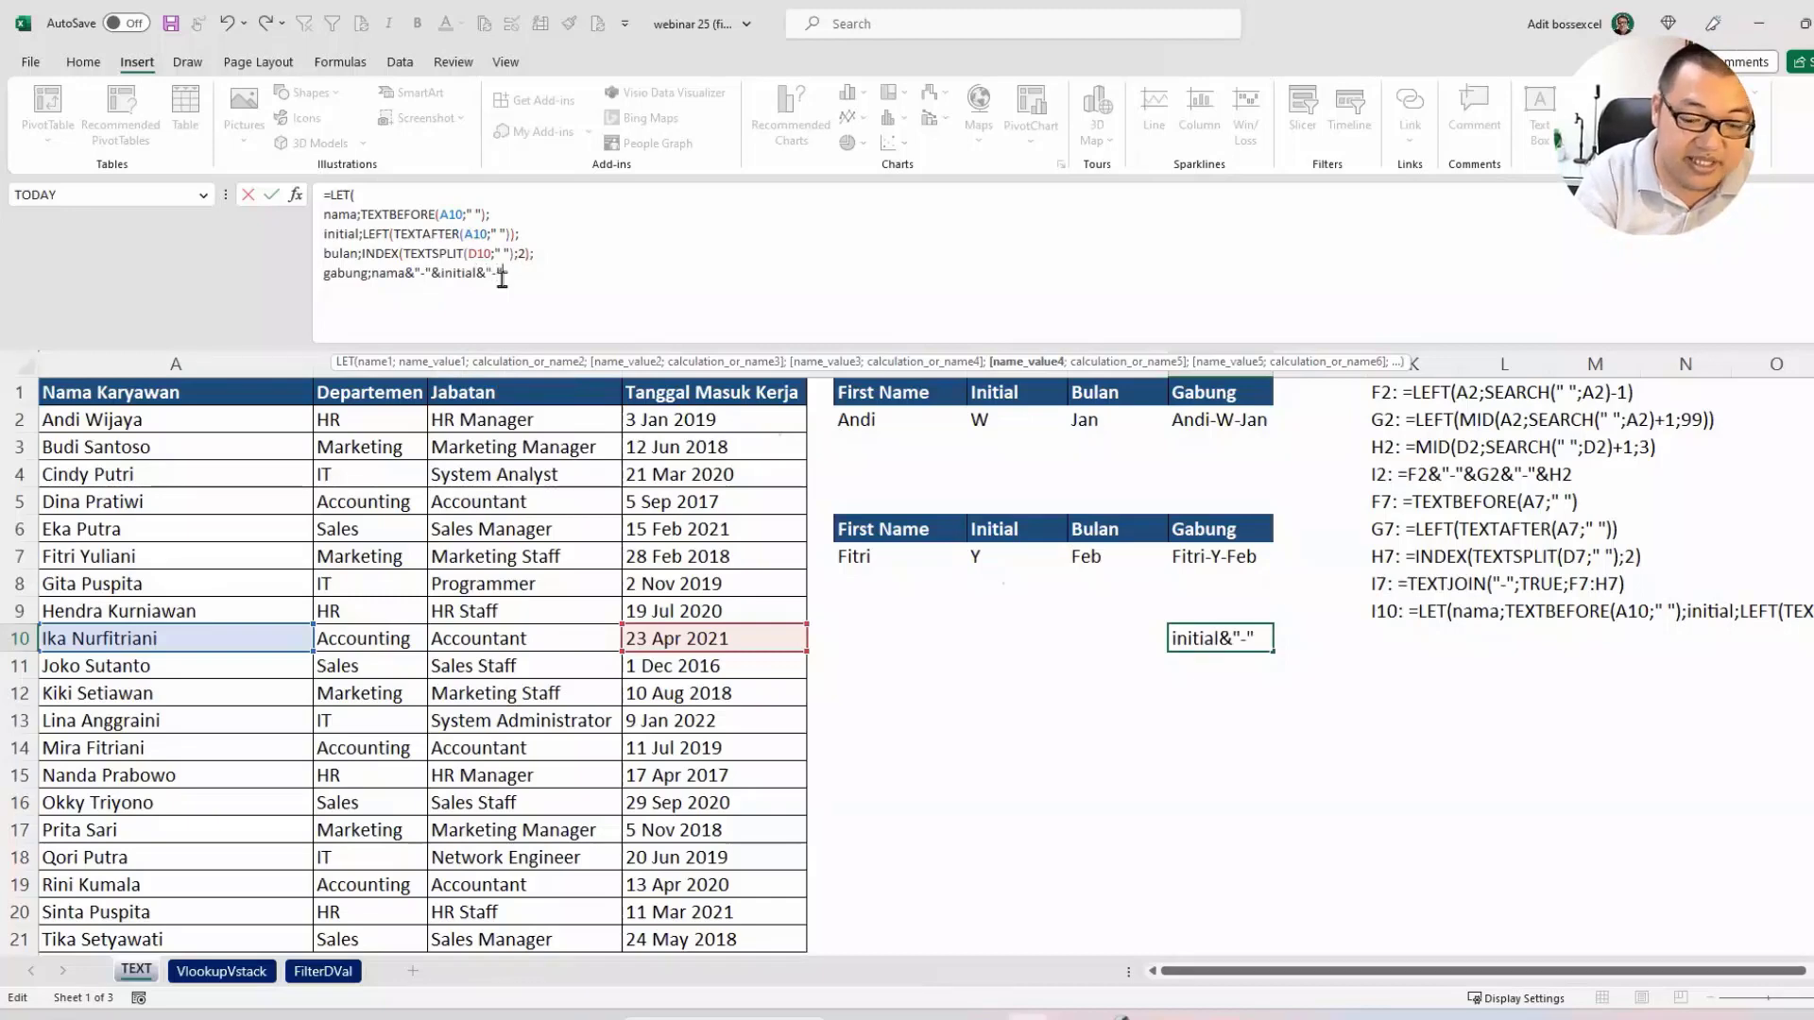
{"action": "type", "text": "\"&"}
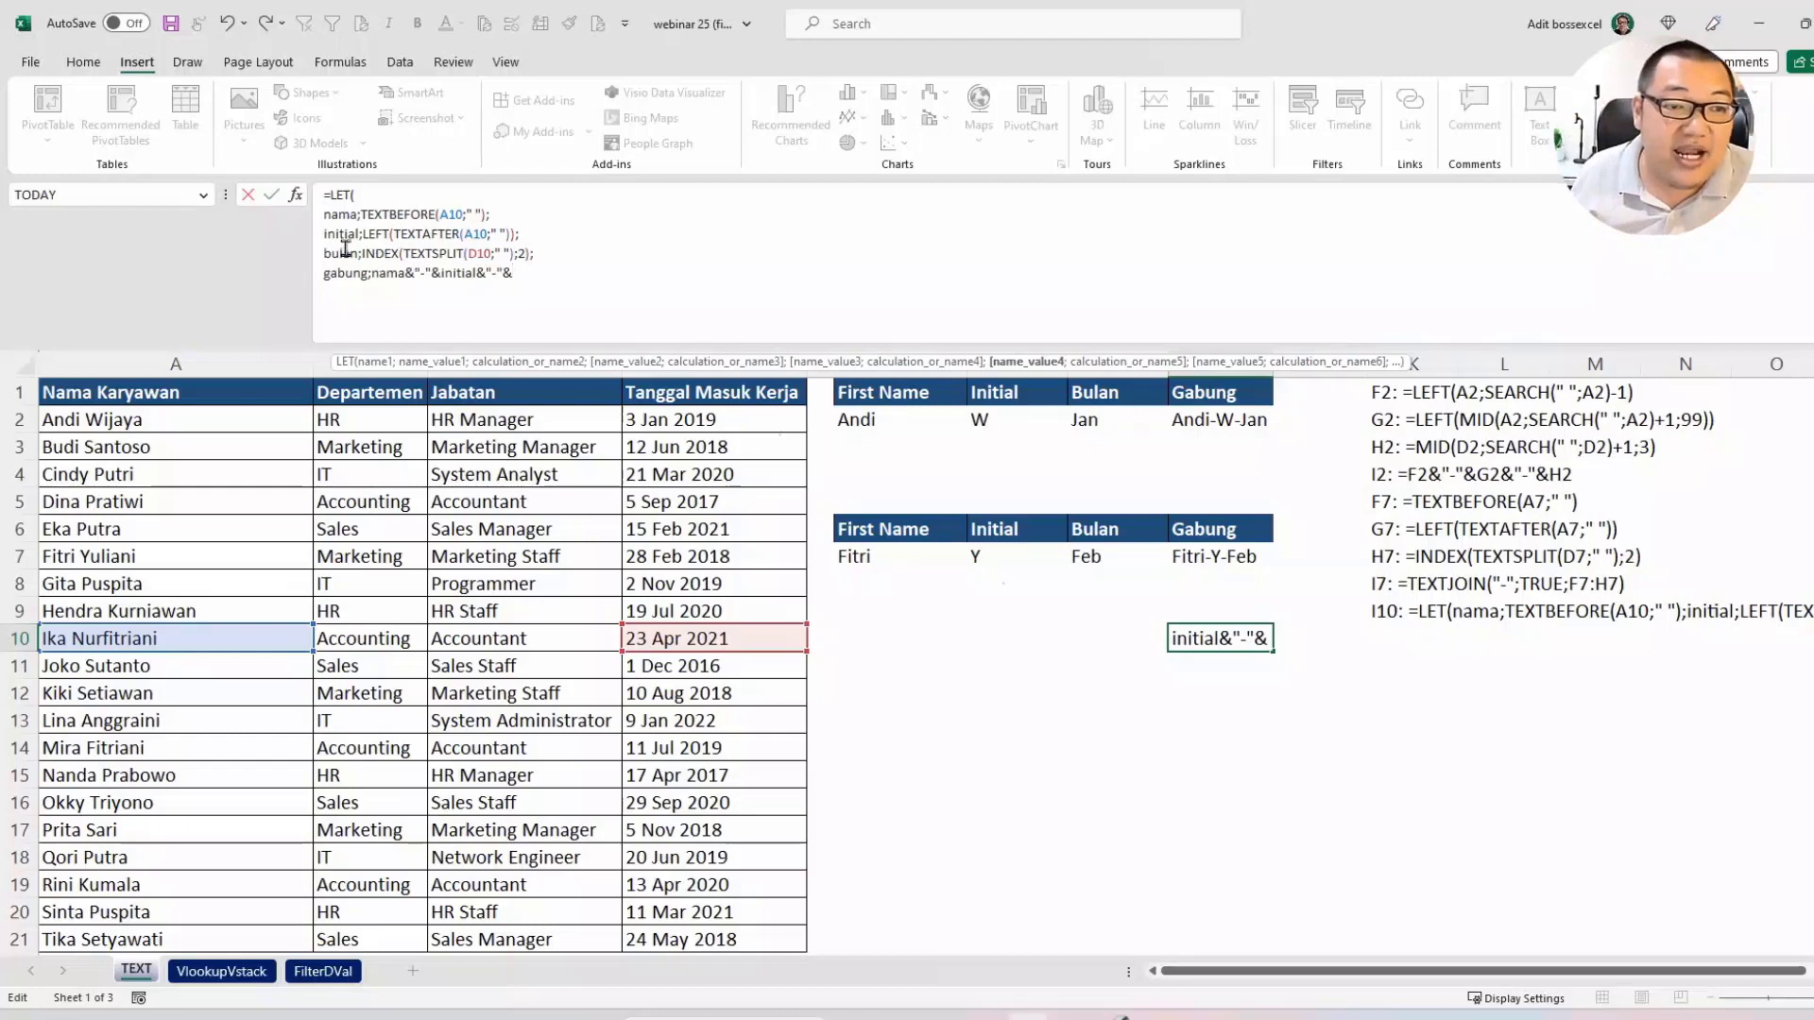
{"action": "type", "text": "bula"}
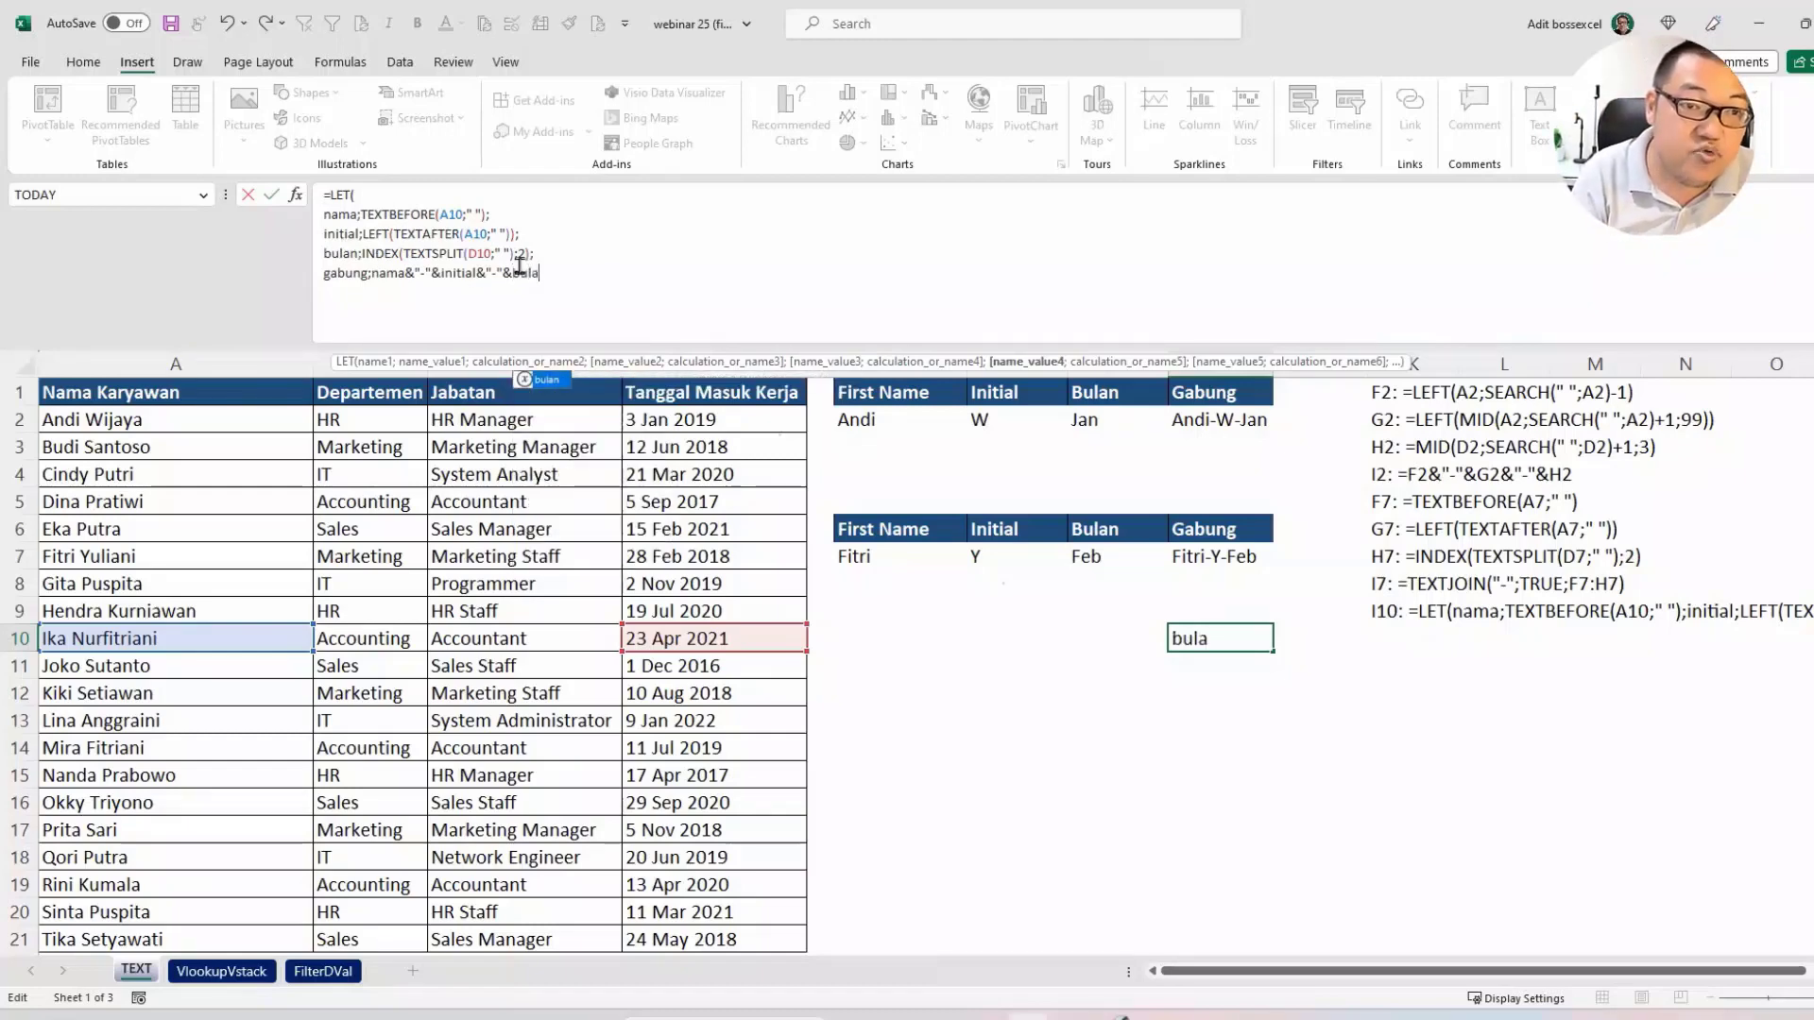
{"action": "type", "text": "n;"}
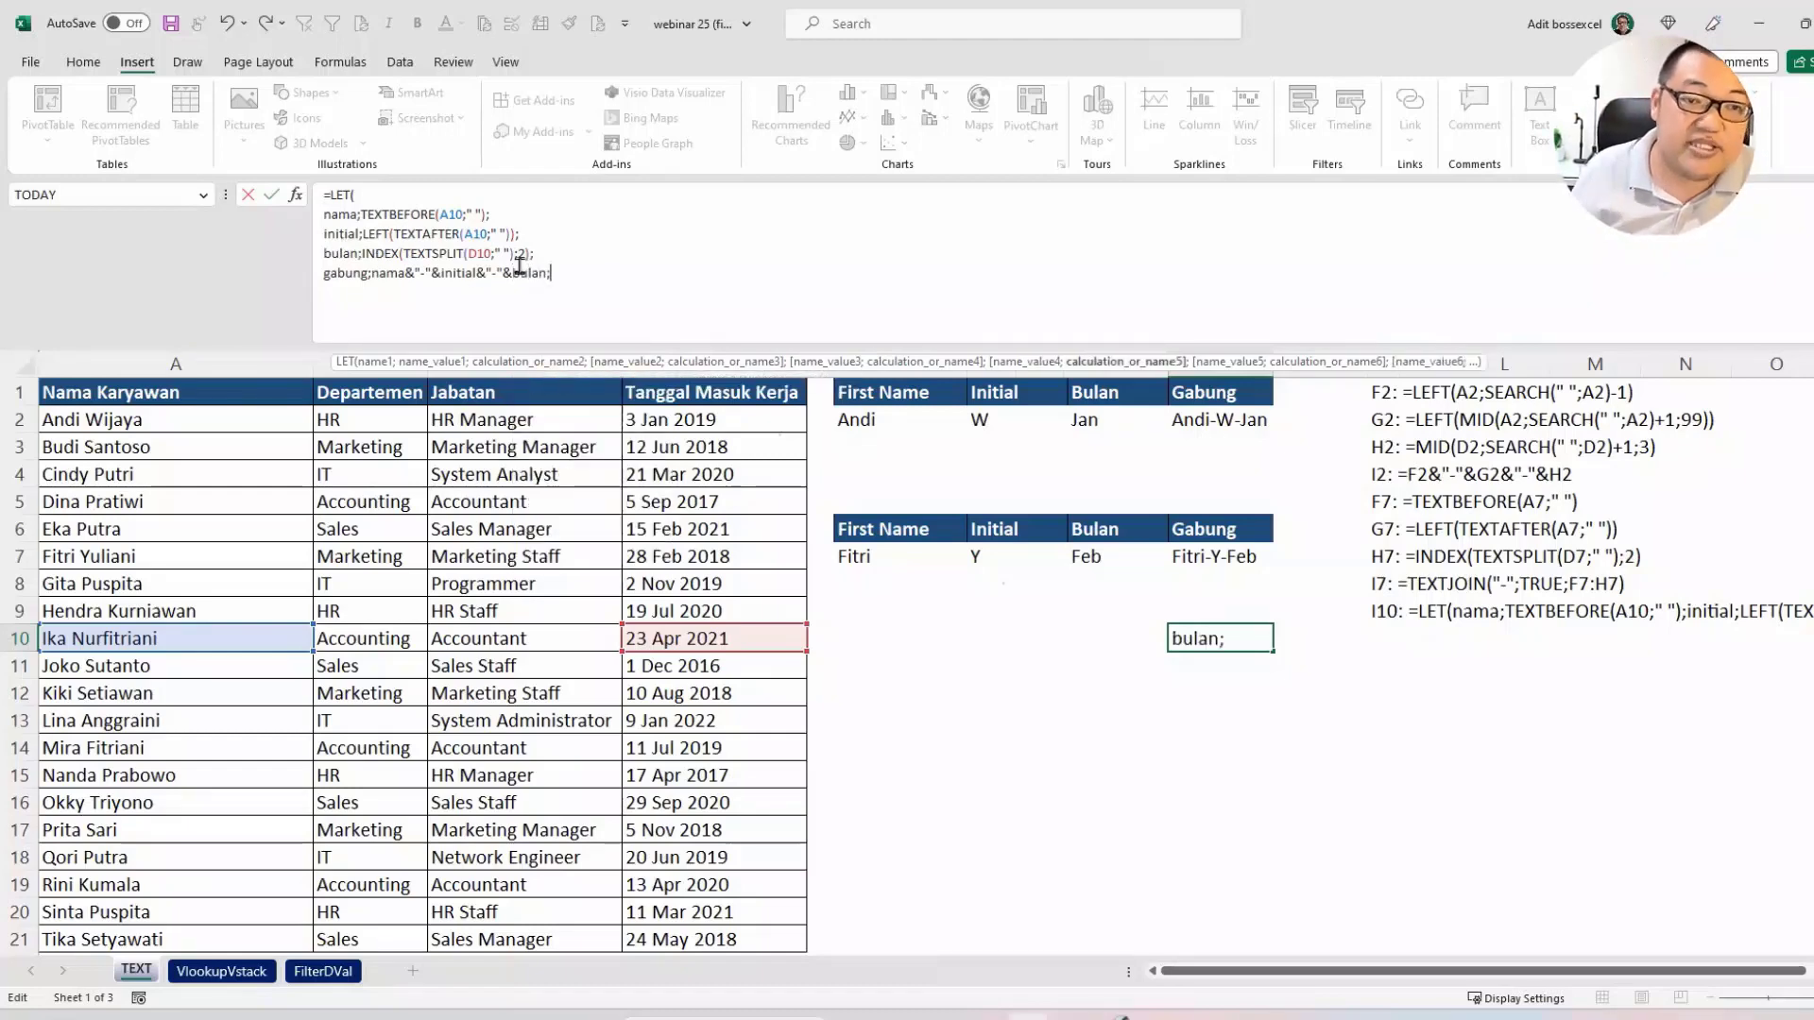
Make gabung the final result of the LET formula in I10 on its own line and enter the formula.
{"action": "key", "text": "alt+Return"}
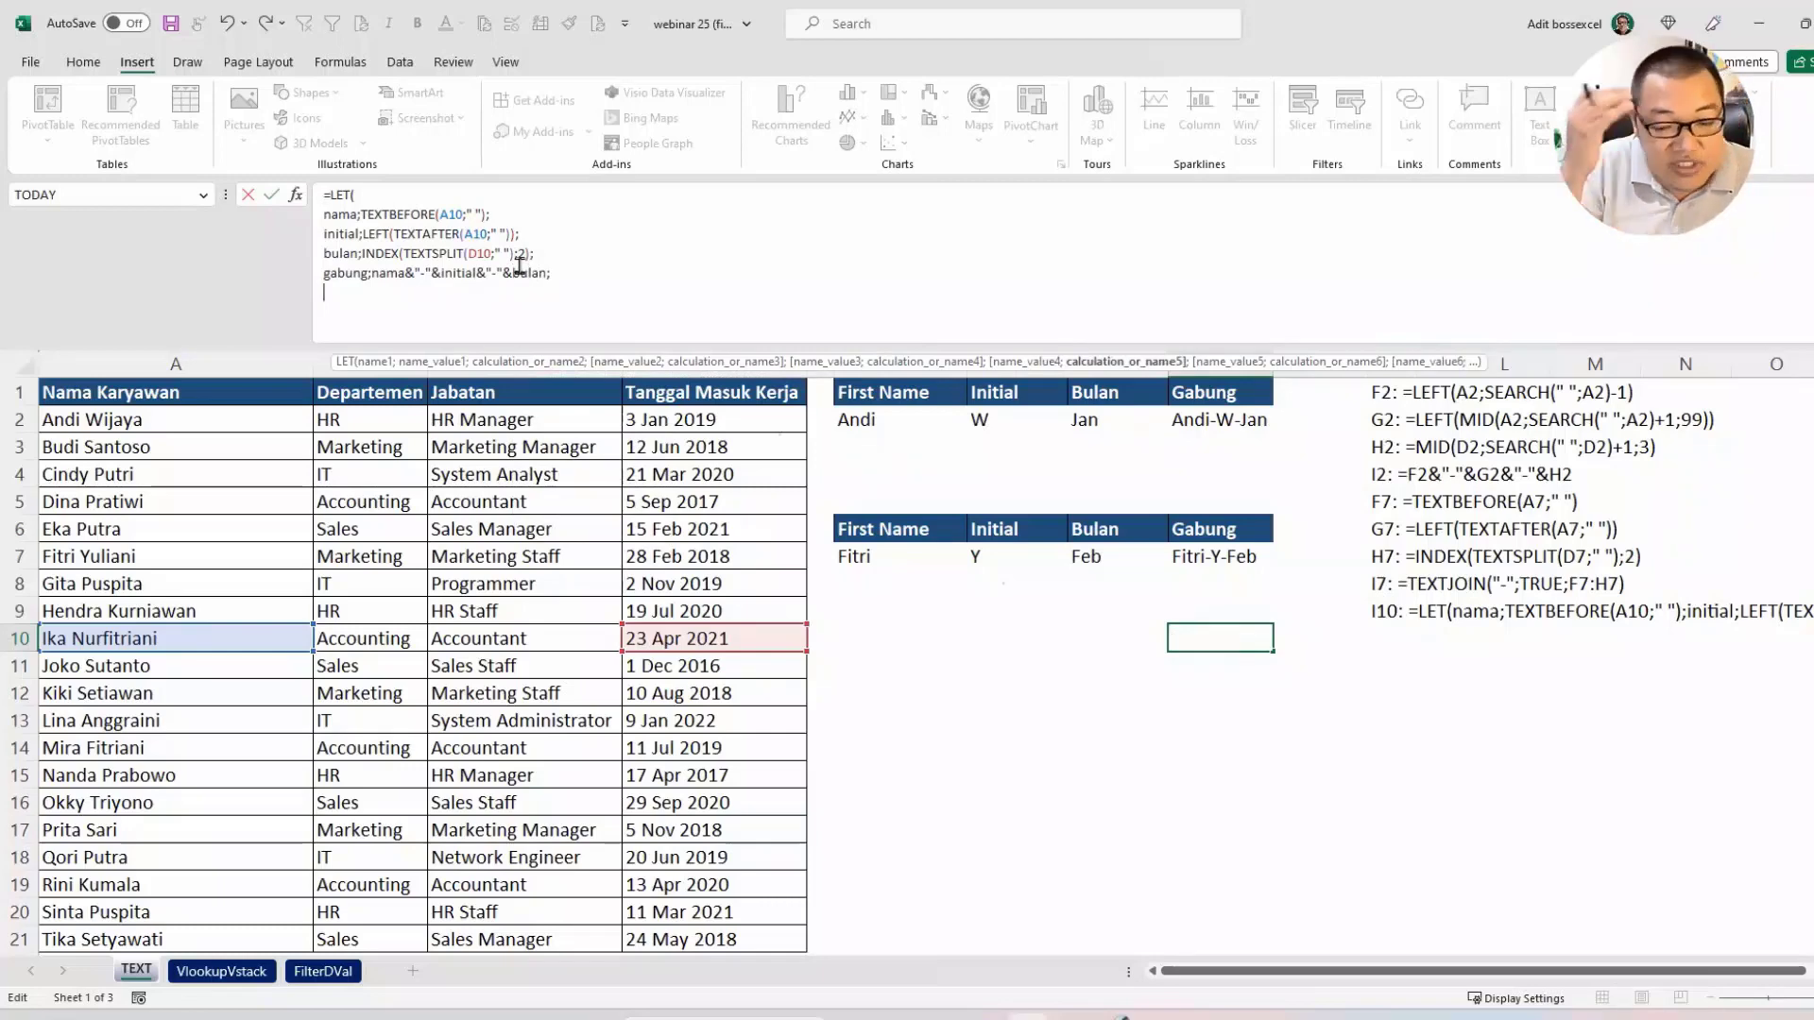
{"action": "type", "text": "gabung"}
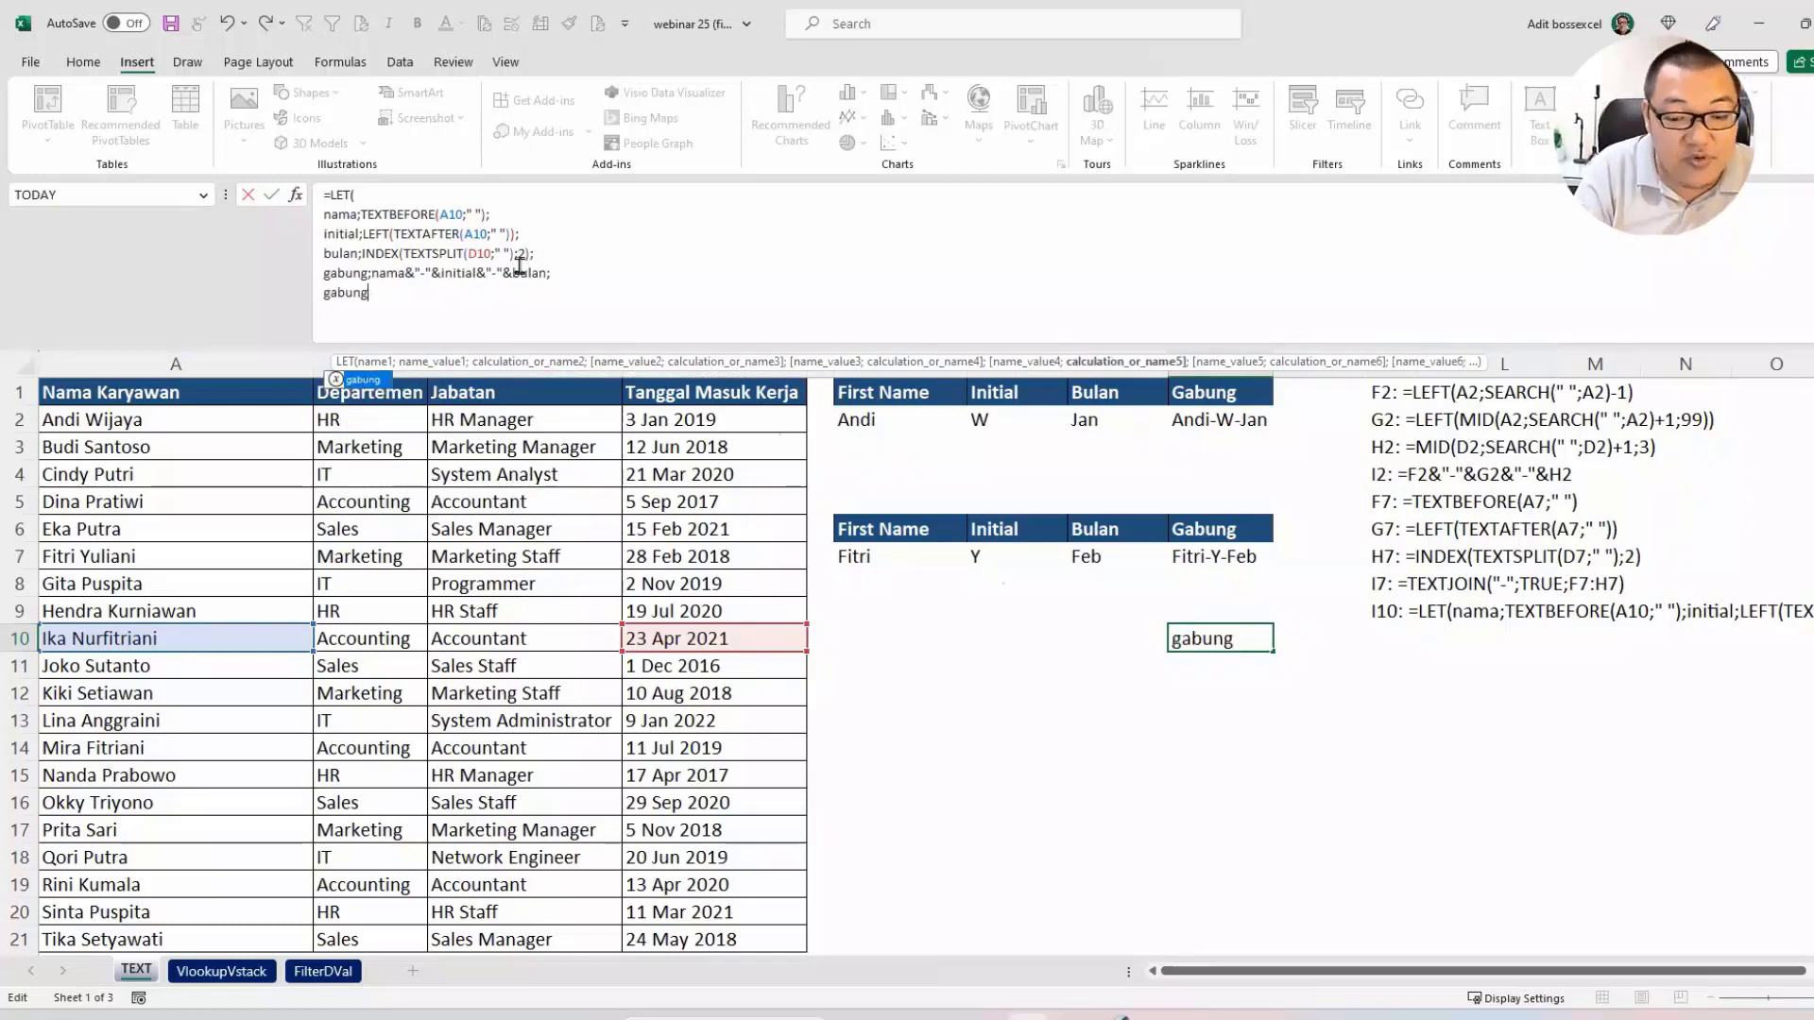
{"action": "type", "text": ")"}
{"action": "key", "text": "Return"}
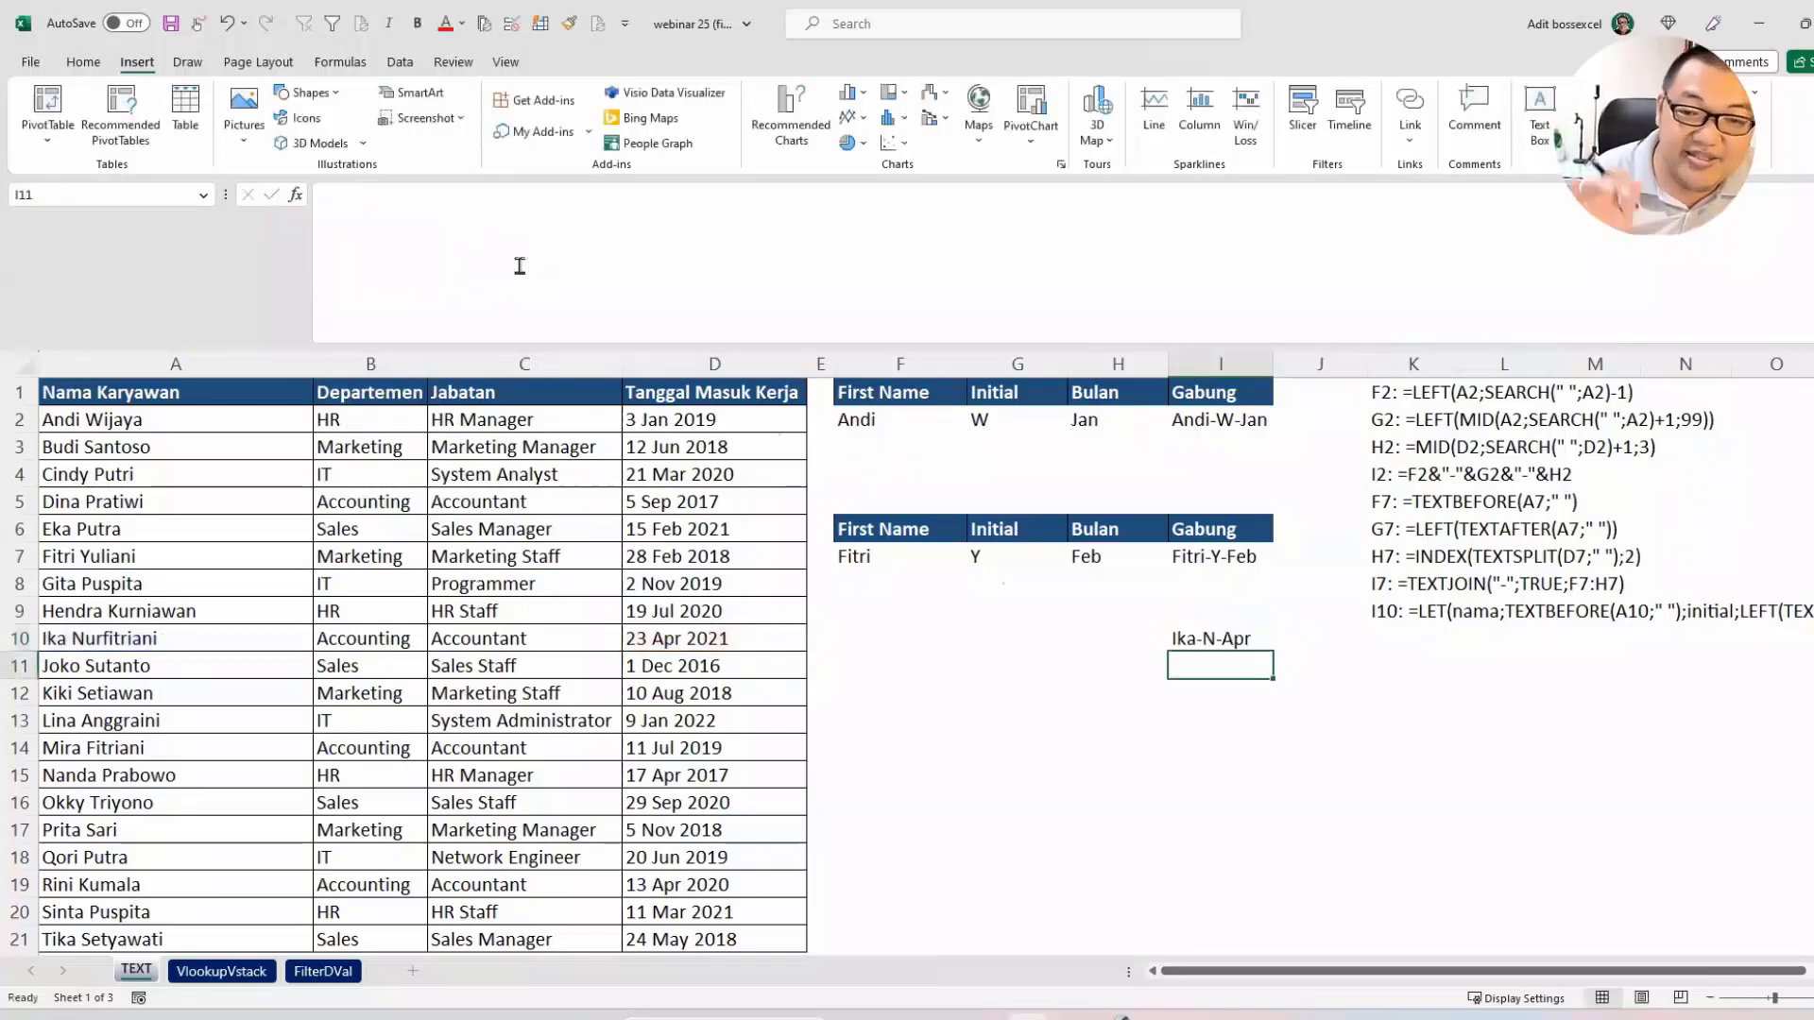
Examine the finished LET formula in I10 variable by variable, comparing it with the helper columns F to H.
{"action": "left_click", "coordinate": [1234, 639]}
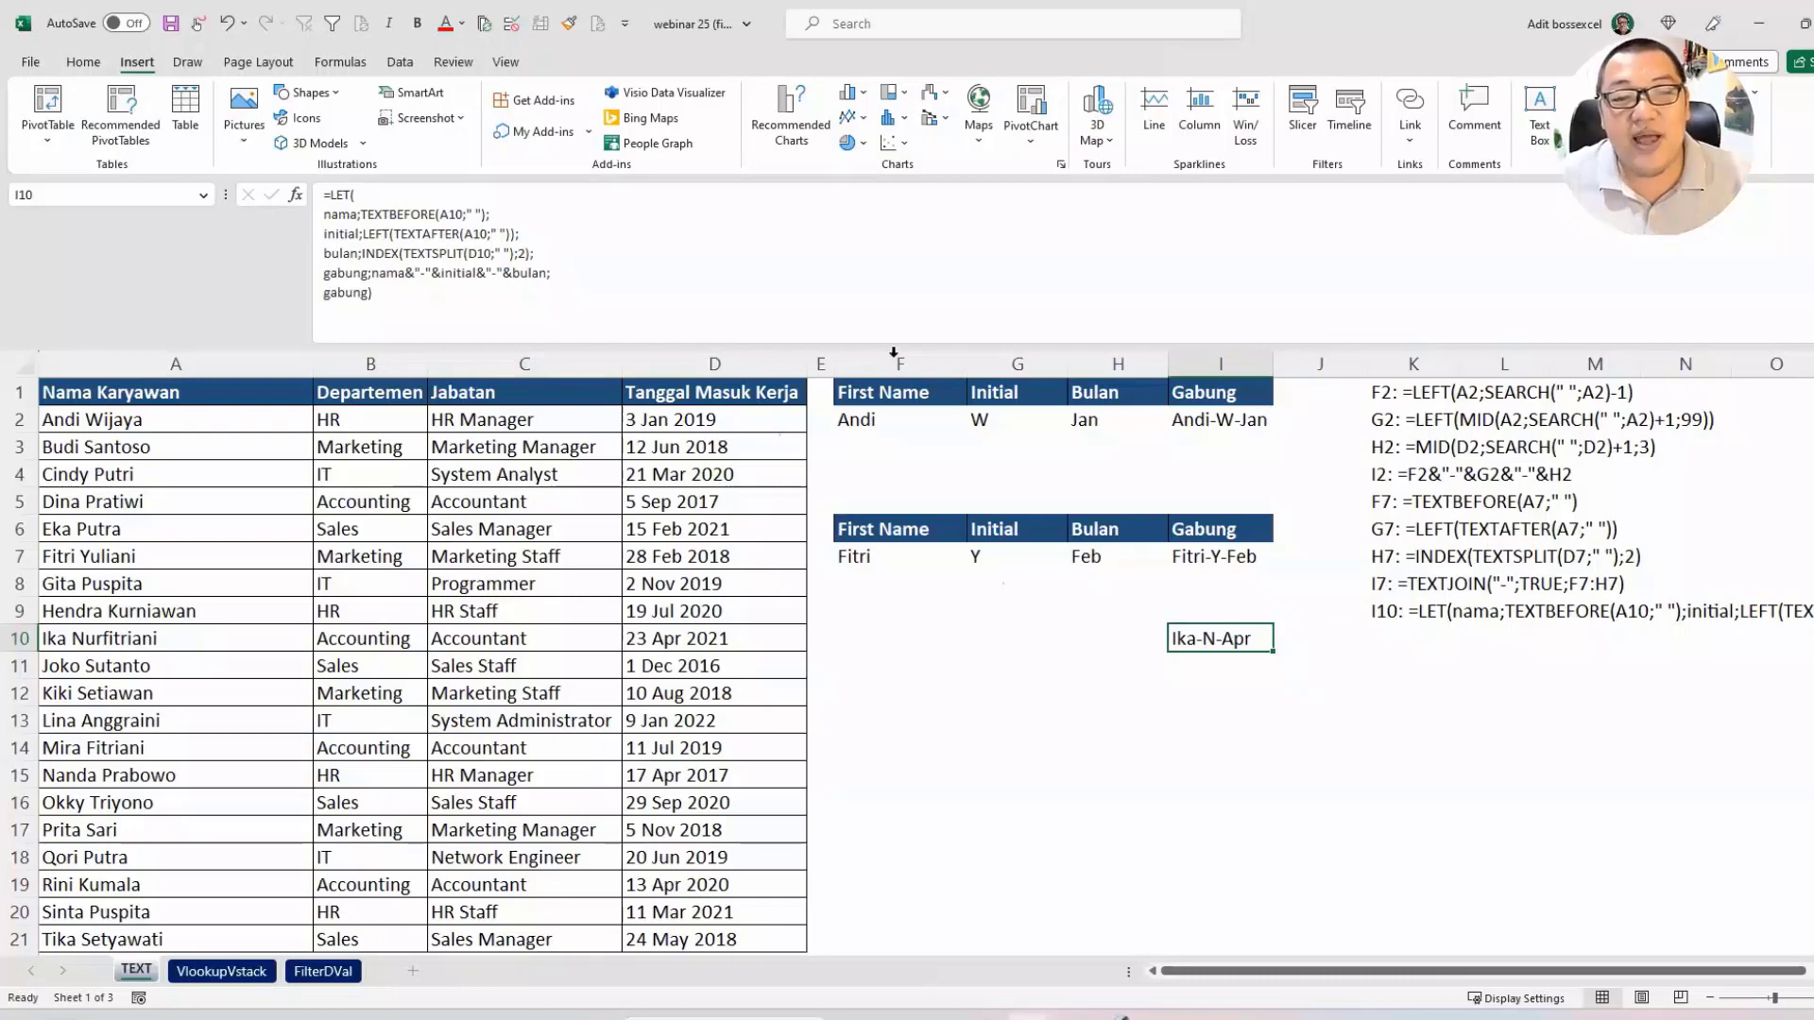
{"action": "left_click_drag", "start_coordinate": [893, 364], "coordinate": [1118, 363]}
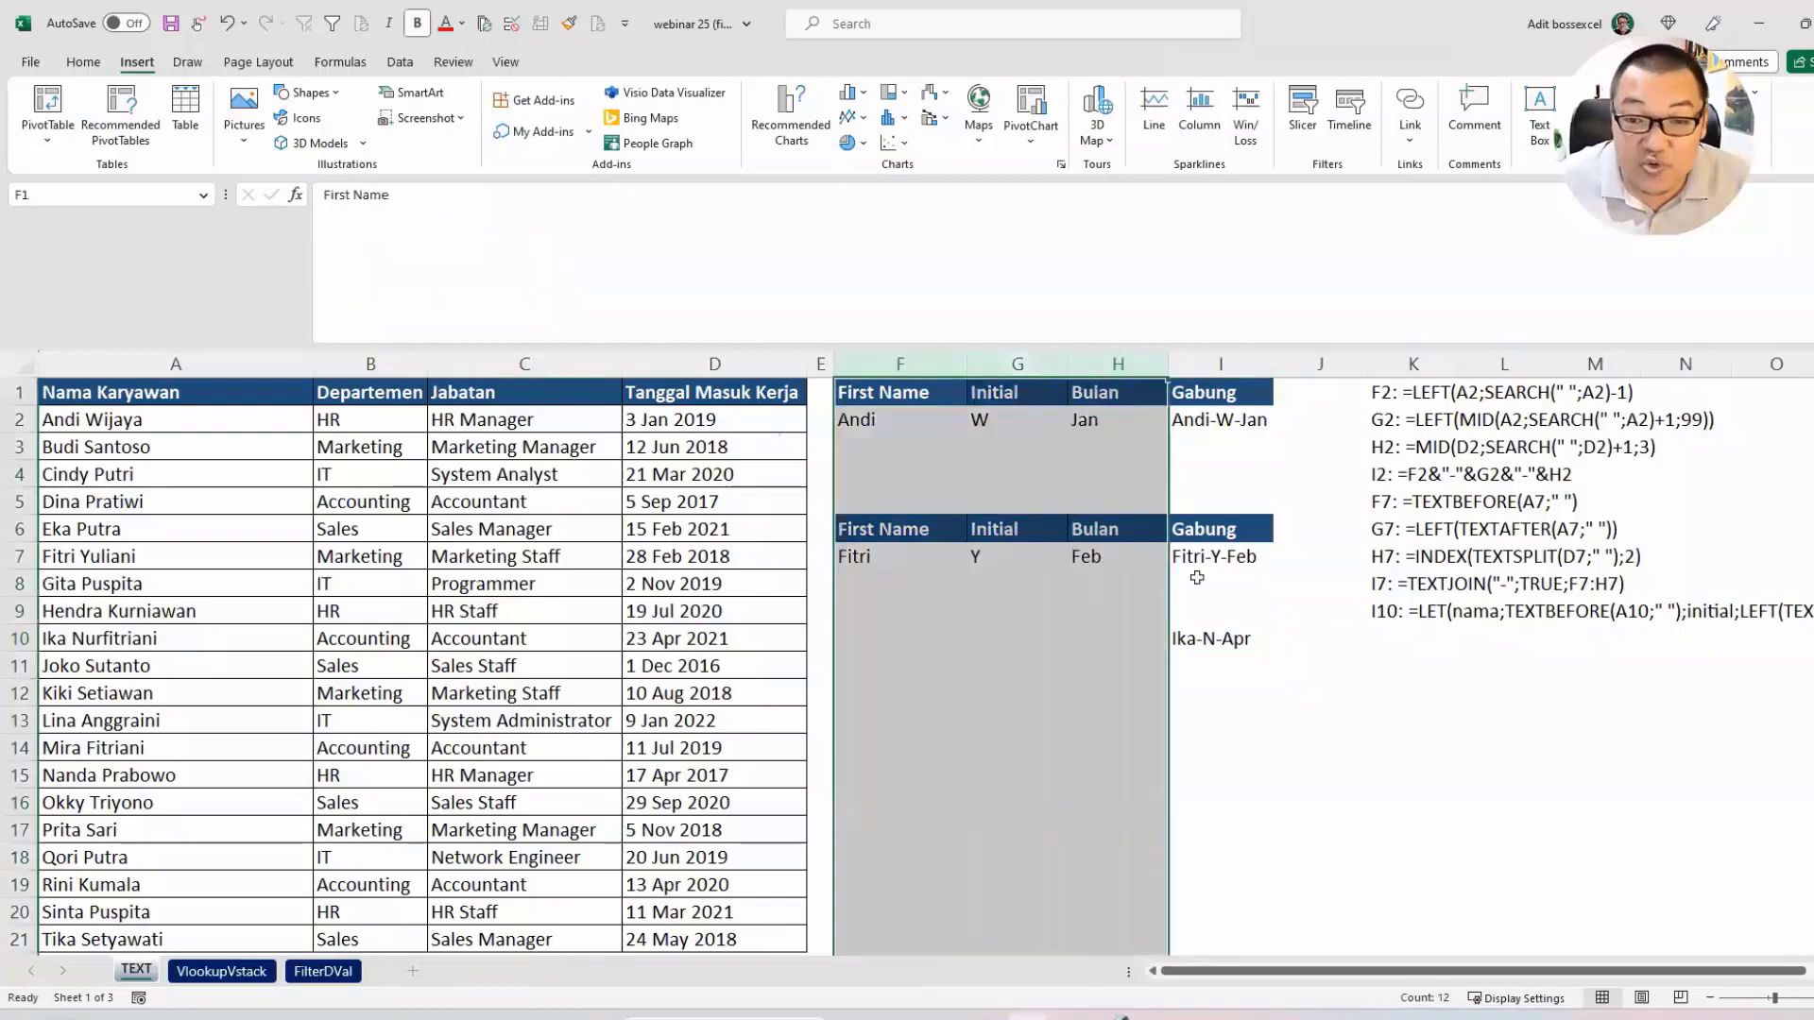
{"action": "double_click", "coordinate": [1228, 639]}
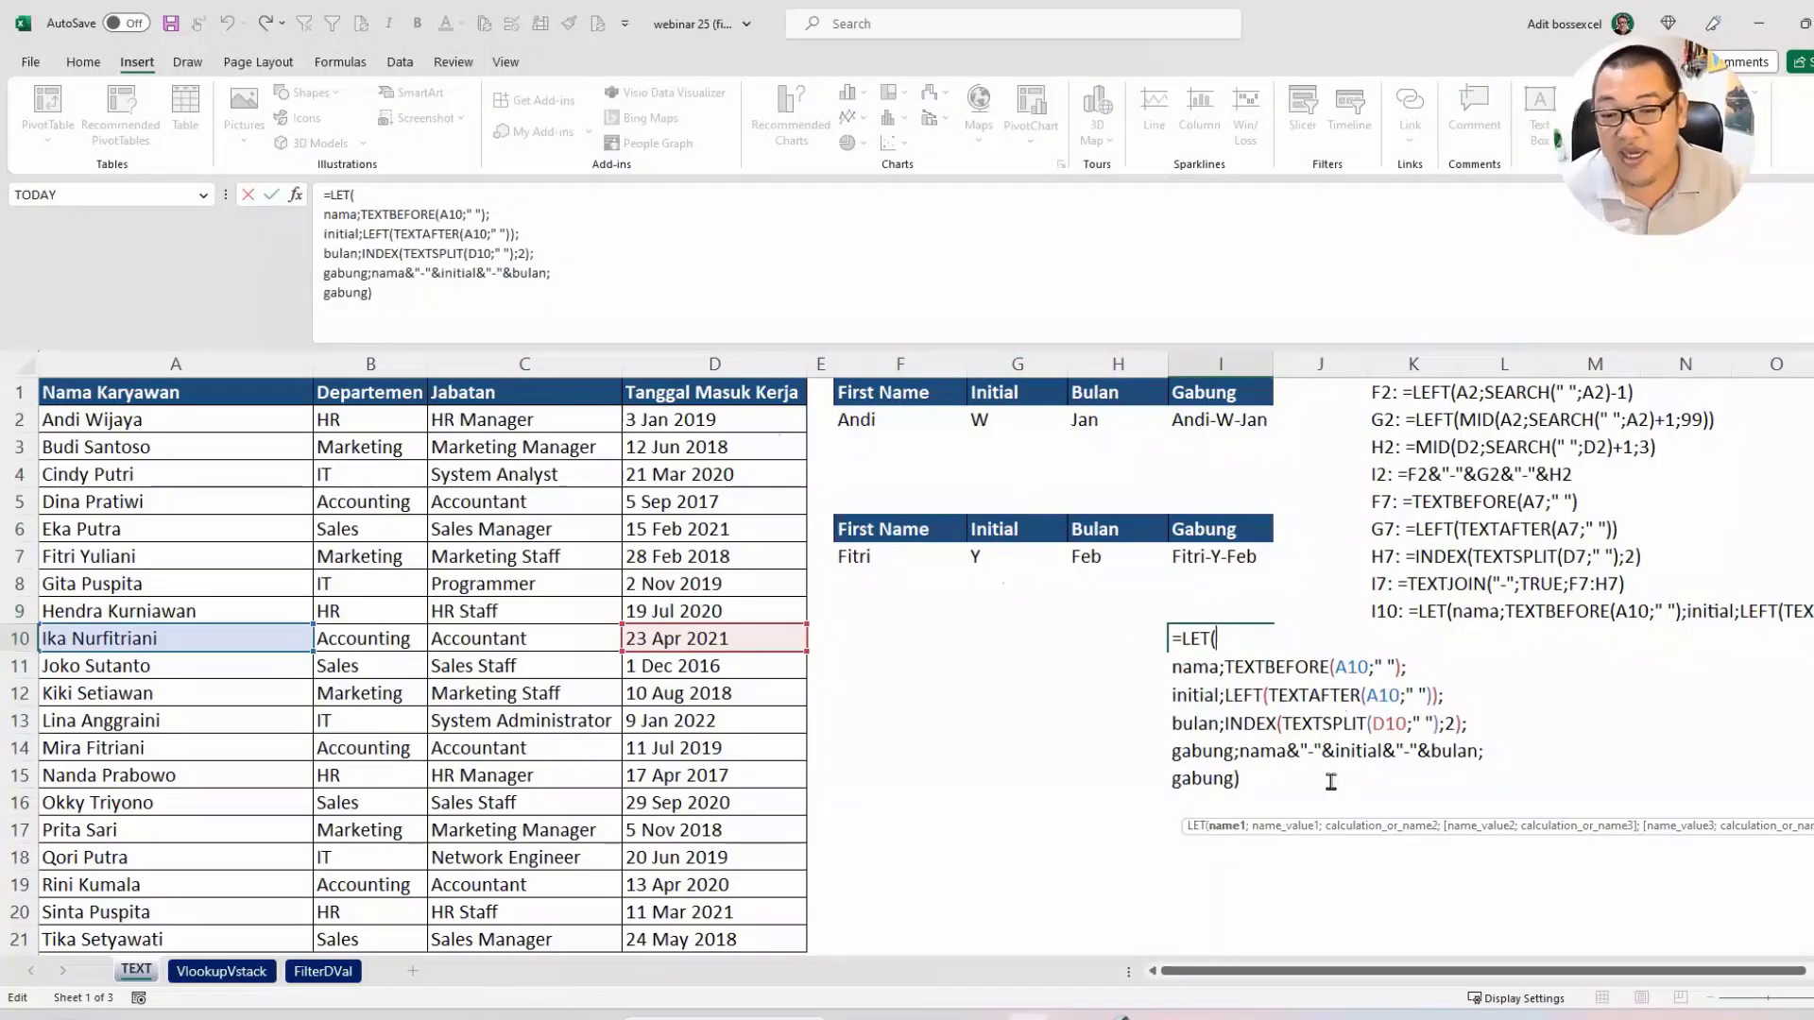
{"action": "left_click_drag", "start_coordinate": [1255, 782], "coordinate": [1169, 638]}
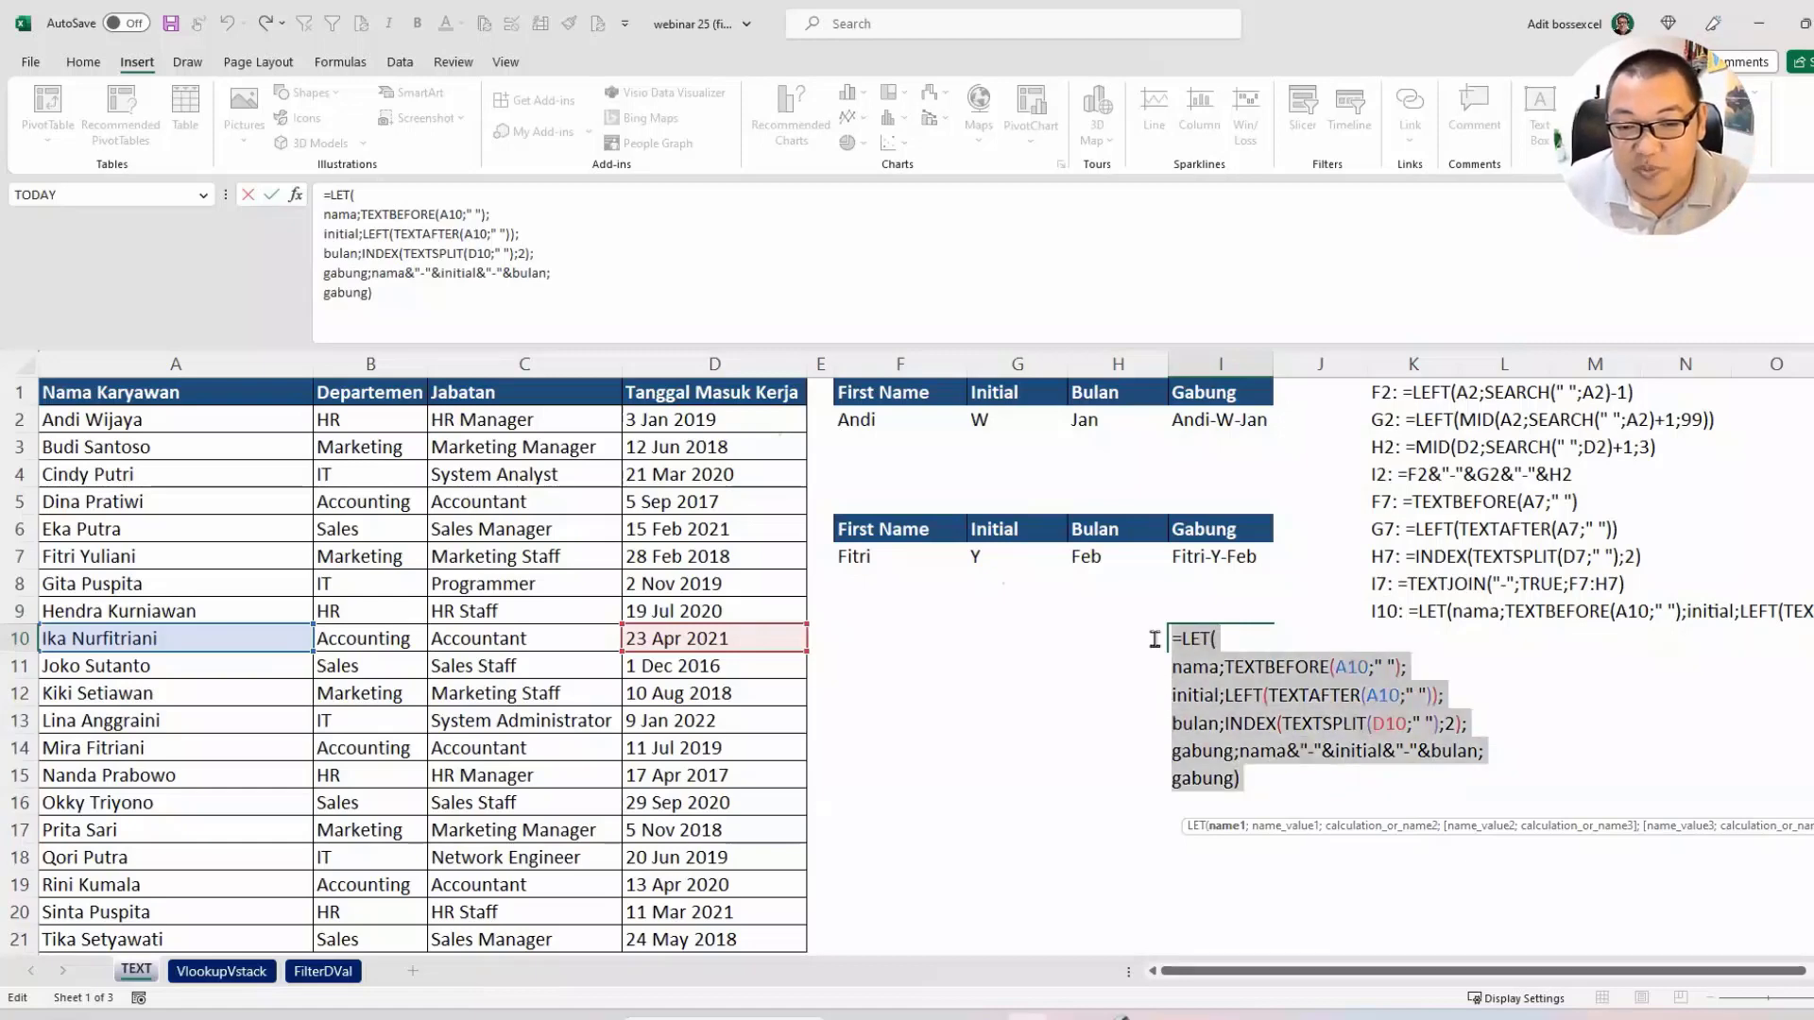
{"action": "left_click", "coordinate": [1187, 639]}
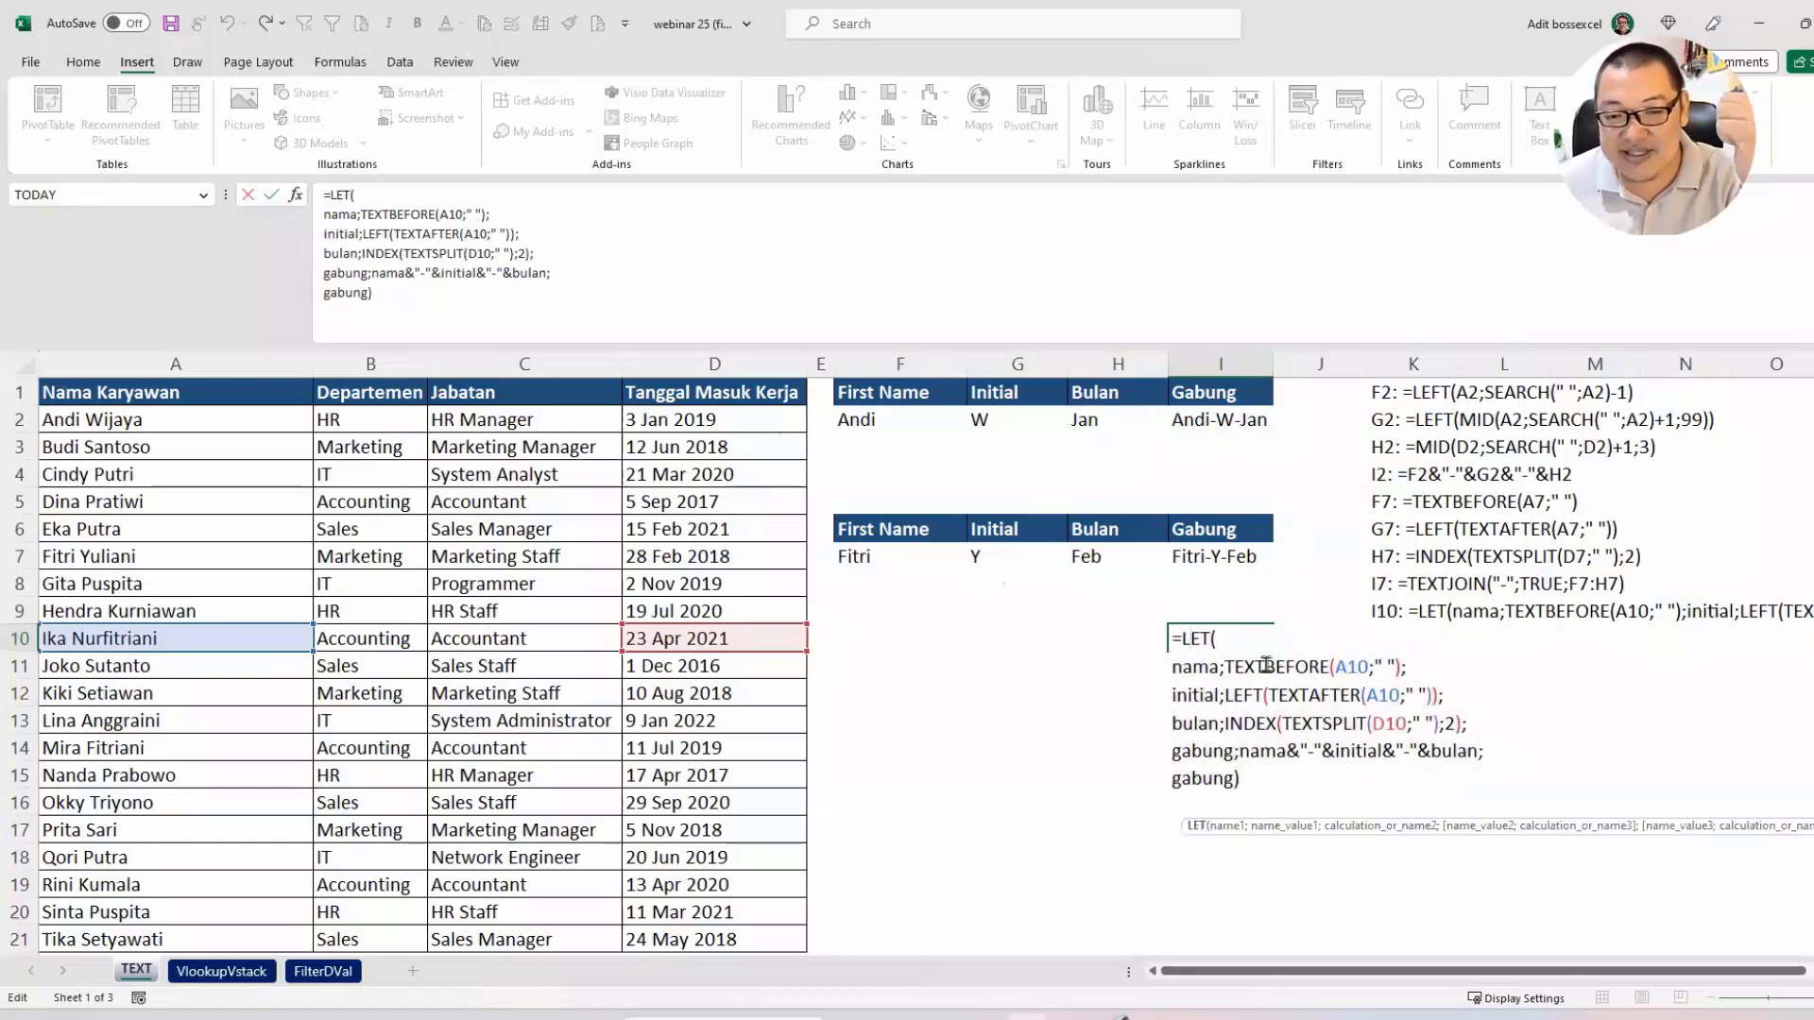
{"action": "left_click", "coordinate": [1254, 697]}
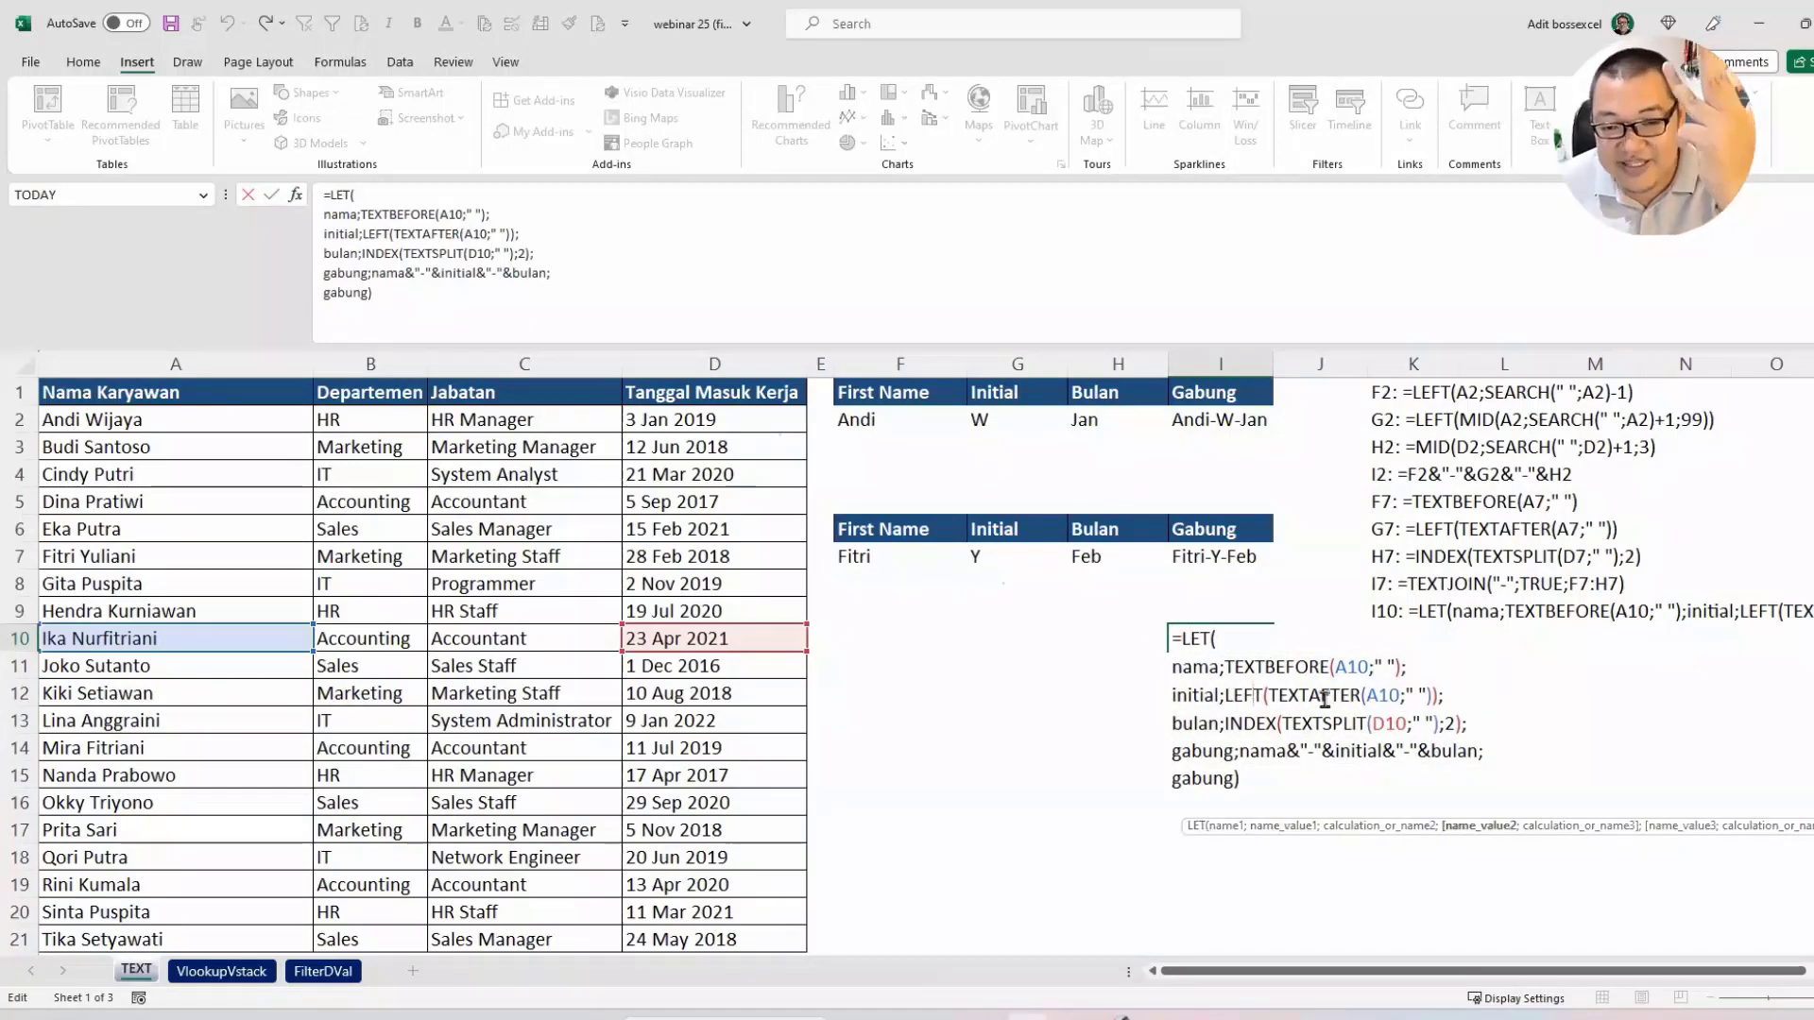
{"action": "left_click", "coordinate": [1325, 698]}
{"action": "left_click", "coordinate": [1259, 723]}
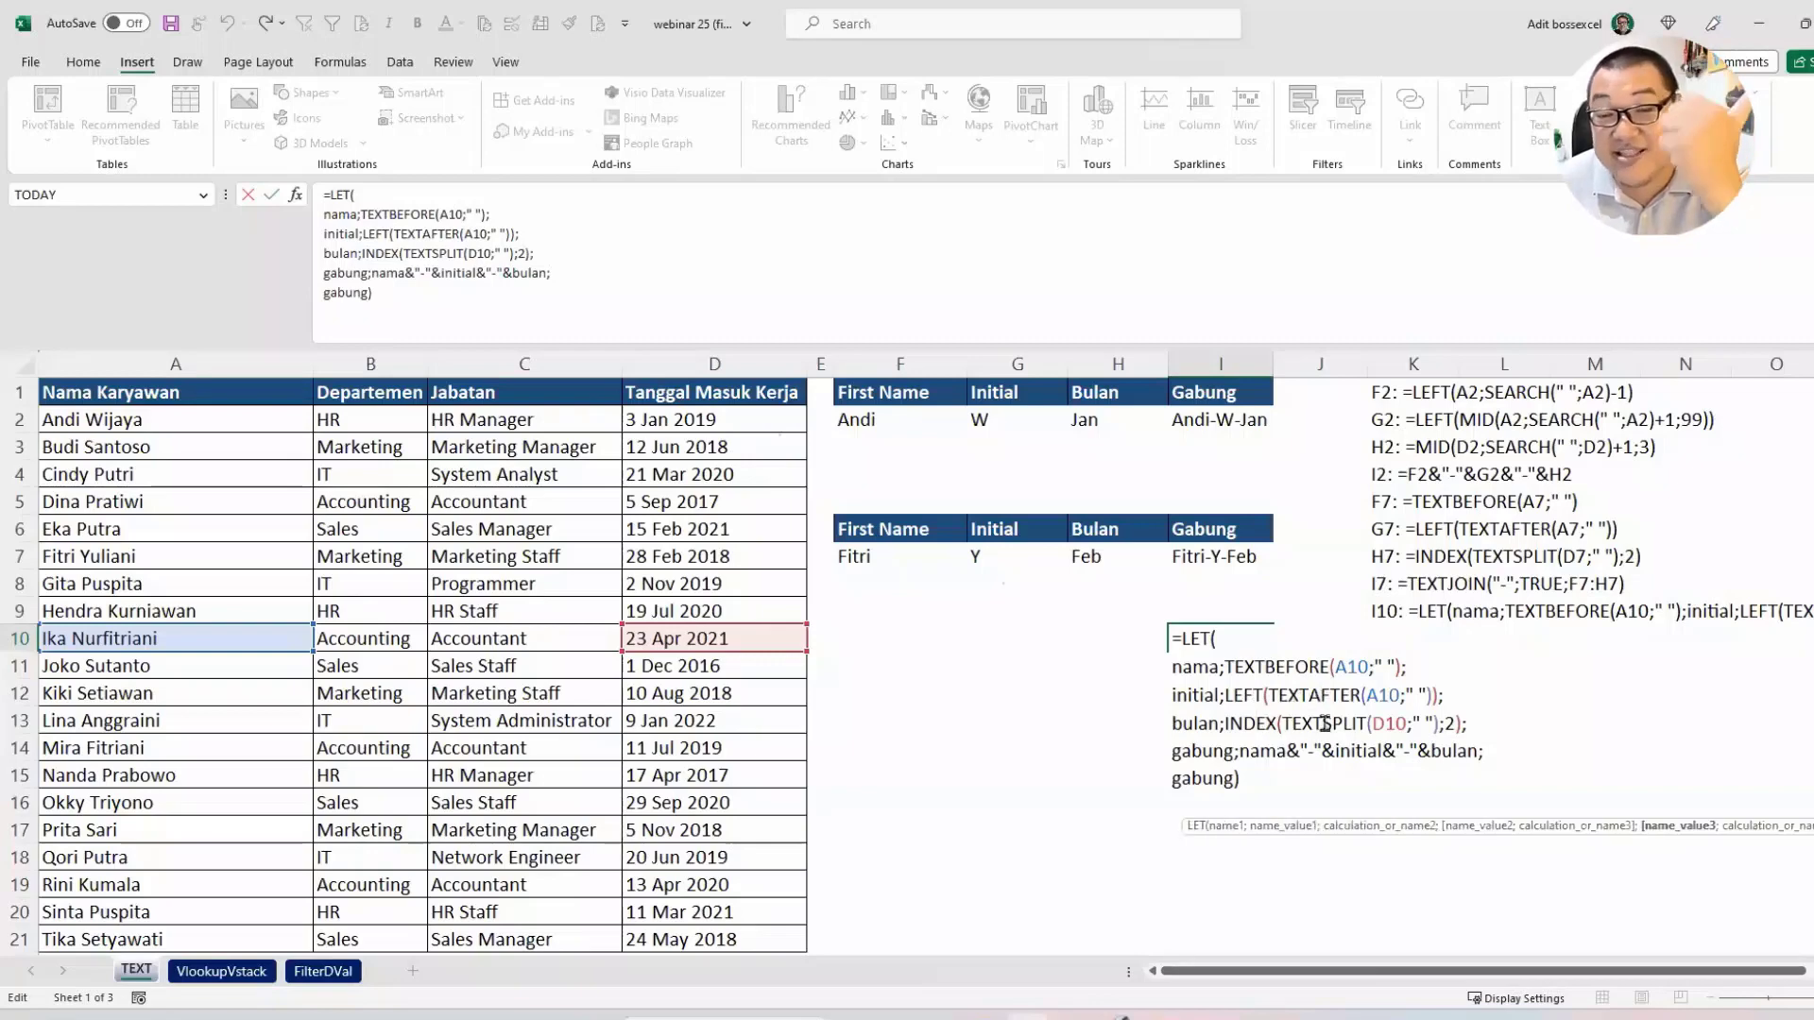
{"action": "left_click", "coordinate": [1324, 724]}
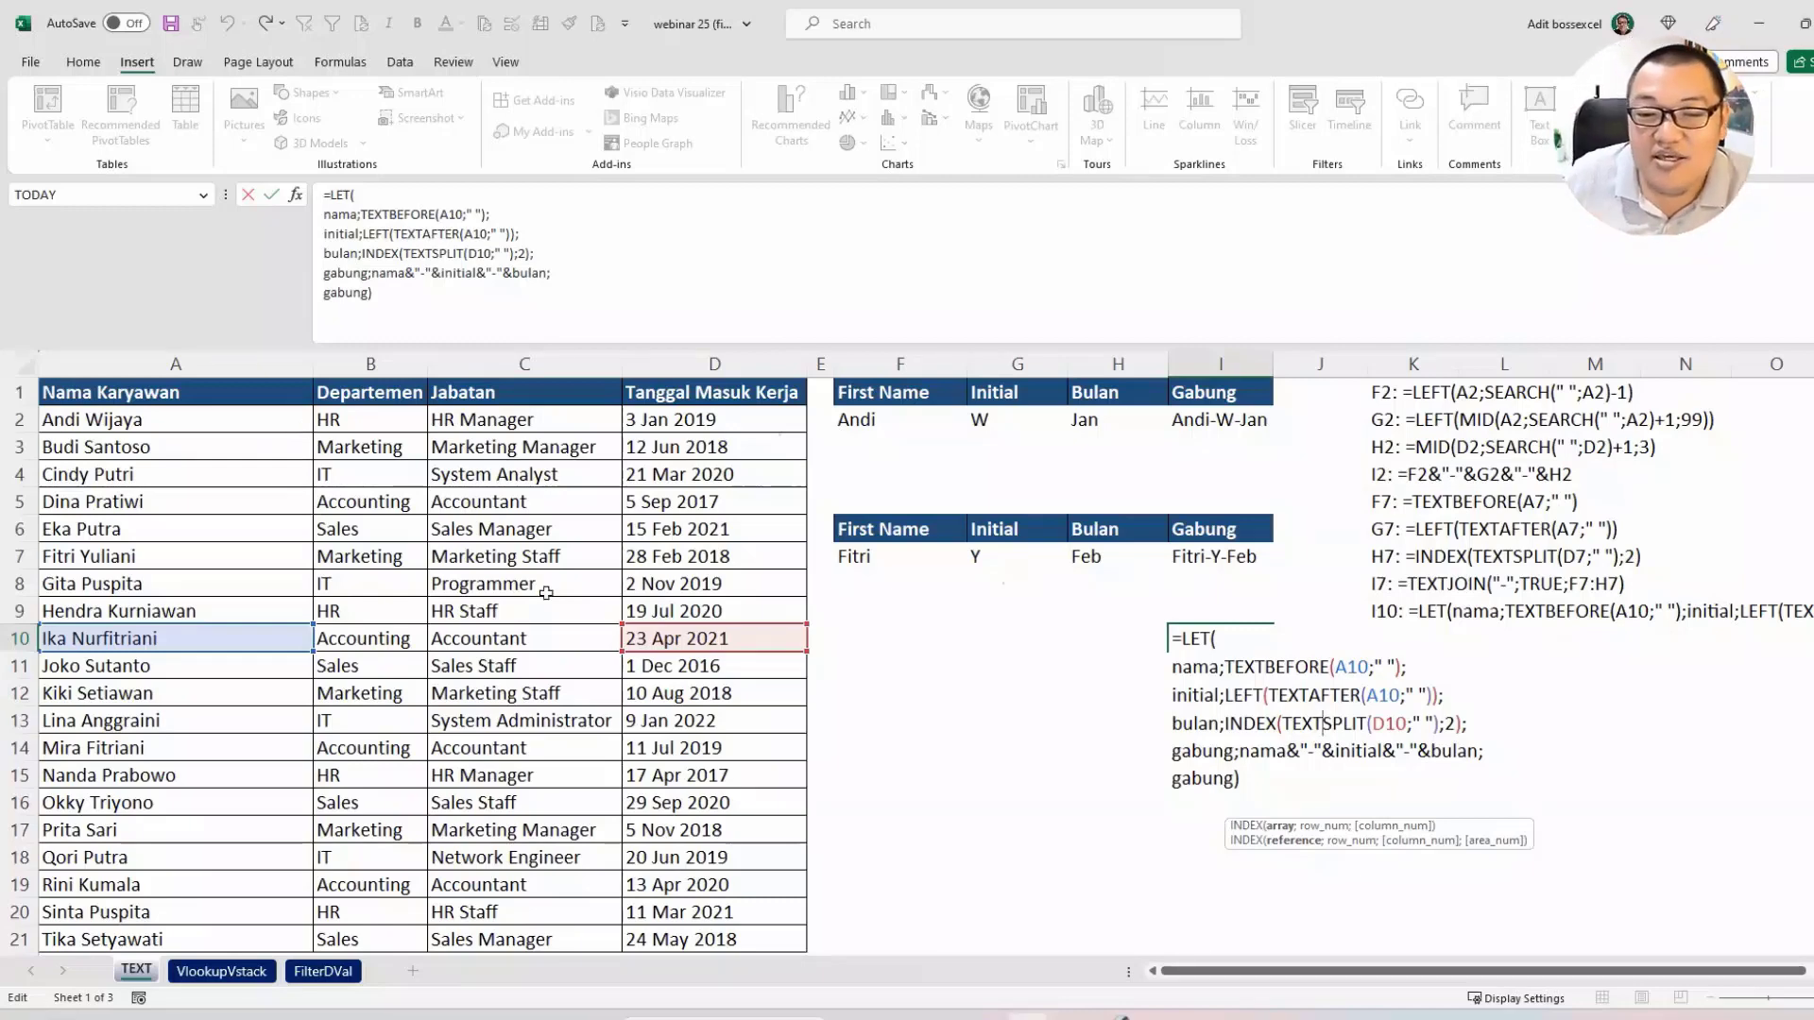
{"action": "left_click_drag", "start_coordinate": [1266, 778], "coordinate": [1160, 638]}
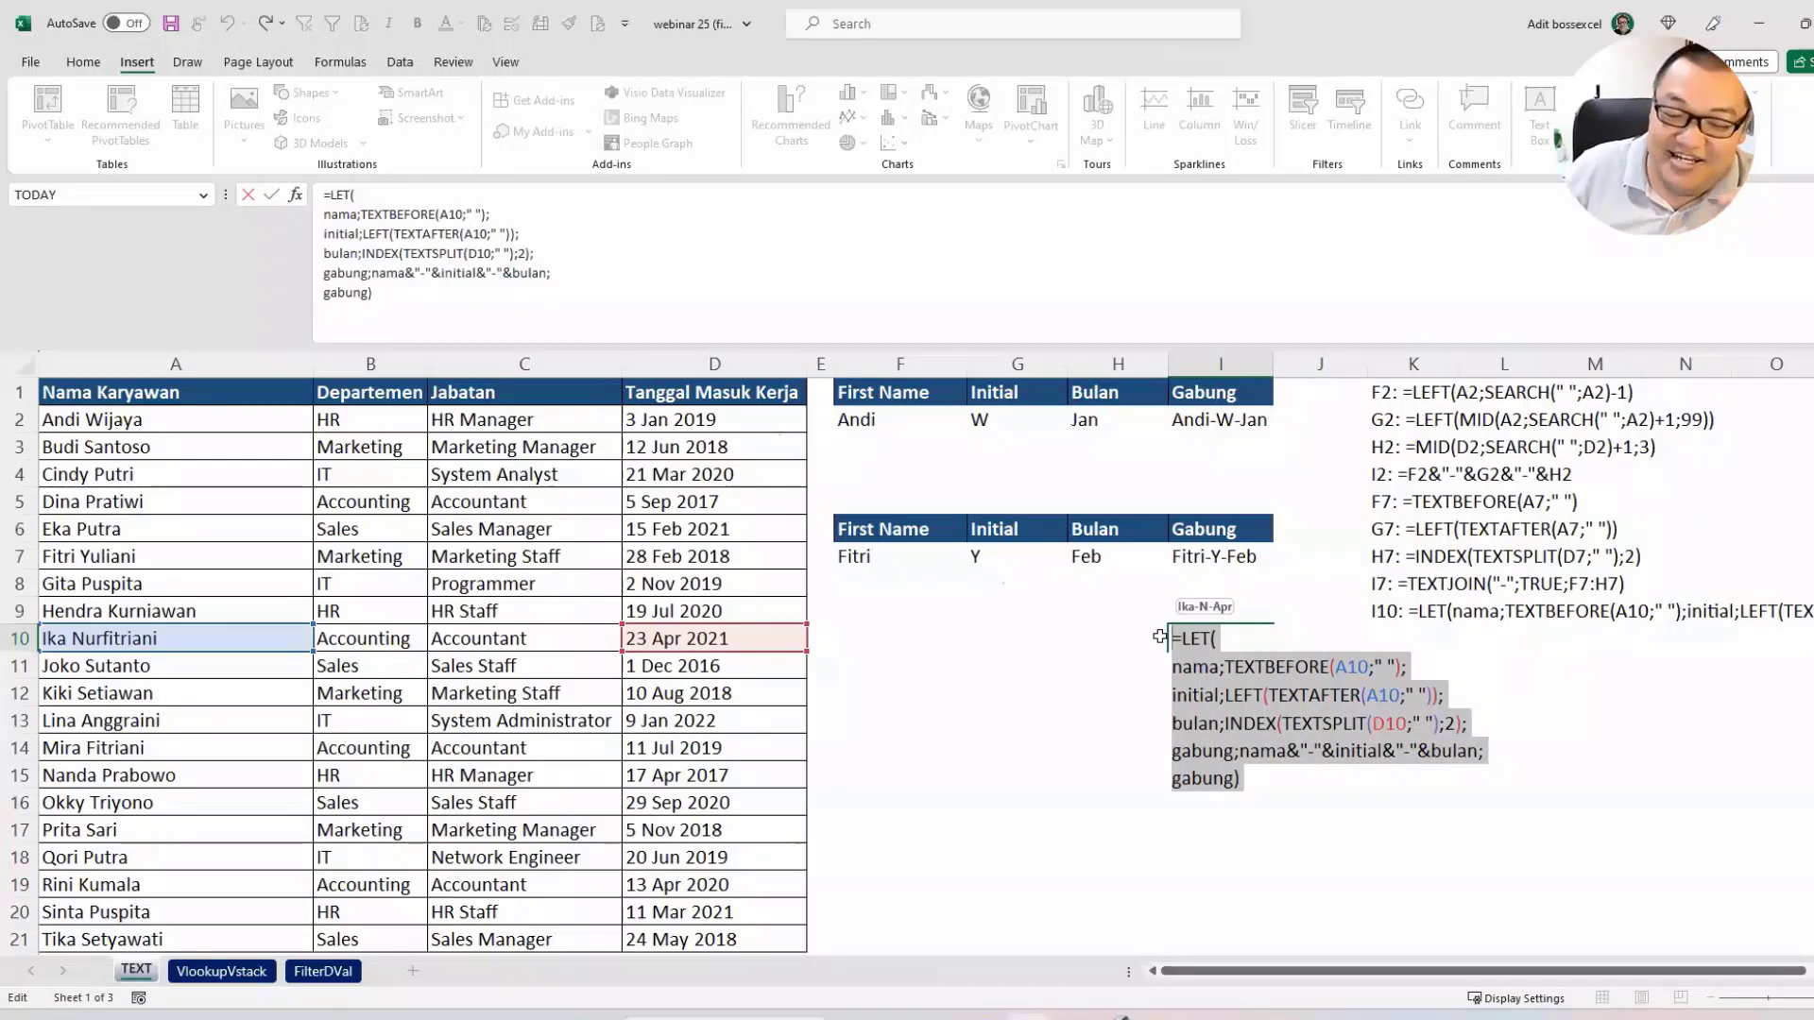
{"action": "key", "text": "Return"}
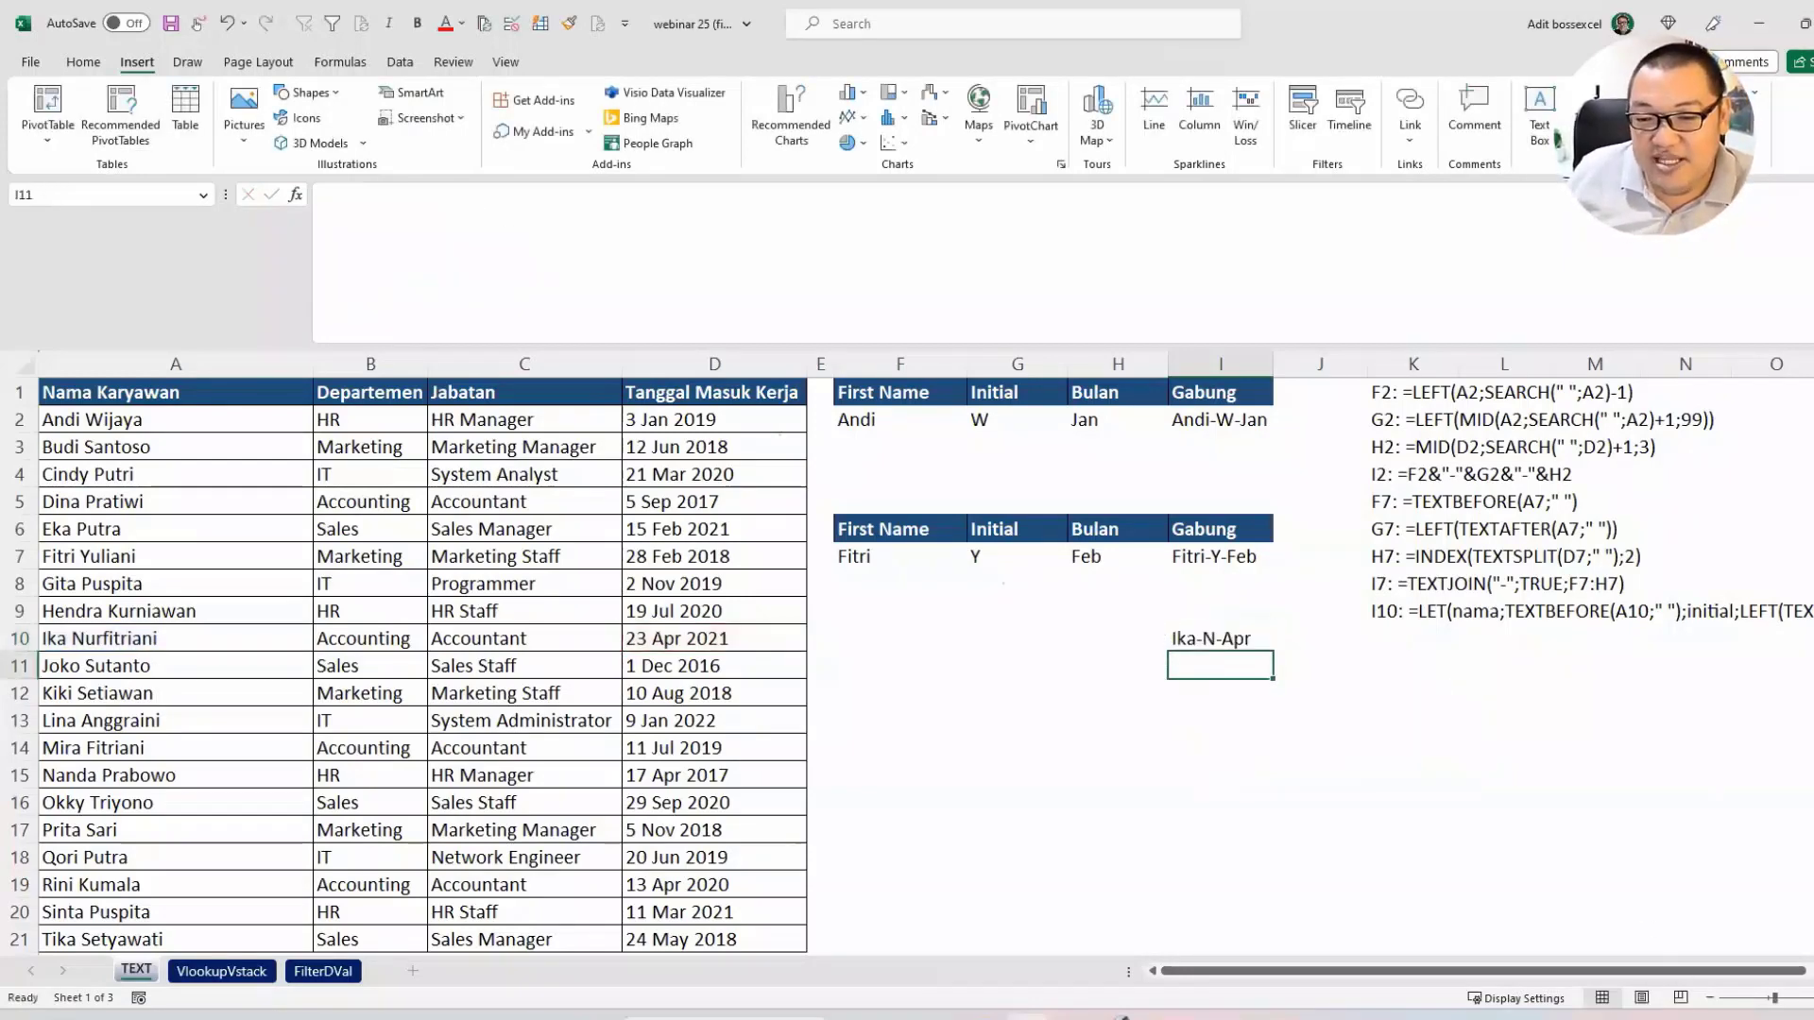
Read the full I10 LET formula as listed in K9, and return to cell I10.
{"action": "scroll", "coordinate": [1647, 930], "scroll_direction": "right", "scroll_amount": 2}
{"action": "scroll", "coordinate": [926, 661], "scroll_direction": "right", "scroll_amount": 6}
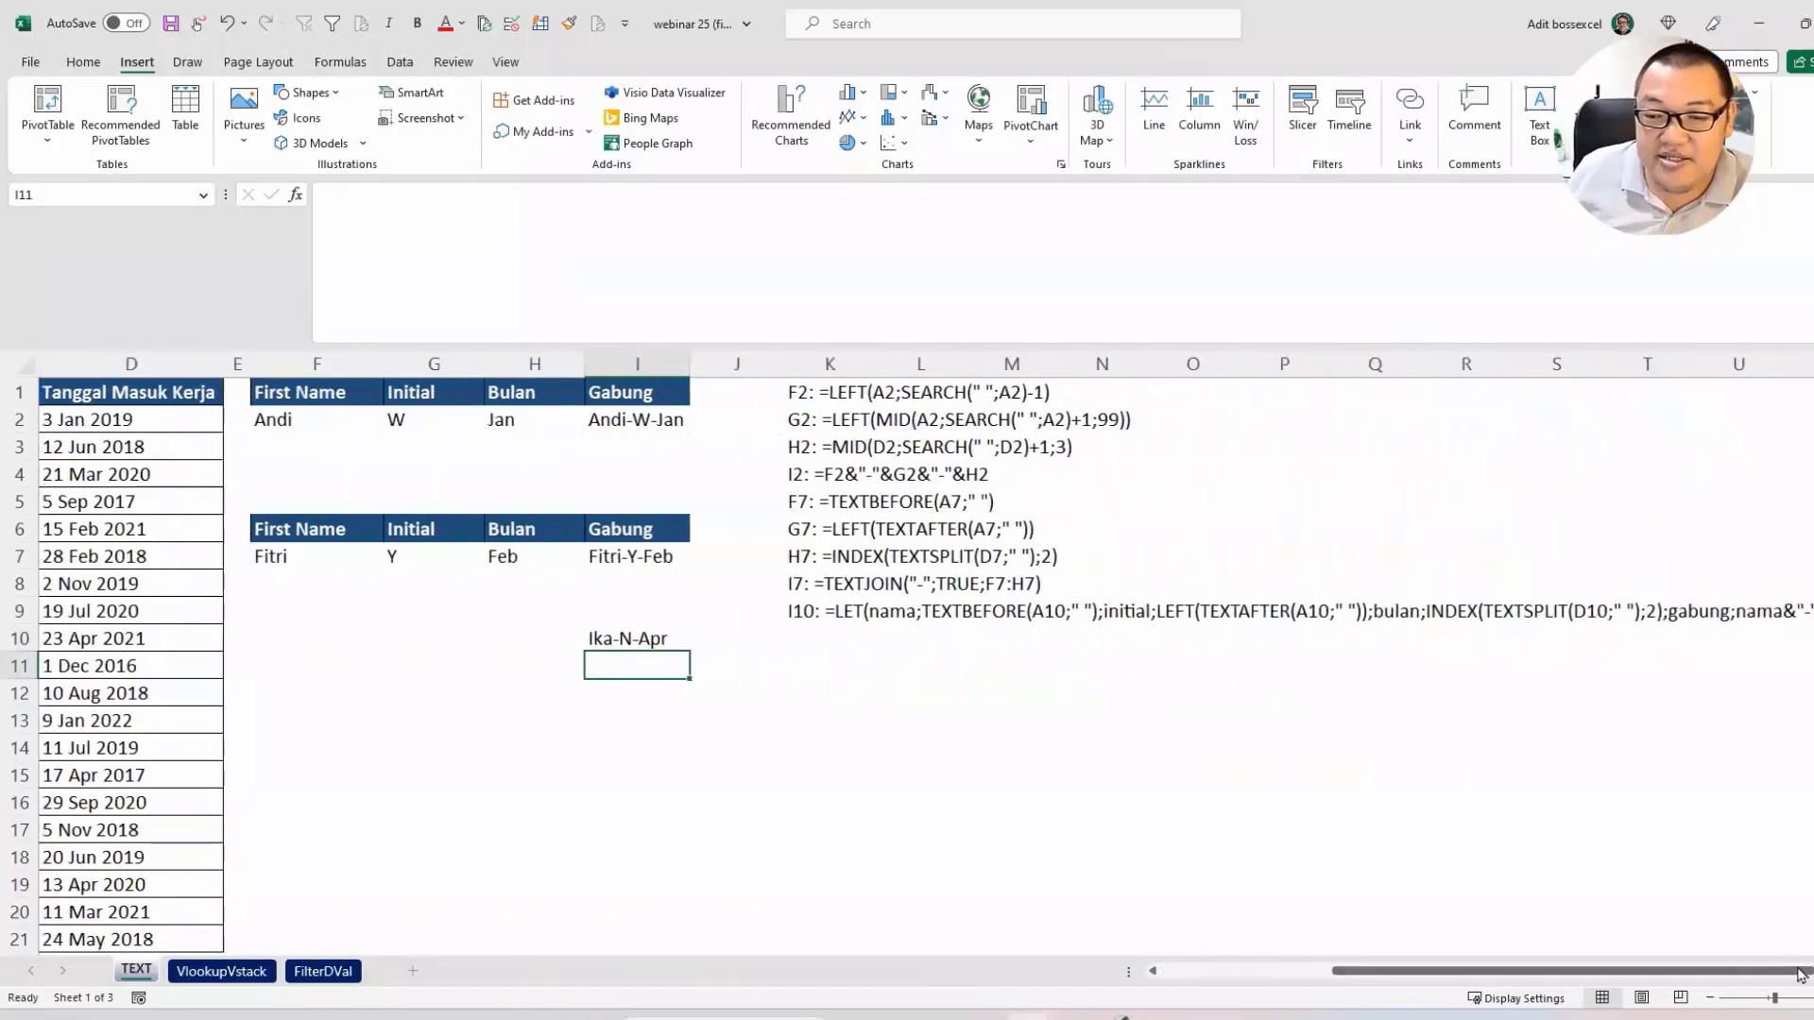
{"action": "scroll", "coordinate": [888, 604], "scroll_direction": "right", "scroll_amount": 2}
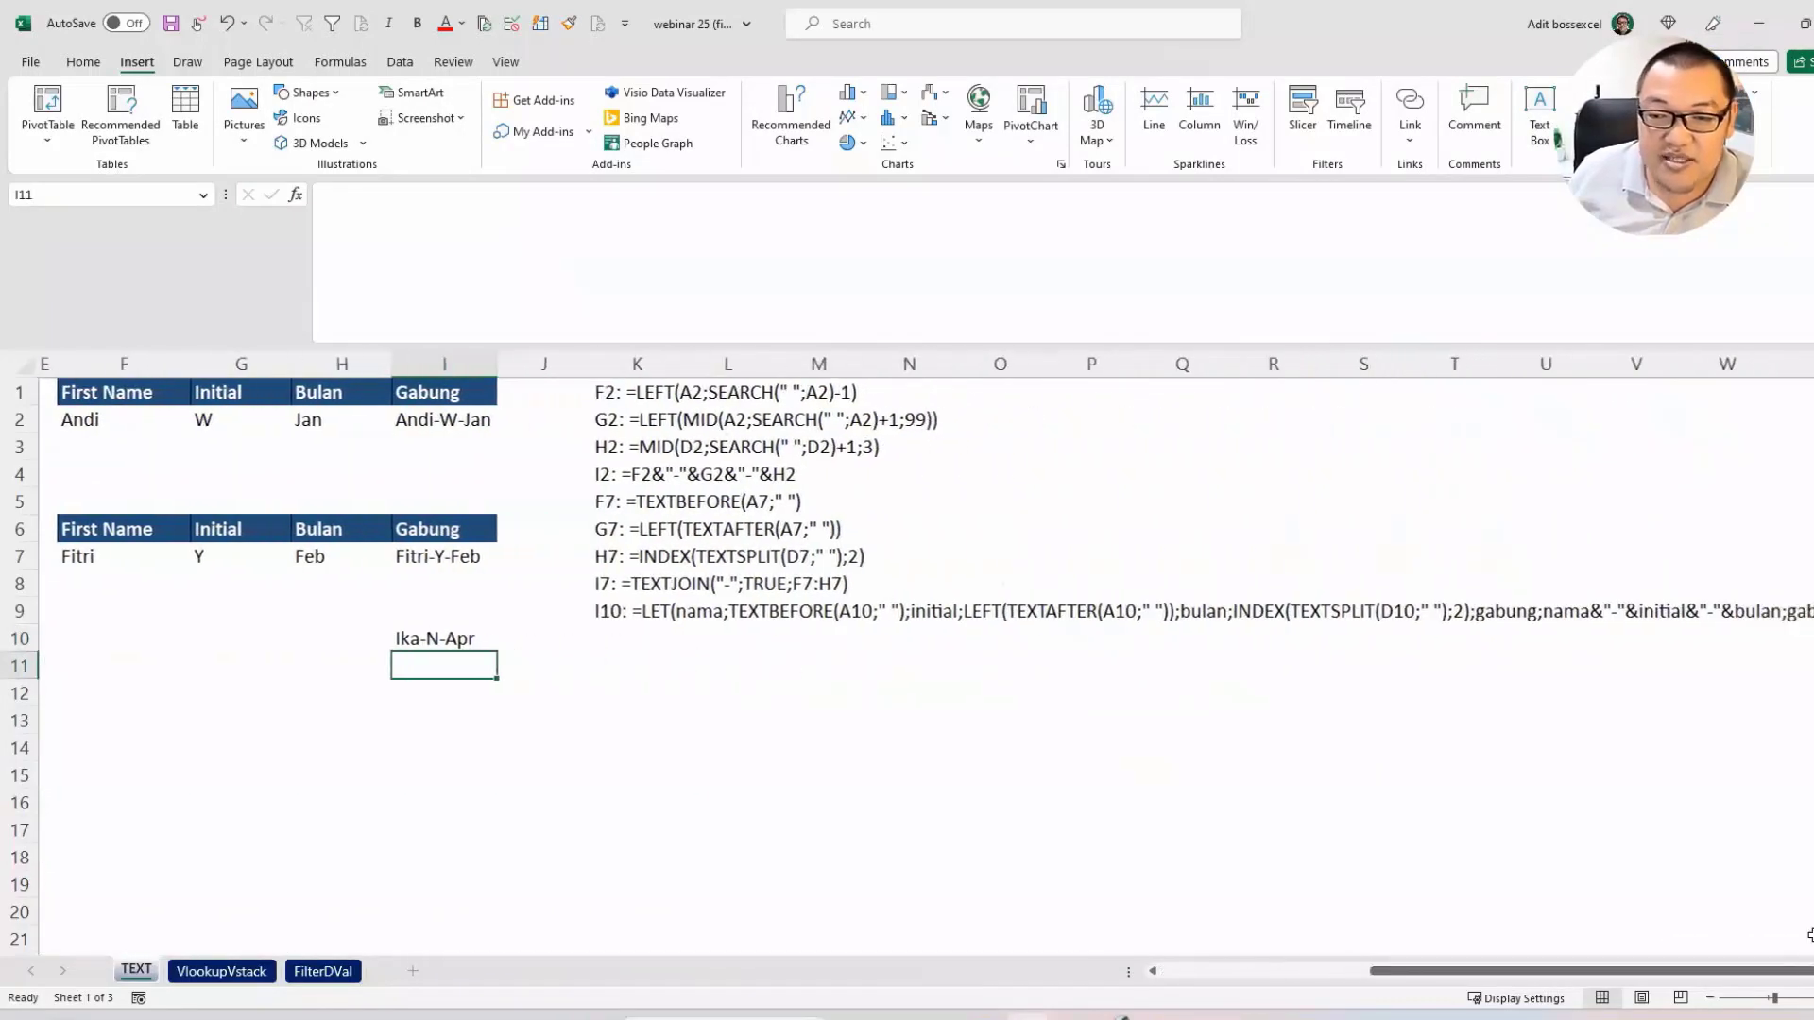
{"action": "left_click_drag", "start_coordinate": [608, 611], "coordinate": [1788, 612]}
{"action": "left_click_drag", "start_coordinate": [1709, 972], "coordinate": [1659, 976]}
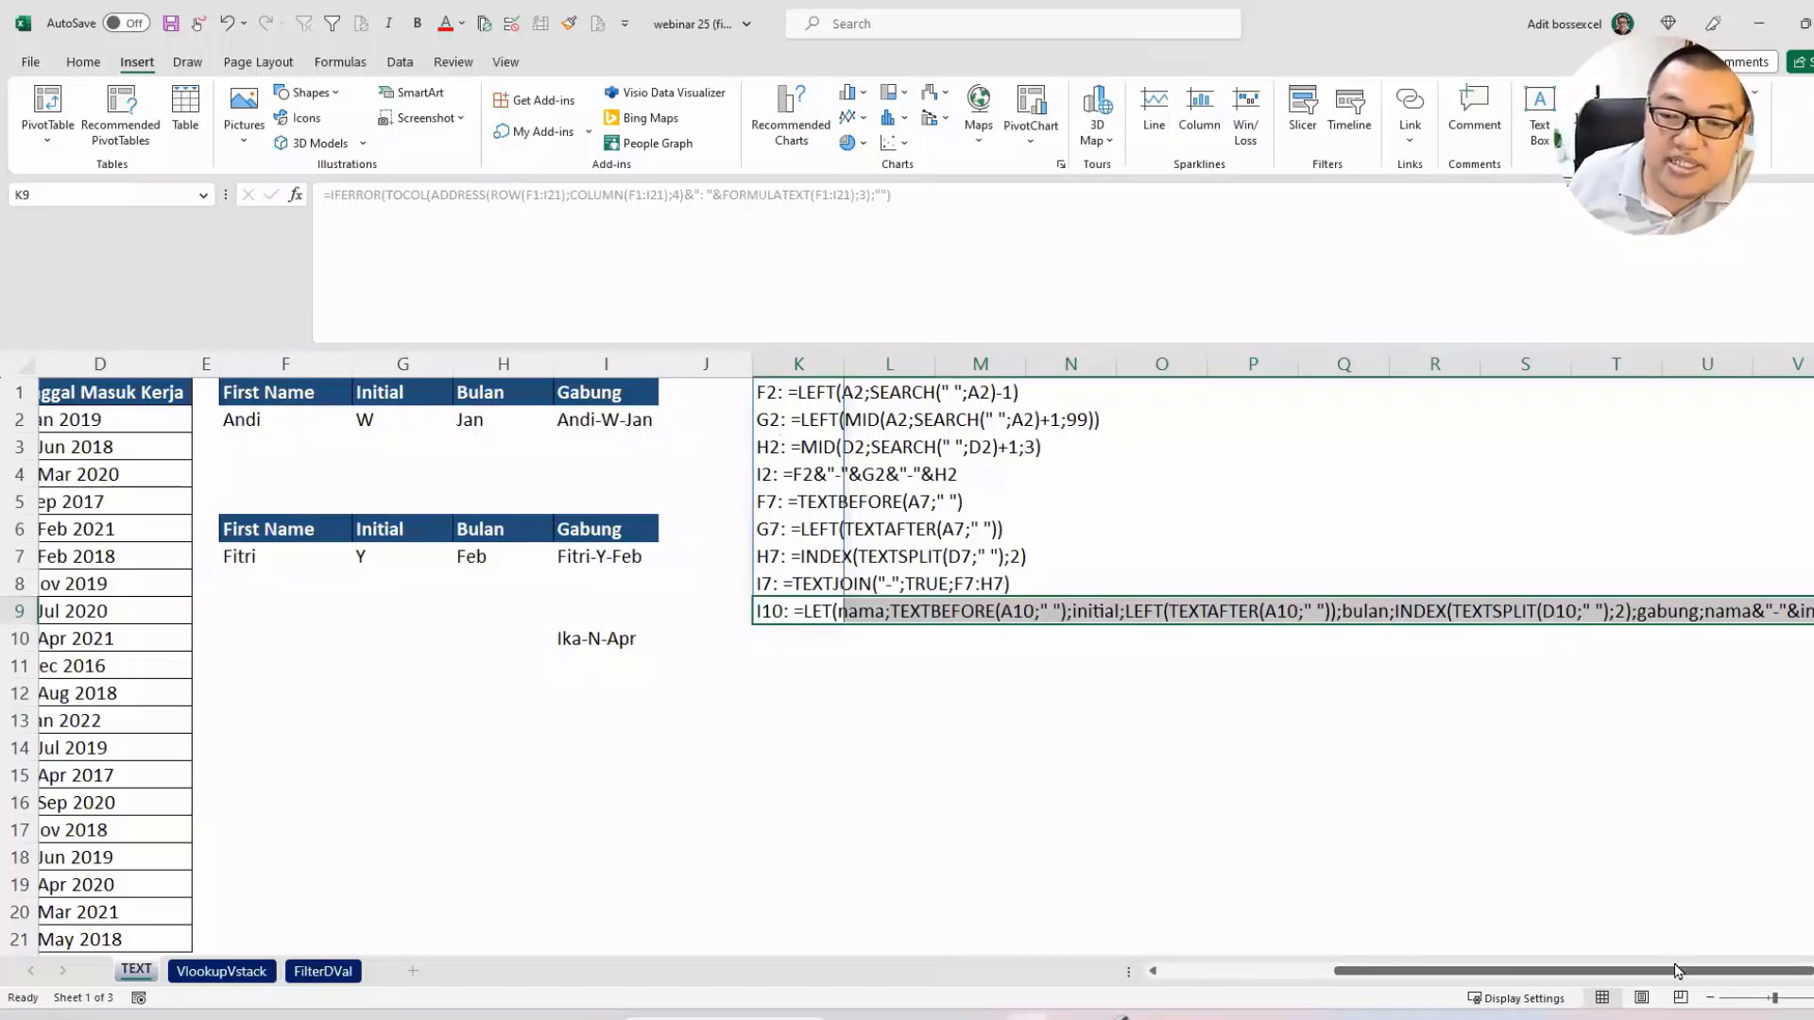
{"action": "left_click_drag", "start_coordinate": [1676, 972], "coordinate": [1446, 980]}
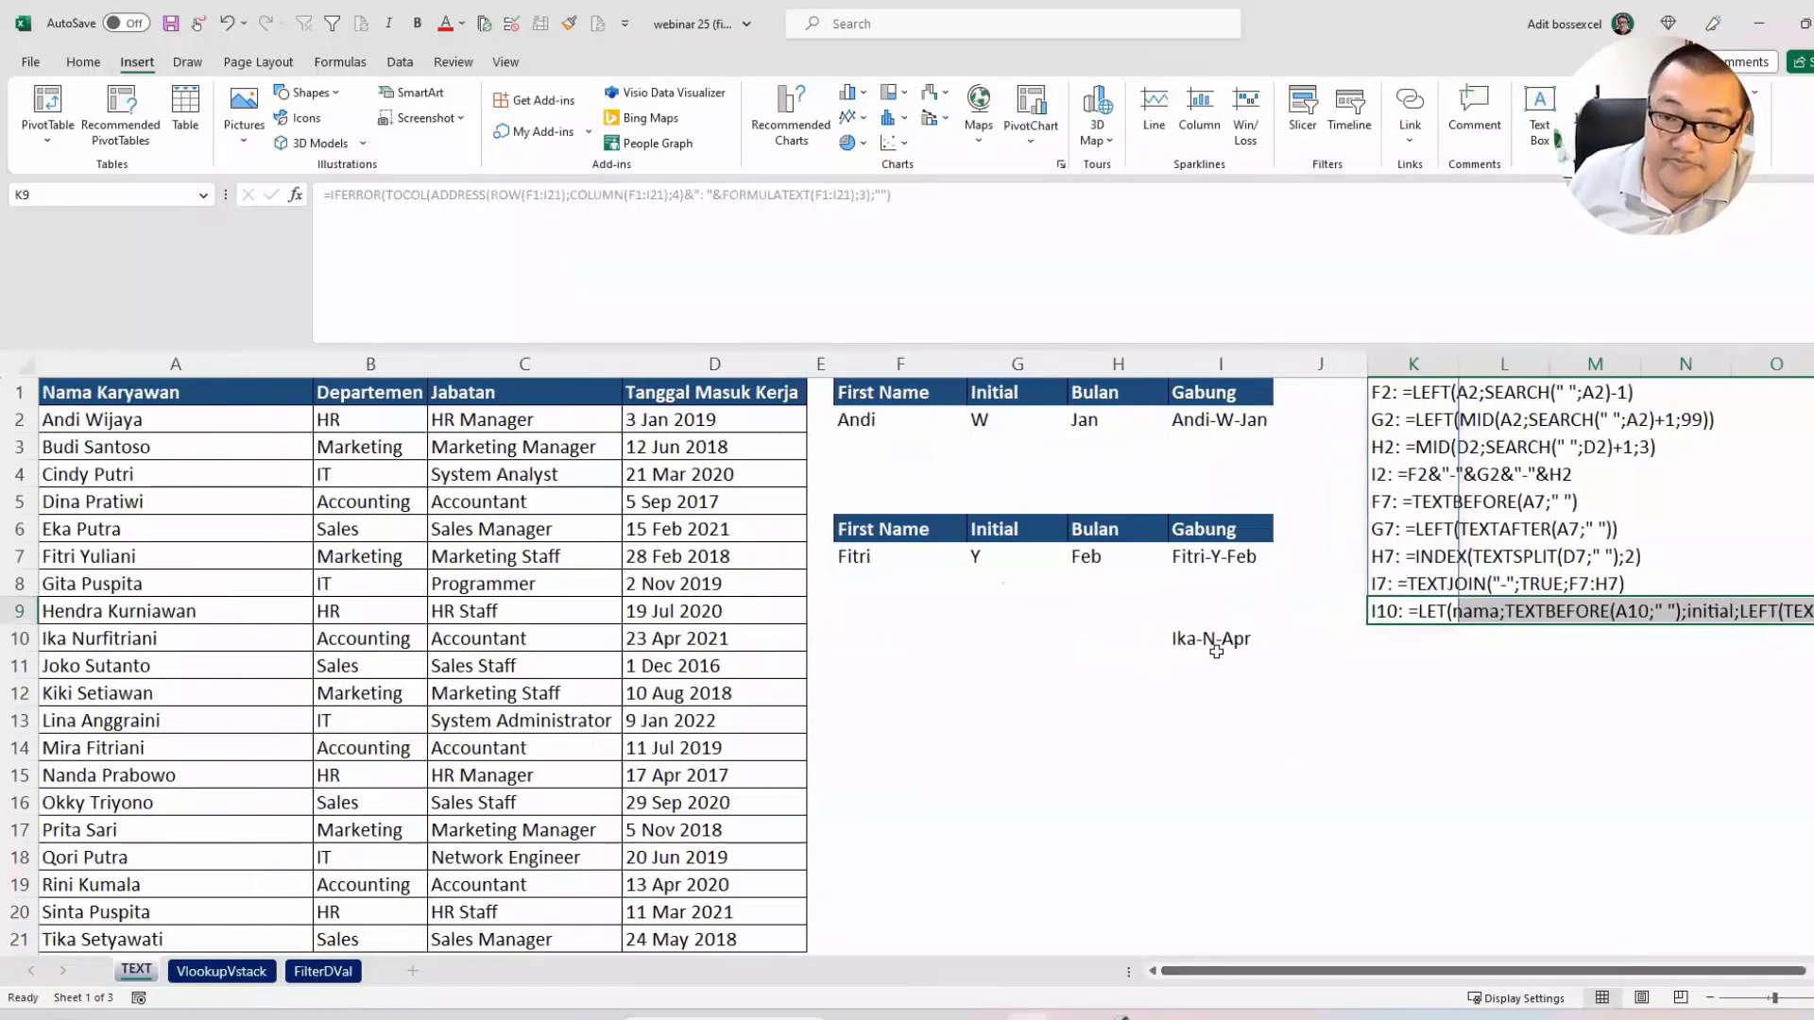
{"action": "left_click", "coordinate": [1219, 638]}
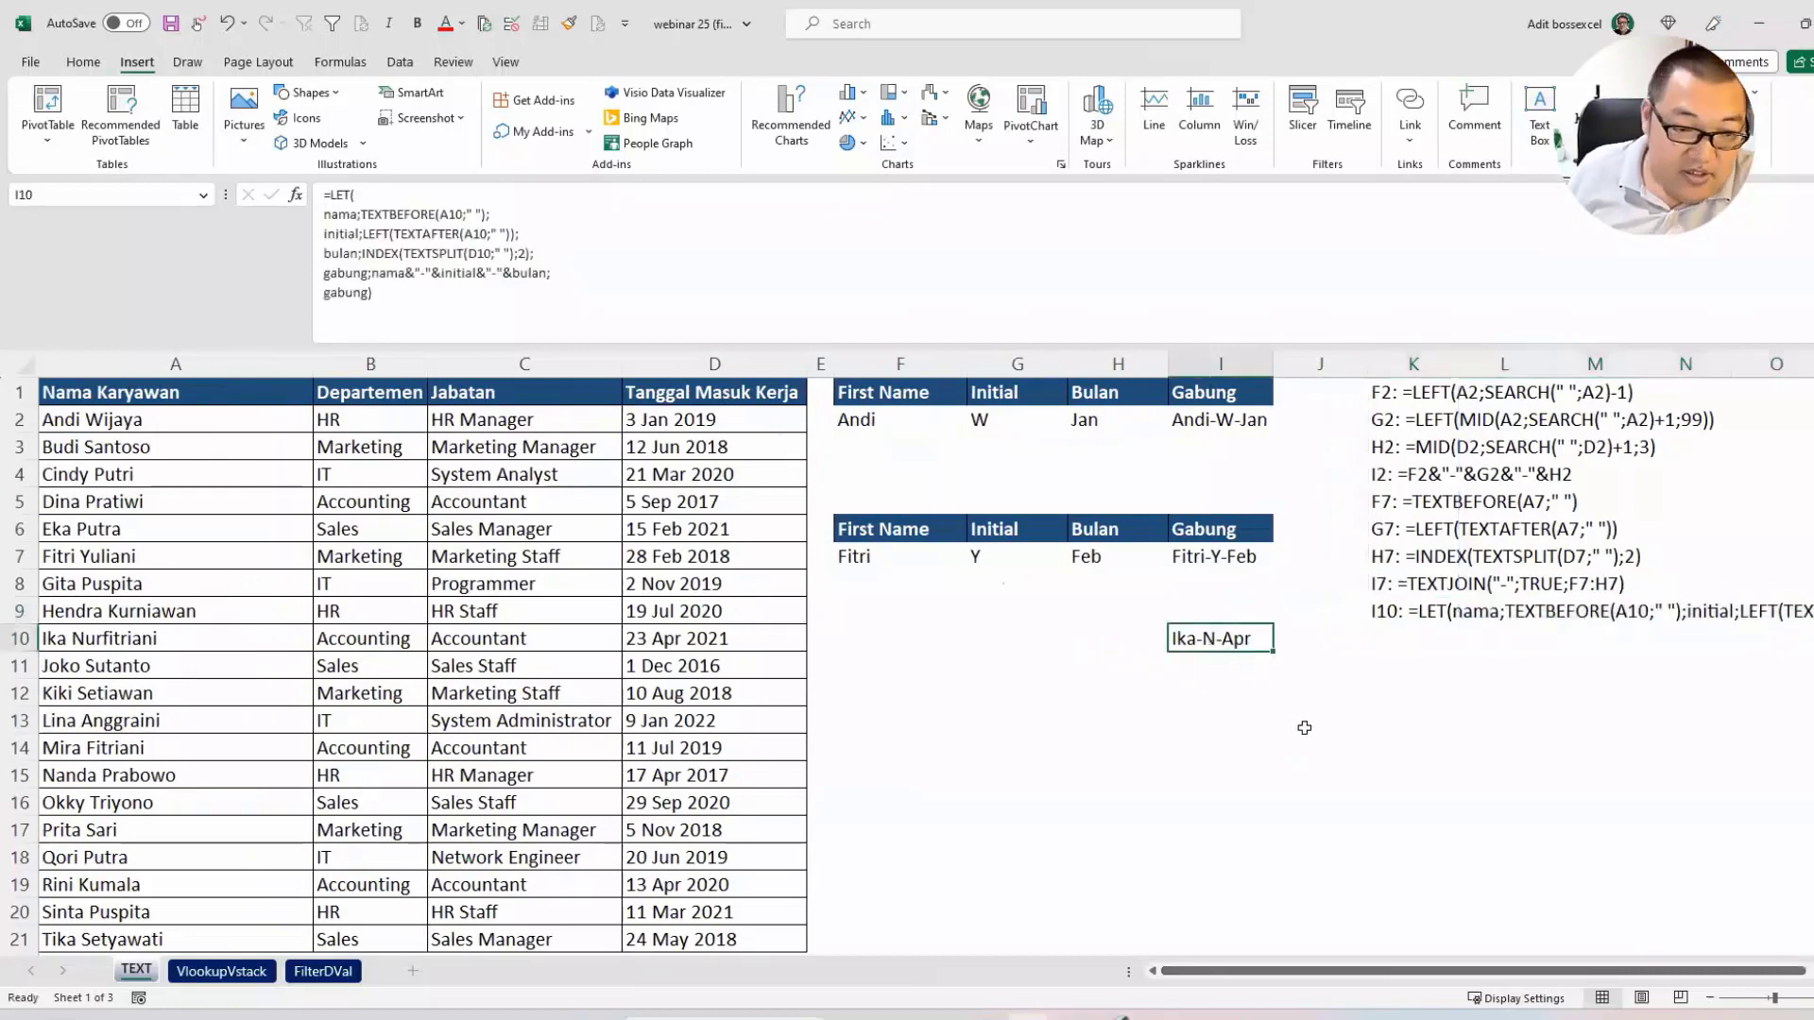